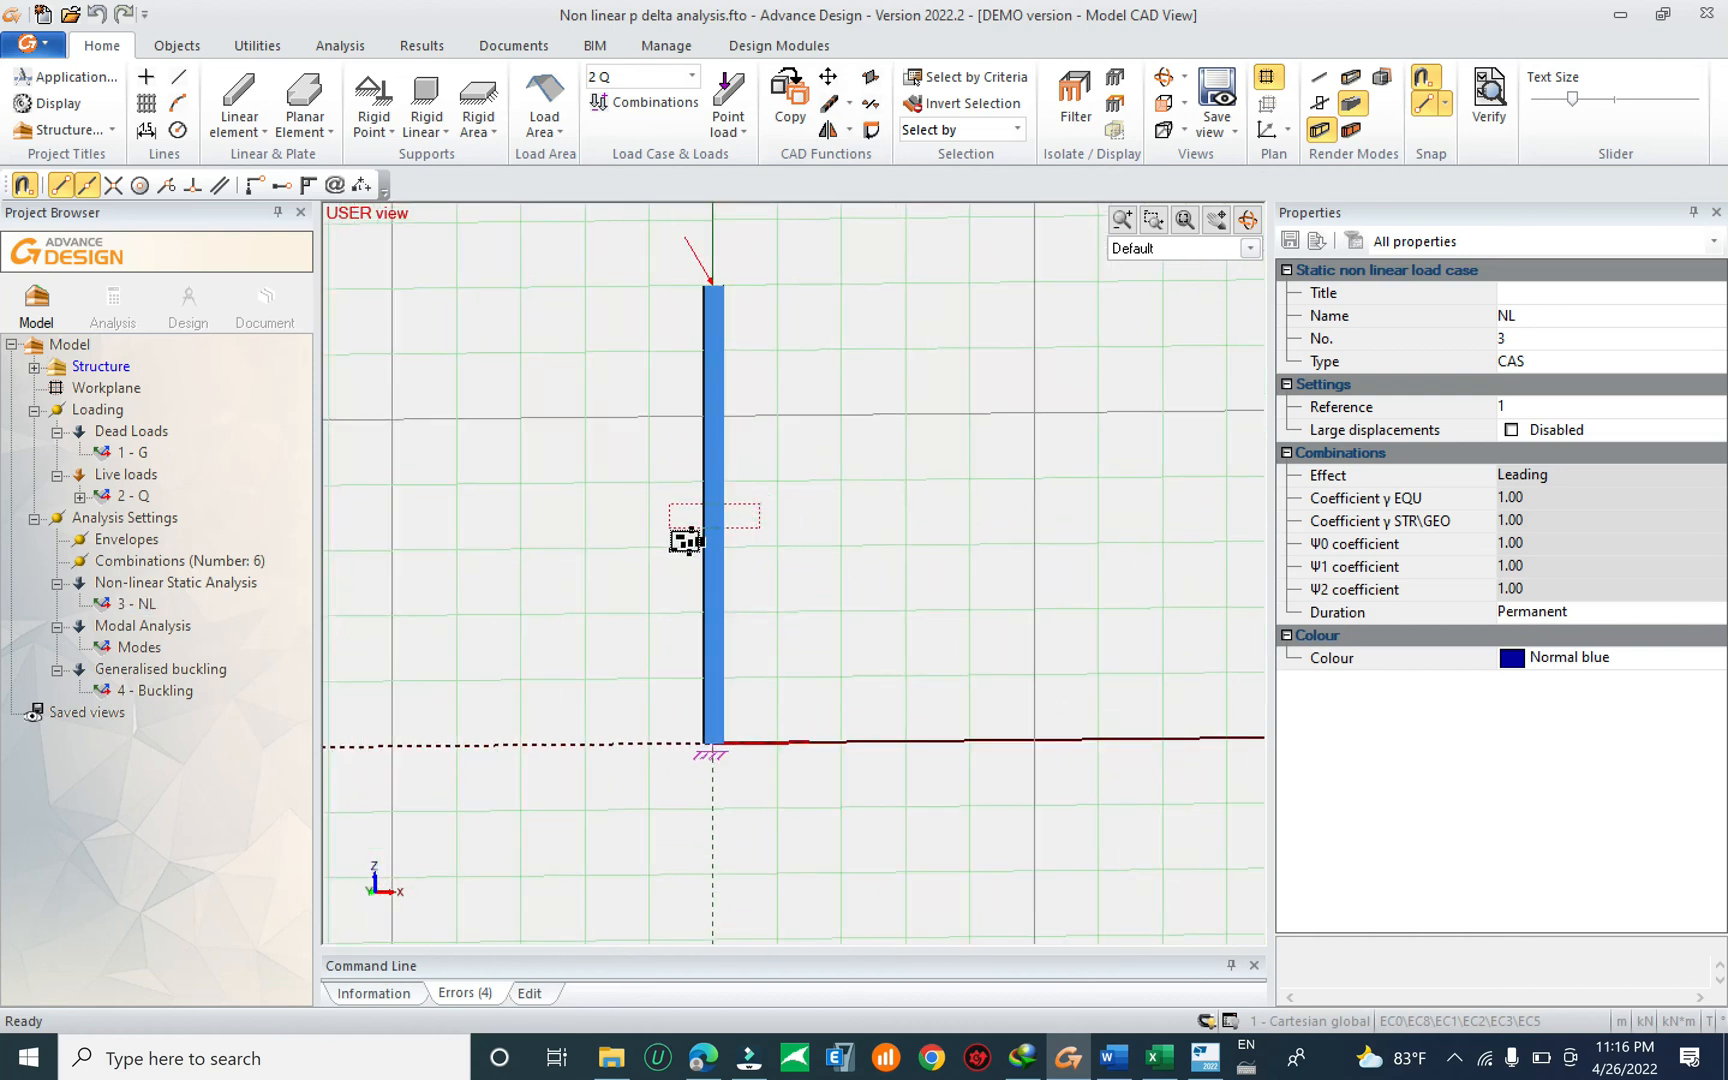
Examine the material and cross-section properties of the existing column and of a new linear element.
{"action": "left_click", "coordinate": [700, 530]}
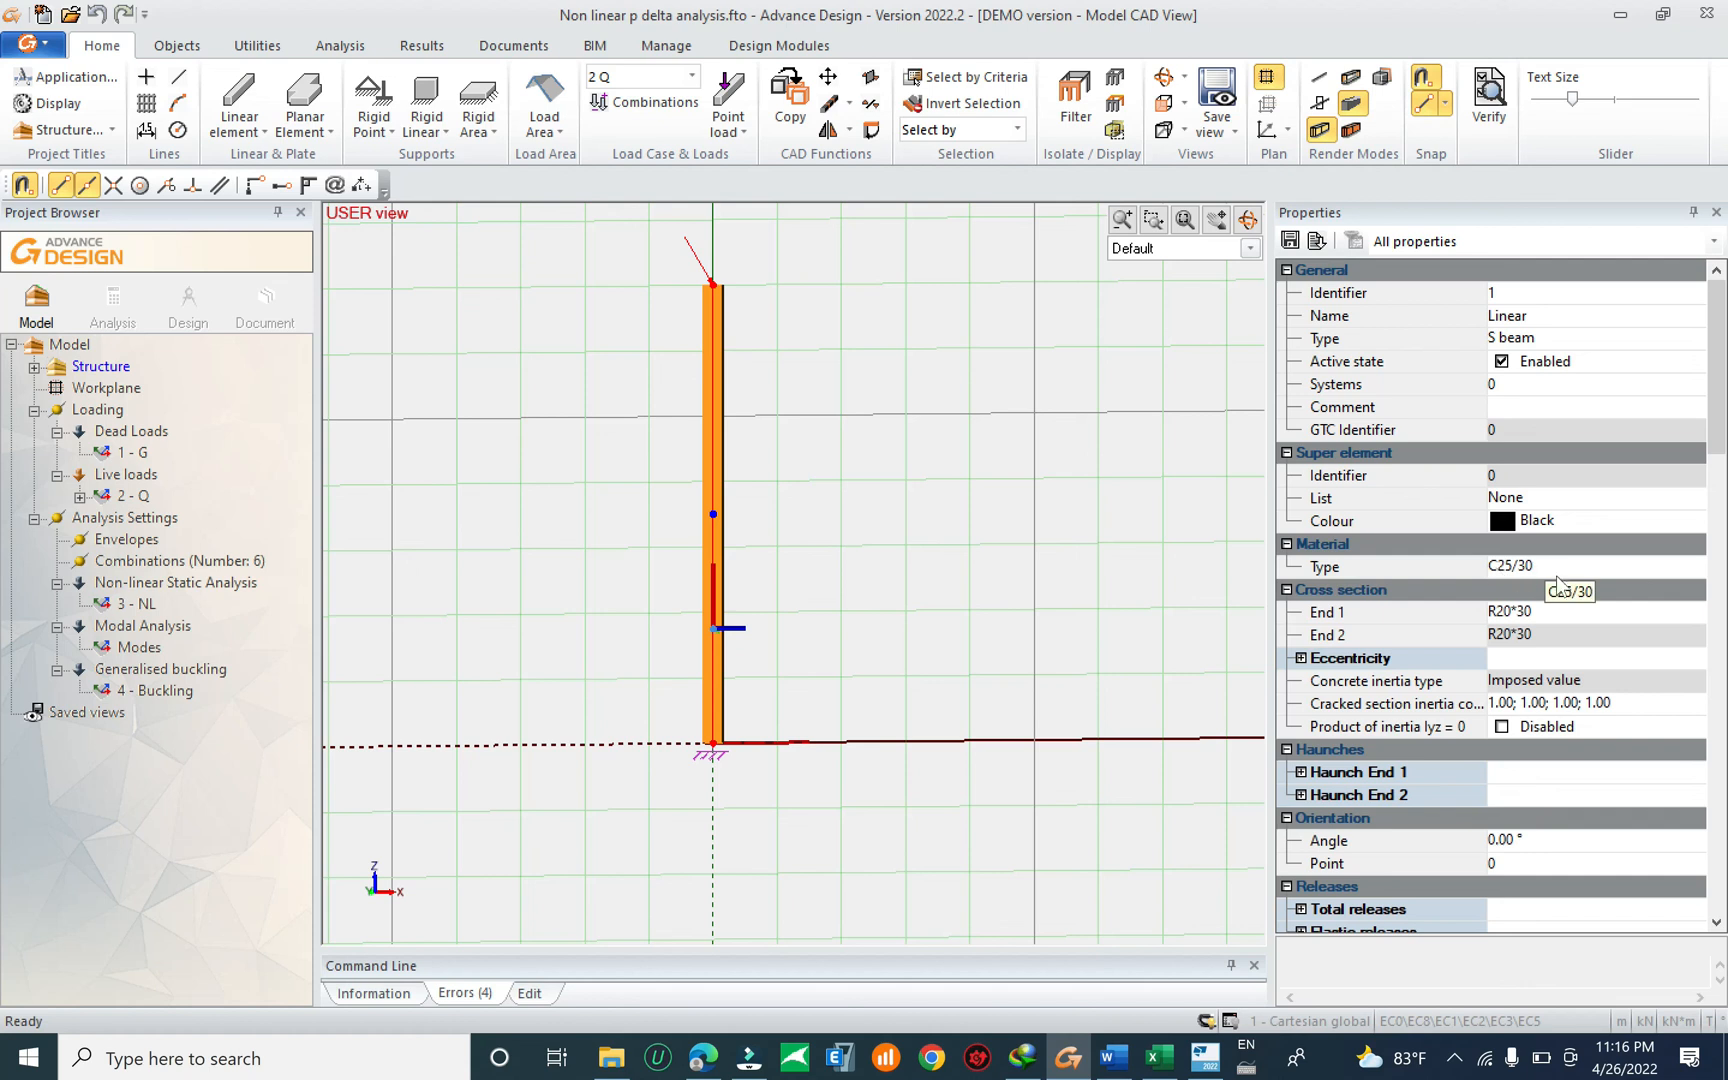
{"action": "left_click", "coordinate": [621, 393]}
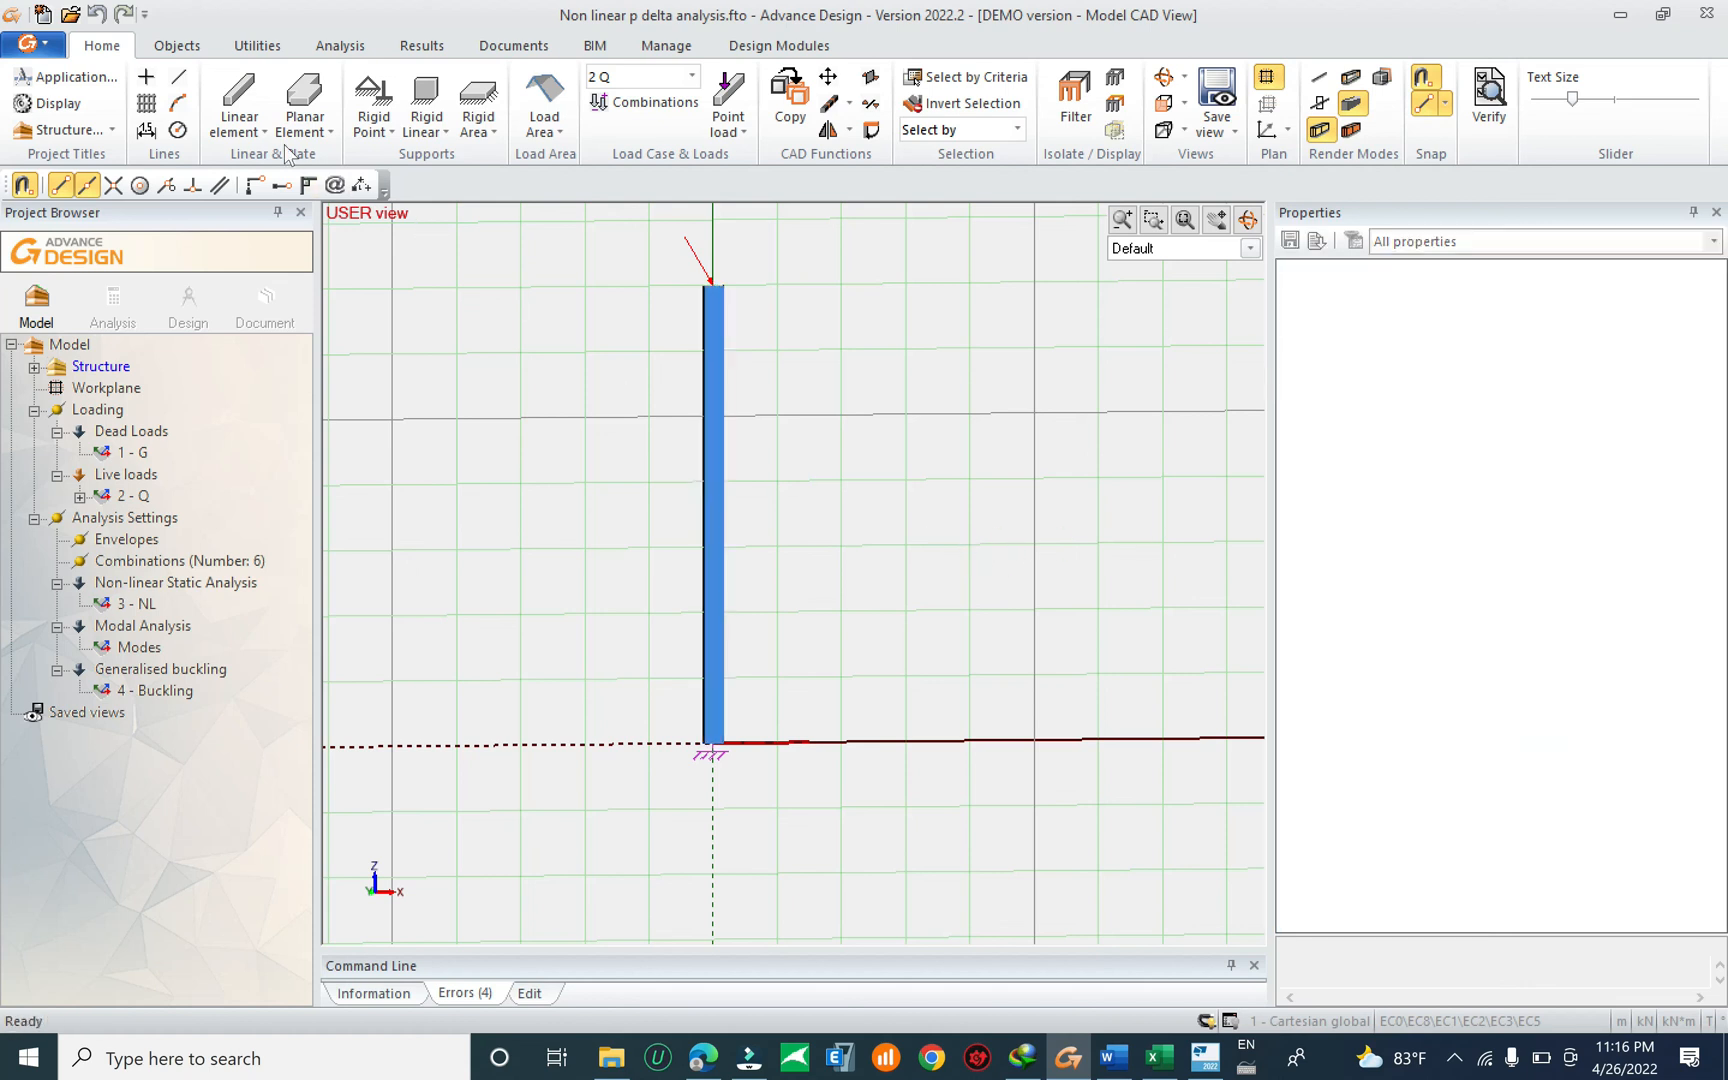
{"action": "left_click", "coordinate": [240, 110]}
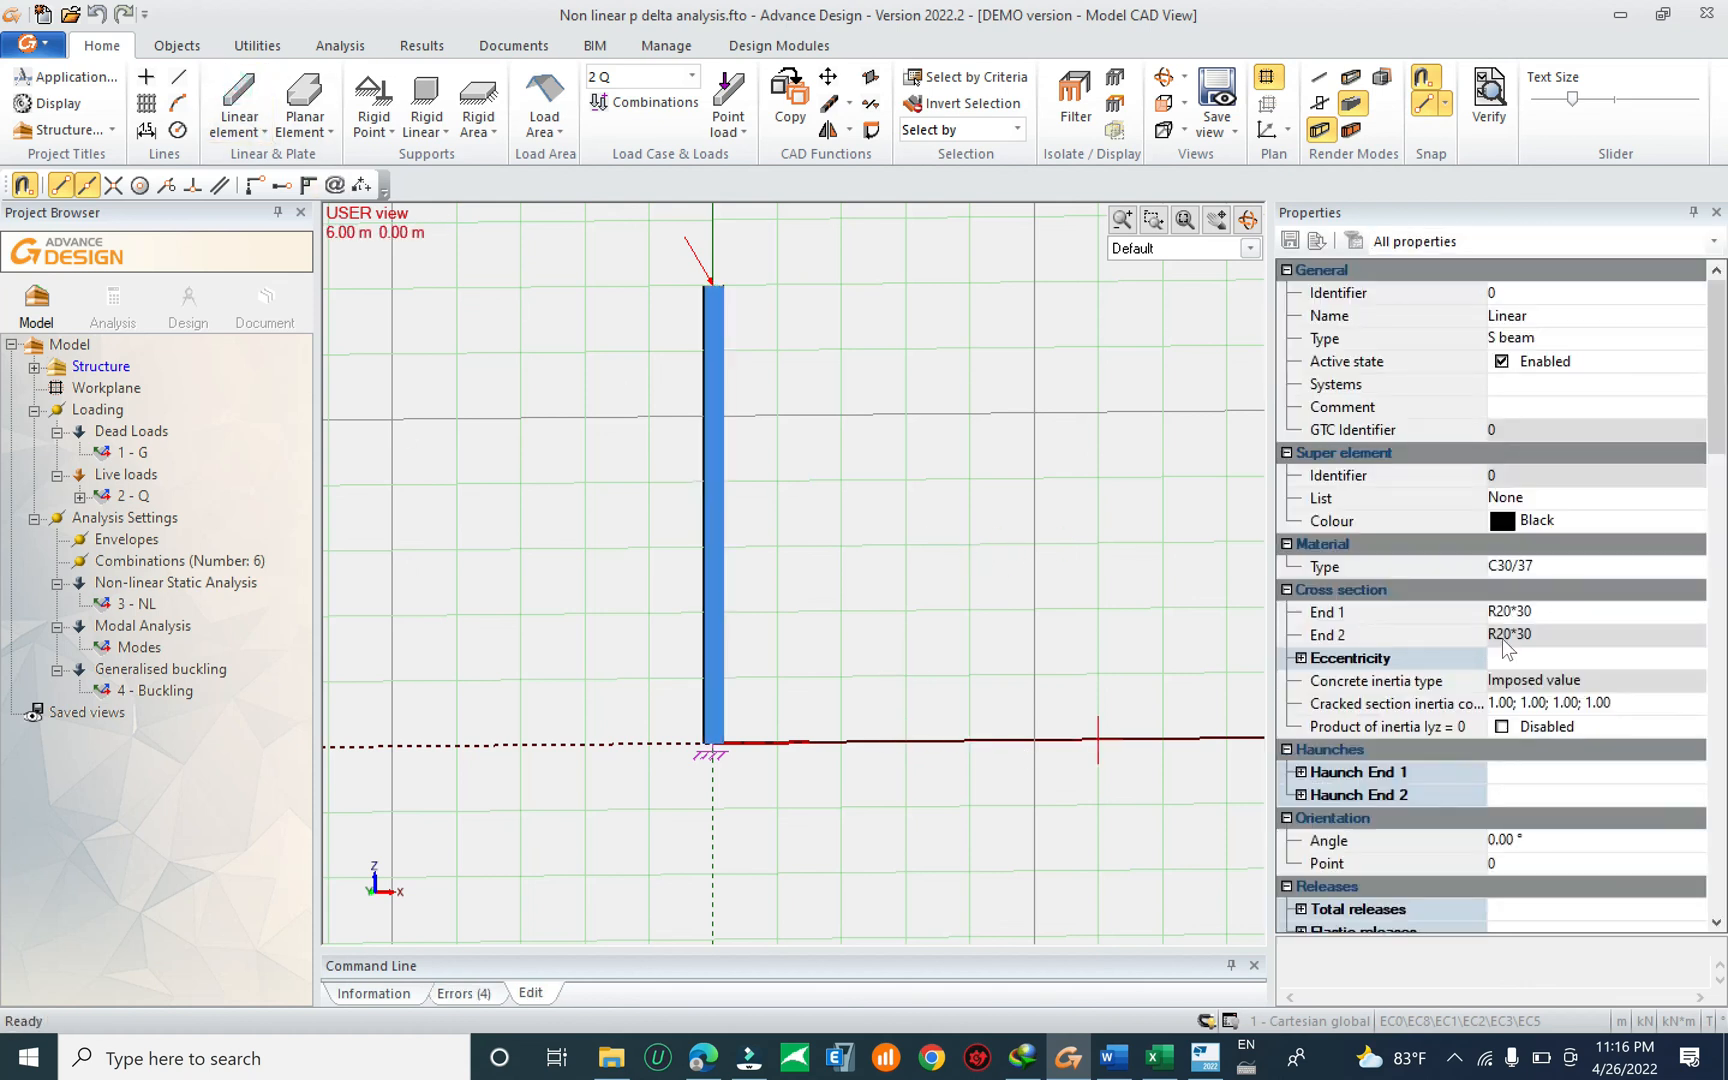
{"action": "left_click", "coordinate": [1606, 616]}
{"action": "left_click", "coordinate": [1582, 615]}
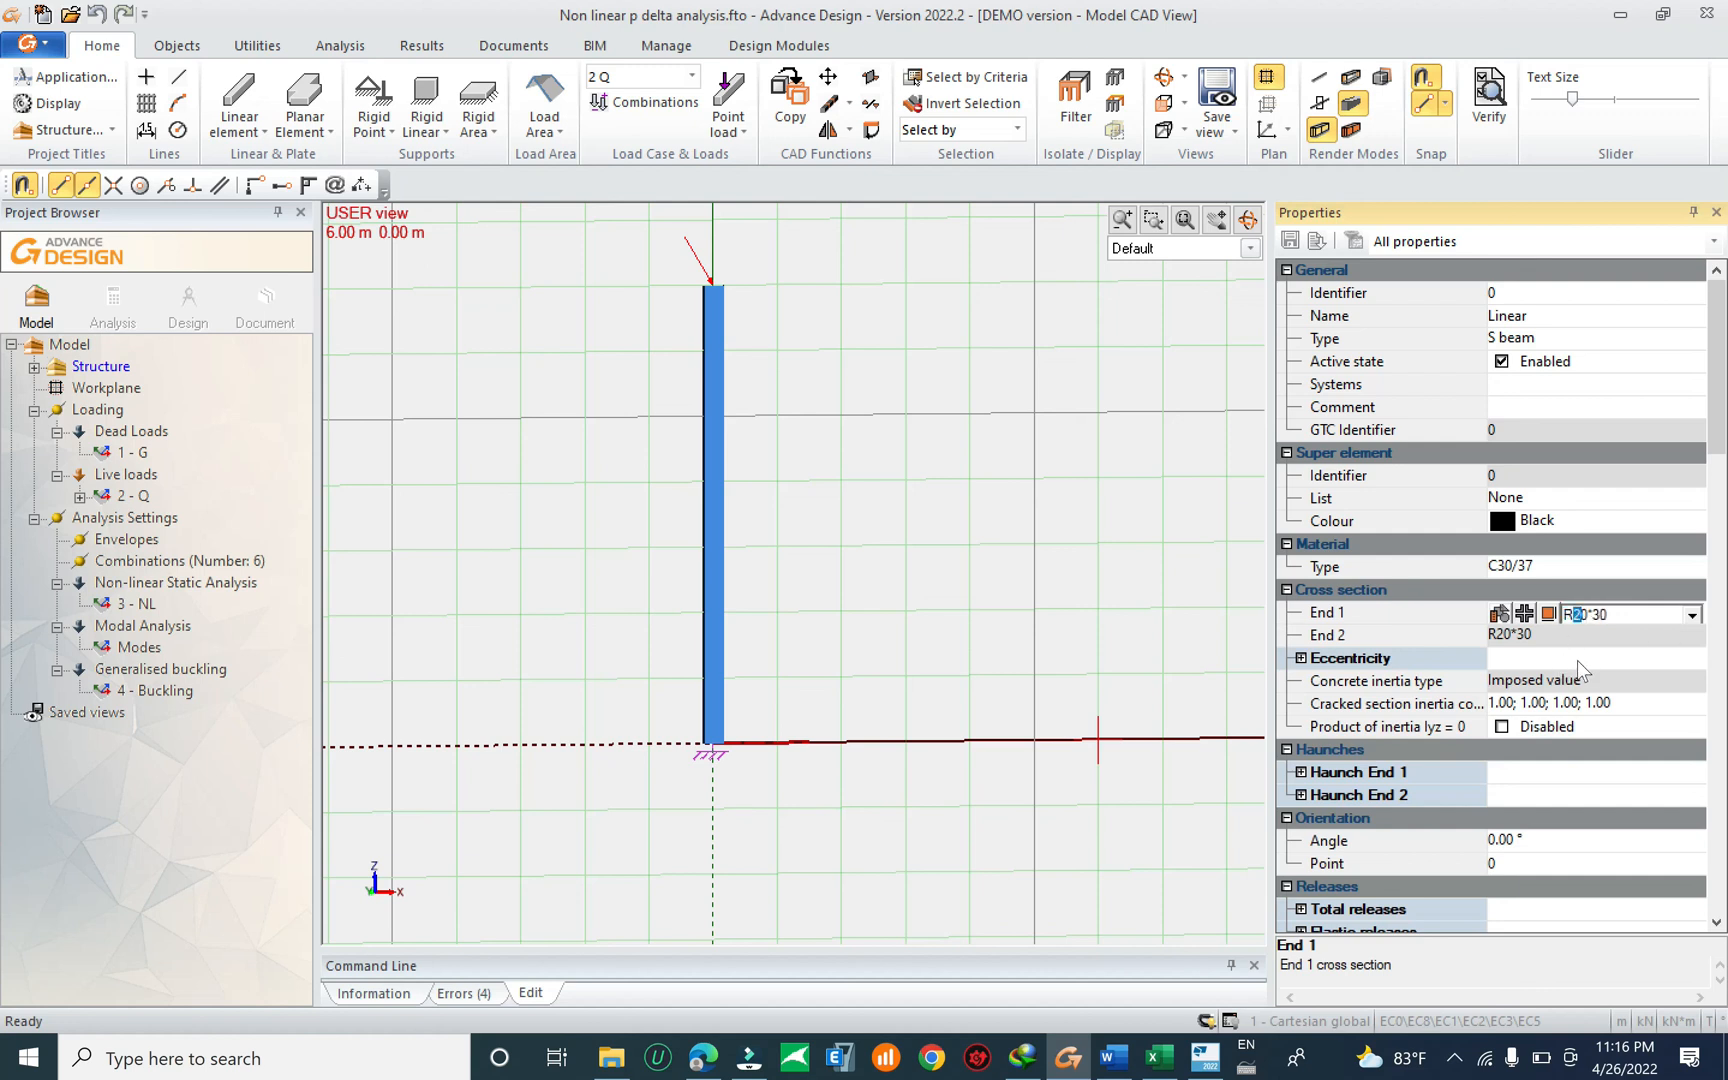
{"action": "left_click", "coordinate": [1538, 628]}
{"action": "double_click", "coordinate": [1536, 545]}
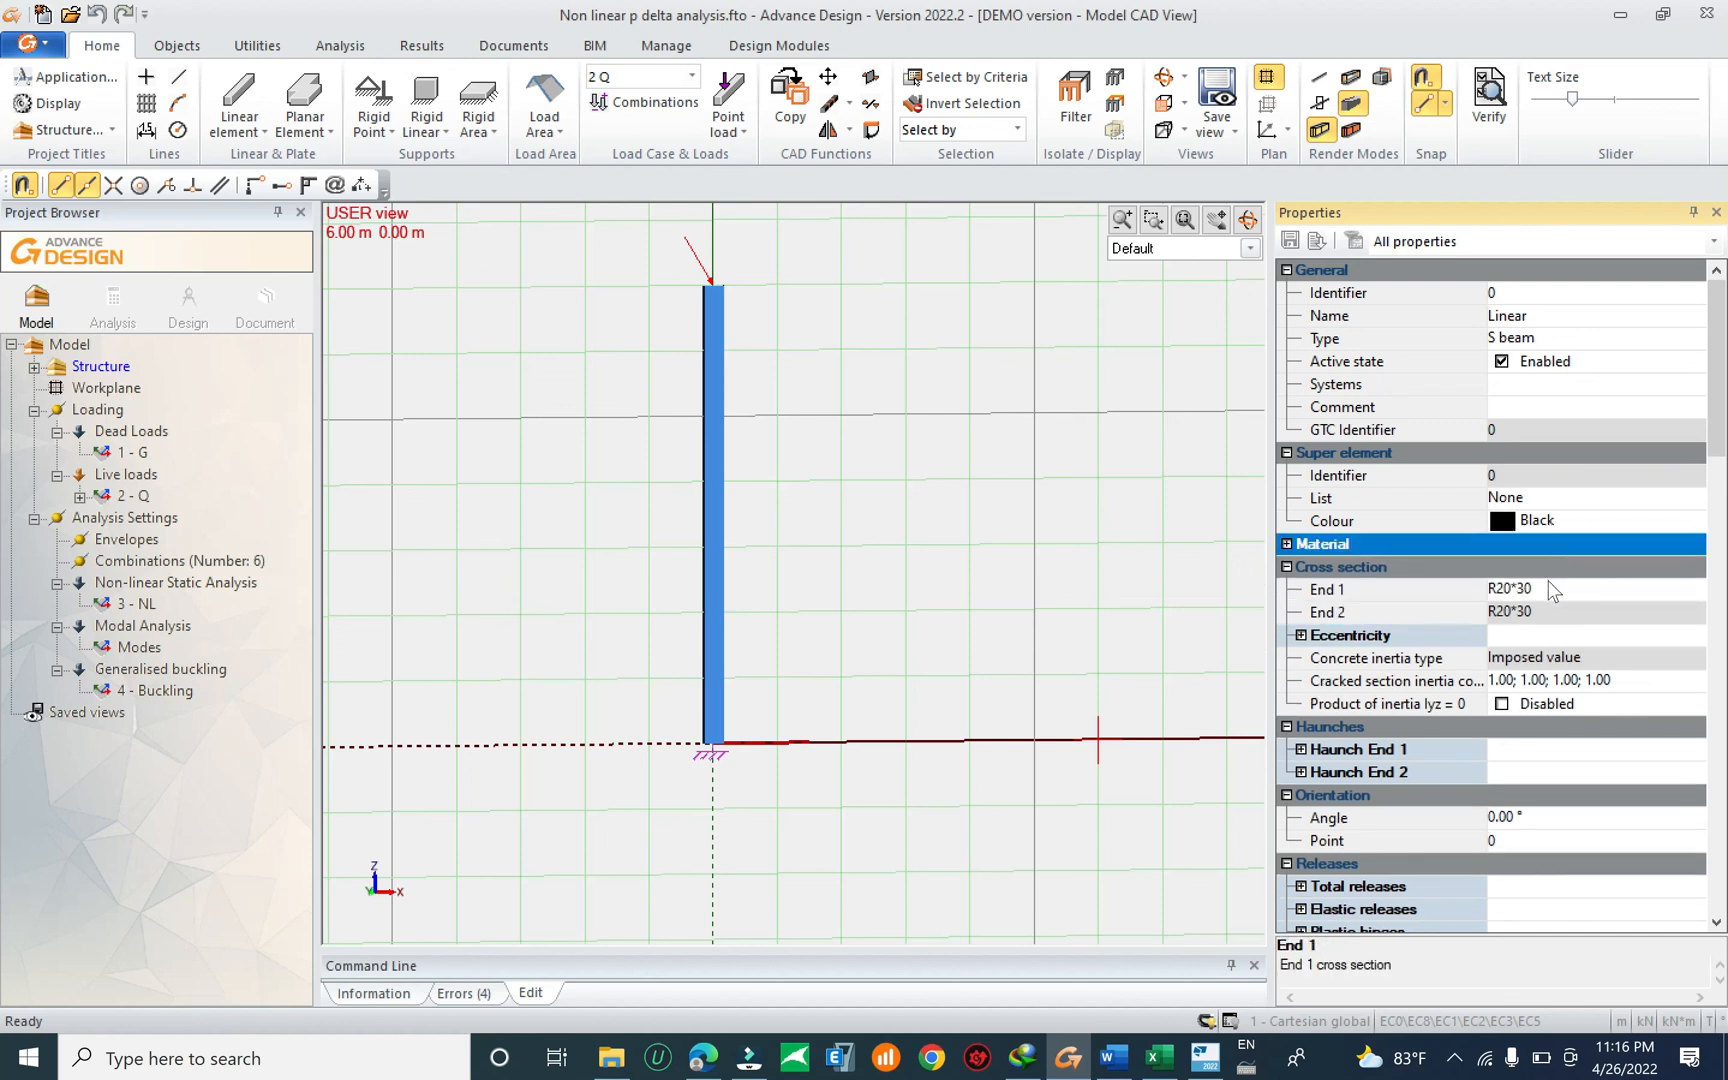
{"action": "left_click", "coordinate": [716, 555]}
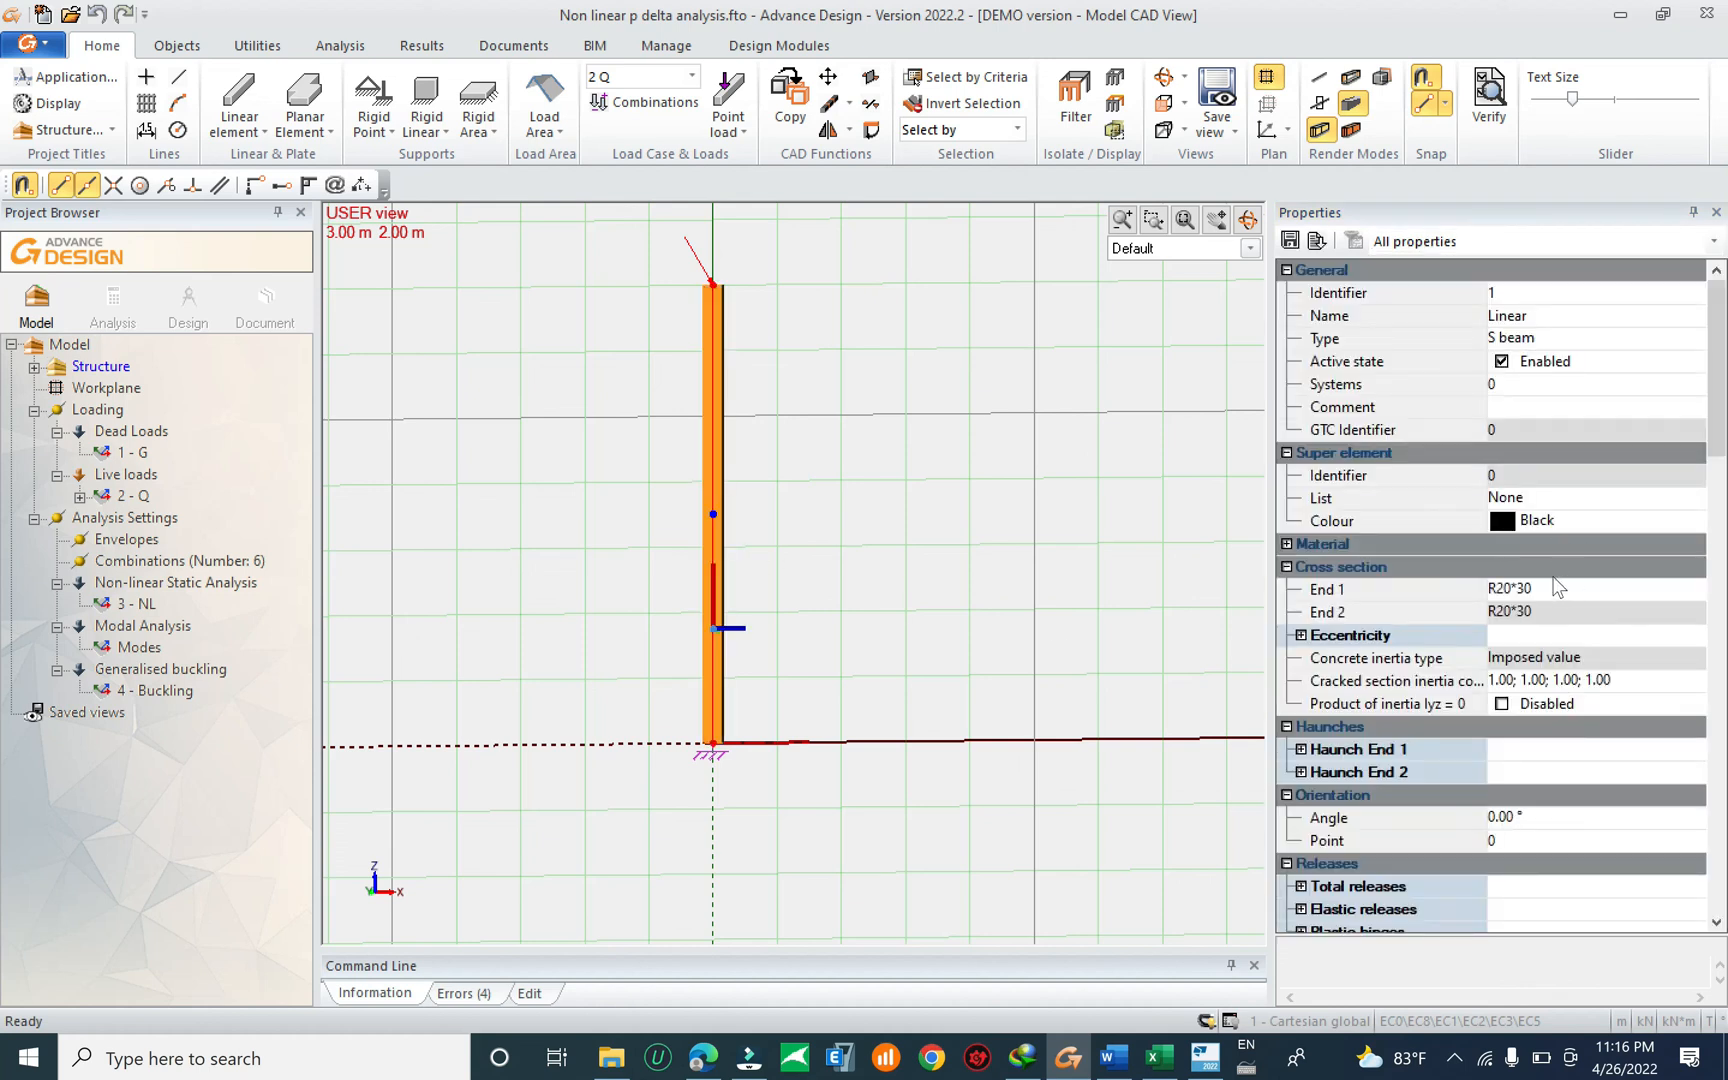
{"action": "left_click", "coordinate": [1289, 544]}
{"action": "left_click", "coordinate": [799, 503]}
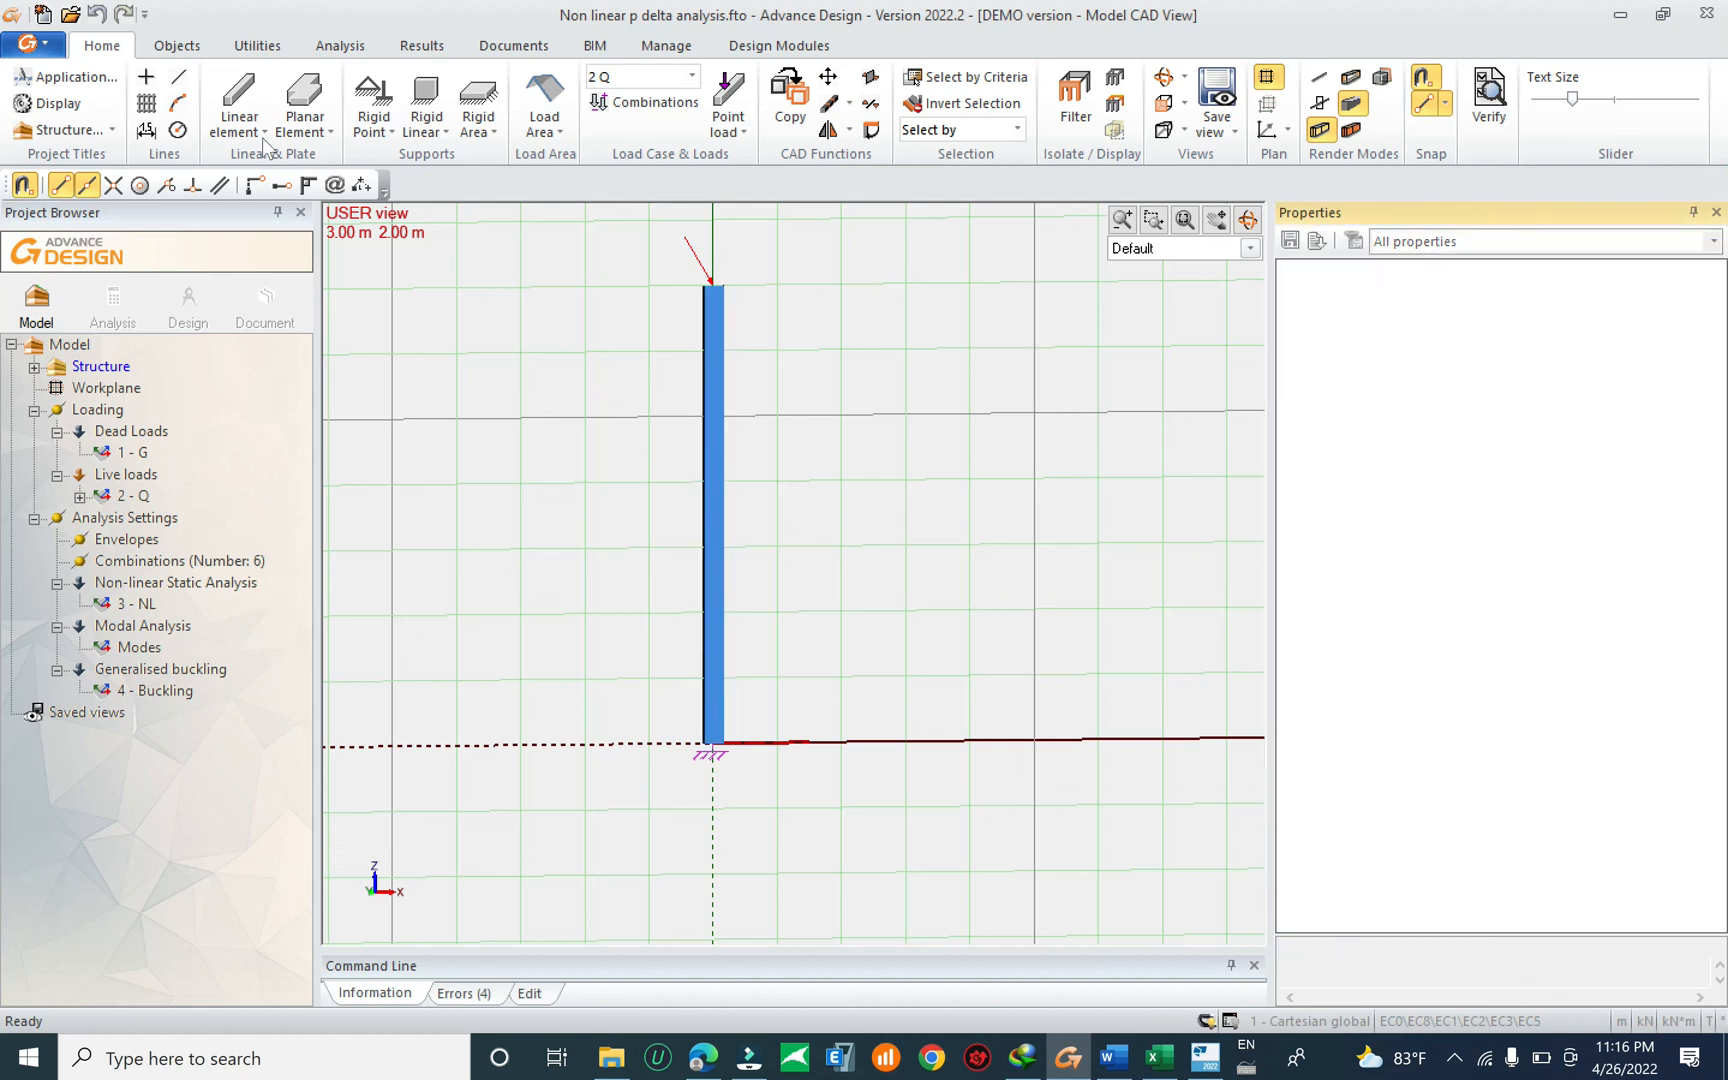
Draw a second vertical column of C25/30 material, 7 m high and 3 m beside the existing one.
{"action": "left_click", "coordinate": [240, 104]}
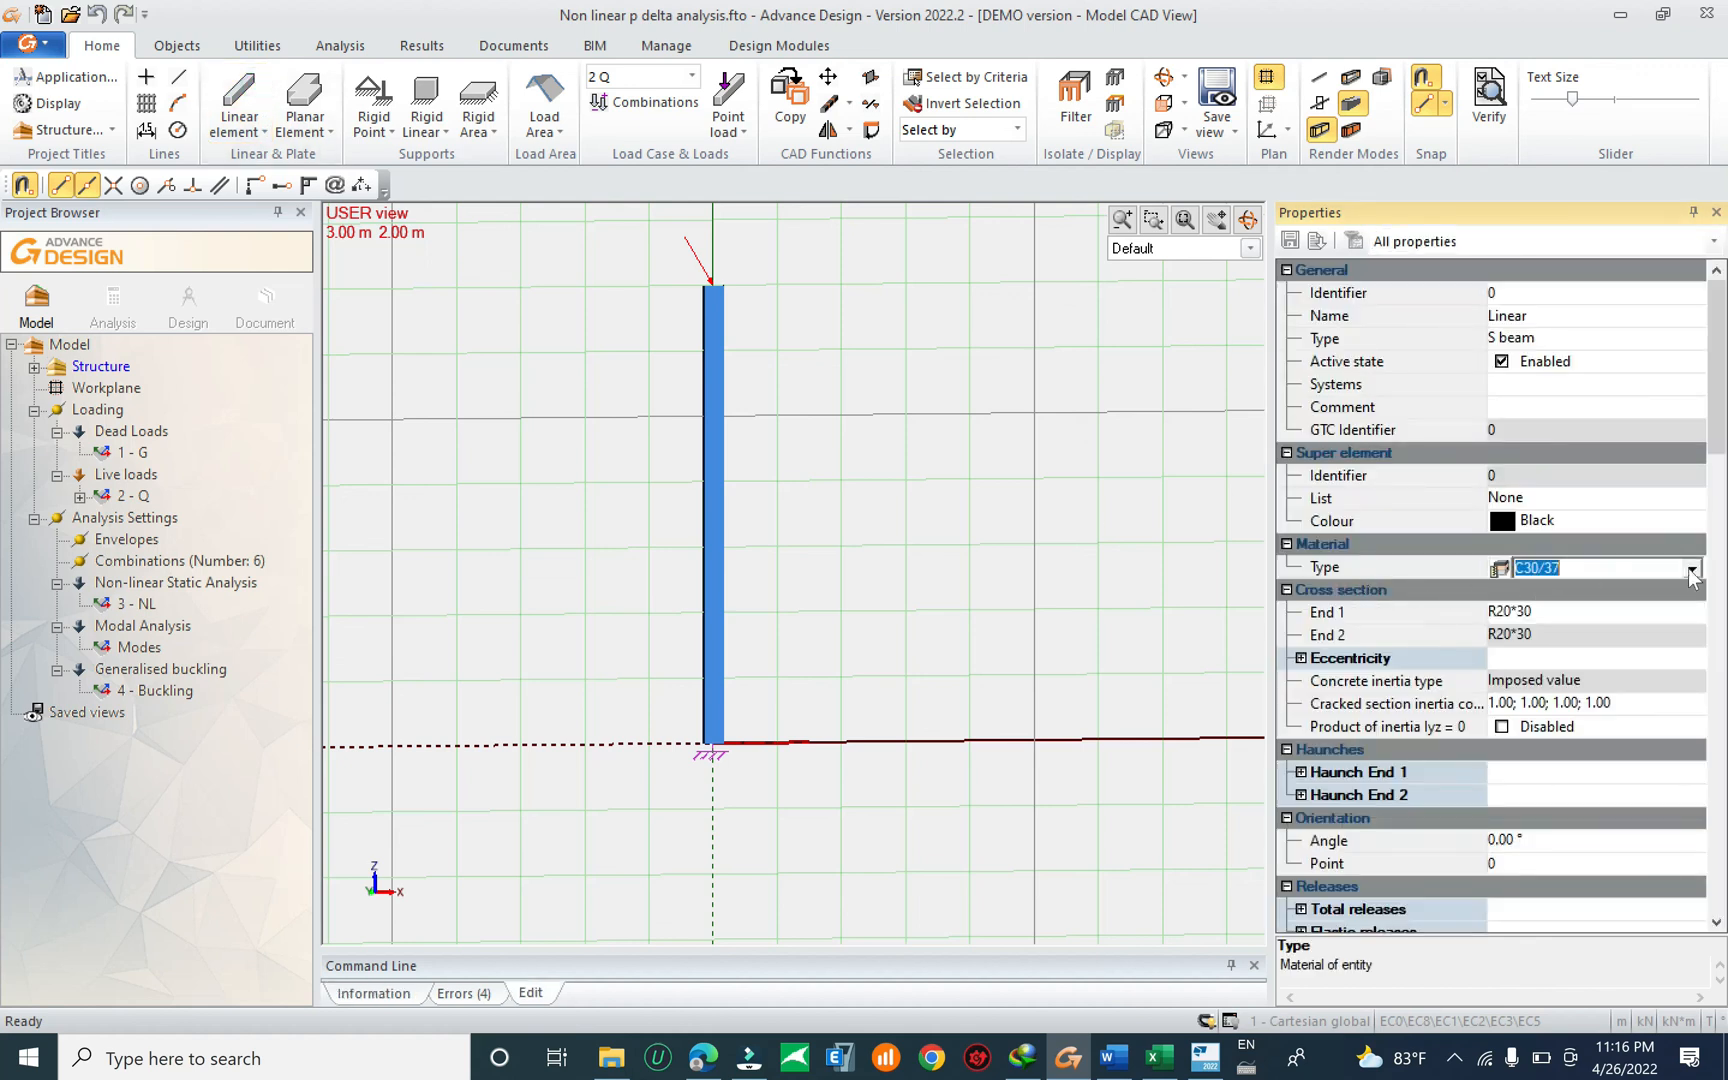
{"action": "left_click", "coordinate": [1690, 570]}
{"action": "left_click", "coordinate": [1568, 590]}
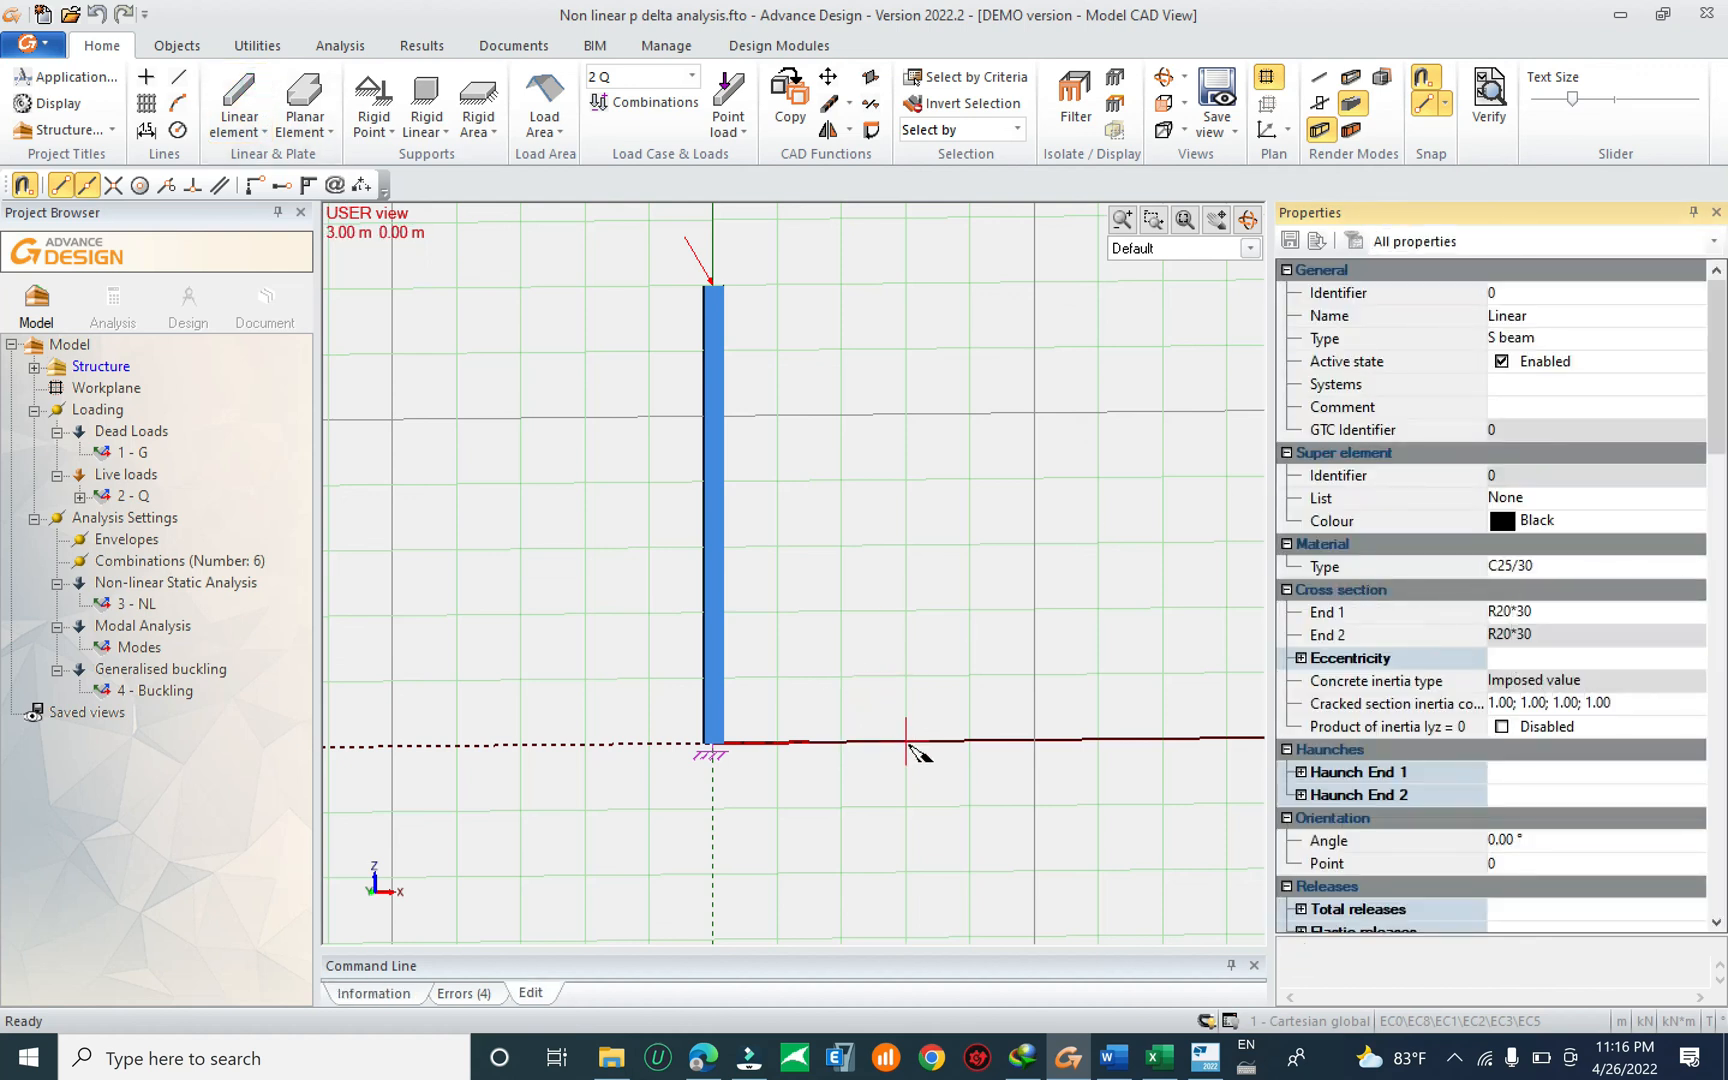
{"action": "left_click", "coordinate": [906, 741]}
{"action": "left_click", "coordinate": [906, 610]}
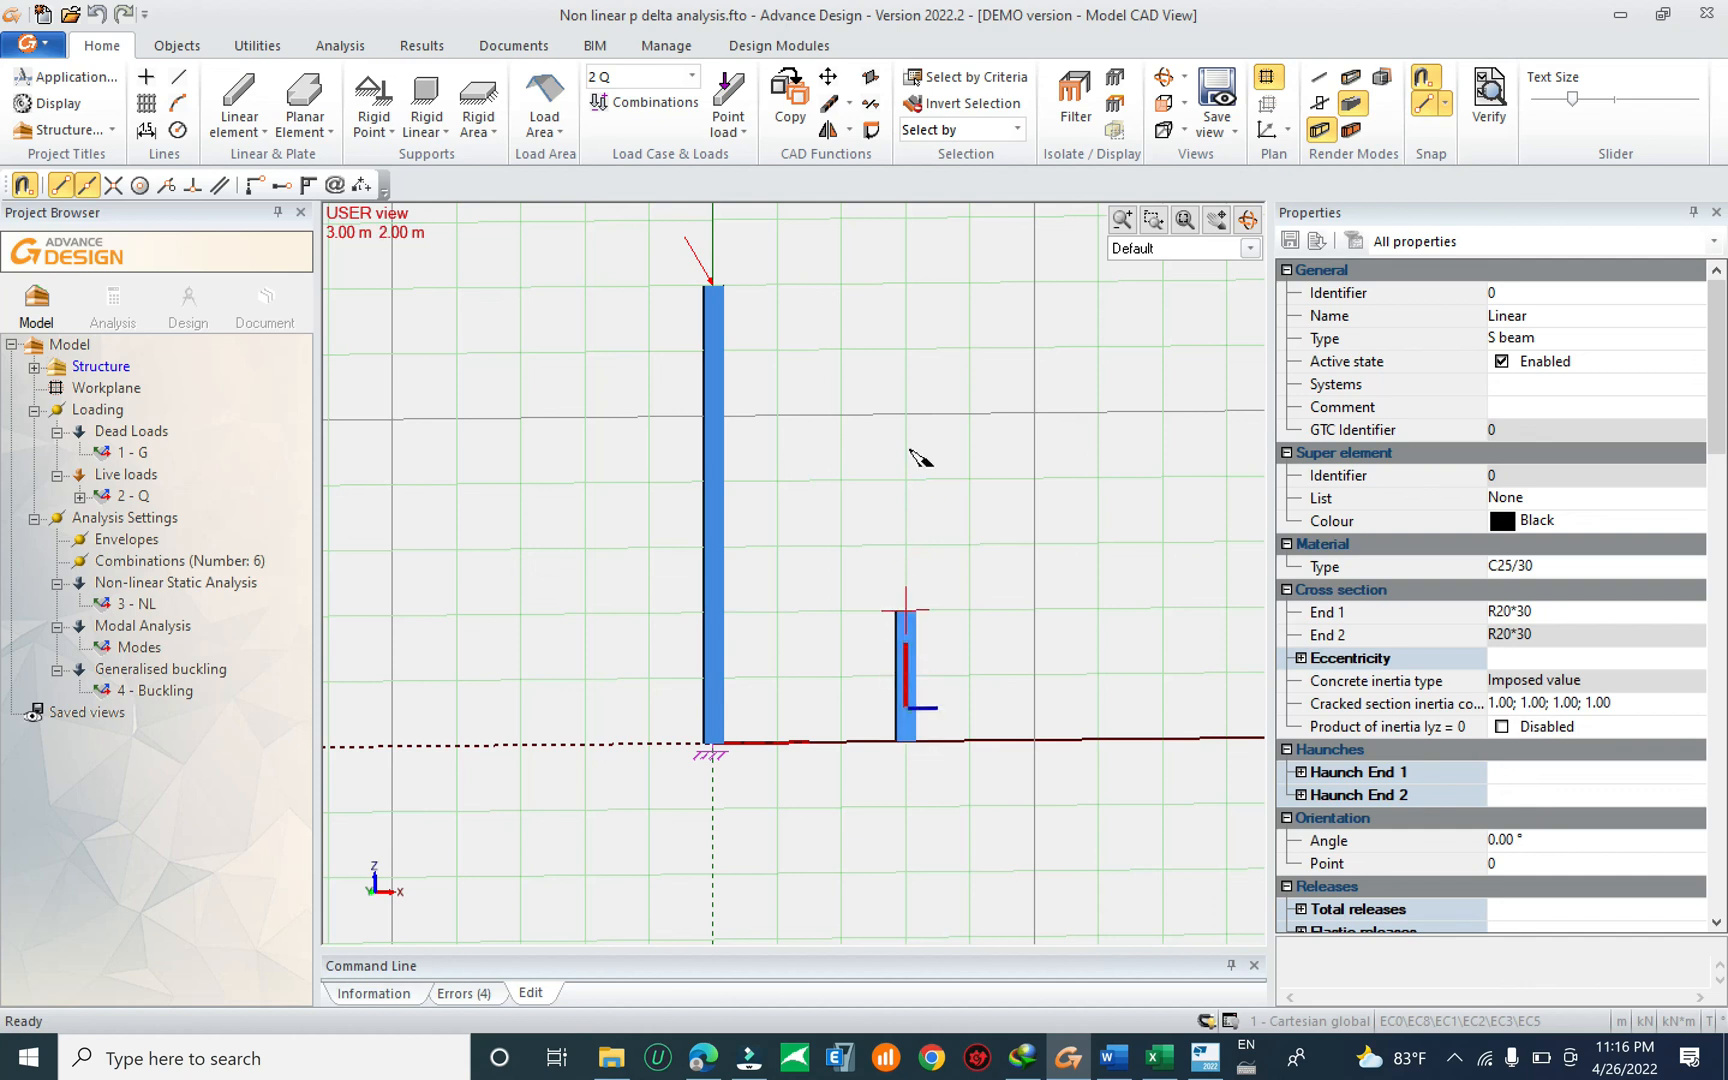
{"action": "left_click", "coordinate": [906, 286]}
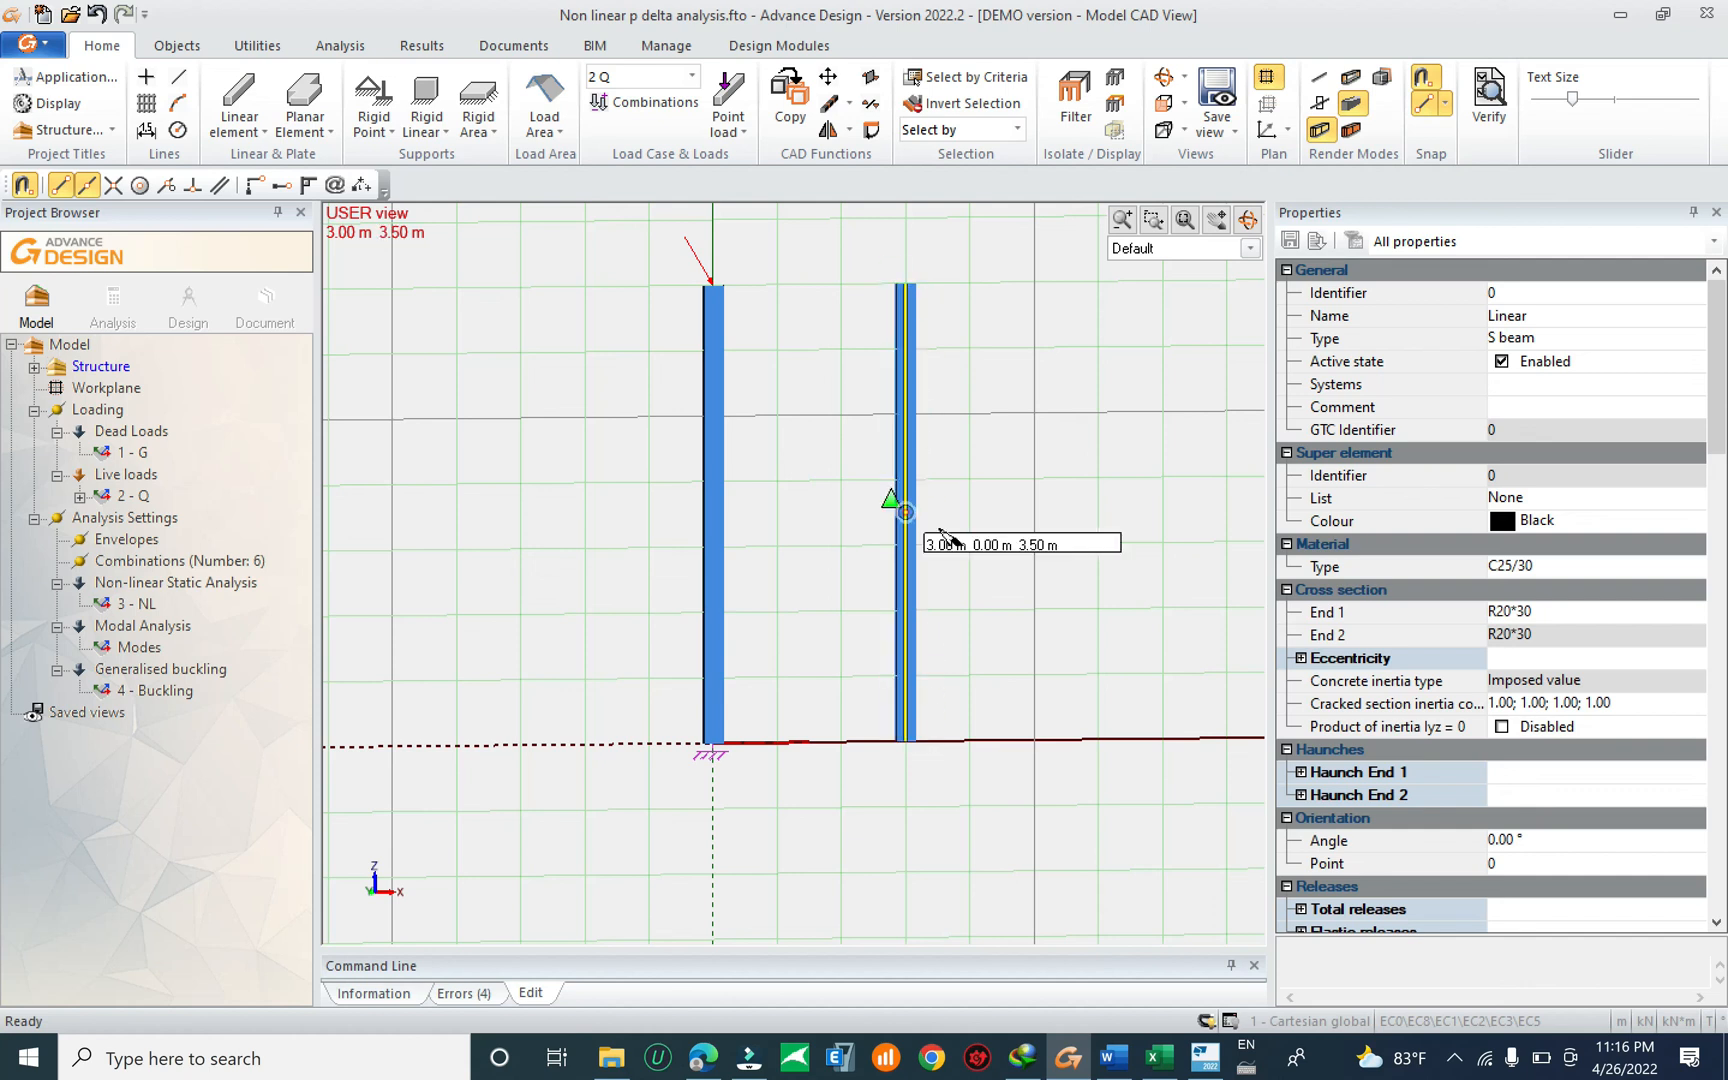
{"action": "key", "text": "Escape"}
Add a rigid support at the base of the second column.
{"action": "left_click_drag", "start_coordinate": [975, 692], "coordinate": [870, 802]}
{"action": "right_click", "coordinate": [912, 718]}
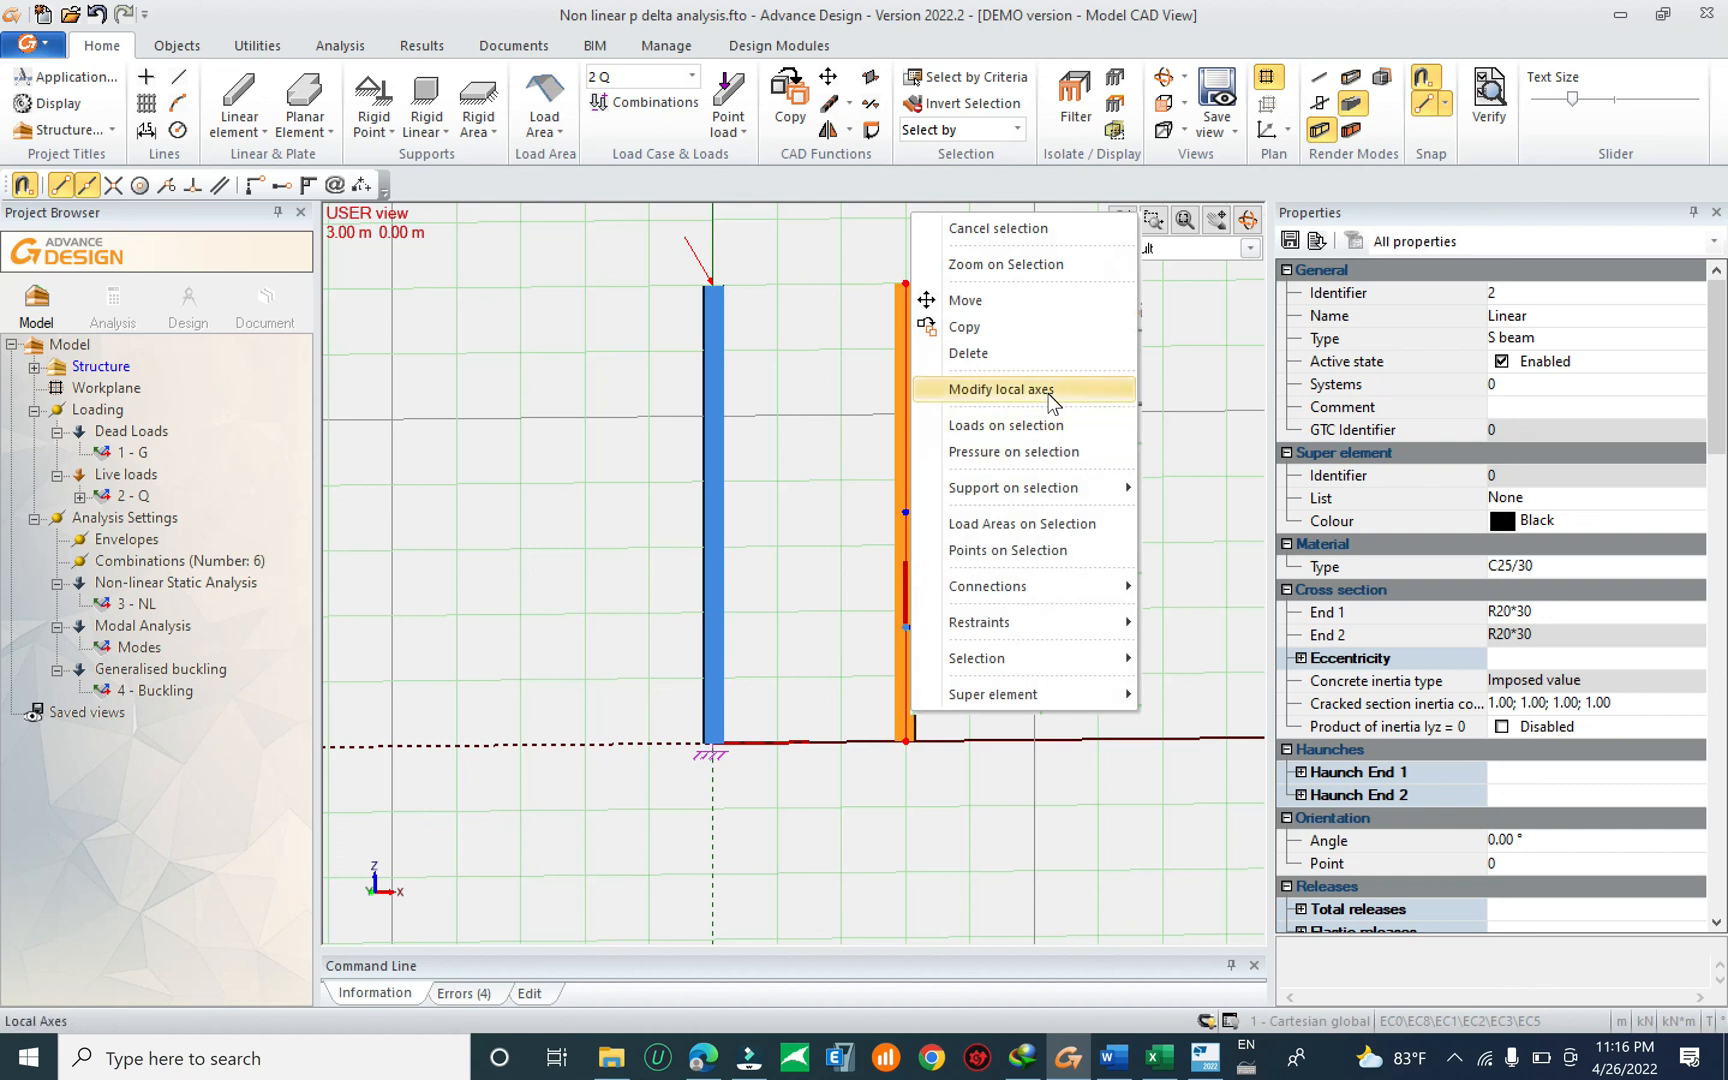
{"action": "mouse_move", "coordinate": [1070, 490]}
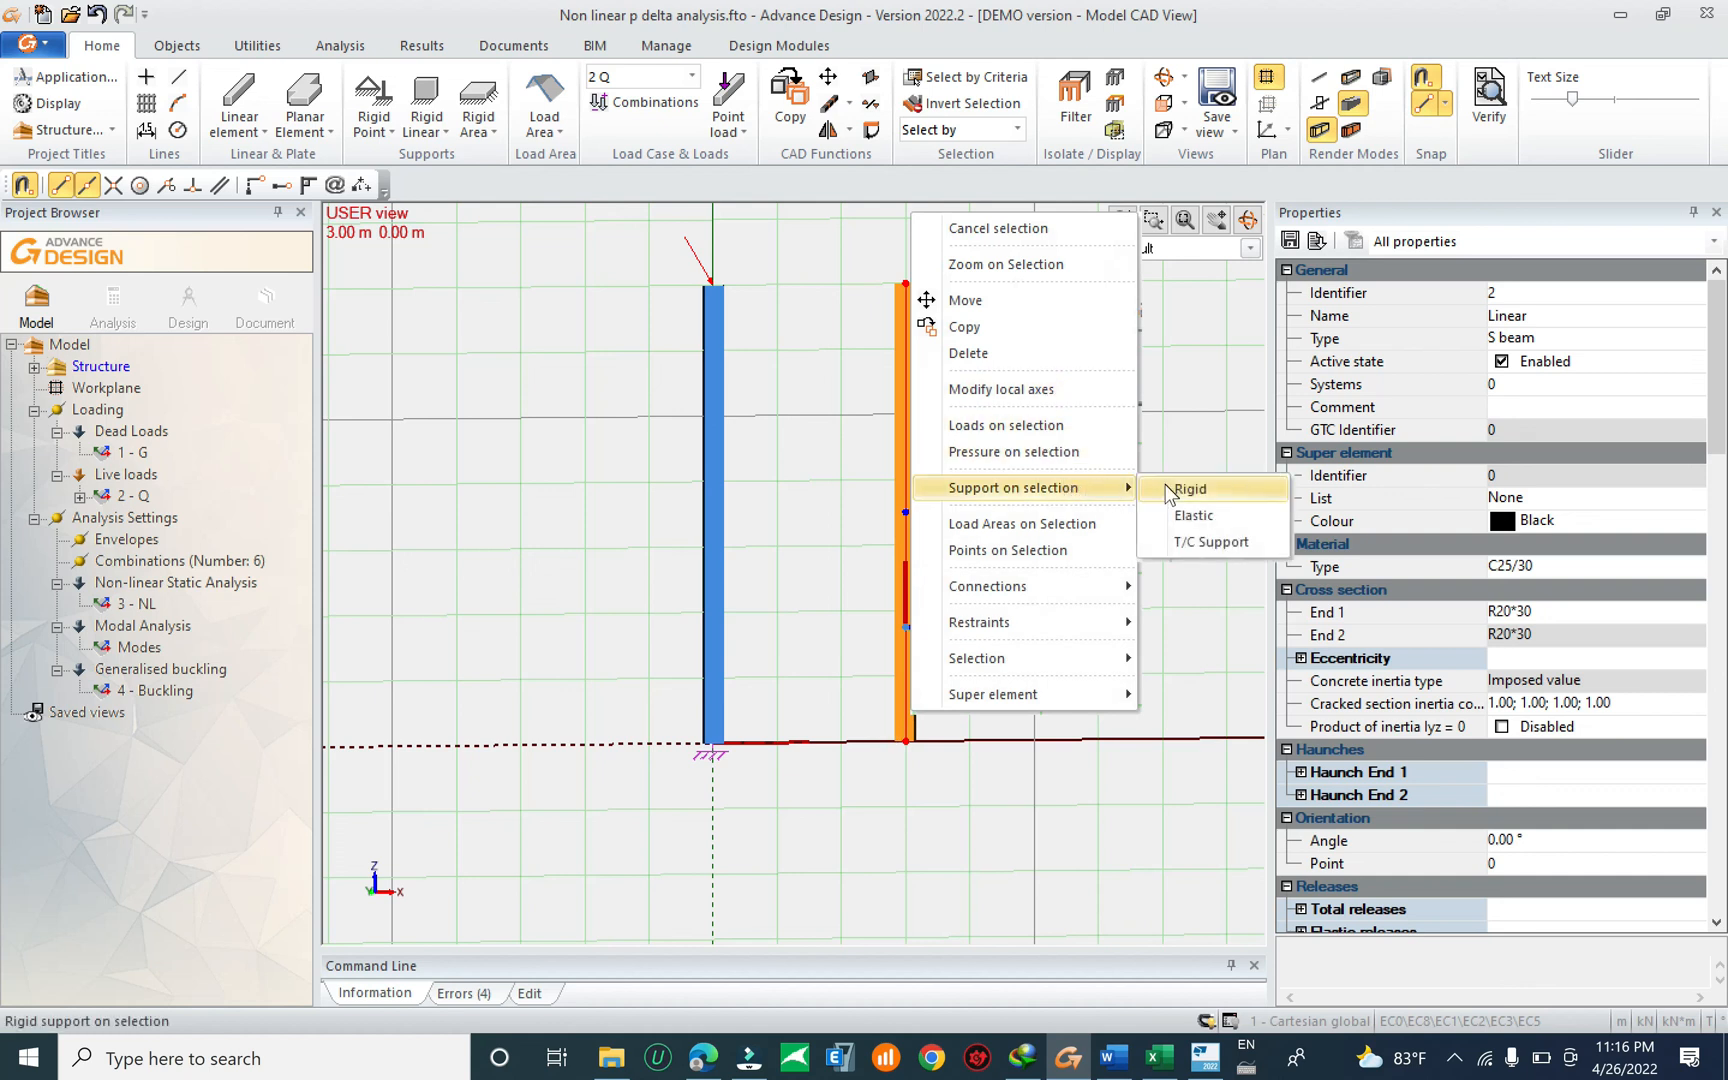
{"action": "left_click", "coordinate": [1180, 489]}
{"action": "left_click", "coordinate": [972, 788]}
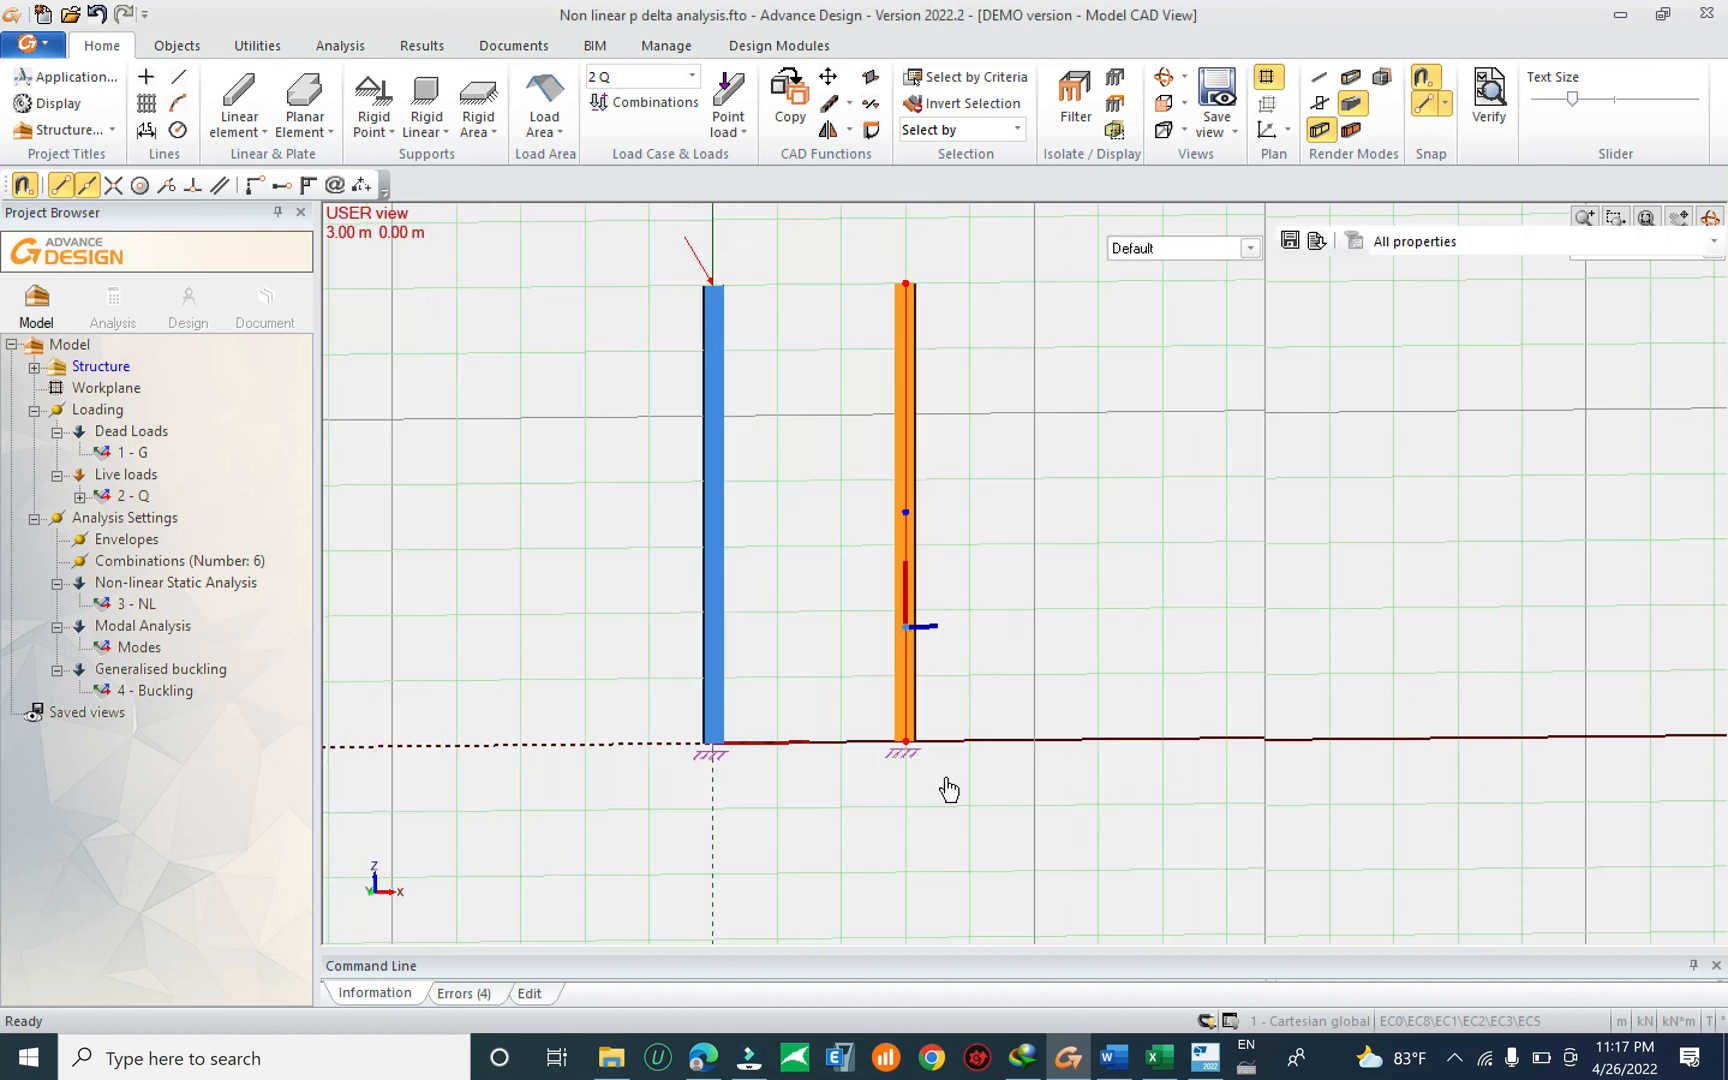
{"action": "key", "text": "Escape"}
Try to create a new load case in the Dead Loads family.
{"action": "left_click", "coordinate": [651, 80]}
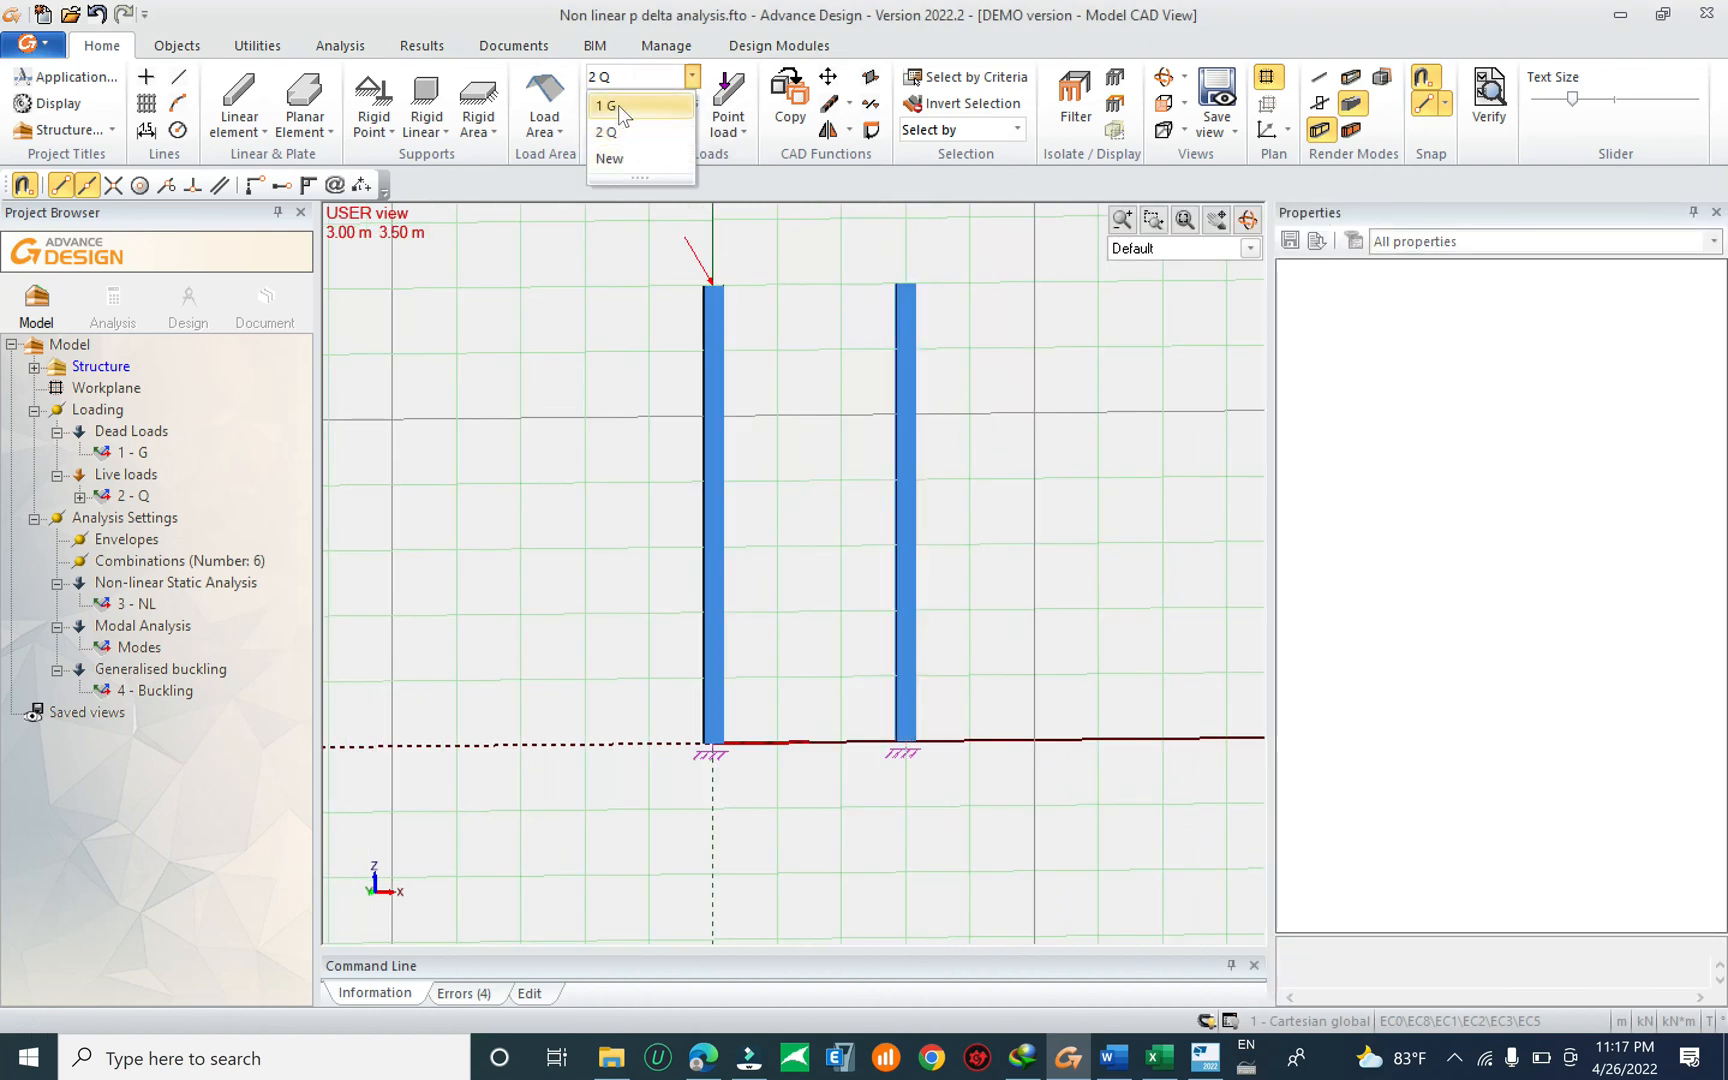
{"action": "left_click", "coordinate": [622, 162]}
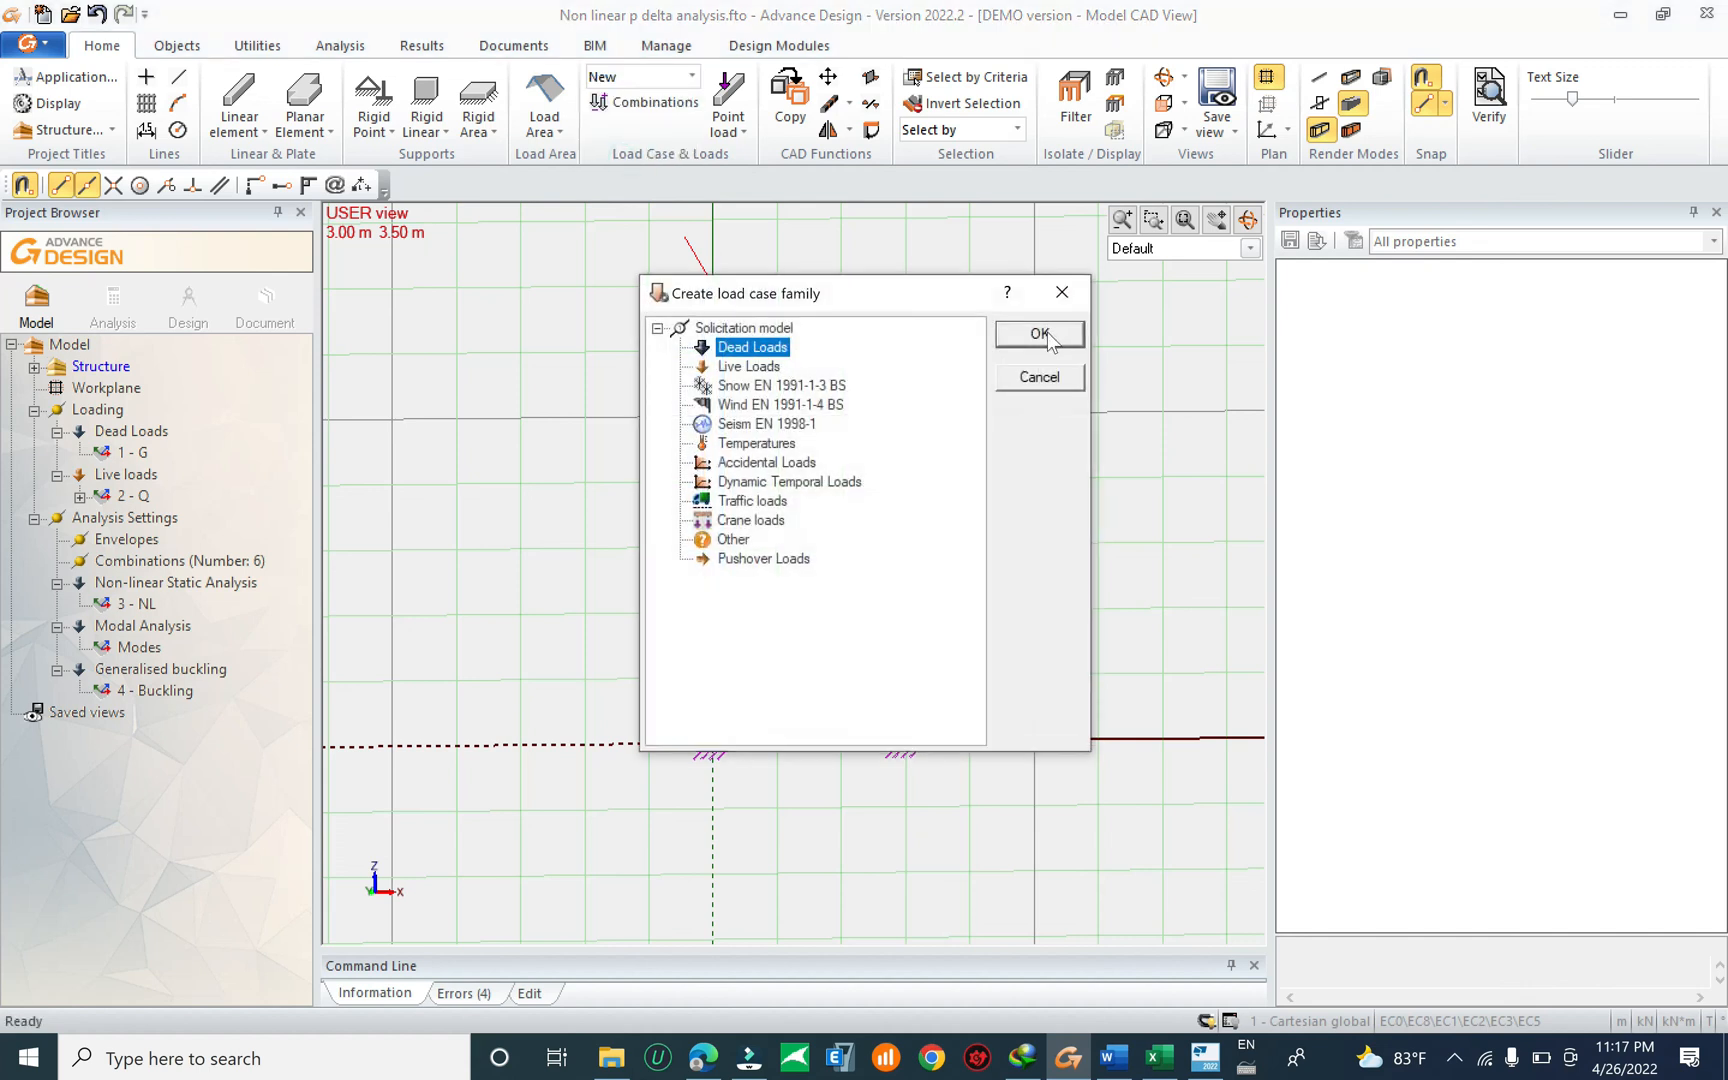
{"action": "left_click", "coordinate": [1040, 334]}
{"action": "left_click", "coordinate": [640, 77]}
{"action": "left_click", "coordinate": [640, 155]}
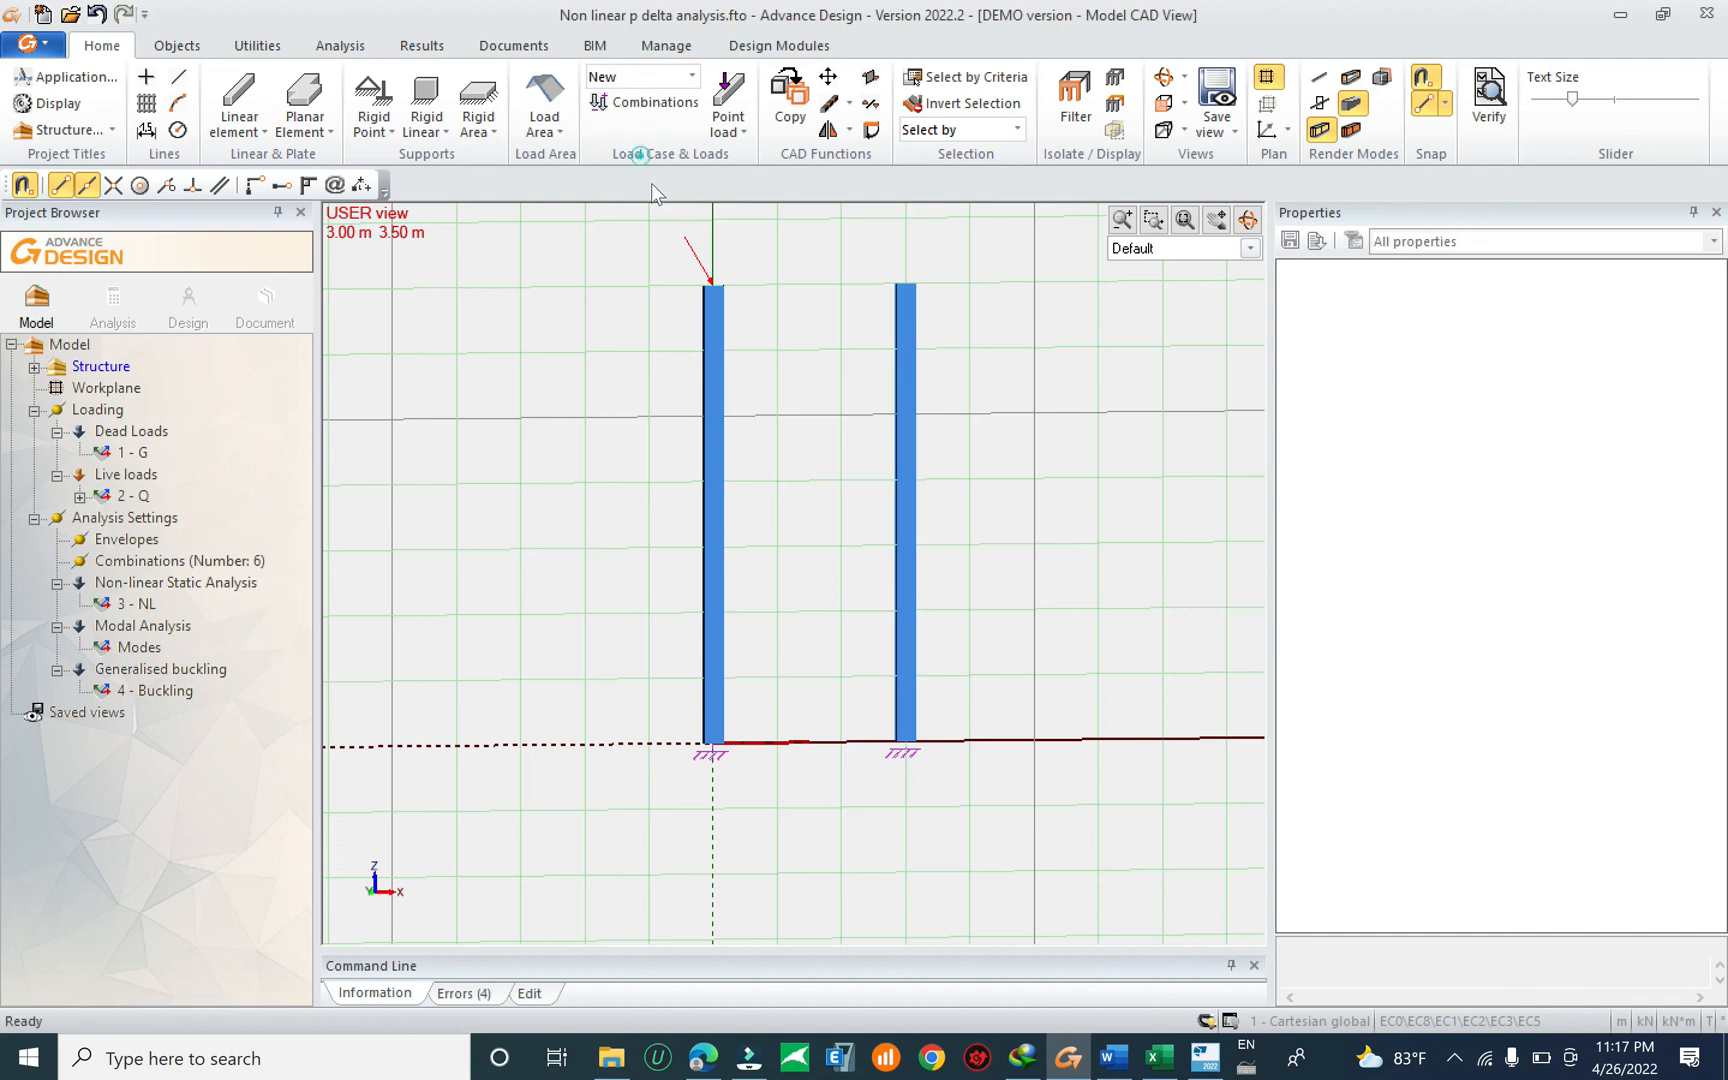
{"action": "left_click", "coordinate": [1062, 293]}
Make 1 G the active load case.
{"action": "middle_click_drag", "start_coordinate": [823, 333], "coordinate": [801, 396]}
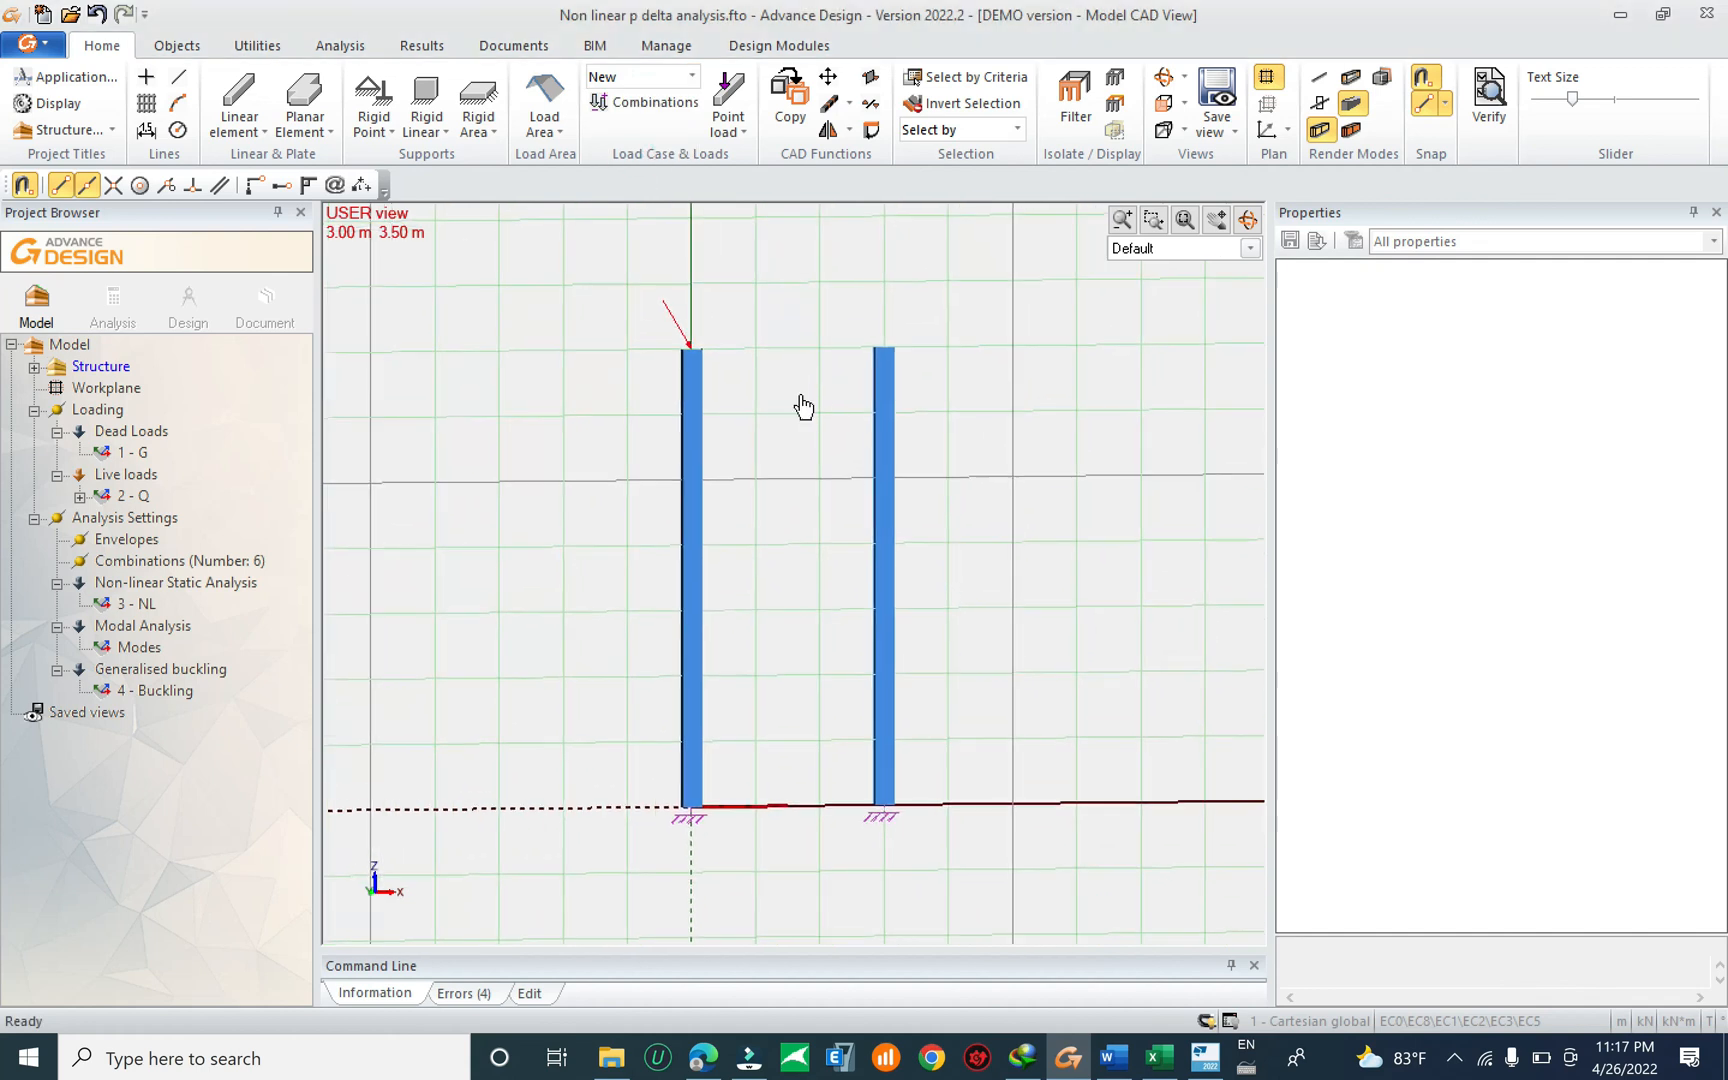
{"action": "left_click", "coordinate": [729, 120]}
{"action": "left_click", "coordinate": [752, 177]}
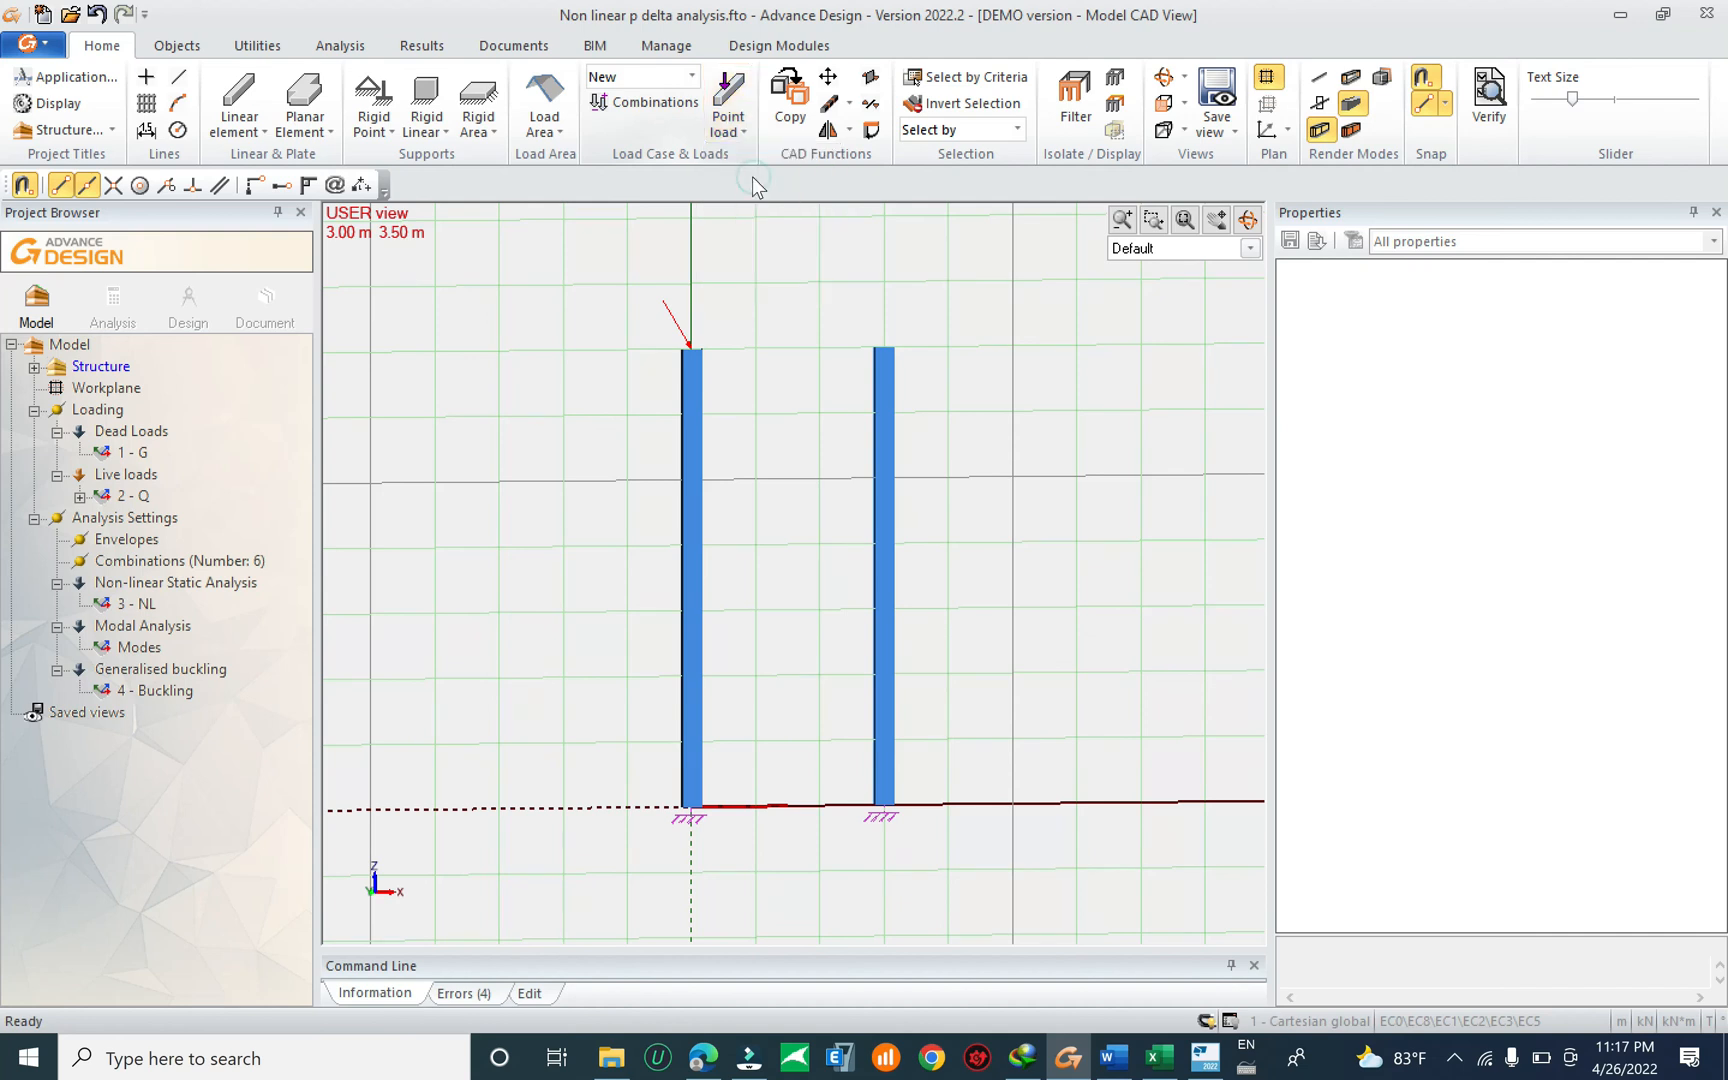
{"action": "left_click", "coordinate": [660, 76]}
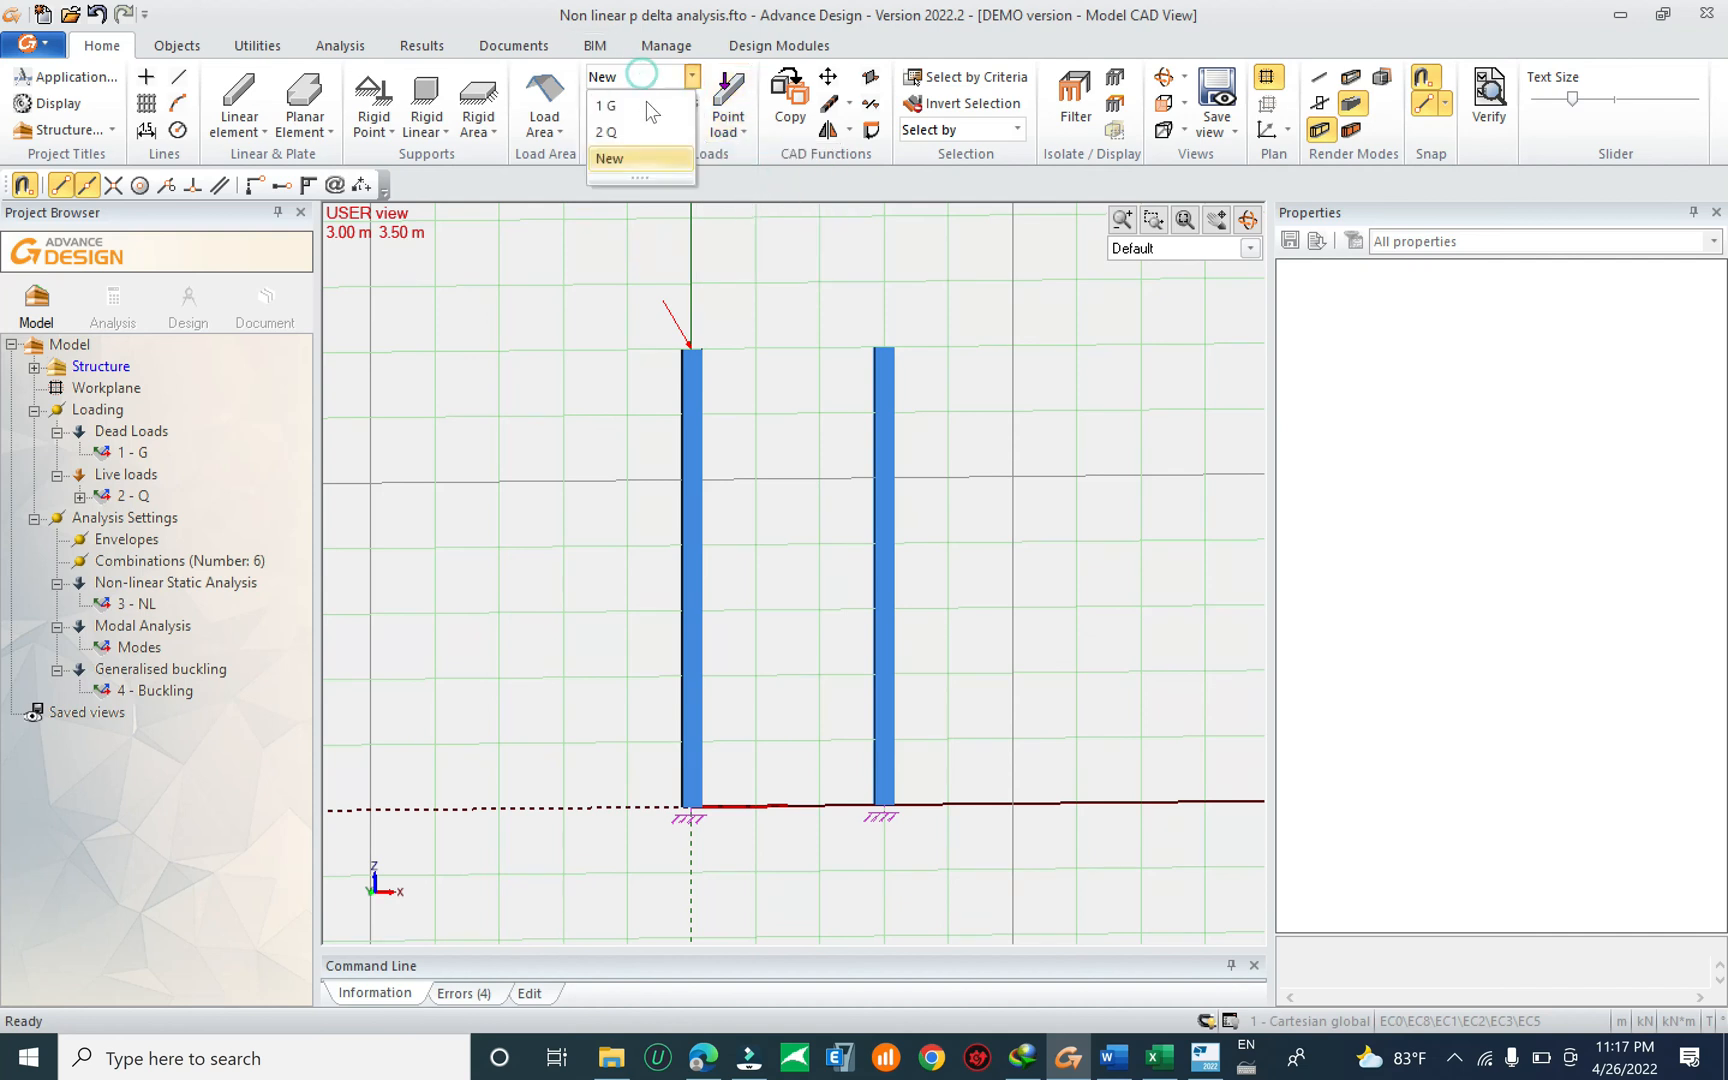
{"action": "left_click", "coordinate": [647, 101]}
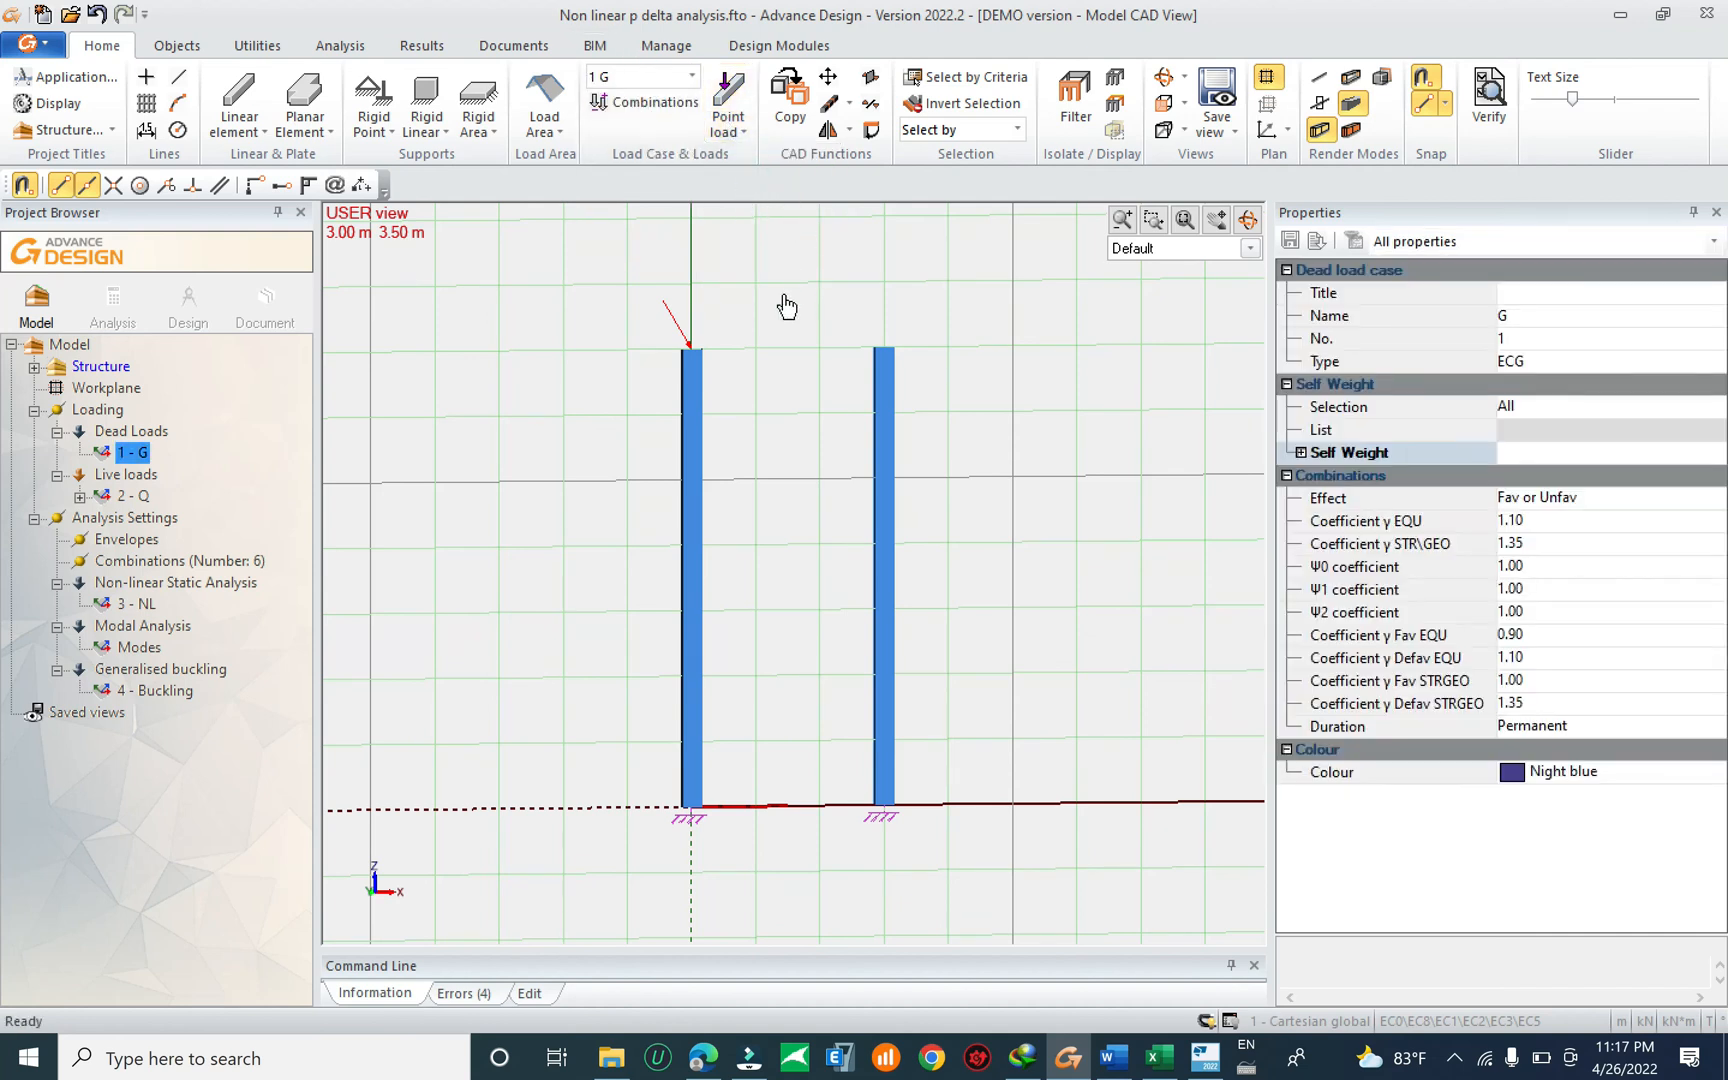
Inspect the properties of the existing point load at the top of the first column.
{"action": "left_click", "coordinate": [699, 344]}
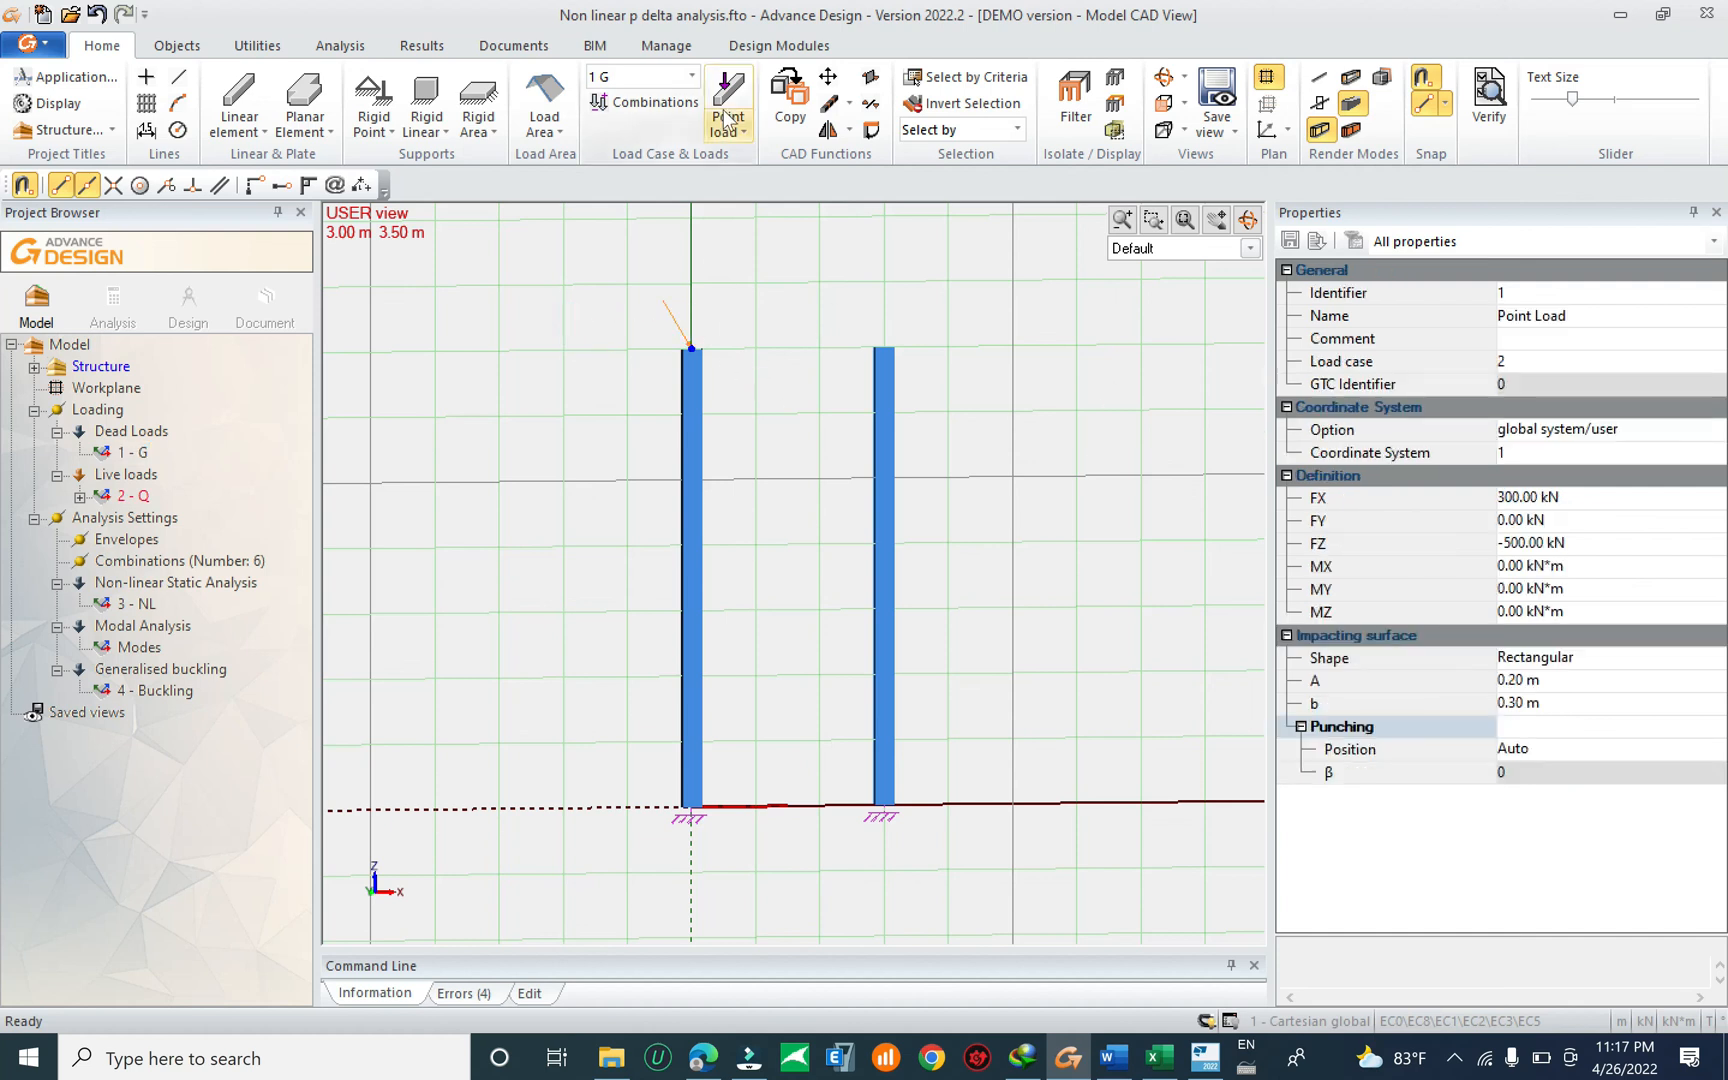
{"action": "key", "text": "Escape"}
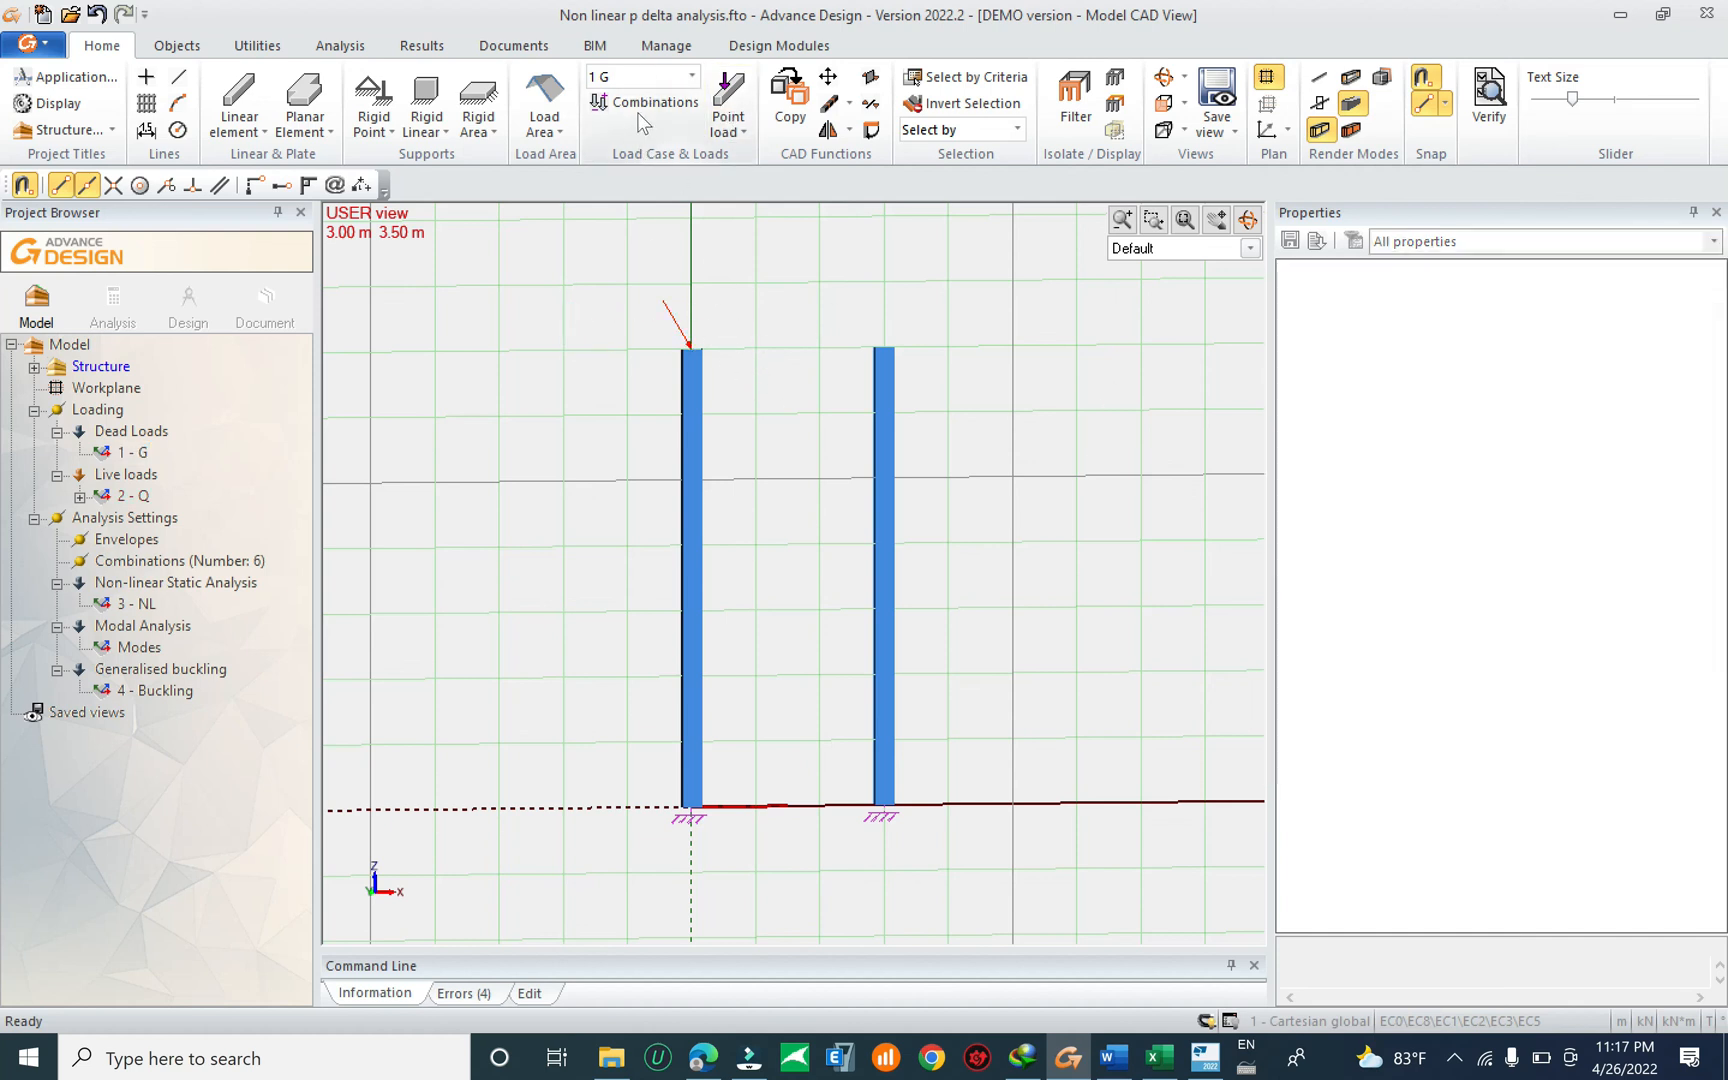
{"action": "left_click", "coordinate": [695, 260]}
{"action": "key", "text": "Escape"}
{"action": "left_click", "coordinate": [673, 316]}
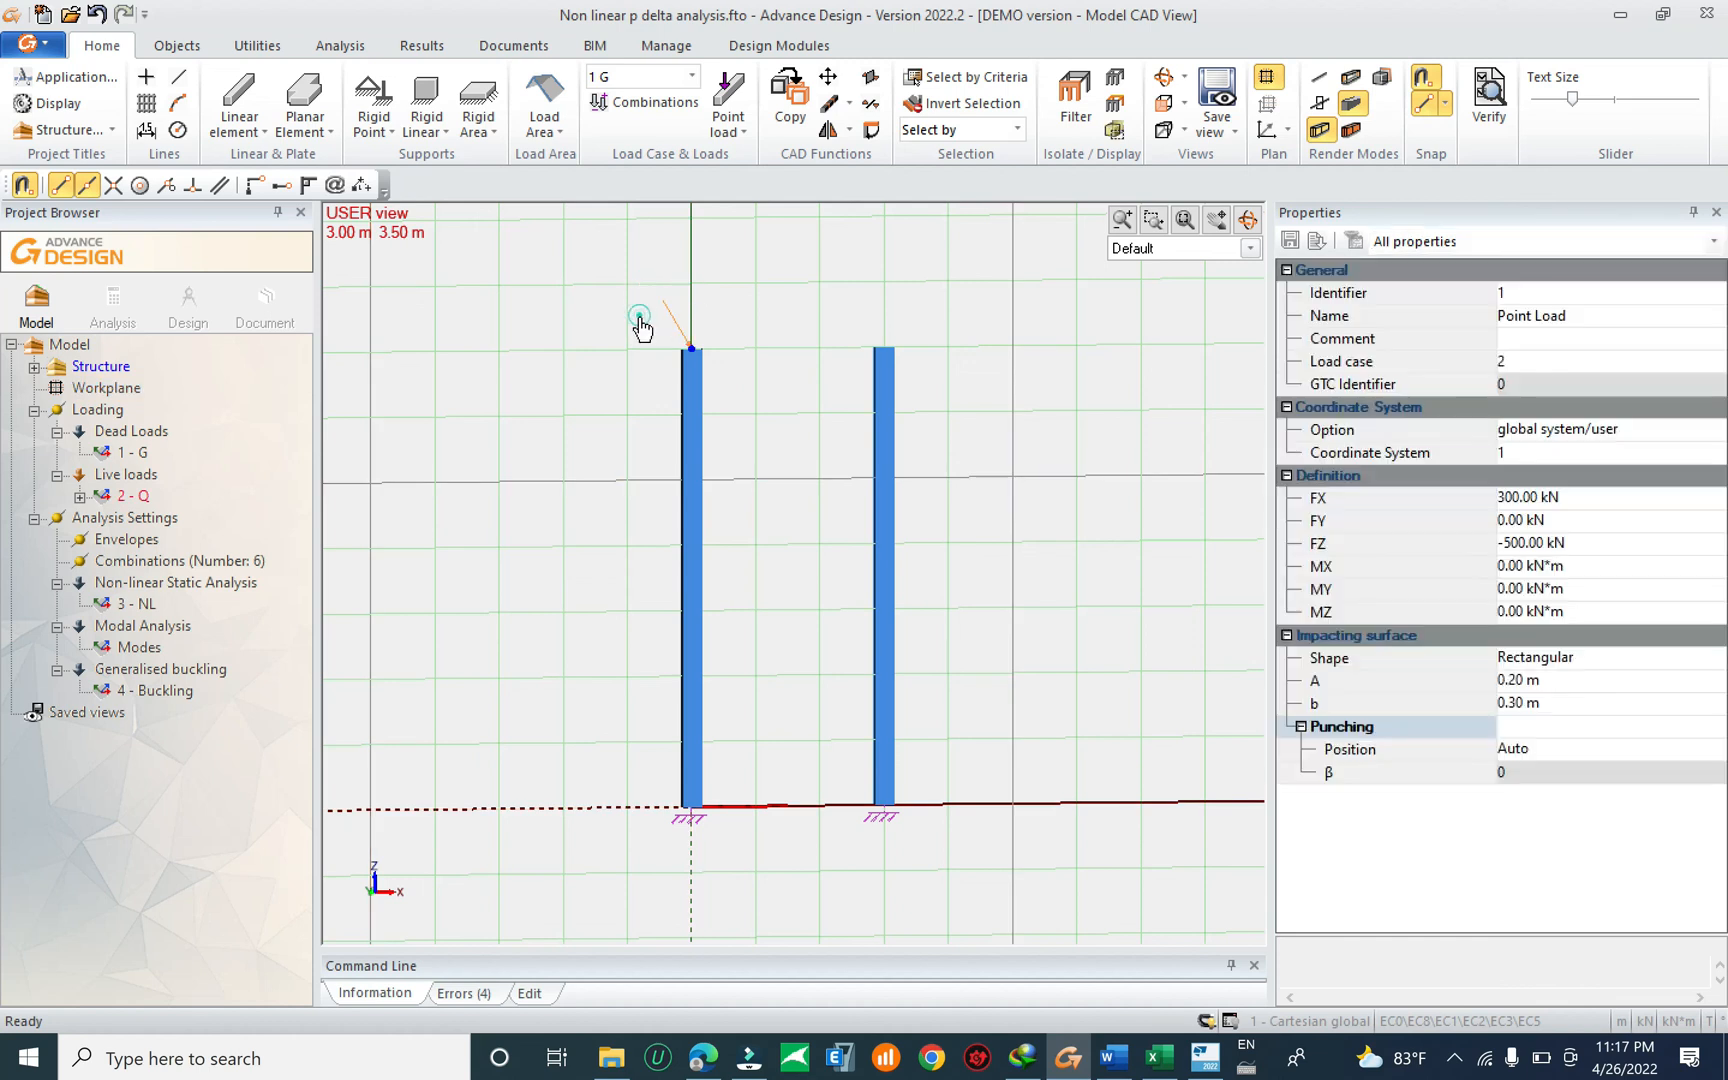
Make 2 Q the active load case and select the point load listed under it.
{"action": "left_click", "coordinate": [648, 78]}
{"action": "left_click", "coordinate": [606, 131]}
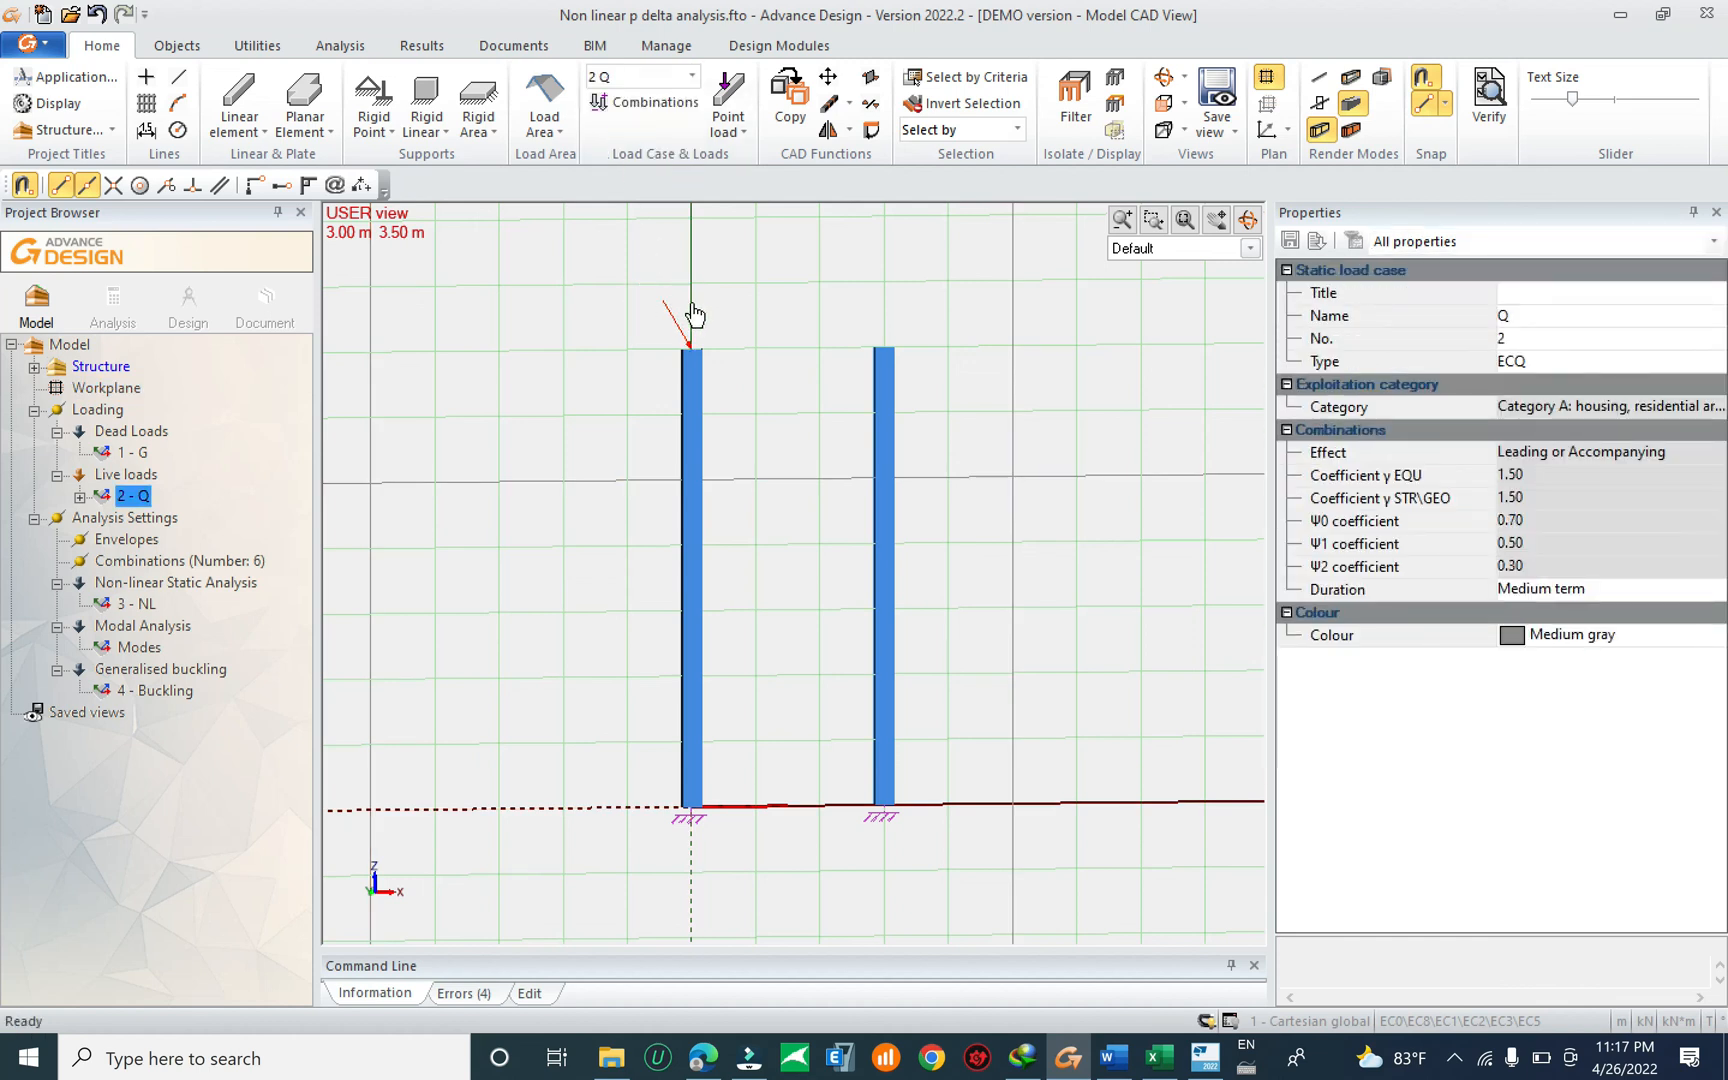
{"action": "left_click", "coordinate": [80, 496]}
{"action": "left_click", "coordinate": [150, 522]}
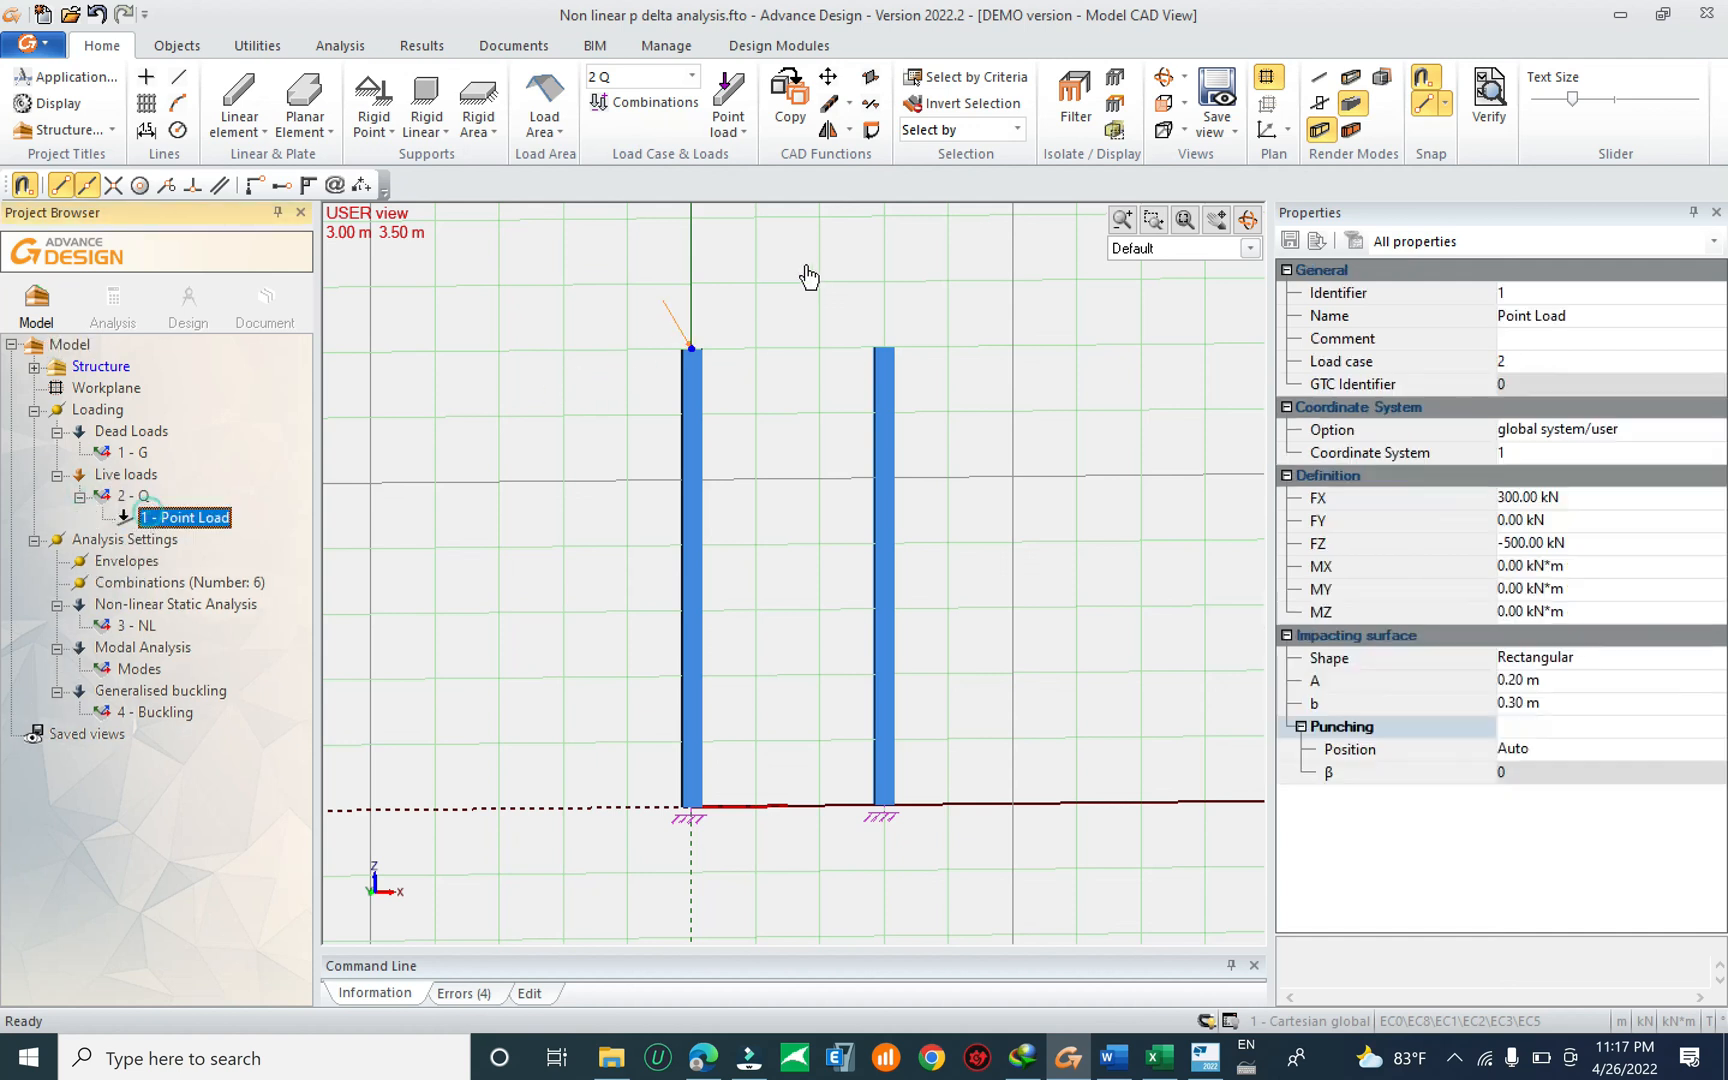
{"action": "left_click", "coordinate": [691, 76]}
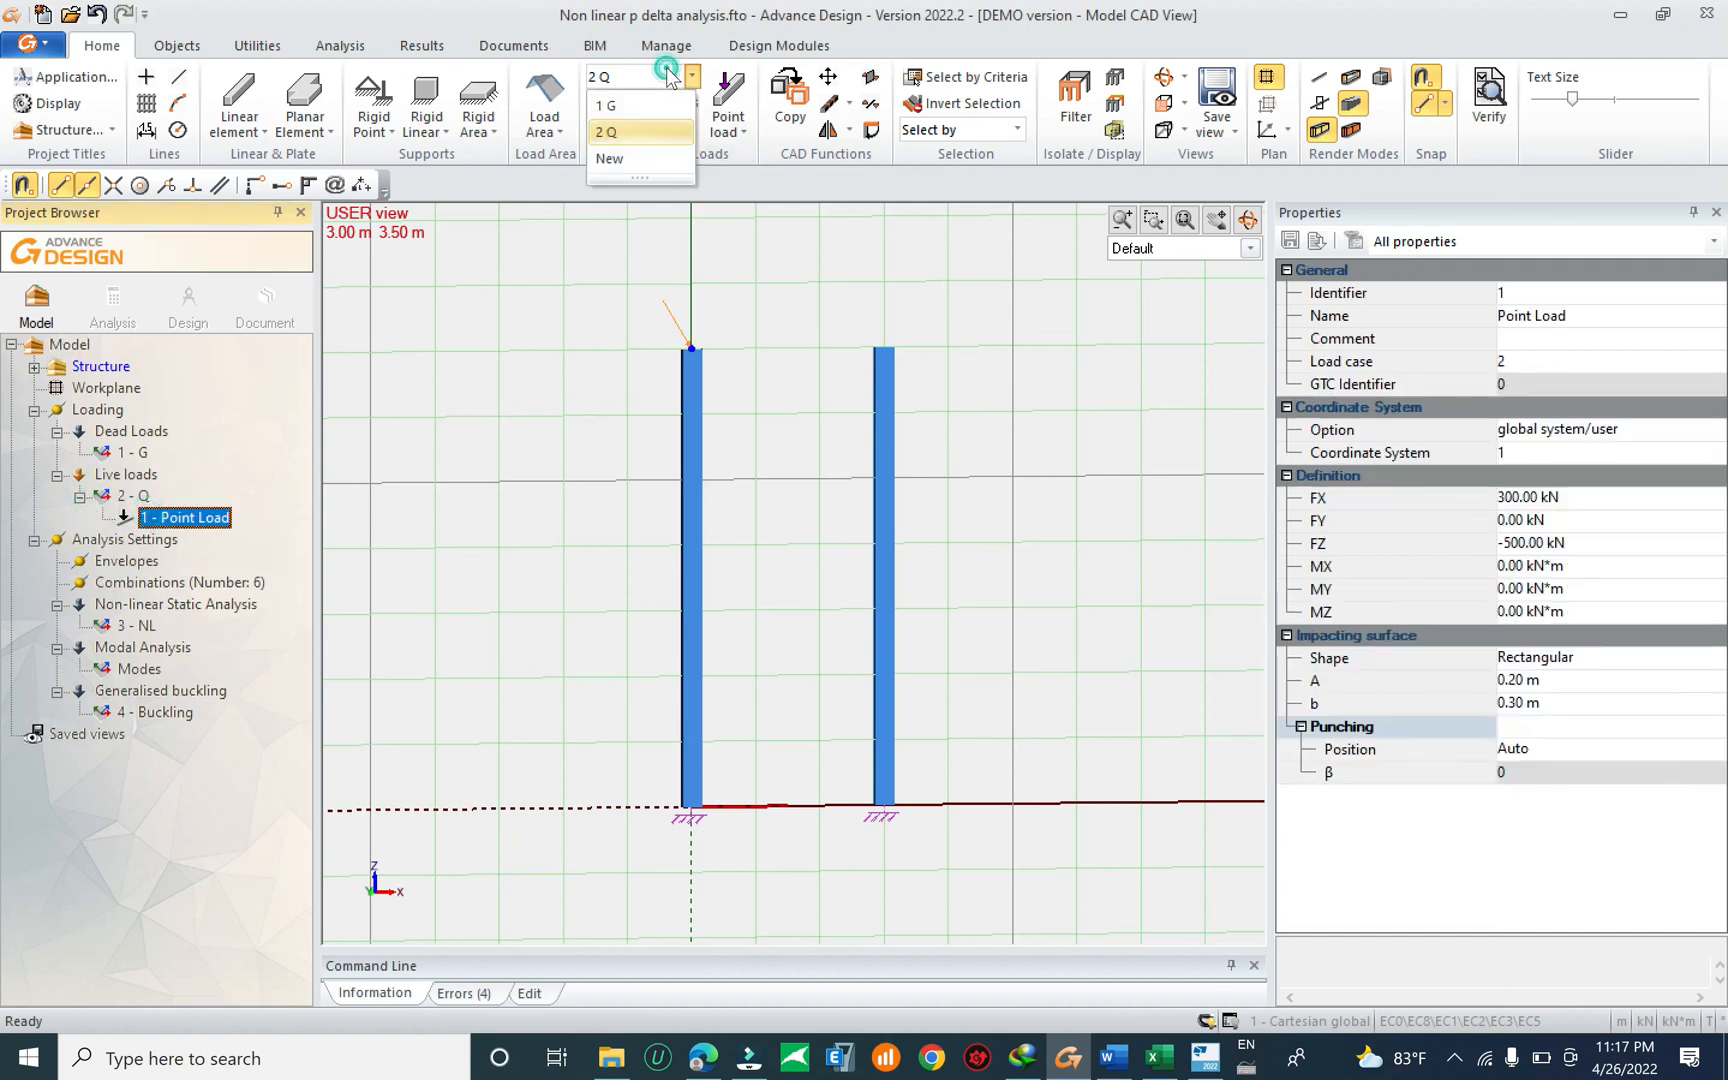
{"action": "left_click", "coordinate": [615, 133]}
{"action": "left_click", "coordinate": [727, 92]}
{"action": "left_click", "coordinate": [883, 348]}
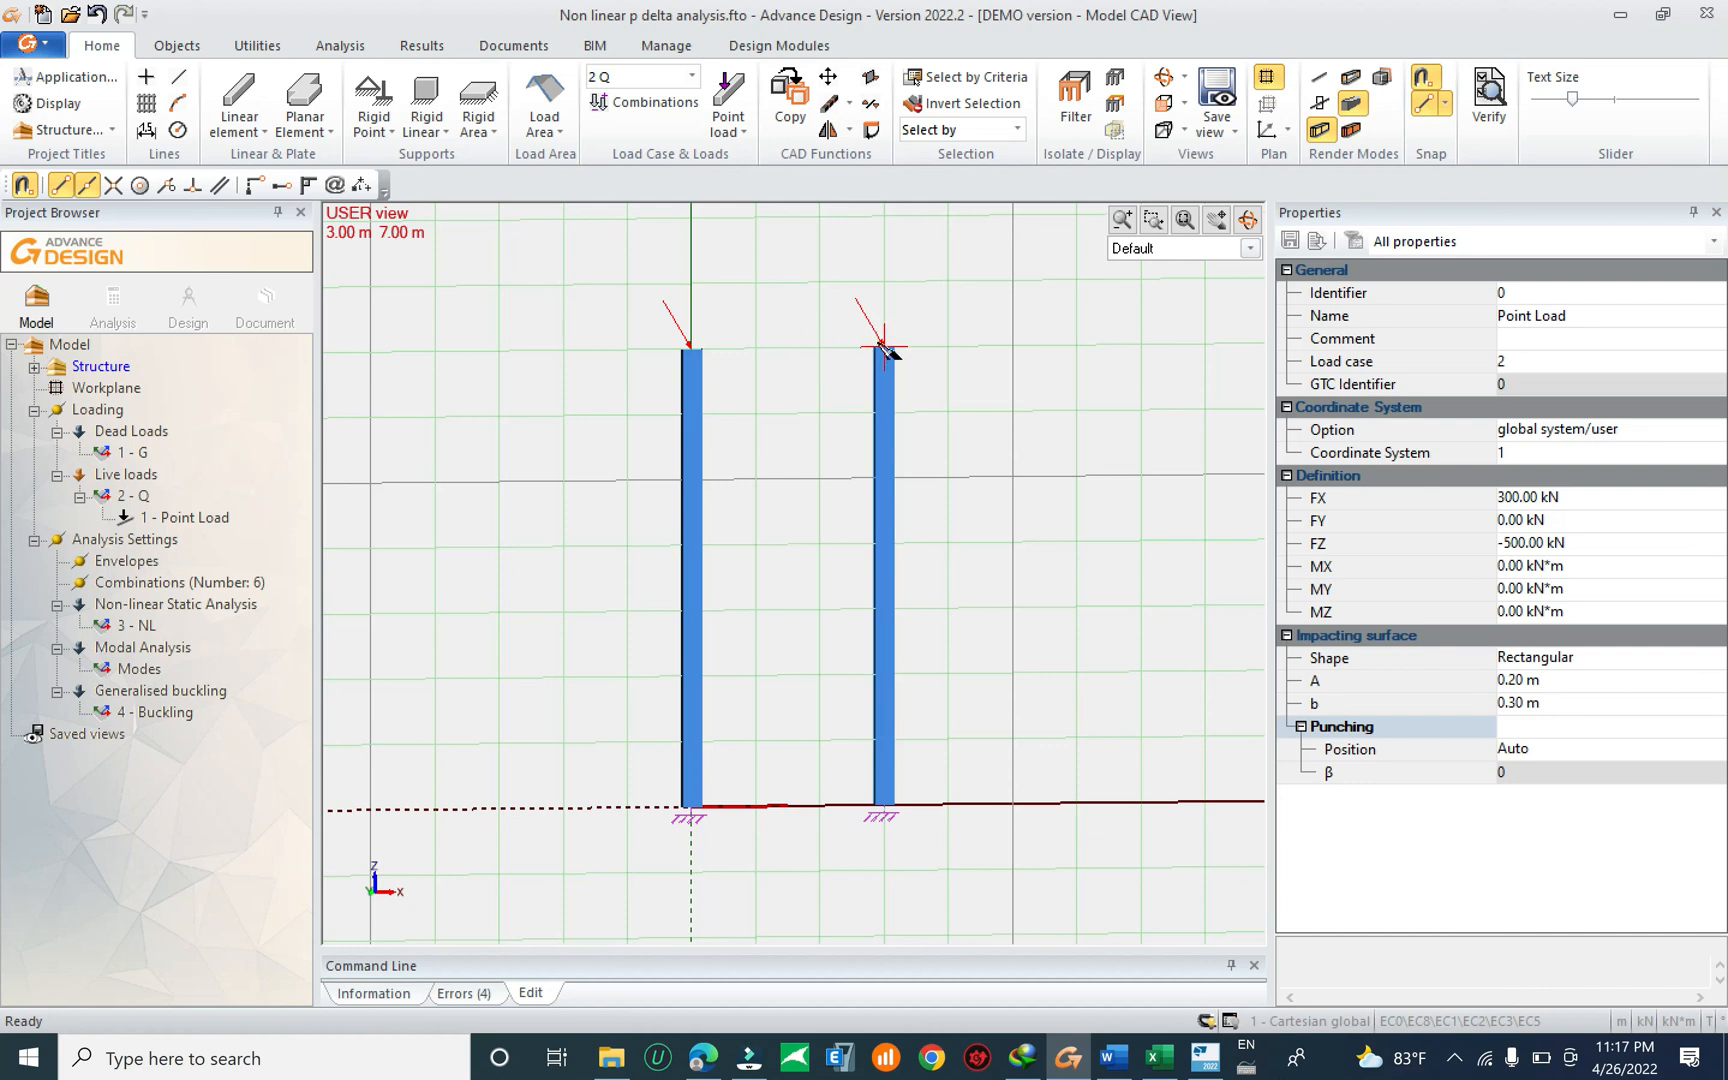
{"action": "left_click", "coordinate": [1570, 543]}
{"action": "left_click_drag", "start_coordinate": [1570, 543], "coordinate": [1494, 543]}
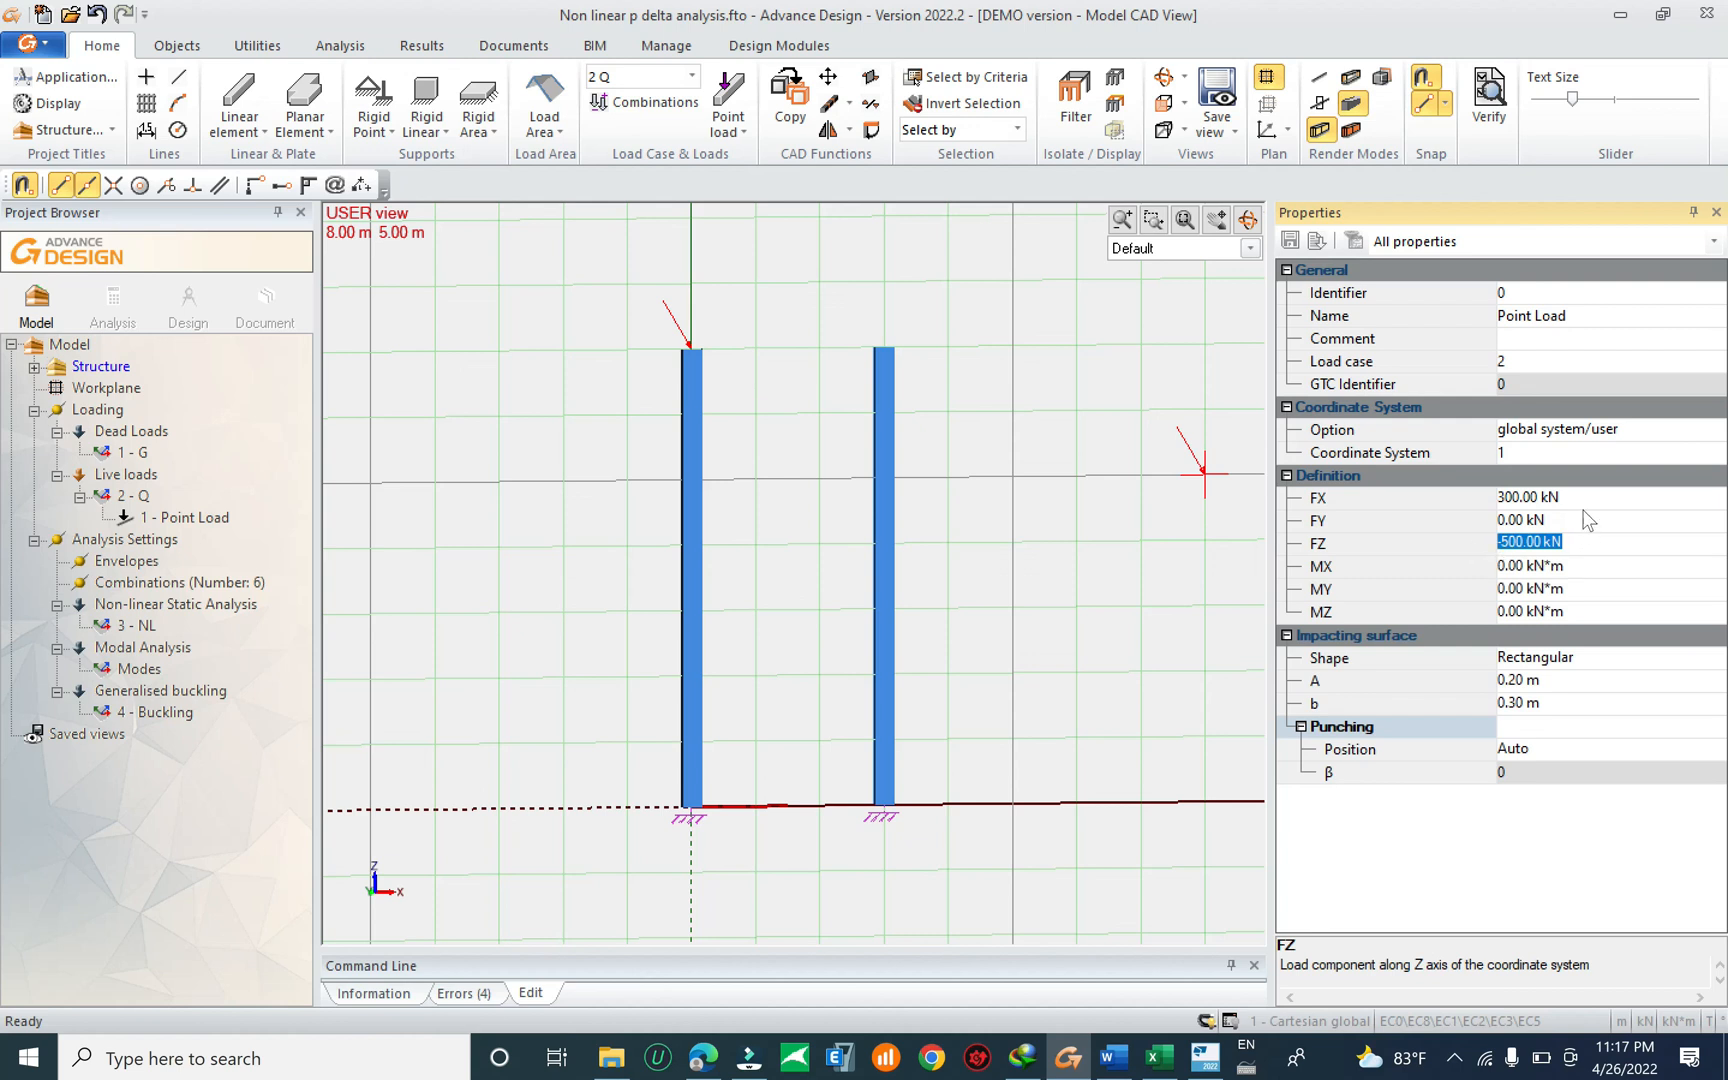
{"action": "key", "text": "Up"}
{"action": "key", "text": "Up"}
{"action": "left_click_drag", "start_coordinate": [1560, 496], "coordinate": [1519, 496]}
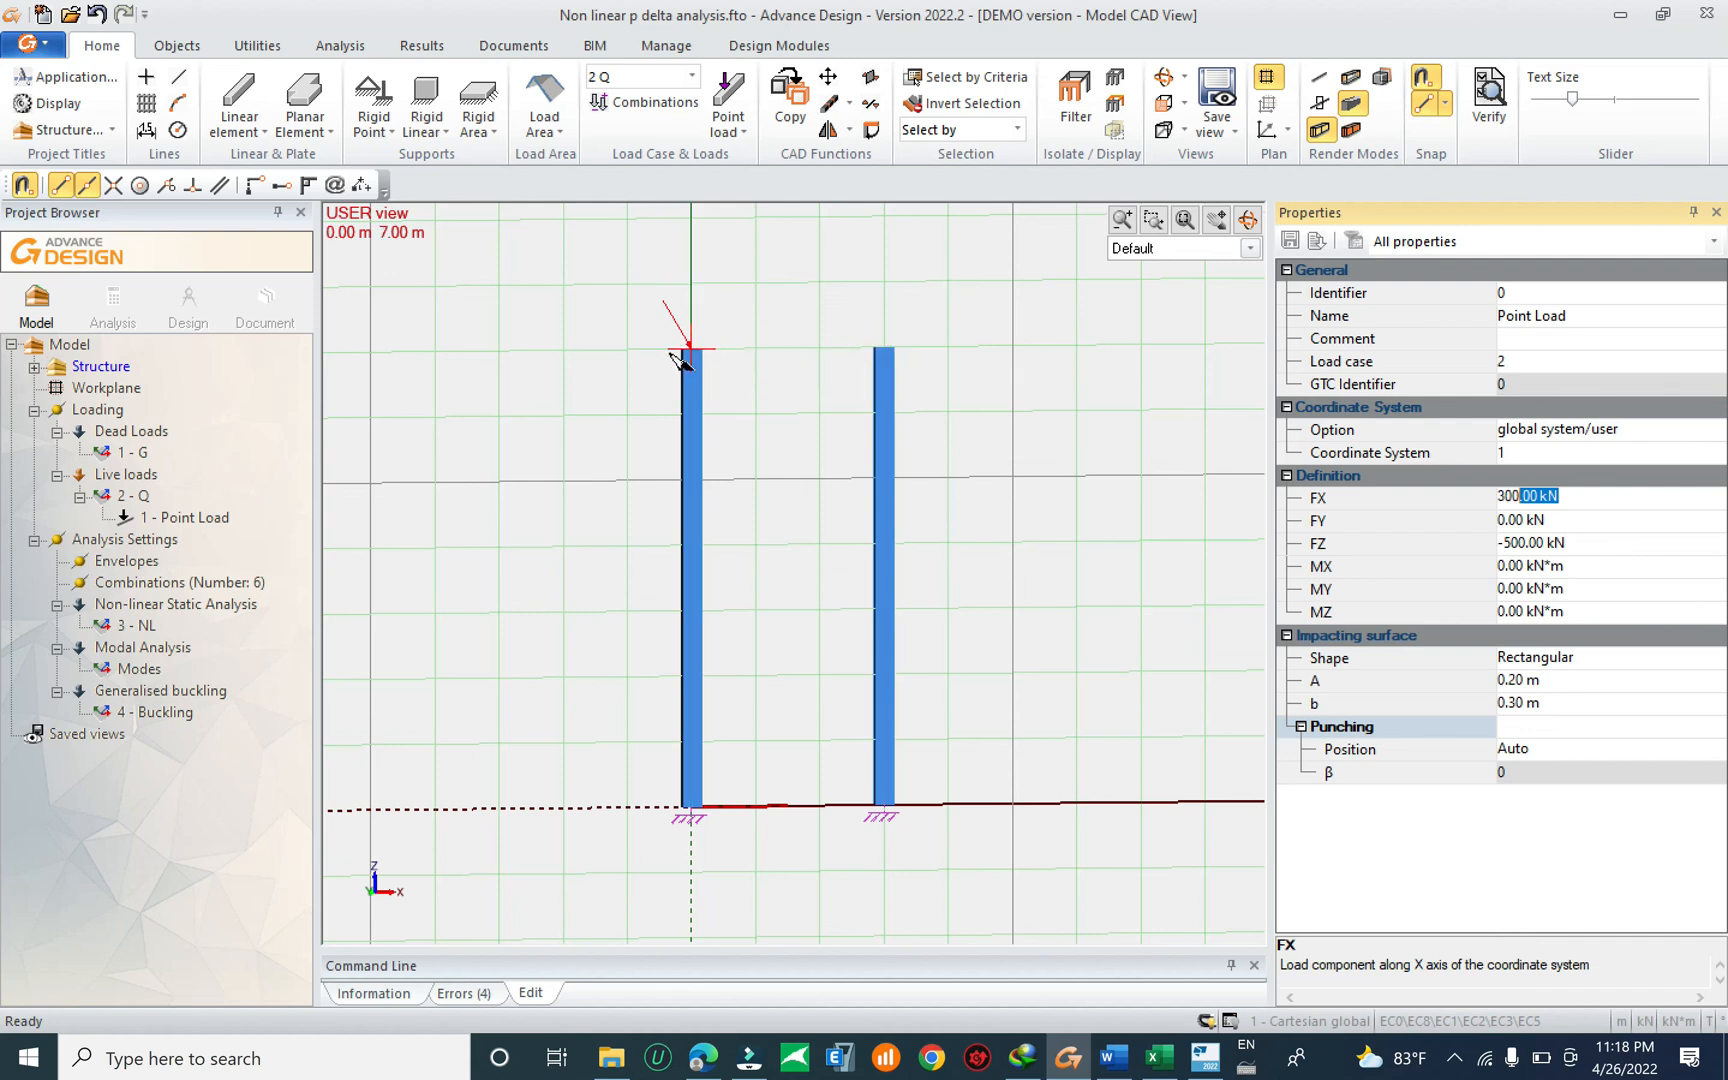
{"action": "key", "text": "Escape"}
Delete the second column together with its base support.
{"action": "left_click_drag", "start_coordinate": [945, 310], "coordinate": [818, 897]}
{"action": "key", "text": "Delete"}
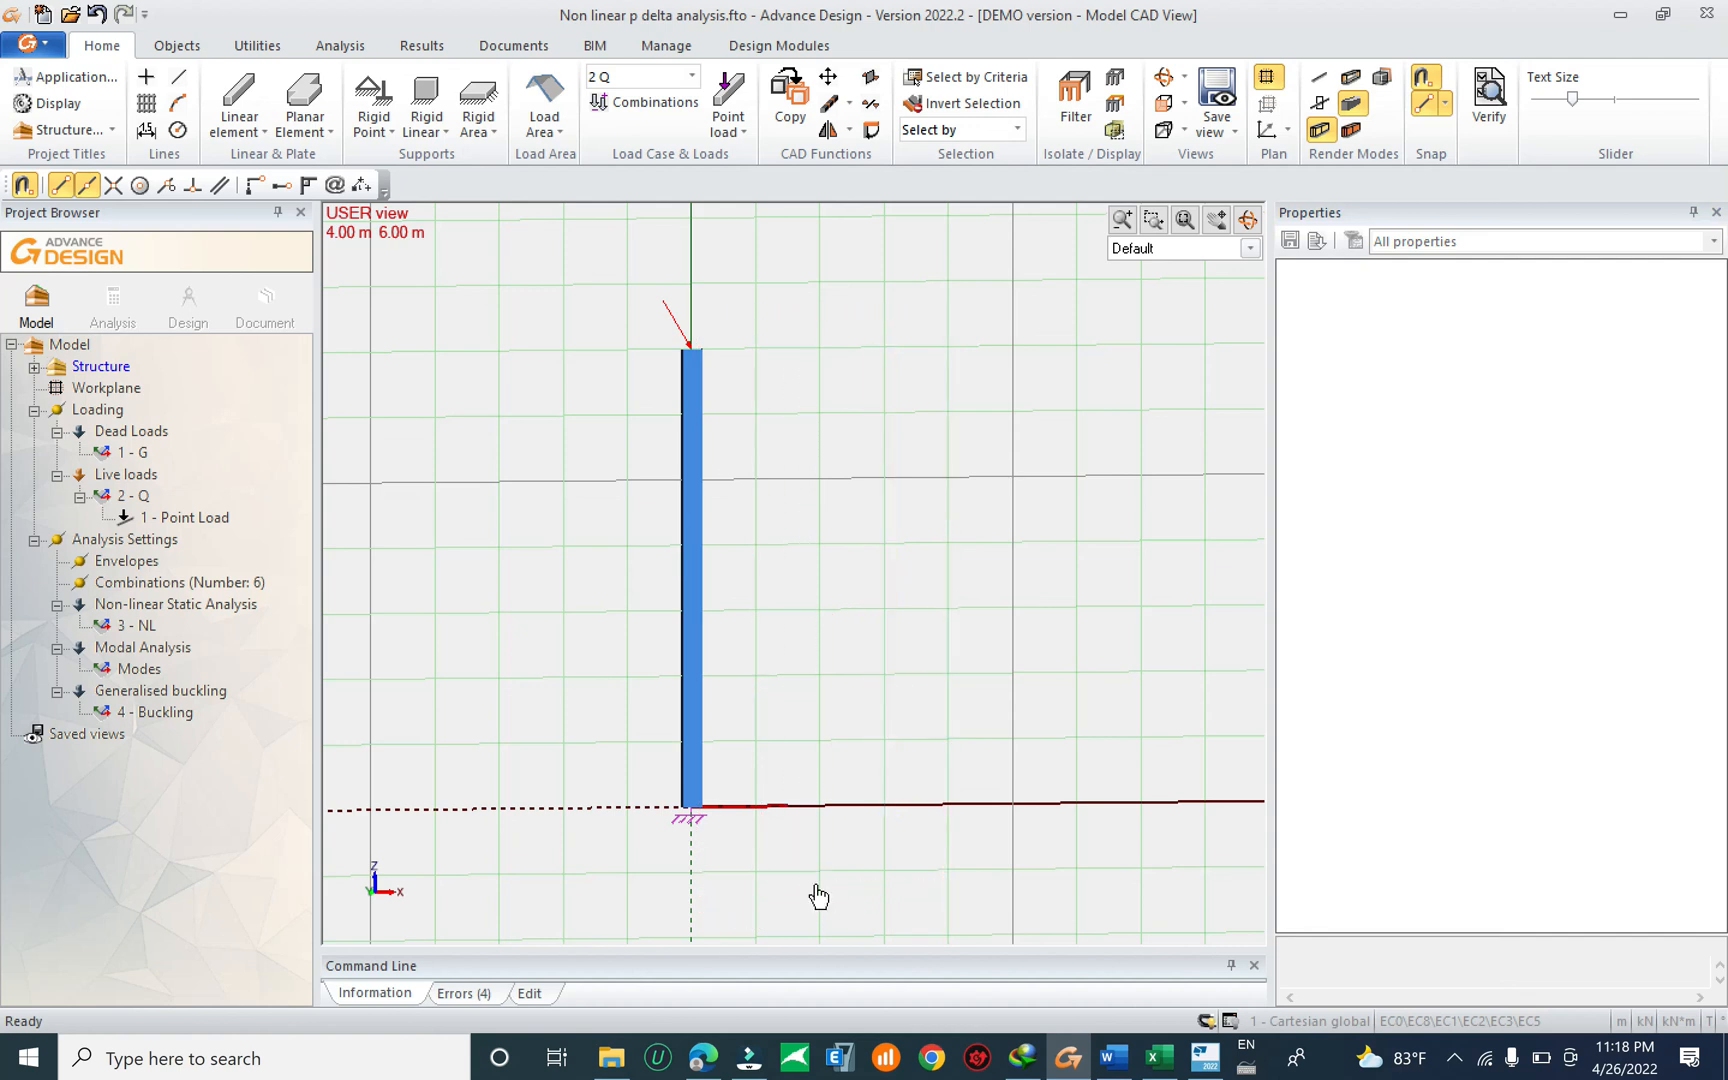
Check the force components of the point load on top of the remaining column.
{"action": "middle_click_drag", "start_coordinate": [723, 341], "coordinate": [829, 357]}
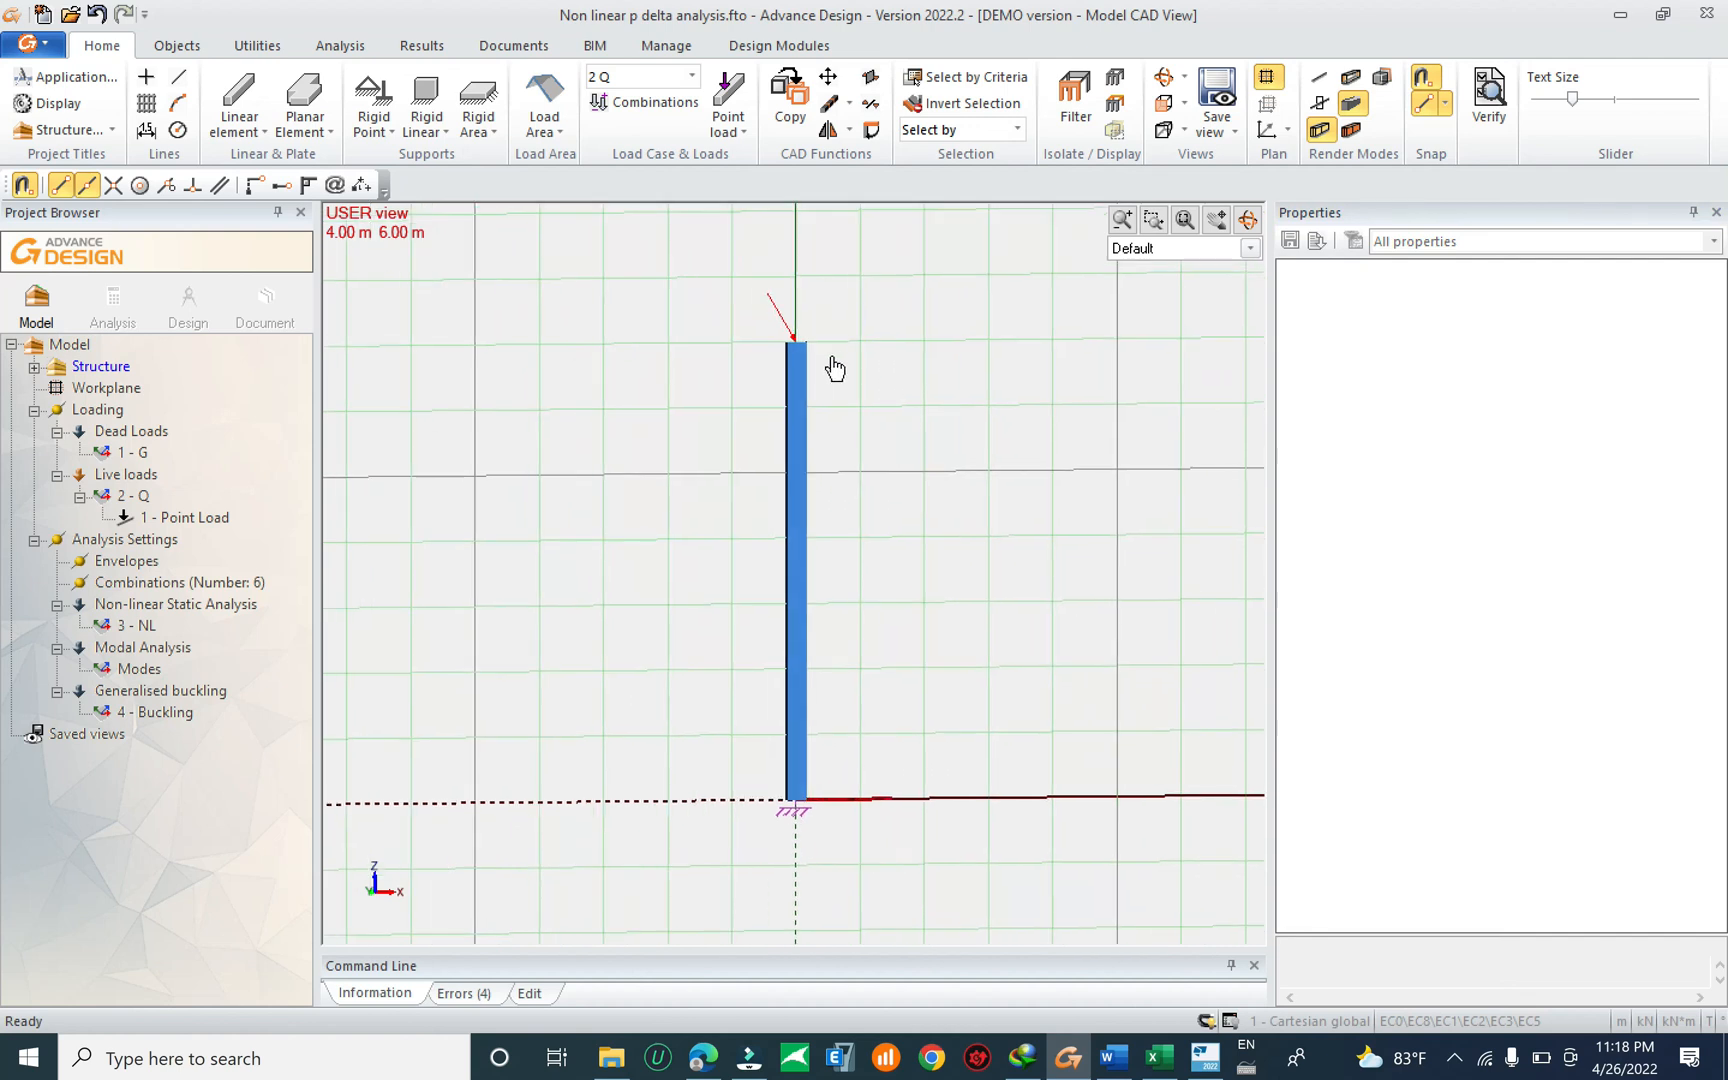
{"action": "left_click", "coordinate": [797, 340]}
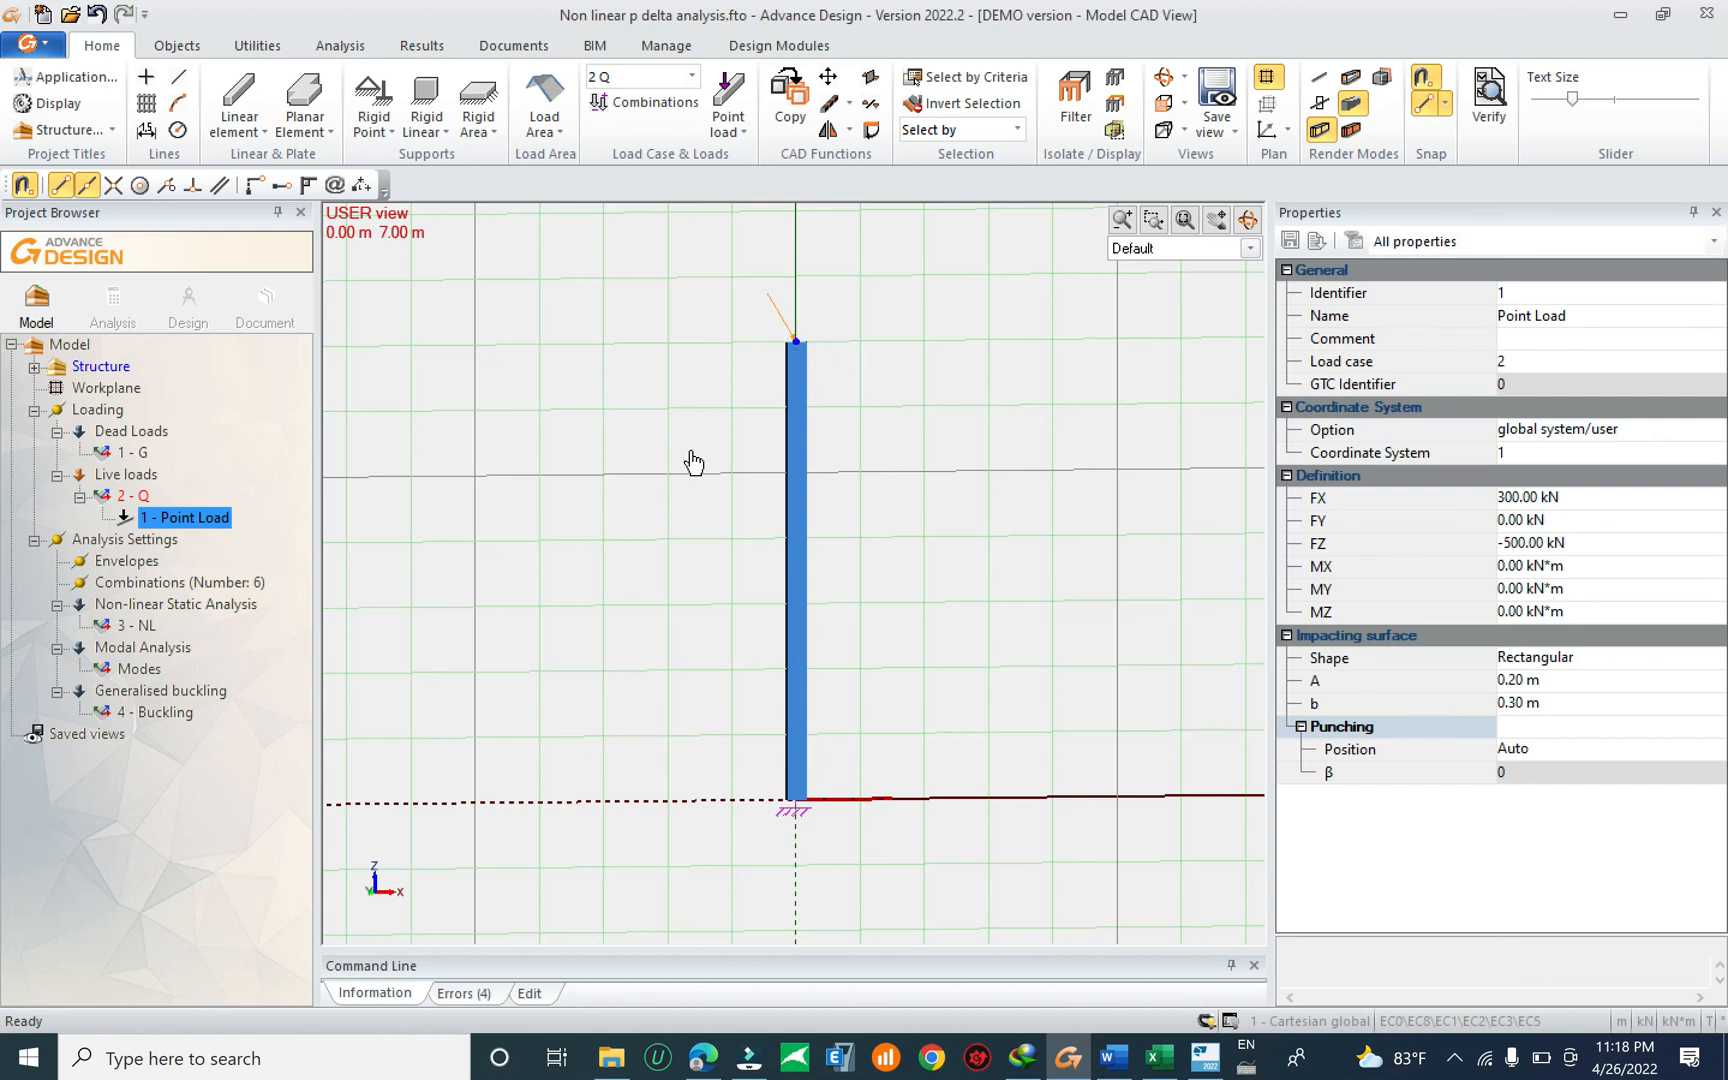
{"action": "key", "text": "Escape"}
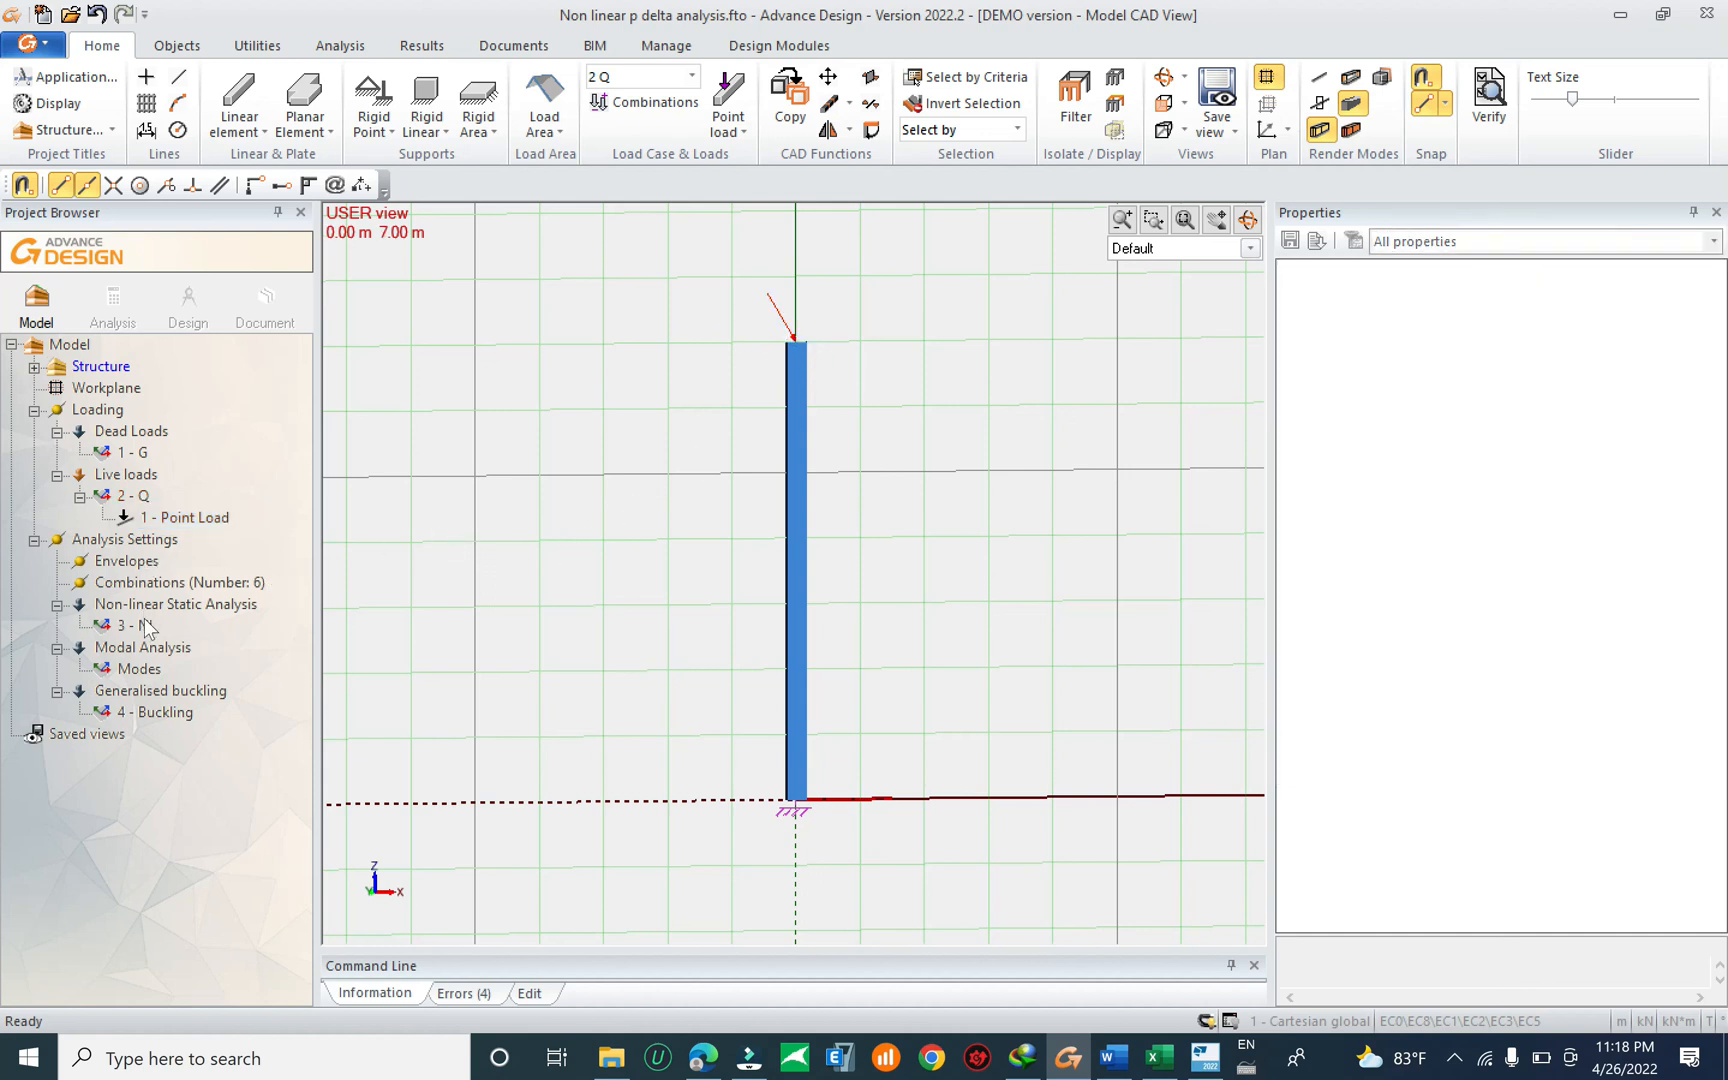
Add another non-linear static case under Analysis Settings.
{"action": "left_click", "coordinate": [127, 542]}
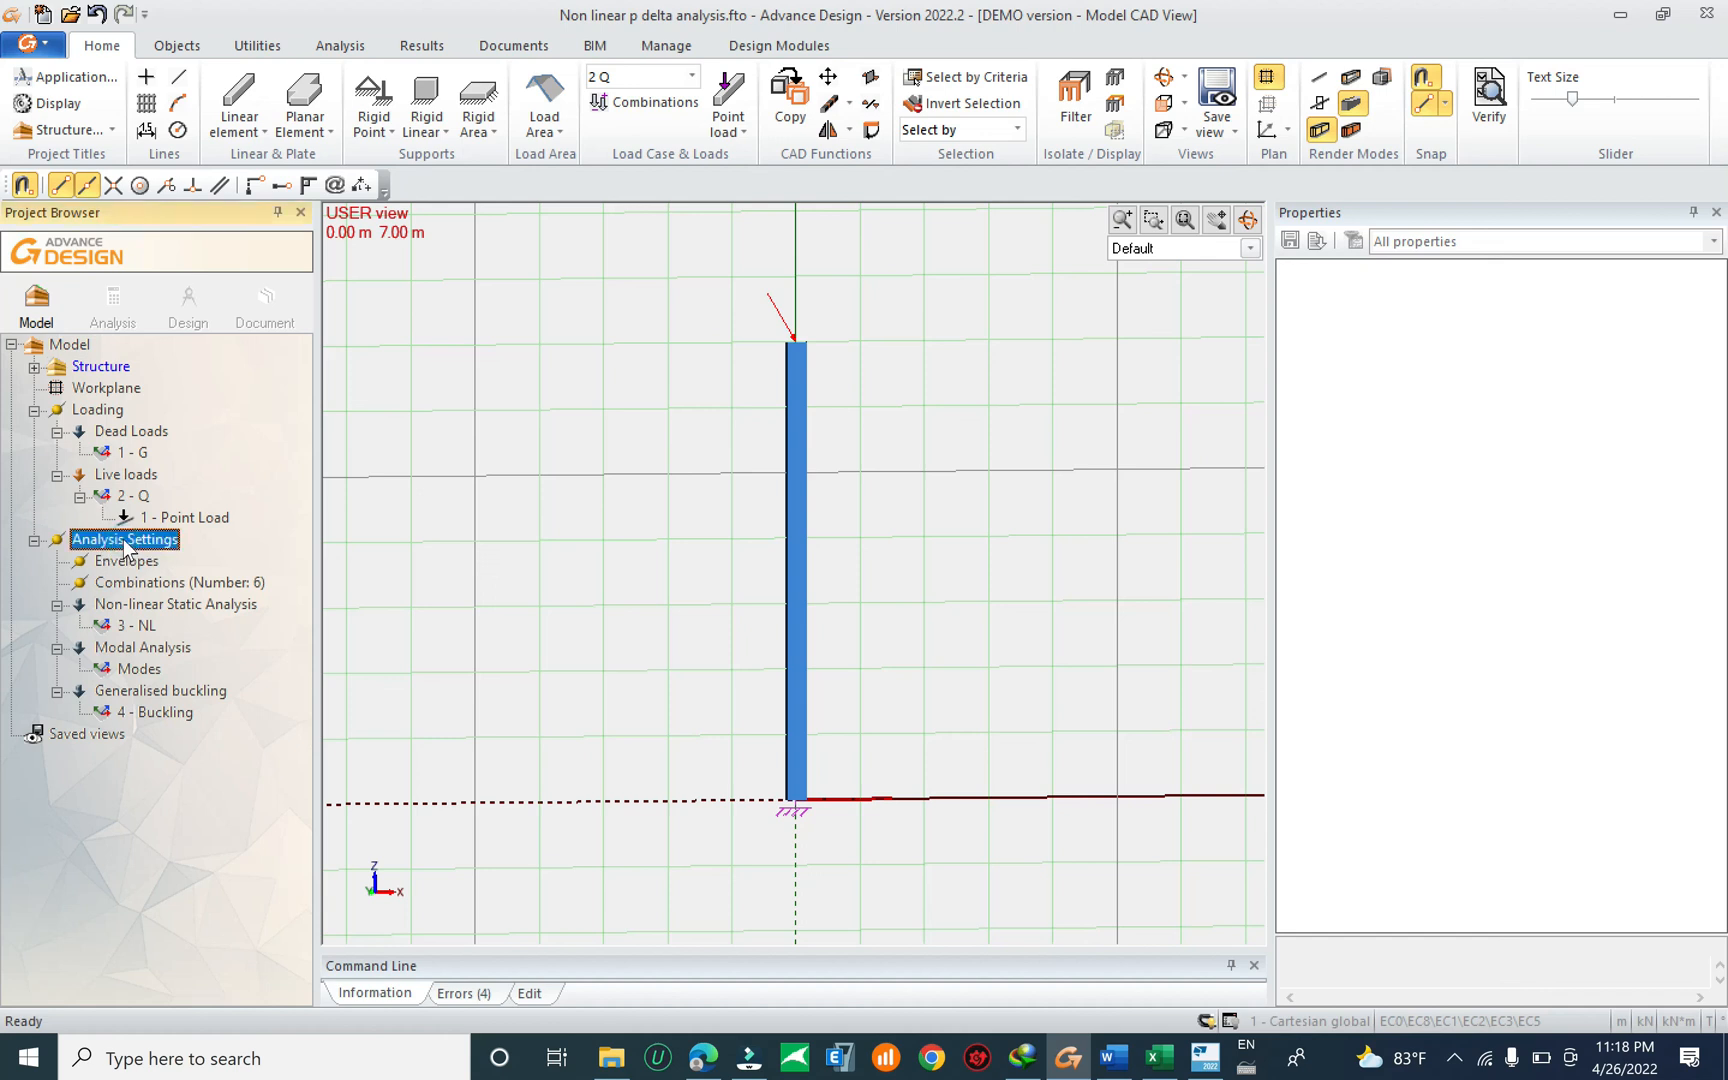
{"action": "right_click", "coordinate": [127, 545]}
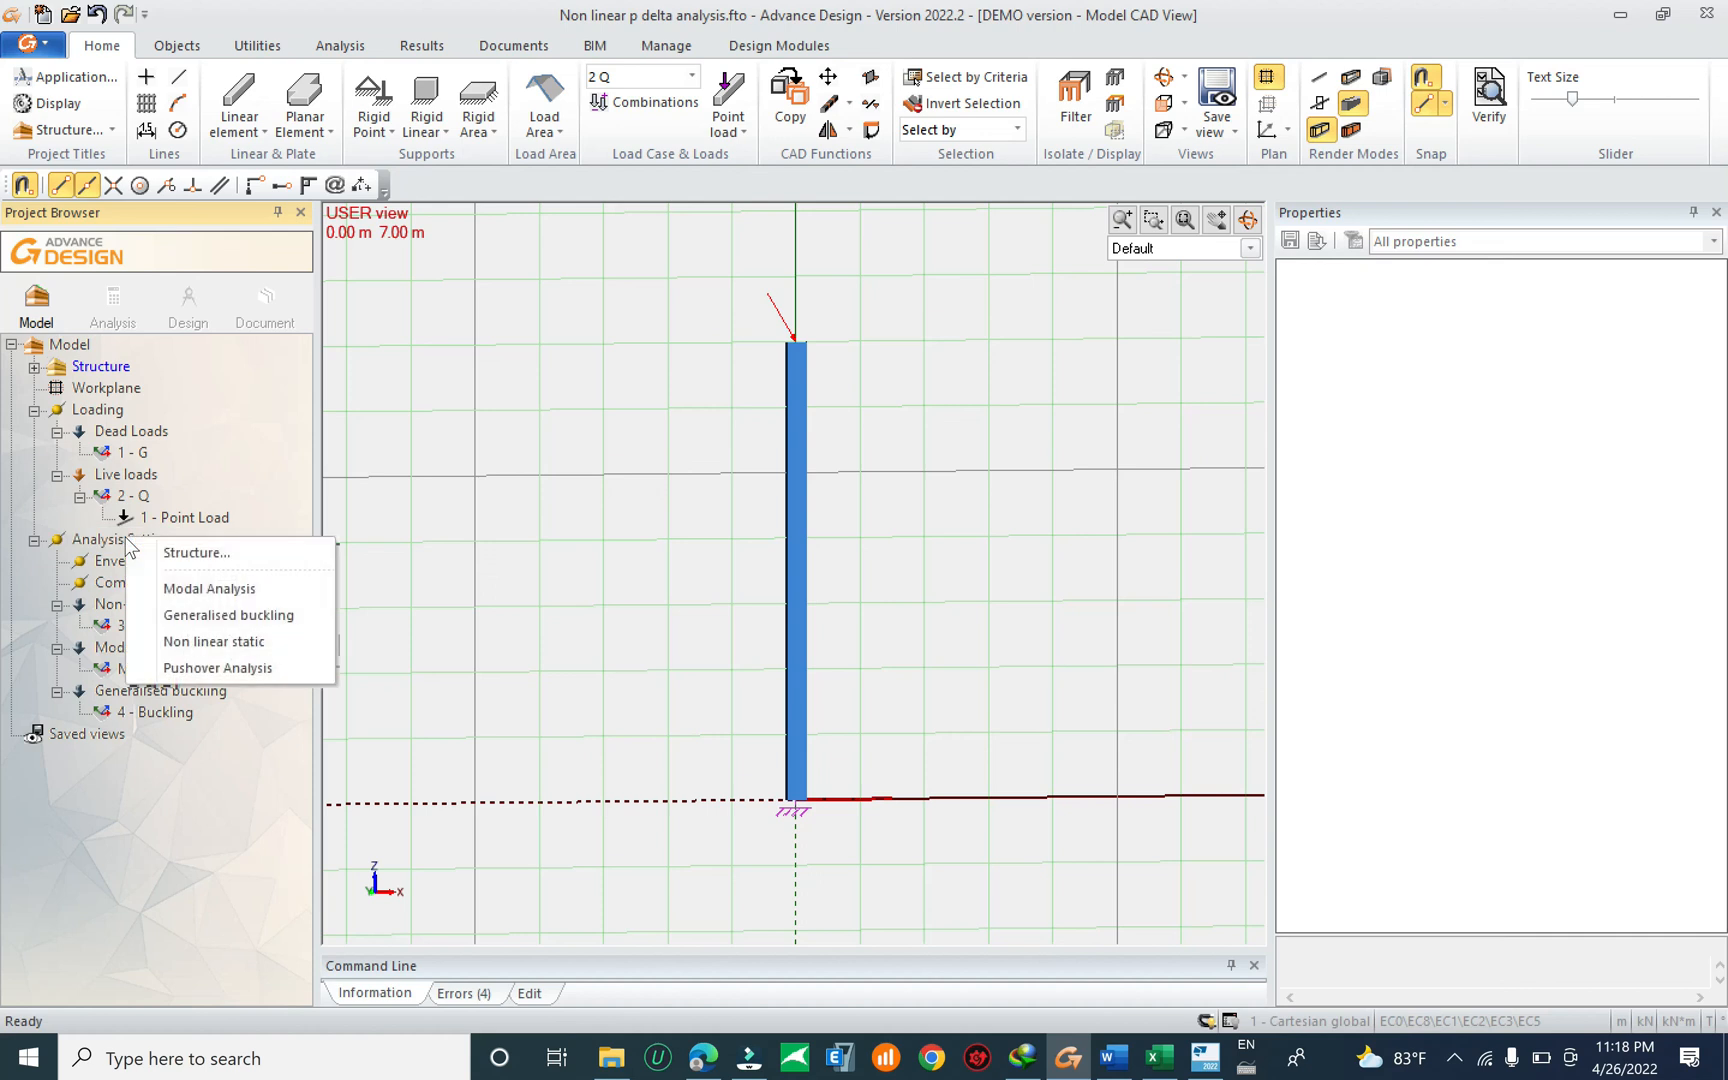
{"action": "left_click", "coordinate": [228, 644]}
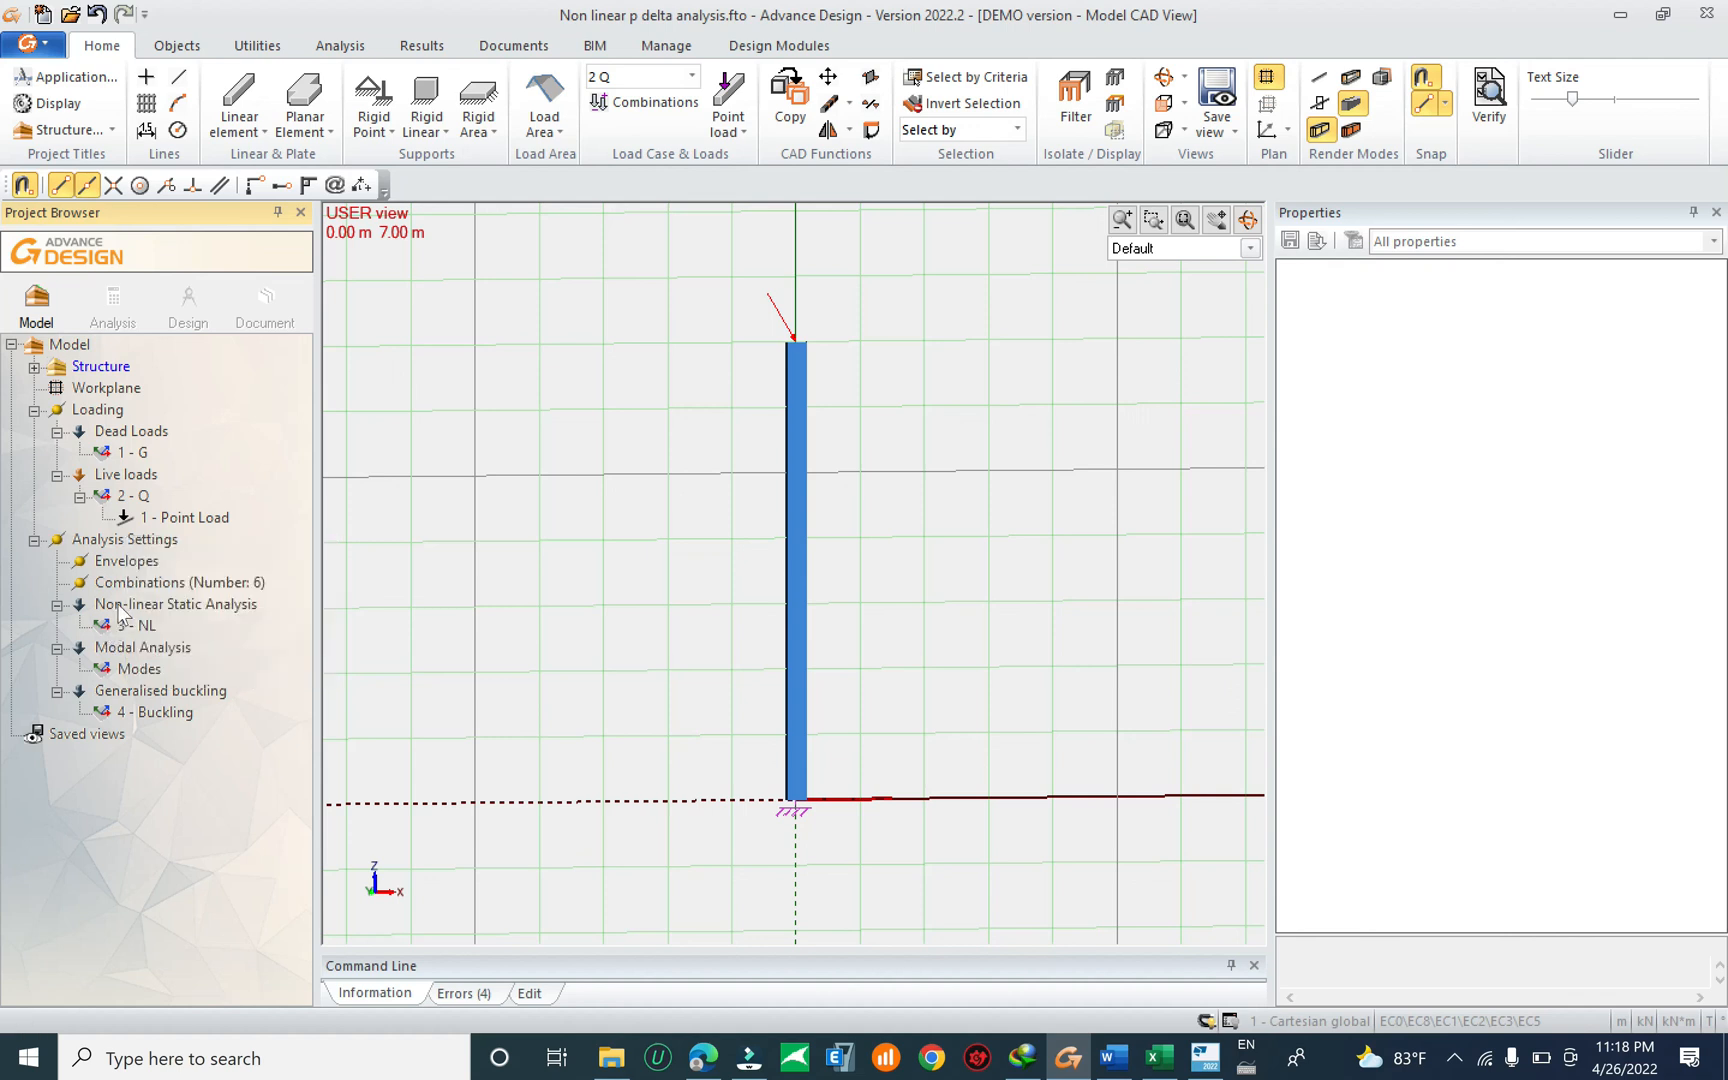
{"action": "left_click", "coordinate": [214, 610]}
{"action": "right_click", "coordinate": [118, 548]}
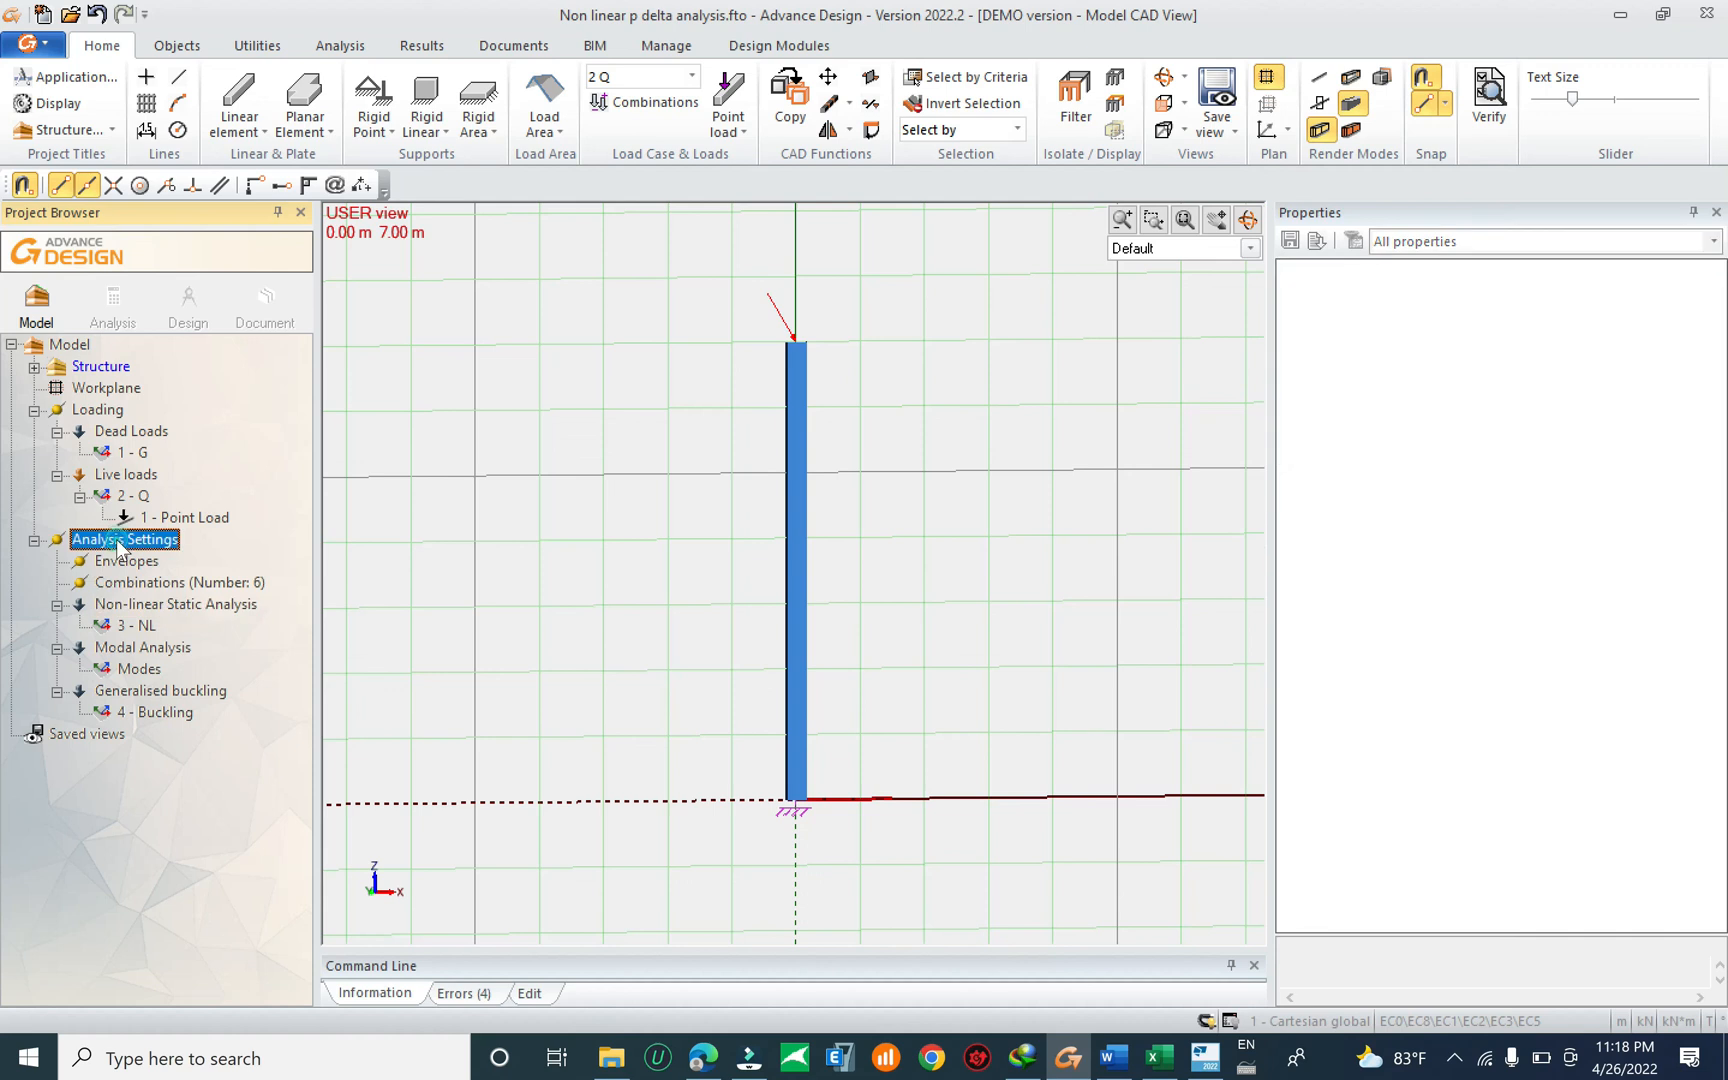
{"action": "left_click", "coordinate": [215, 645]}
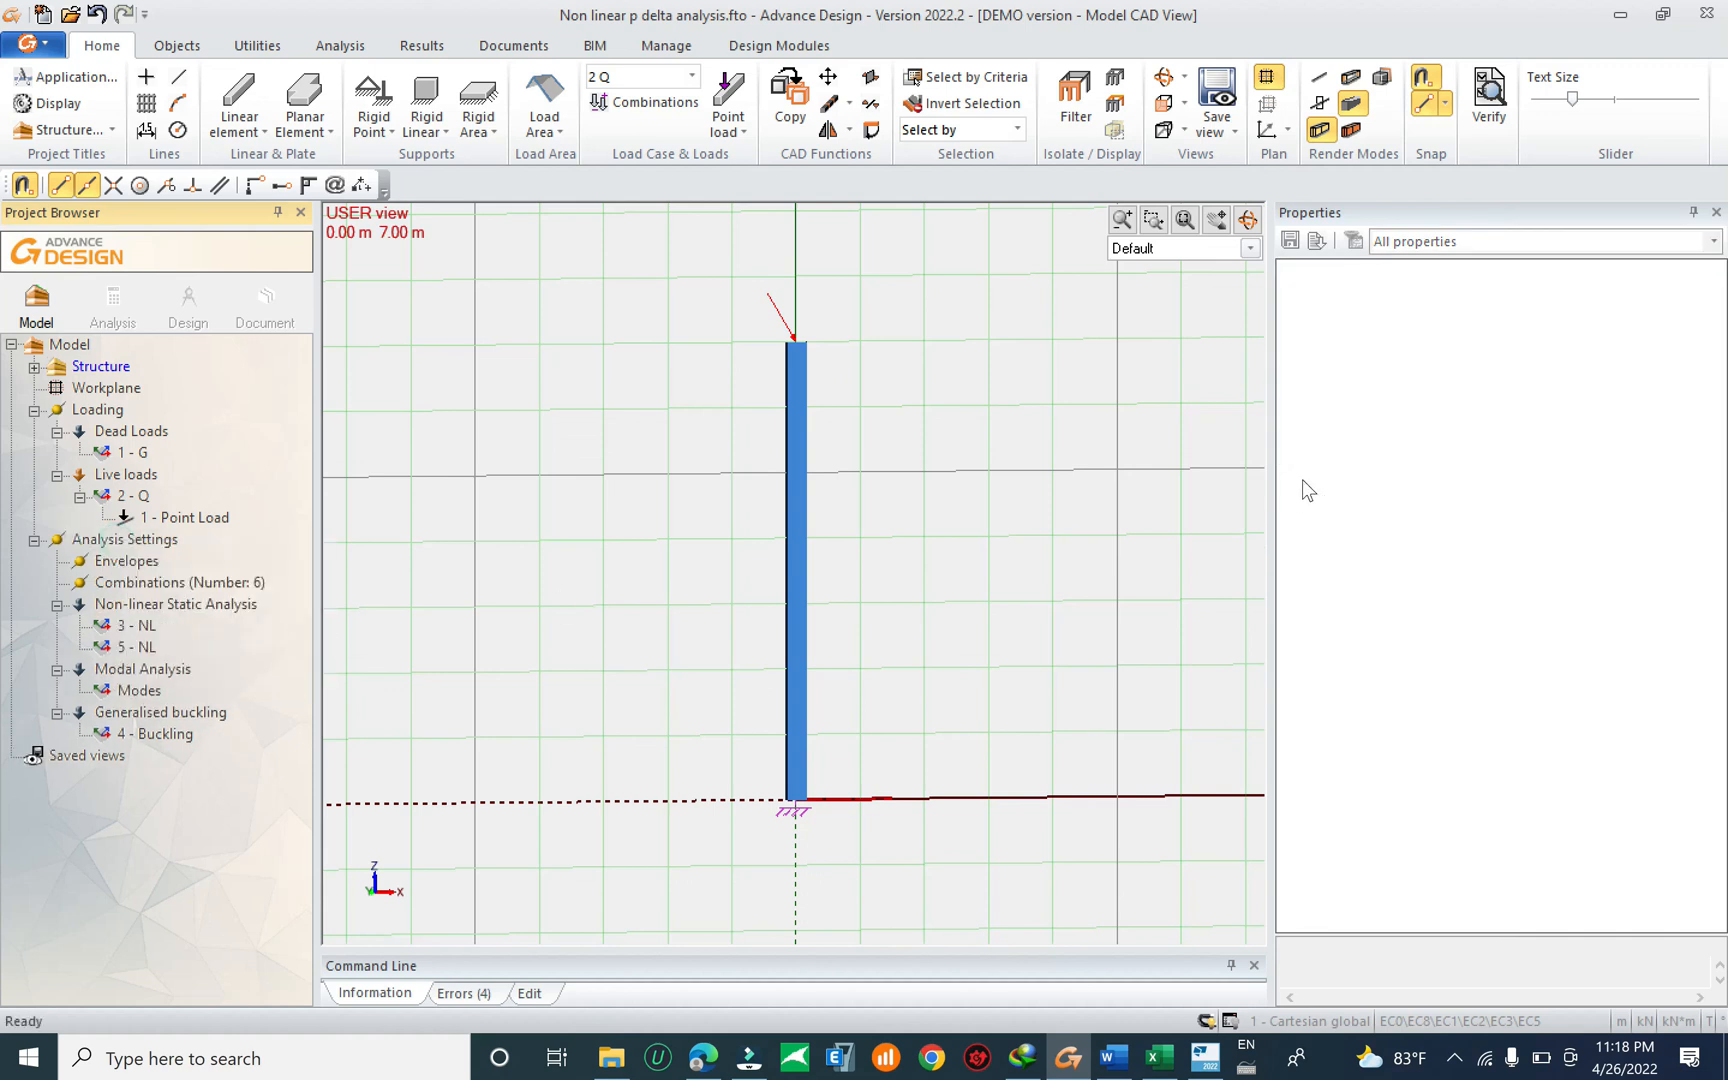
Delete the non-linear static case 5 - NL.
{"action": "left_click", "coordinate": [139, 648]}
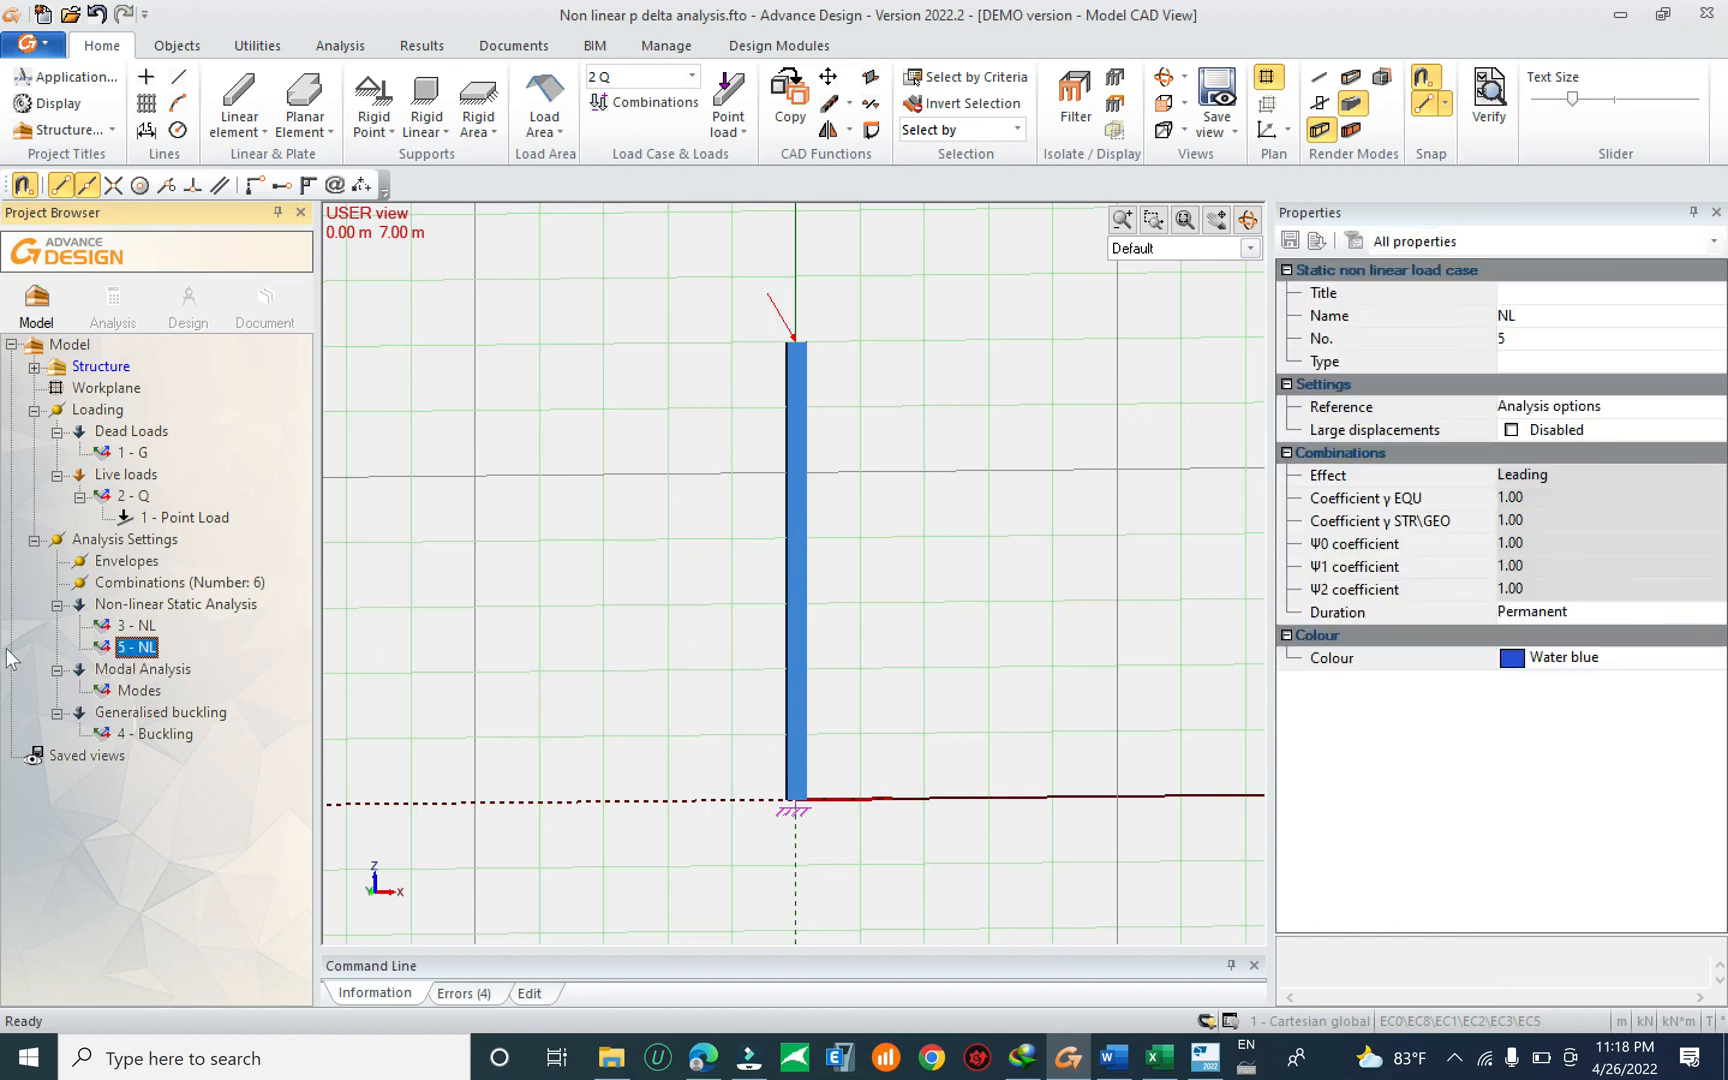
{"action": "right_click", "coordinate": [138, 655]}
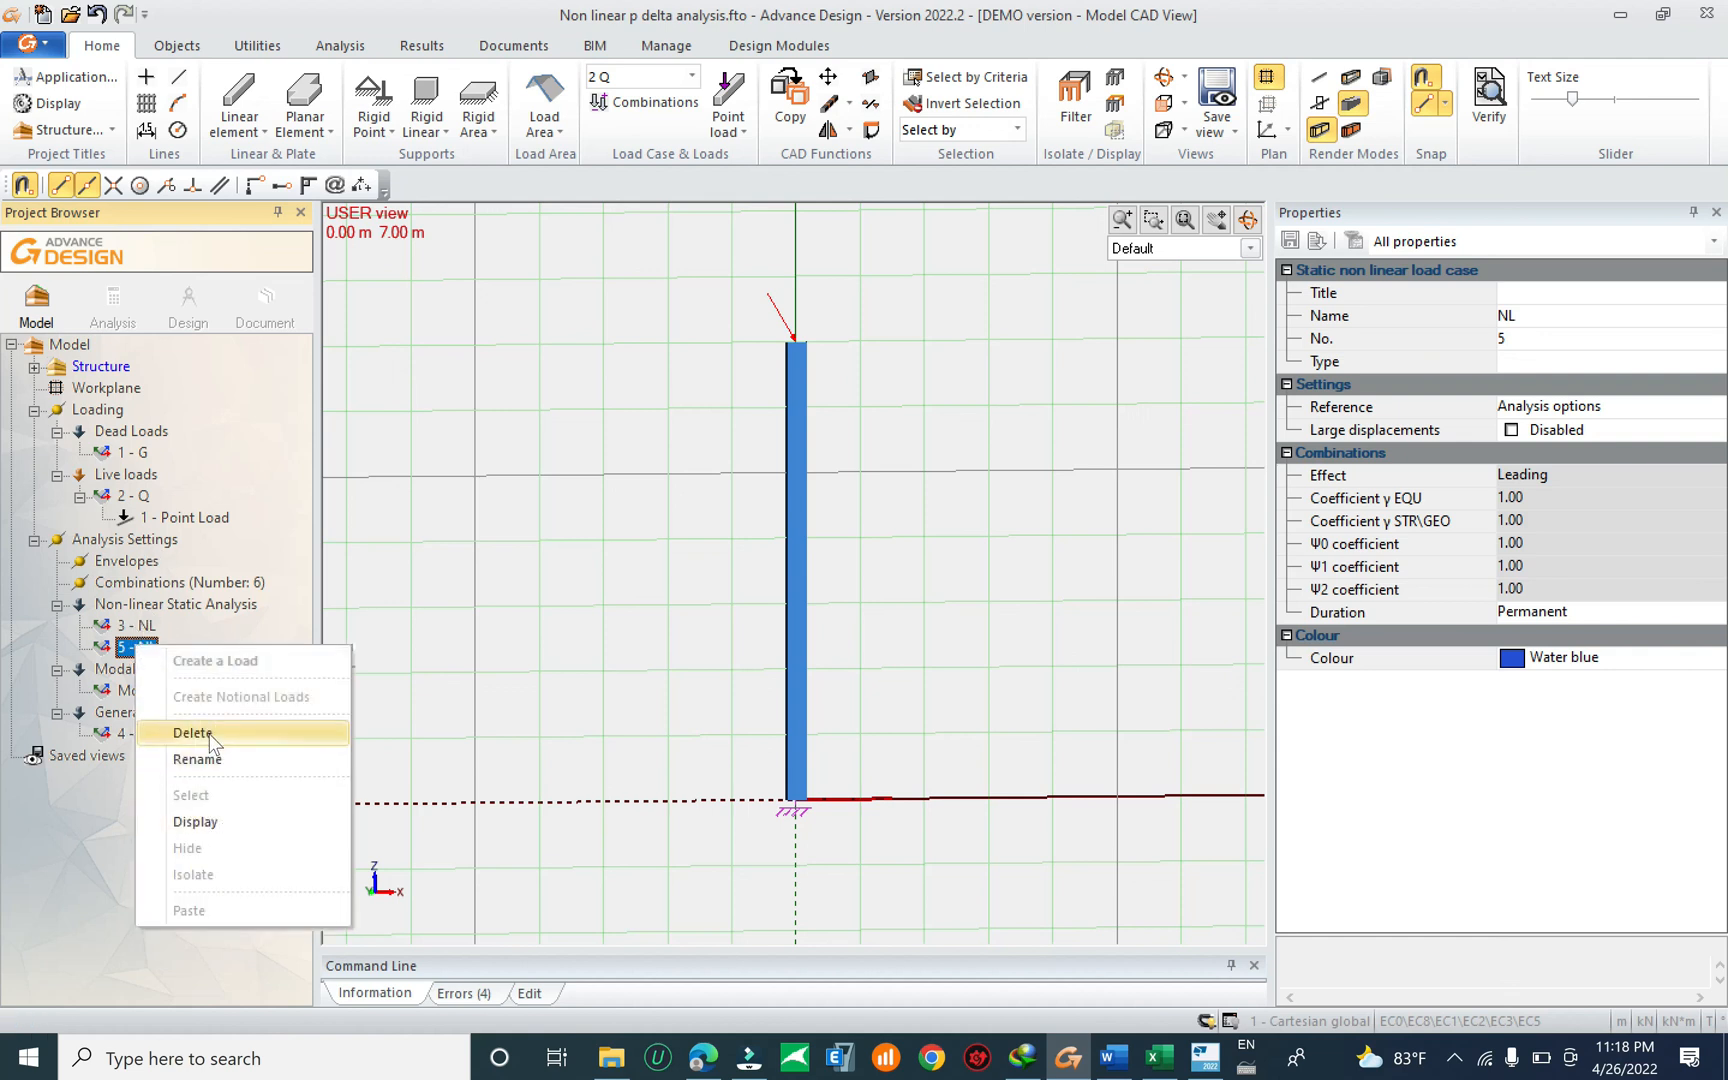
{"action": "left_click", "coordinate": [214, 738]}
Open the non-linear analysis options of load case 3 - NL from its reference property.
{"action": "left_click", "coordinate": [134, 626]}
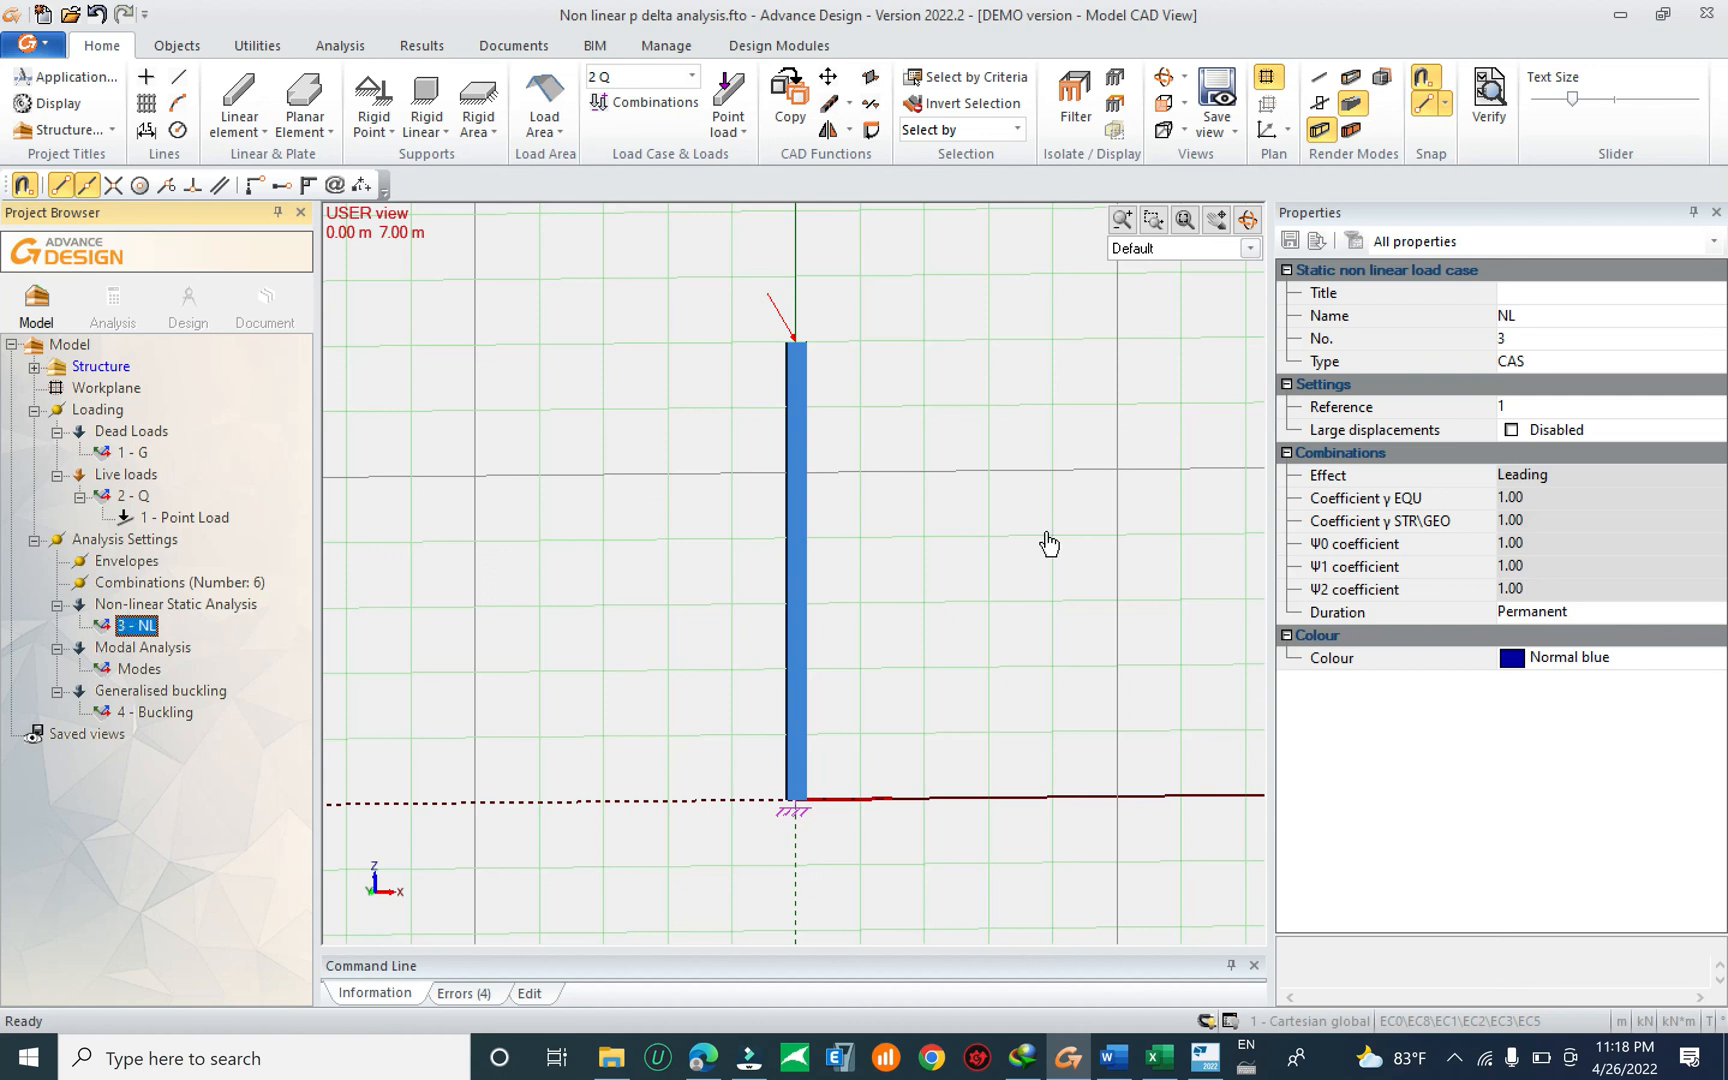
{"action": "left_click", "coordinate": [1510, 315]}
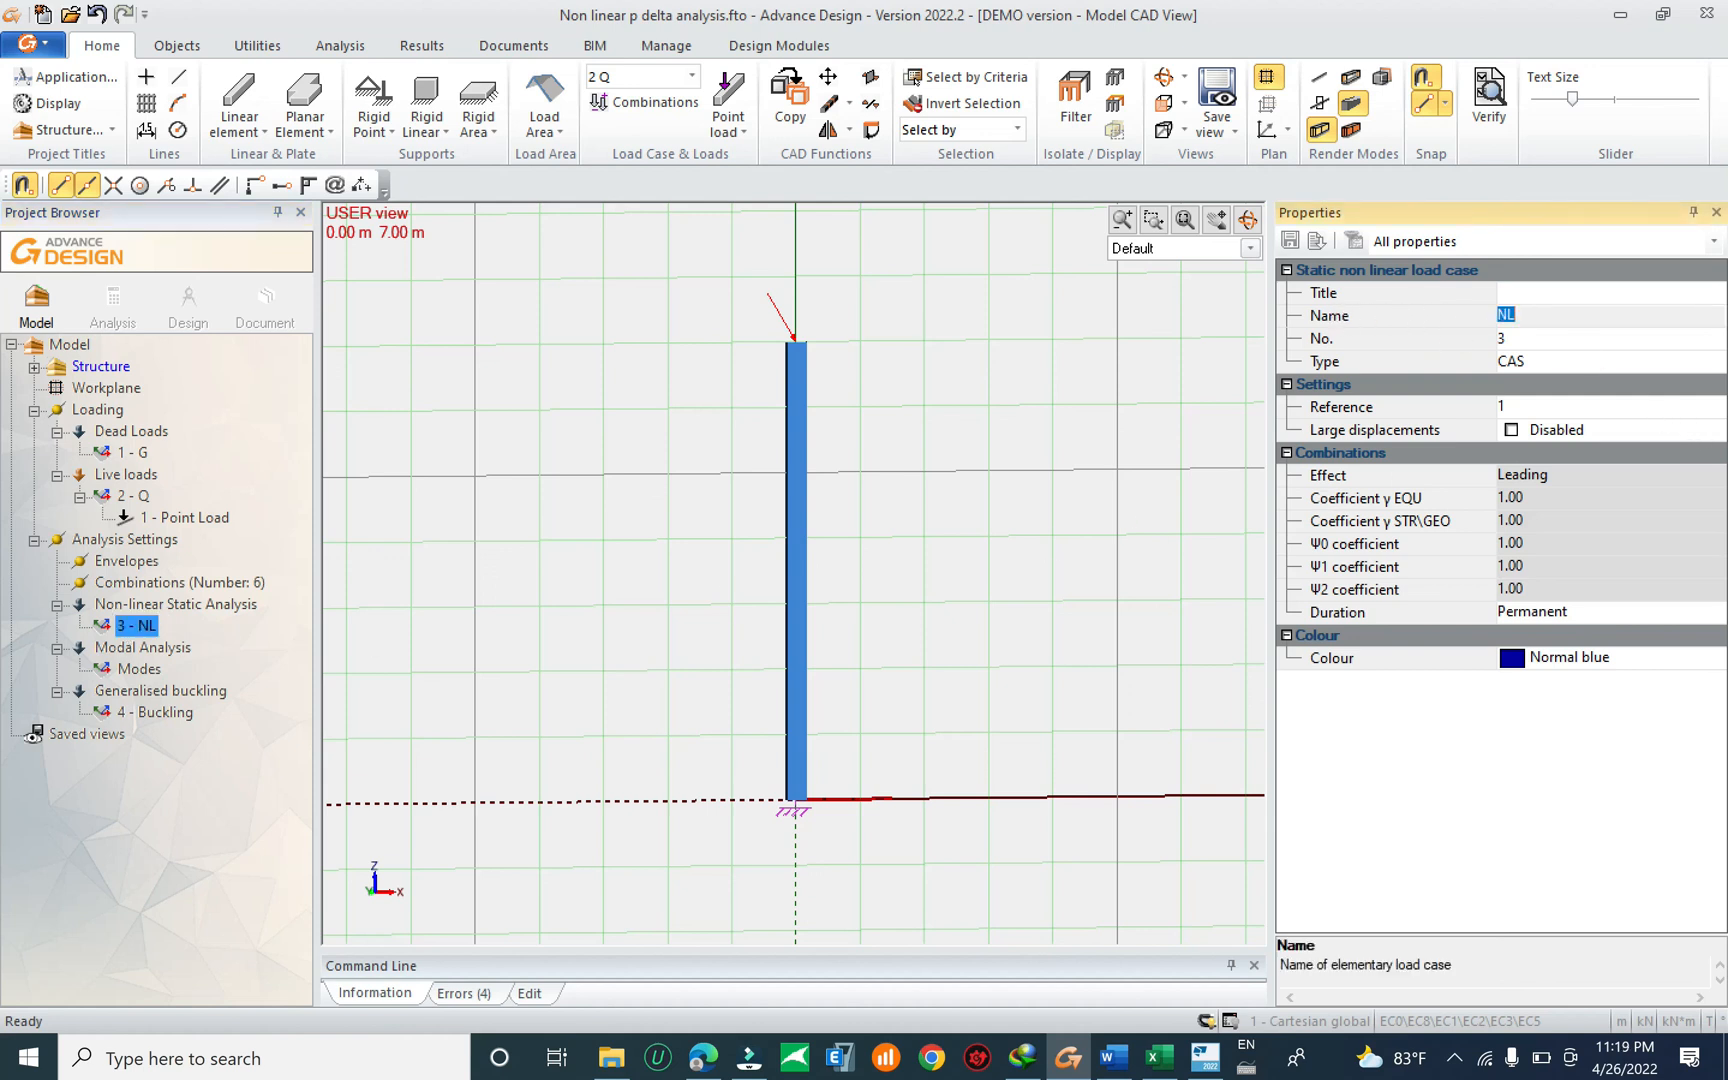
{"action": "key", "text": "Tab"}
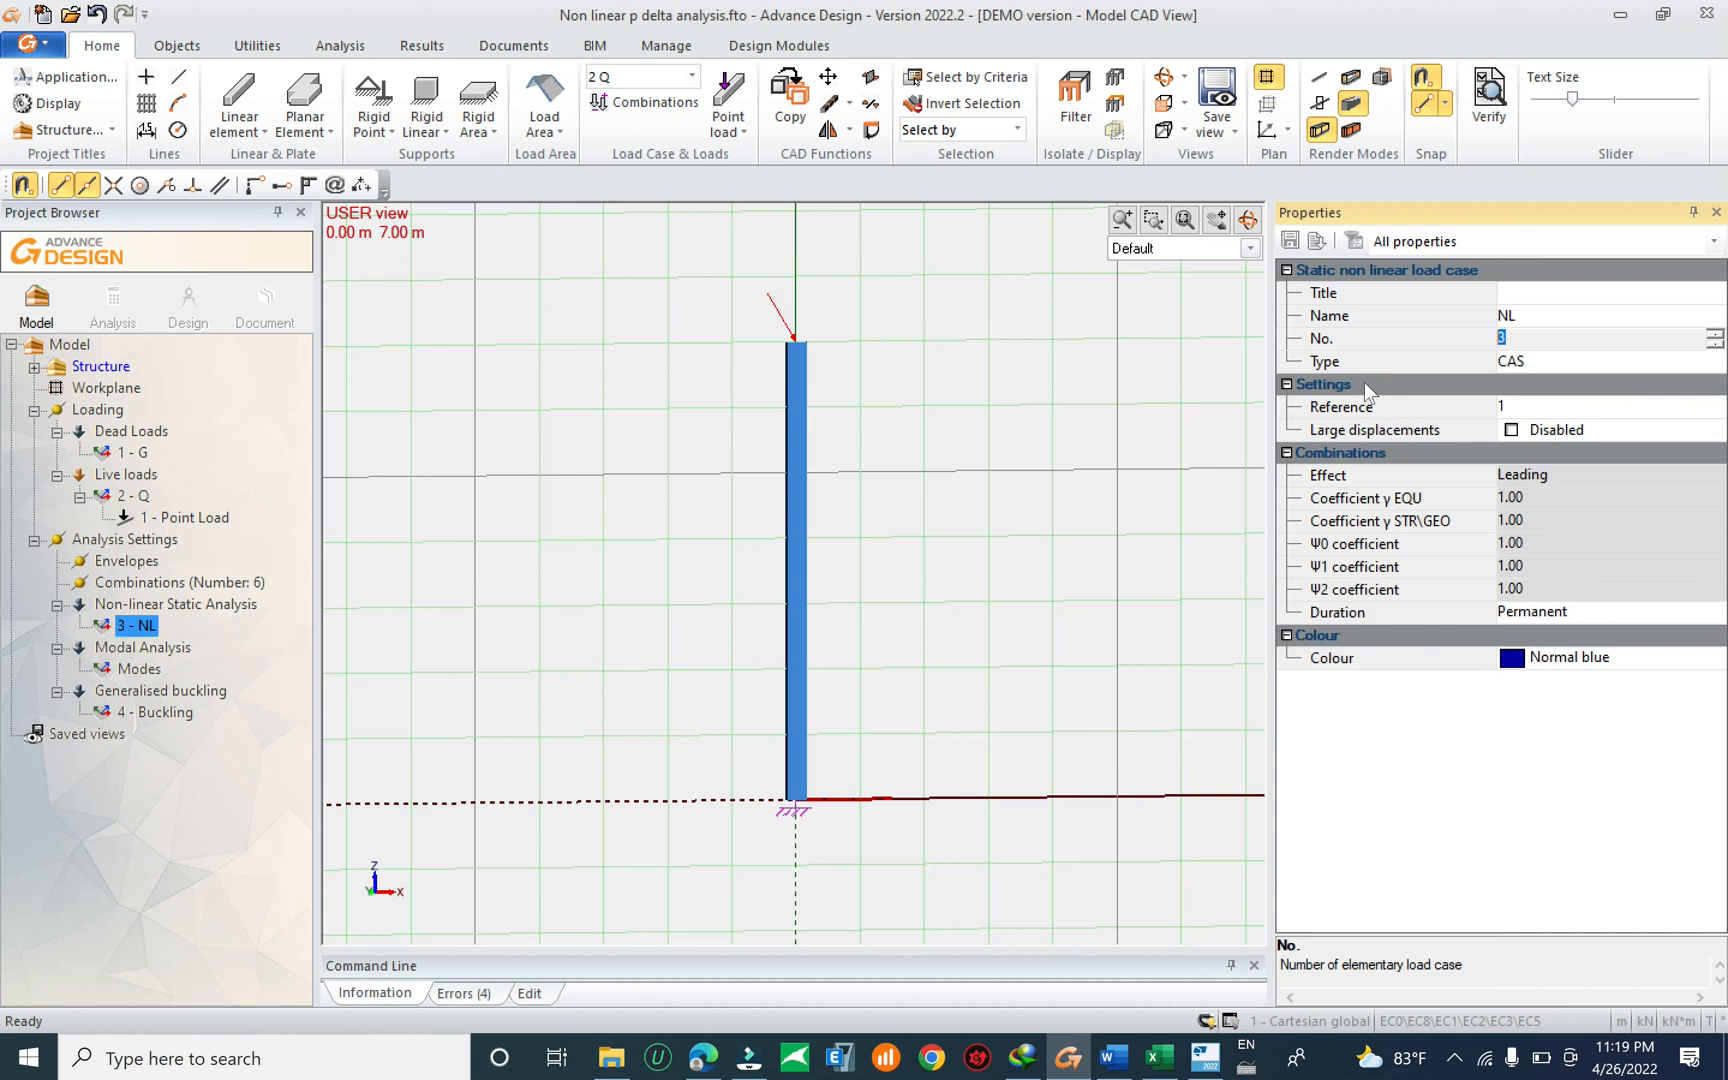
{"action": "left_click", "coordinate": [1543, 360]}
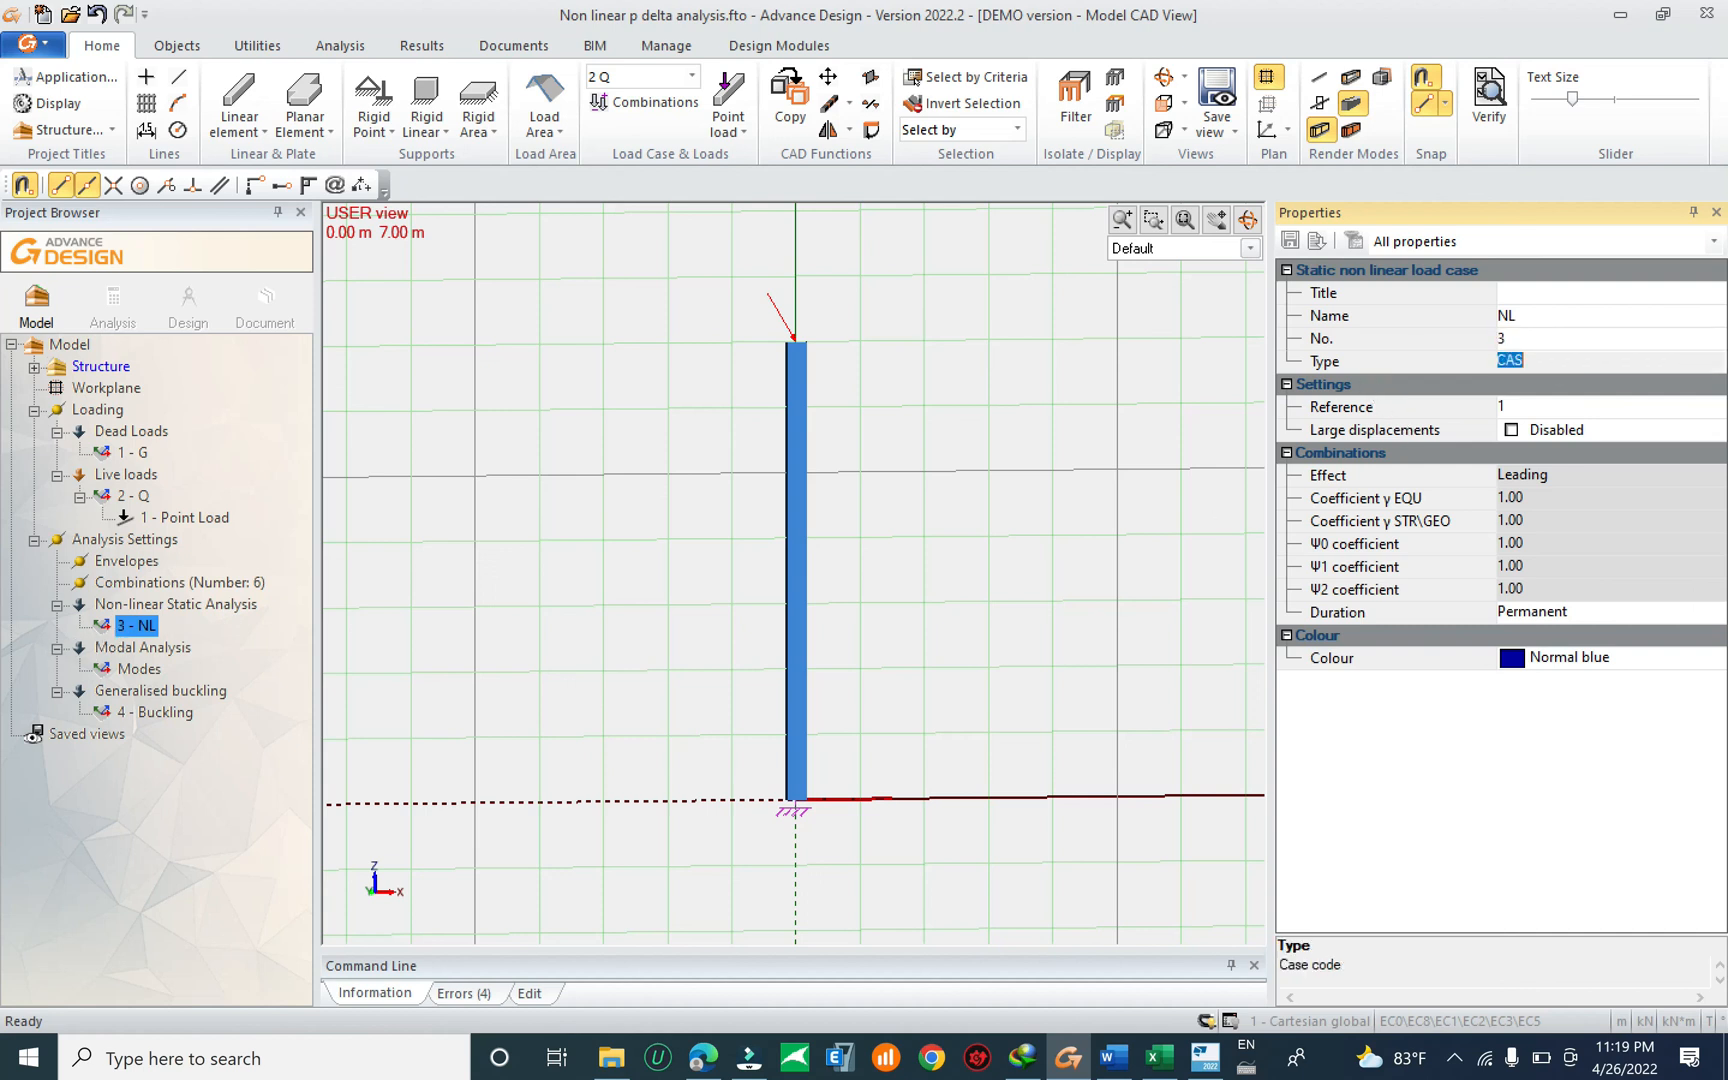
{"action": "left_click", "coordinate": [1560, 414]}
{"action": "left_click", "coordinate": [1512, 410]}
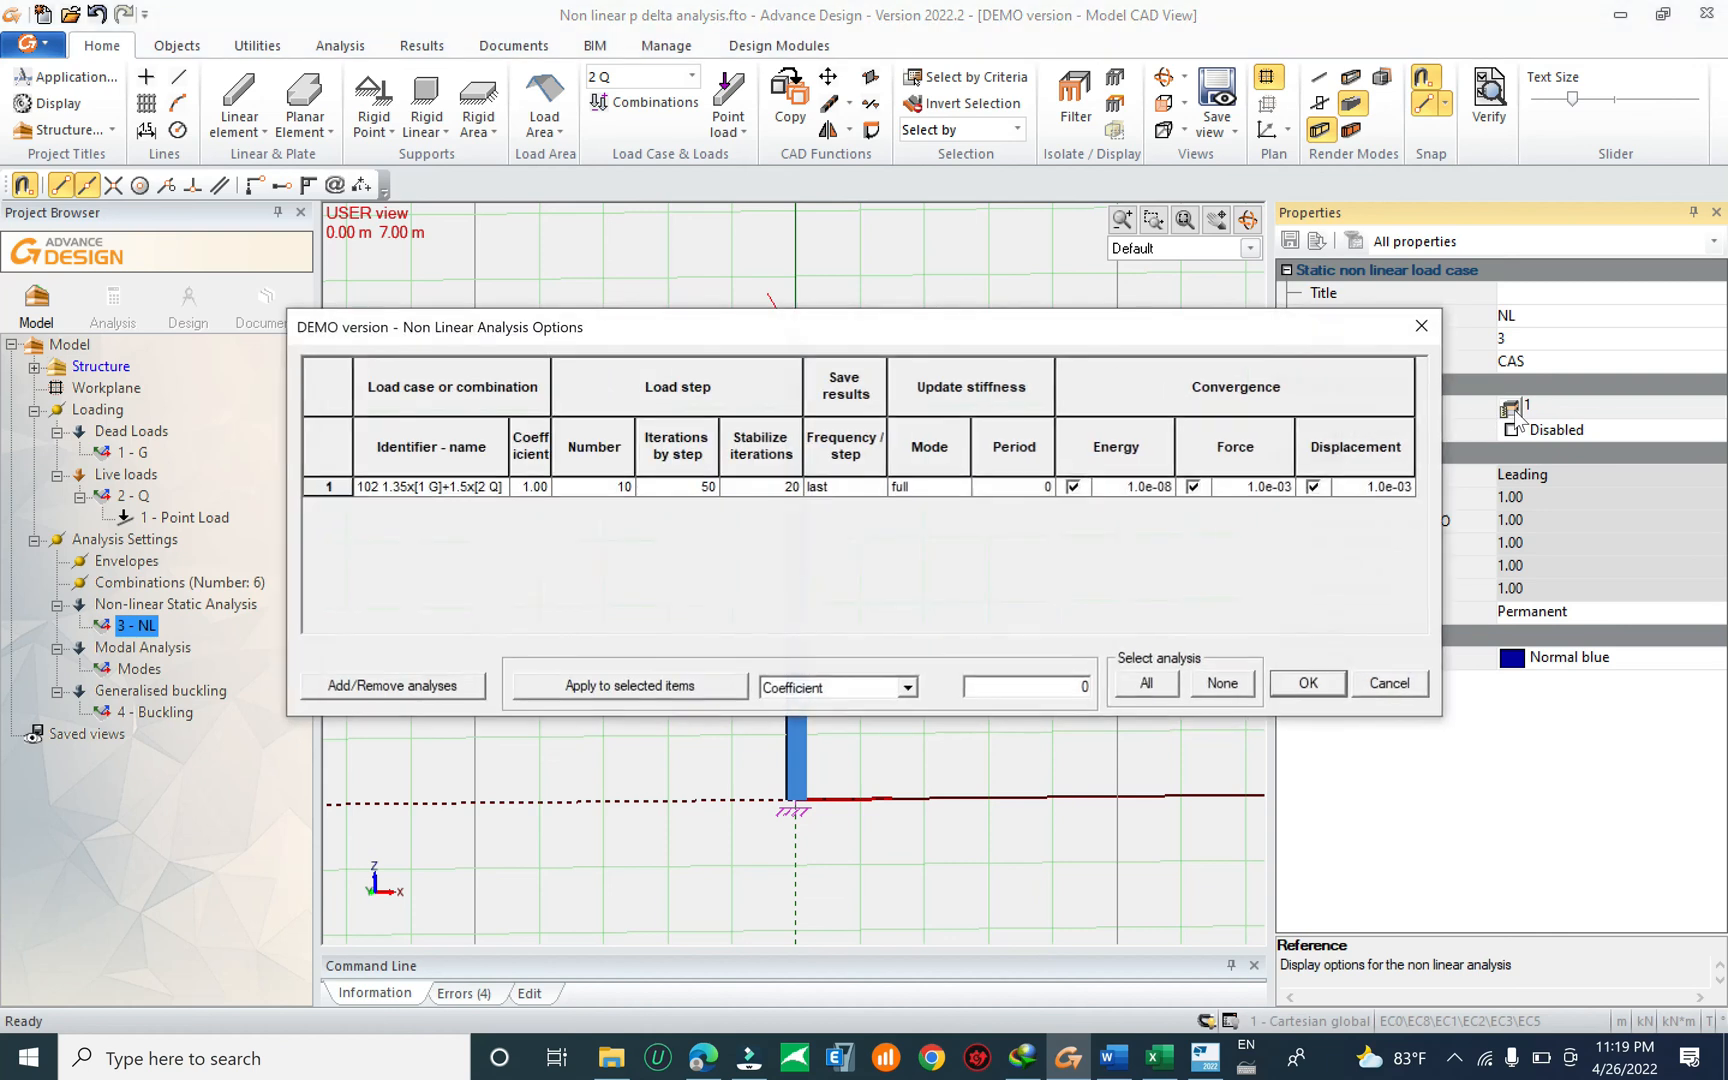
Assign combination 102 1.35x[1 G]+1.5x[2 Q] as the selected analysis with coefficient 1 for the non-linear case.
{"action": "left_click", "coordinate": [405, 686]}
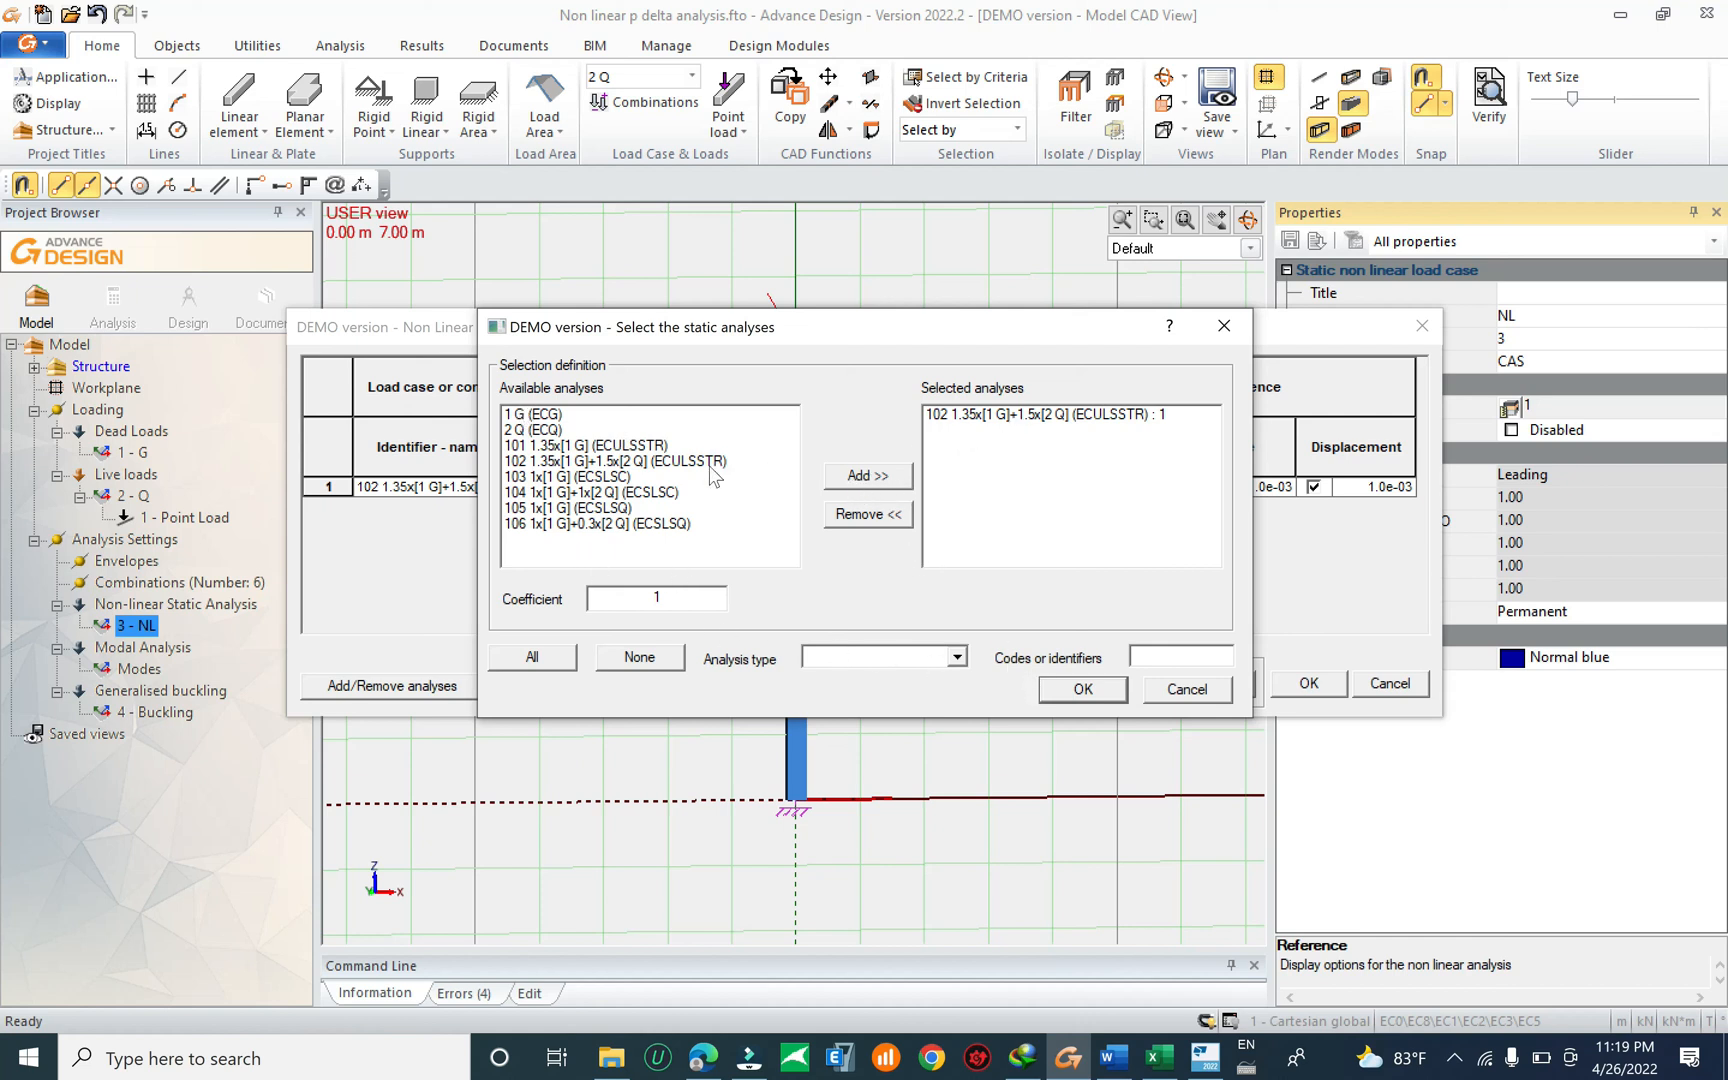
{"action": "left_click", "coordinate": [588, 462]}
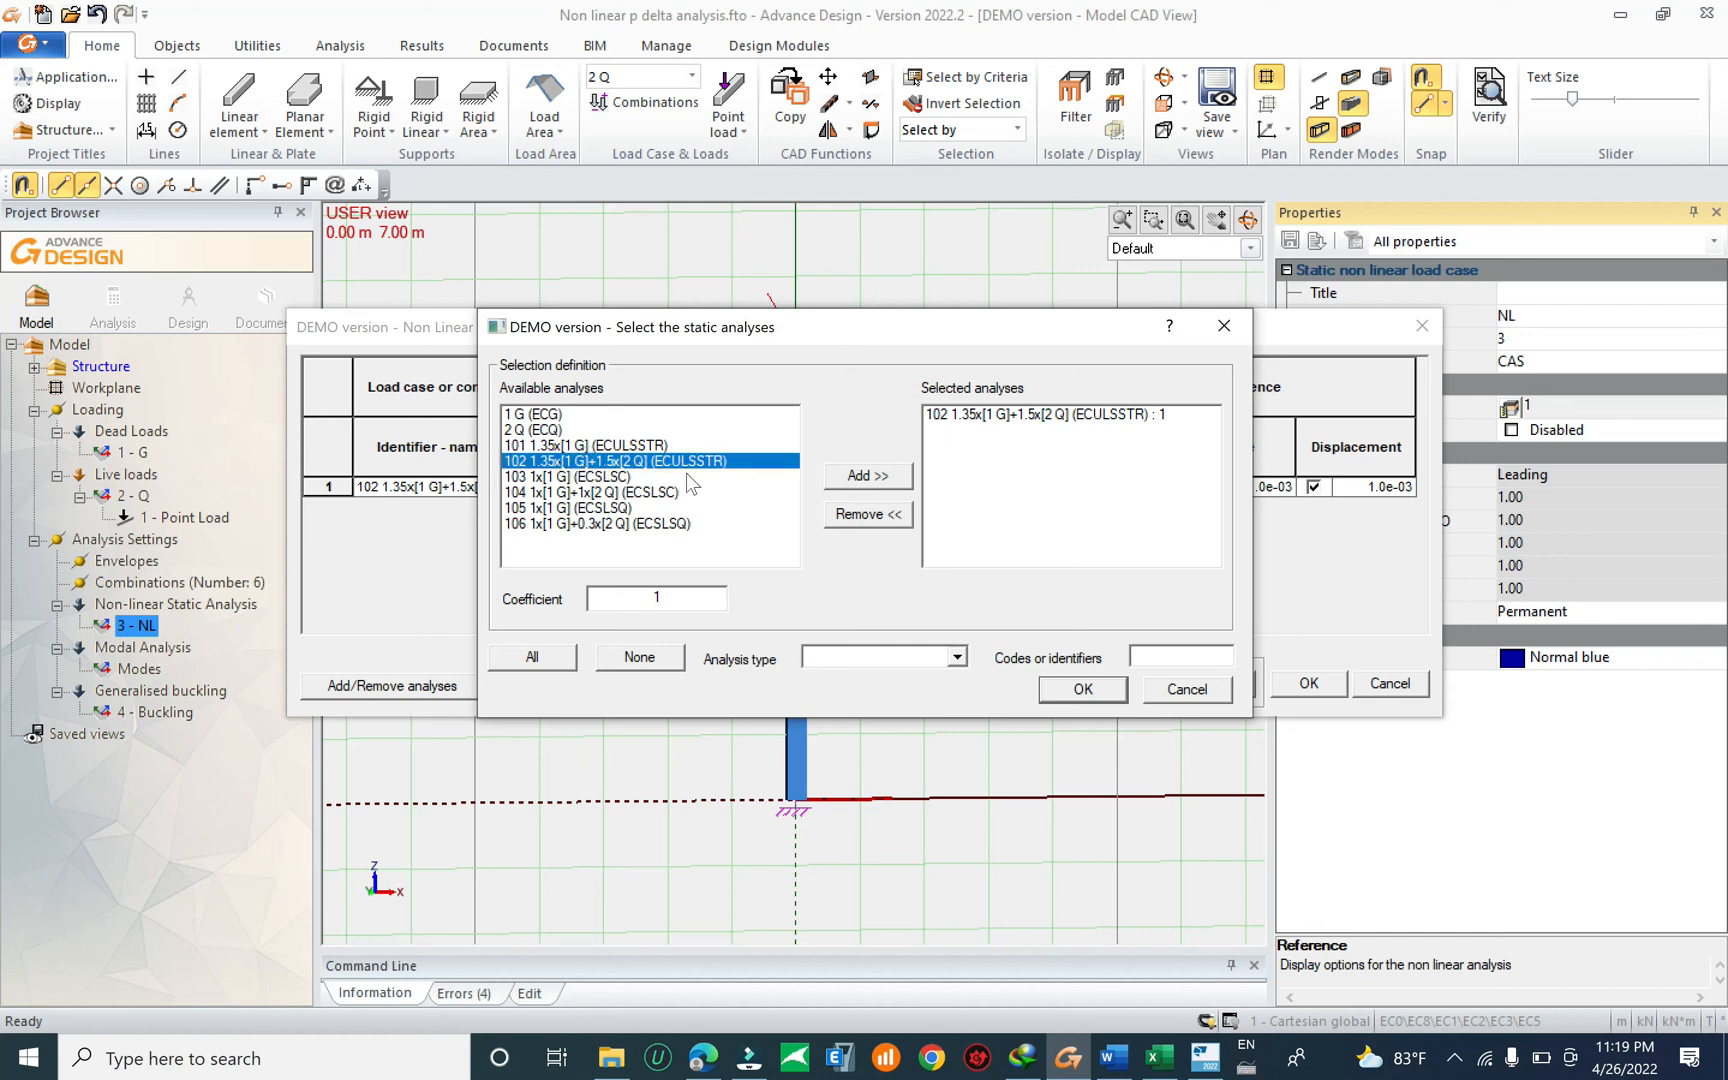
{"action": "left_click", "coordinate": [860, 477]}
{"action": "left_click", "coordinate": [1084, 684]}
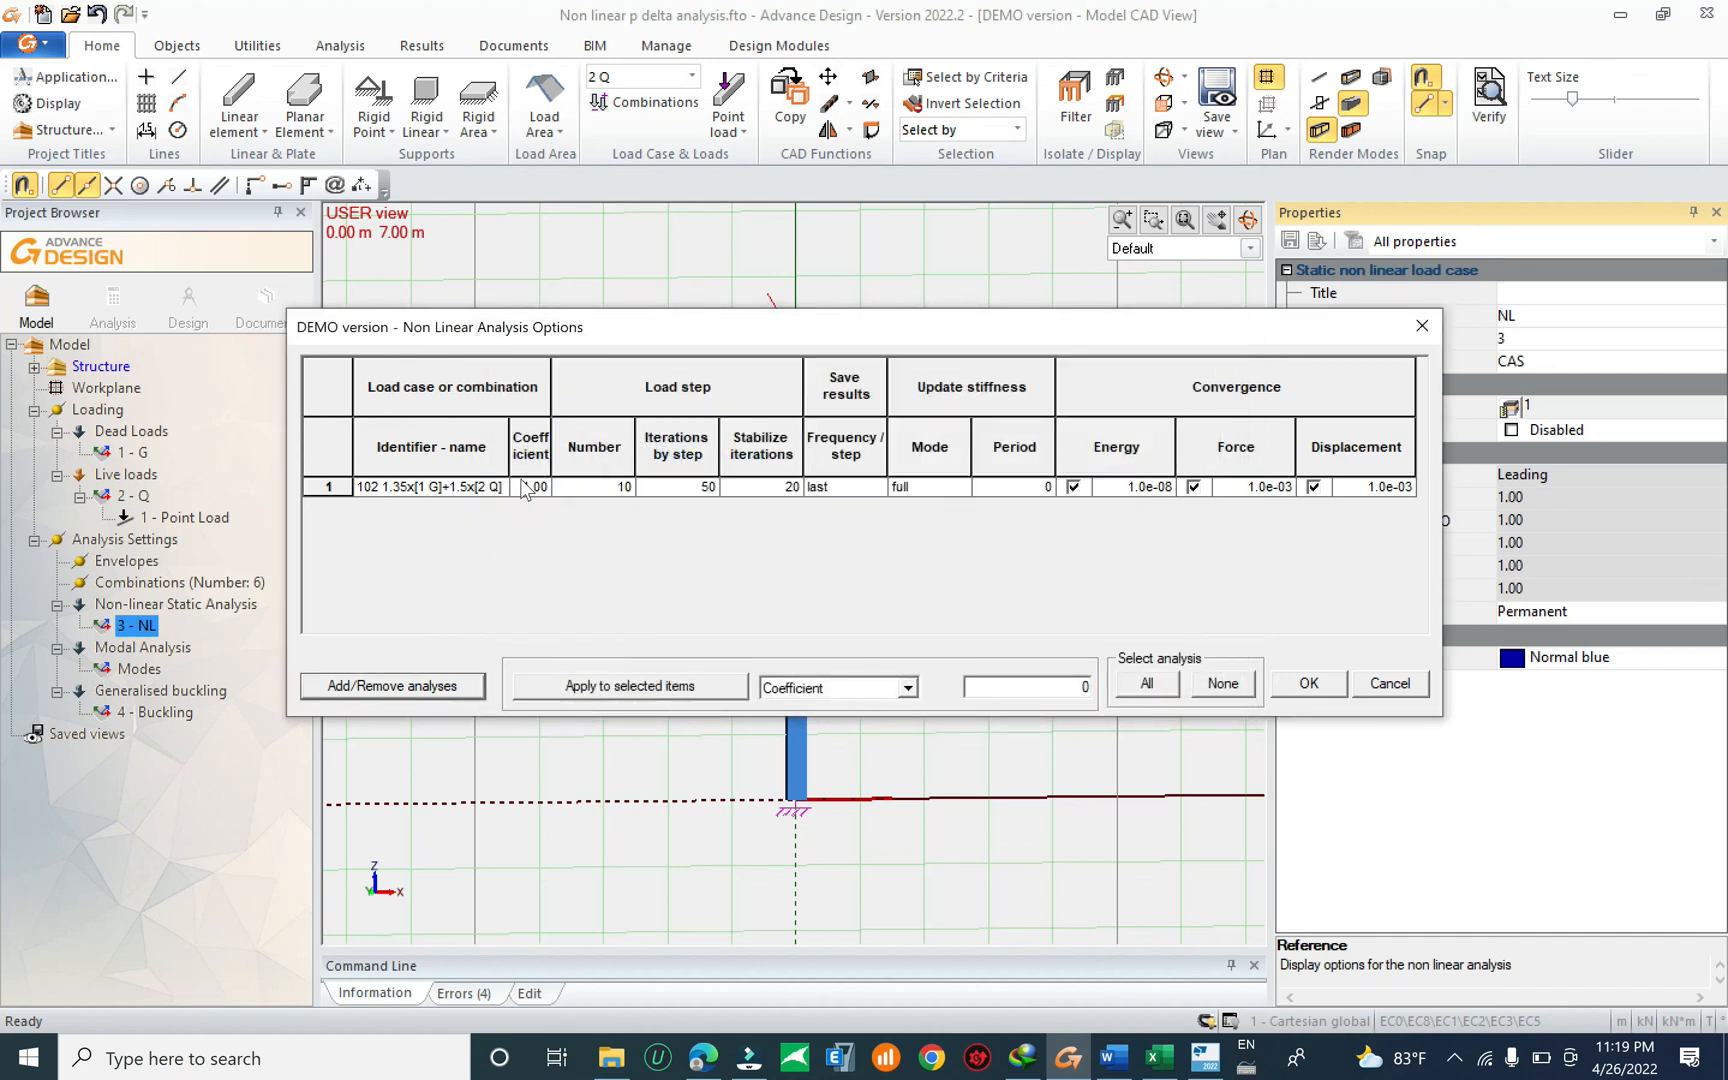
Set the number of load steps to 10 and the frequency for saving results to complete.
{"action": "double_click", "coordinate": [605, 488]}
{"action": "type", "text": "10"}
{"action": "left_click", "coordinate": [680, 489]}
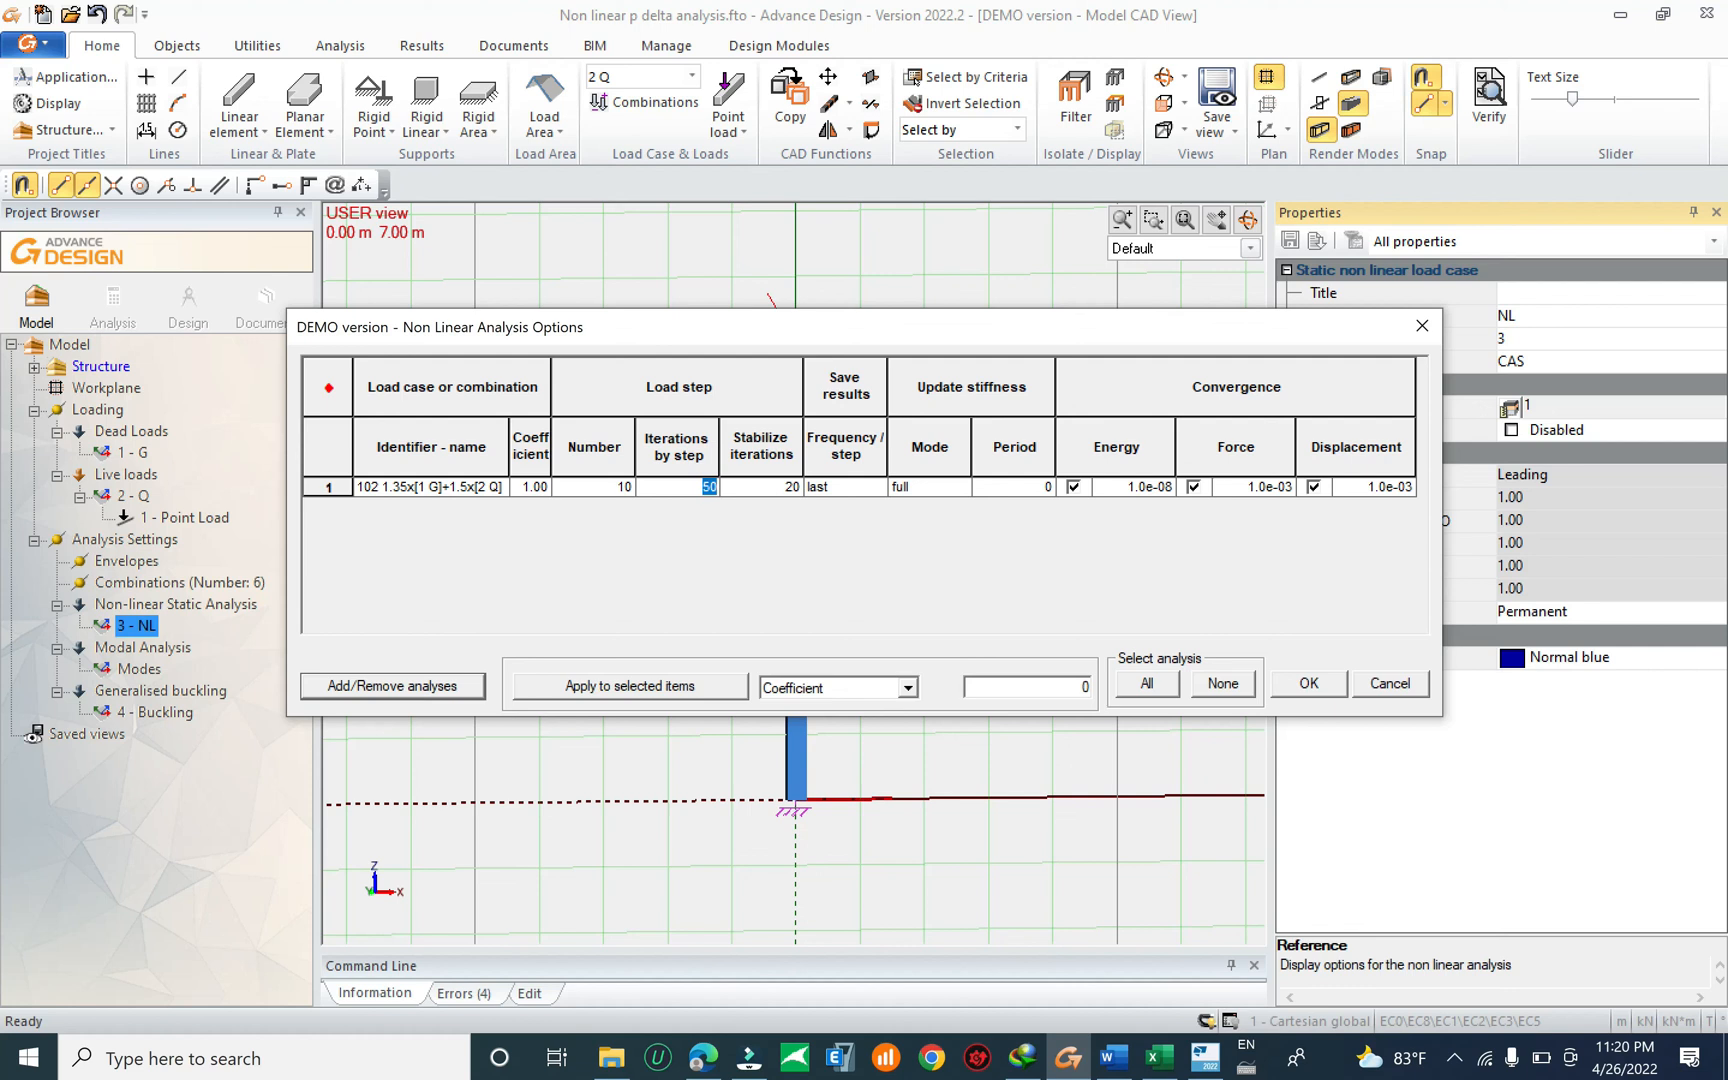
{"action": "left_click", "coordinate": [761, 489]}
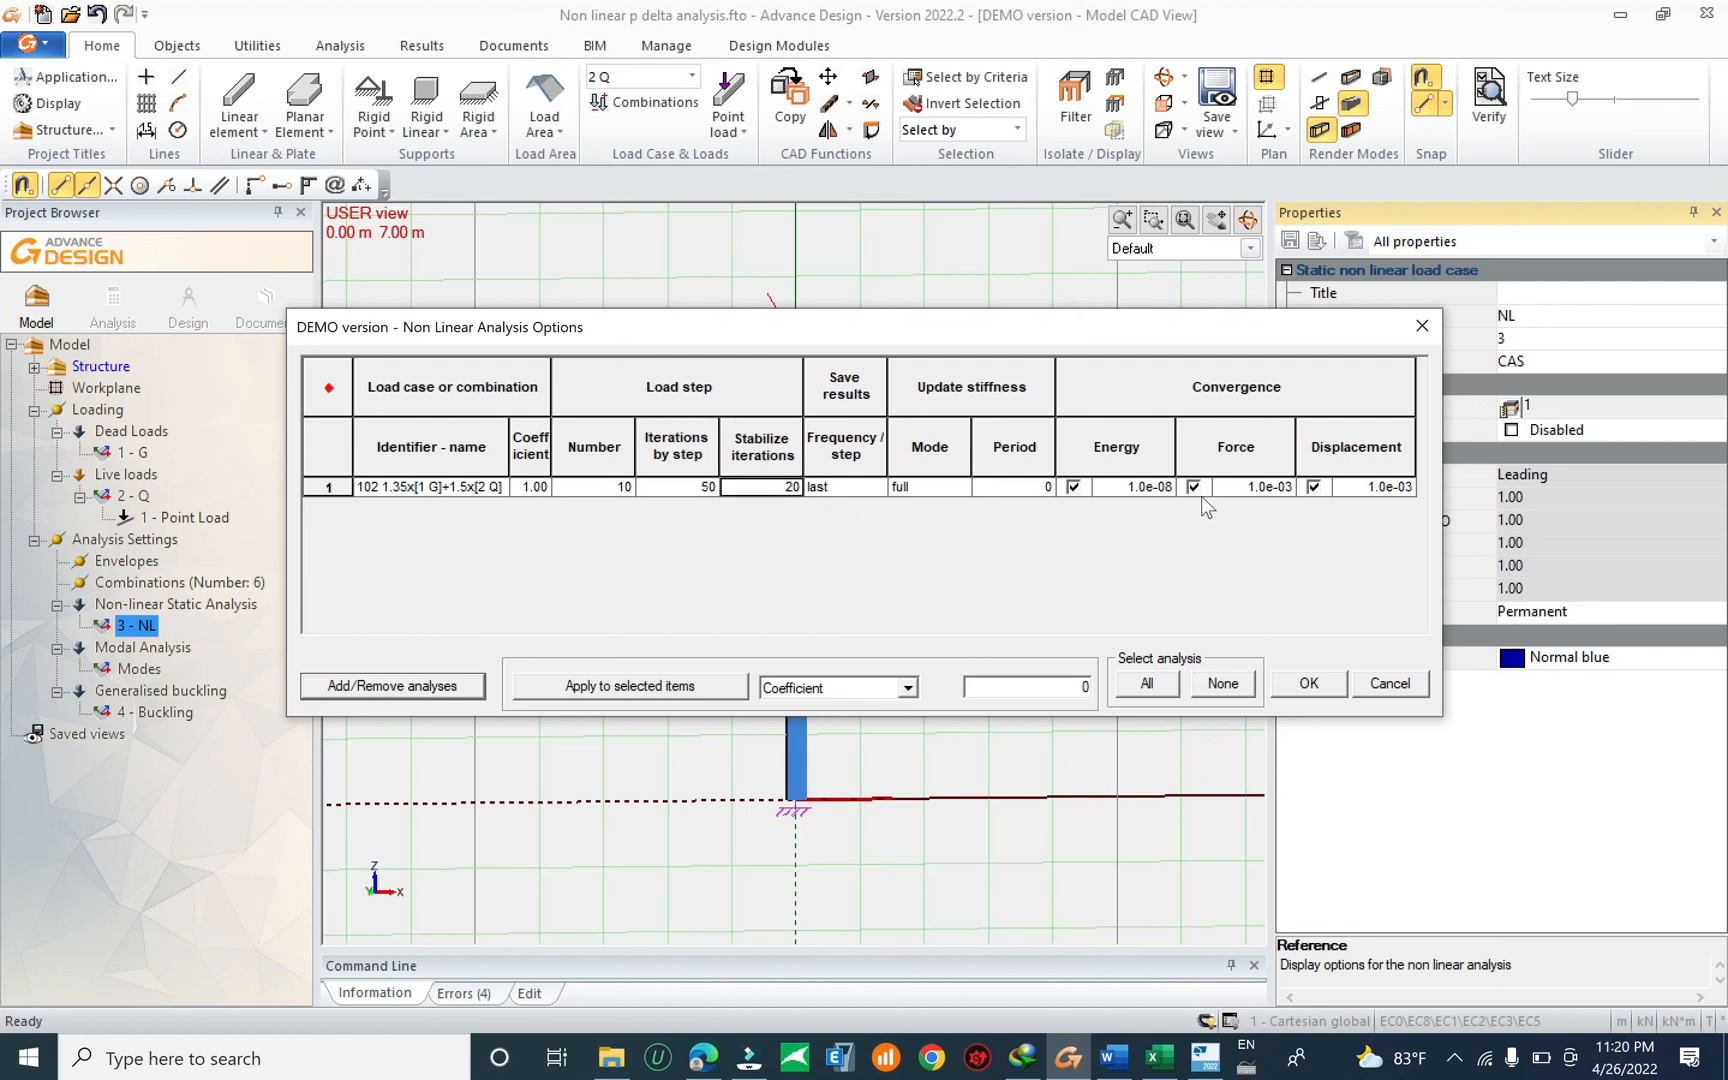
{"action": "left_click", "coordinate": [872, 488]}
{"action": "left_click", "coordinate": [874, 488]}
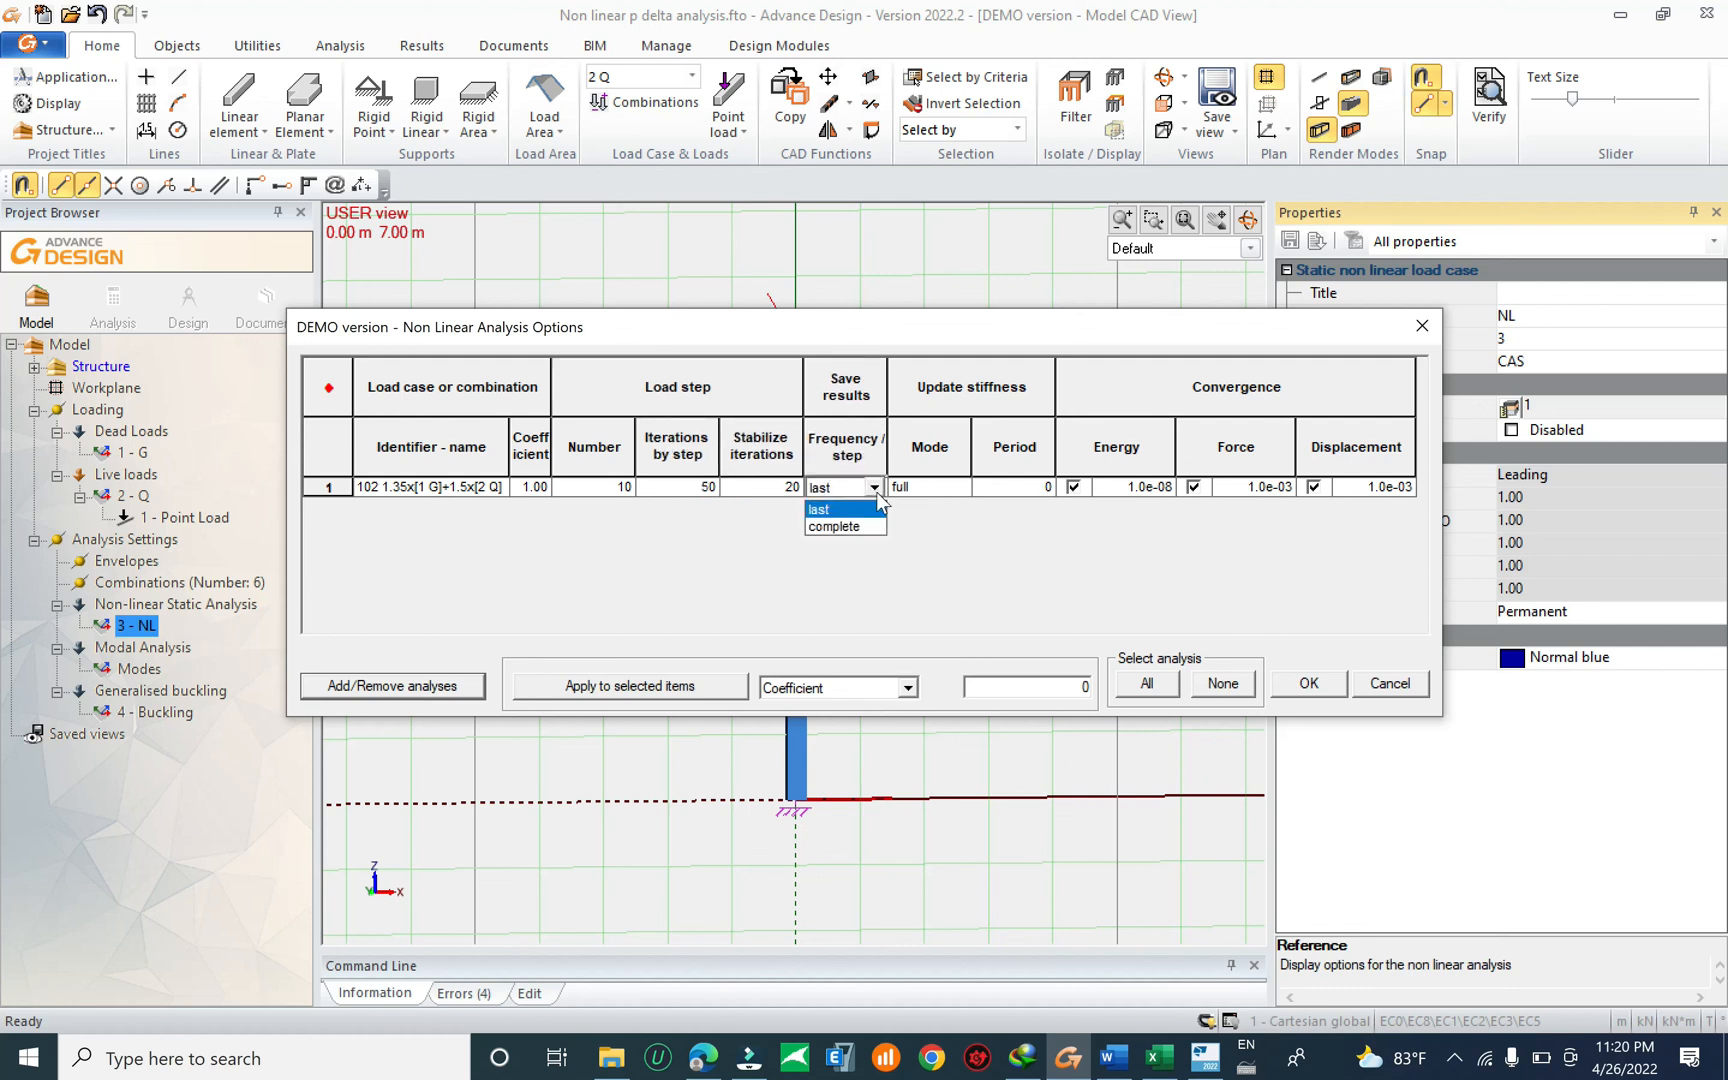
{"action": "left_click", "coordinate": [866, 527]}
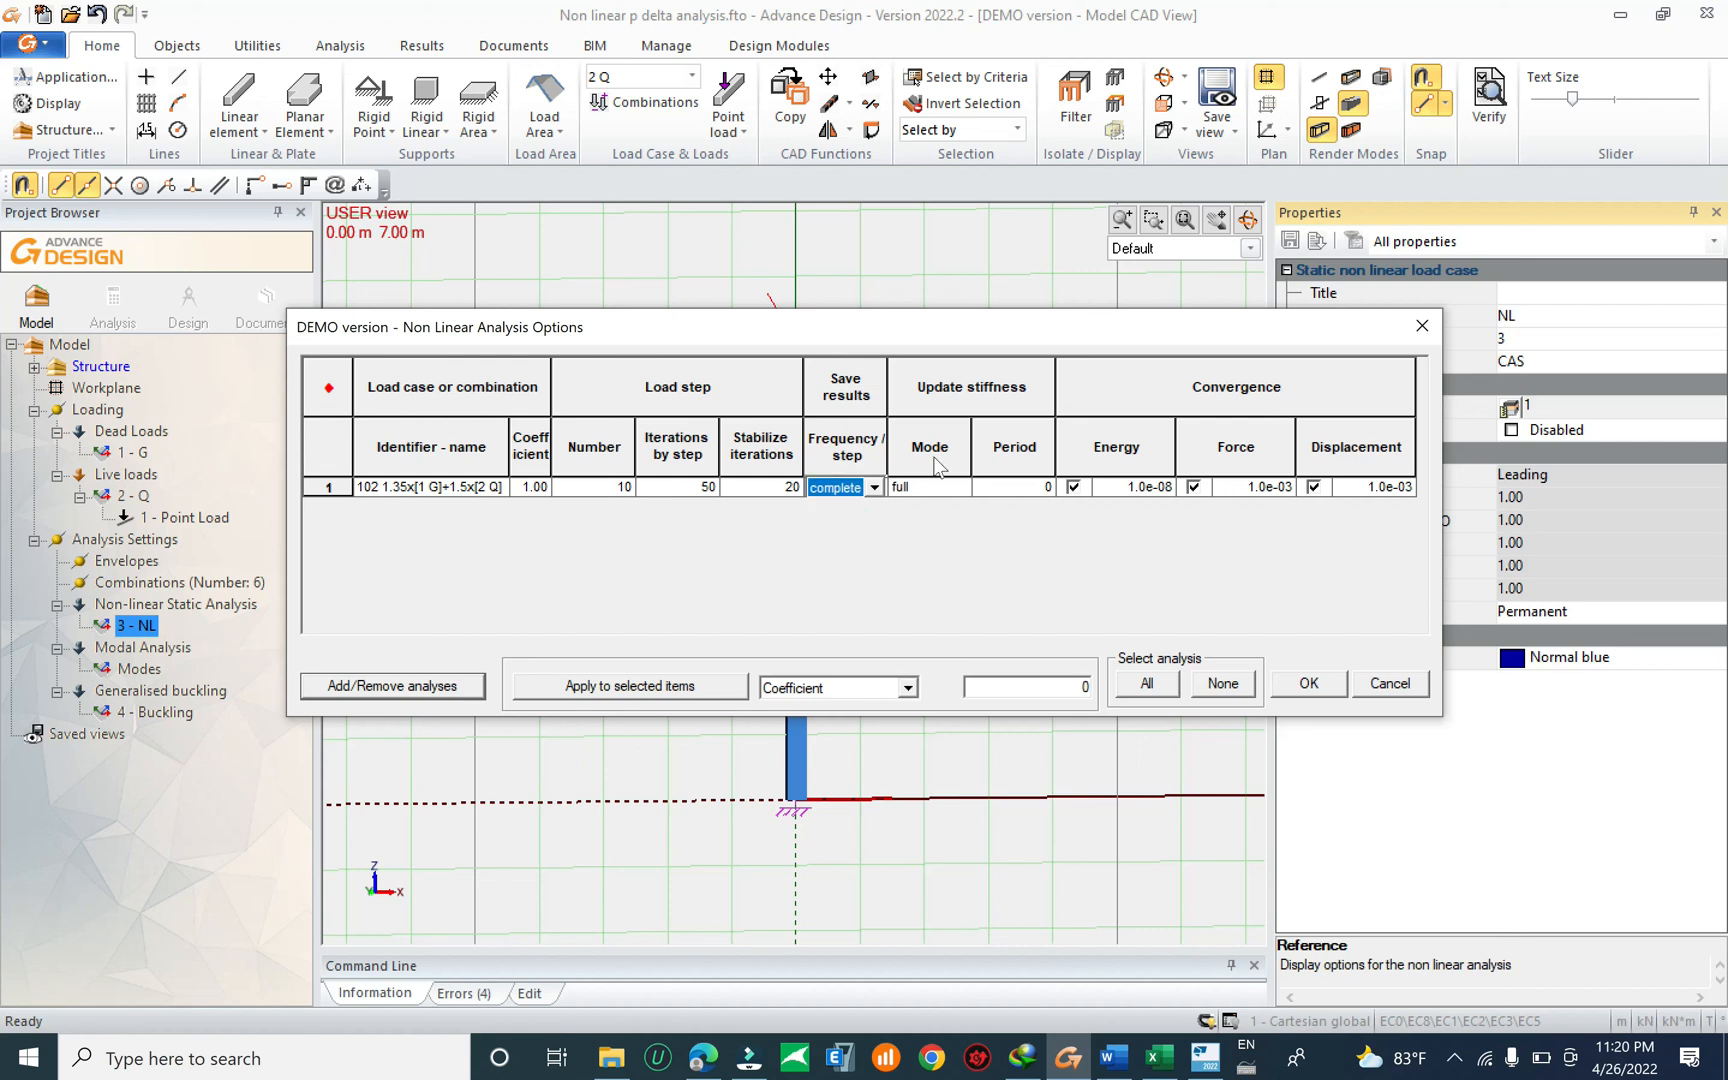
Set the stiffness update mode to quasi-Newton and accept the non-linear analysis options.
{"action": "left_click", "coordinate": [957, 490]}
{"action": "left_click", "coordinate": [959, 488]}
{"action": "left_click", "coordinate": [959, 488]}
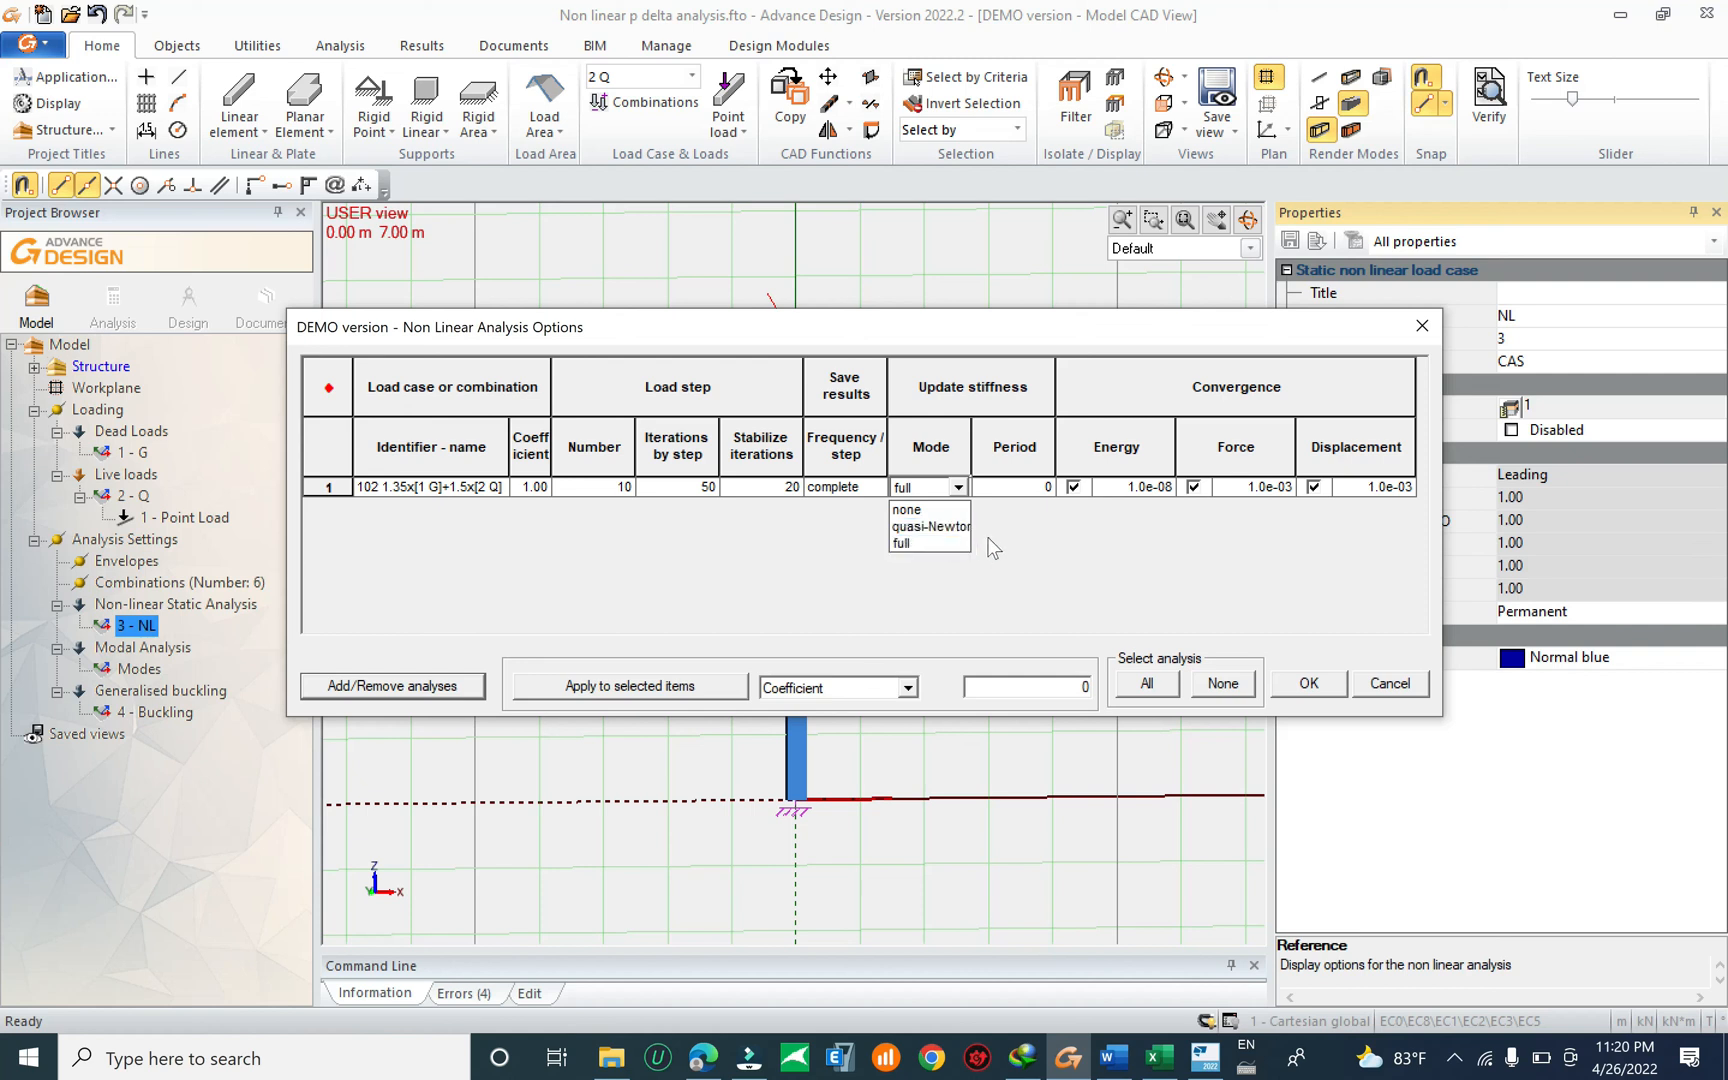
{"action": "left_click", "coordinate": [957, 528]}
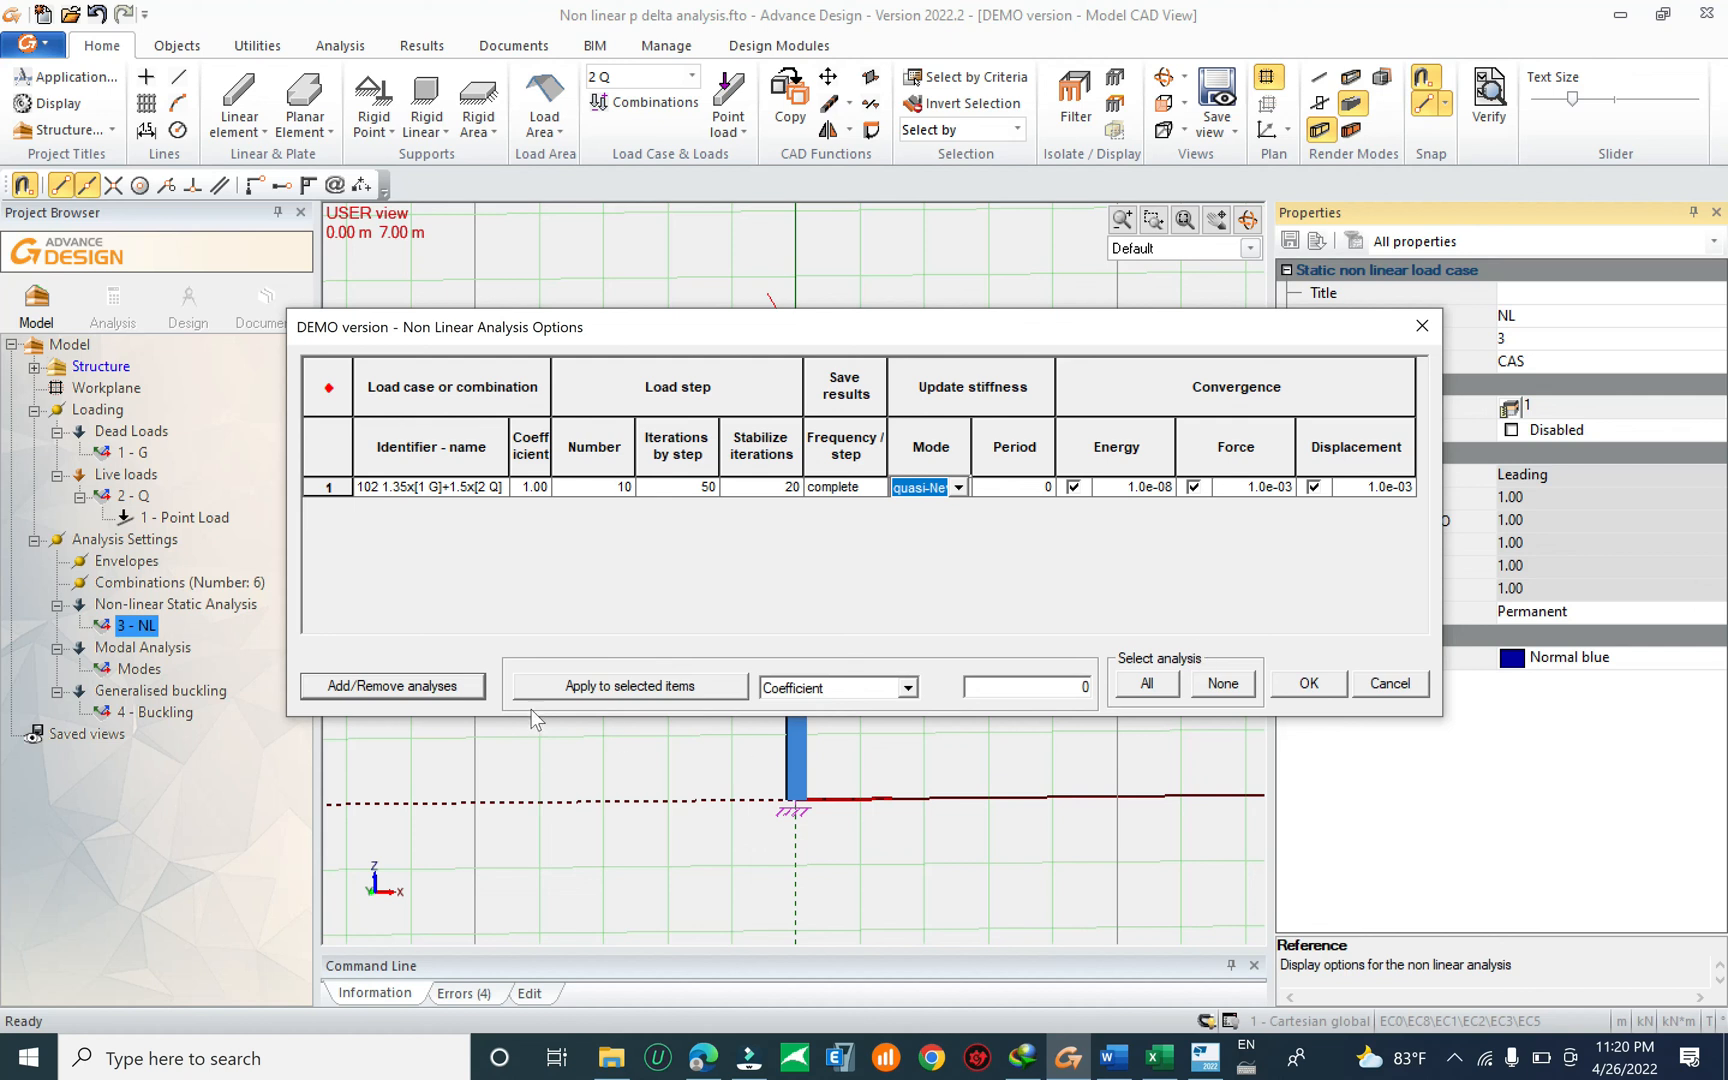
{"action": "left_click", "coordinate": [1308, 684]}
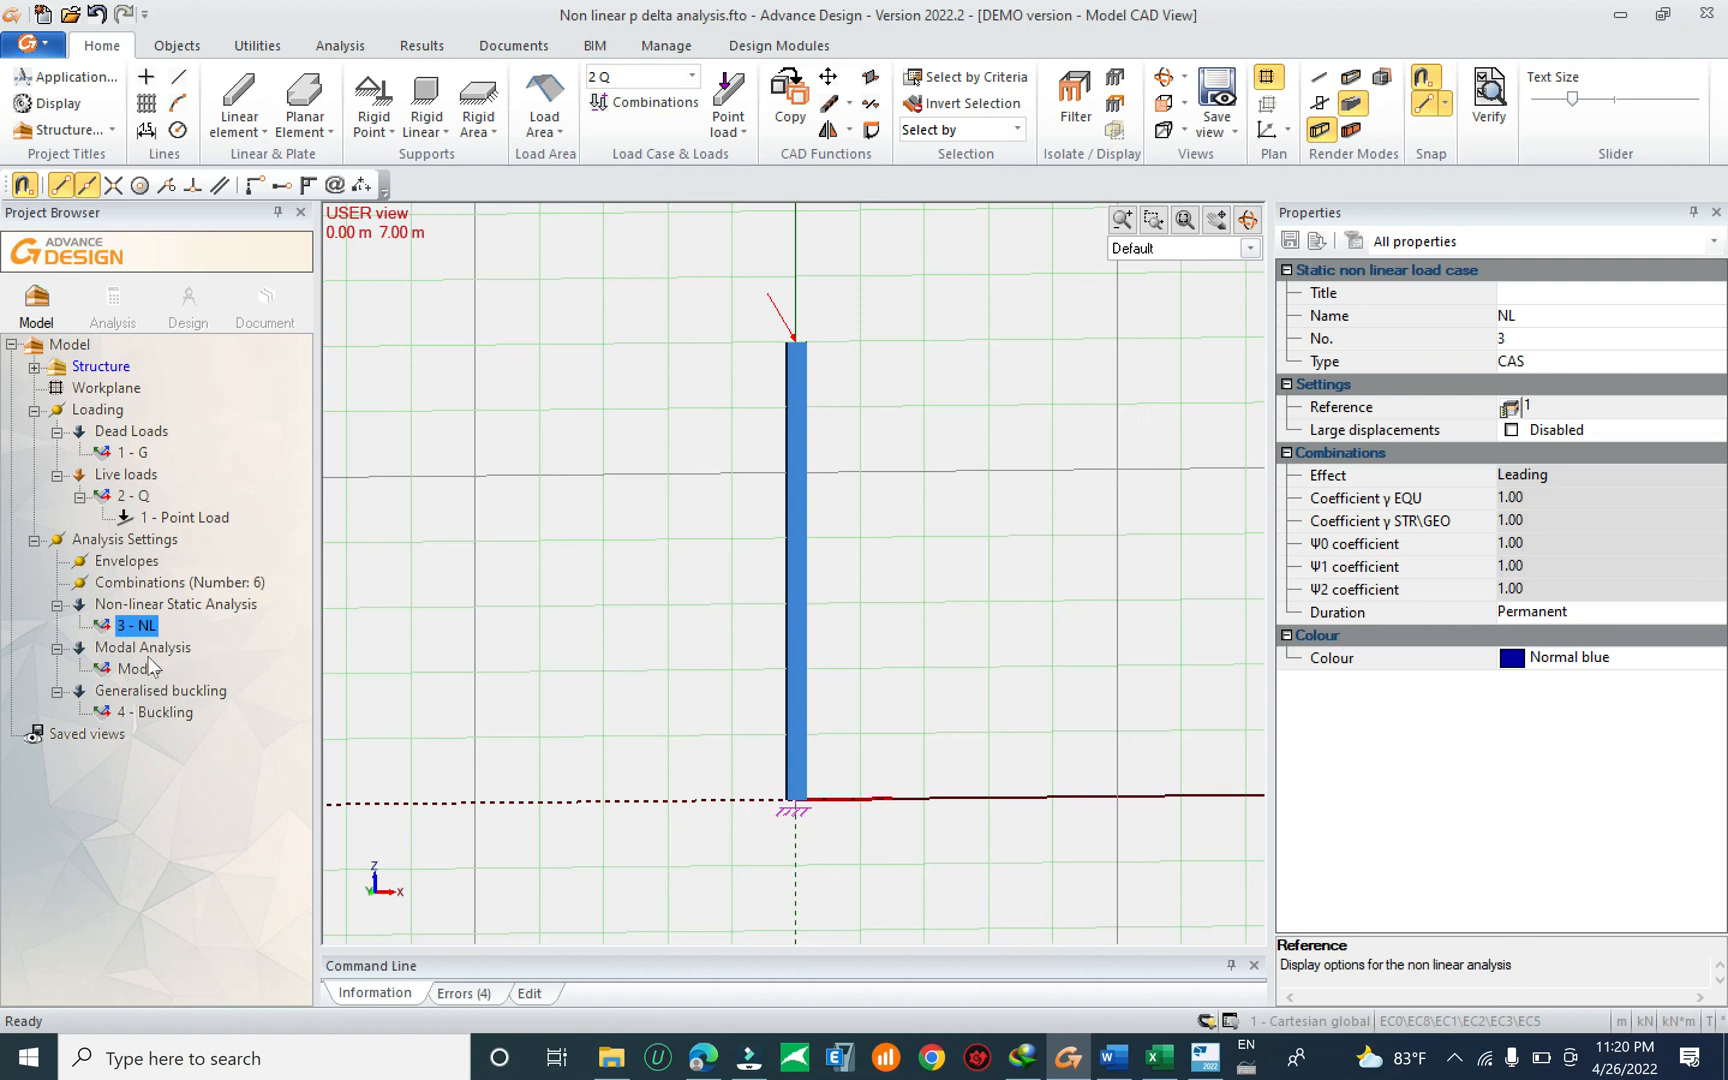
Examine the method, masses, convergence, damping and combination properties of the Modes case under Modal Analysis.
{"action": "left_click", "coordinate": [144, 650]}
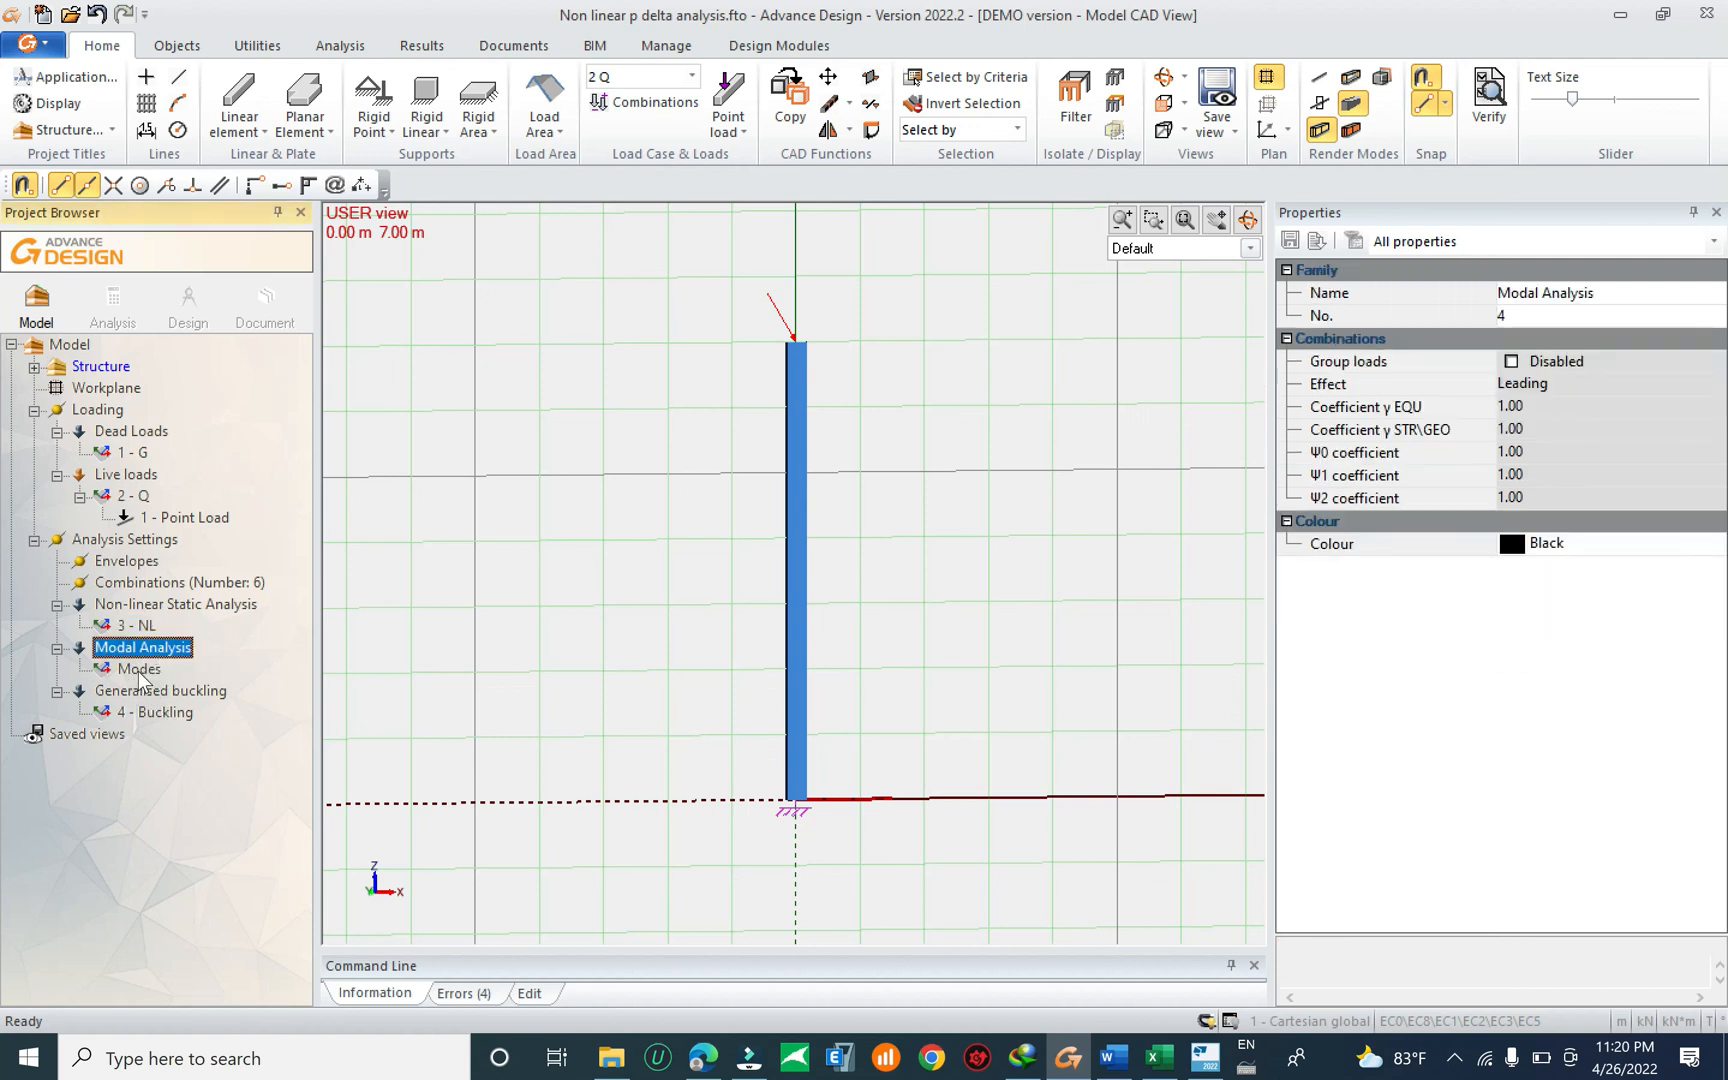
{"action": "left_click", "coordinate": [140, 670]}
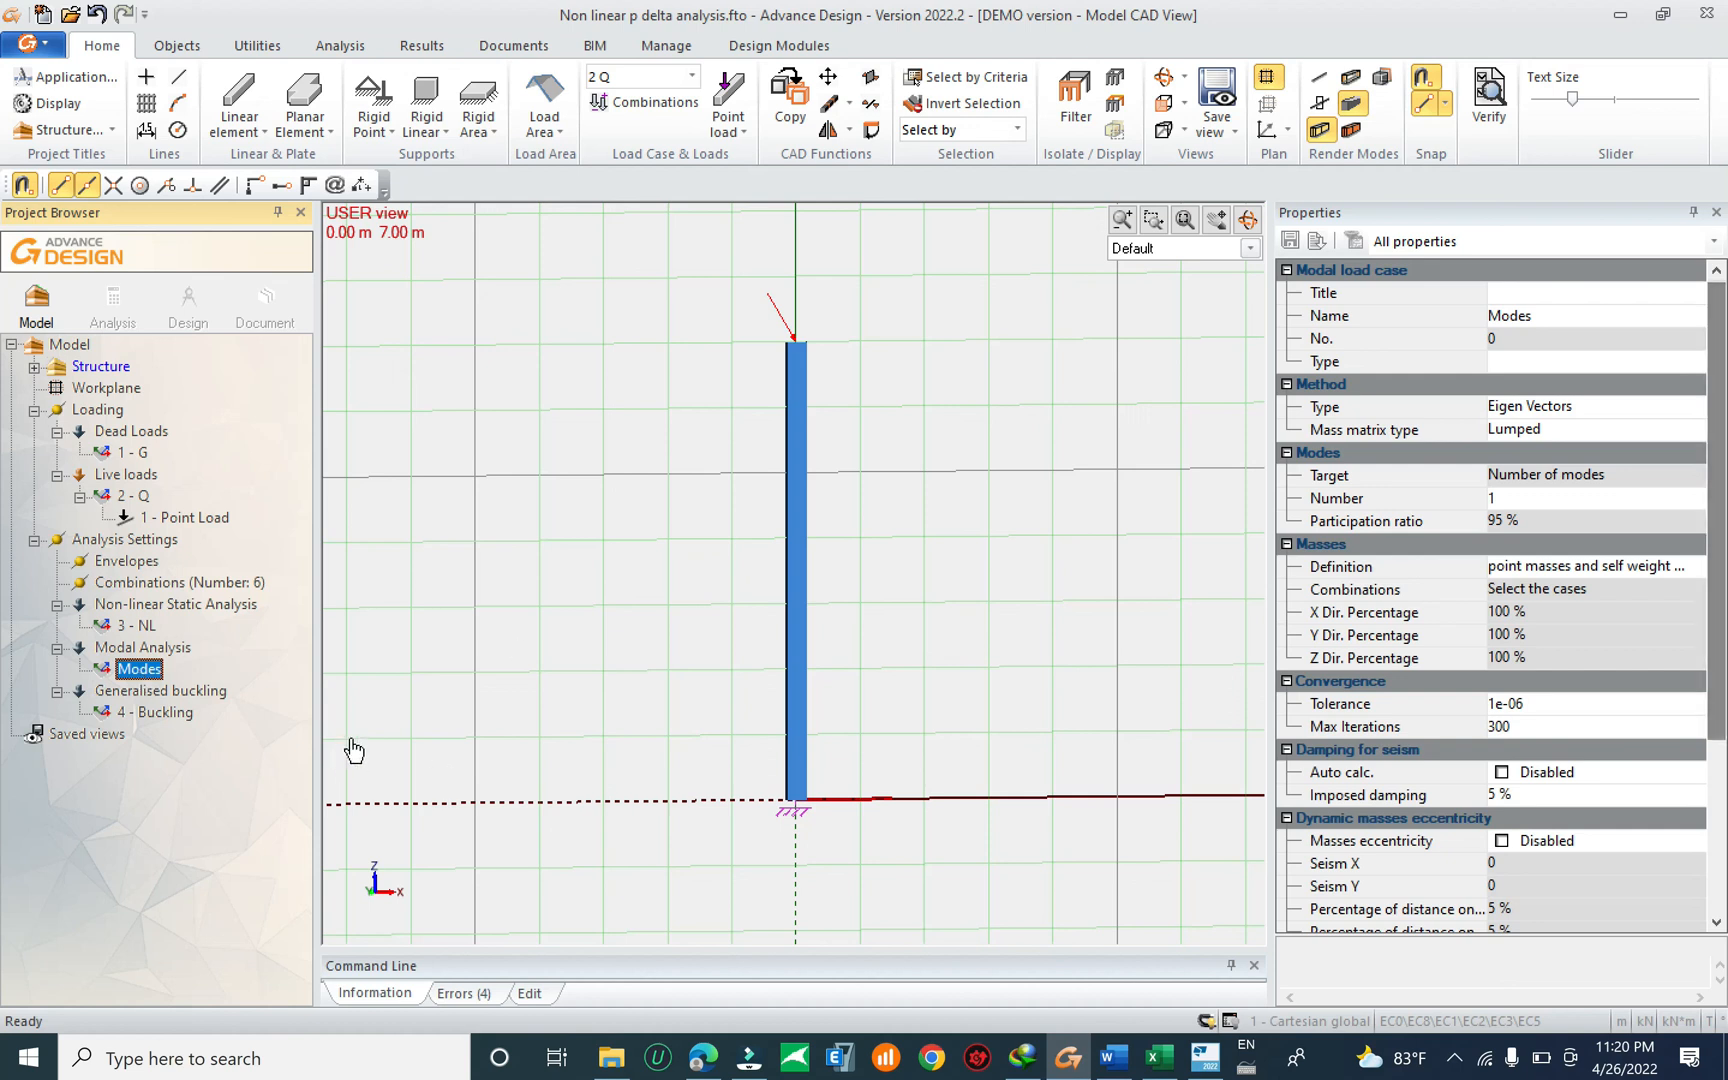
{"action": "left_click", "coordinate": [122, 543]}
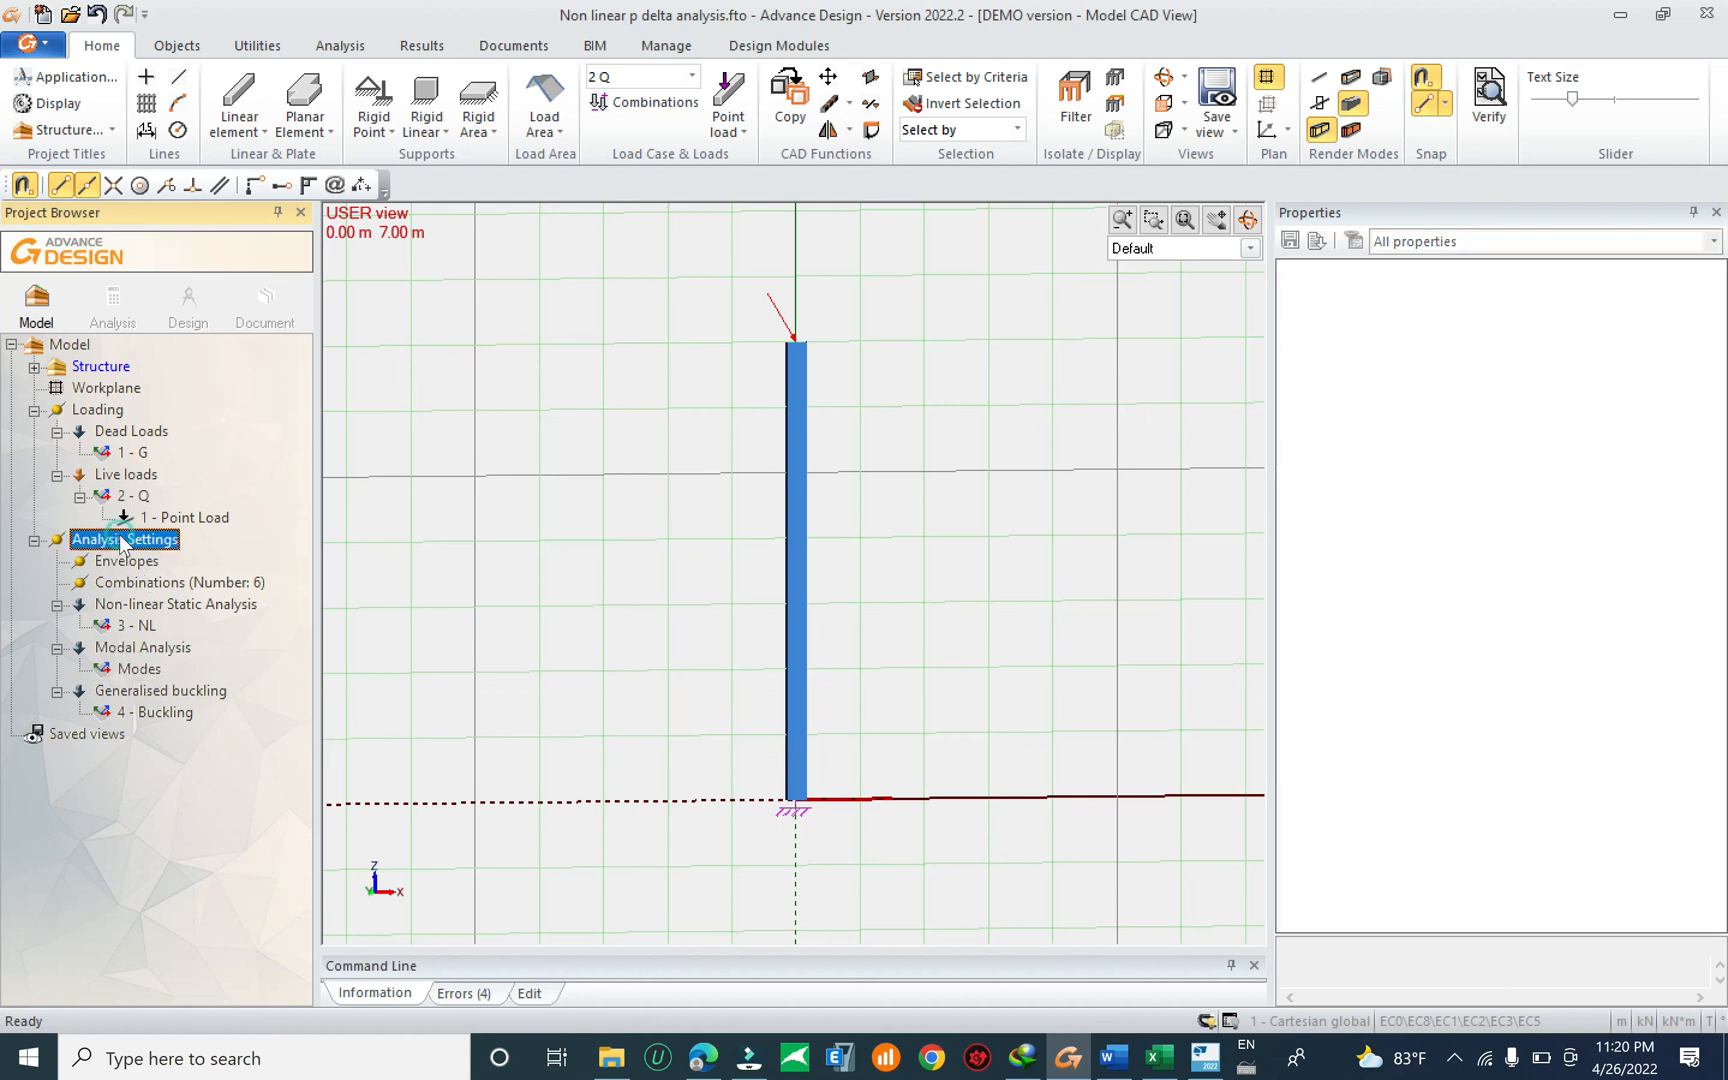
{"action": "right_click", "coordinate": [122, 541]}
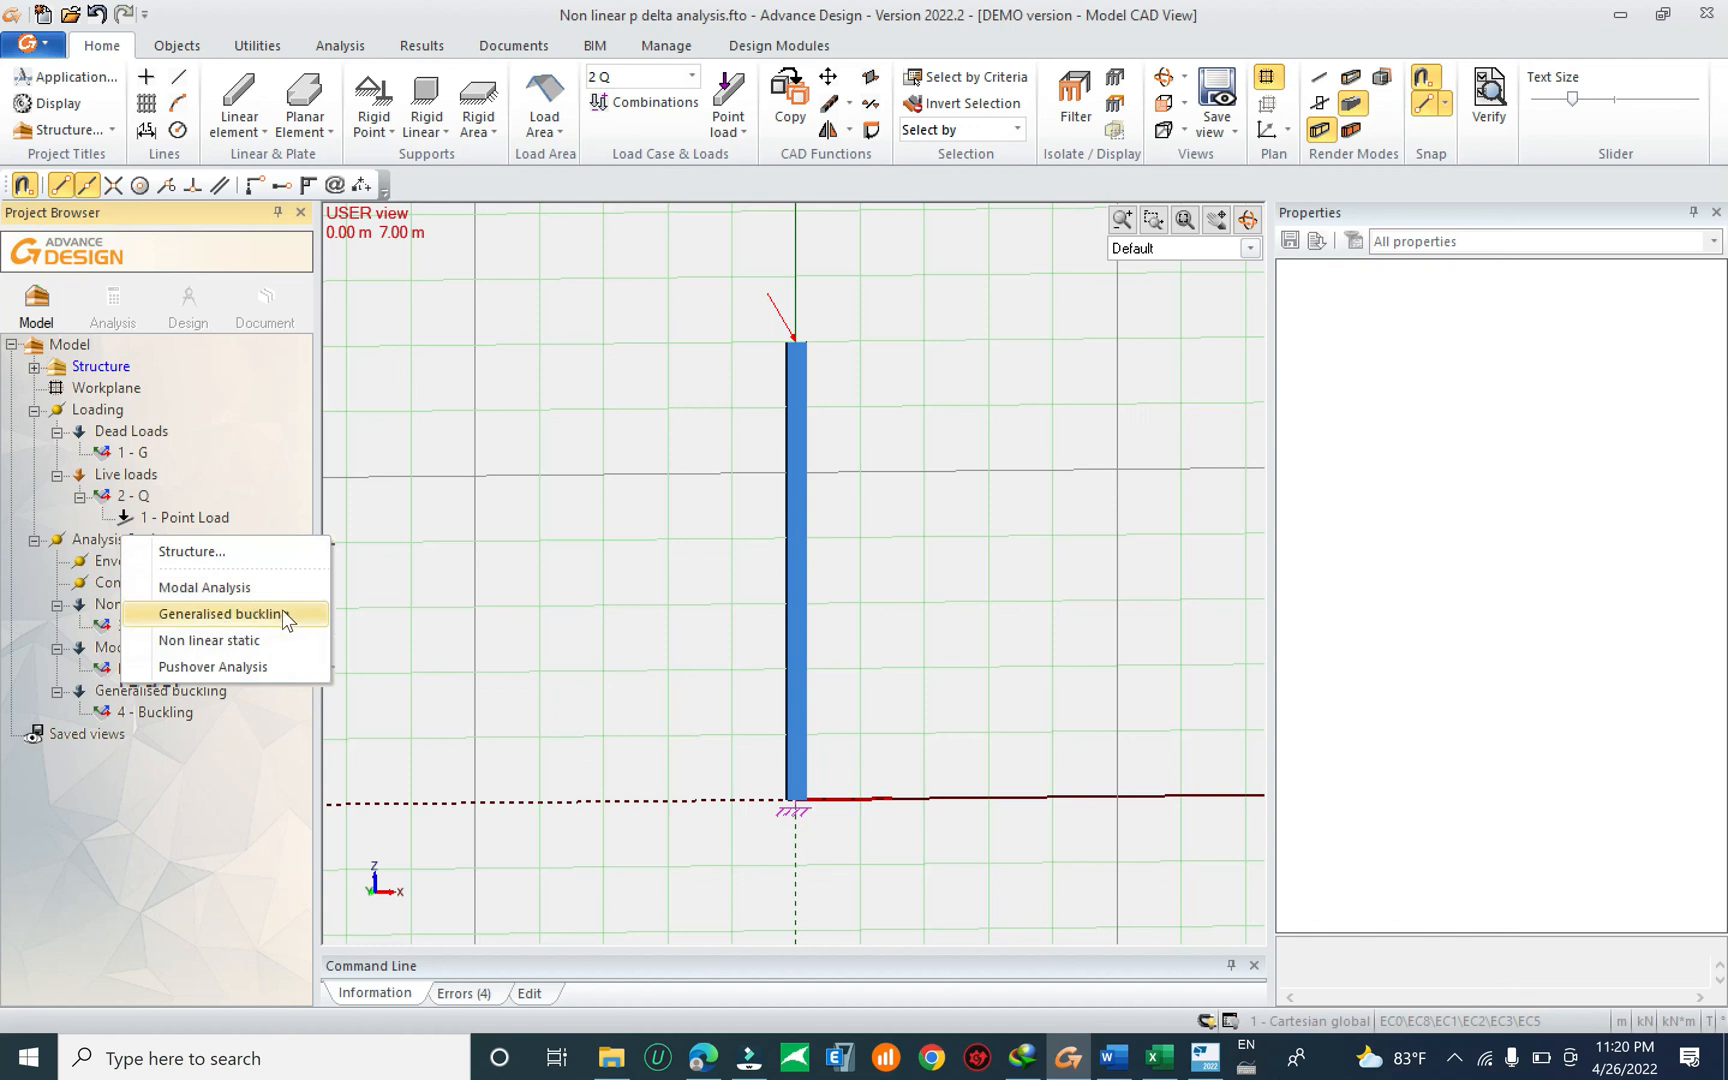
{"action": "left_click", "coordinate": [154, 678]}
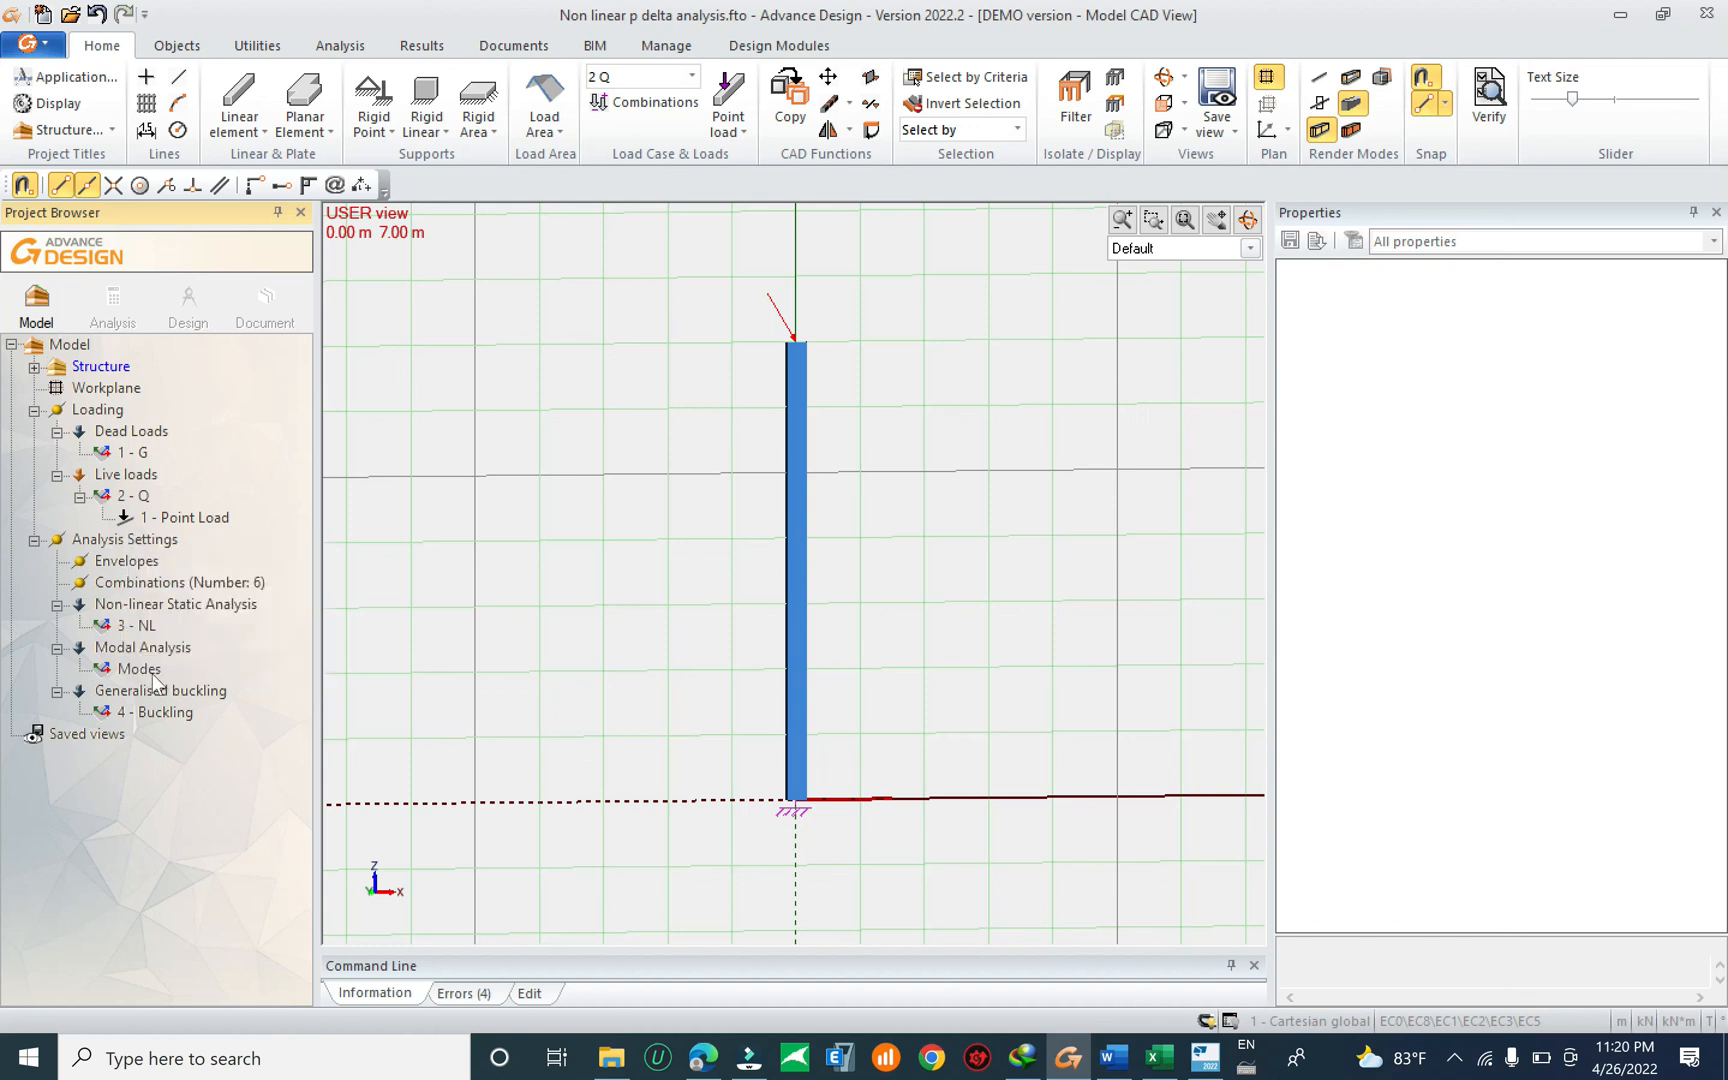
{"action": "left_click", "coordinate": [140, 669]}
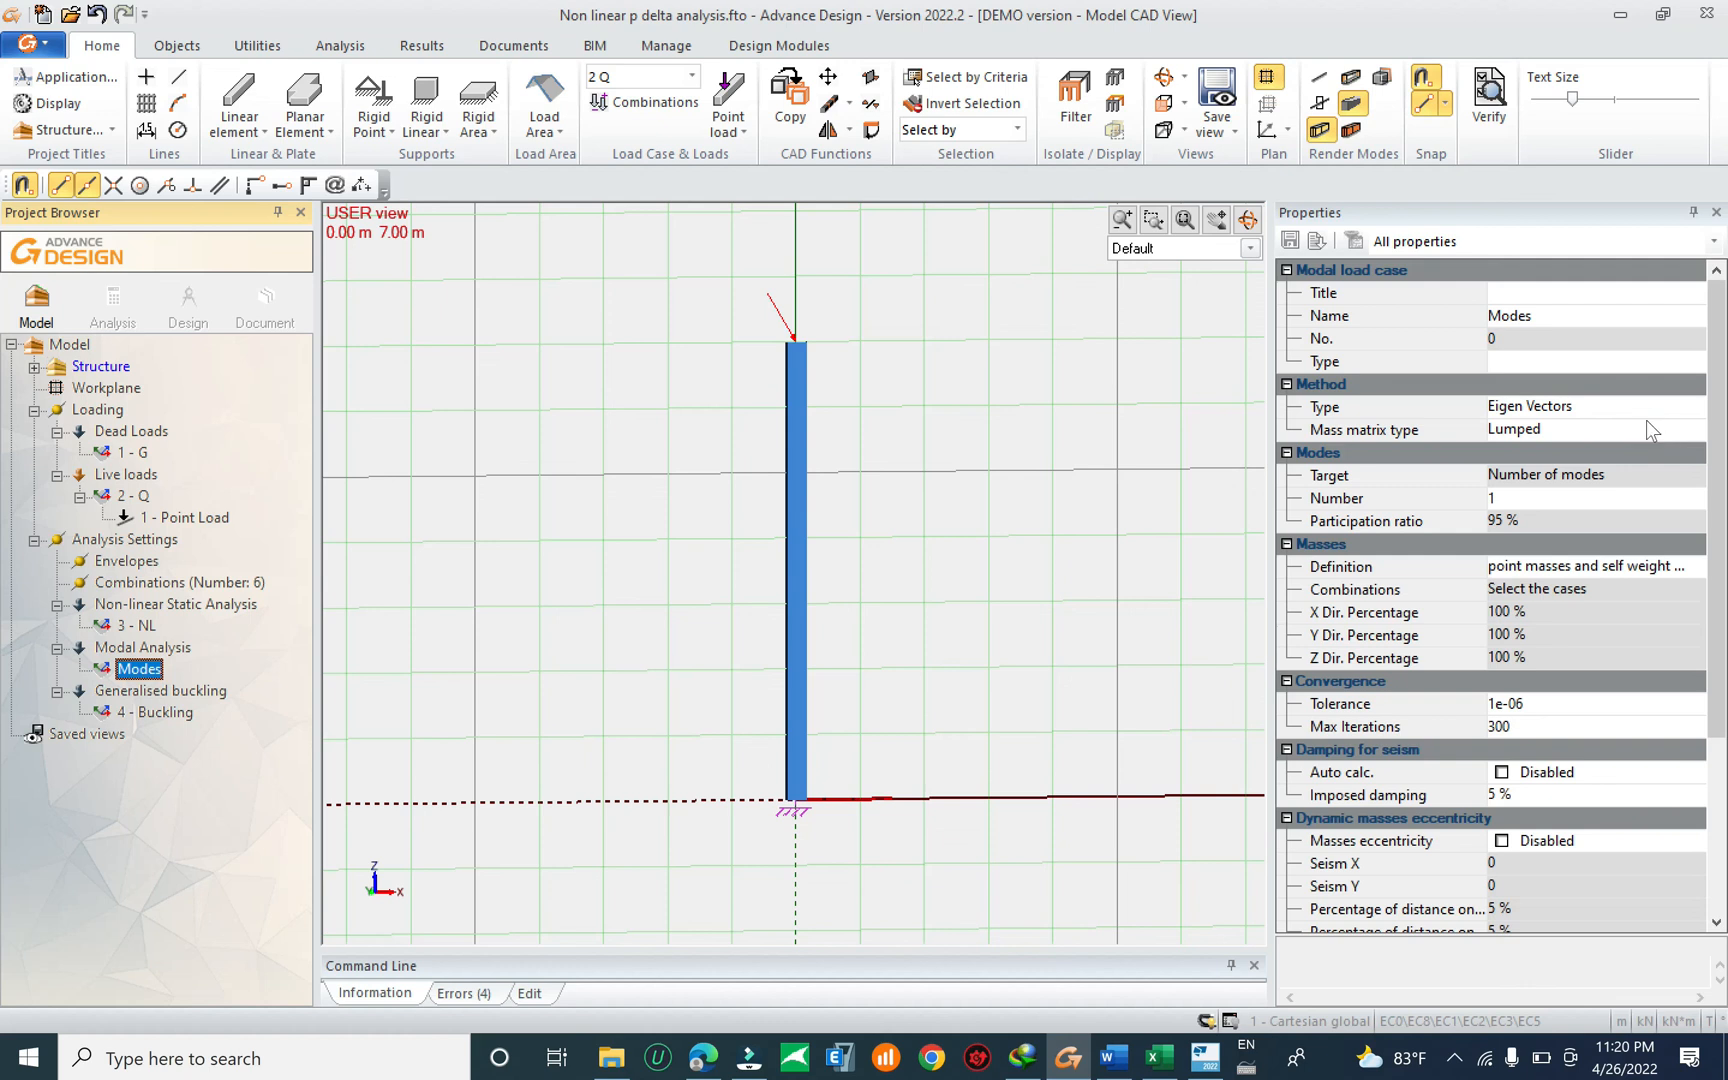
{"action": "left_click", "coordinate": [1695, 408]}
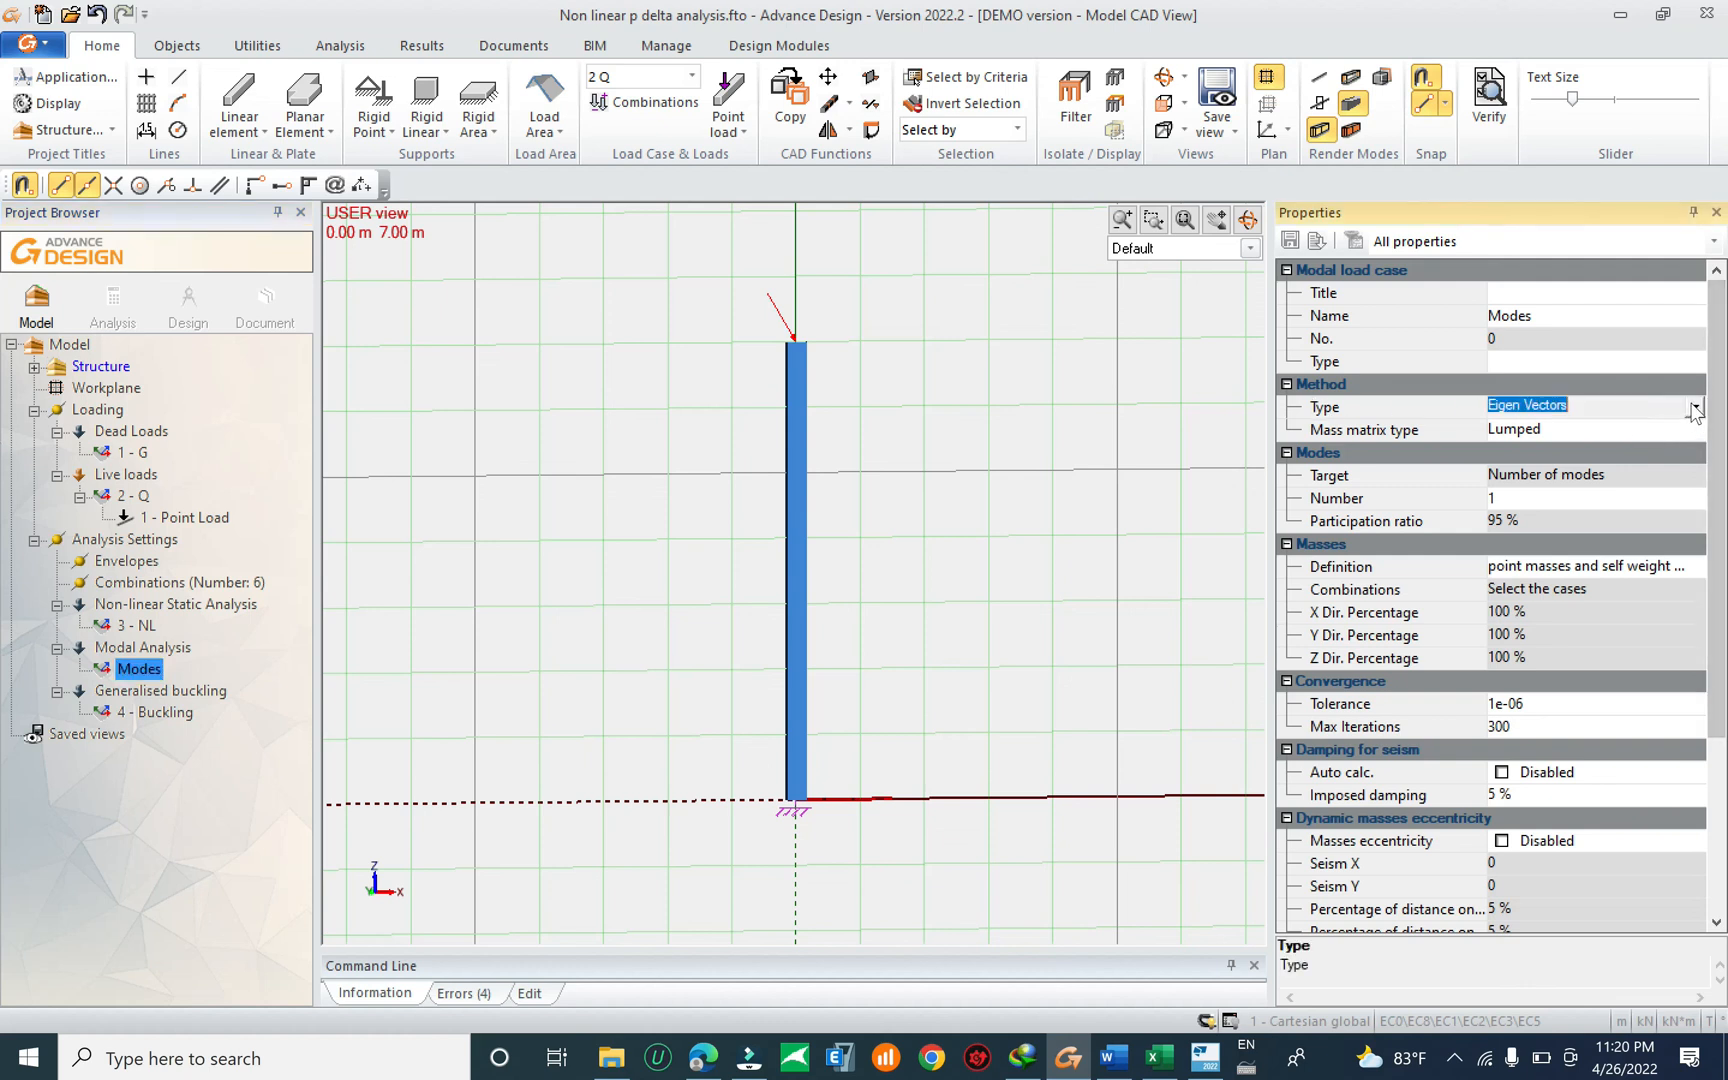
{"action": "left_click", "coordinate": [1695, 406]}
{"action": "left_click", "coordinate": [1695, 408]}
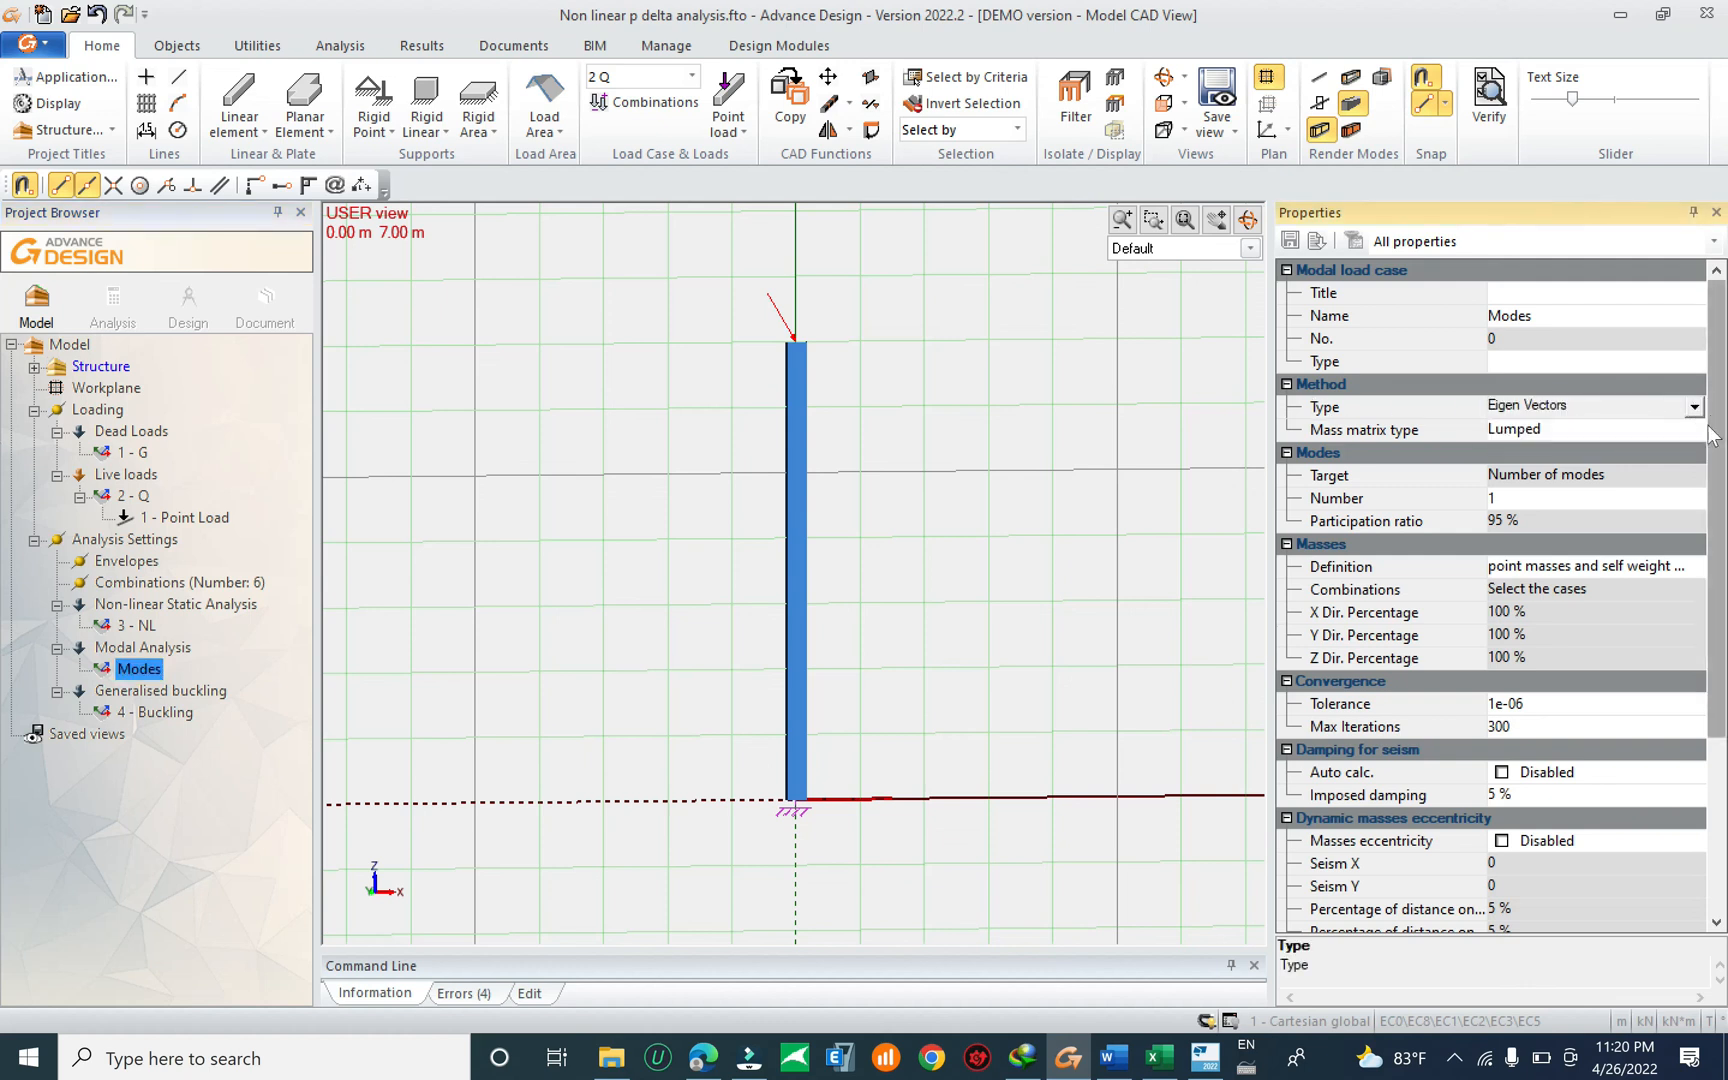
{"action": "scroll", "coordinate": [1722, 493], "scroll_direction": "down", "scroll_amount": 1}
{"action": "scroll", "coordinate": [1722, 490], "scroll_direction": "down", "scroll_amount": 5}
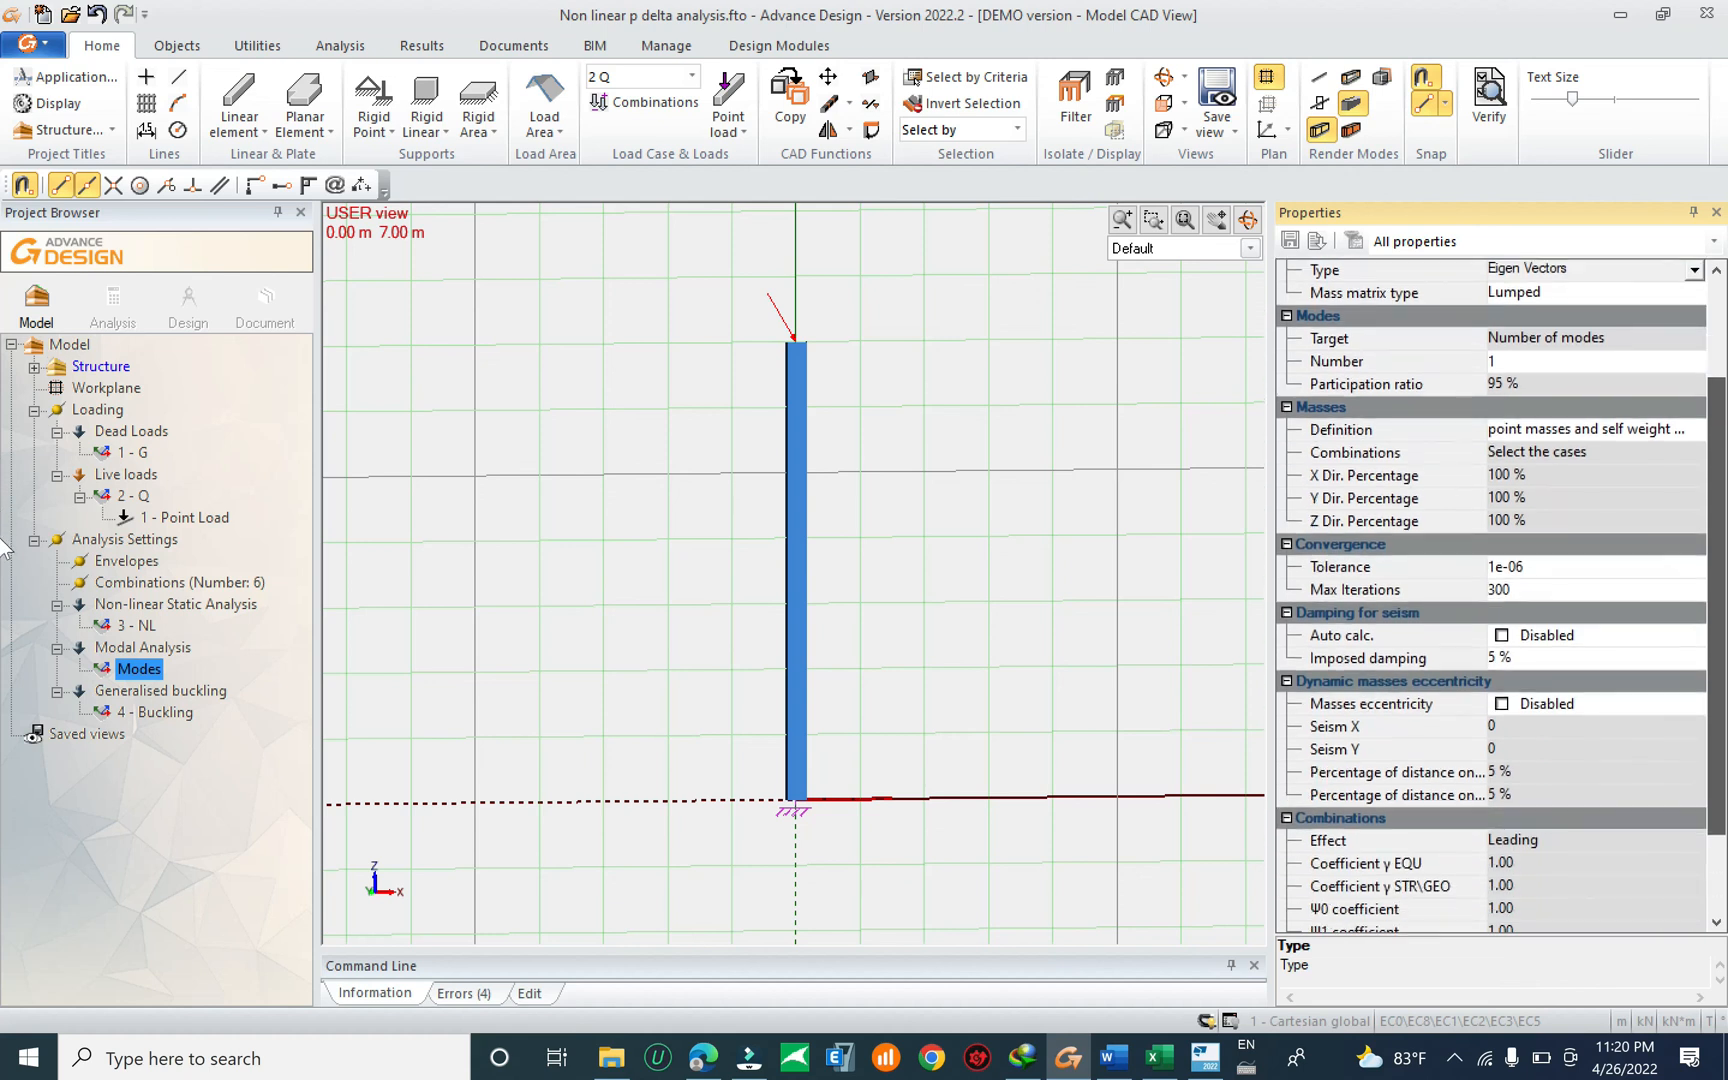
{"action": "scroll", "coordinate": [1665, 616], "scroll_direction": "down", "scroll_amount": 1}
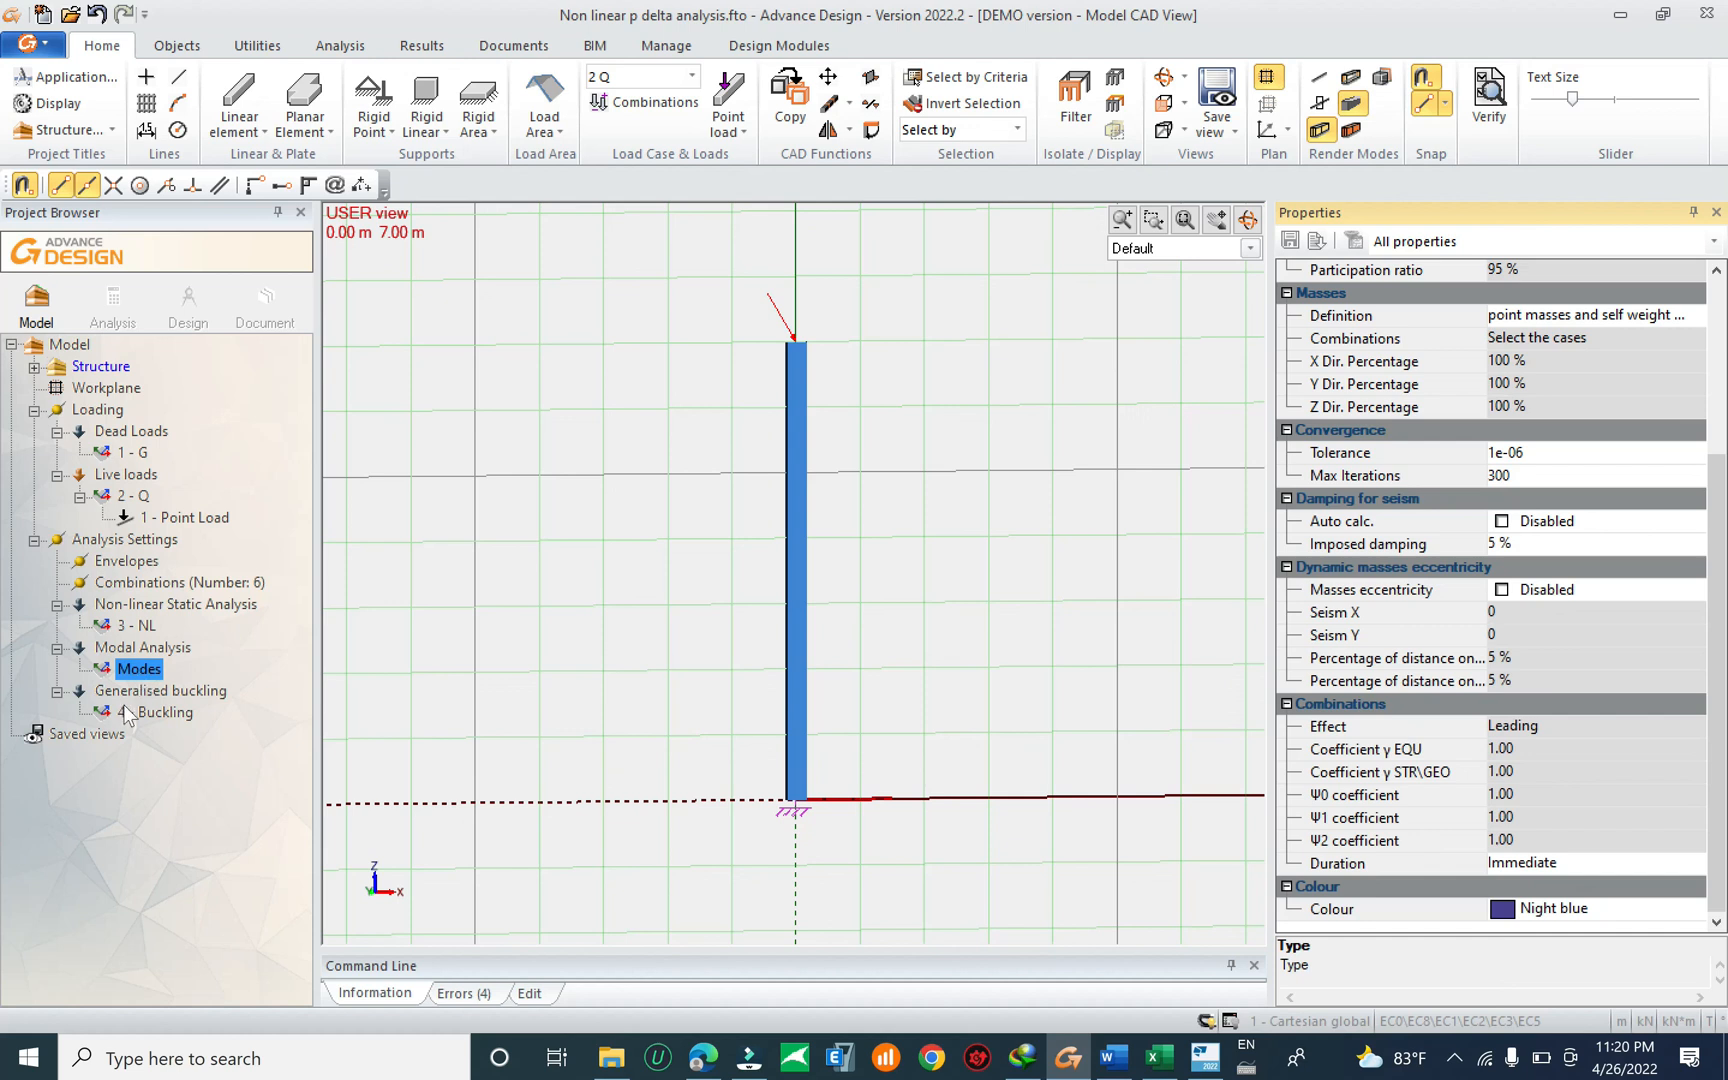
Examine the Buckling case's properties under Generalised buckling and the analysis types available in Analysis Settings.
{"action": "left_click", "coordinate": [141, 606]}
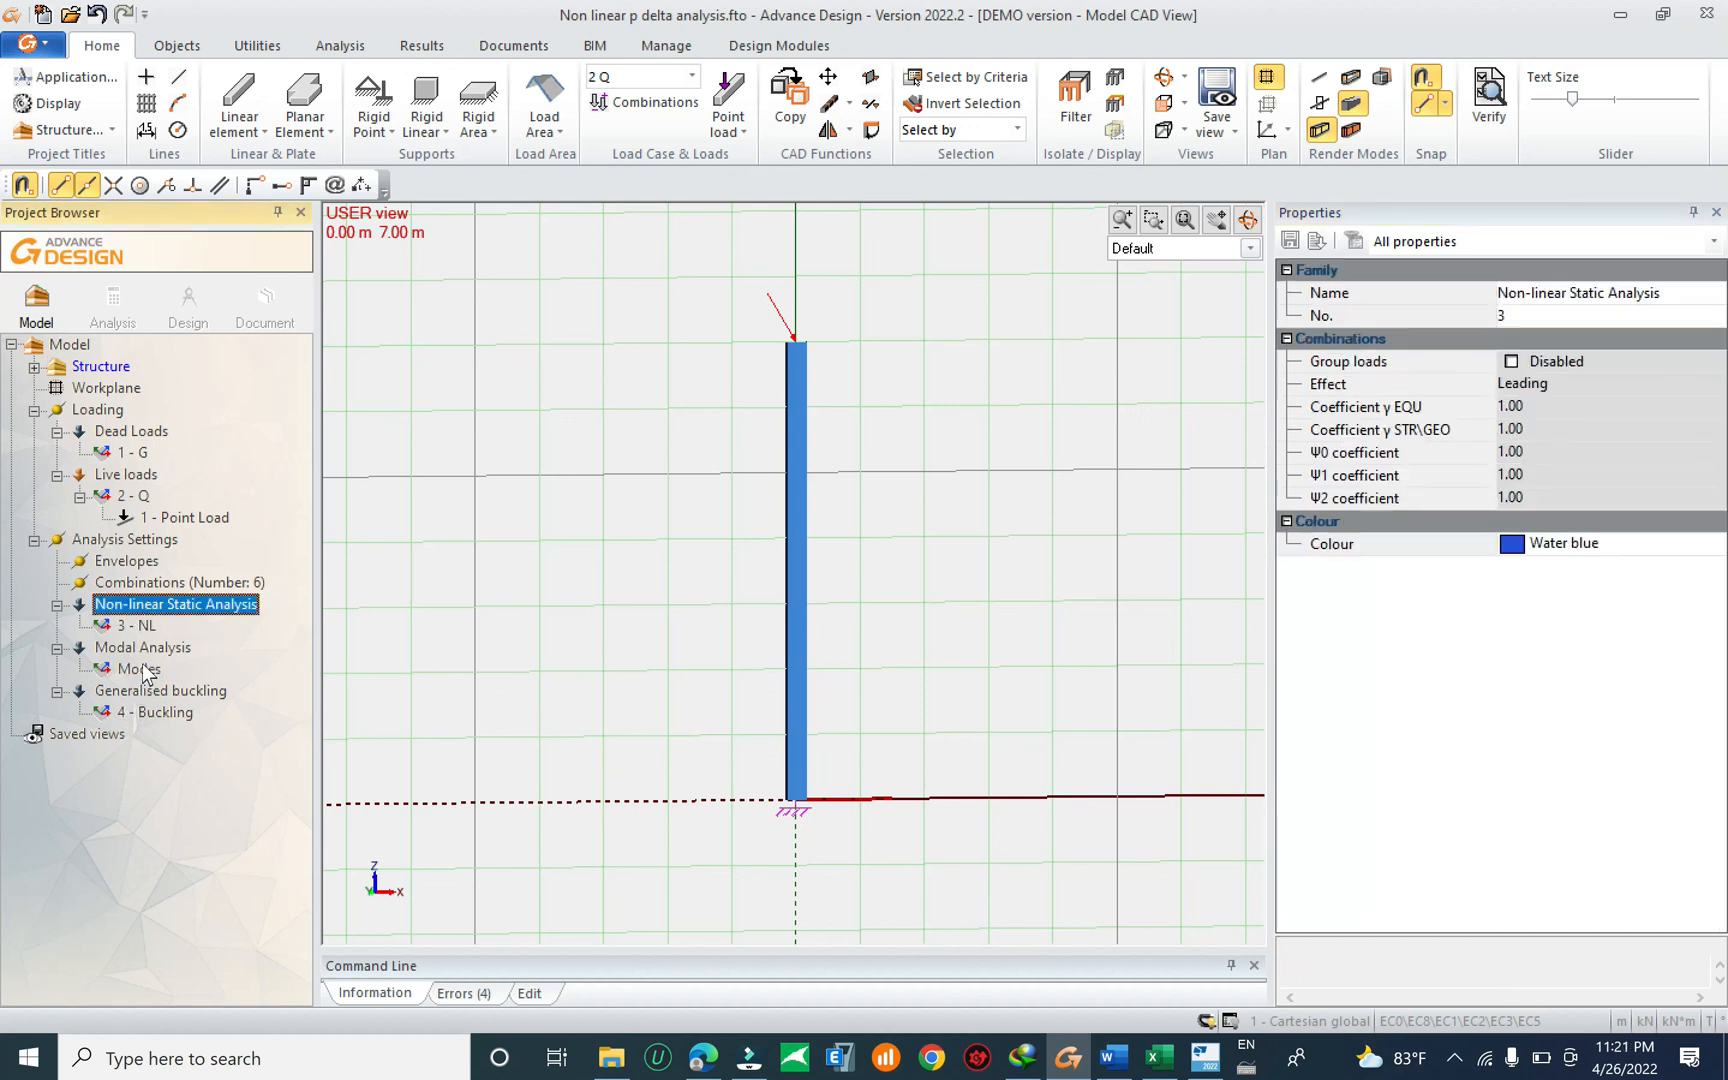
{"action": "left_click", "coordinate": [160, 714]}
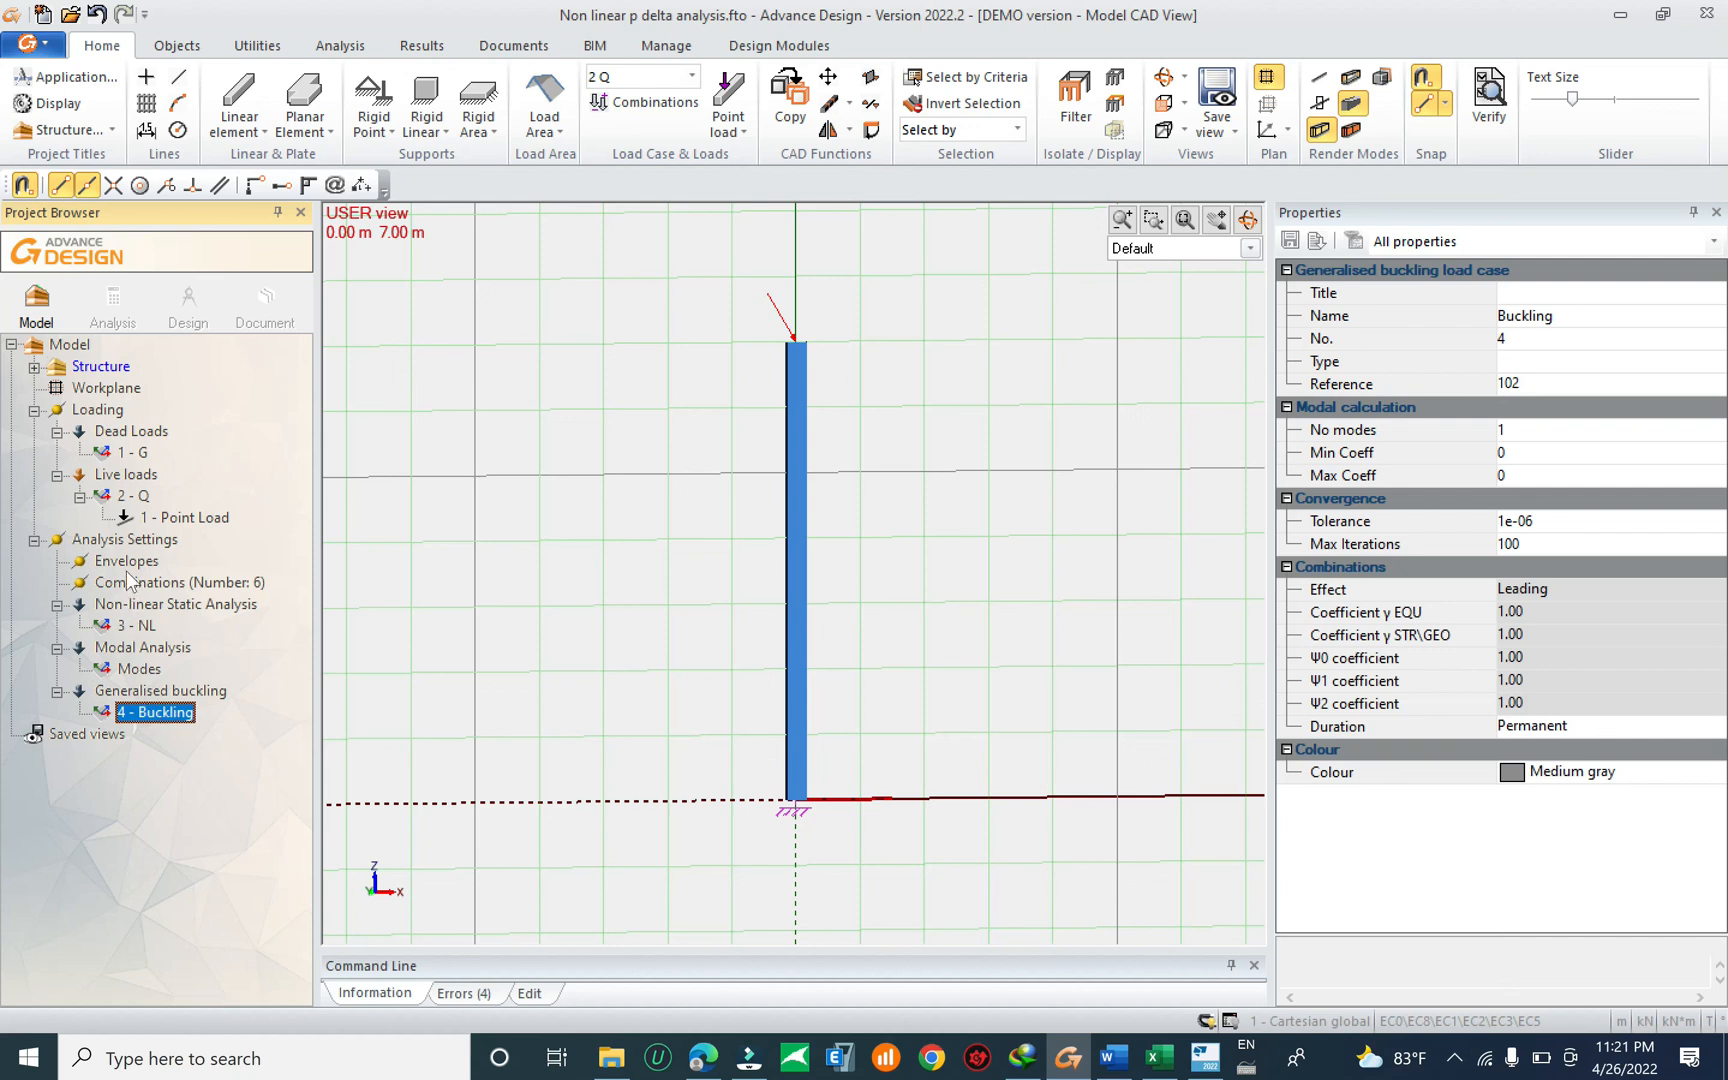
{"action": "left_click", "coordinate": [121, 539]}
{"action": "right_click", "coordinate": [121, 539]}
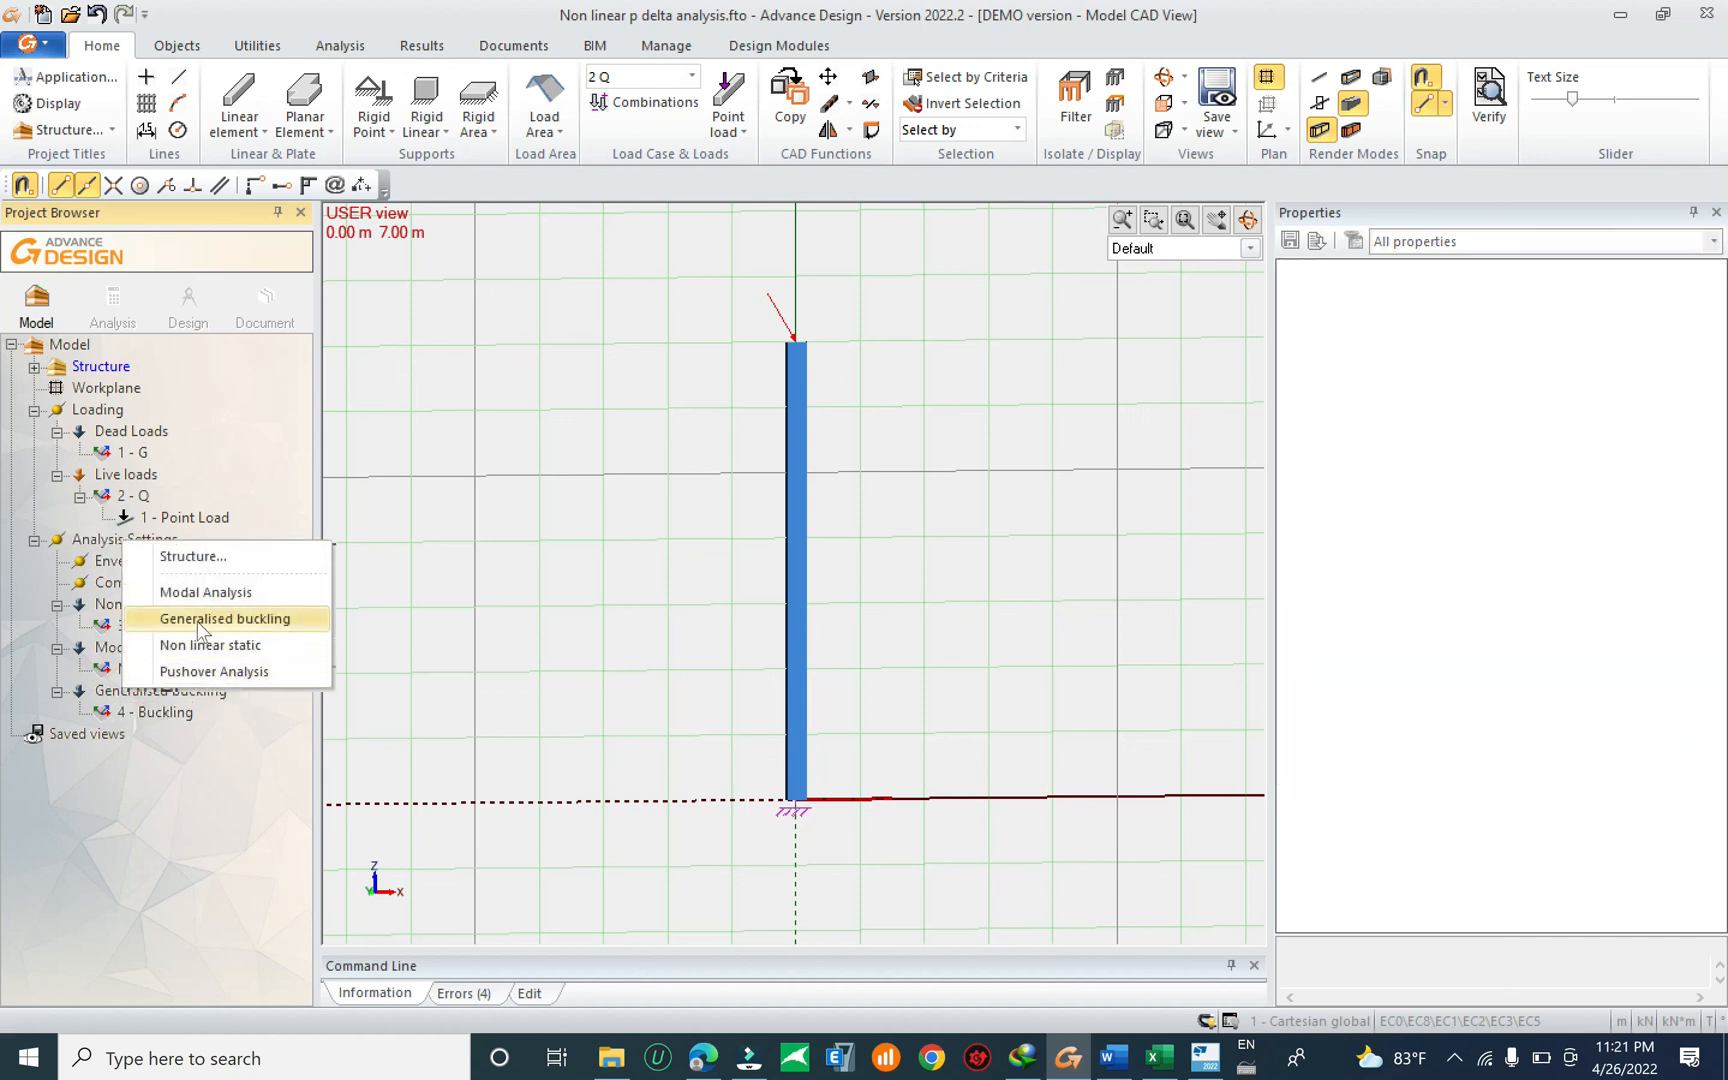
{"action": "left_click", "coordinate": [140, 714]}
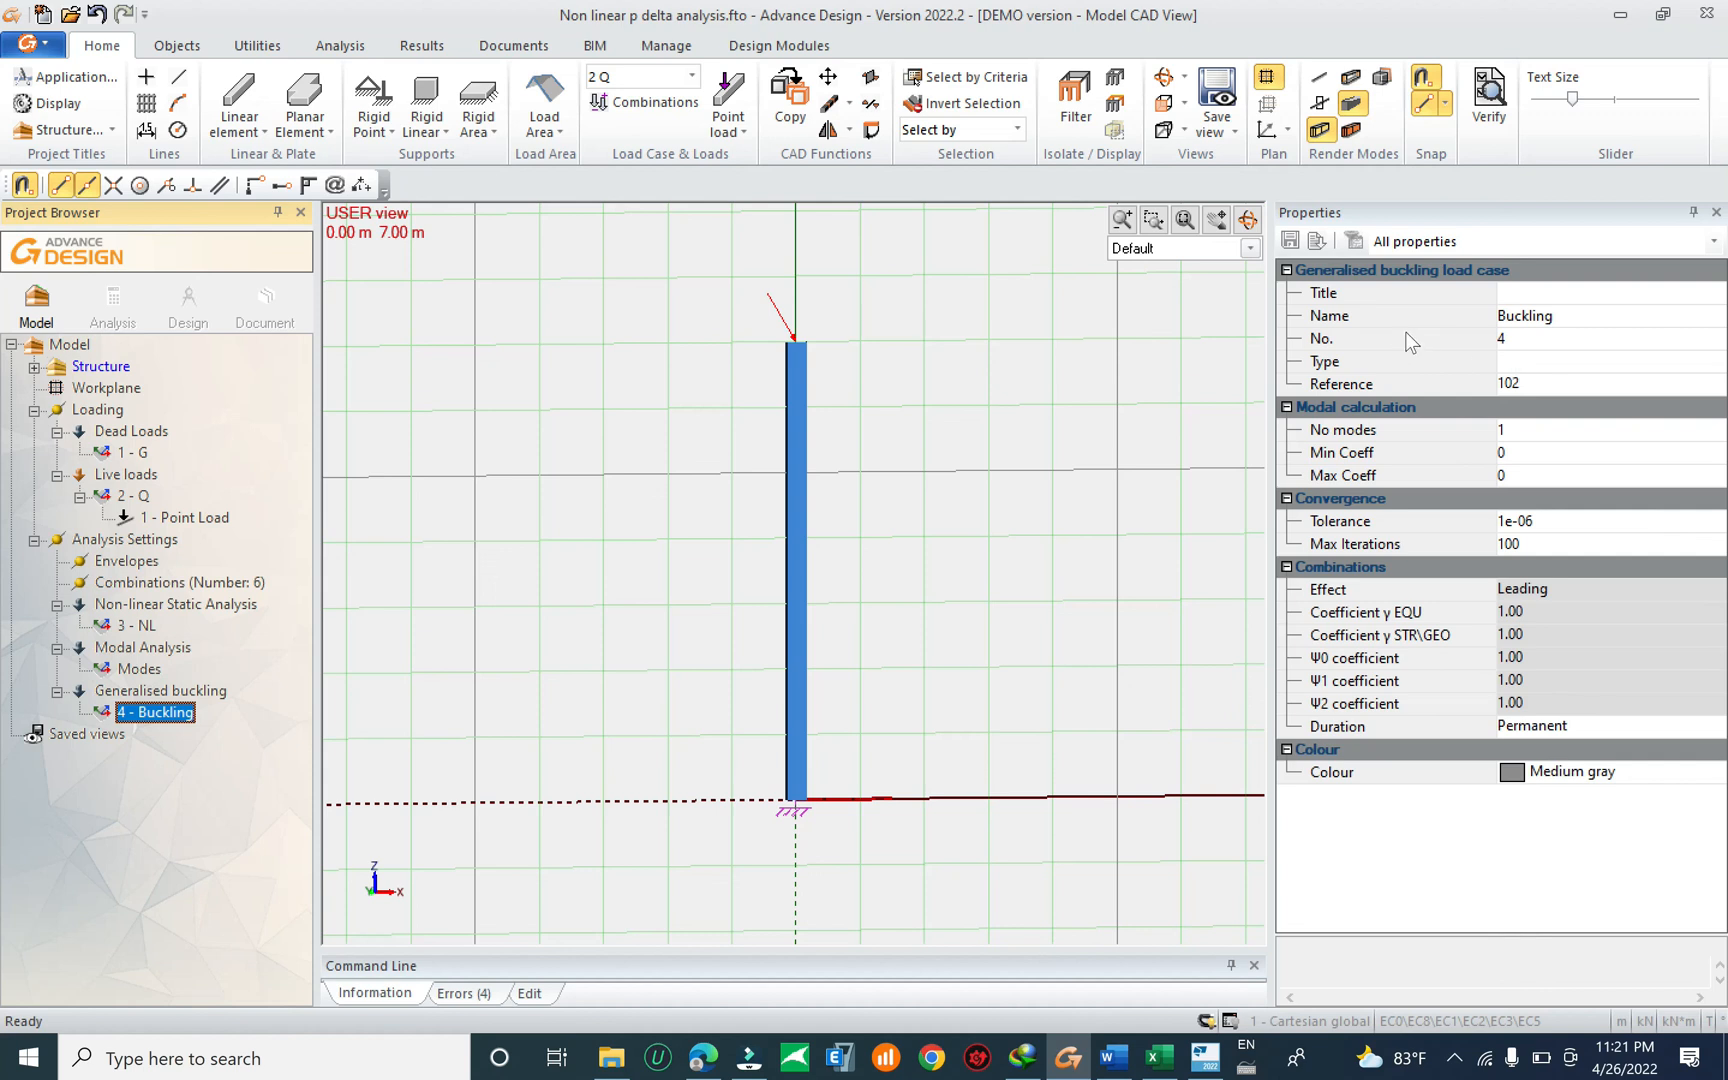
Choose combination 102 1.35x[1 G]+1.5x[2 Q] as the reference analysis of the Buckling case.
{"action": "left_click", "coordinate": [1540, 340]}
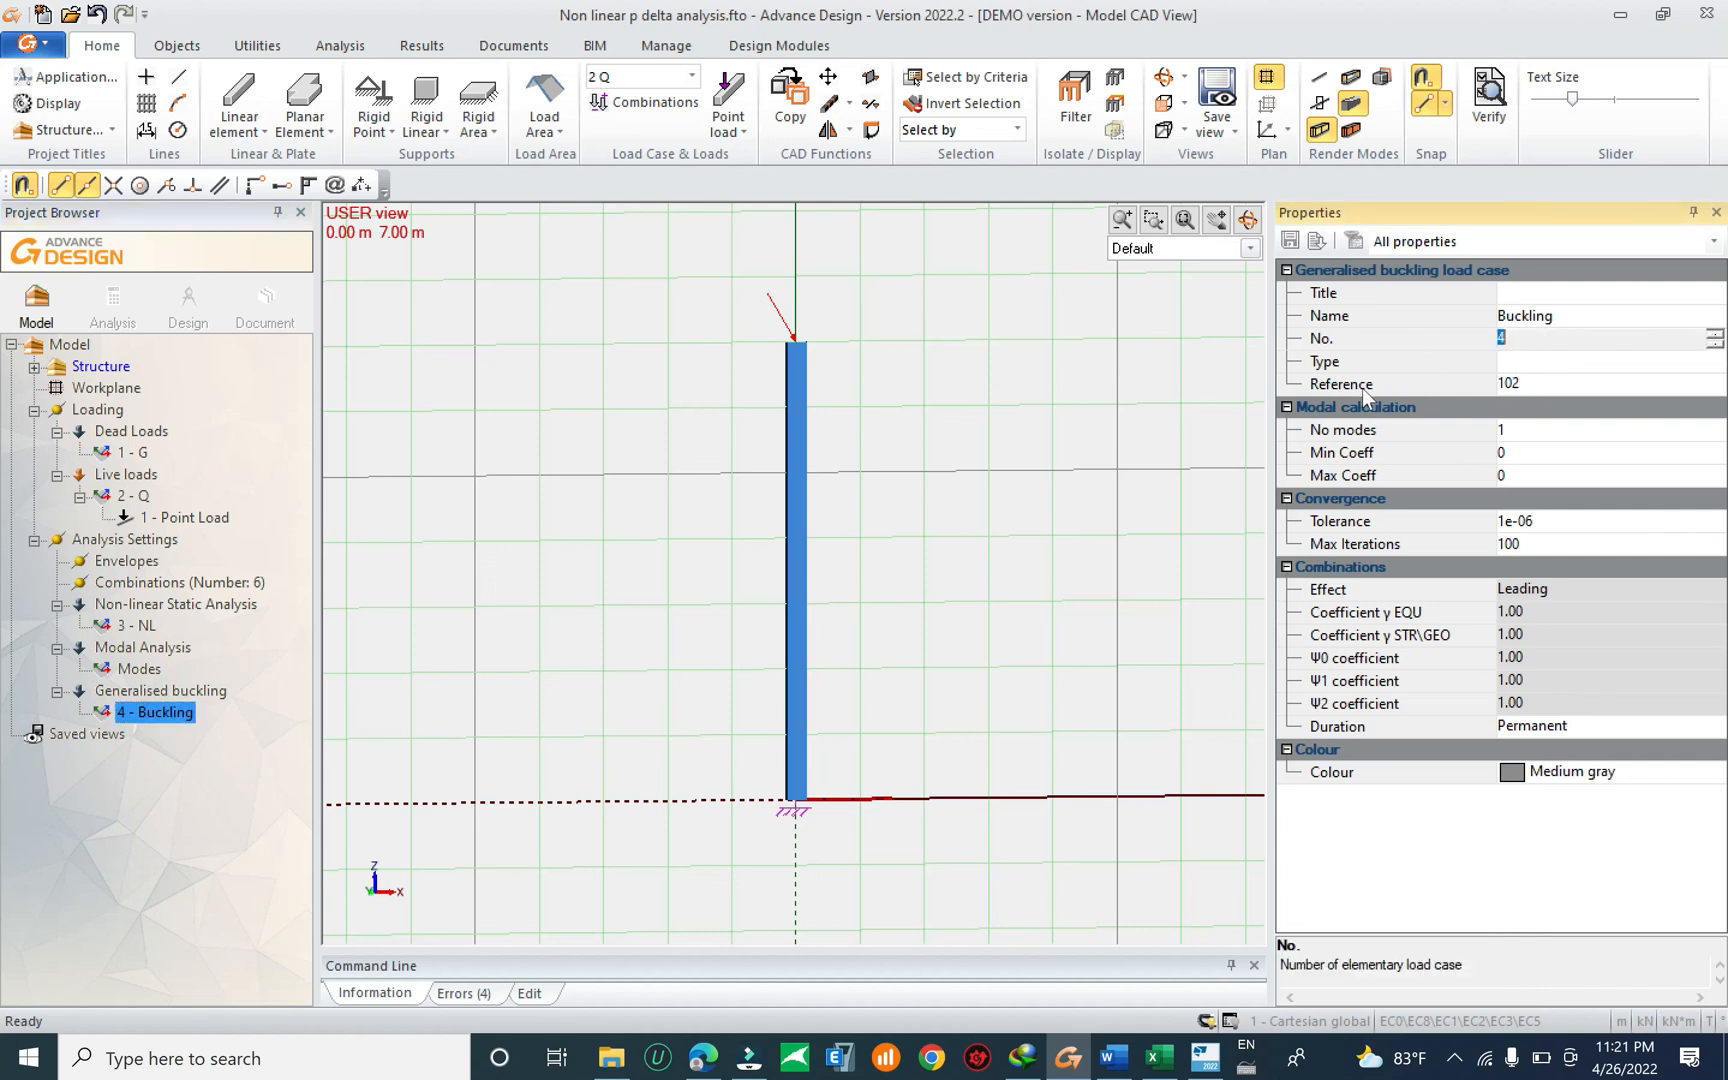
{"action": "left_click", "coordinate": [1554, 384]}
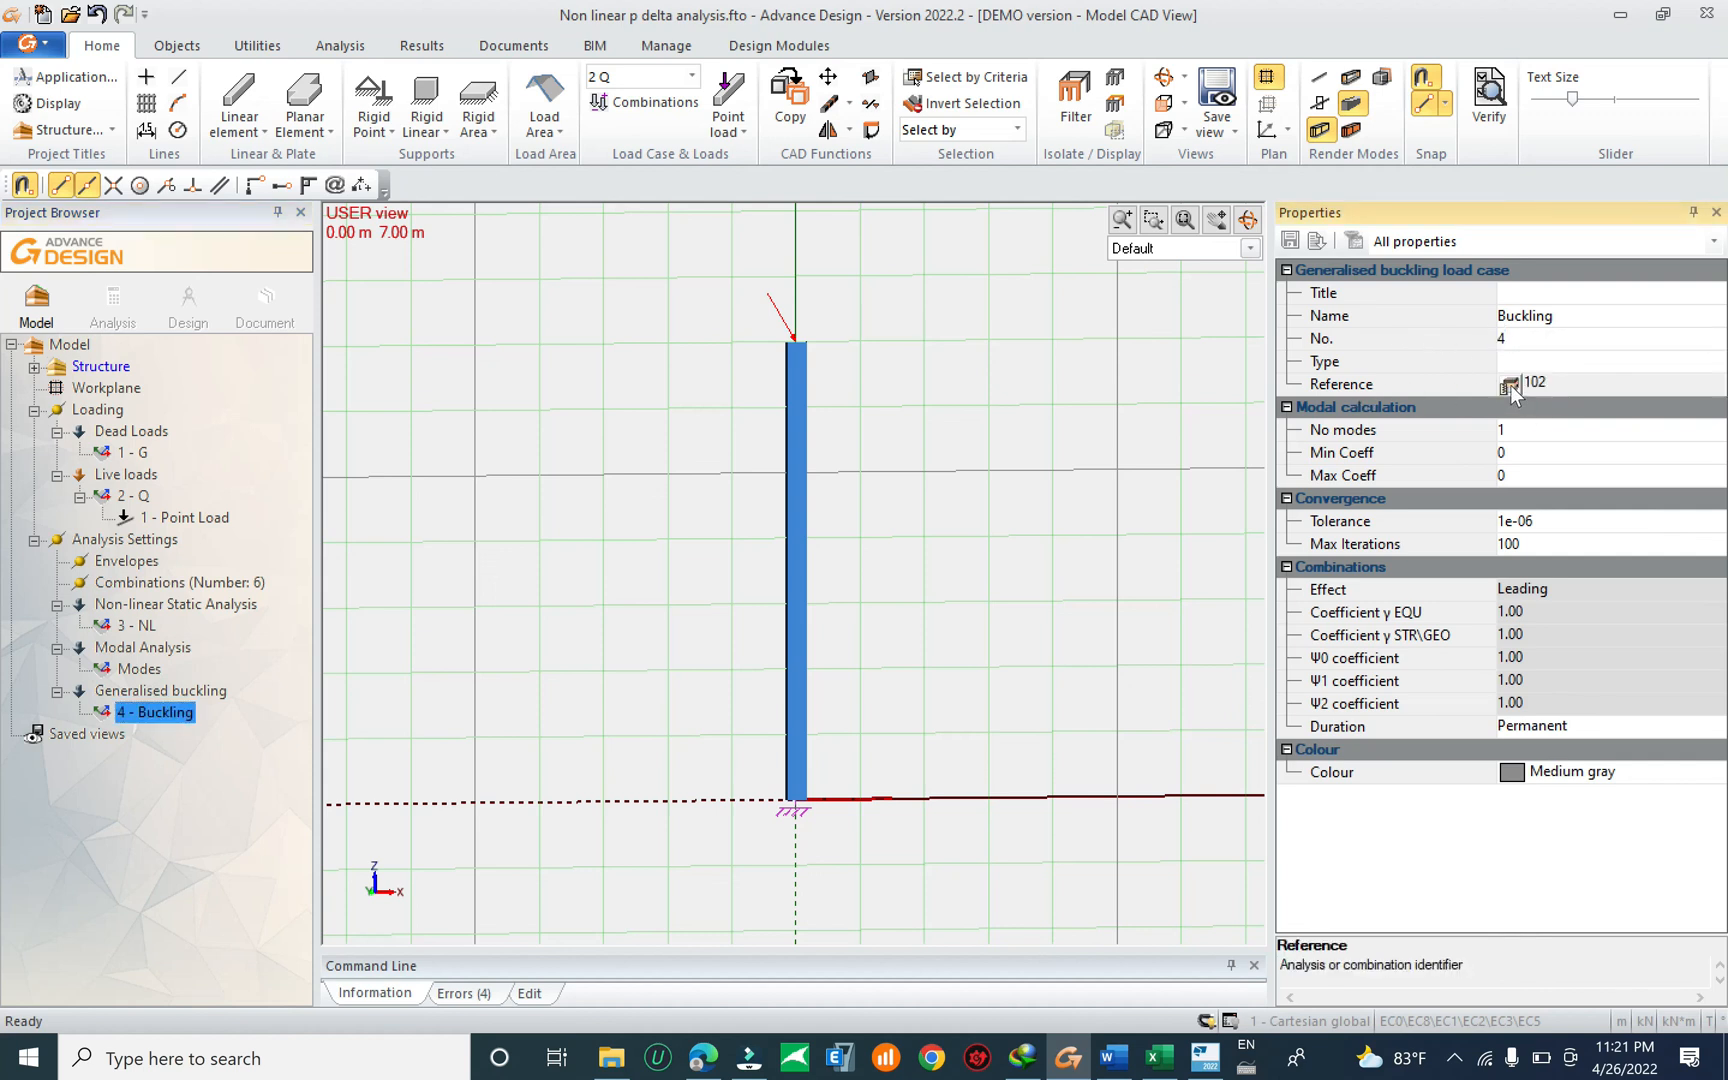
{"action": "left_click", "coordinate": [1509, 386]}
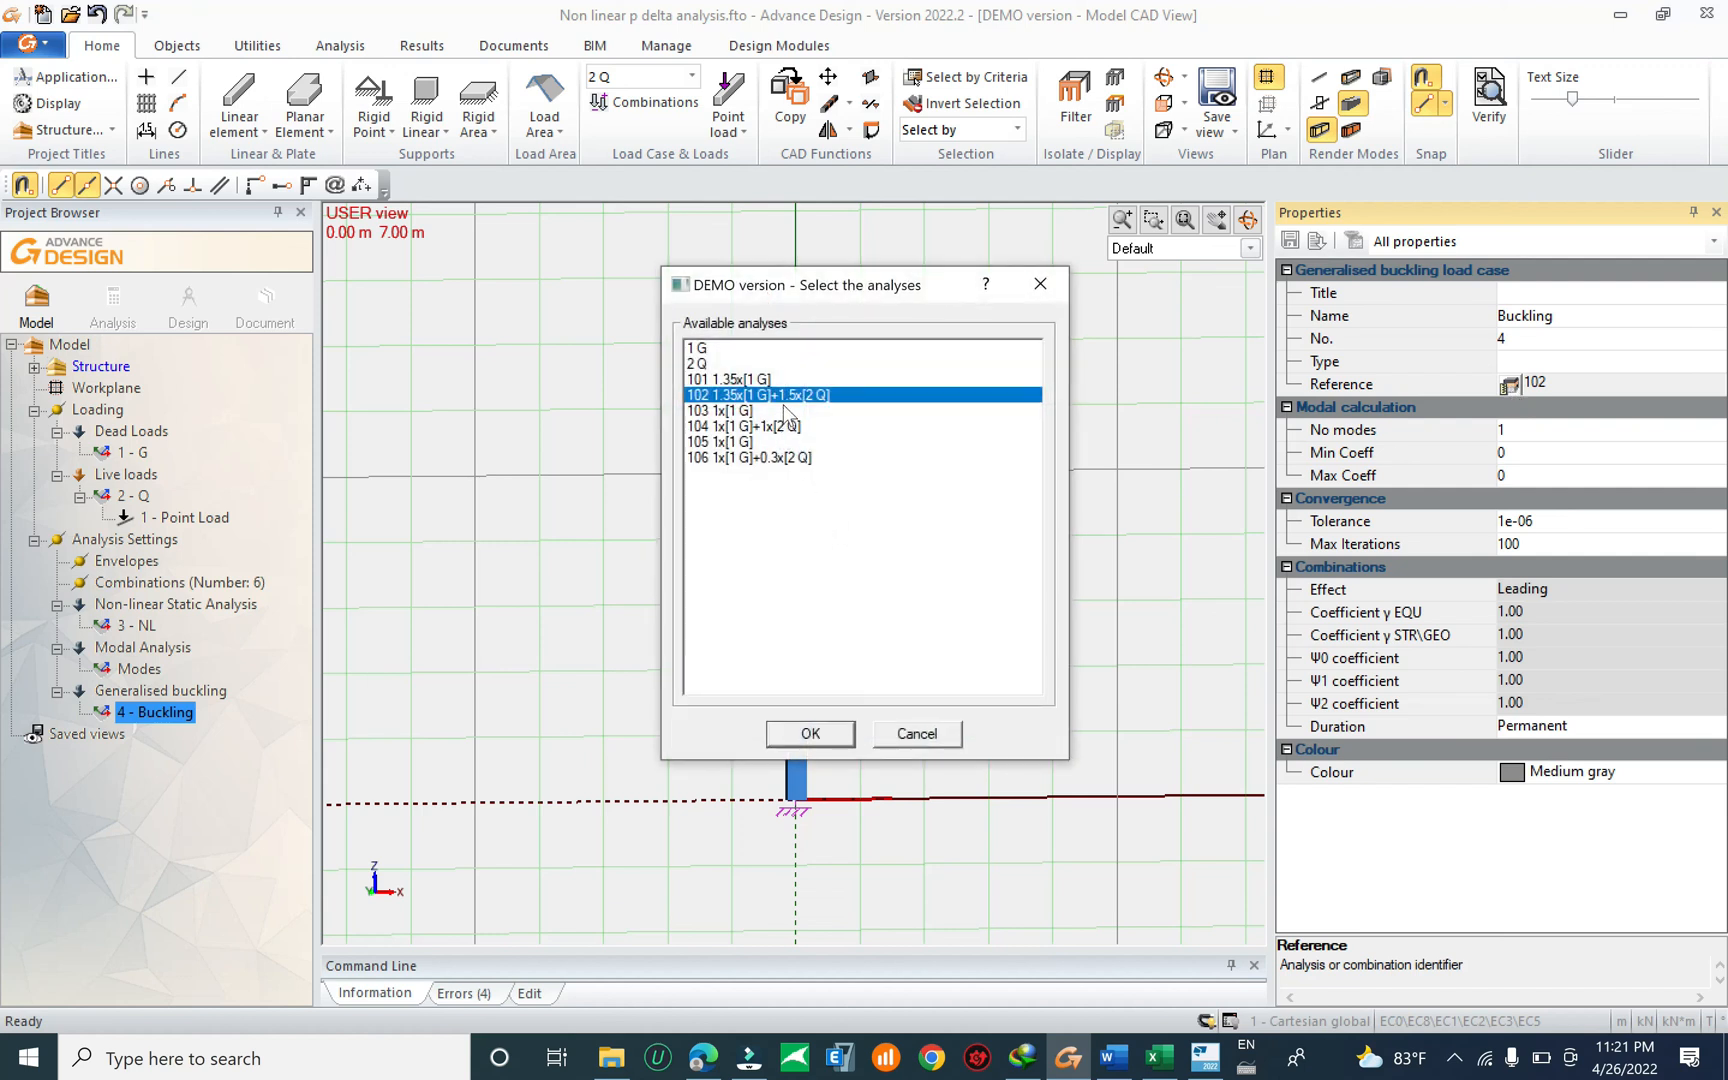
{"action": "left_click", "coordinate": [810, 735]}
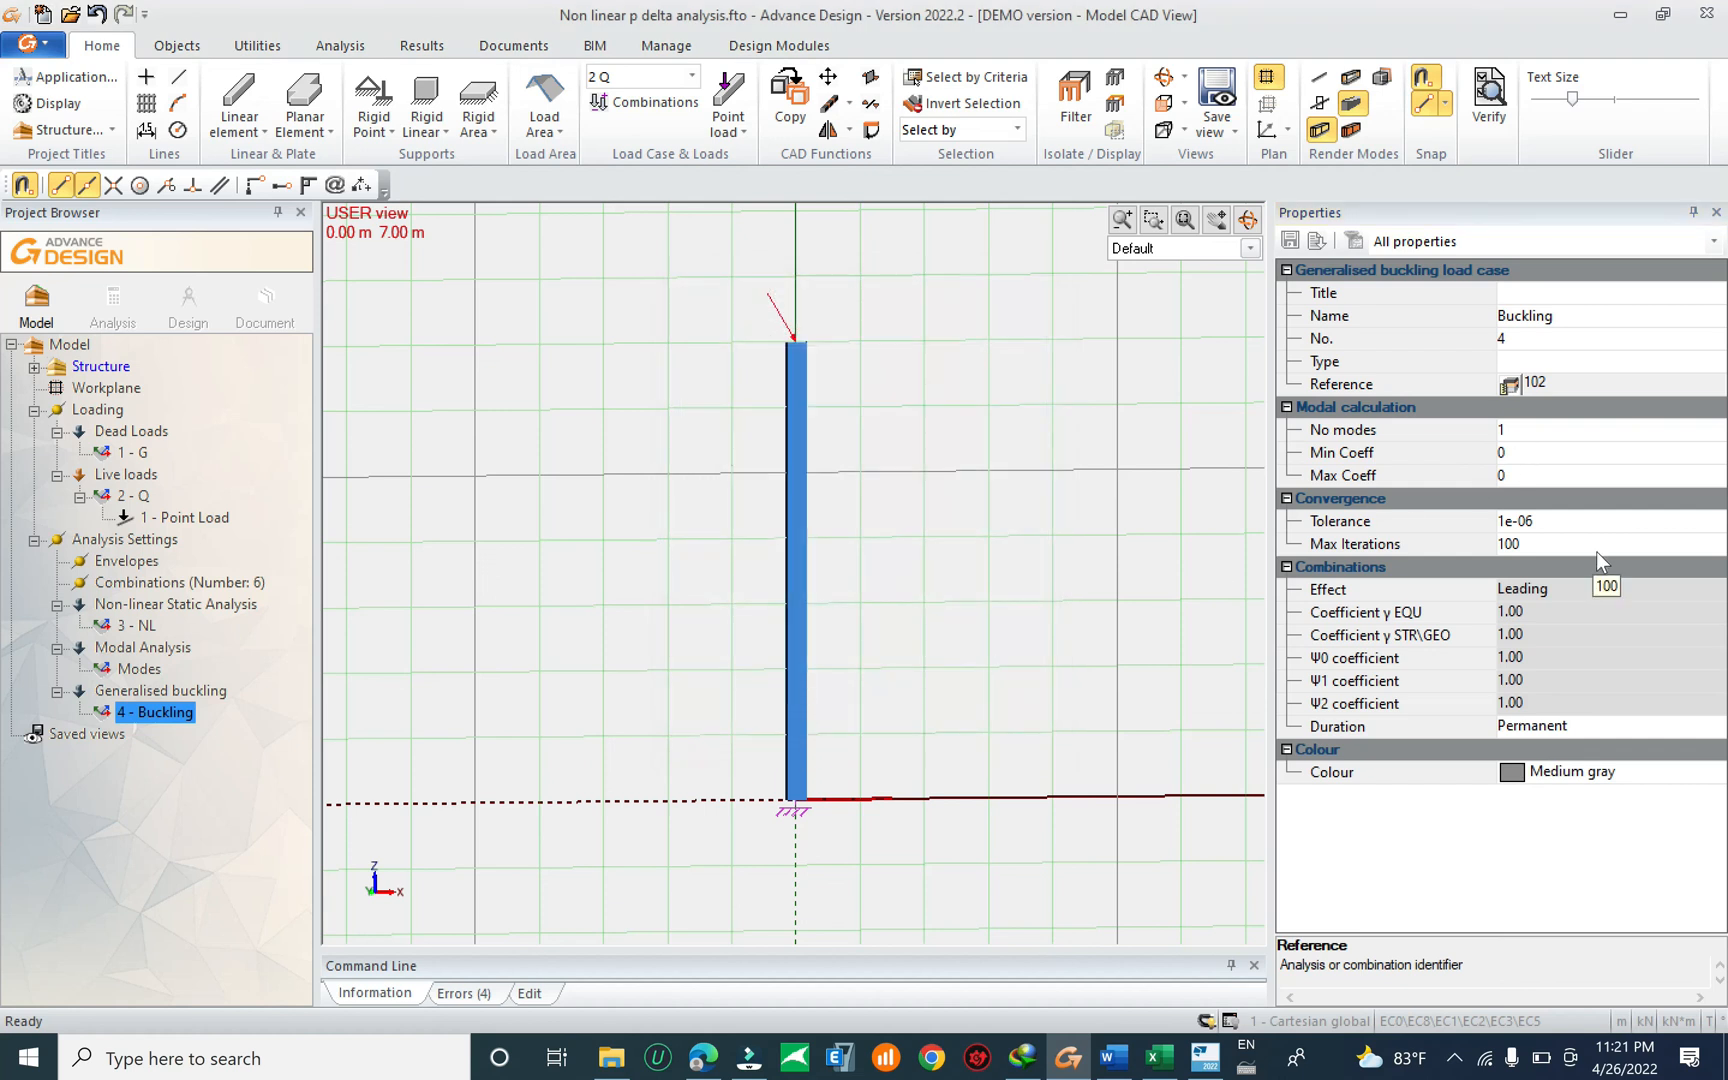
Review the load cases and combinations available as the Buckling case's reference, leaving the selection without applying a change.
{"action": "left_click", "coordinate": [1509, 386]}
{"action": "left_click", "coordinate": [765, 426]}
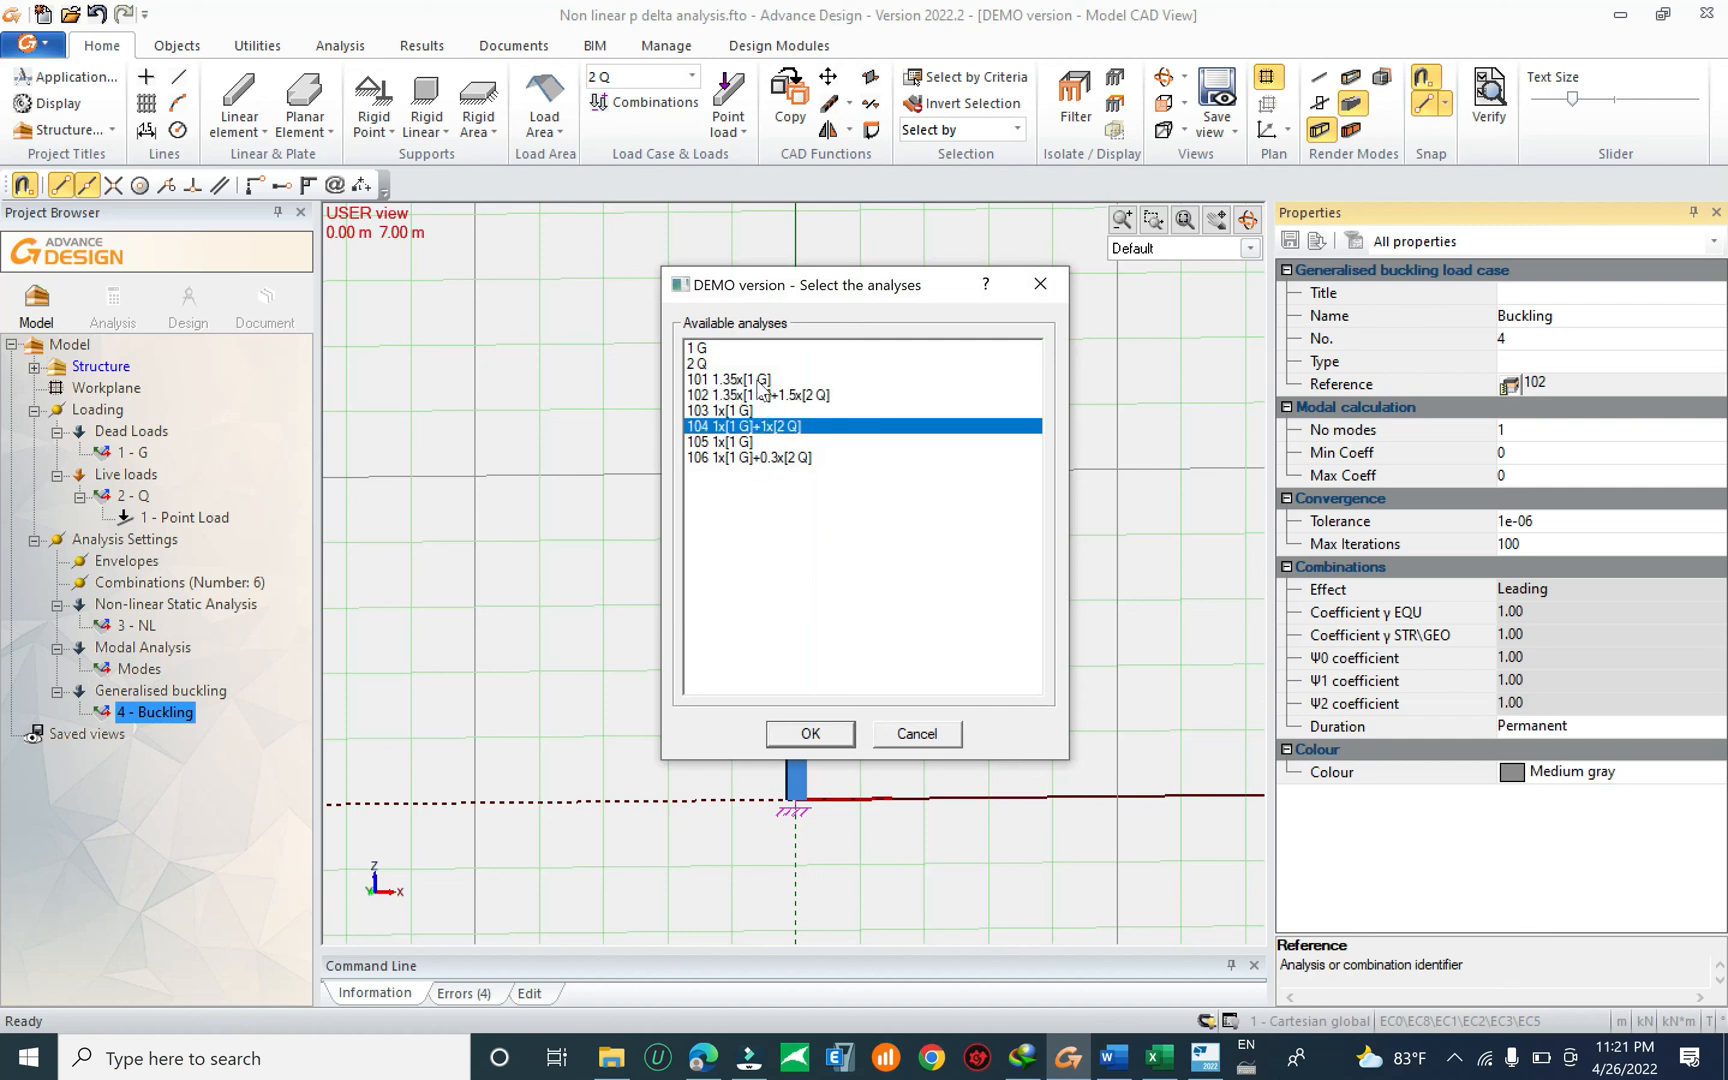
{"action": "left_click", "coordinate": [757, 380]}
{"action": "left_click", "coordinate": [758, 363]}
{"action": "left_click", "coordinate": [744, 350]}
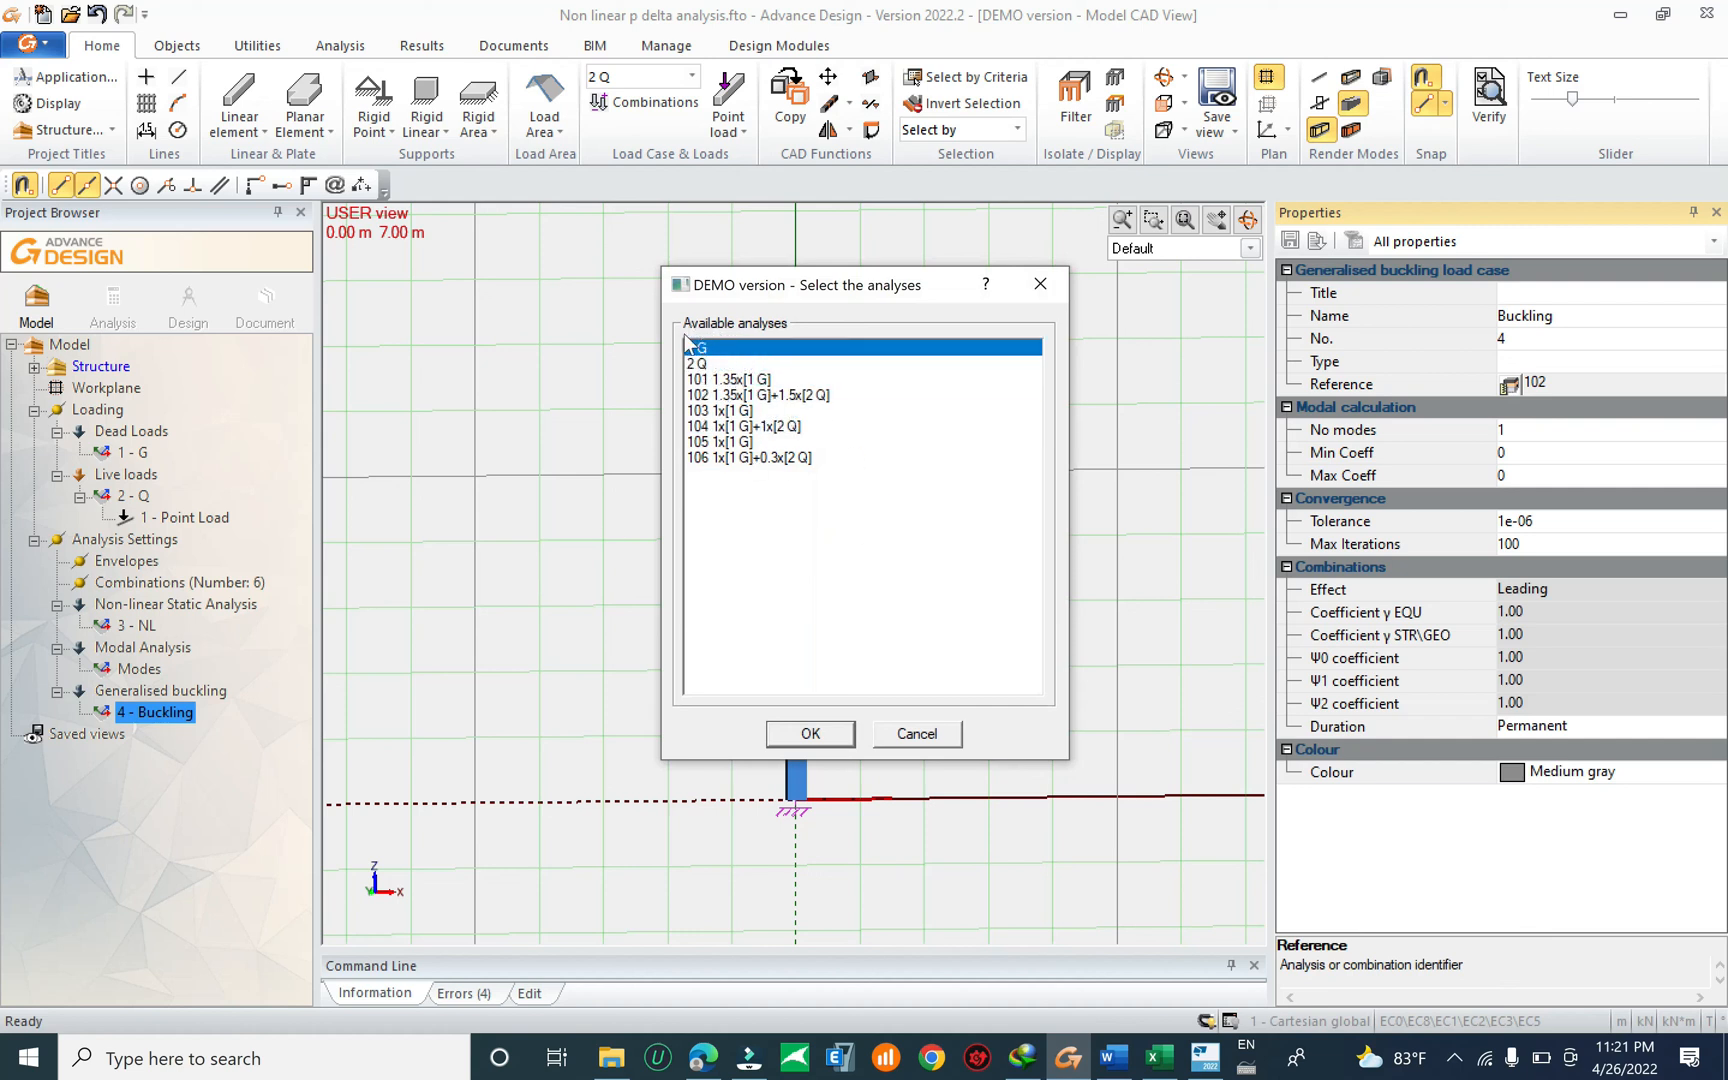
{"action": "left_click", "coordinate": [711, 381]}
{"action": "left_click", "coordinate": [714, 395]}
{"action": "left_click", "coordinate": [758, 457]}
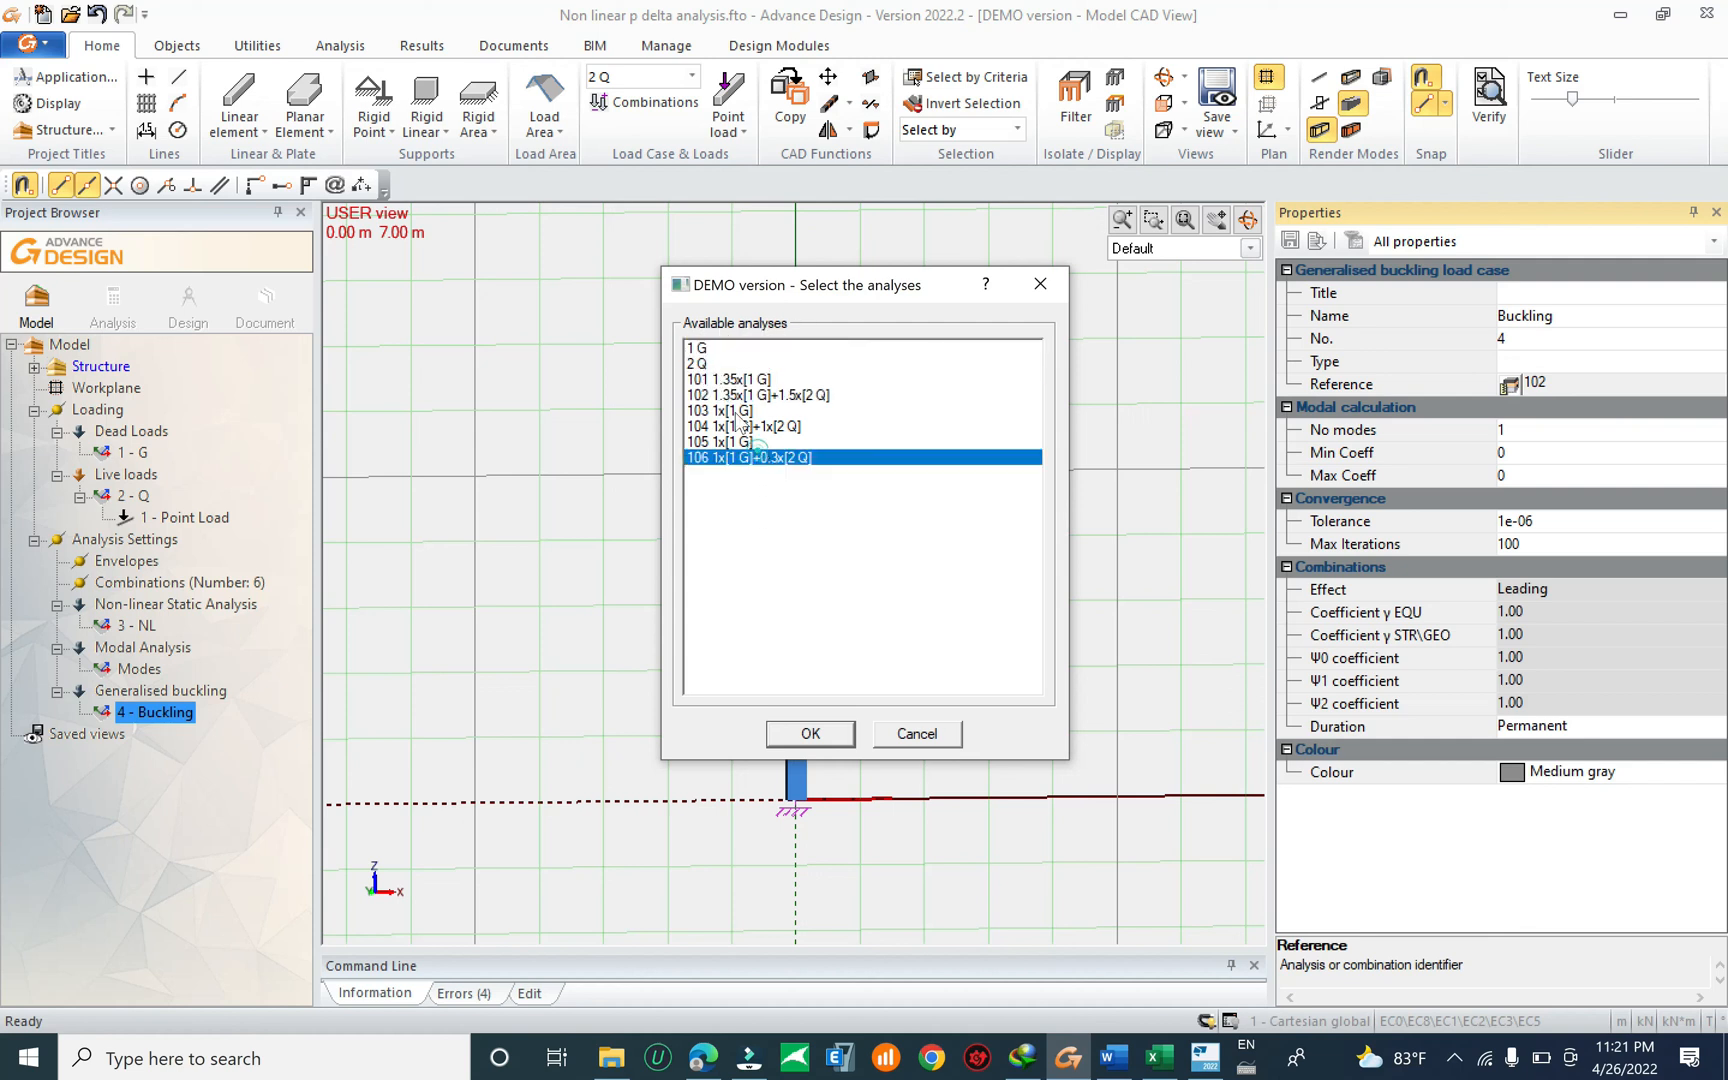
{"action": "left_click", "coordinate": [710, 348]}
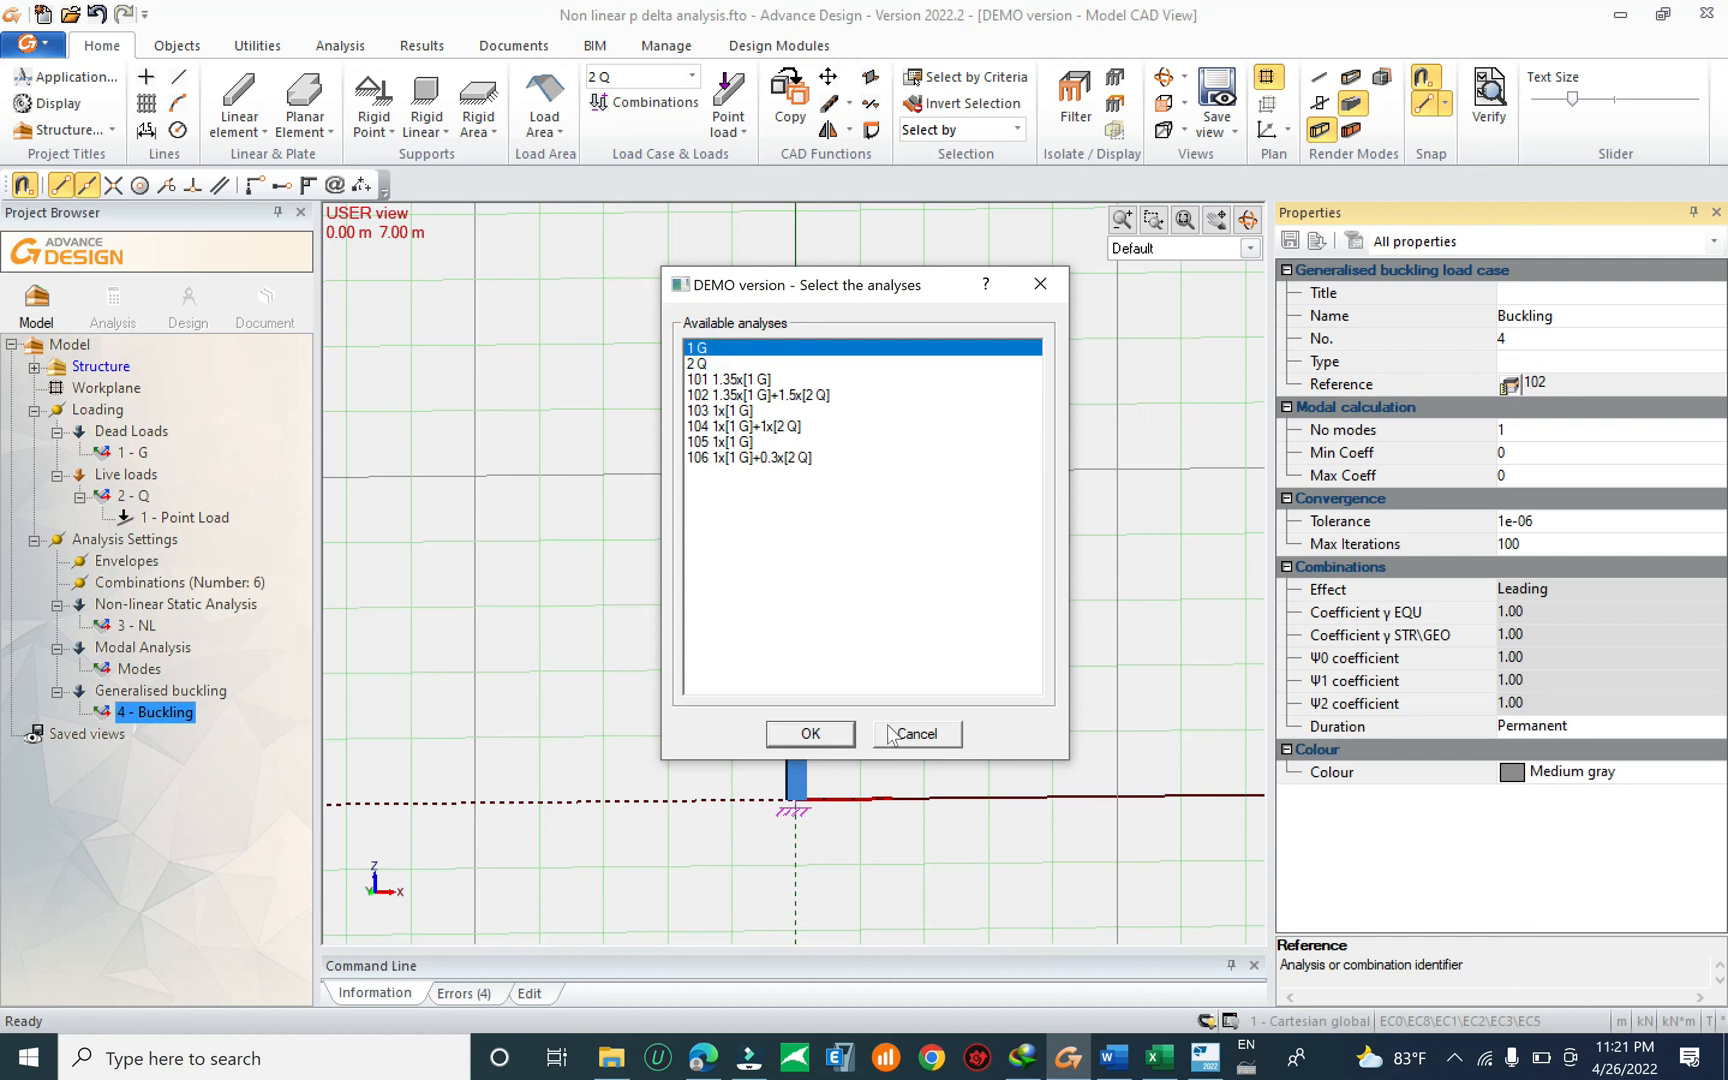
{"action": "left_click", "coordinate": [715, 365]}
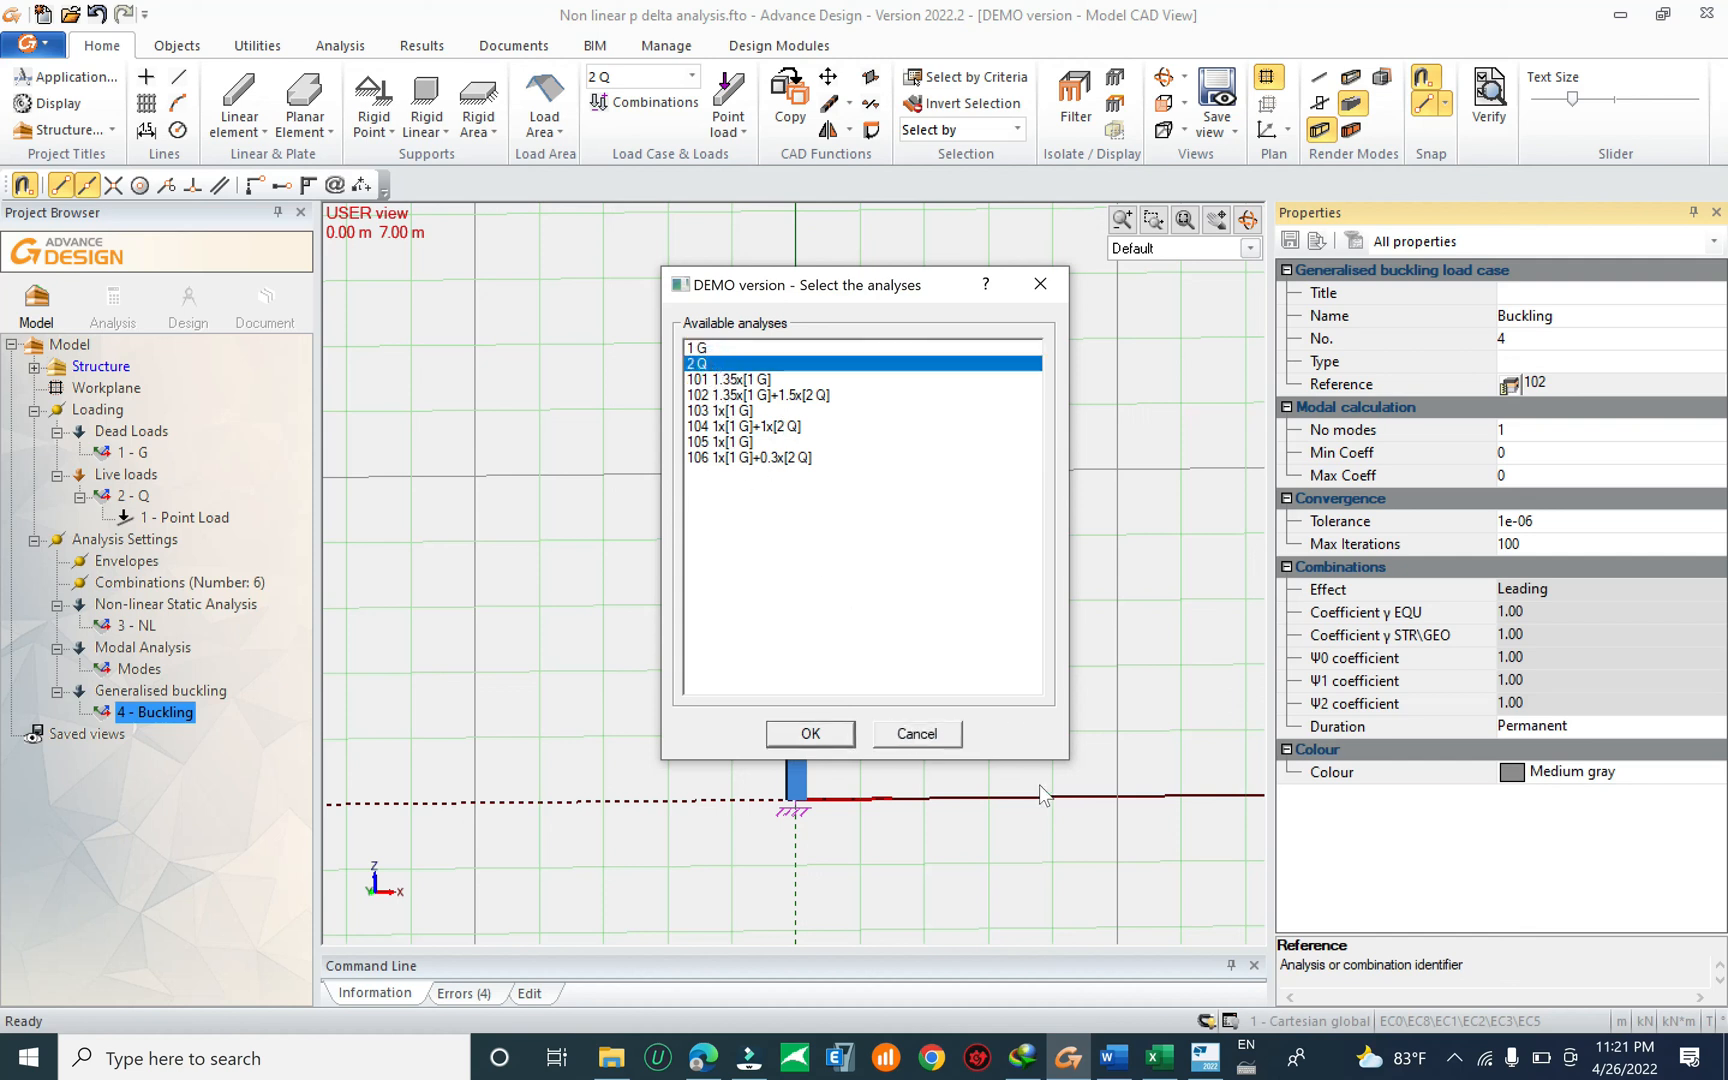
{"action": "left_click", "coordinate": [916, 733]}
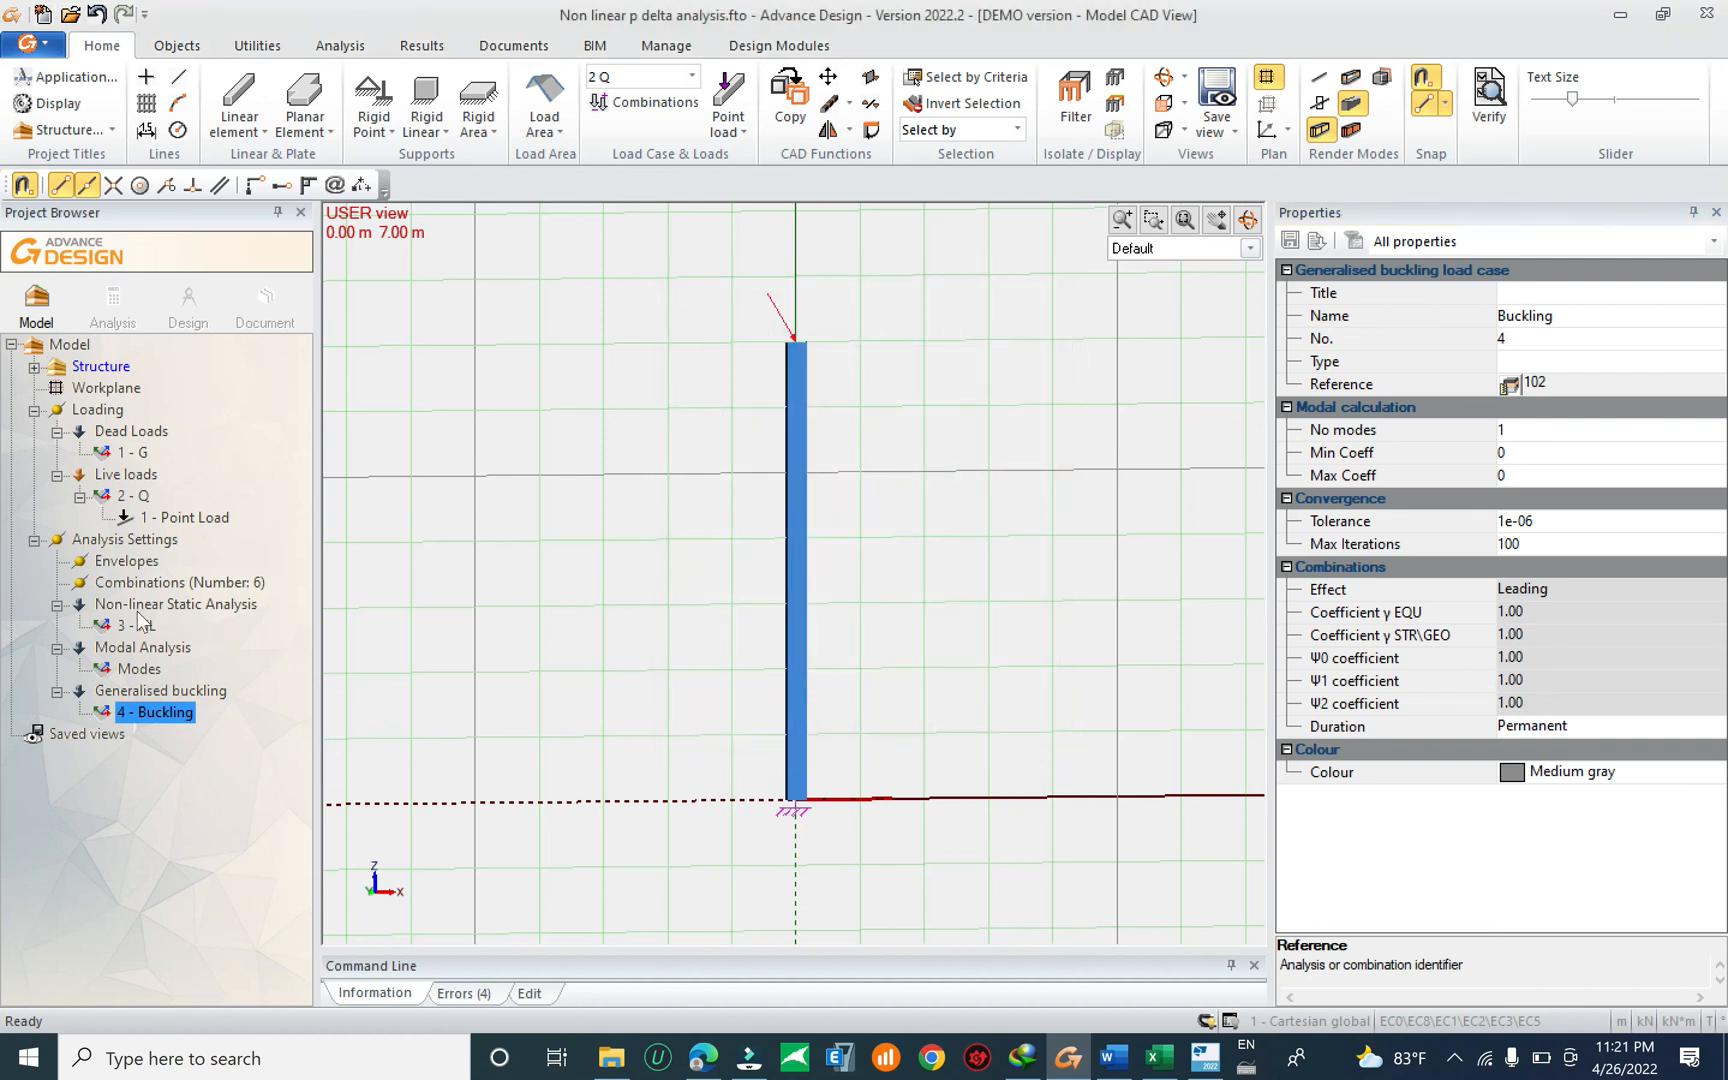
{"action": "left_click", "coordinate": [139, 607]}
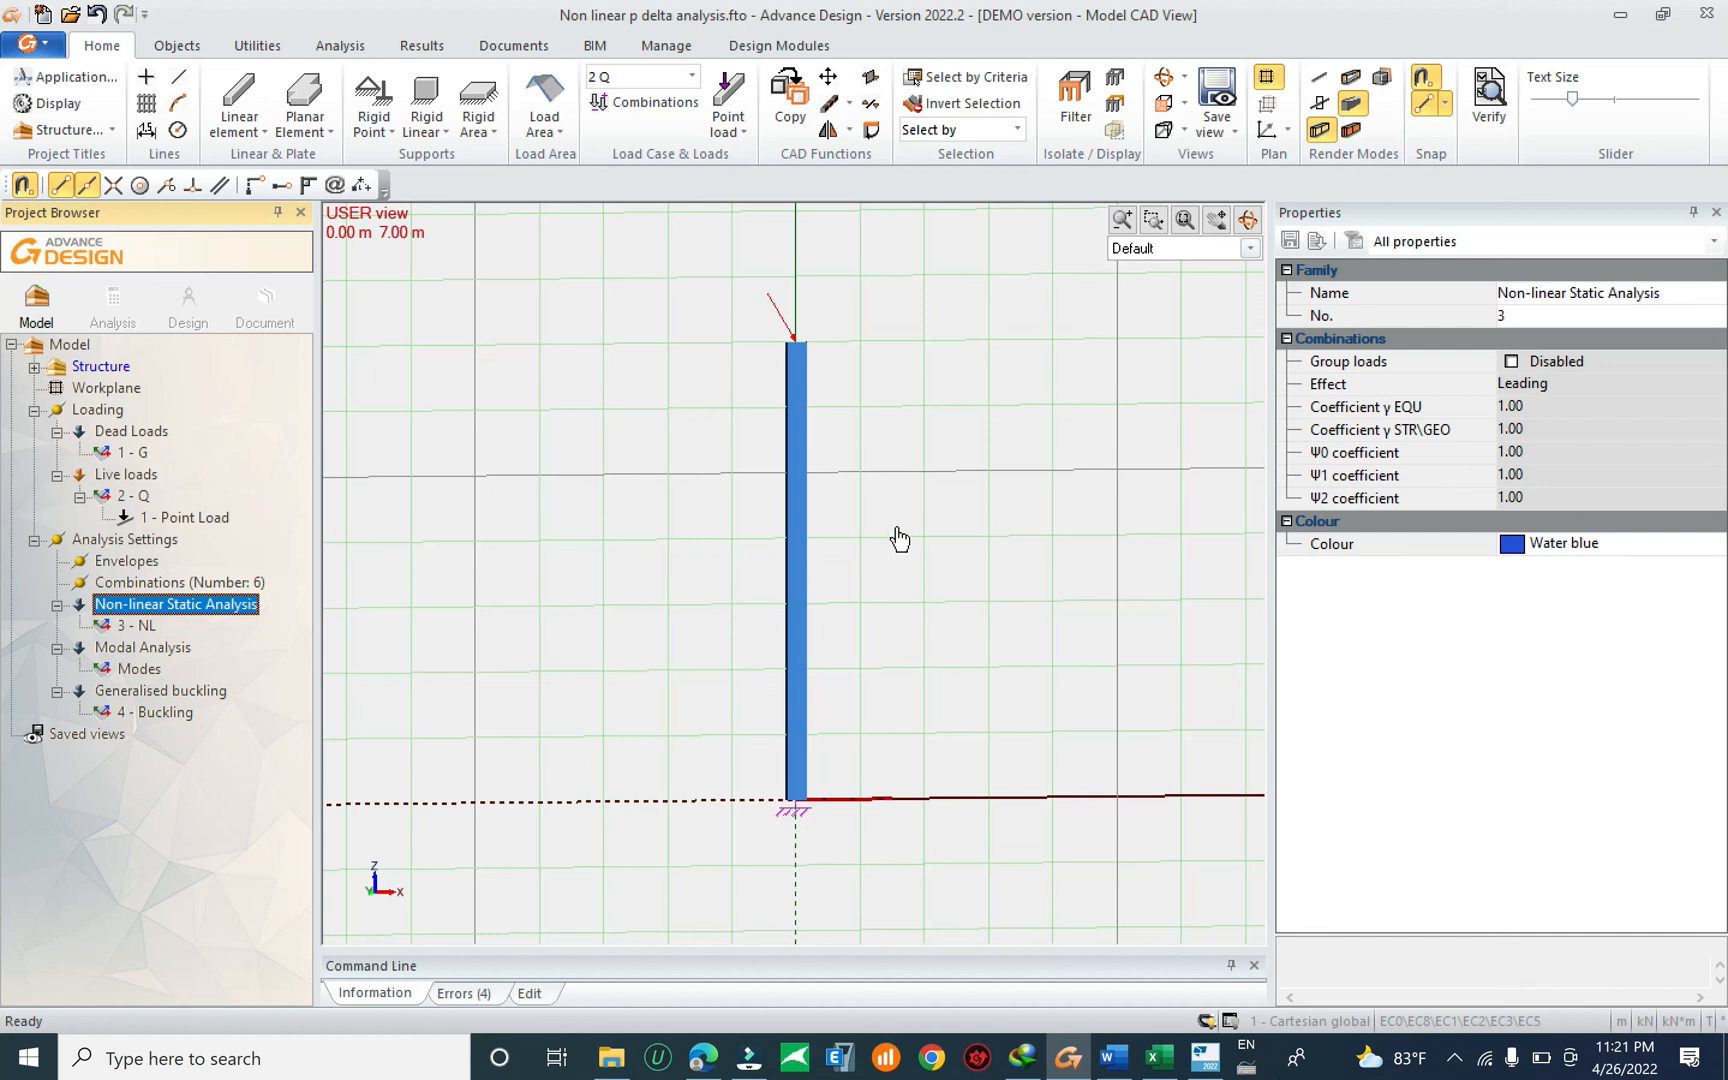
{"action": "left_click_drag", "start_coordinate": [828, 534], "coordinate": [758, 478]}
{"action": "key", "text": "Escape"}
{"action": "left_click_drag", "start_coordinate": [799, 273], "coordinate": [721, 311]}
{"action": "left_click_drag", "start_coordinate": [675, 710], "coordinate": [930, 915]}
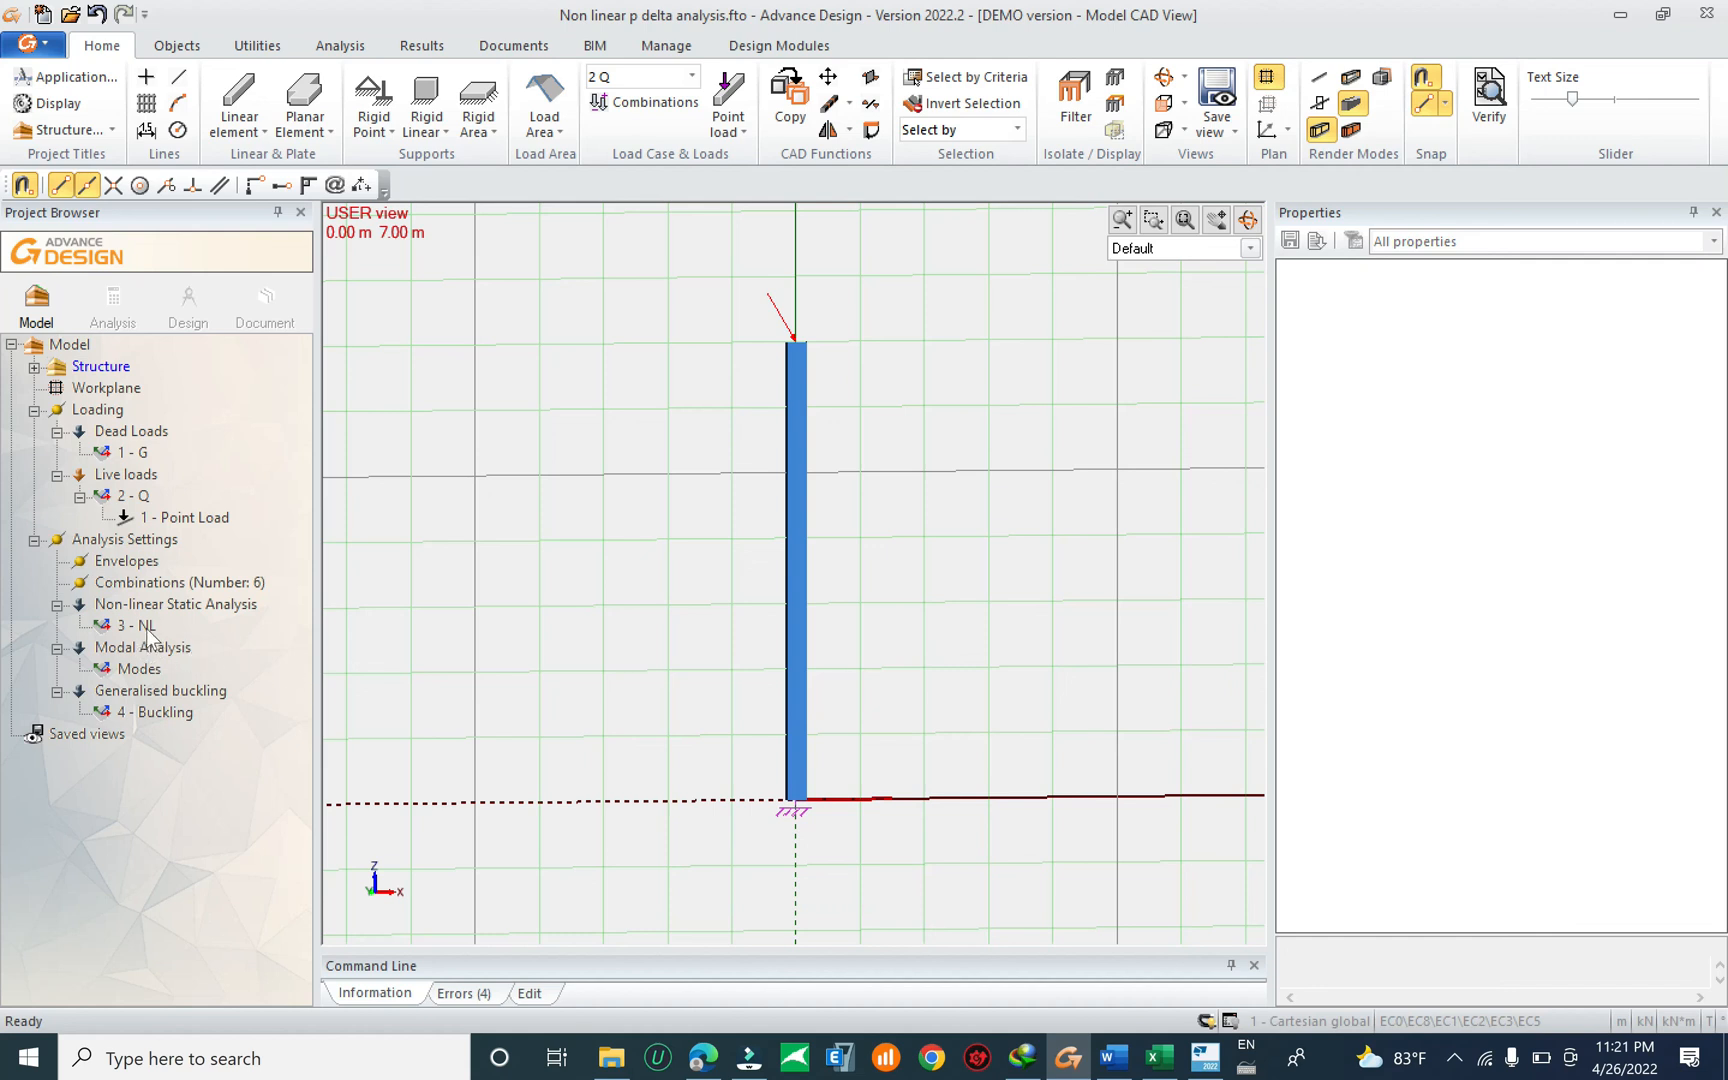
{"action": "right_click", "coordinate": [134, 539]}
{"action": "left_click", "coordinate": [211, 536]}
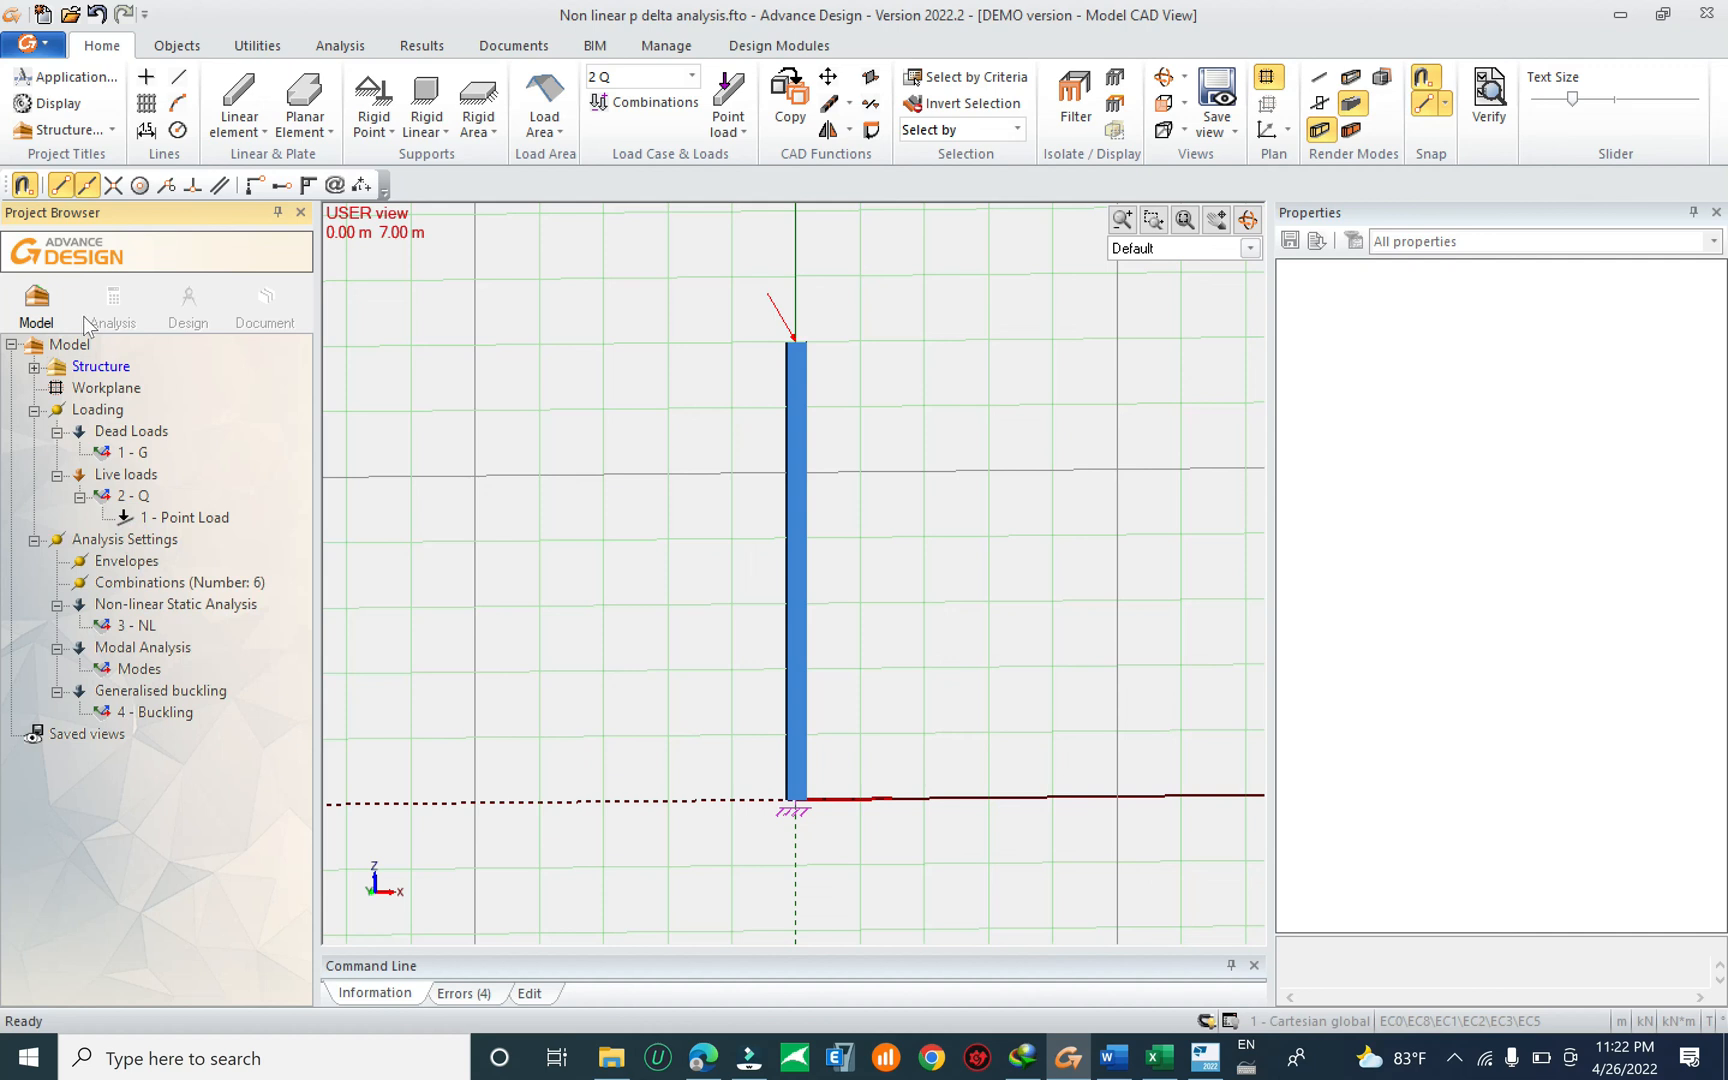
Create a new analysis model and launch its calculation with Verify and FE Calculation included.
{"action": "left_click", "coordinate": [113, 300]}
{"action": "left_click", "coordinate": [733, 438]}
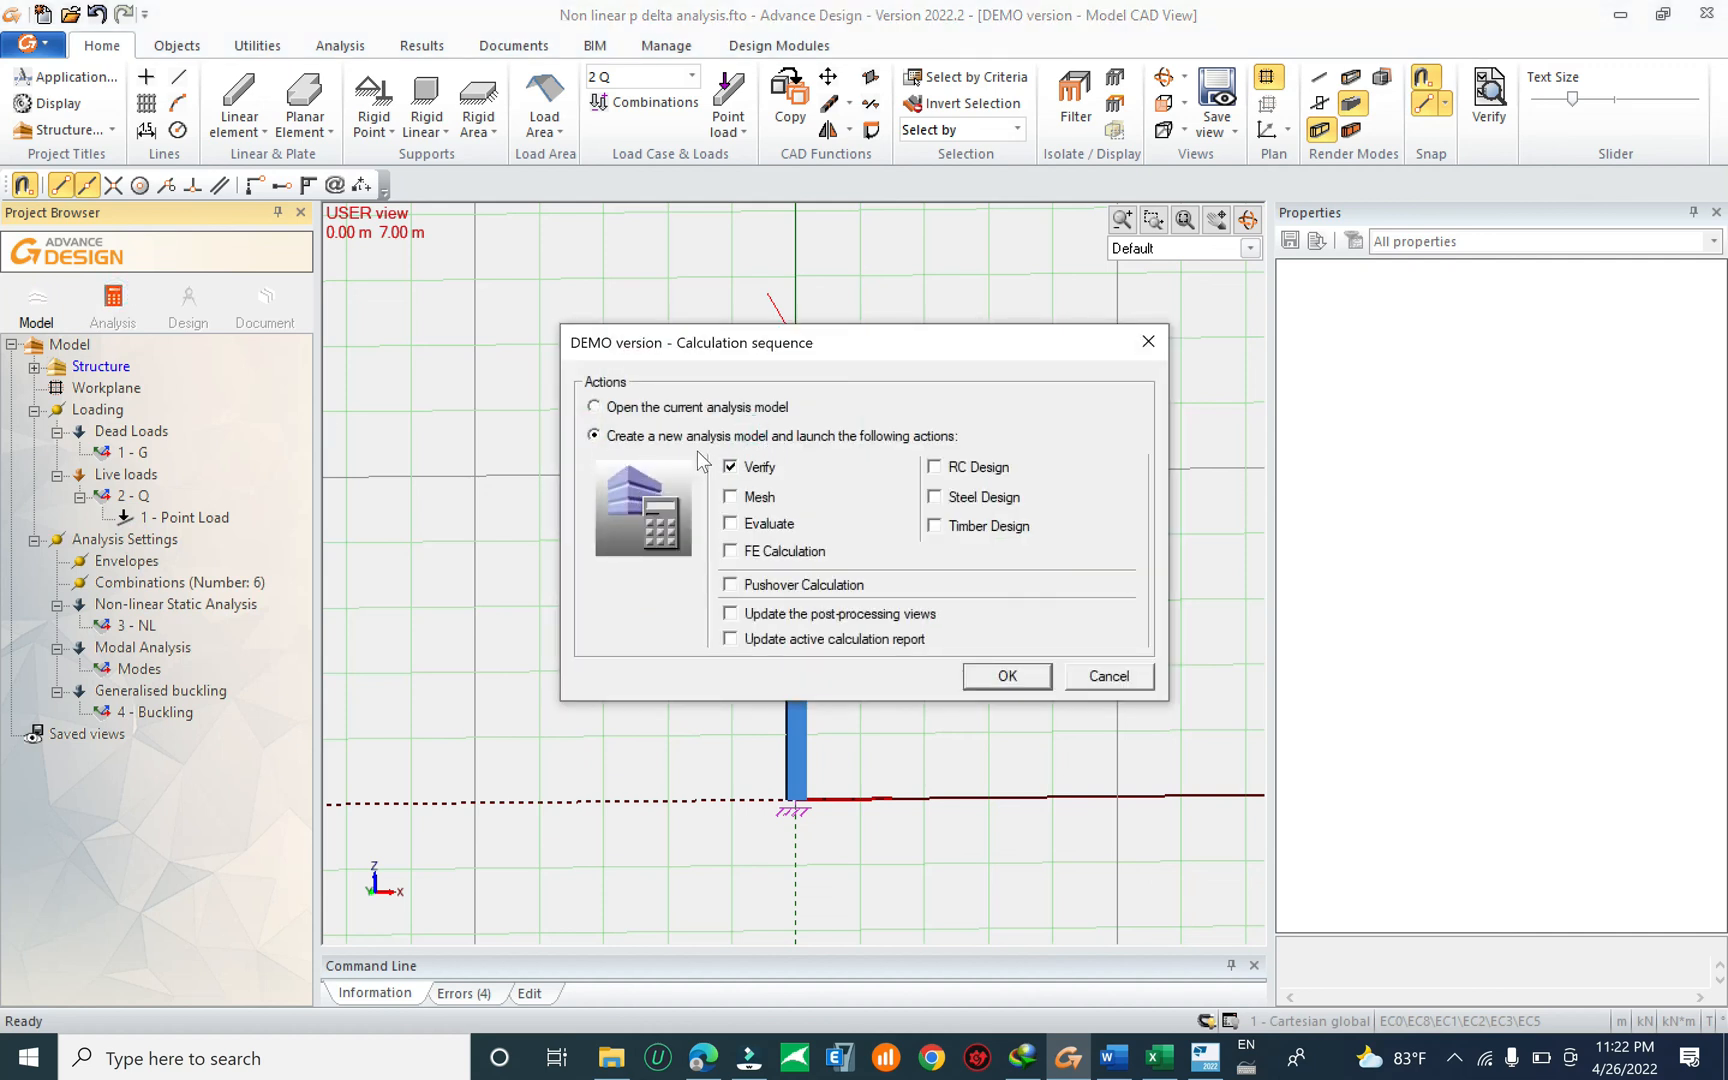
{"action": "left_click", "coordinate": [783, 551]}
{"action": "left_click", "coordinate": [1000, 678]}
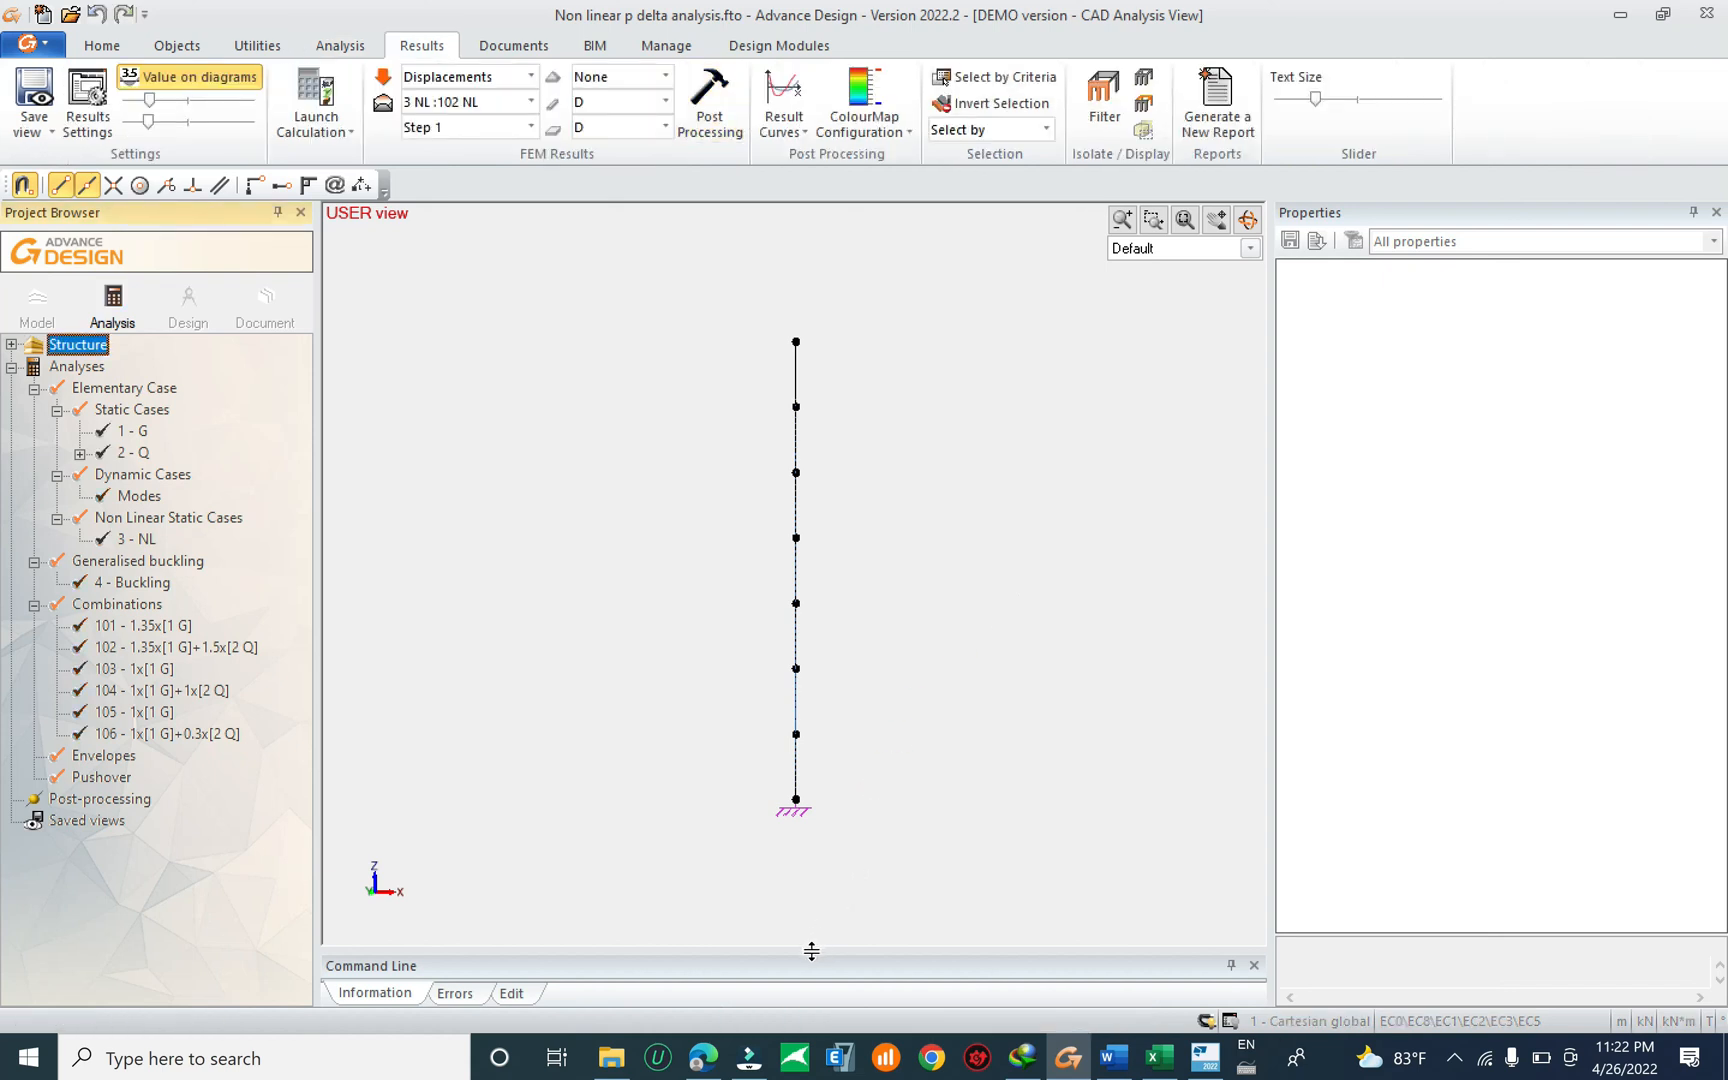
Enlarge the calculation log and examine the modal analysis output for the vibration frequencies.
{"action": "left_click_drag", "start_coordinate": [811, 951], "coordinate": [918, 572]}
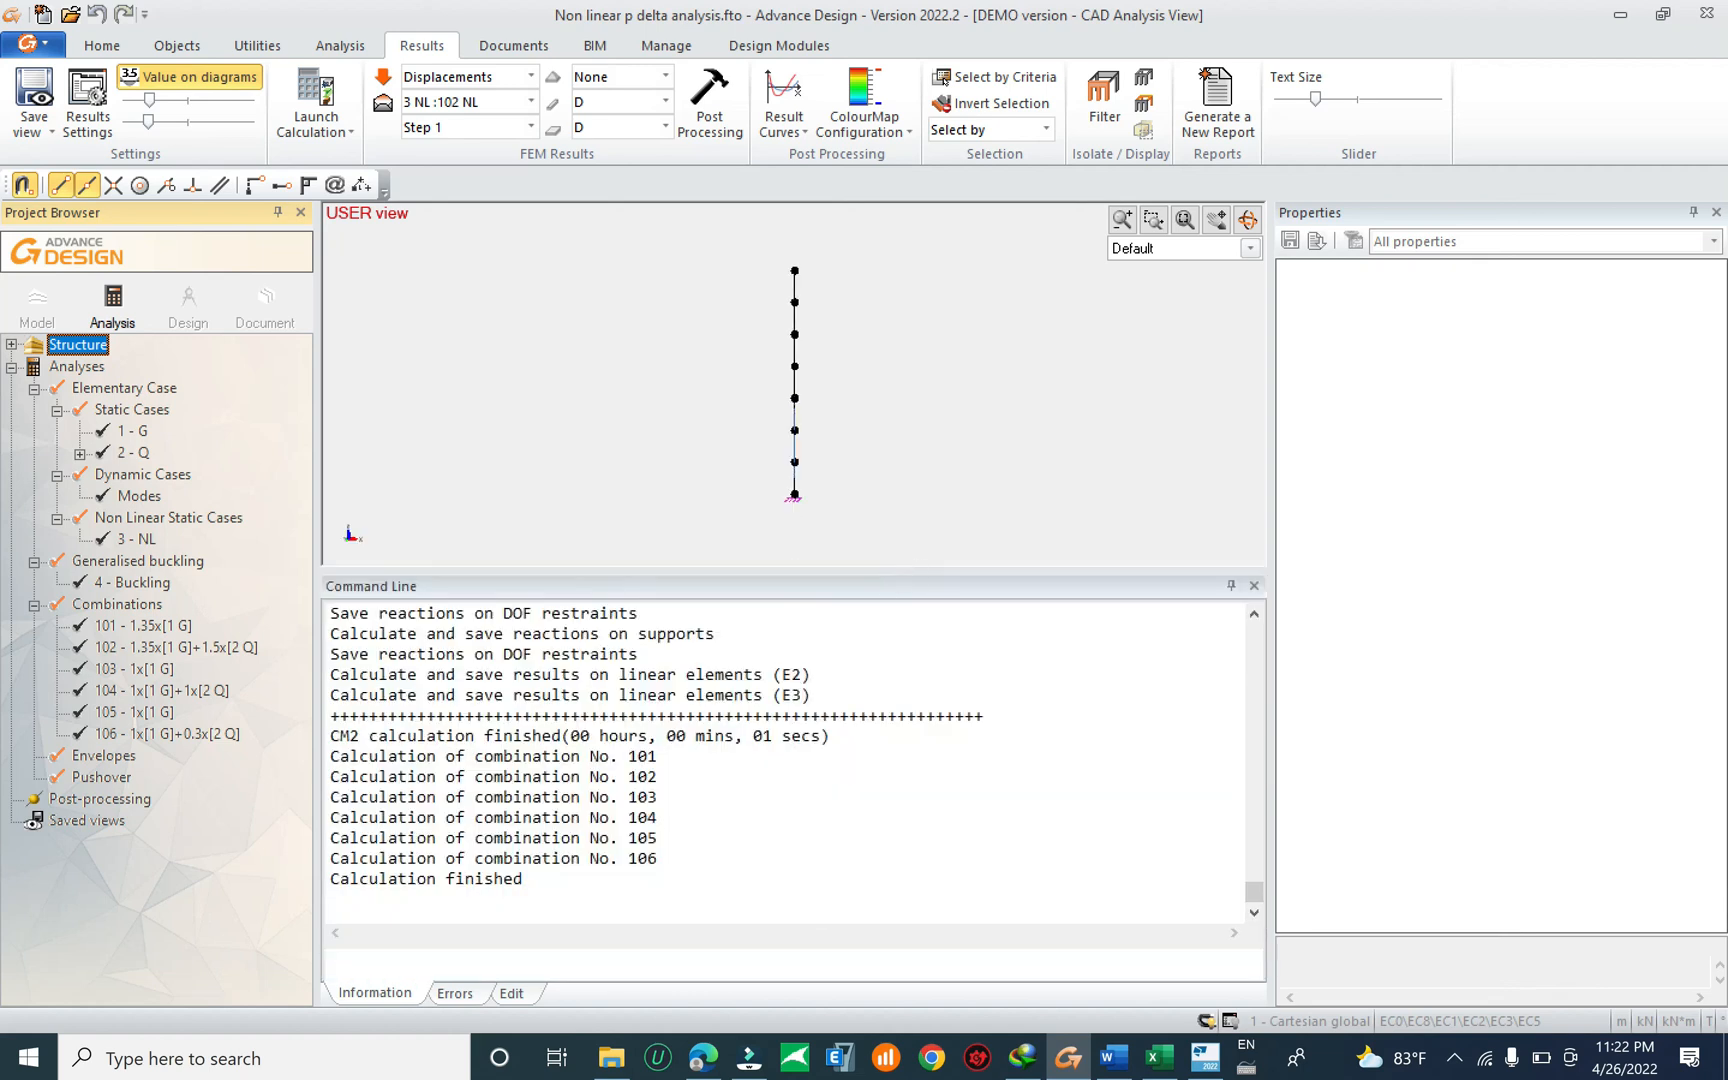
{"action": "scroll", "coordinate": [790, 755], "scroll_direction": "up", "scroll_amount": 3}
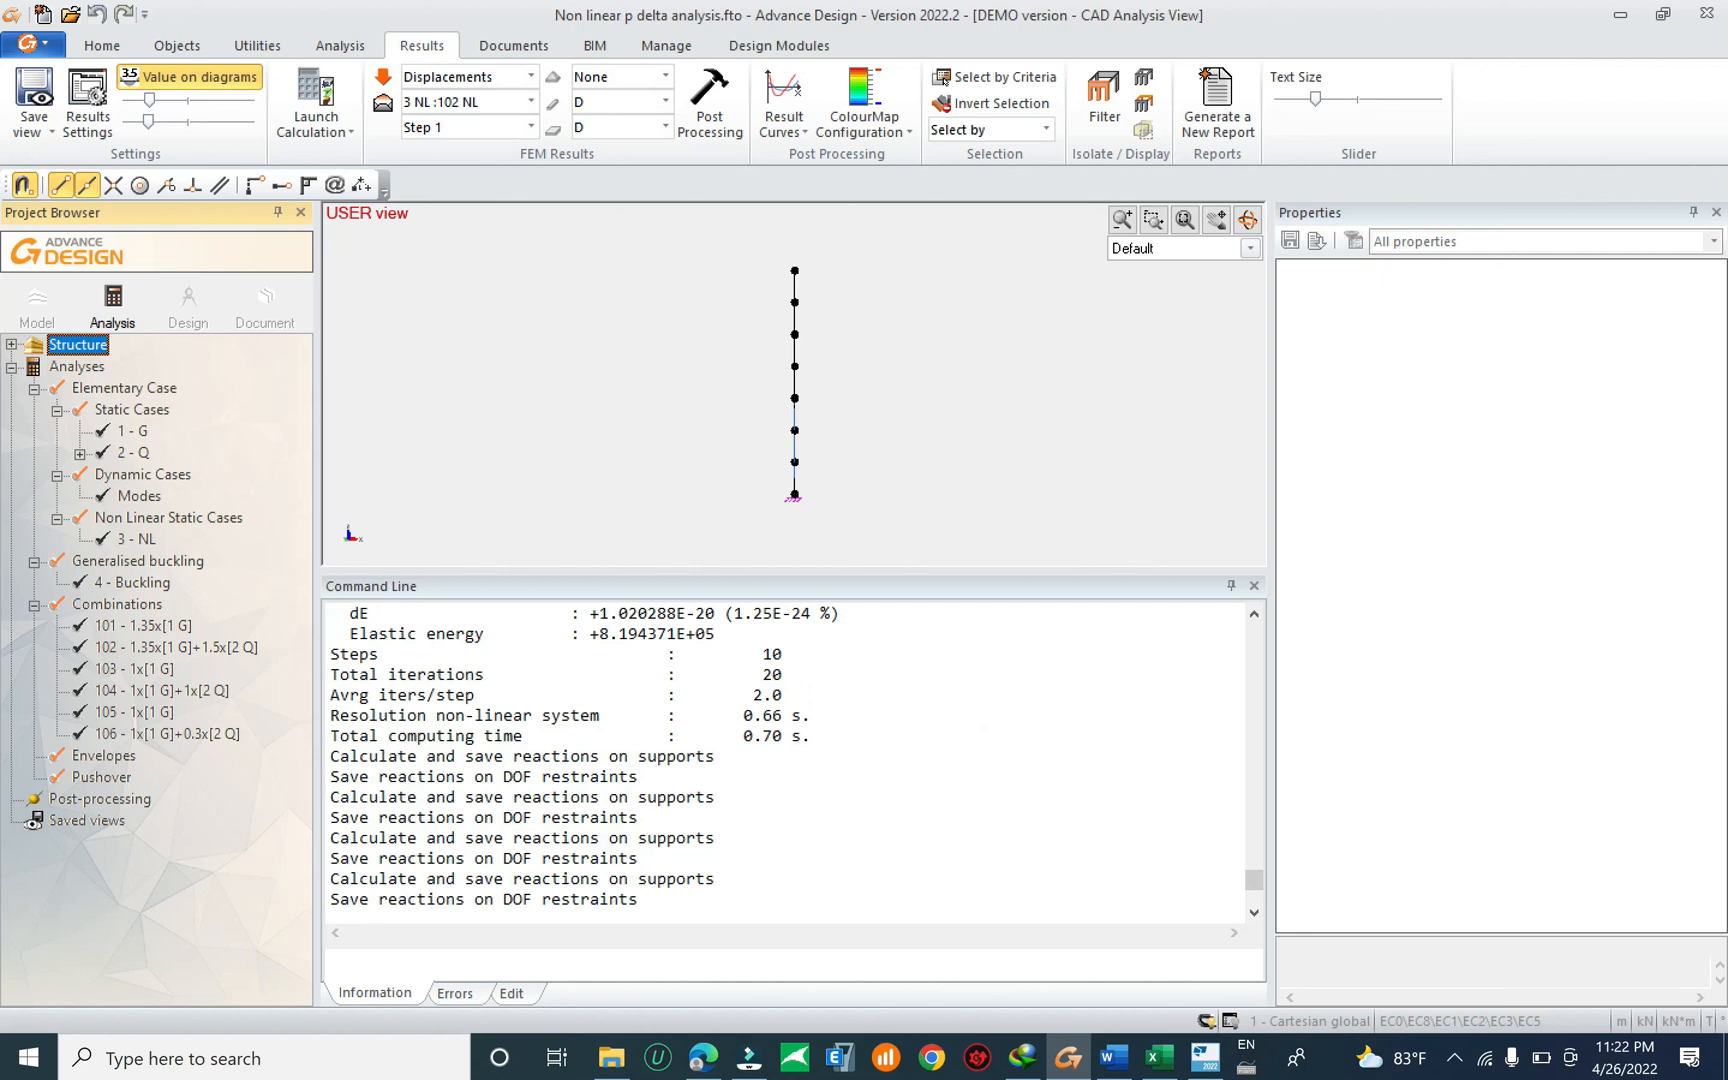
{"action": "left_click_drag", "start_coordinate": [1251, 876], "coordinate": [1256, 598]}
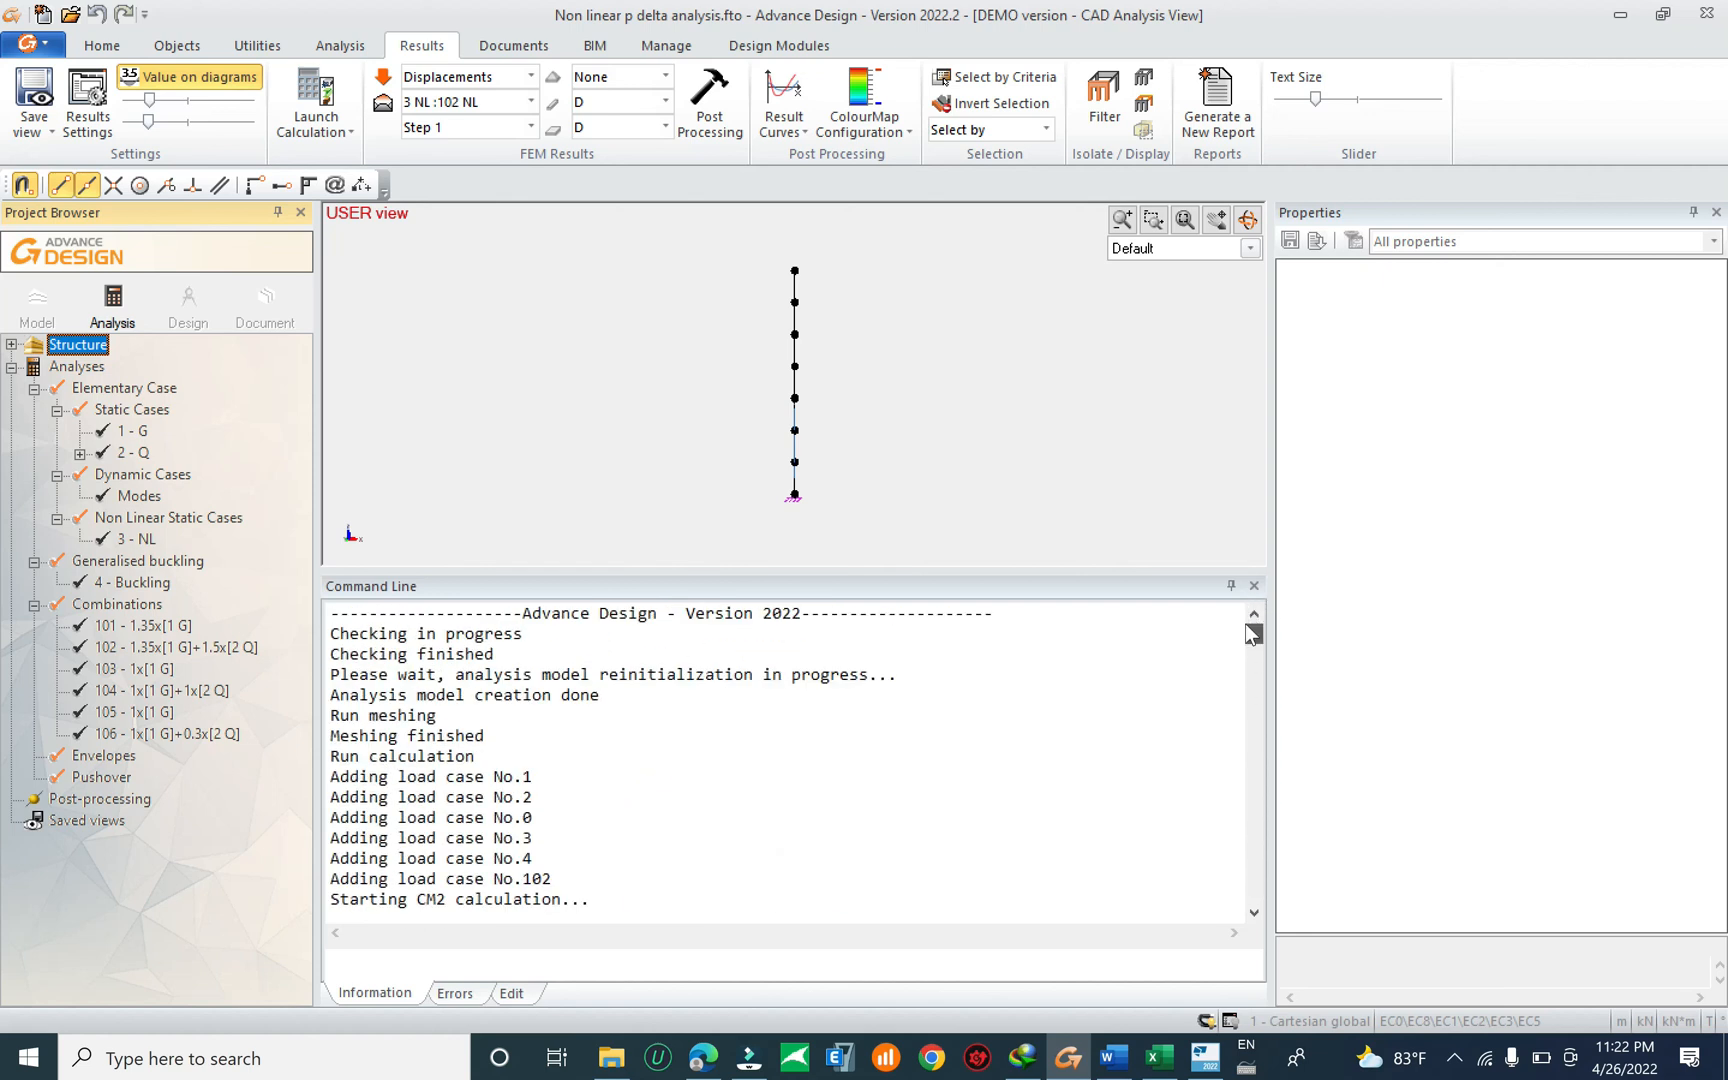
{"action": "scroll", "coordinate": [790, 755], "scroll_direction": "down", "scroll_amount": 1}
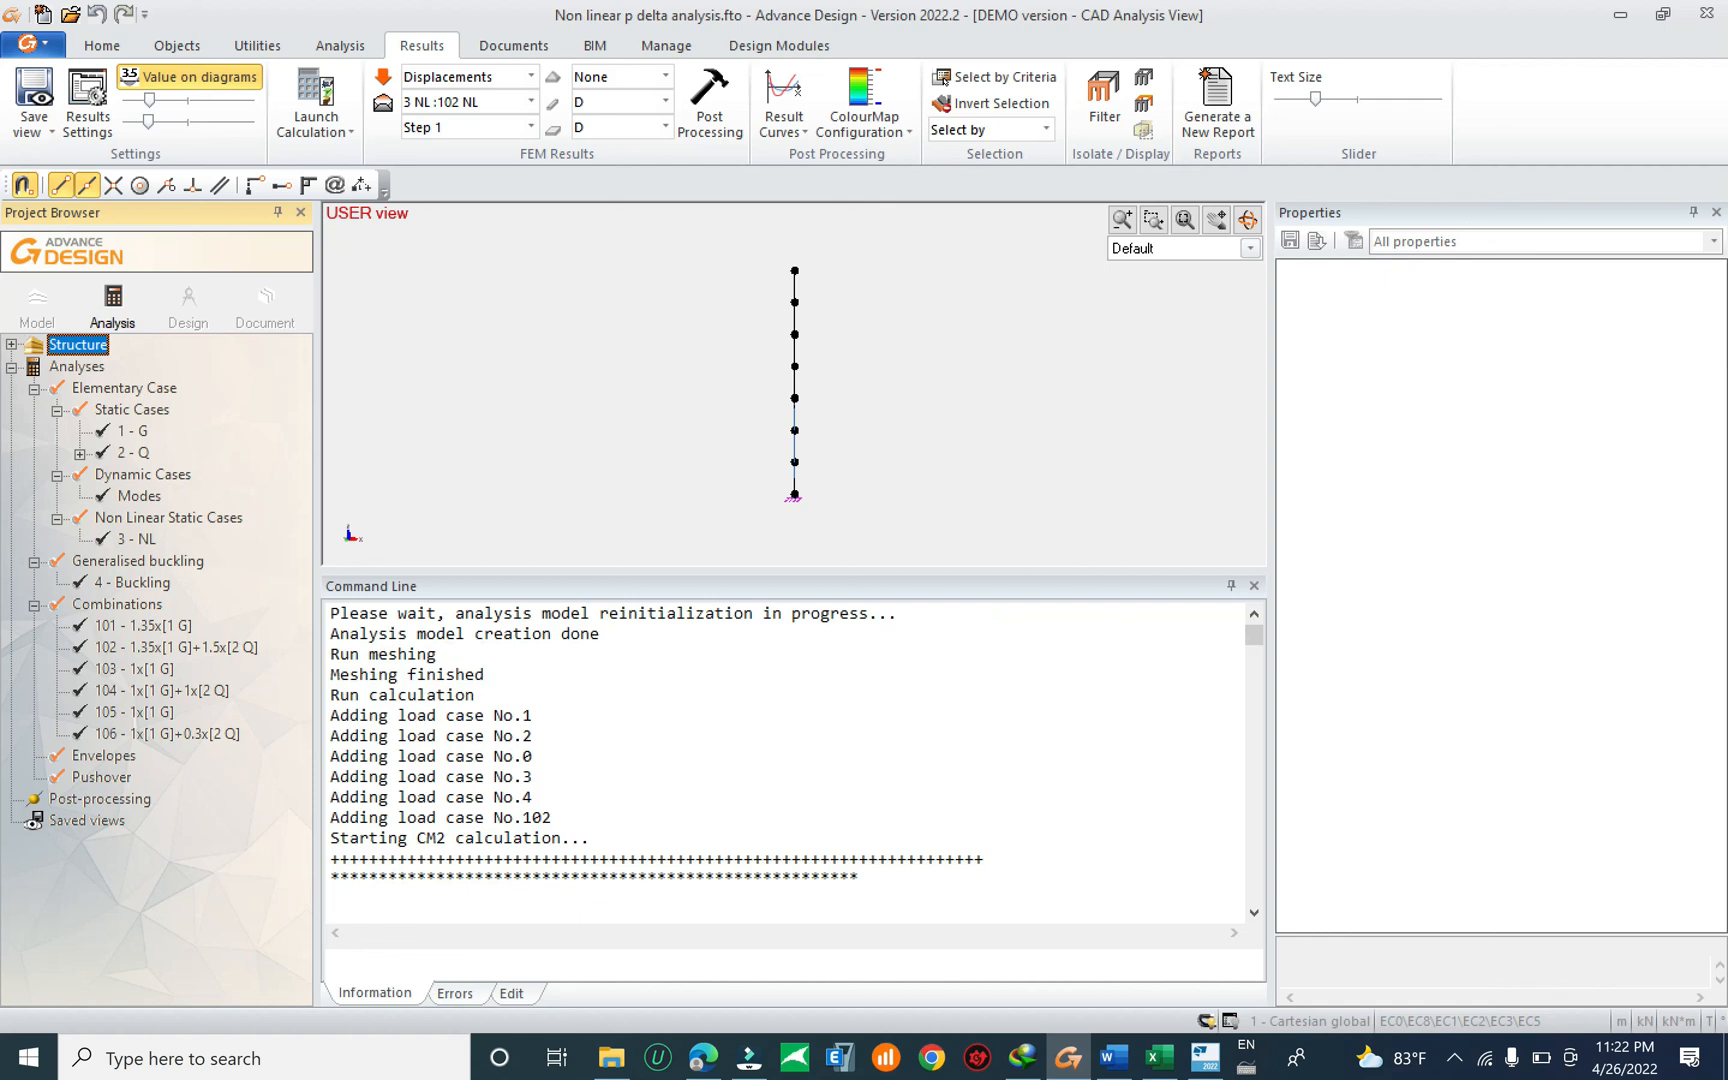
{"action": "scroll", "coordinate": [790, 755], "scroll_direction": "down", "scroll_amount": 8}
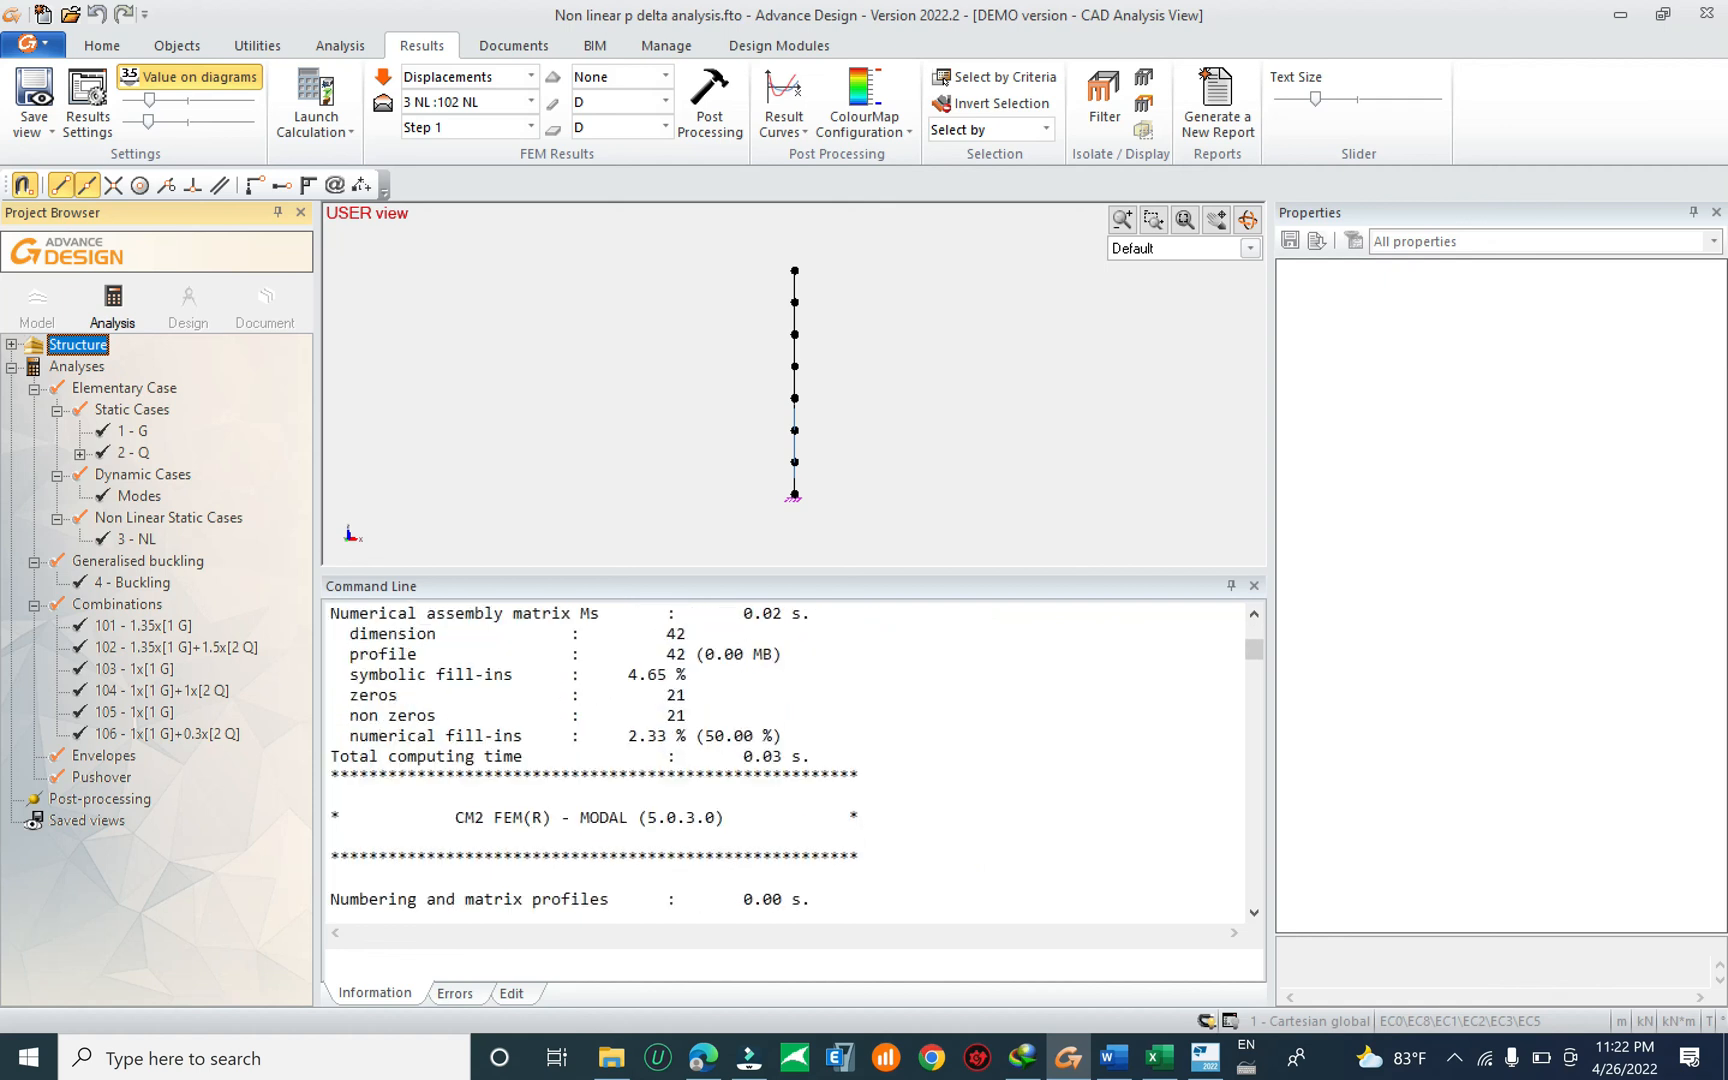
{"action": "left_click_drag", "start_coordinate": [738, 572], "coordinate": [740, 410]}
{"action": "left_click_drag", "start_coordinate": [1258, 504], "coordinate": [1258, 562]}
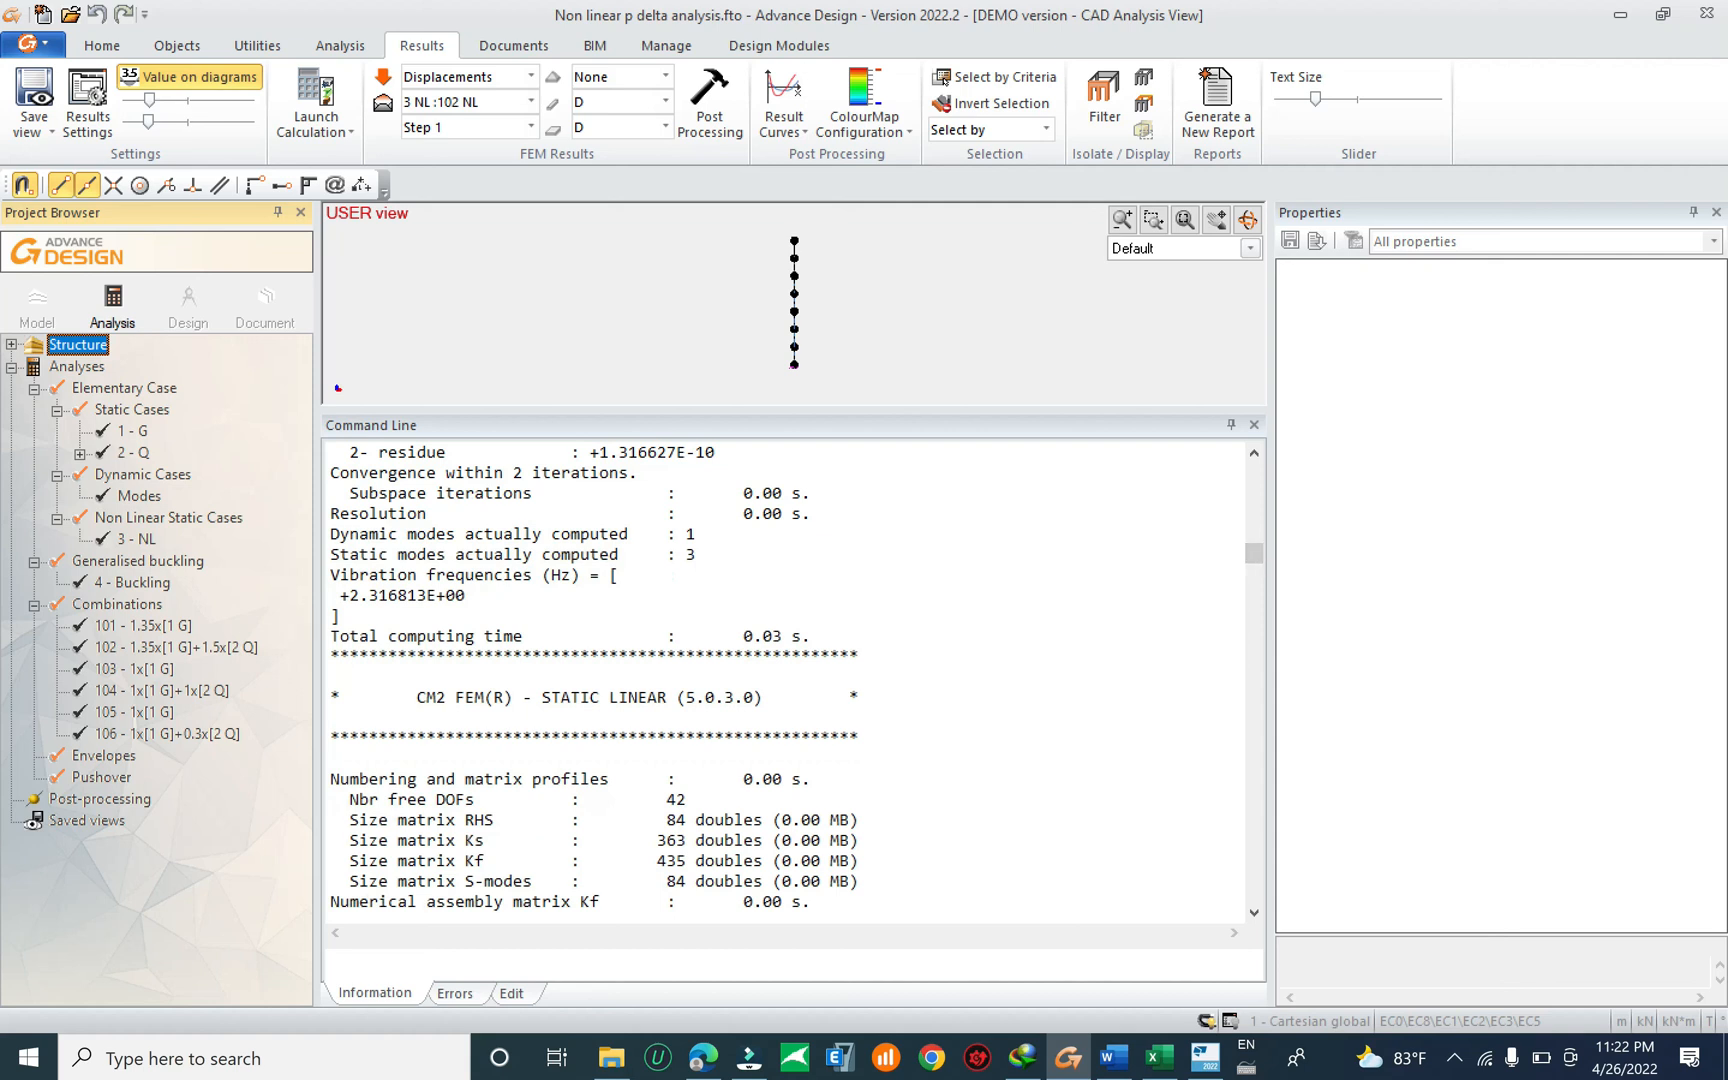
{"action": "left_click_drag", "start_coordinate": [338, 575], "coordinate": [552, 575]}
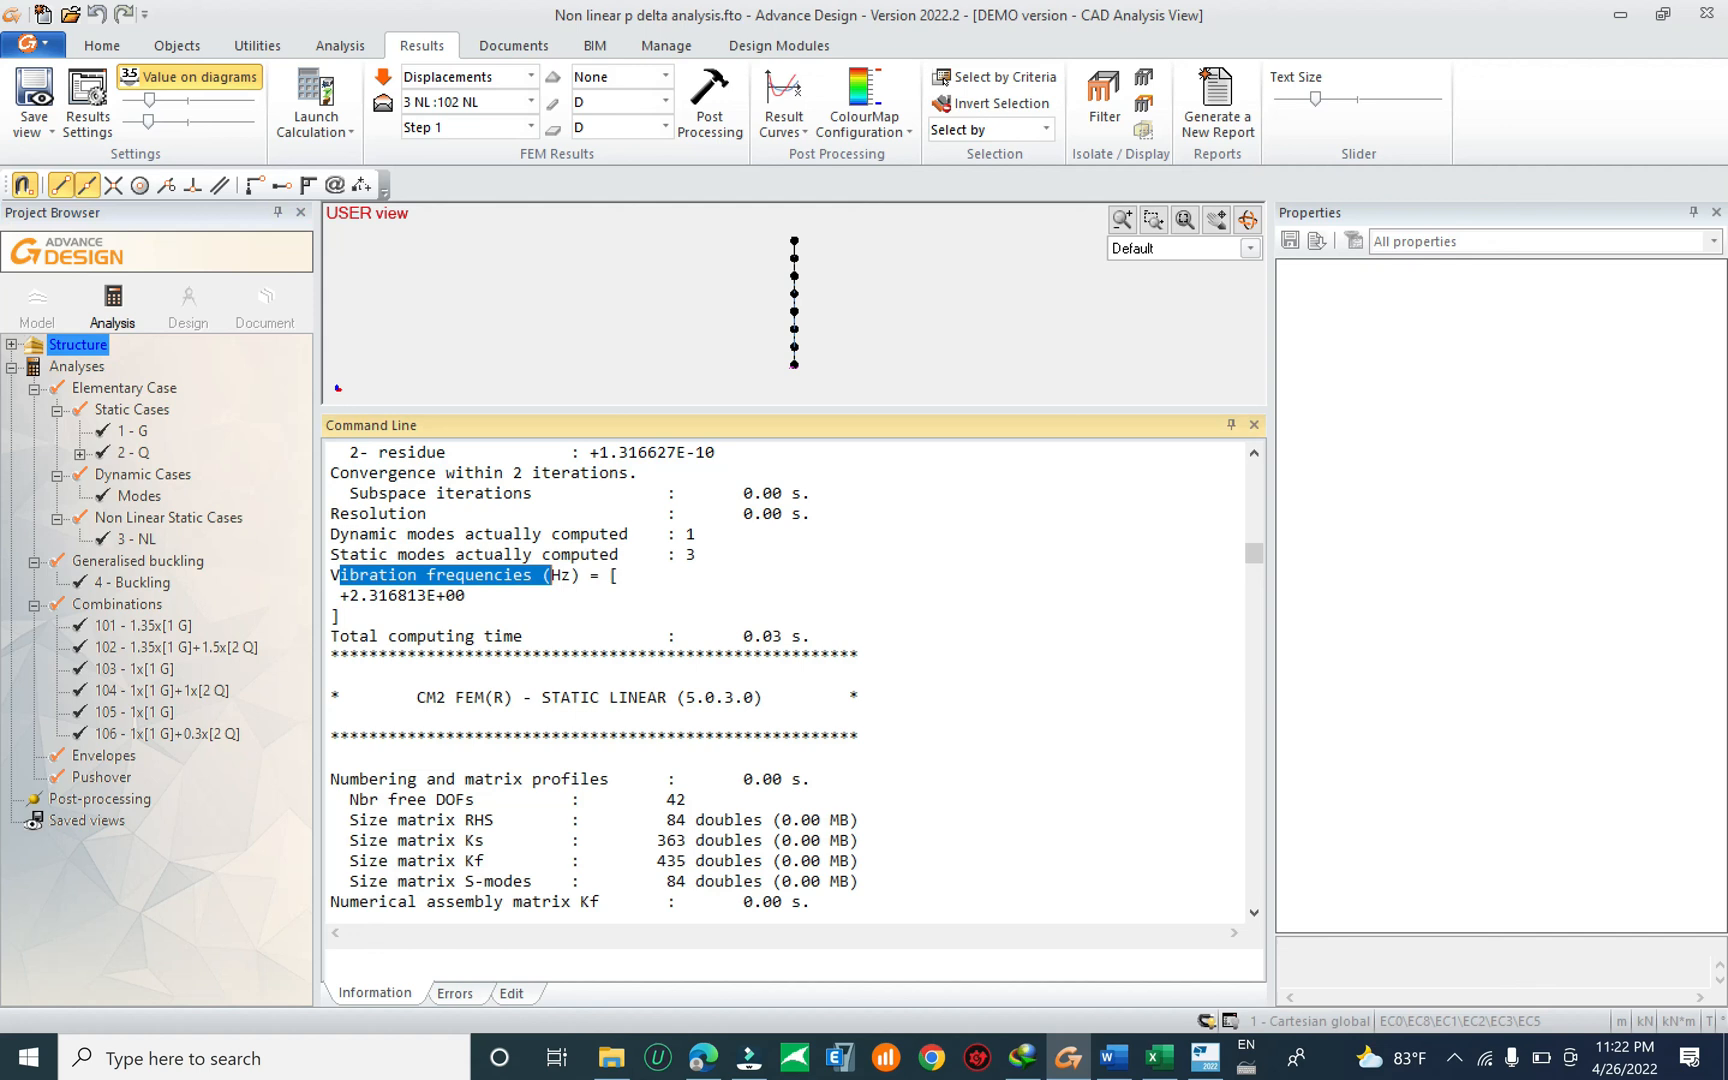
{"action": "left_click_drag", "start_coordinate": [340, 596], "coordinate": [467, 596]}
Examine the non-linear calculation's load steps, iterations, convergence values and final summary in the log.
{"action": "scroll", "coordinate": [467, 598], "scroll_direction": "down", "scroll_amount": 8}
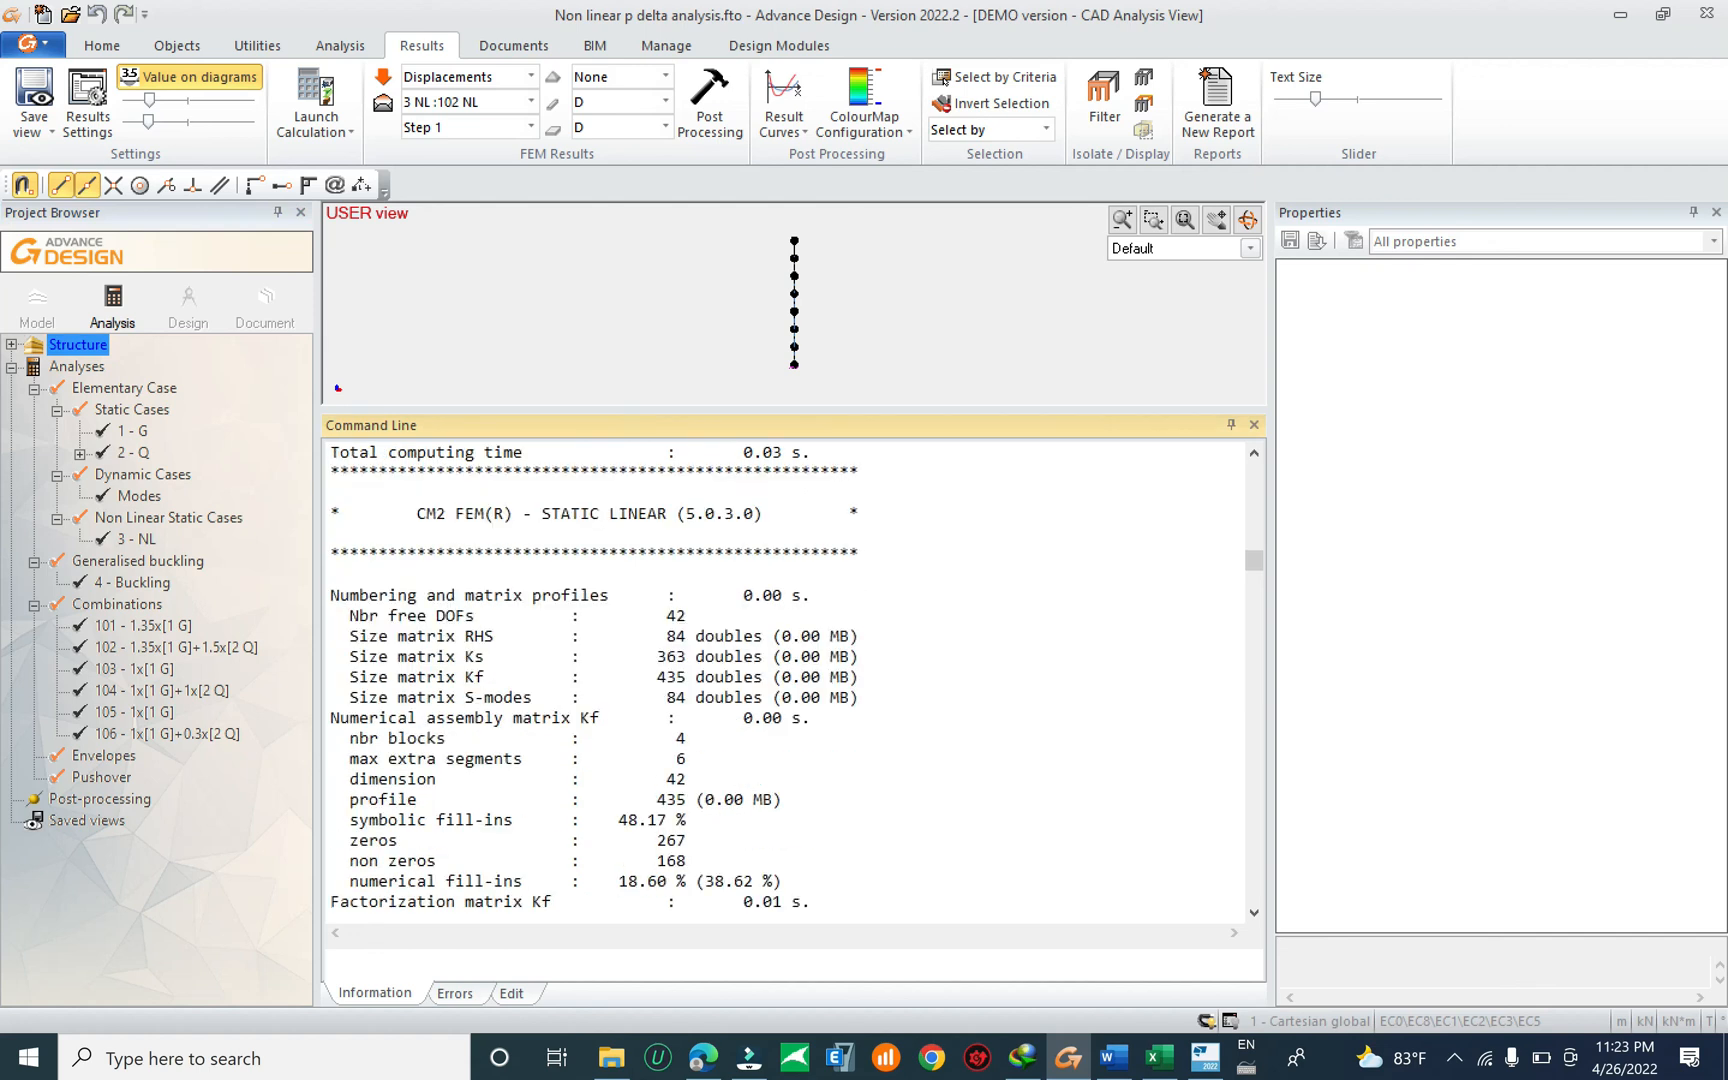
{"action": "left_click_drag", "start_coordinate": [1262, 578], "coordinate": [1240, 777]}
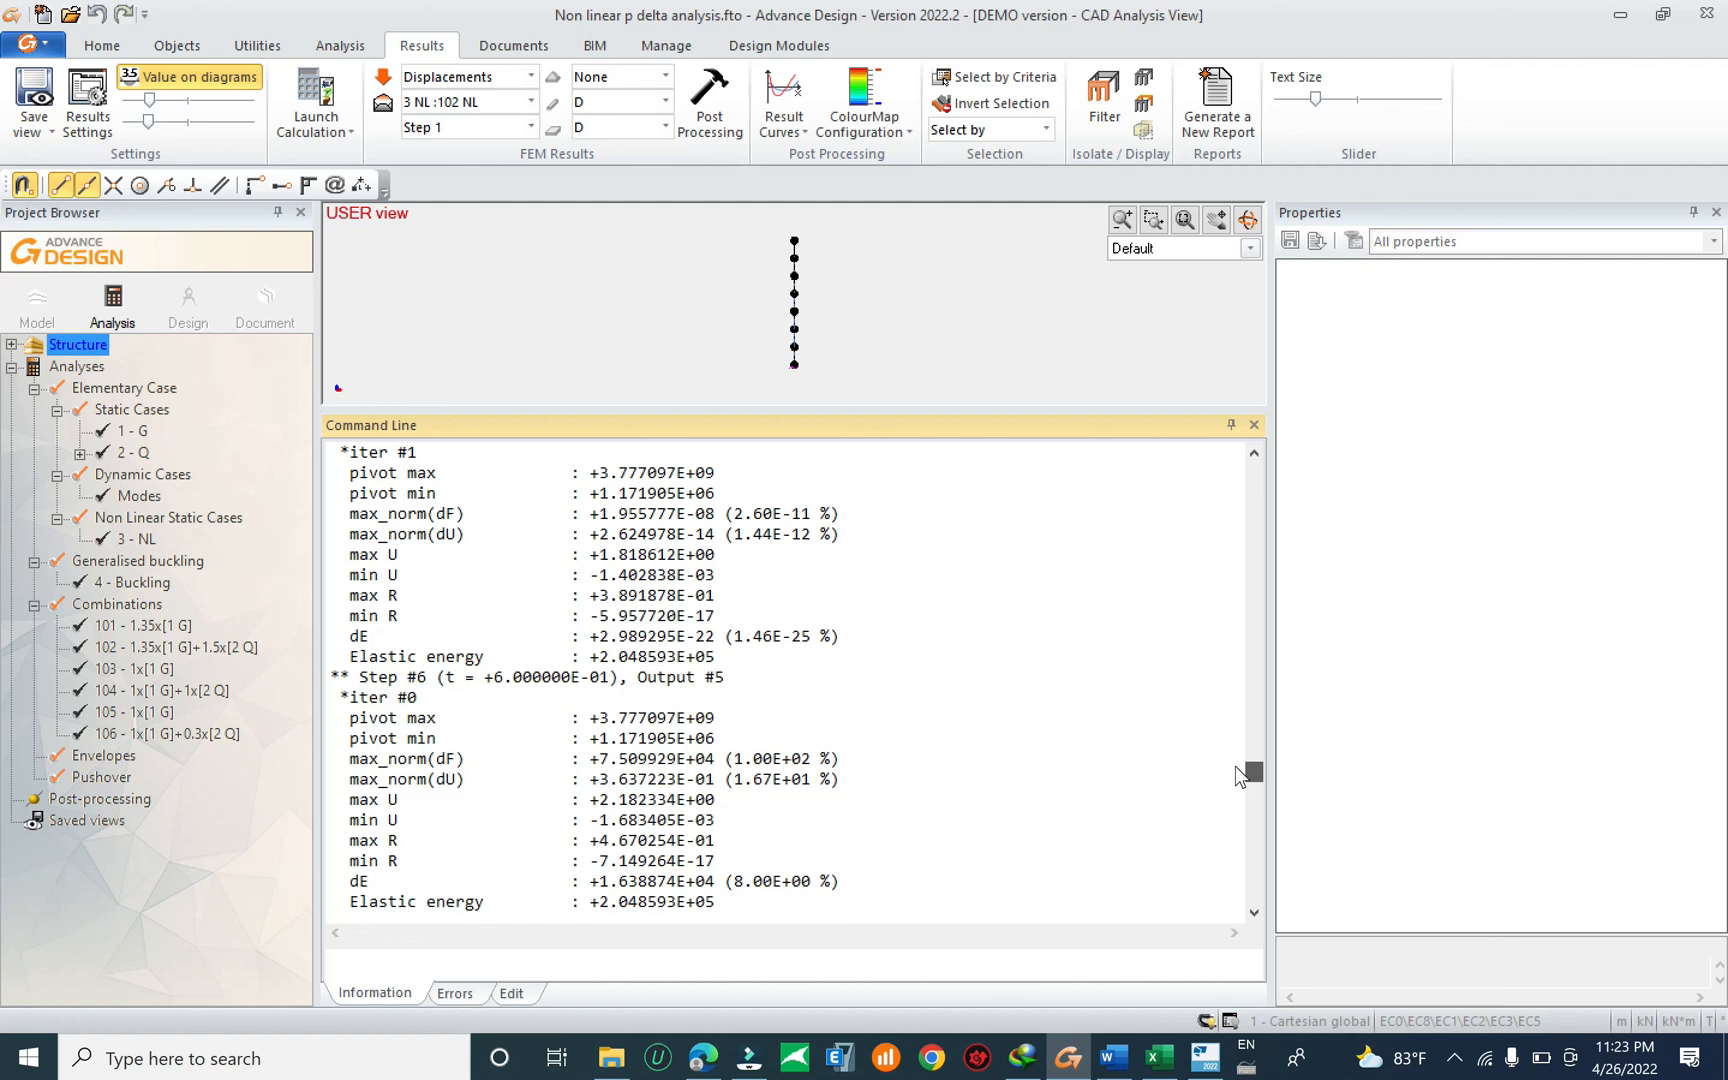
{"action": "scroll", "coordinate": [787, 678], "scroll_direction": "down", "scroll_amount": 7}
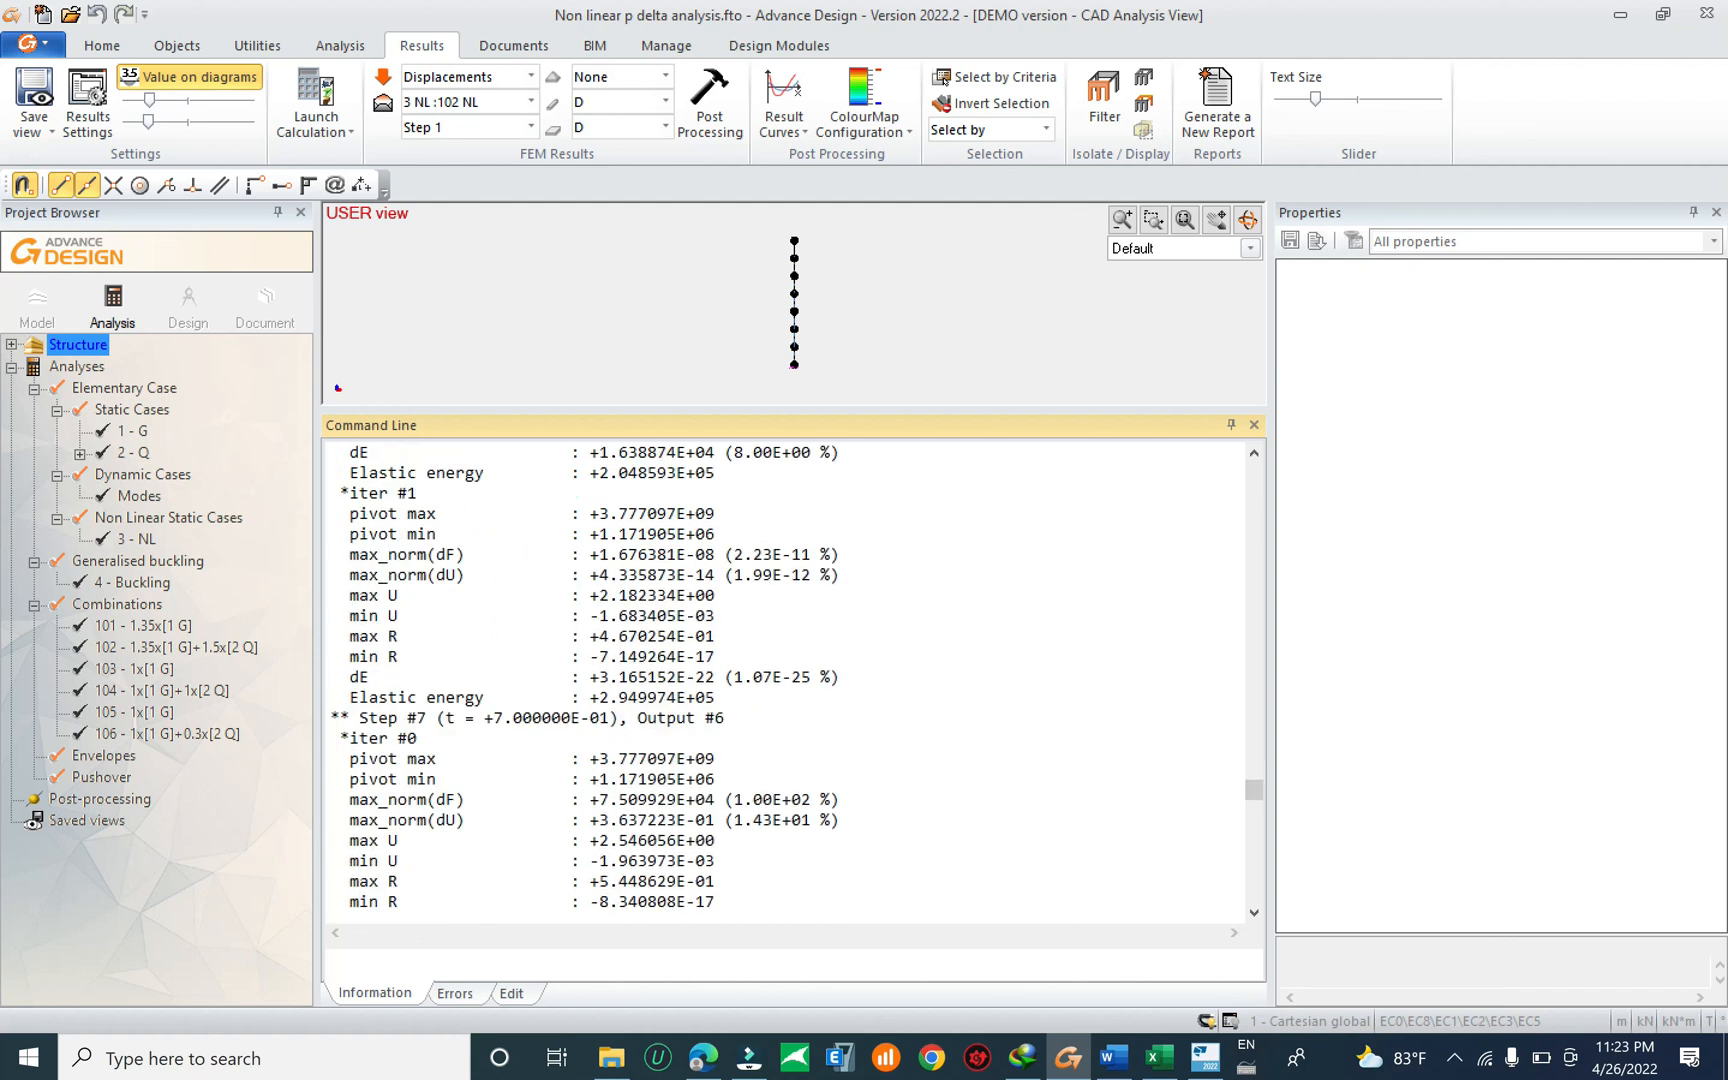
{"action": "scroll", "coordinate": [787, 678], "scroll_direction": "down", "scroll_amount": 15}
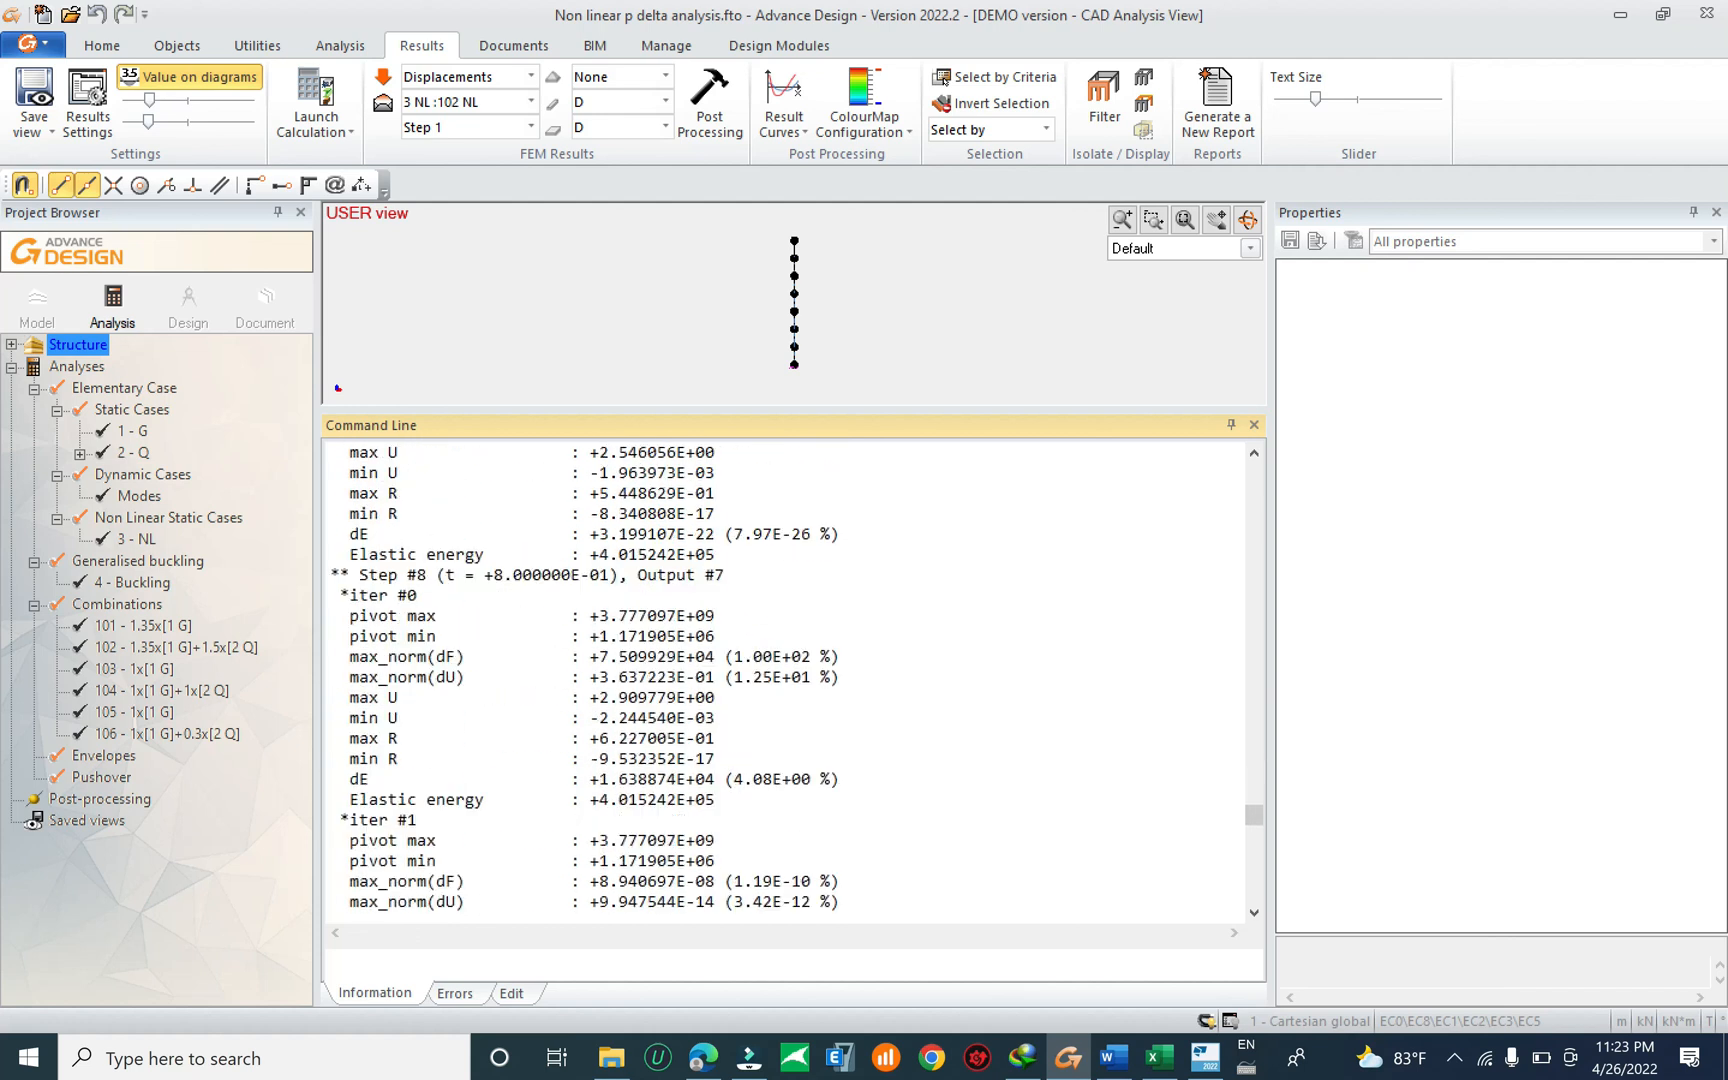
{"action": "scroll", "coordinate": [787, 678], "scroll_direction": "down", "scroll_amount": 18}
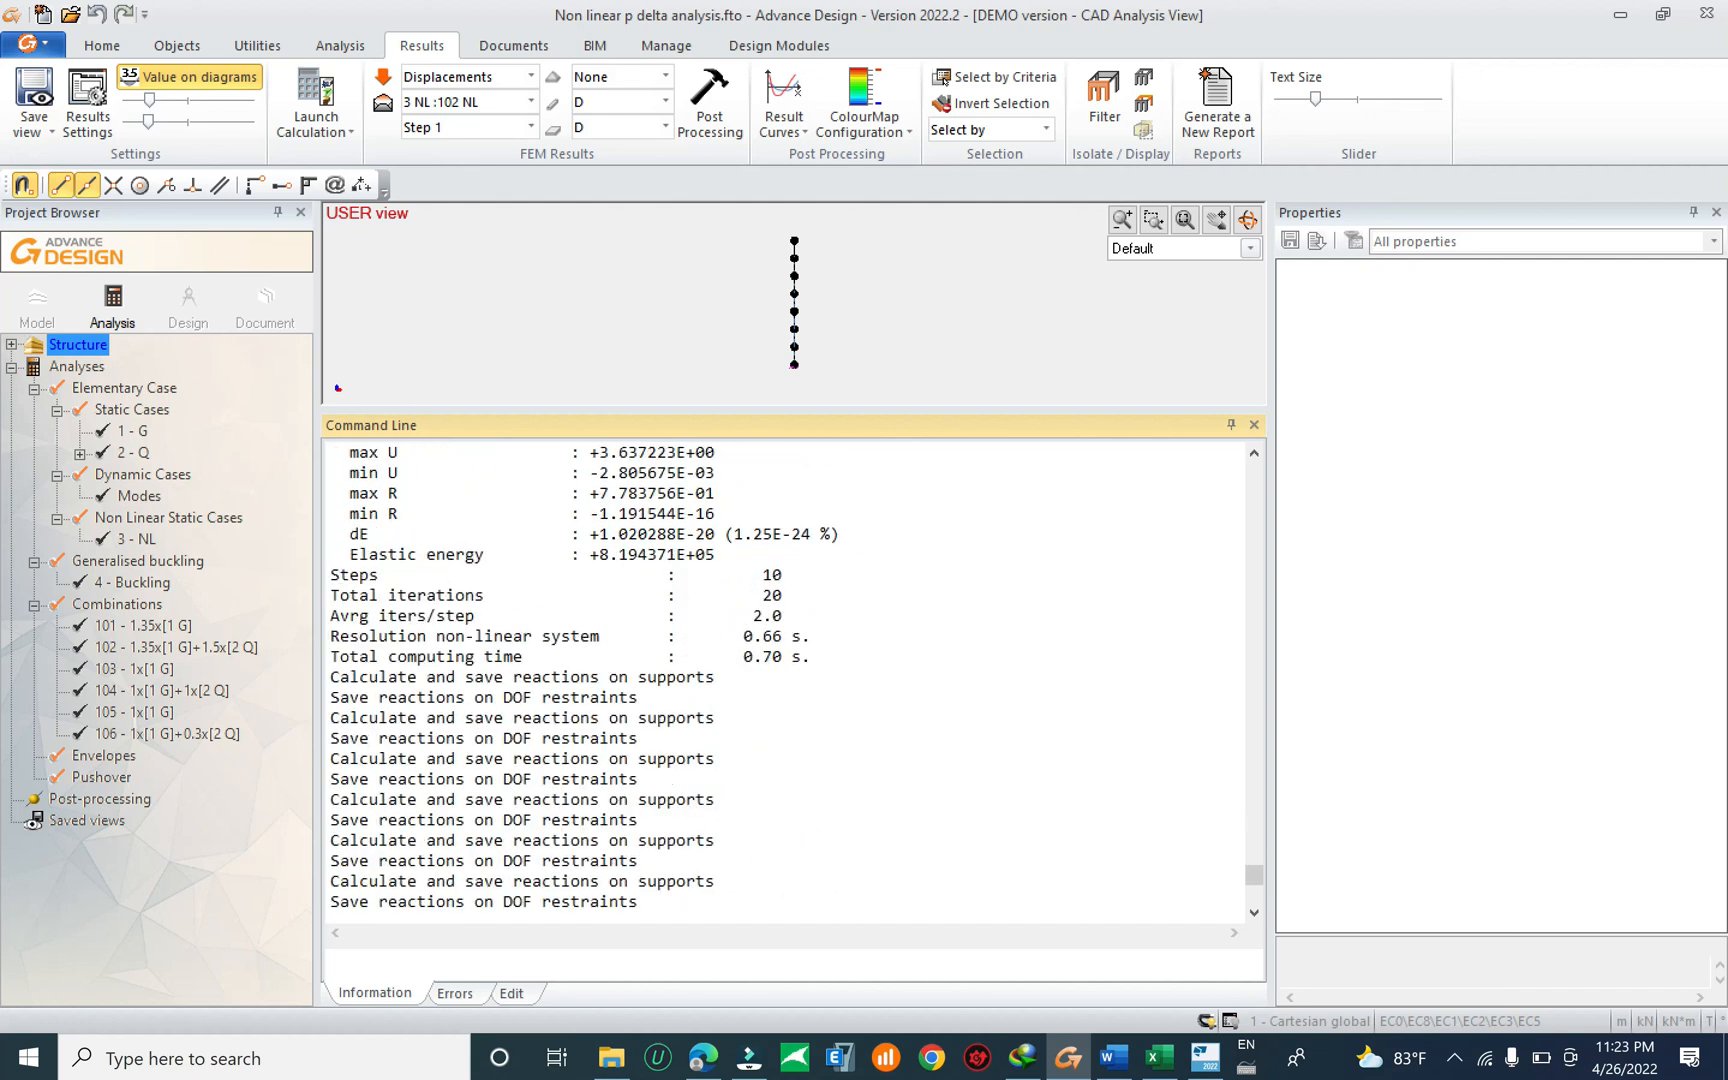
{"action": "scroll", "coordinate": [787, 678], "scroll_direction": "up", "scroll_amount": 2}
{"action": "scroll", "coordinate": [787, 678], "scroll_direction": "up", "scroll_amount": 2}
{"action": "scroll", "coordinate": [787, 678], "scroll_direction": "down", "scroll_amount": 1}
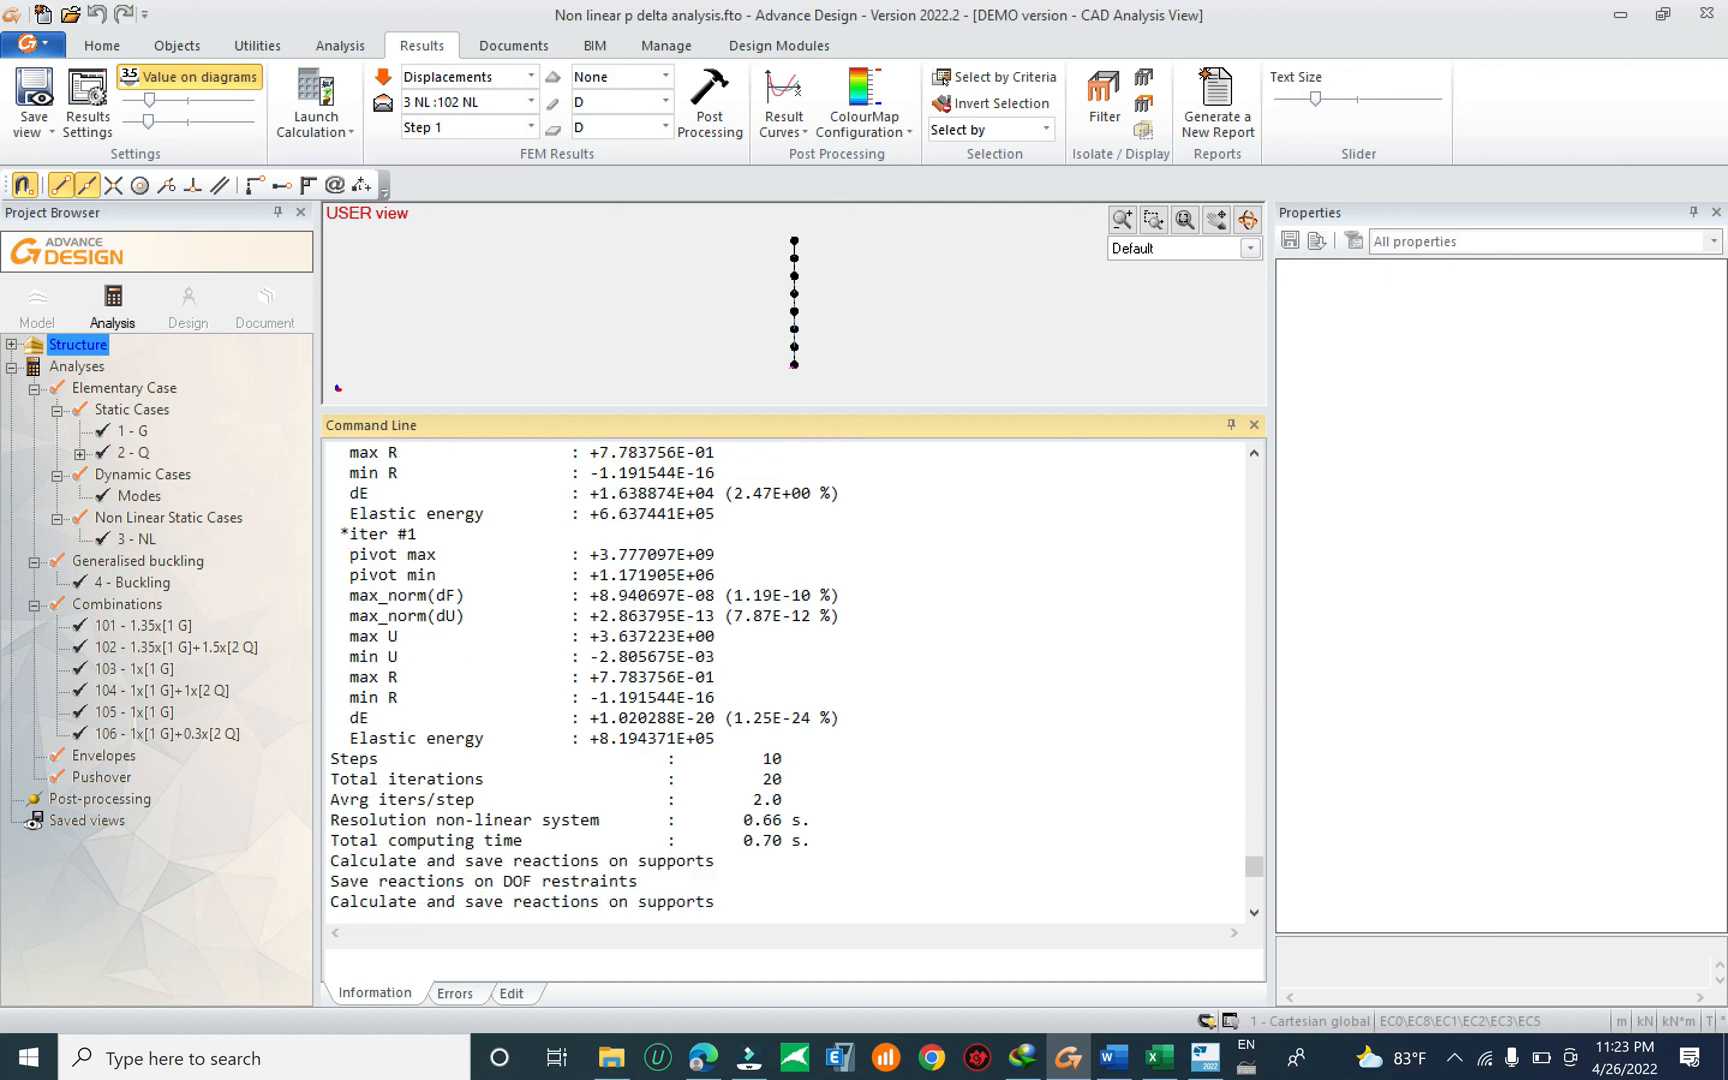
{"action": "scroll", "coordinate": [787, 678], "scroll_direction": "up", "scroll_amount": 2}
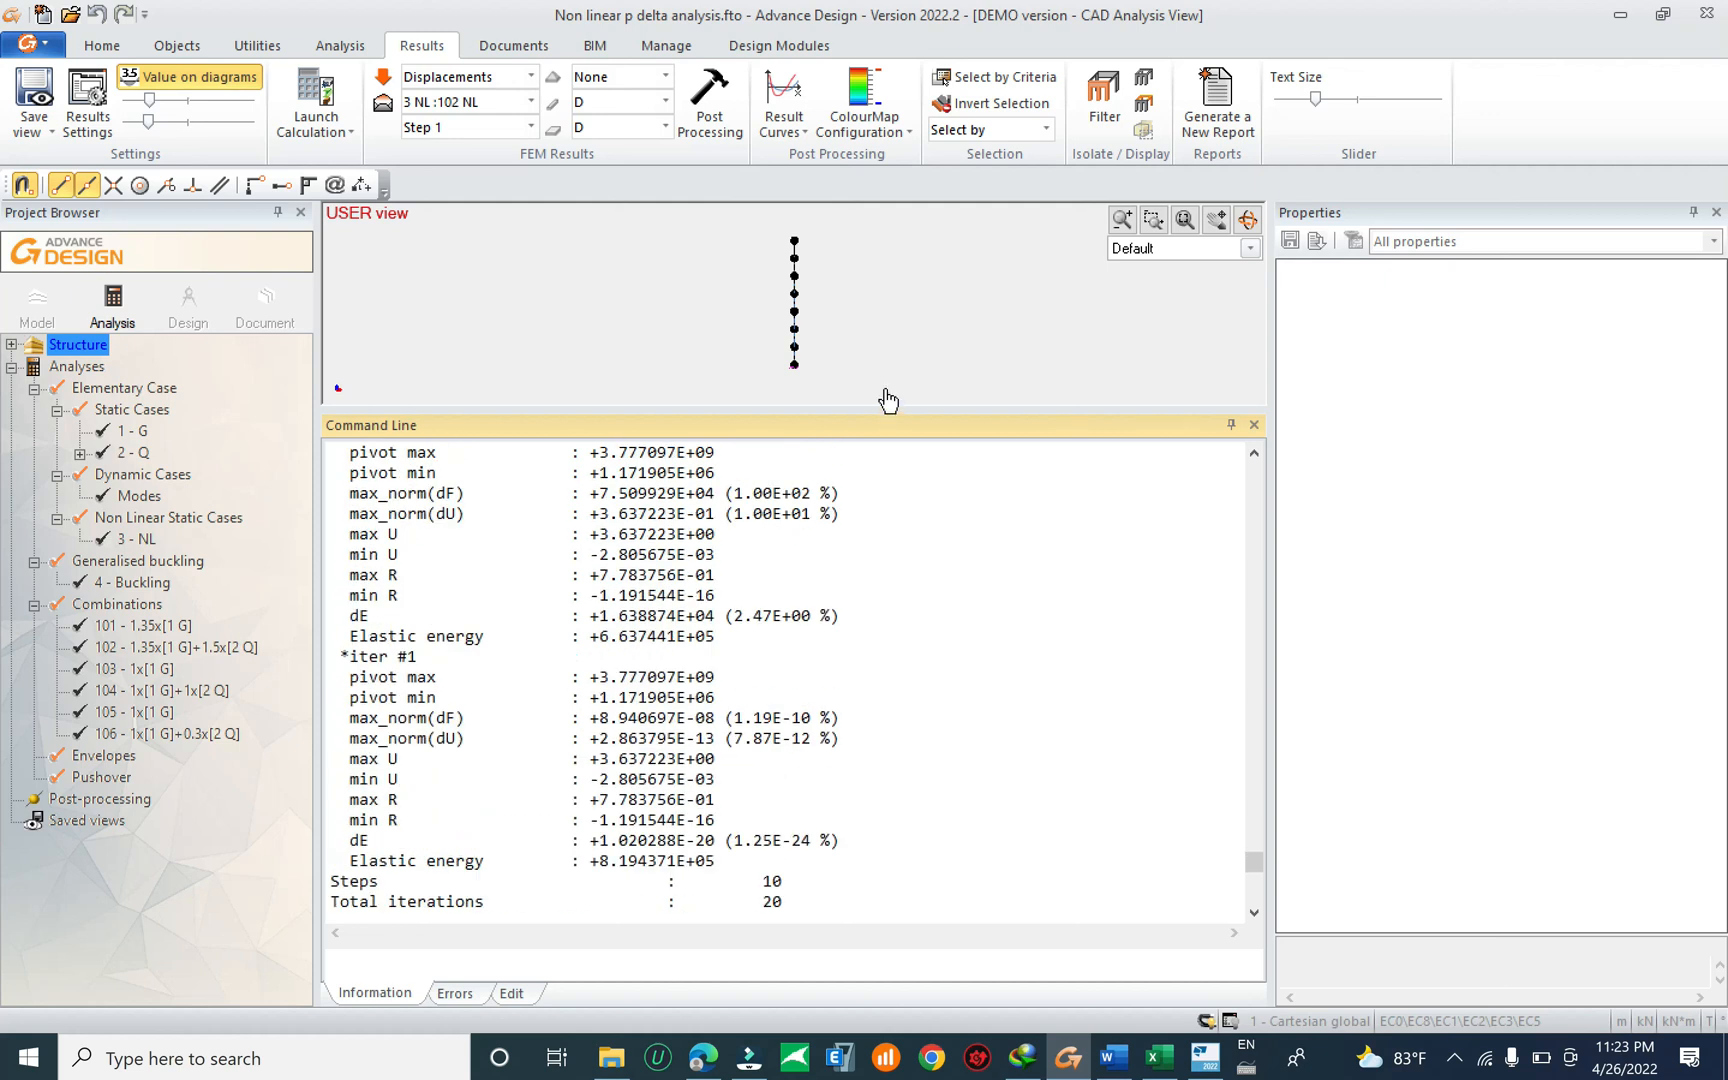
Shrink the calculation log to enlarge the model view and select the column's linear element.
{"action": "left_click_drag", "start_coordinate": [889, 408], "coordinate": [575, 646]}
{"action": "left_click", "coordinate": [385, 991]}
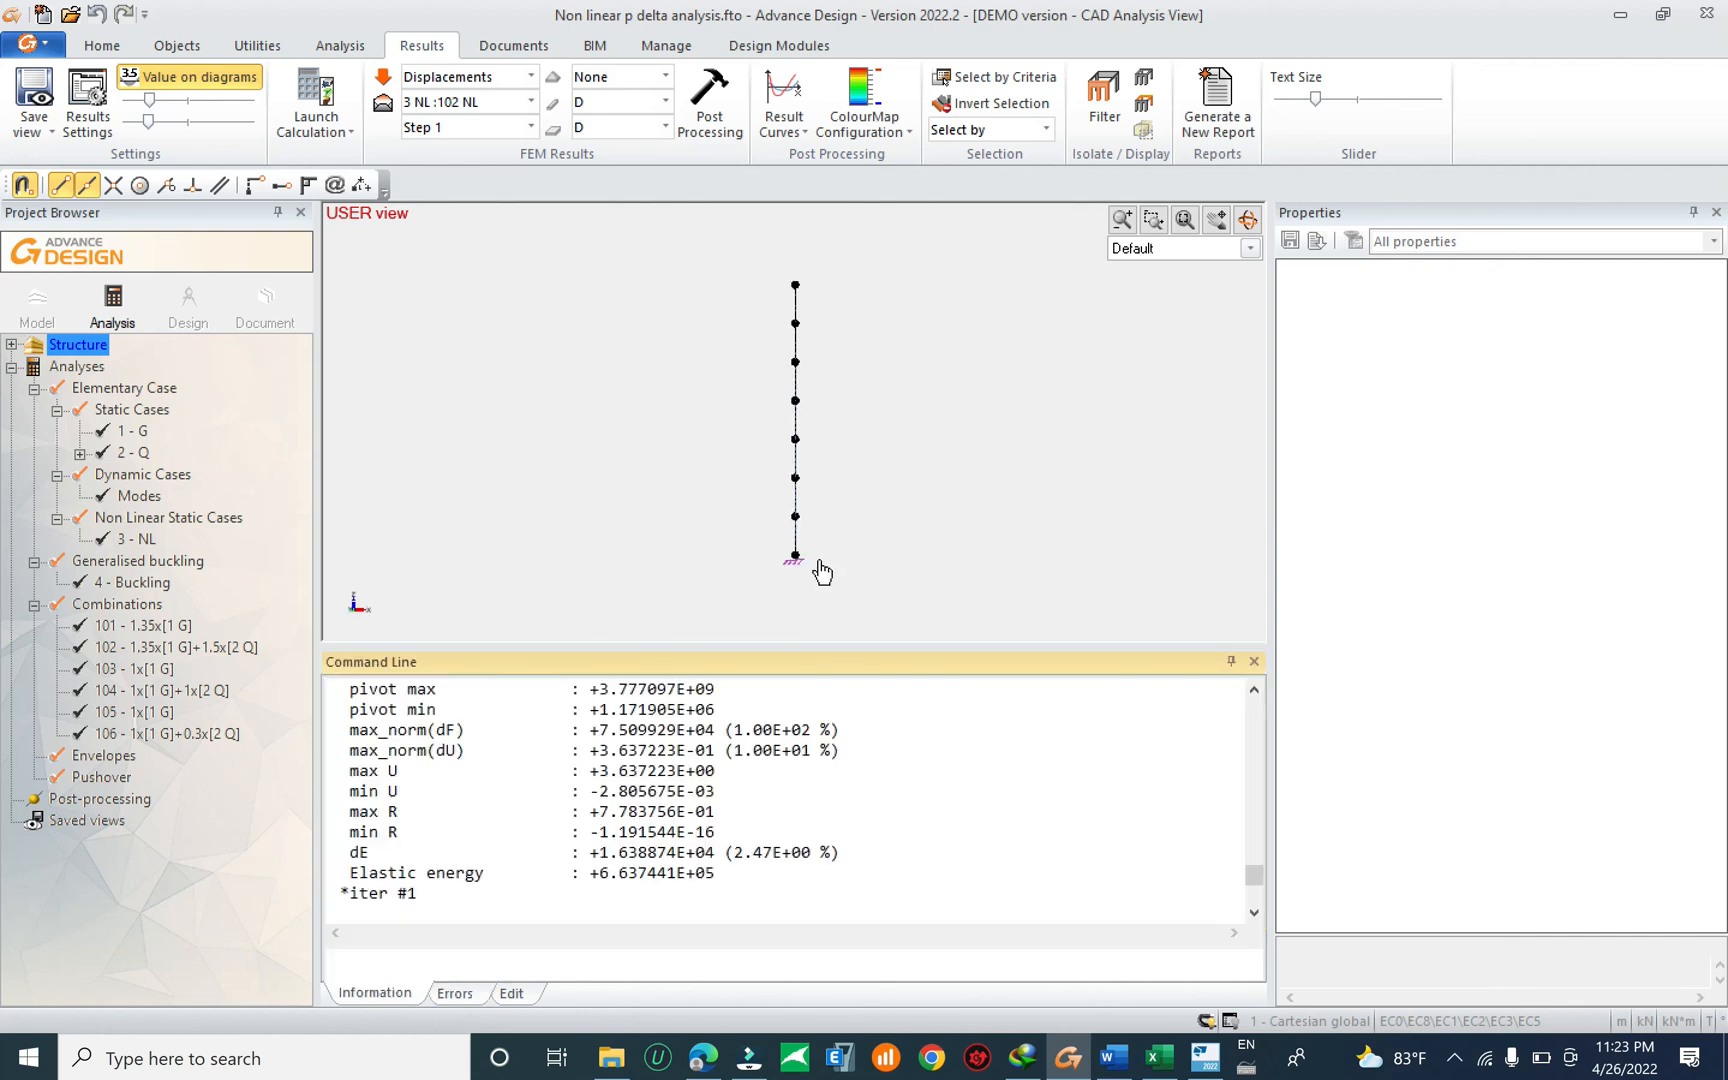
{"action": "left_click", "coordinate": [813, 432]}
{"action": "left_click", "coordinate": [794, 445]}
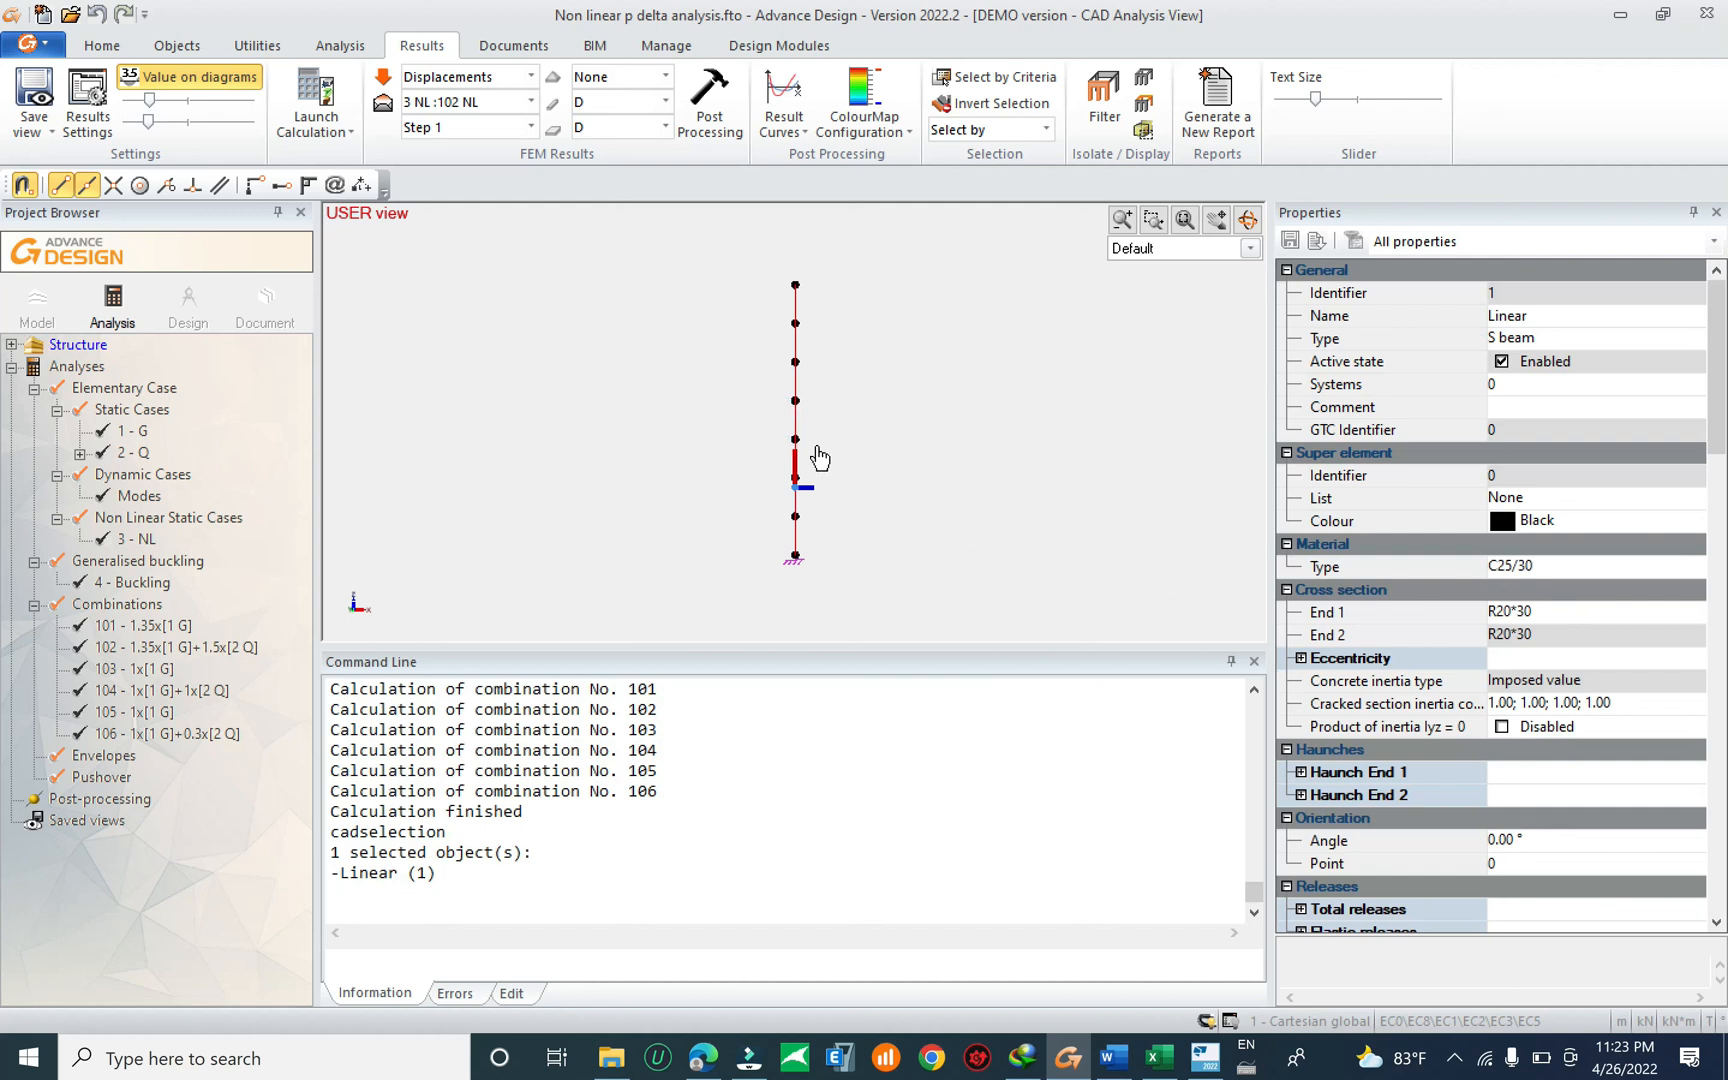
Deselect the column, shrink the calculation log and display the displacement D results for 3 NL:102 NL at Step 1.
{"action": "key", "text": "Escape"}
{"action": "left_click_drag", "start_coordinate": [696, 649], "coordinate": [683, 912]}
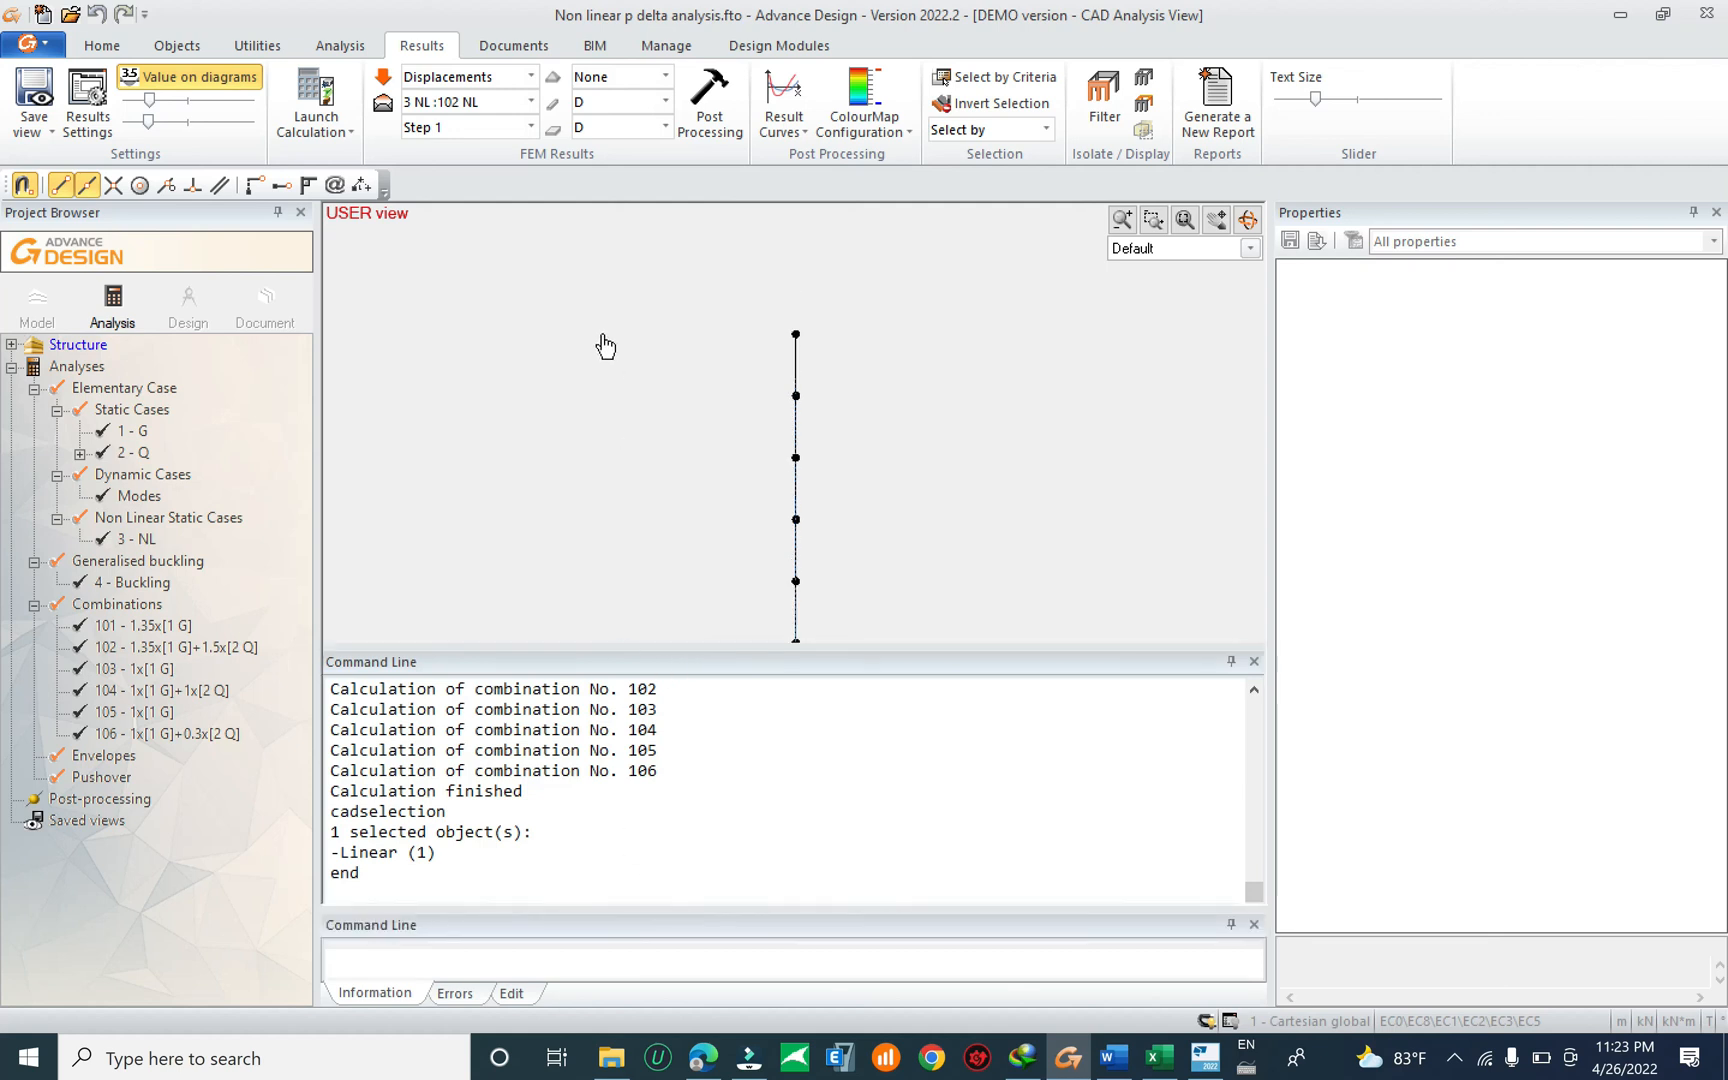
{"action": "left_click", "coordinate": [484, 80]}
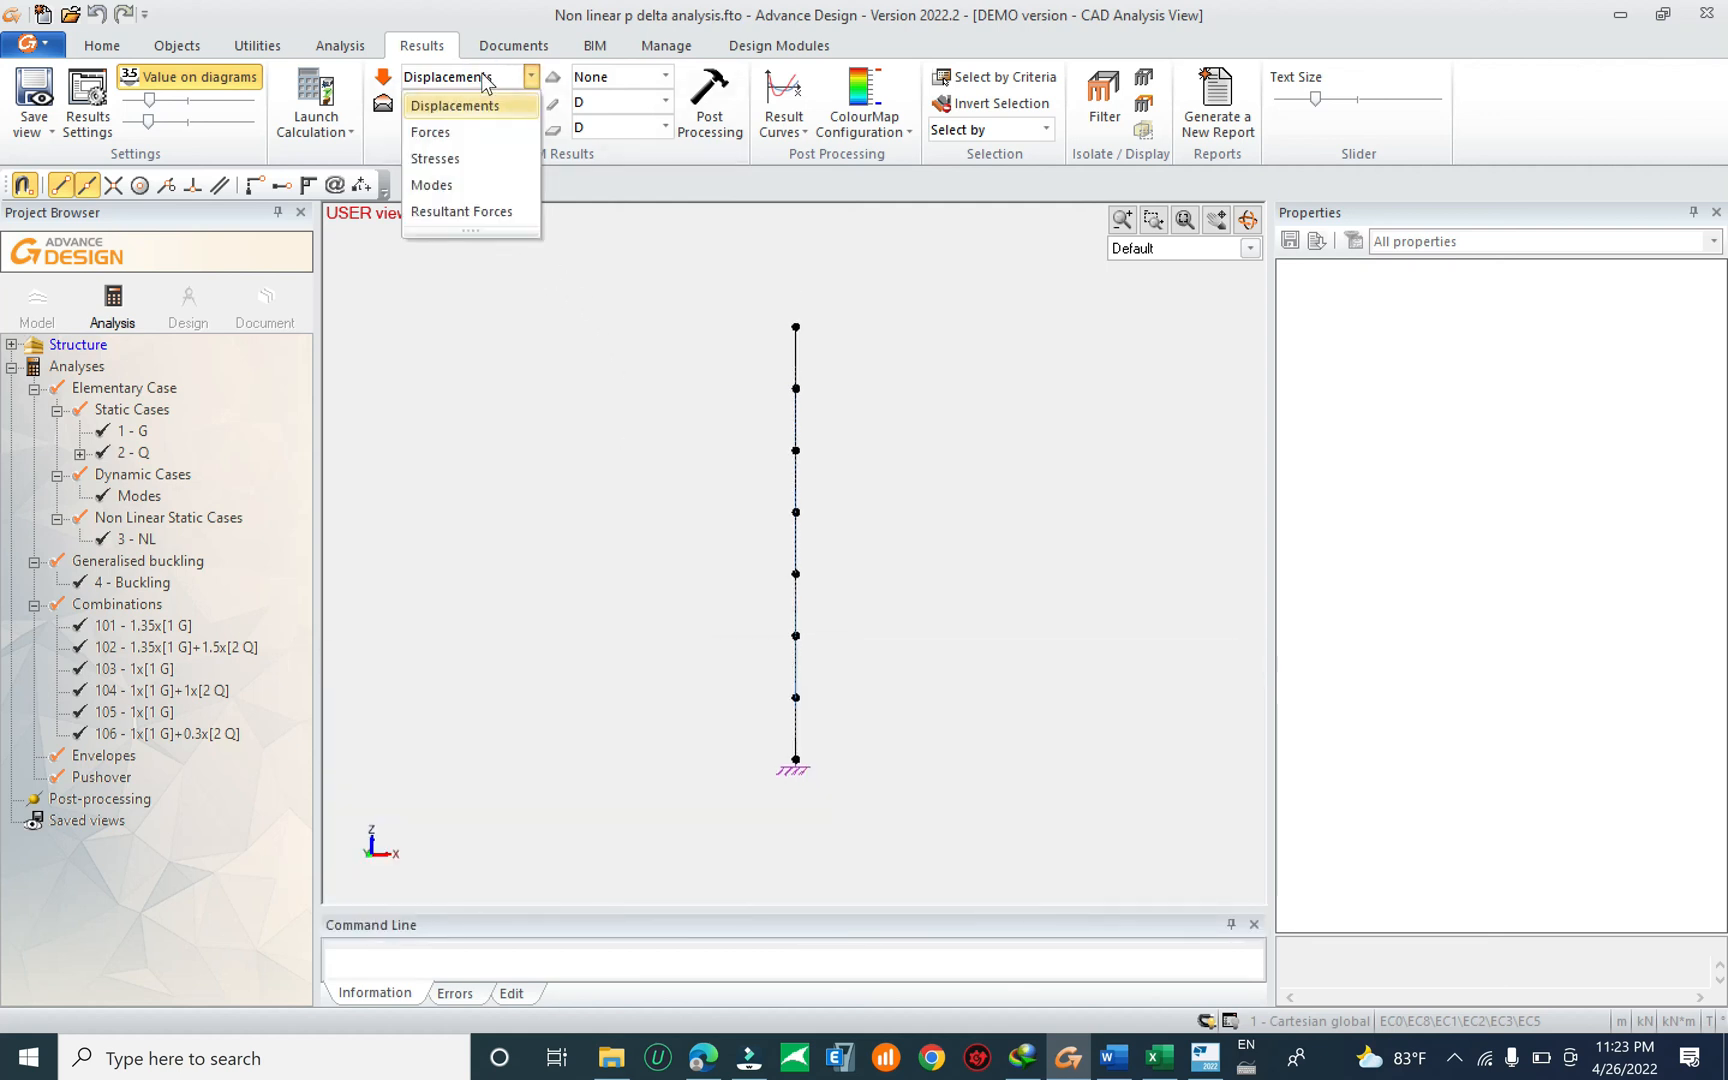
{"action": "left_click", "coordinate": [455, 106]}
{"action": "left_click", "coordinate": [709, 100]}
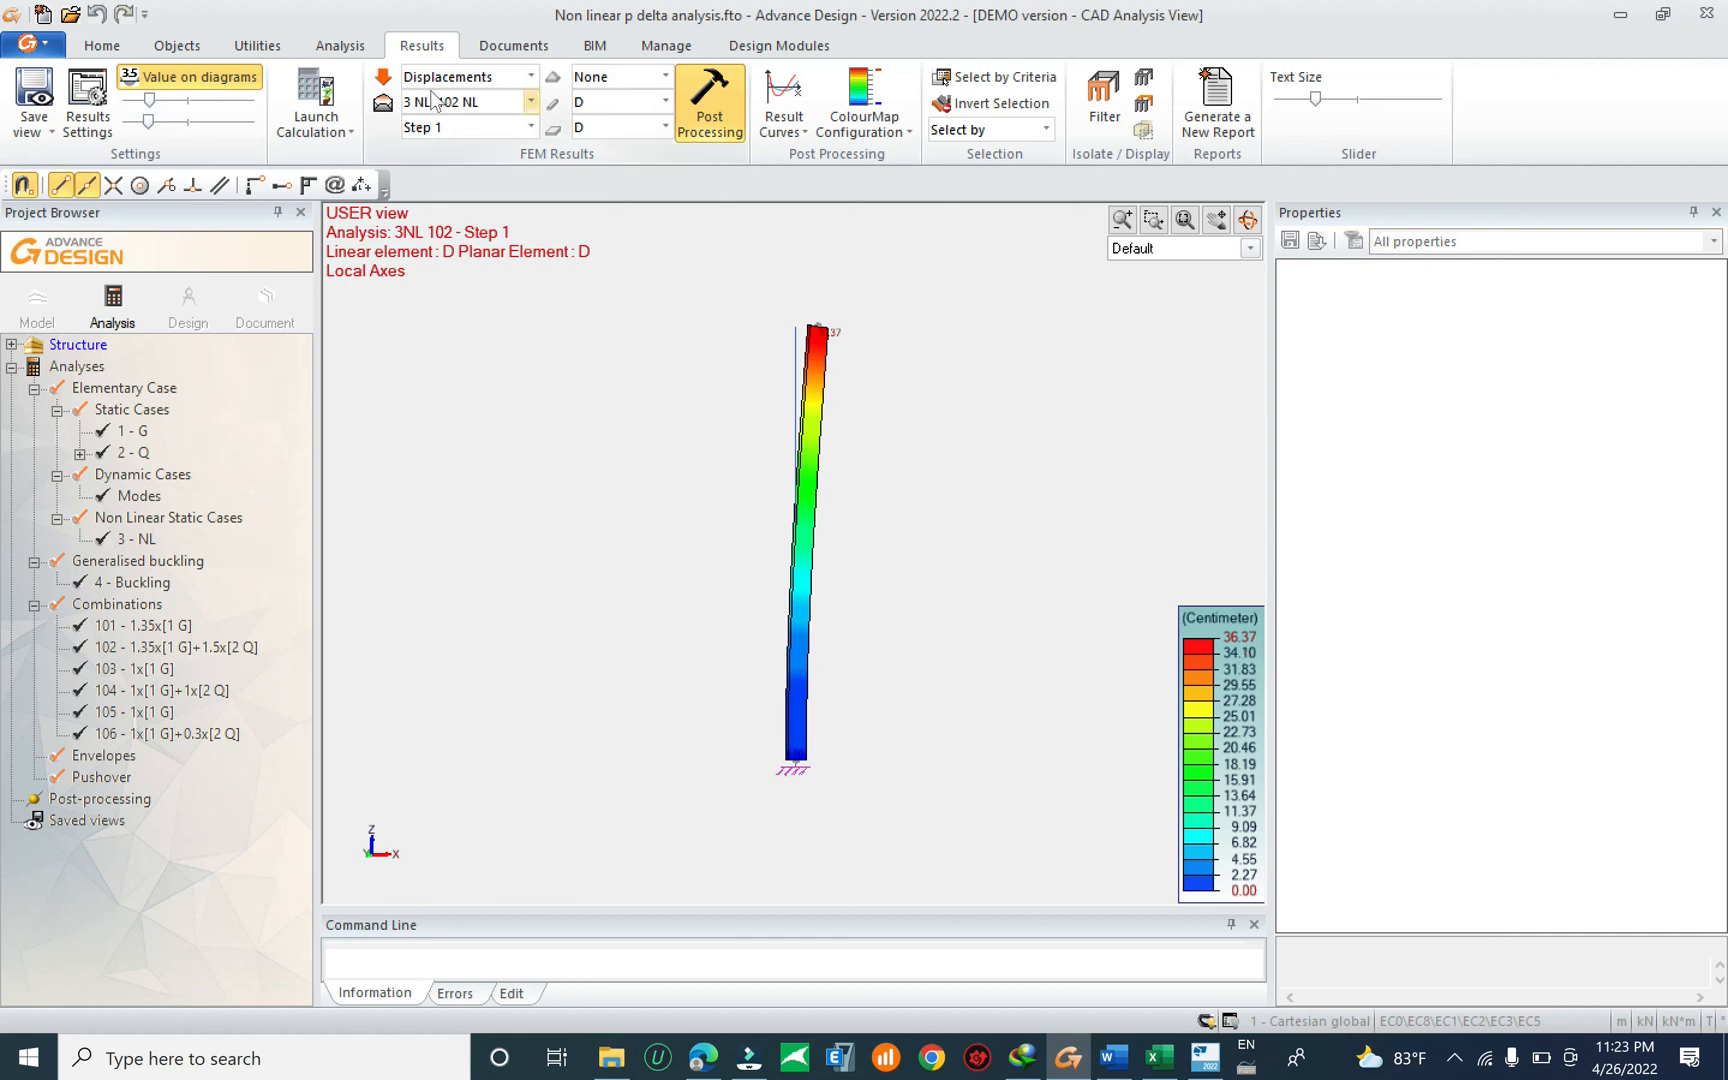
{"action": "left_click", "coordinate": [530, 101]}
{"action": "left_click", "coordinate": [474, 132]}
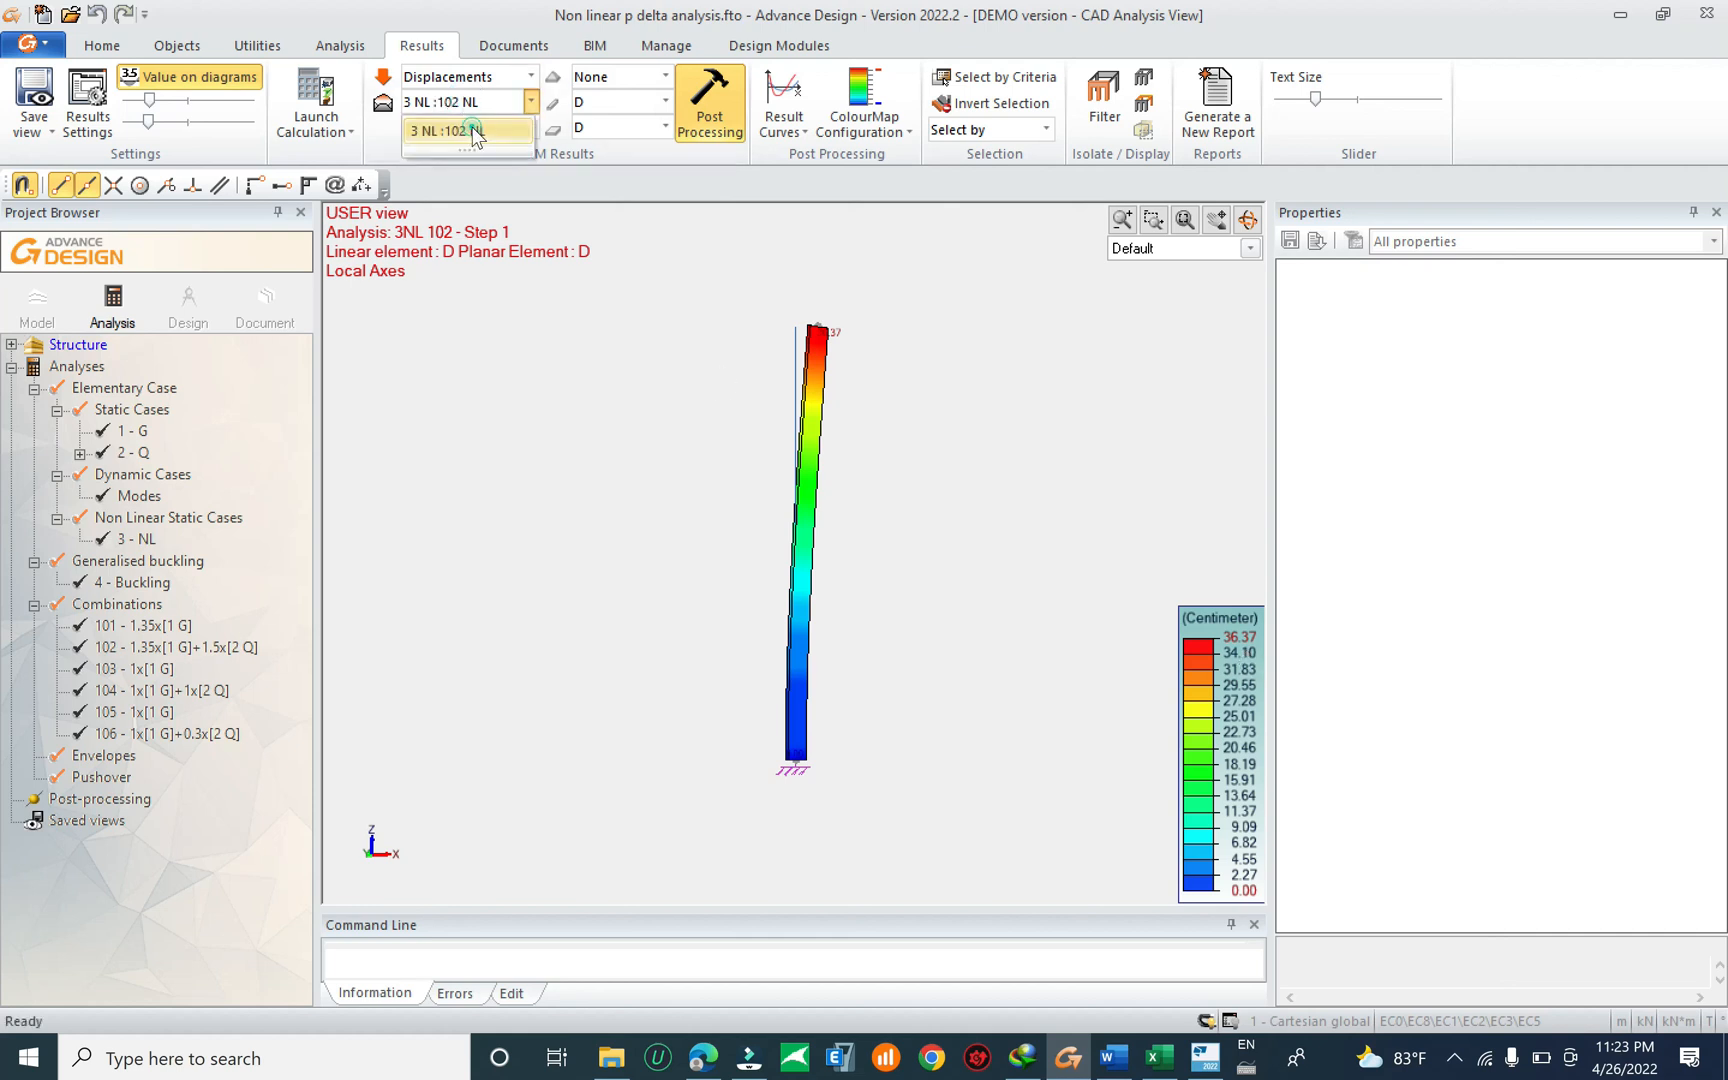
{"action": "left_click", "coordinate": [614, 104]}
{"action": "left_click", "coordinate": [614, 104]}
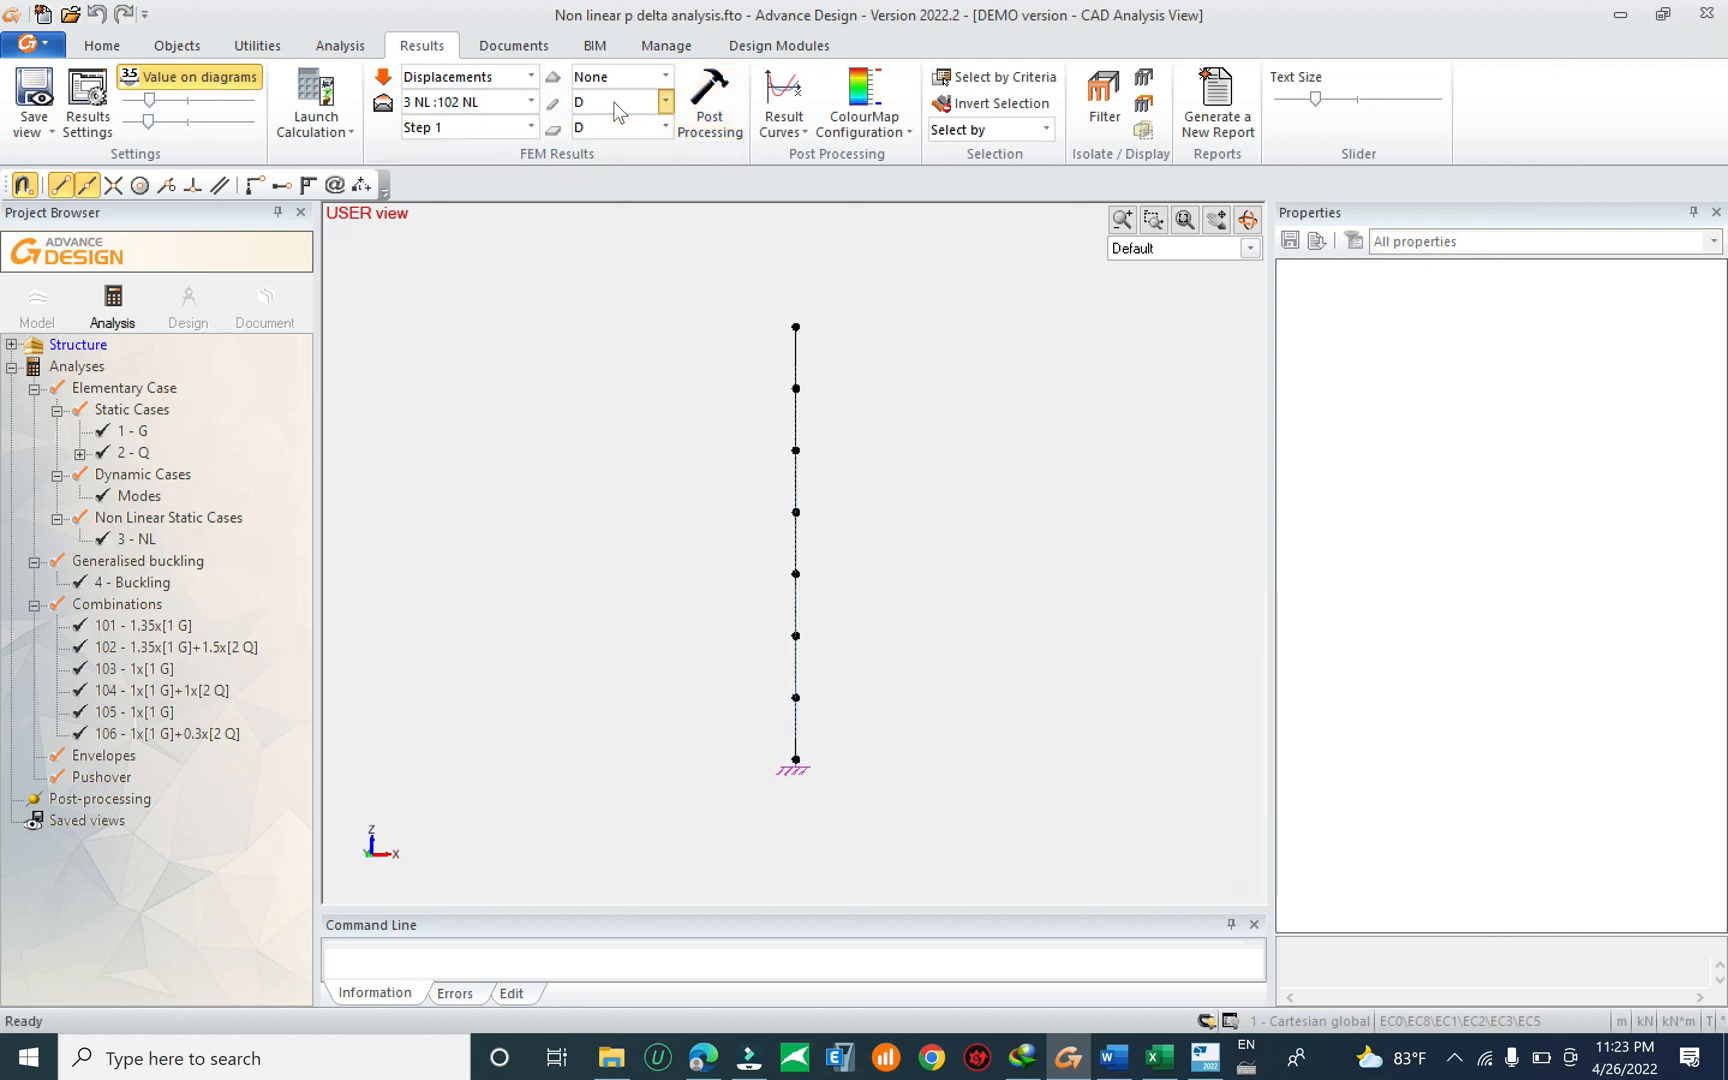
Display the bending moment My forces on the column for 3 NL:102 NL at the last step and examine the diagram.
{"action": "left_click", "coordinate": [478, 80]}
{"action": "left_click", "coordinate": [462, 132]}
{"action": "left_click", "coordinate": [625, 104]}
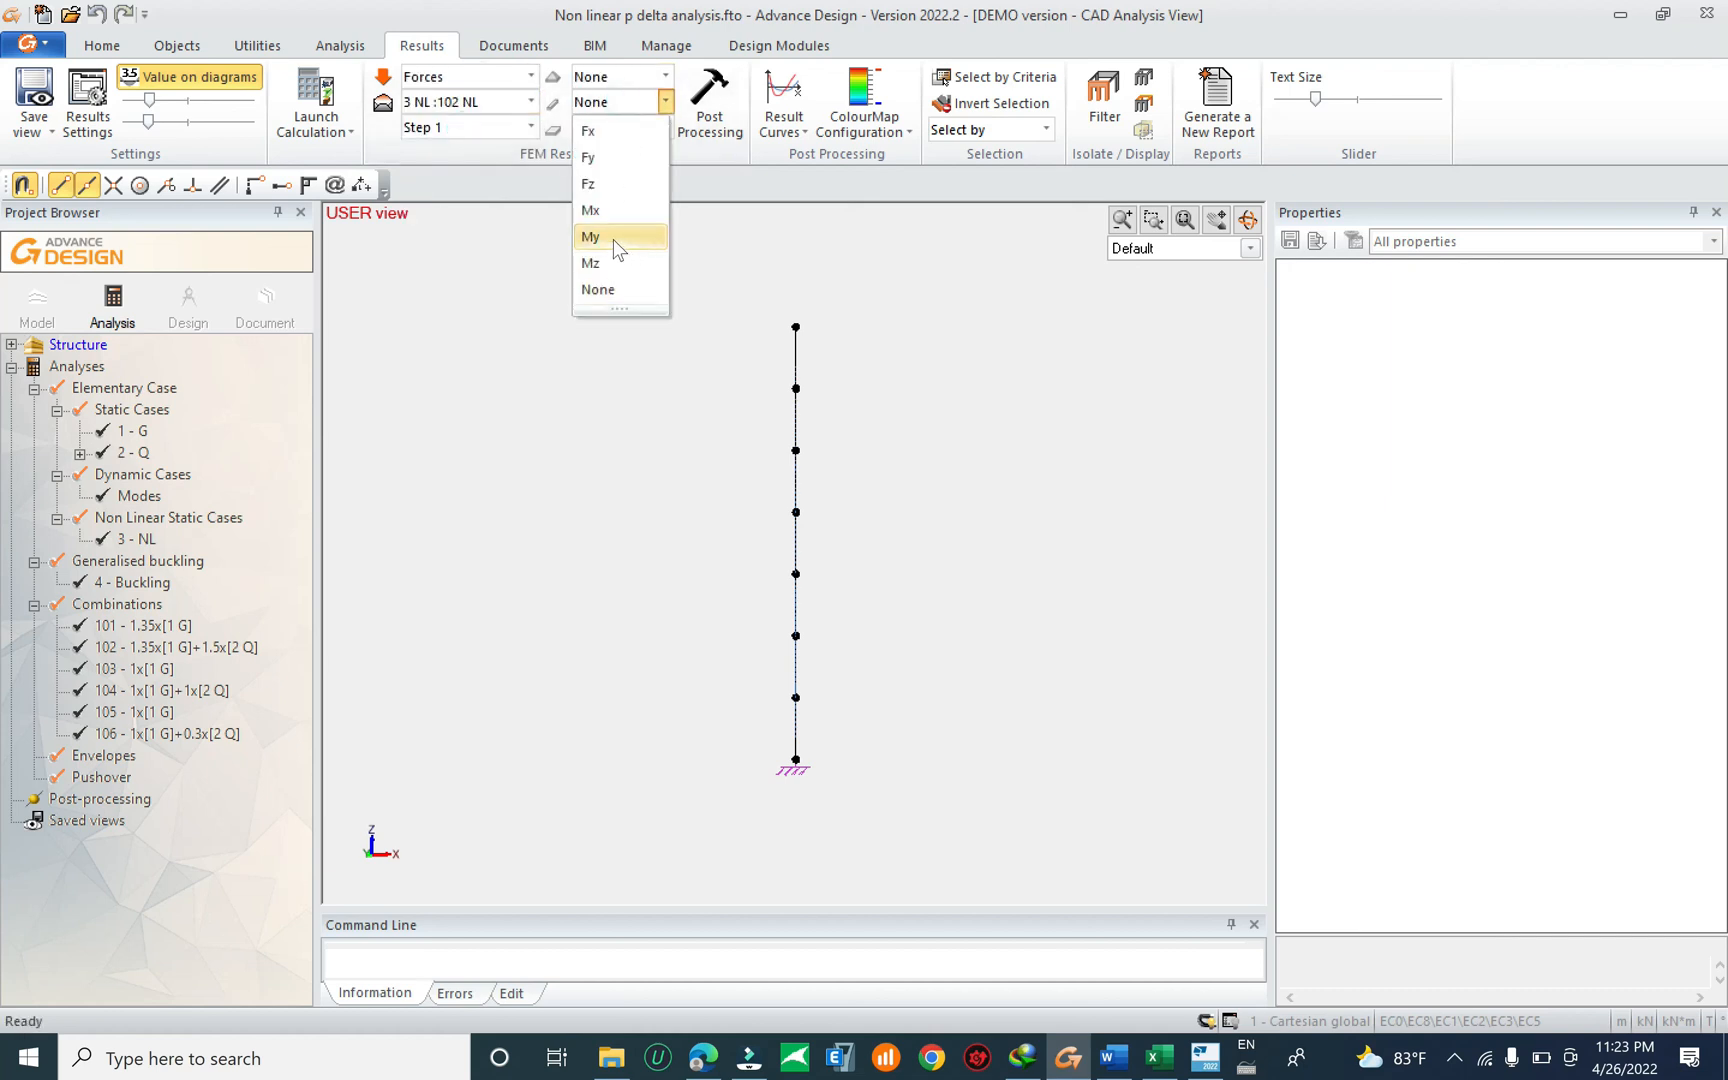
{"action": "left_click", "coordinate": [615, 237]}
{"action": "left_click", "coordinate": [530, 127]}
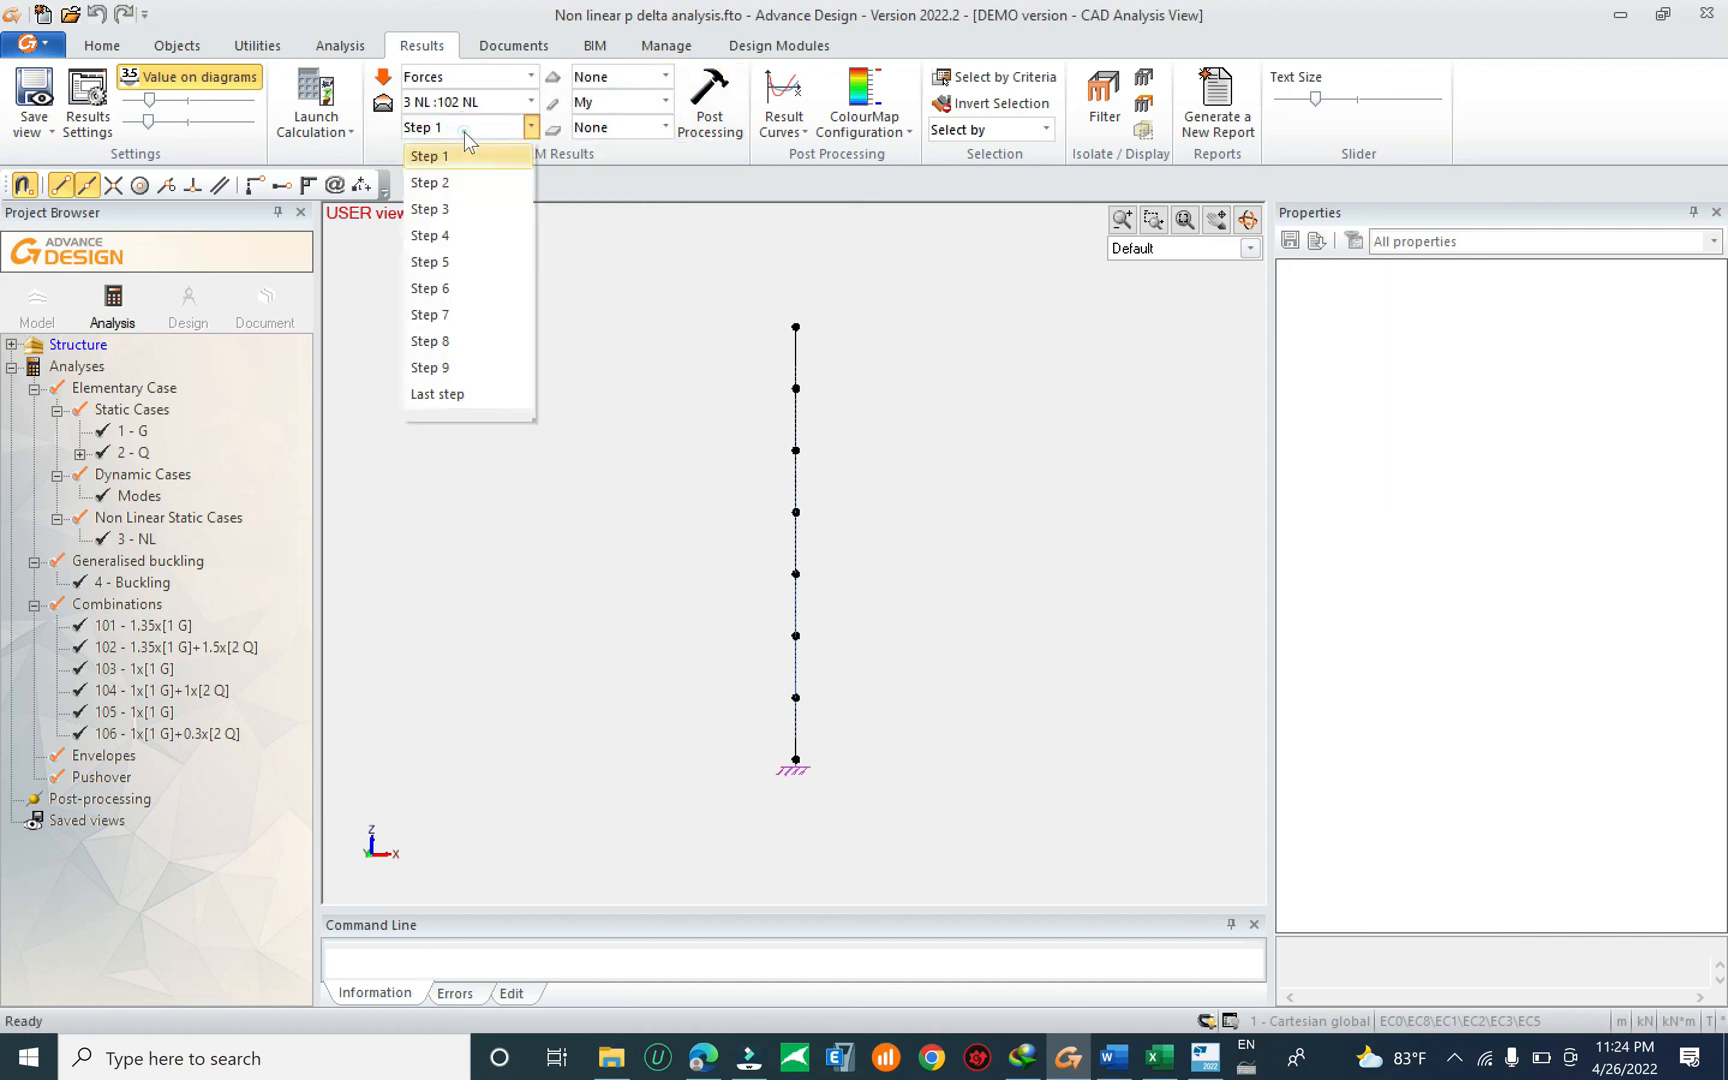
{"action": "left_click", "coordinate": [443, 396]}
{"action": "left_click", "coordinate": [703, 108]}
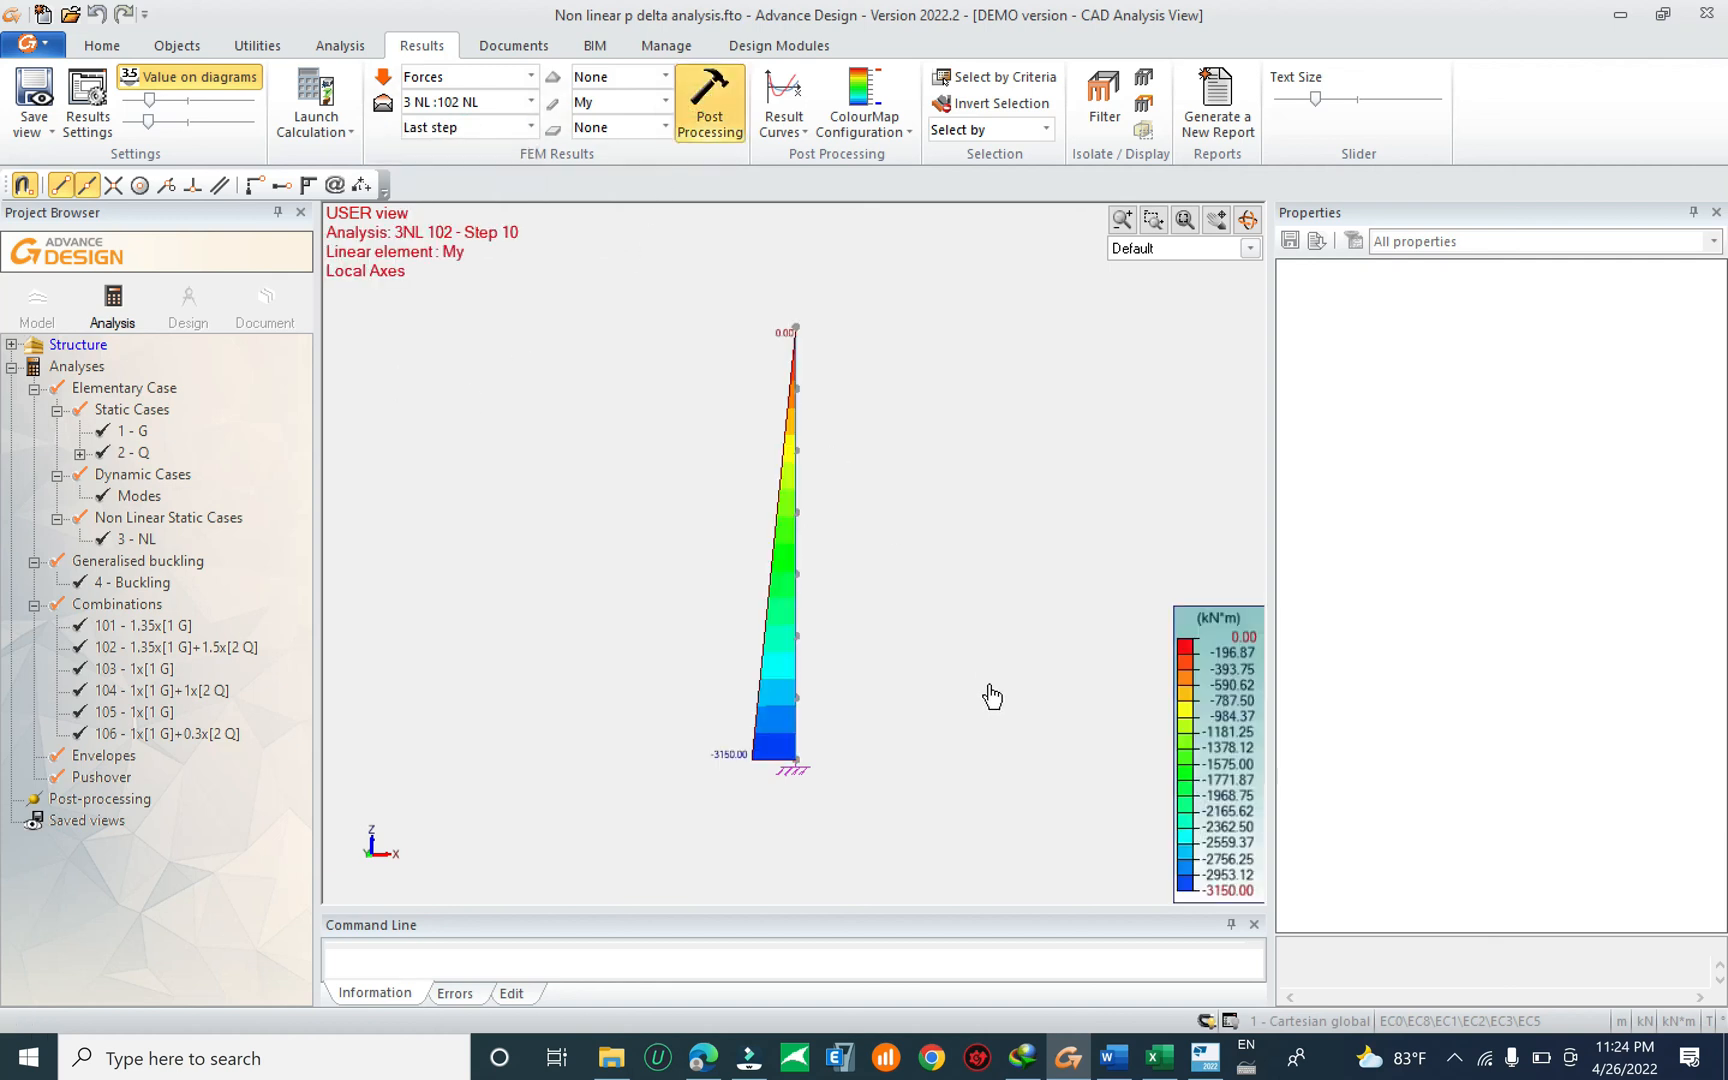
{"action": "scroll", "coordinate": [937, 814], "scroll_direction": "up", "scroll_amount": 5}
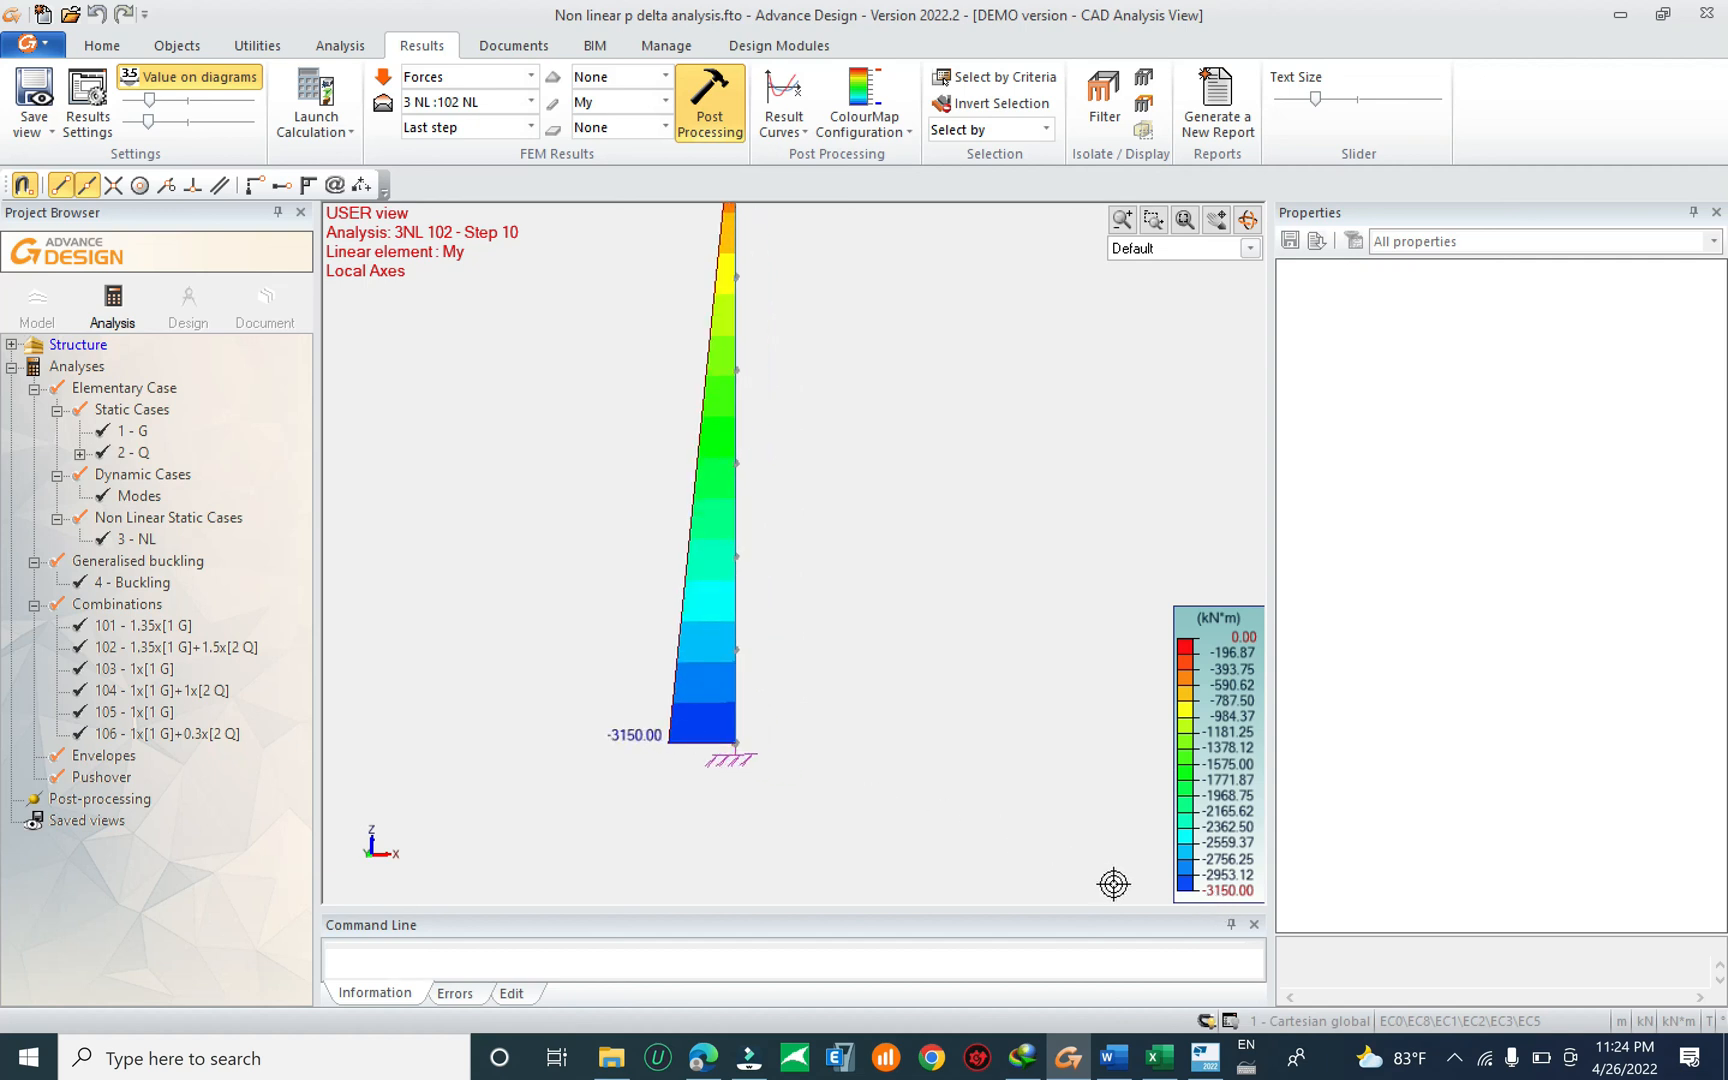
{"action": "middle_click_drag", "start_coordinate": [840, 548], "coordinate": [940, 674]}
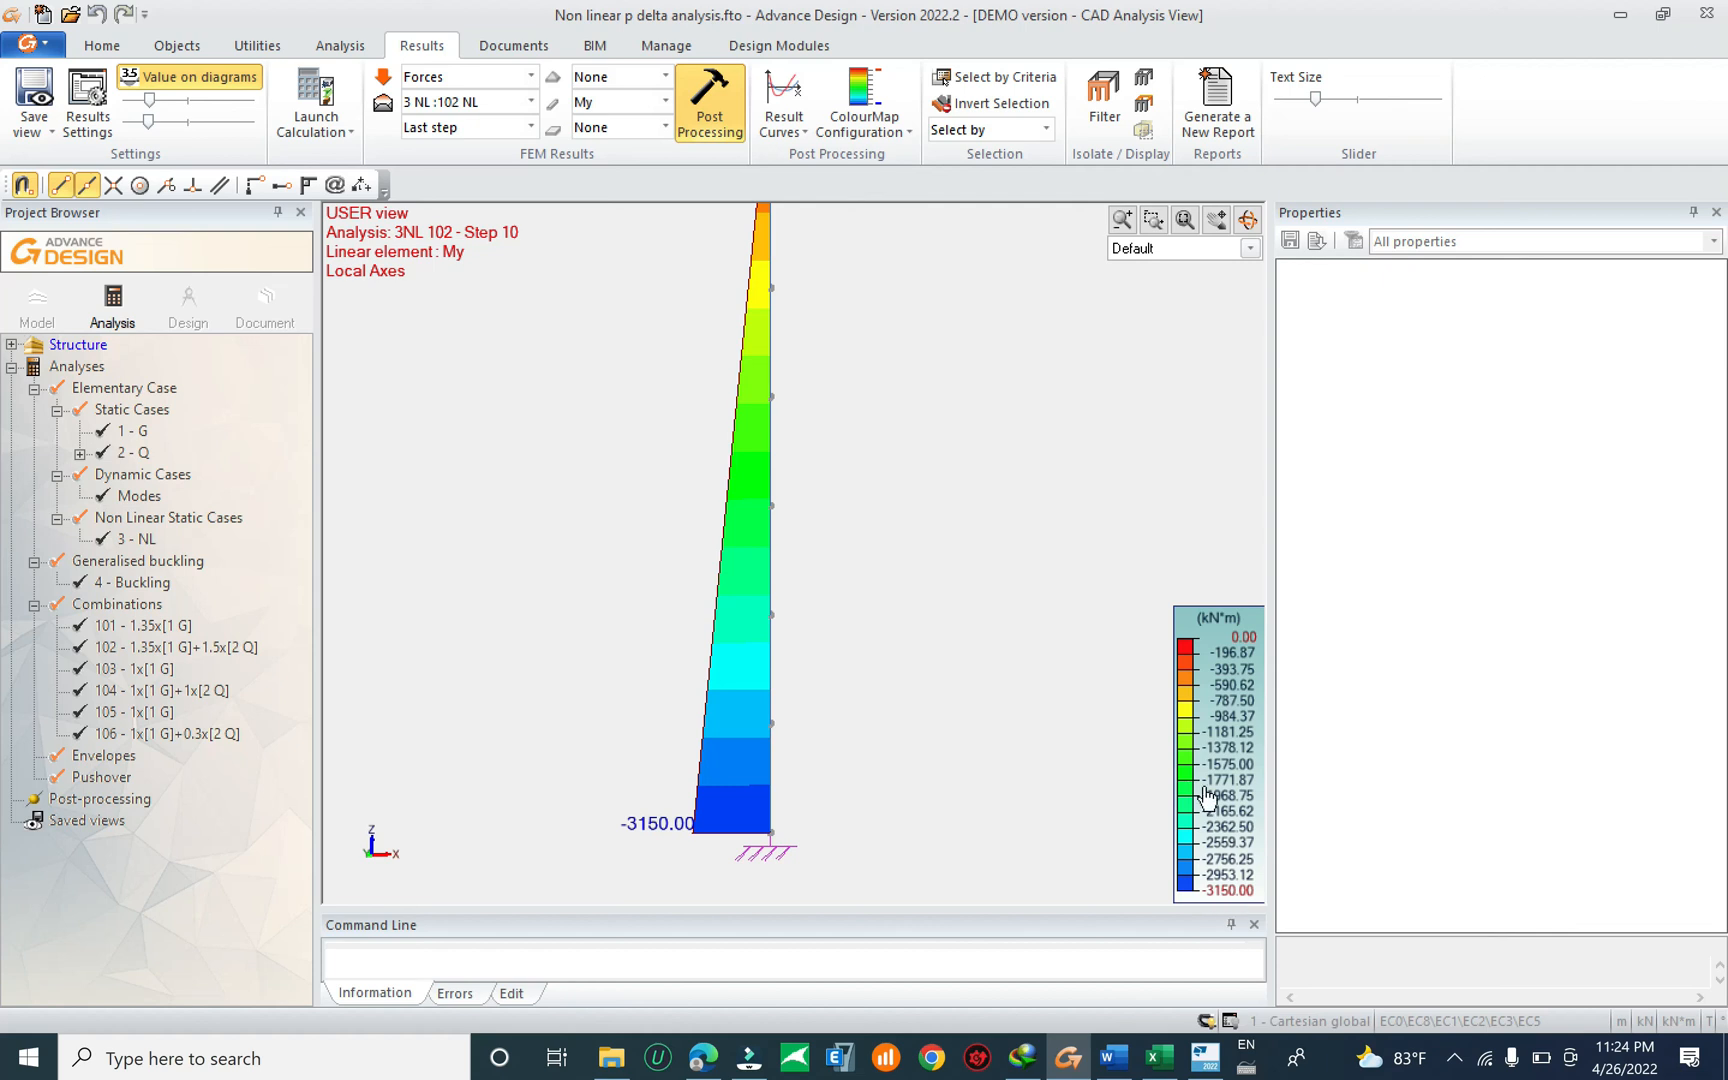
{"action": "scroll", "coordinate": [745, 712], "scroll_direction": "down", "scroll_amount": 1}
{"action": "scroll", "coordinate": [749, 781], "scroll_direction": "down", "scroll_amount": 1}
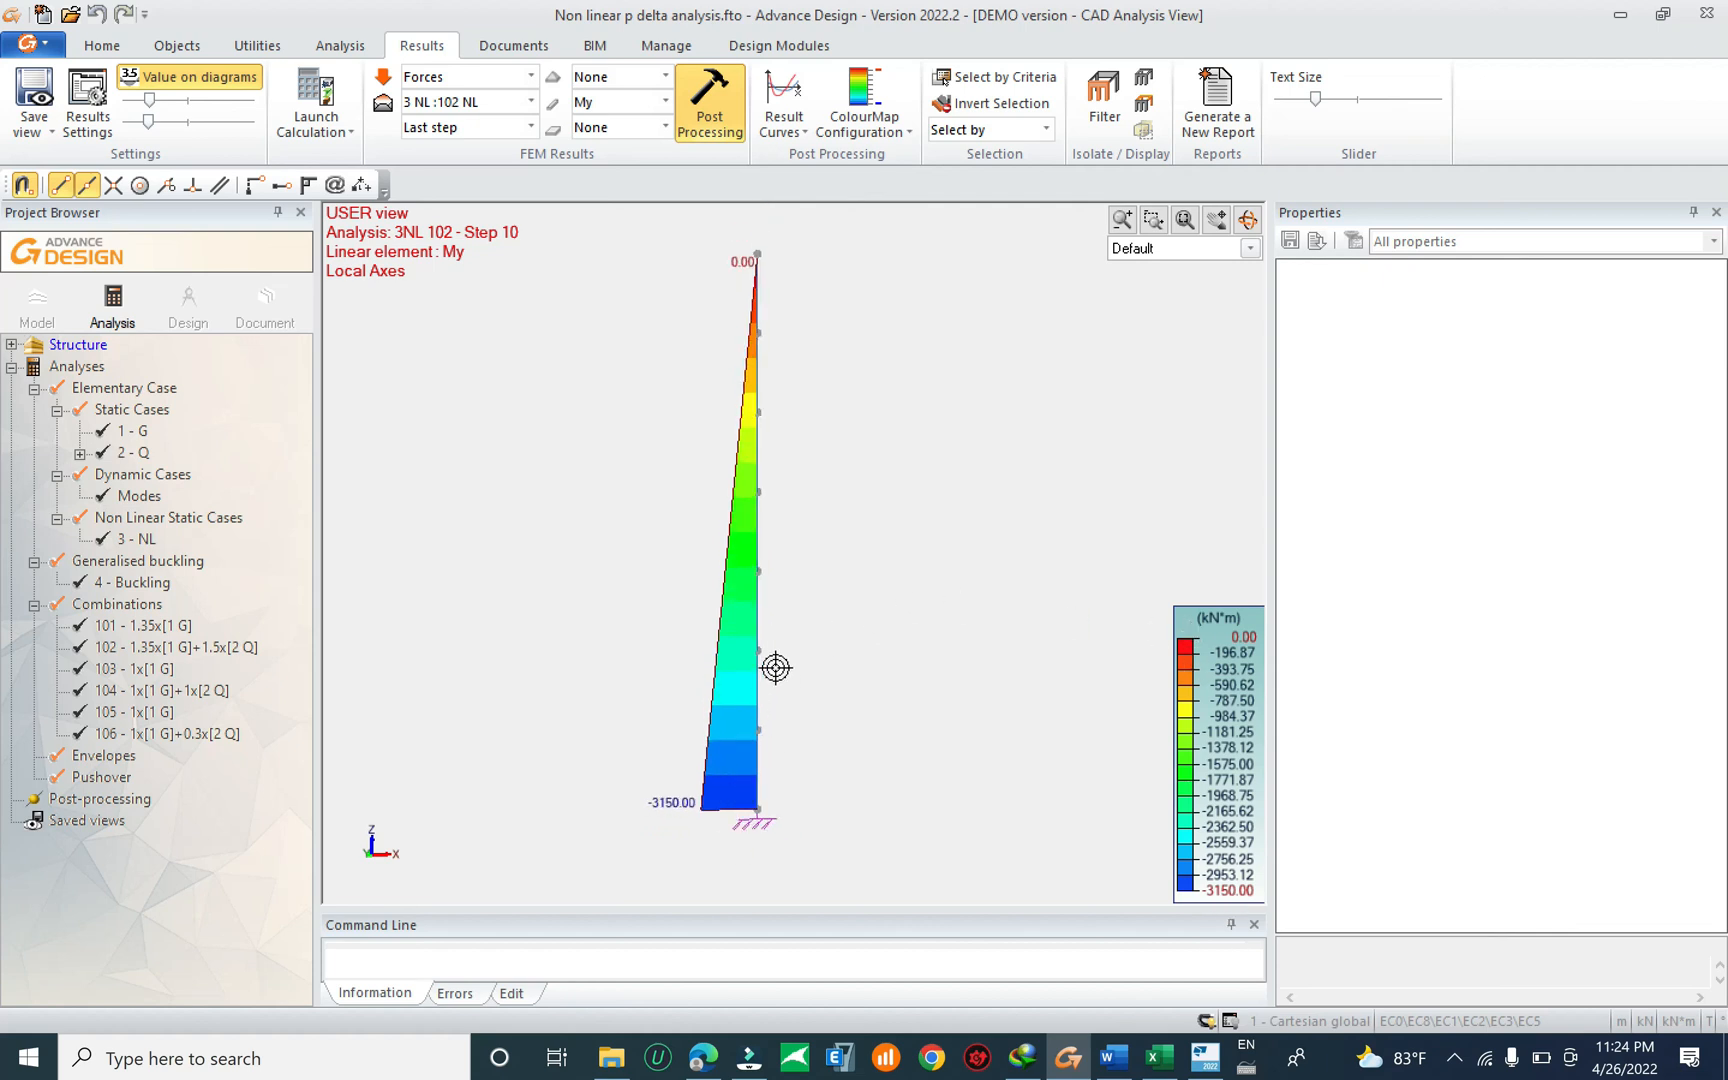
Return to the model, check the force components of the column's point load and show the workplane grid.
{"action": "left_click", "coordinate": [37, 300]}
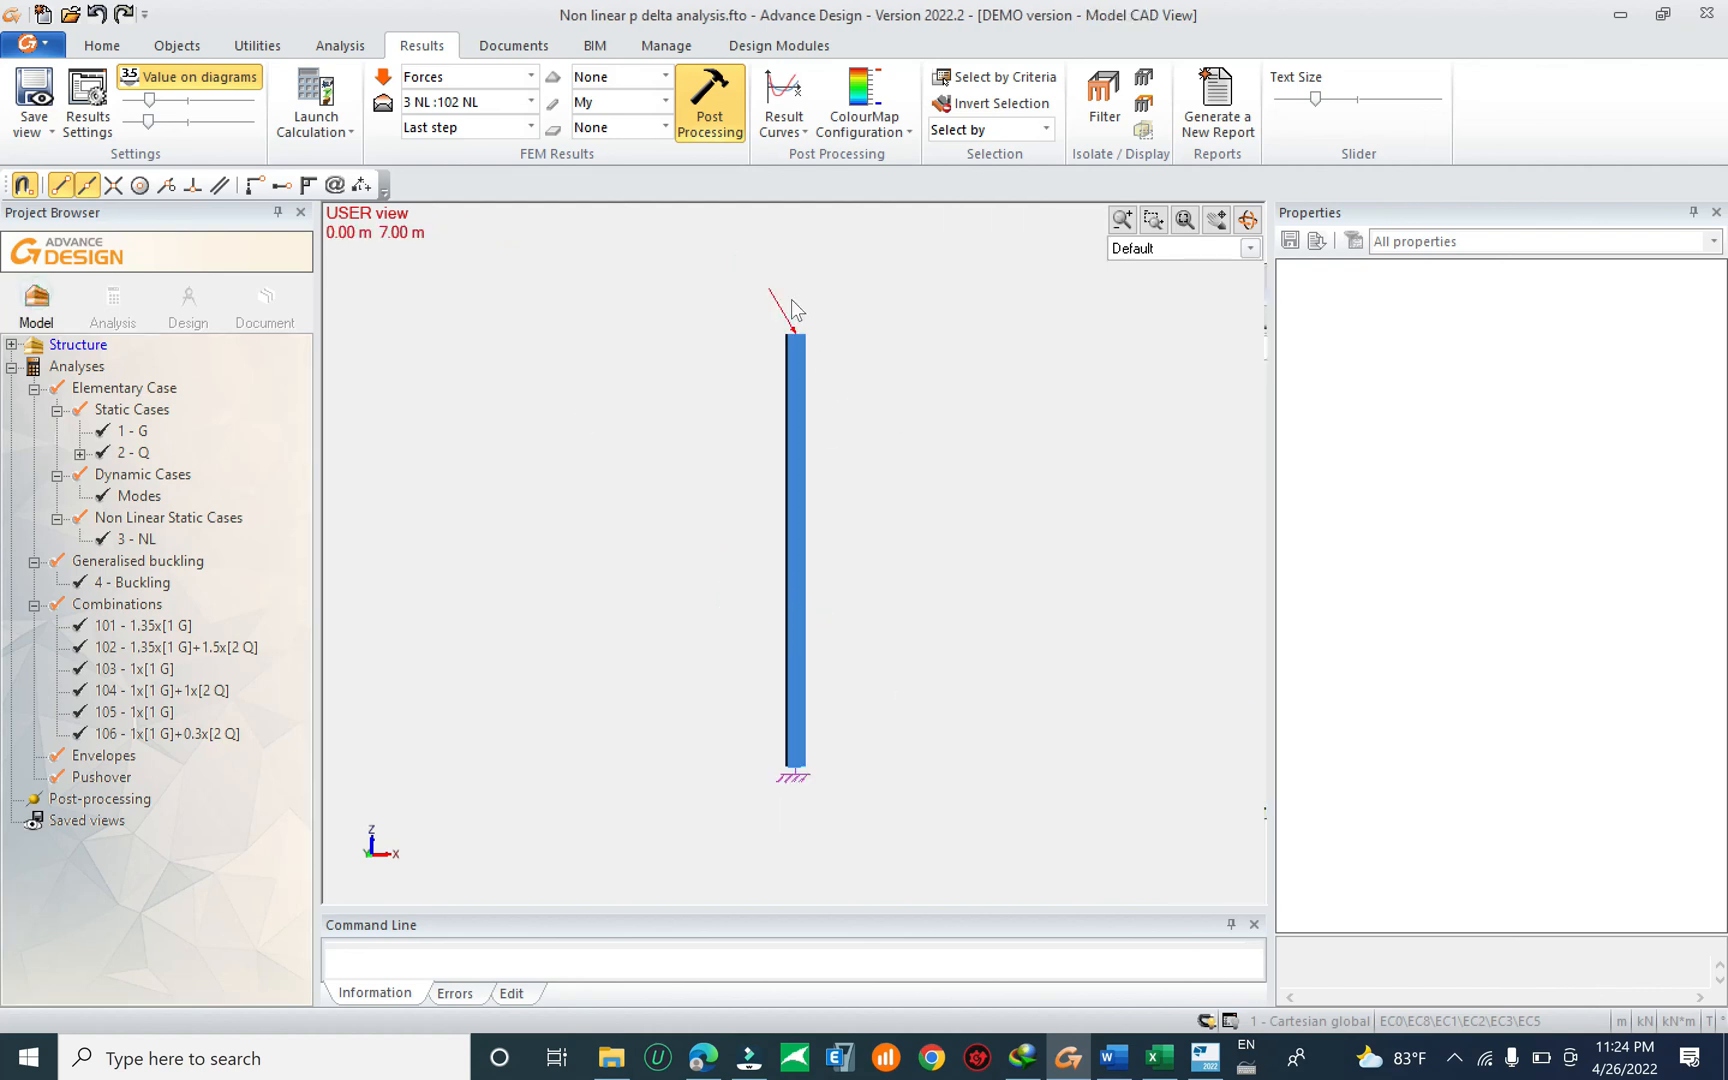
{"action": "left_click", "coordinate": [712, 304]}
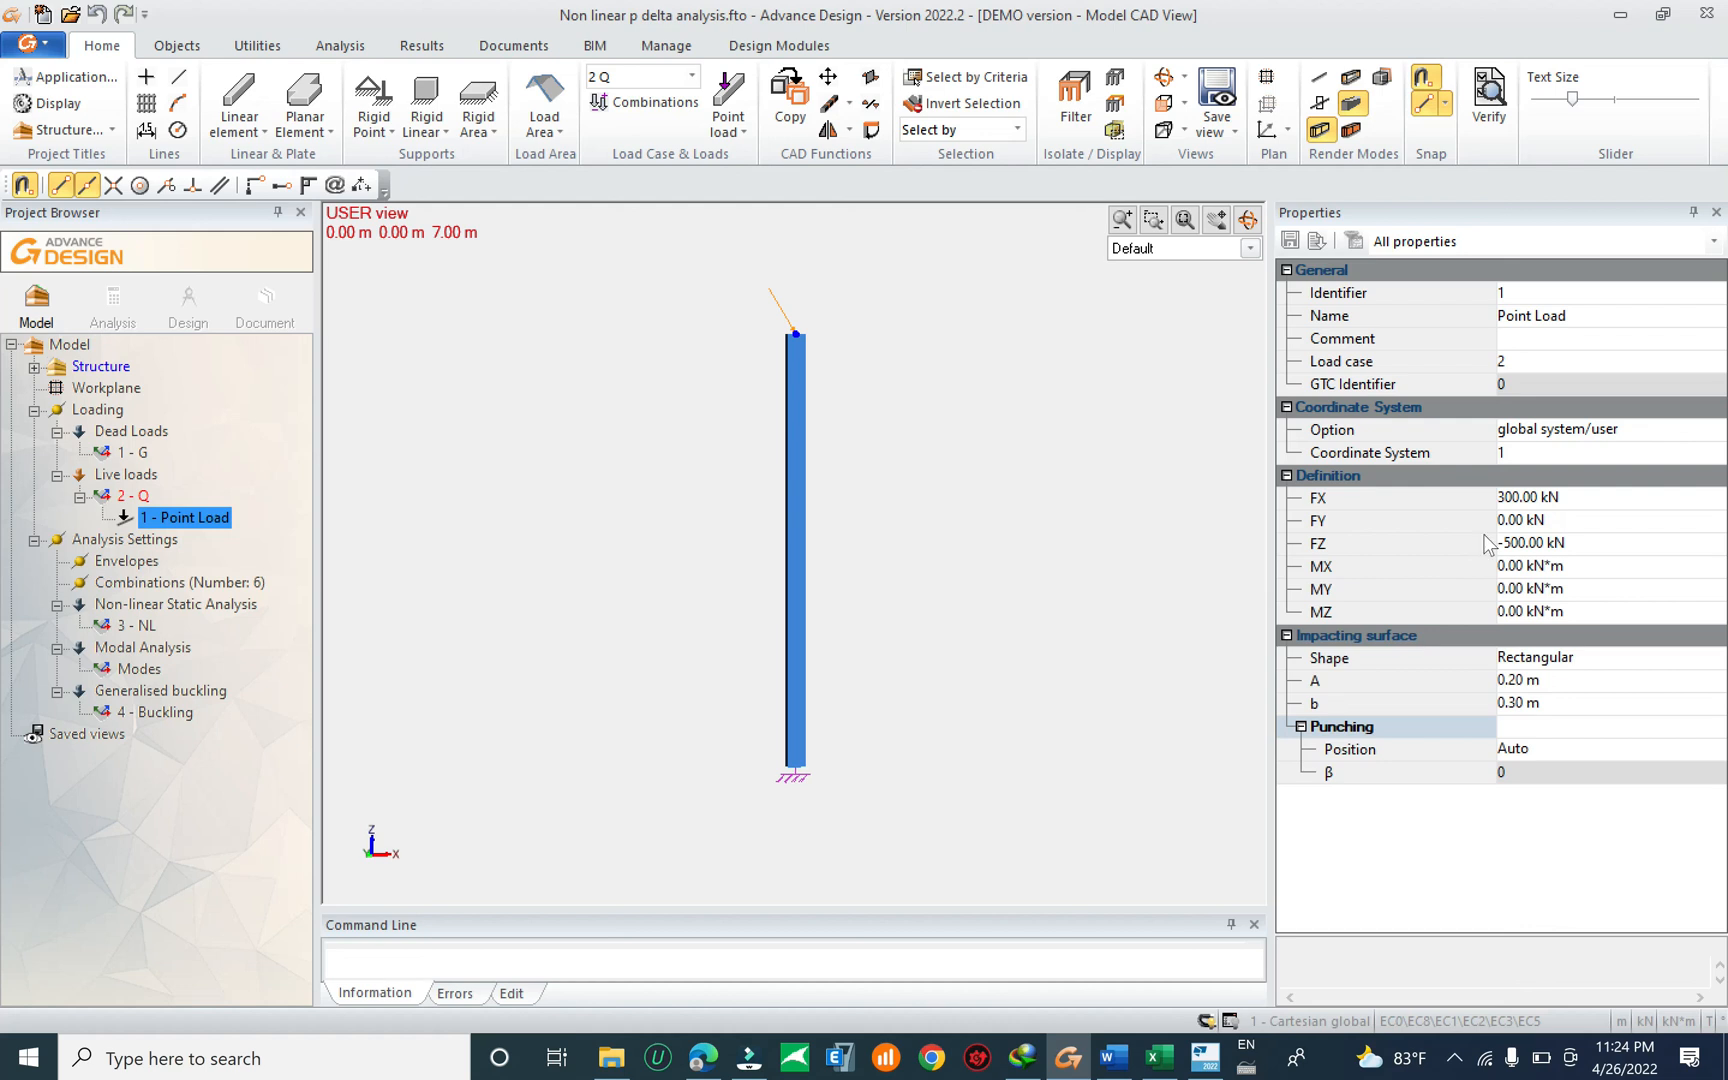
{"action": "left_click", "coordinate": [1595, 498]}
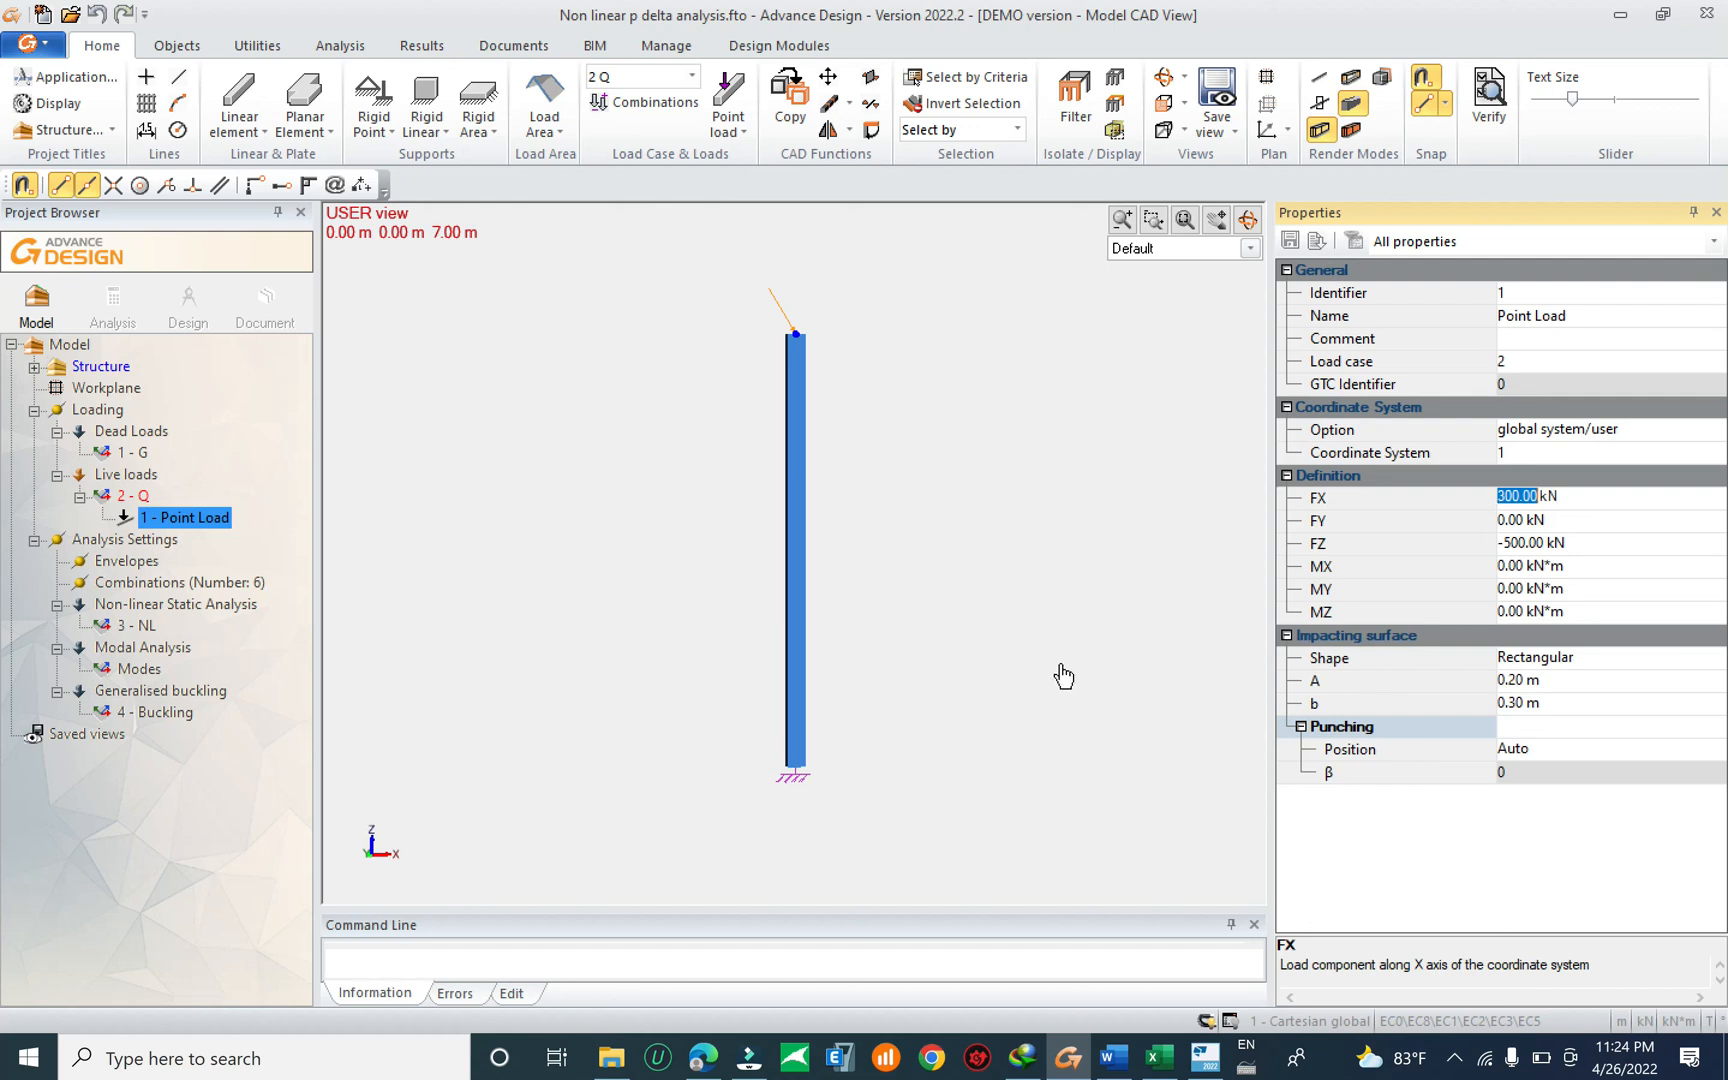
{"action": "left_click", "coordinate": [865, 428]}
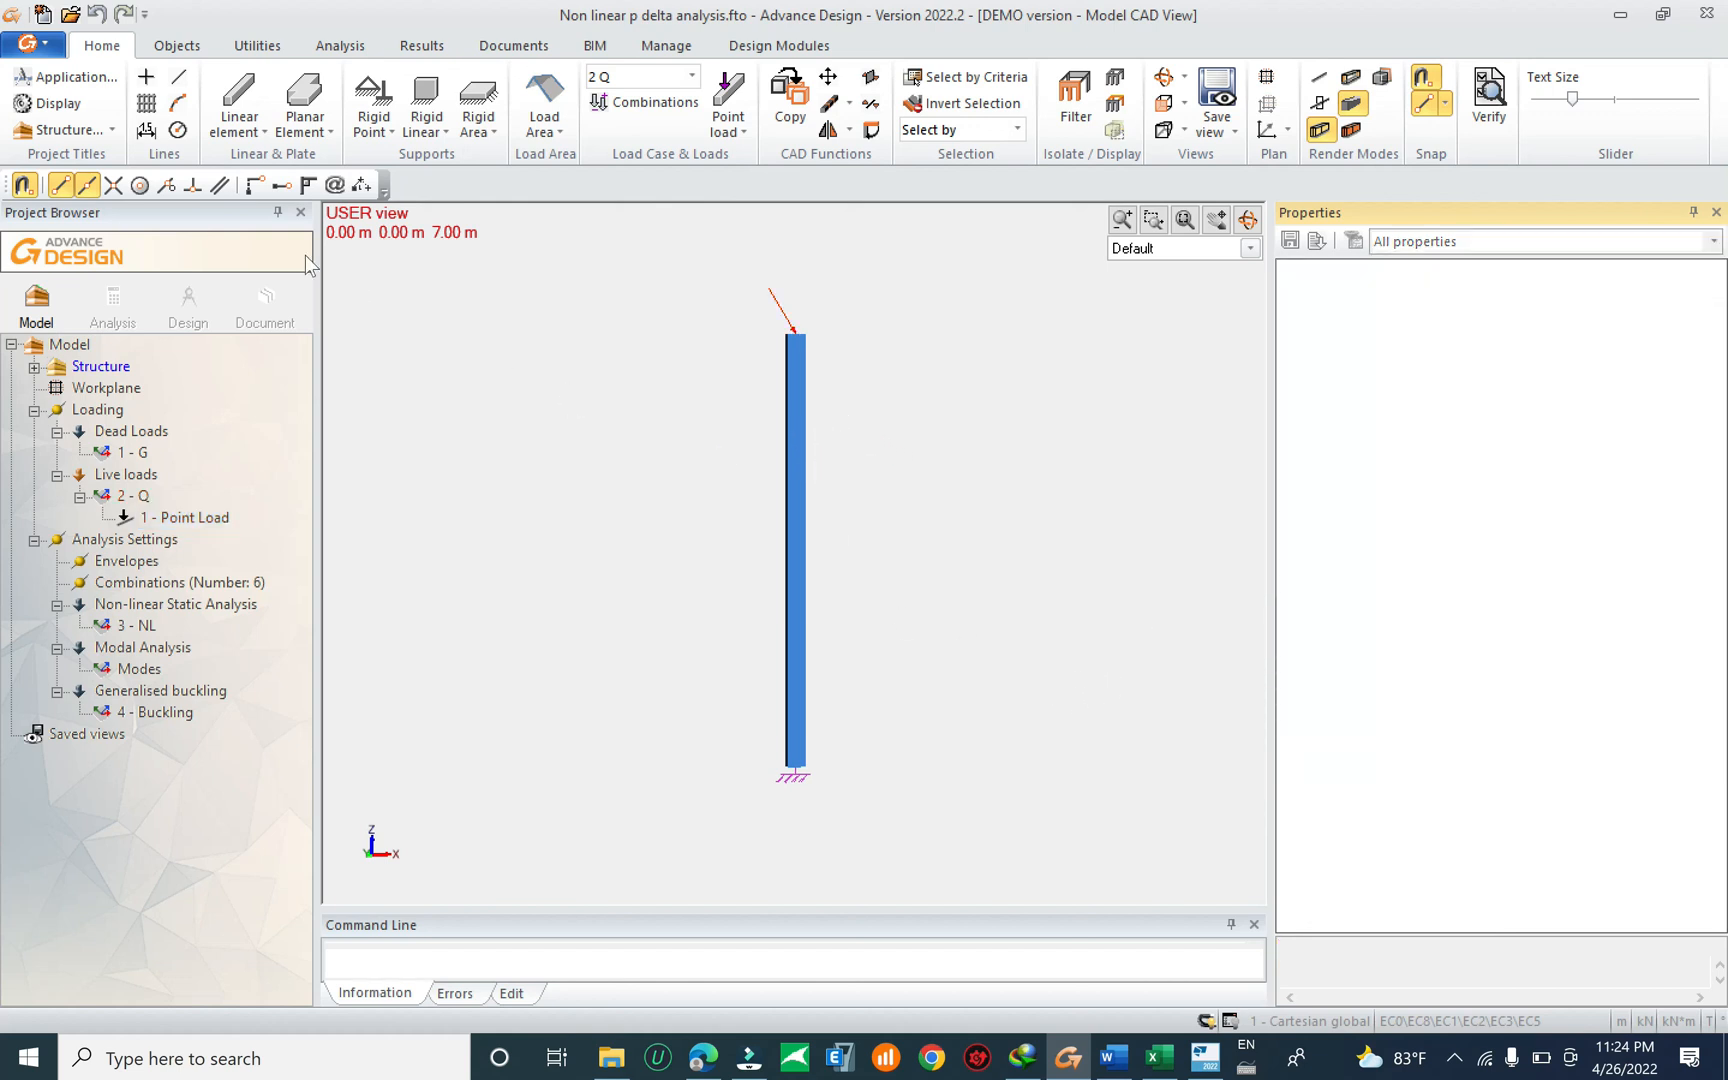
{"action": "left_click", "coordinate": [1266, 77]}
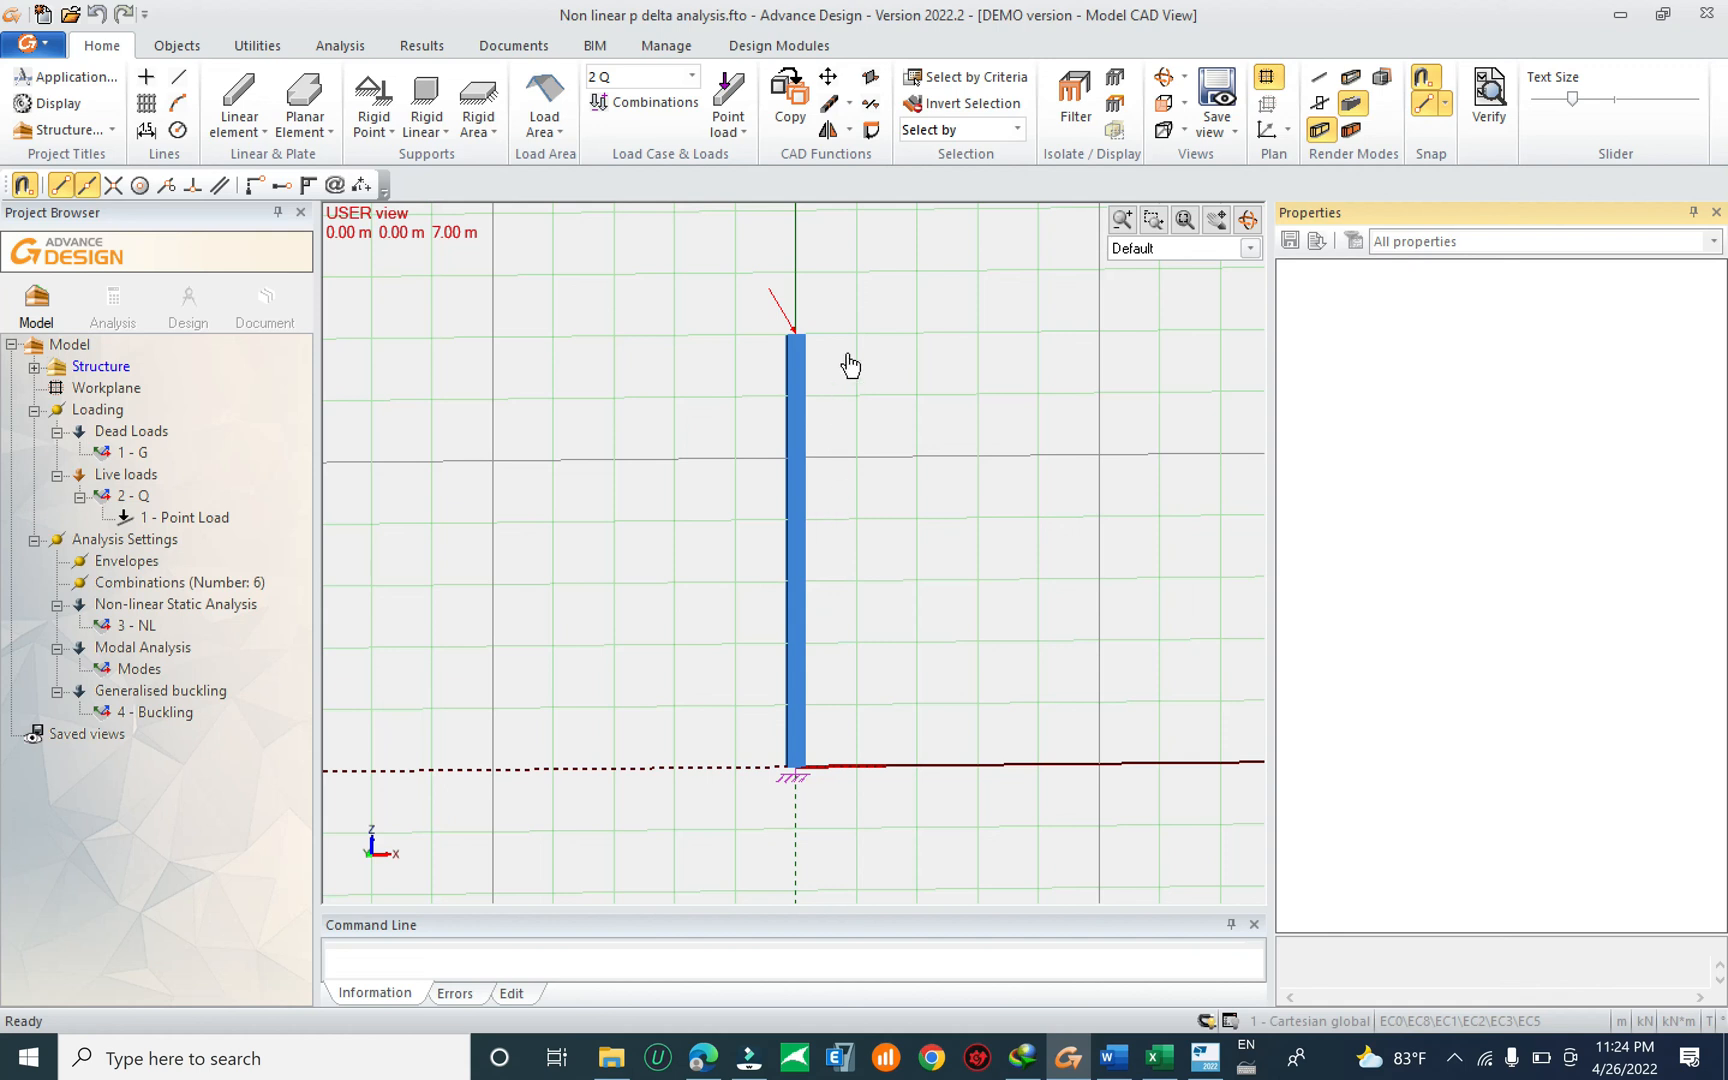
{"action": "left_click", "coordinate": [765, 300]}
Switch to Windows Calculator, multiply the 300 kN horizontal load by the 7 m column height and minimise the calculator.
{"action": "left_click", "coordinate": [160, 1058]}
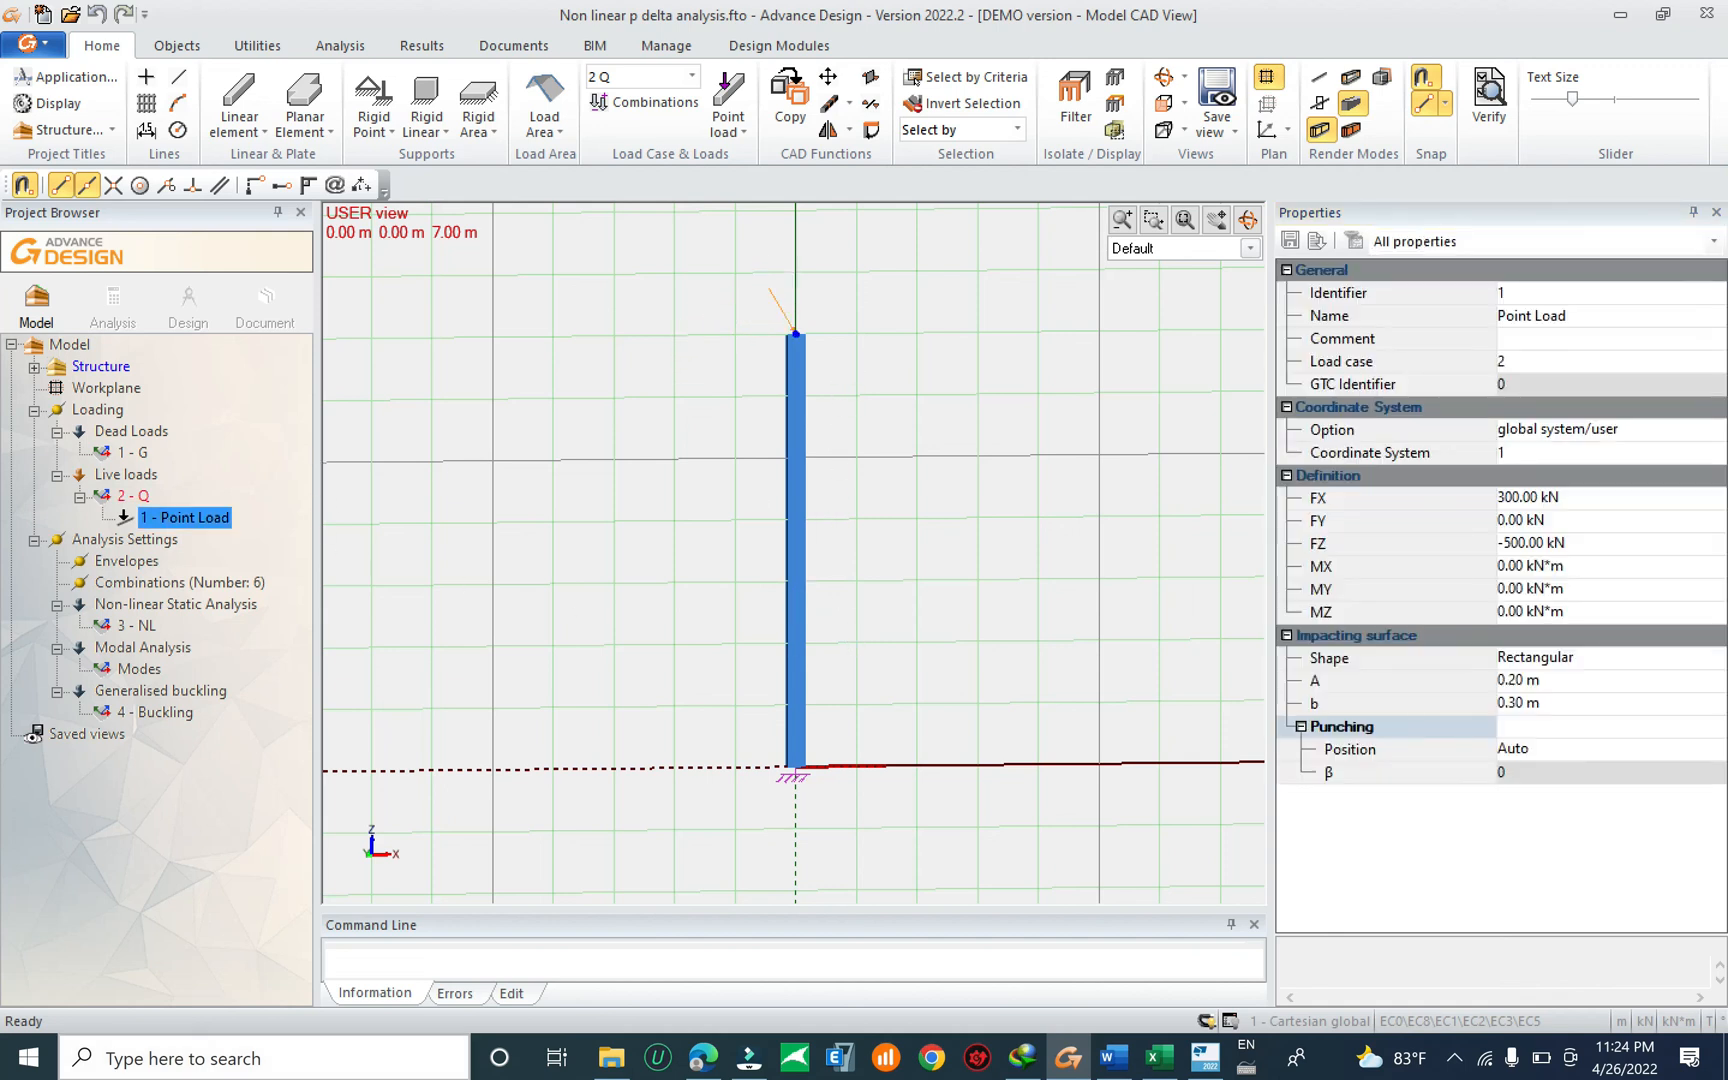
{"action": "type", "text": "ca"}
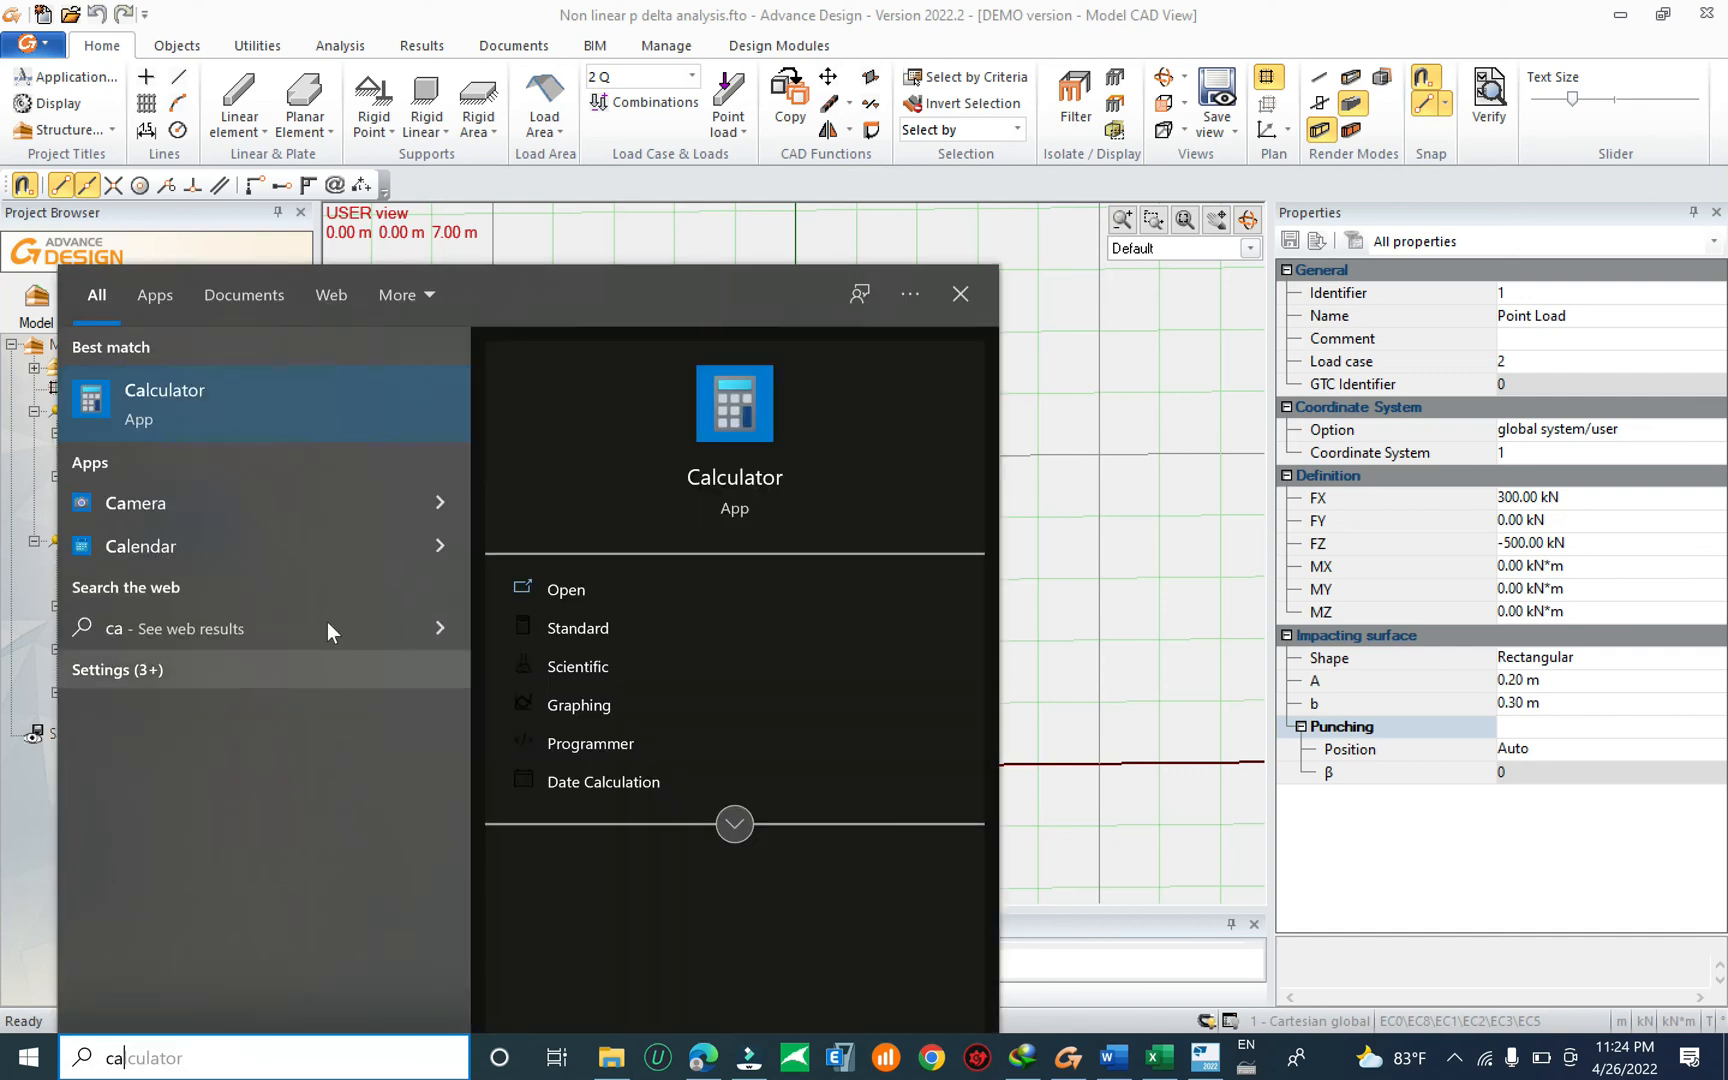
{"action": "left_click", "coordinate": [208, 393]}
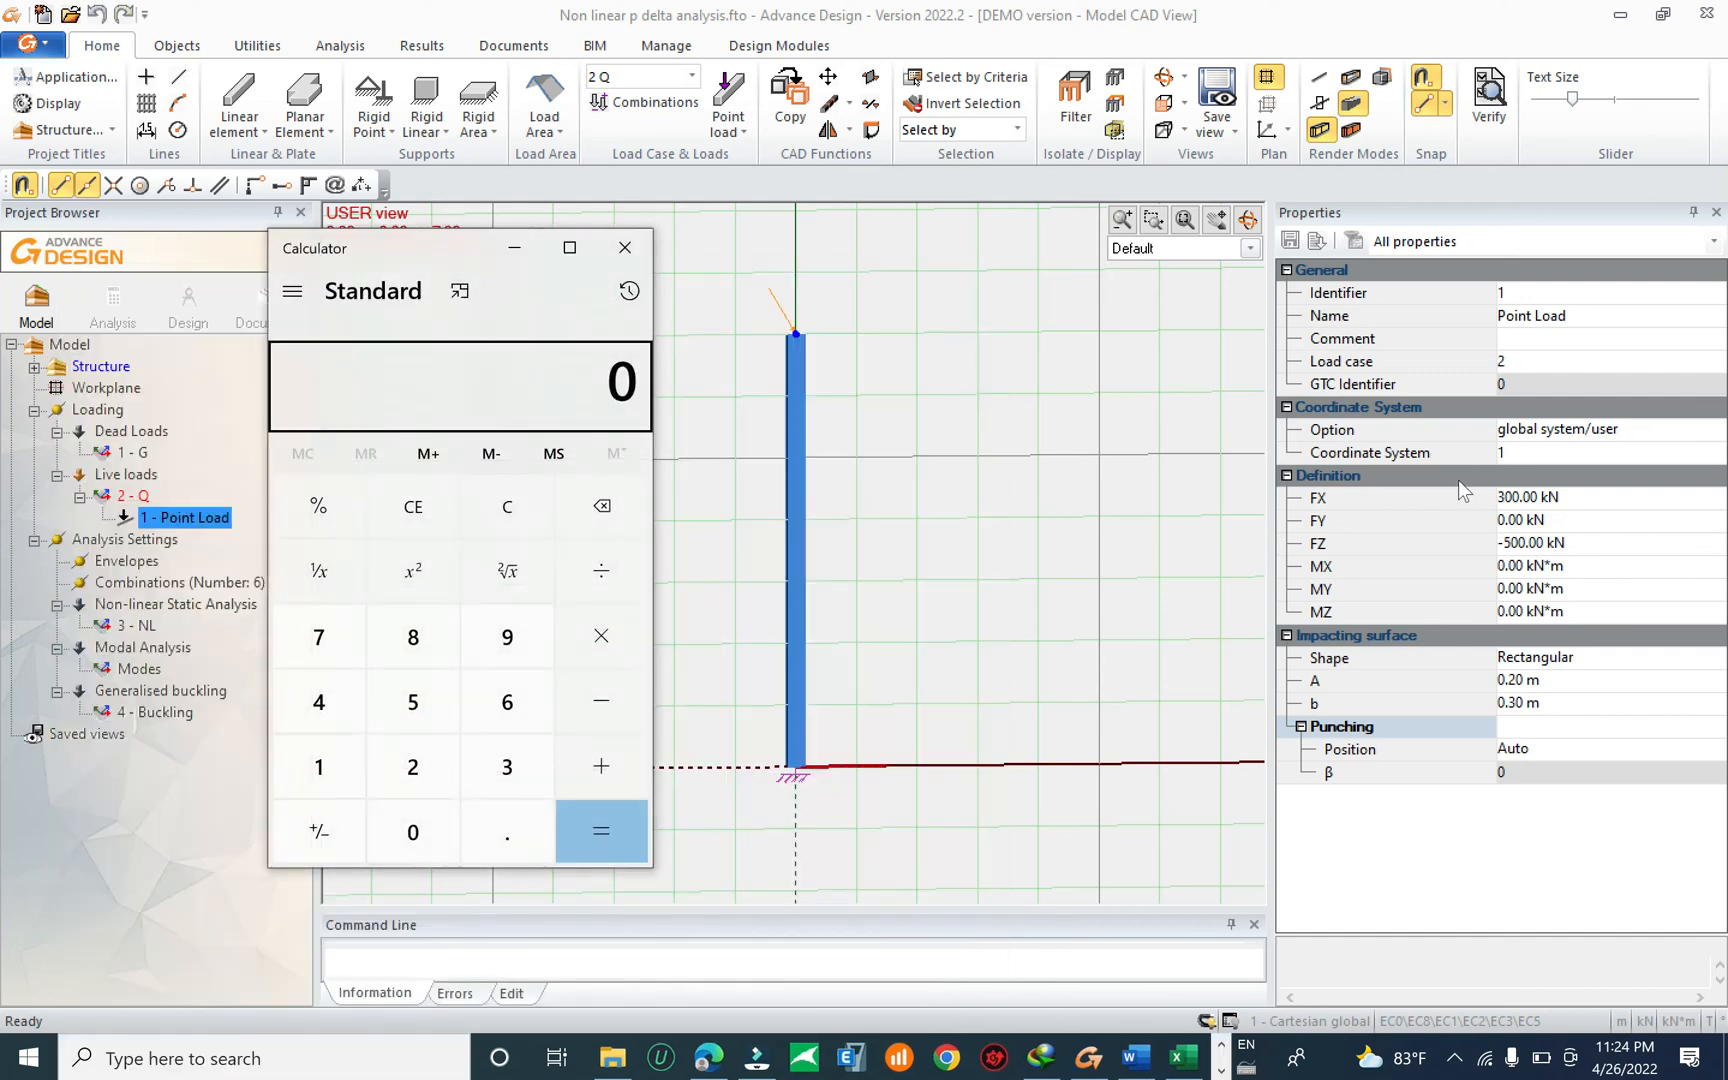
{"action": "left_click", "coordinate": [466, 790]}
{"action": "left_click", "coordinate": [410, 835]}
{"action": "left_click", "coordinate": [410, 835]}
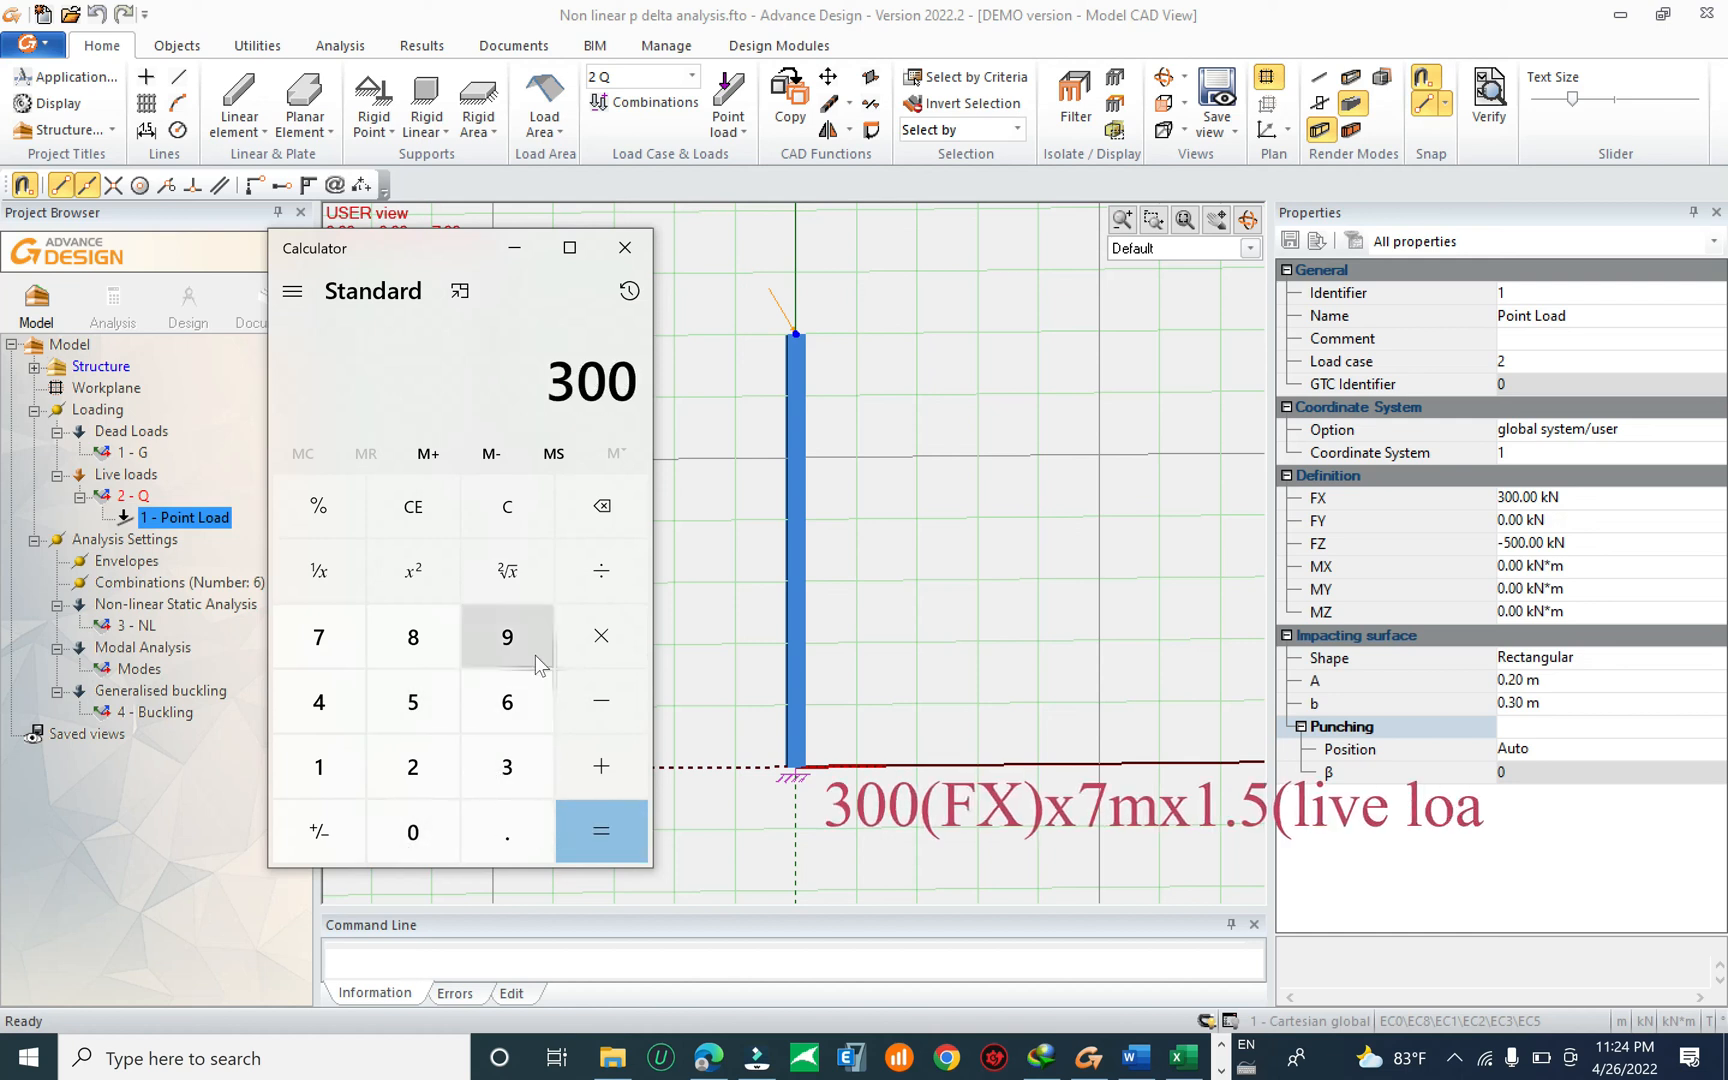
{"action": "left_click", "coordinate": [601, 636]}
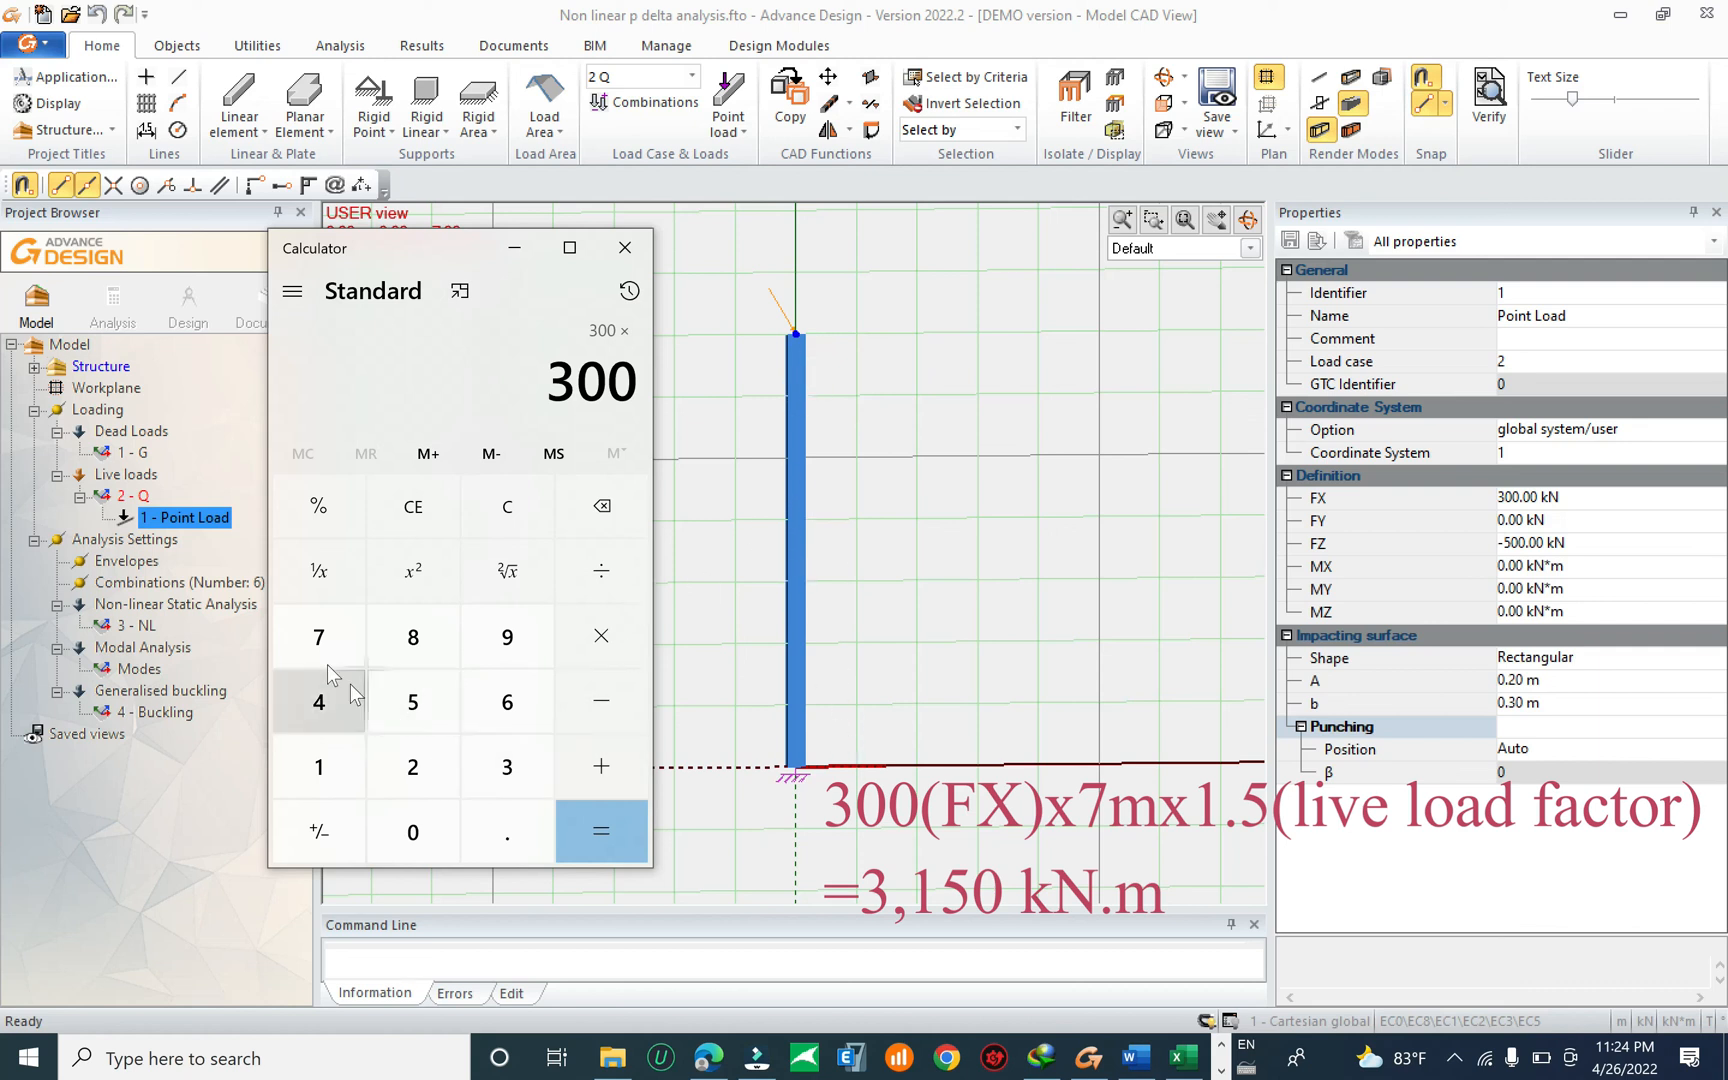
{"action": "left_click", "coordinate": [318, 637]}
{"action": "left_click", "coordinate": [601, 831]}
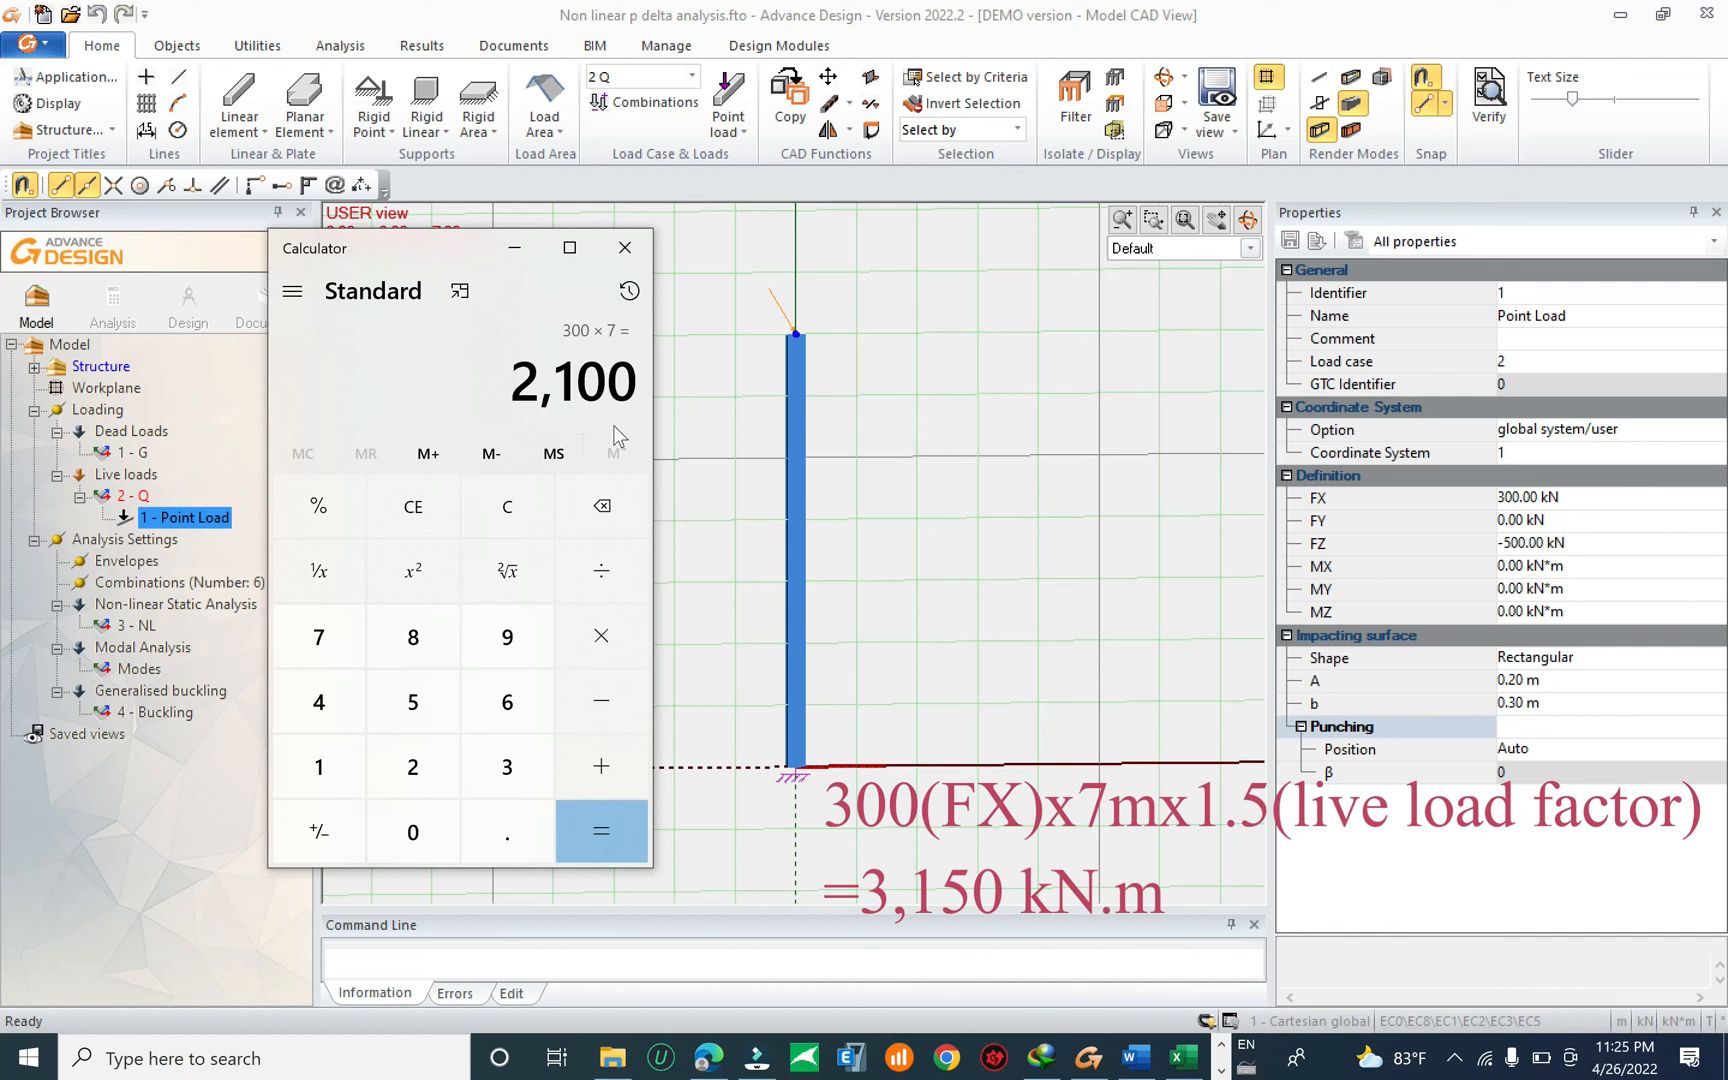
{"action": "left_click", "coordinate": [514, 248]}
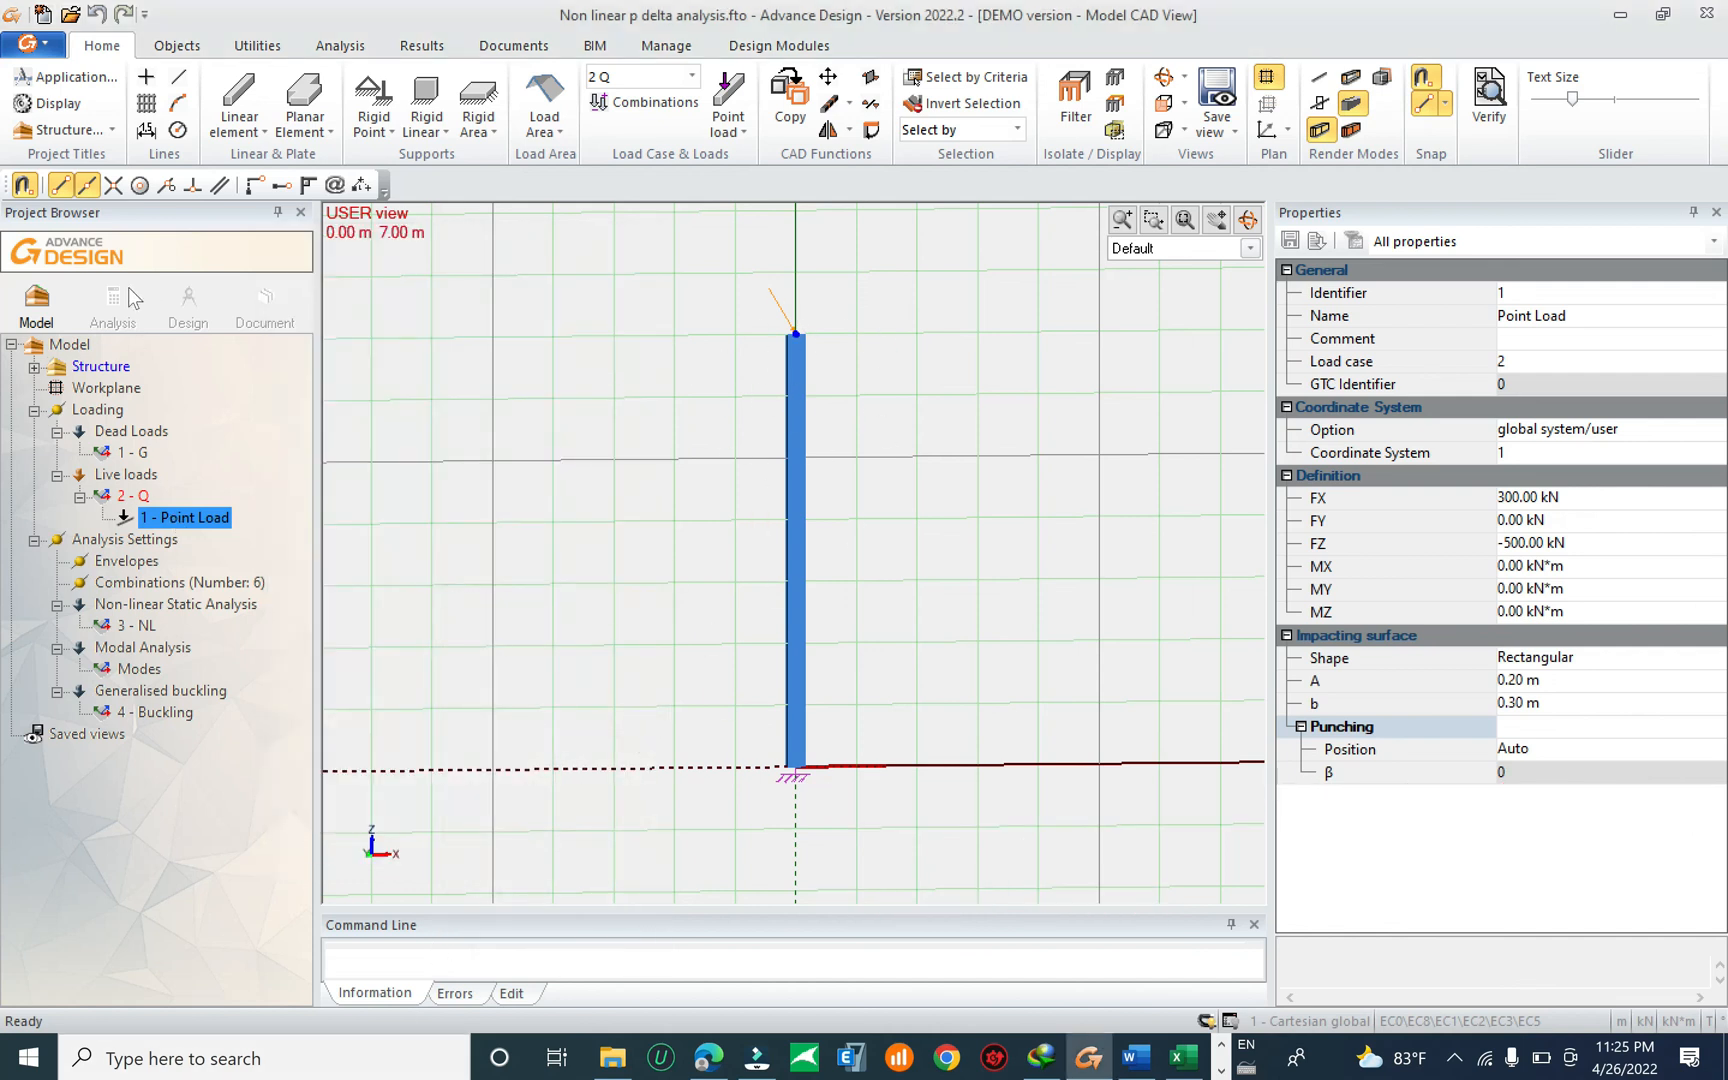
Open the current analysis model, redisplay the column's My diagram for the last step and select the linear element.
{"action": "left_click", "coordinate": [125, 298]}
{"action": "left_click", "coordinate": [999, 675]}
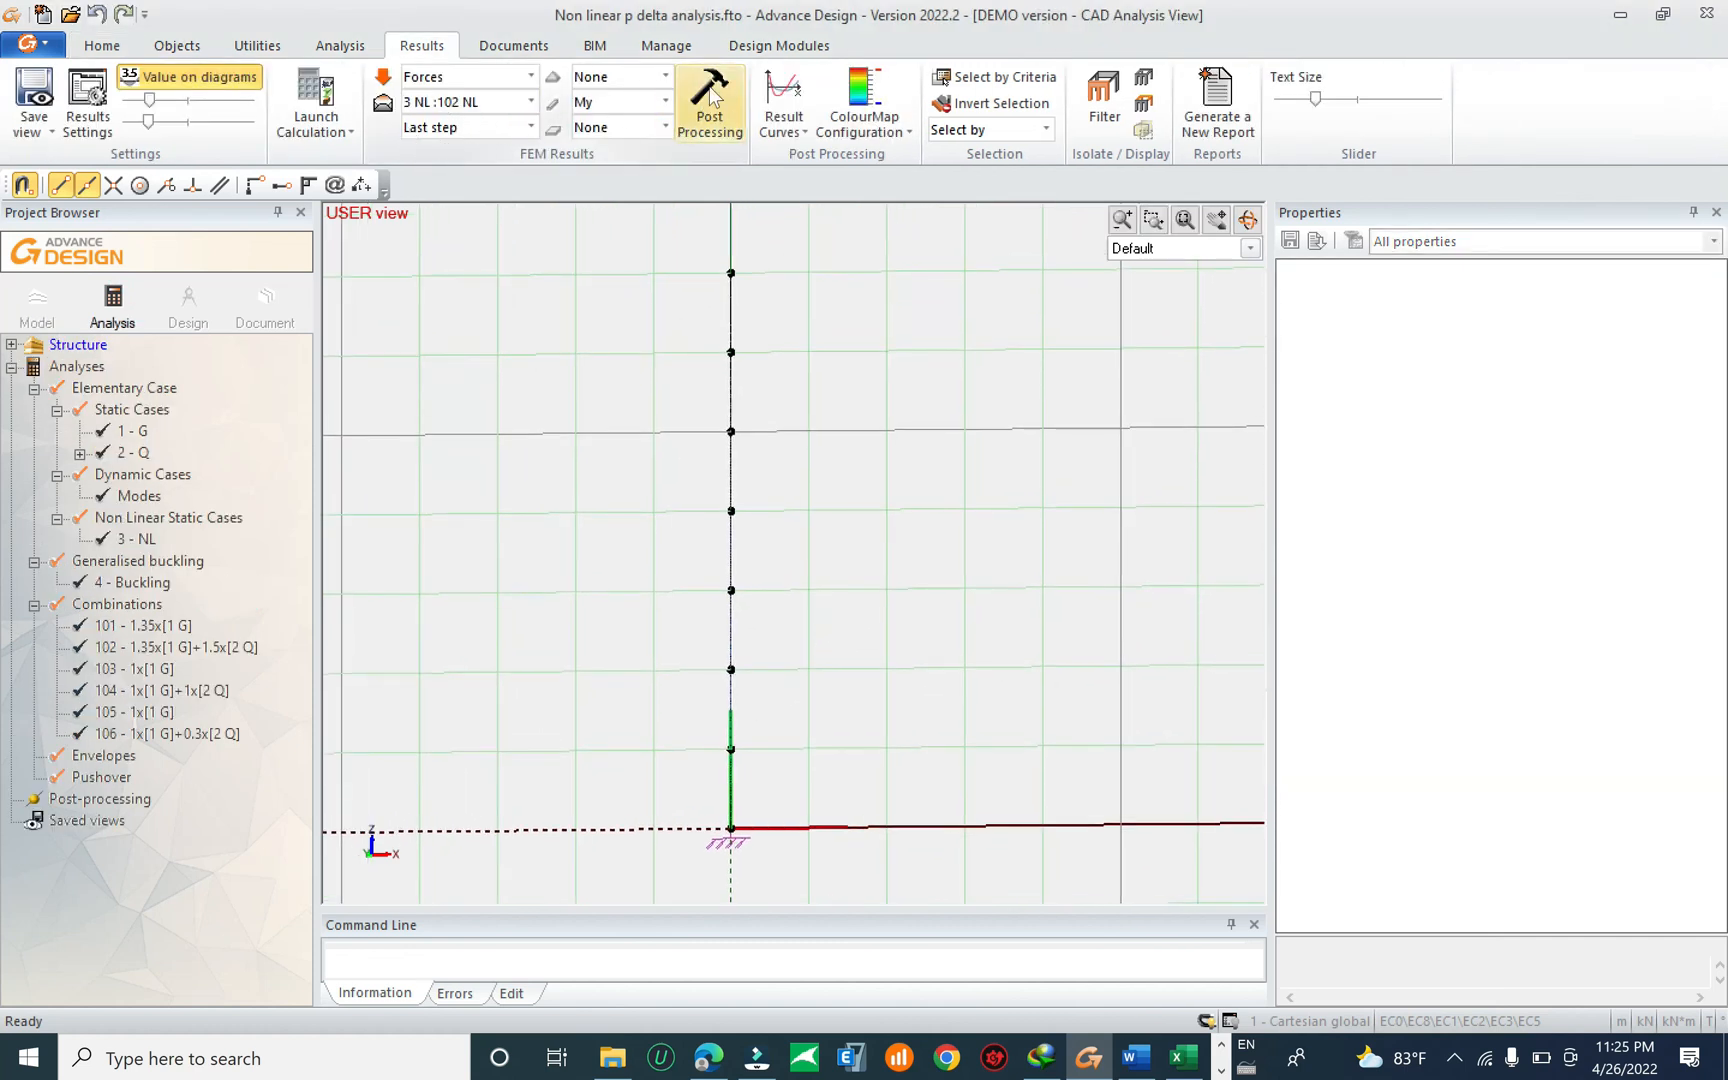
{"action": "left_click", "coordinate": [711, 95]}
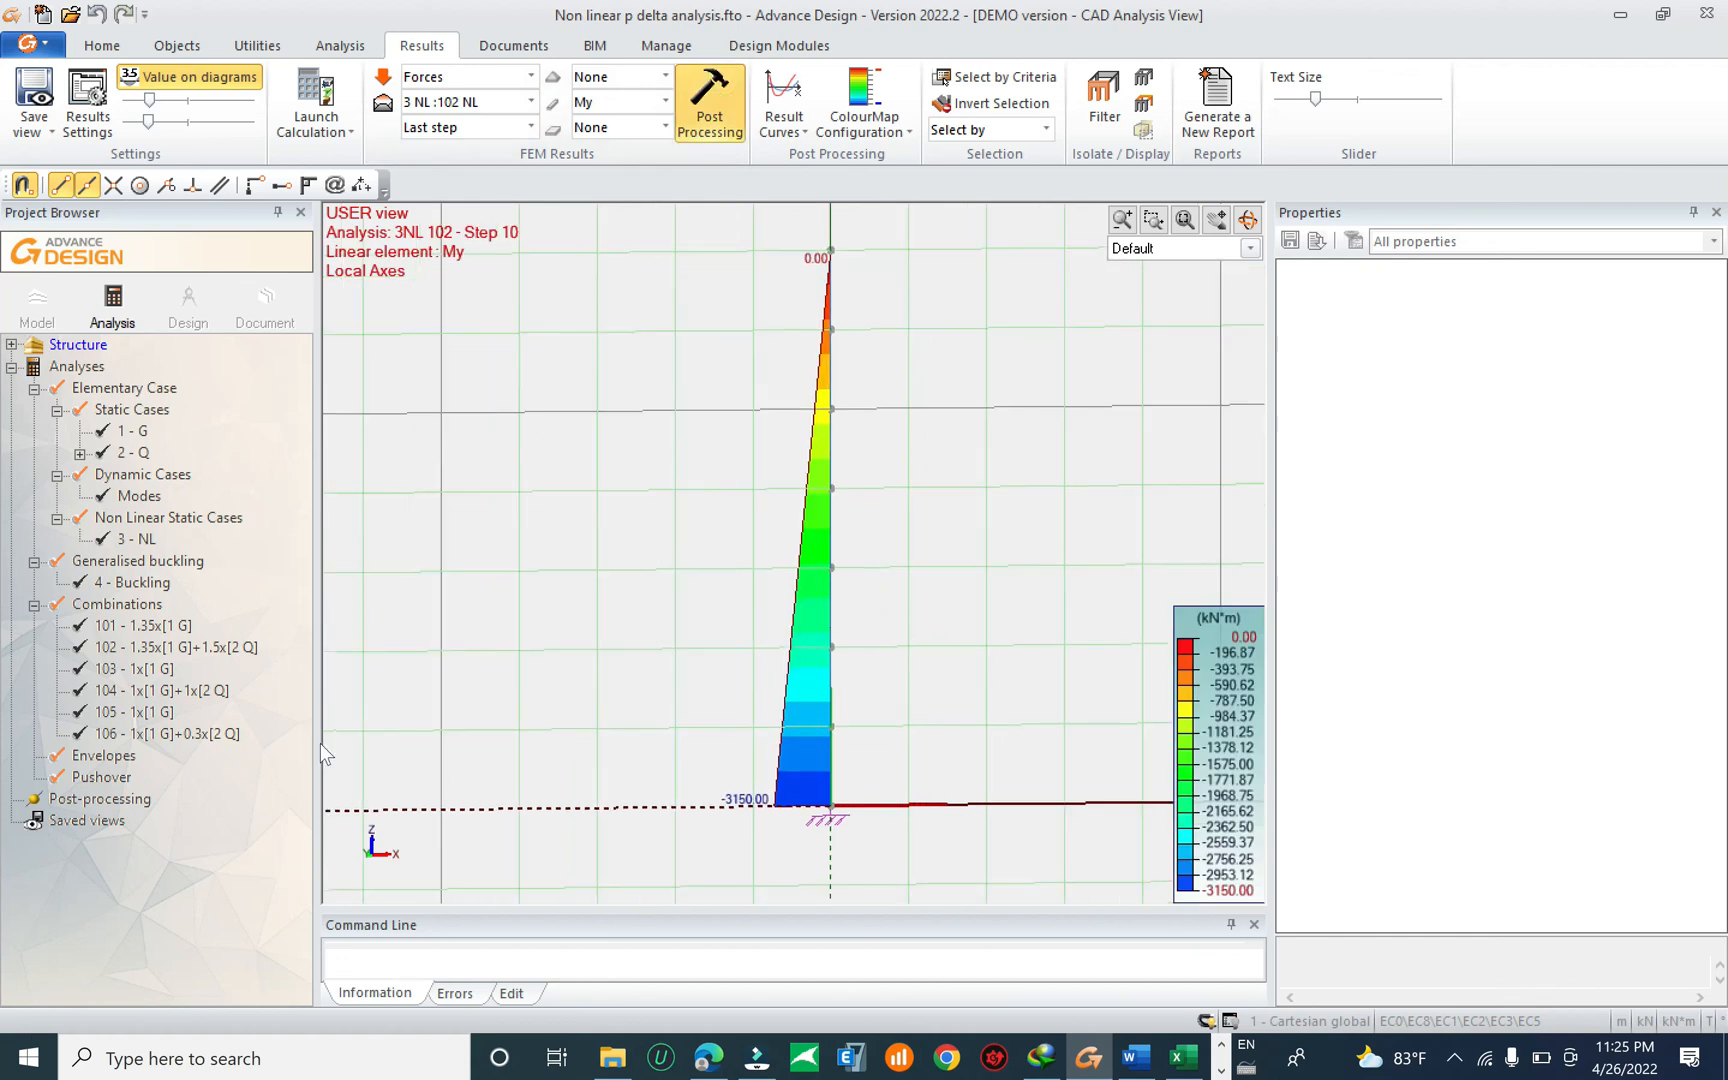
{"action": "left_click", "coordinate": [794, 660]}
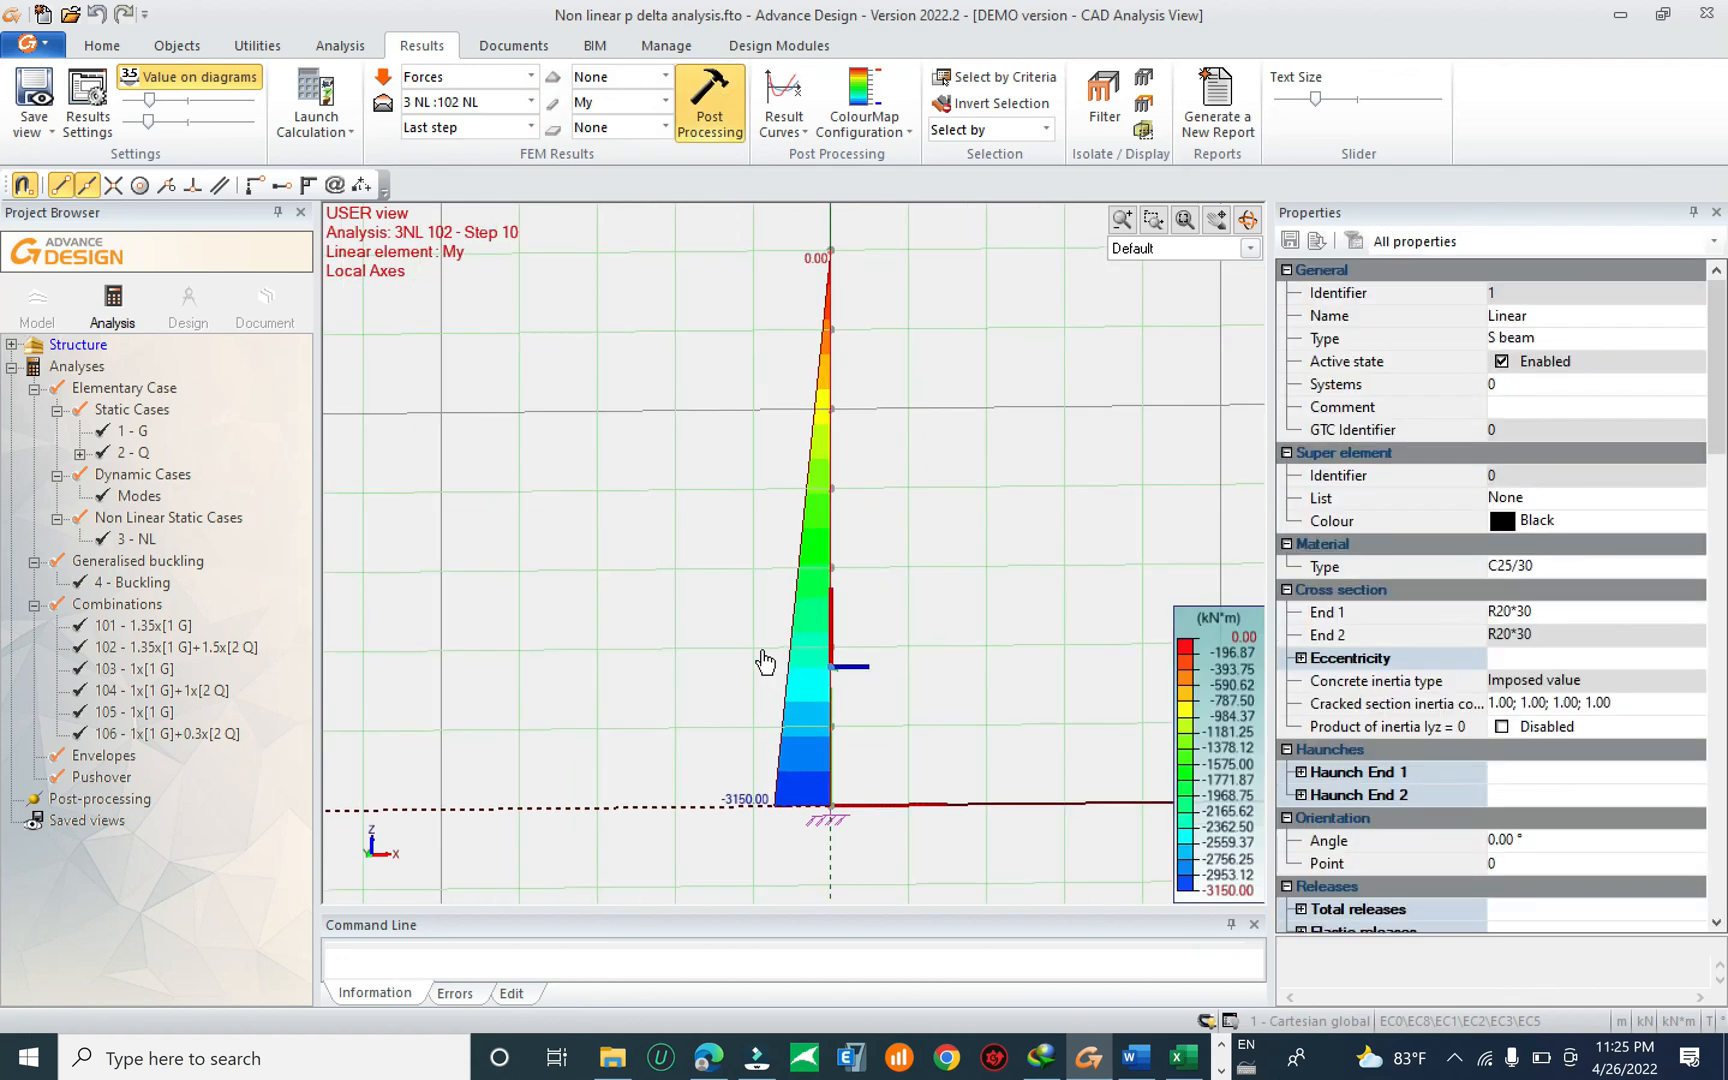
Return to the model, select the column to inspect its linear element properties and clear the selection.
{"action": "left_click", "coordinate": [37, 310]}
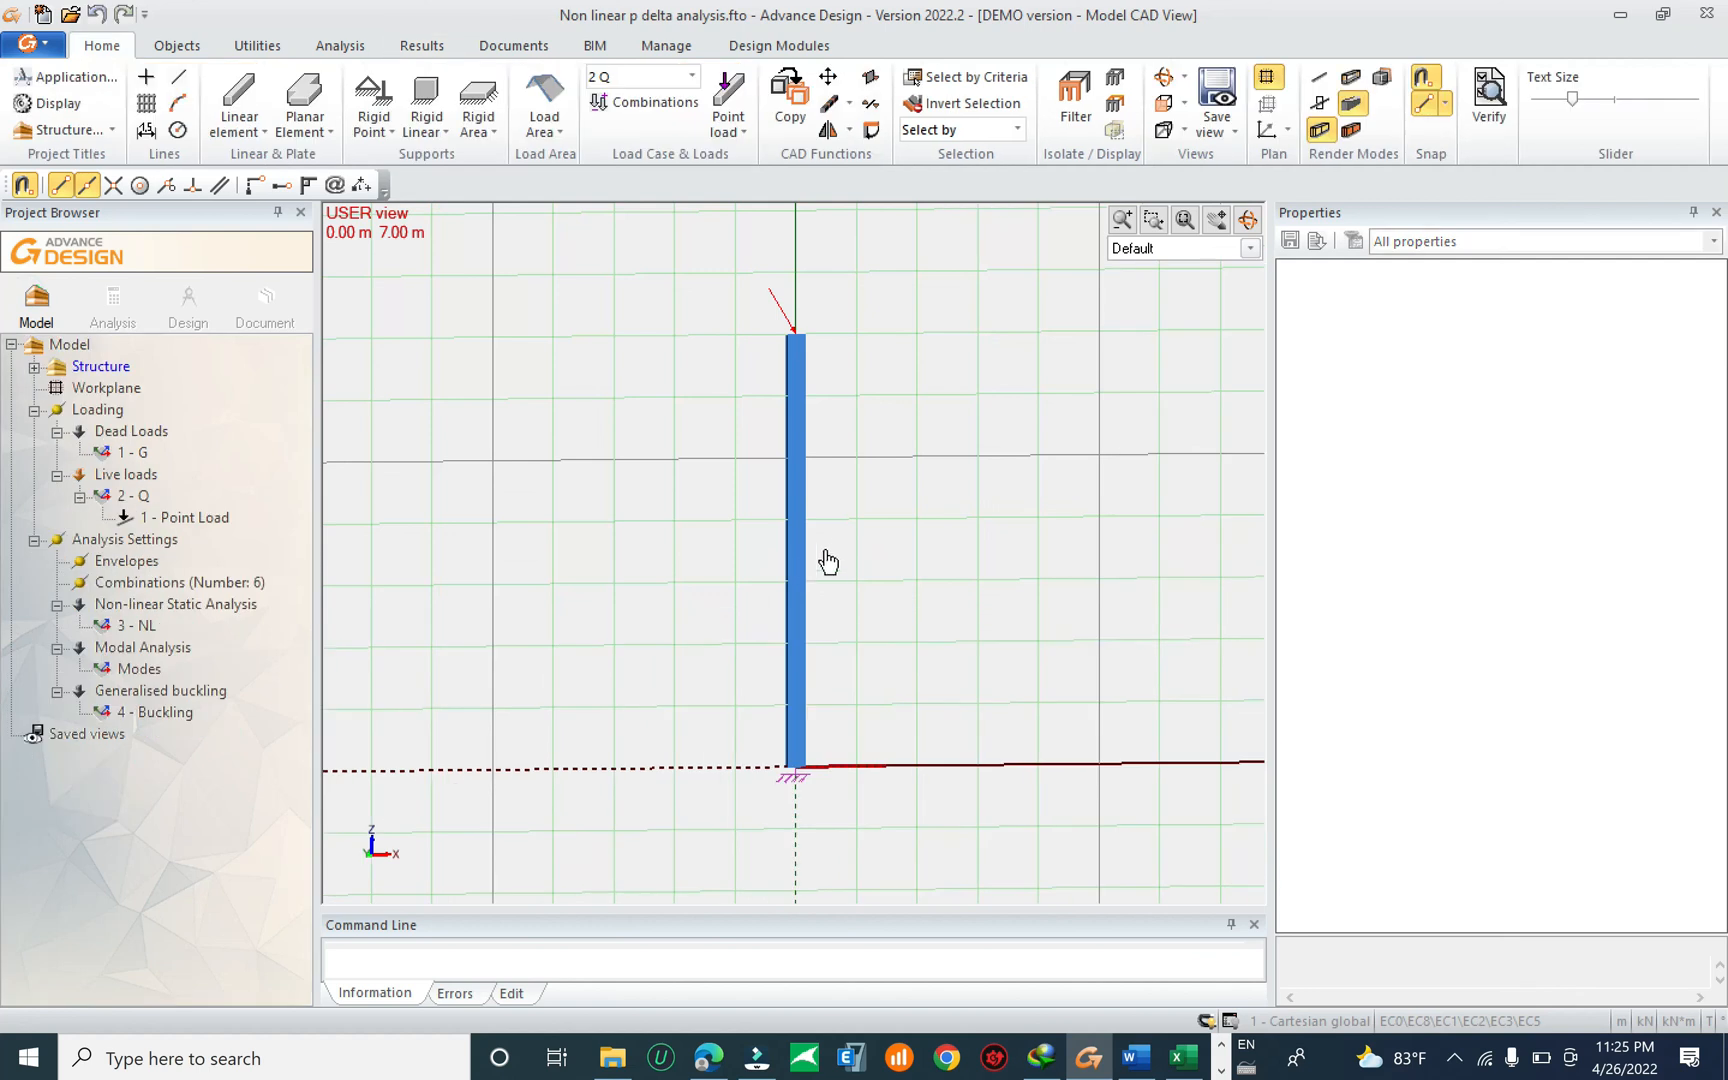
{"action": "left_click_drag", "start_coordinate": [838, 534], "coordinate": [738, 556]}
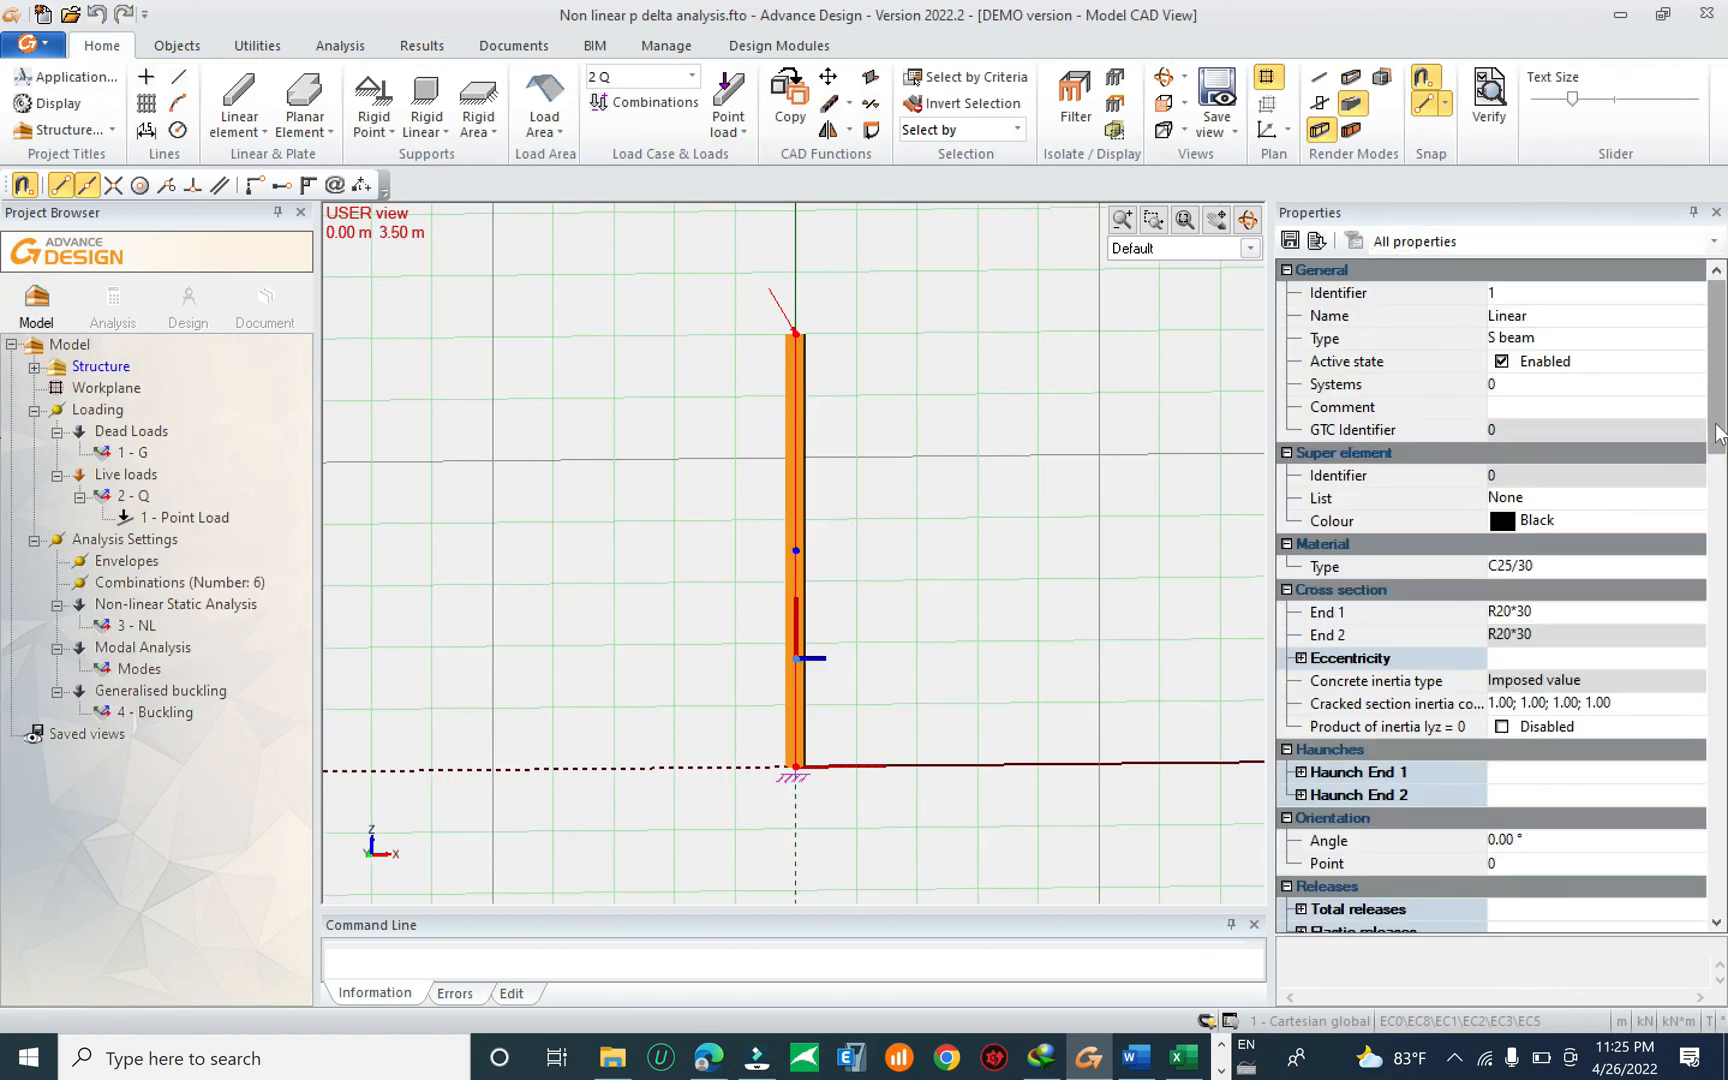
{"action": "left_click_drag", "start_coordinate": [1716, 425], "coordinate": [1716, 432]}
{"action": "key", "text": "Escape"}
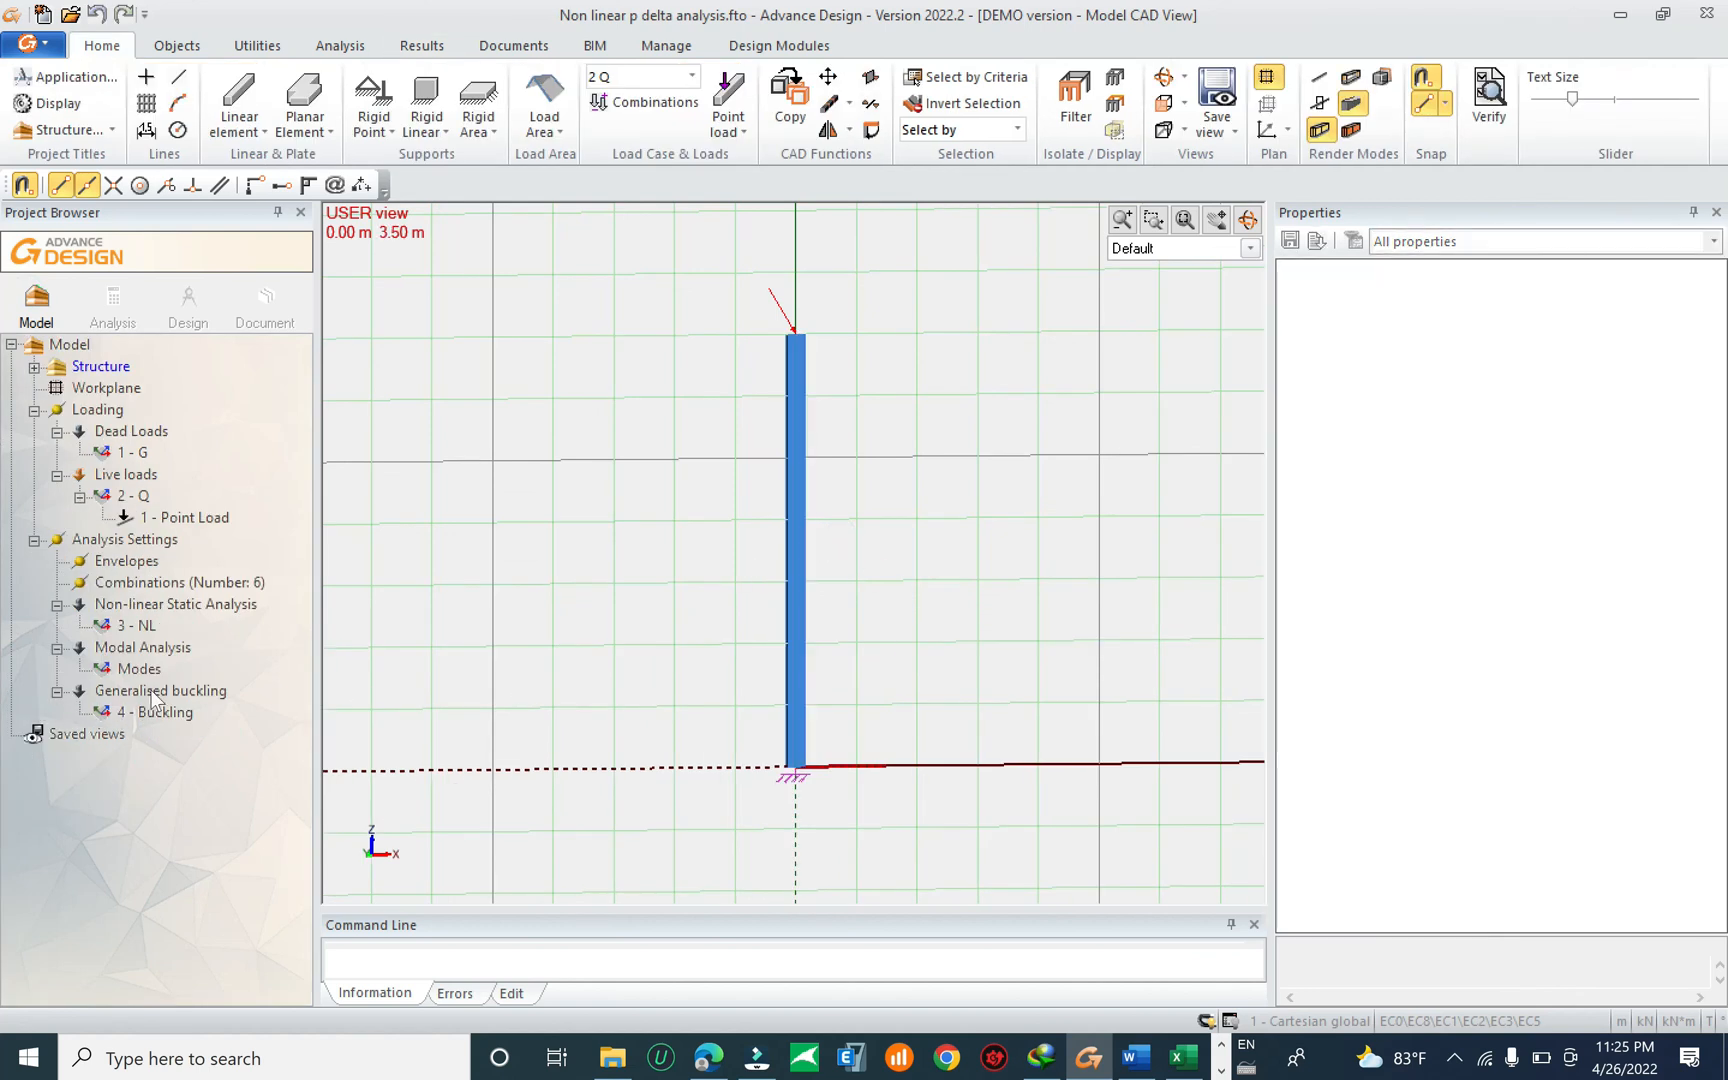
Enable large displacements for the non-linear static load case 3 - NL.
{"action": "left_click", "coordinate": [137, 626]}
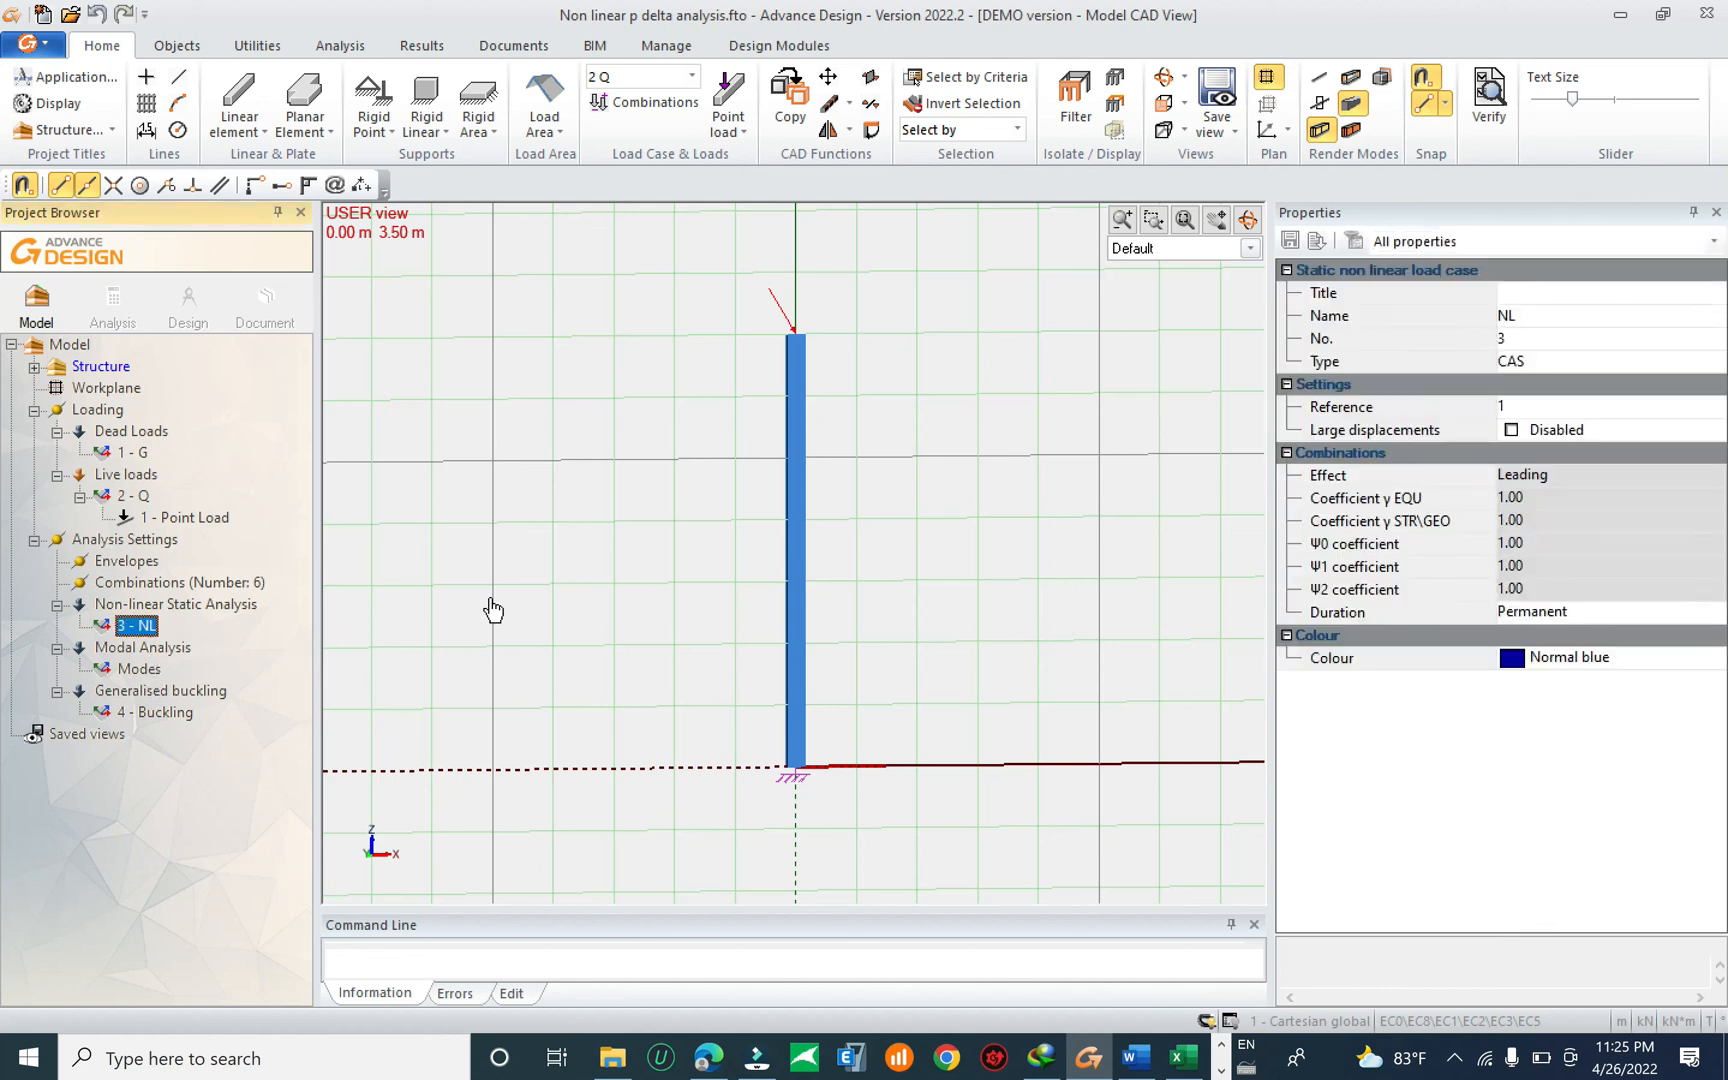
{"action": "left_click", "coordinate": [161, 605]}
{"action": "left_click", "coordinate": [140, 625]}
{"action": "left_click", "coordinate": [1511, 430]}
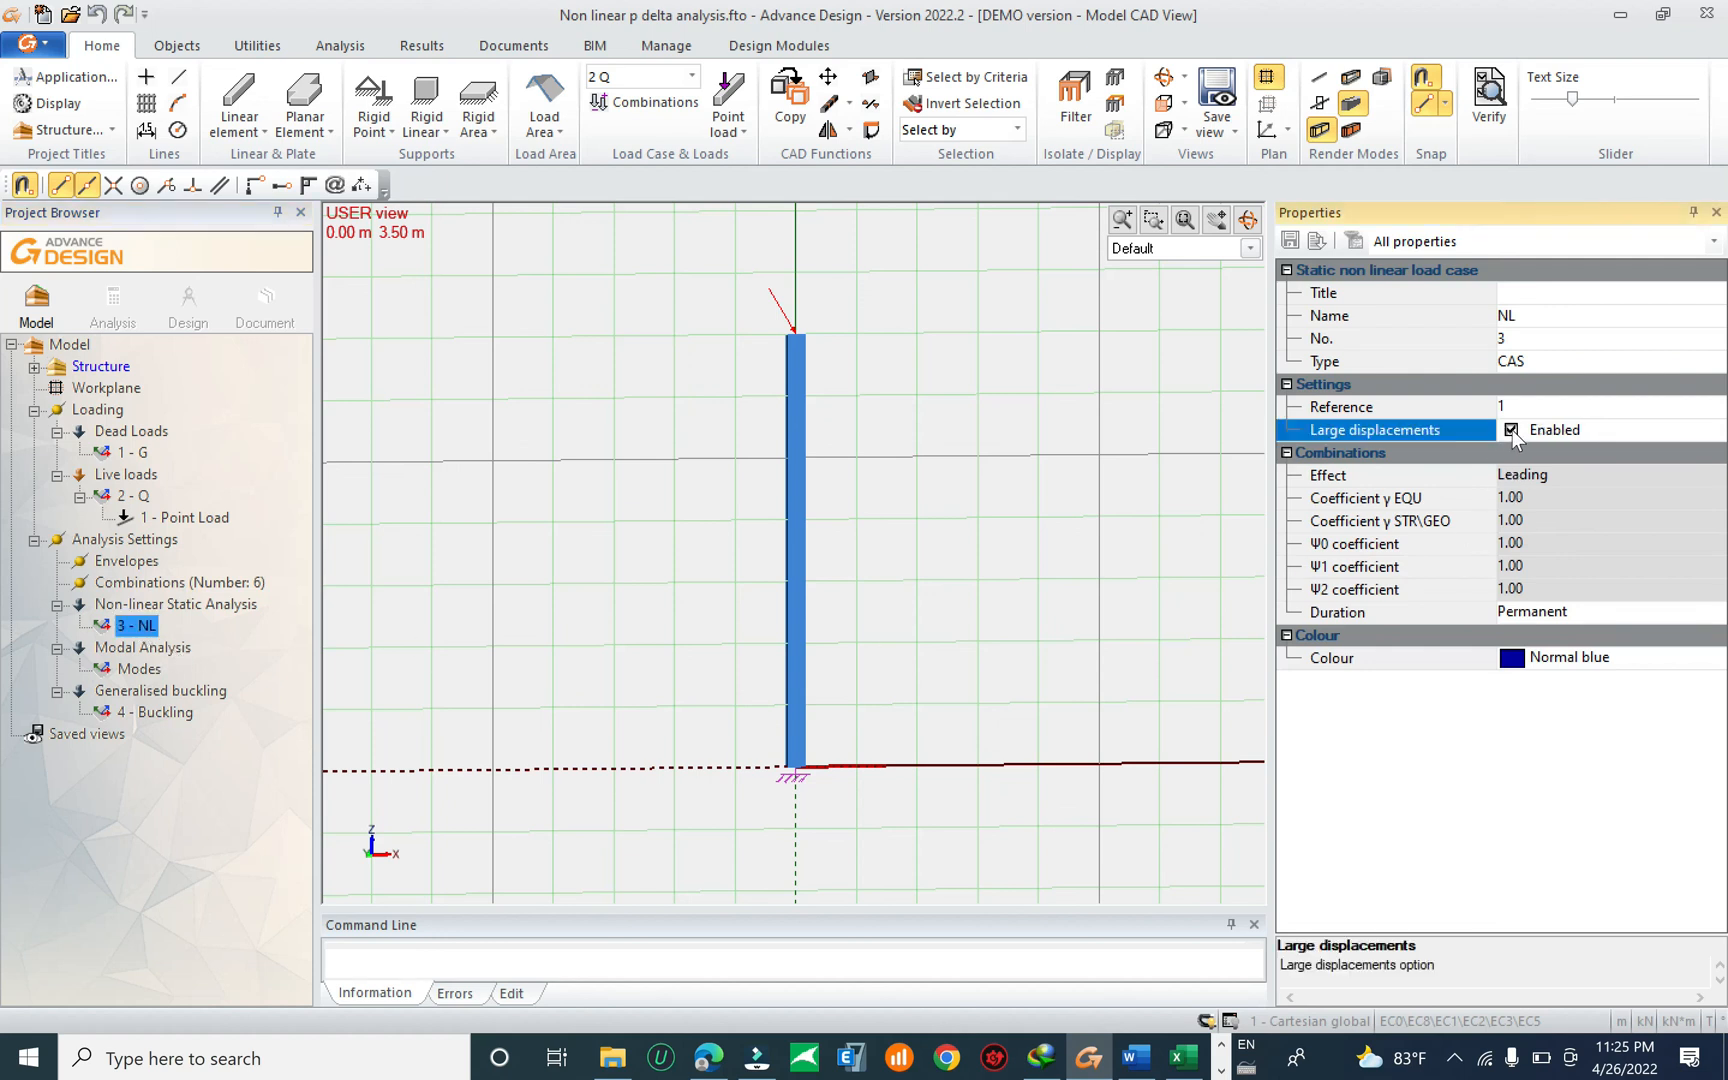
{"action": "left_click", "coordinate": [150, 605]}
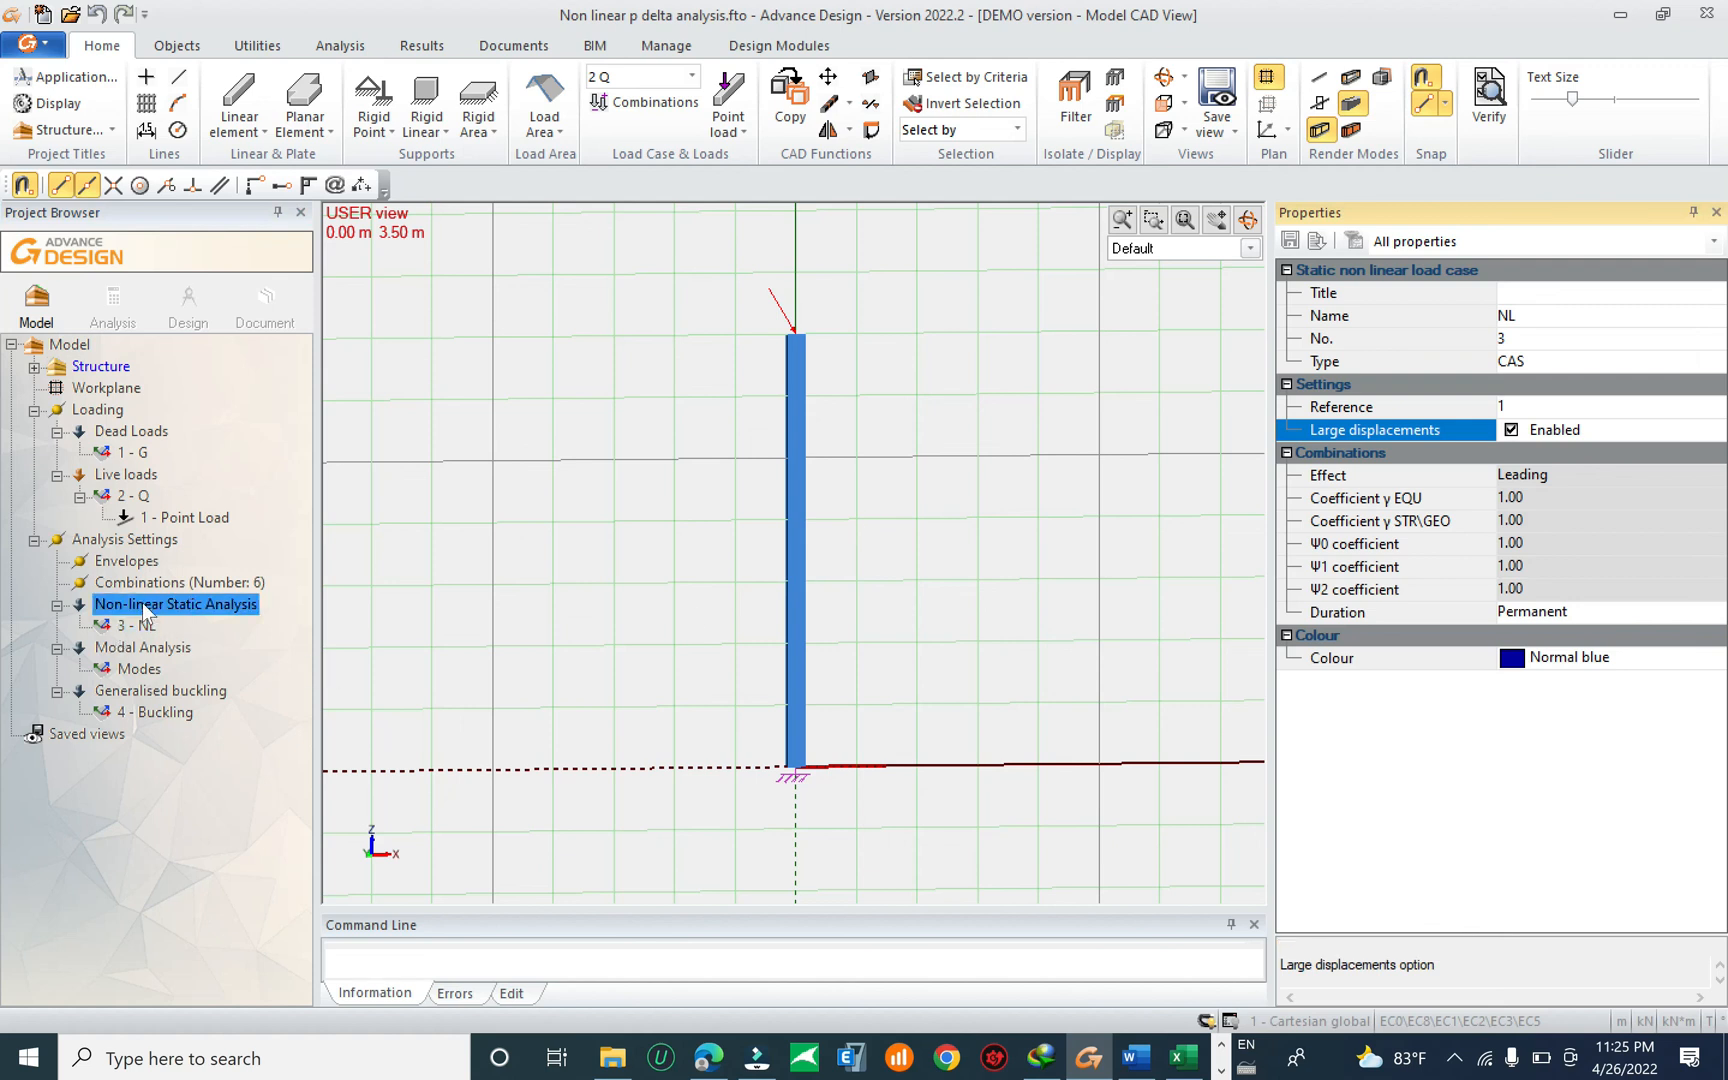
{"action": "left_click", "coordinate": [140, 625]}
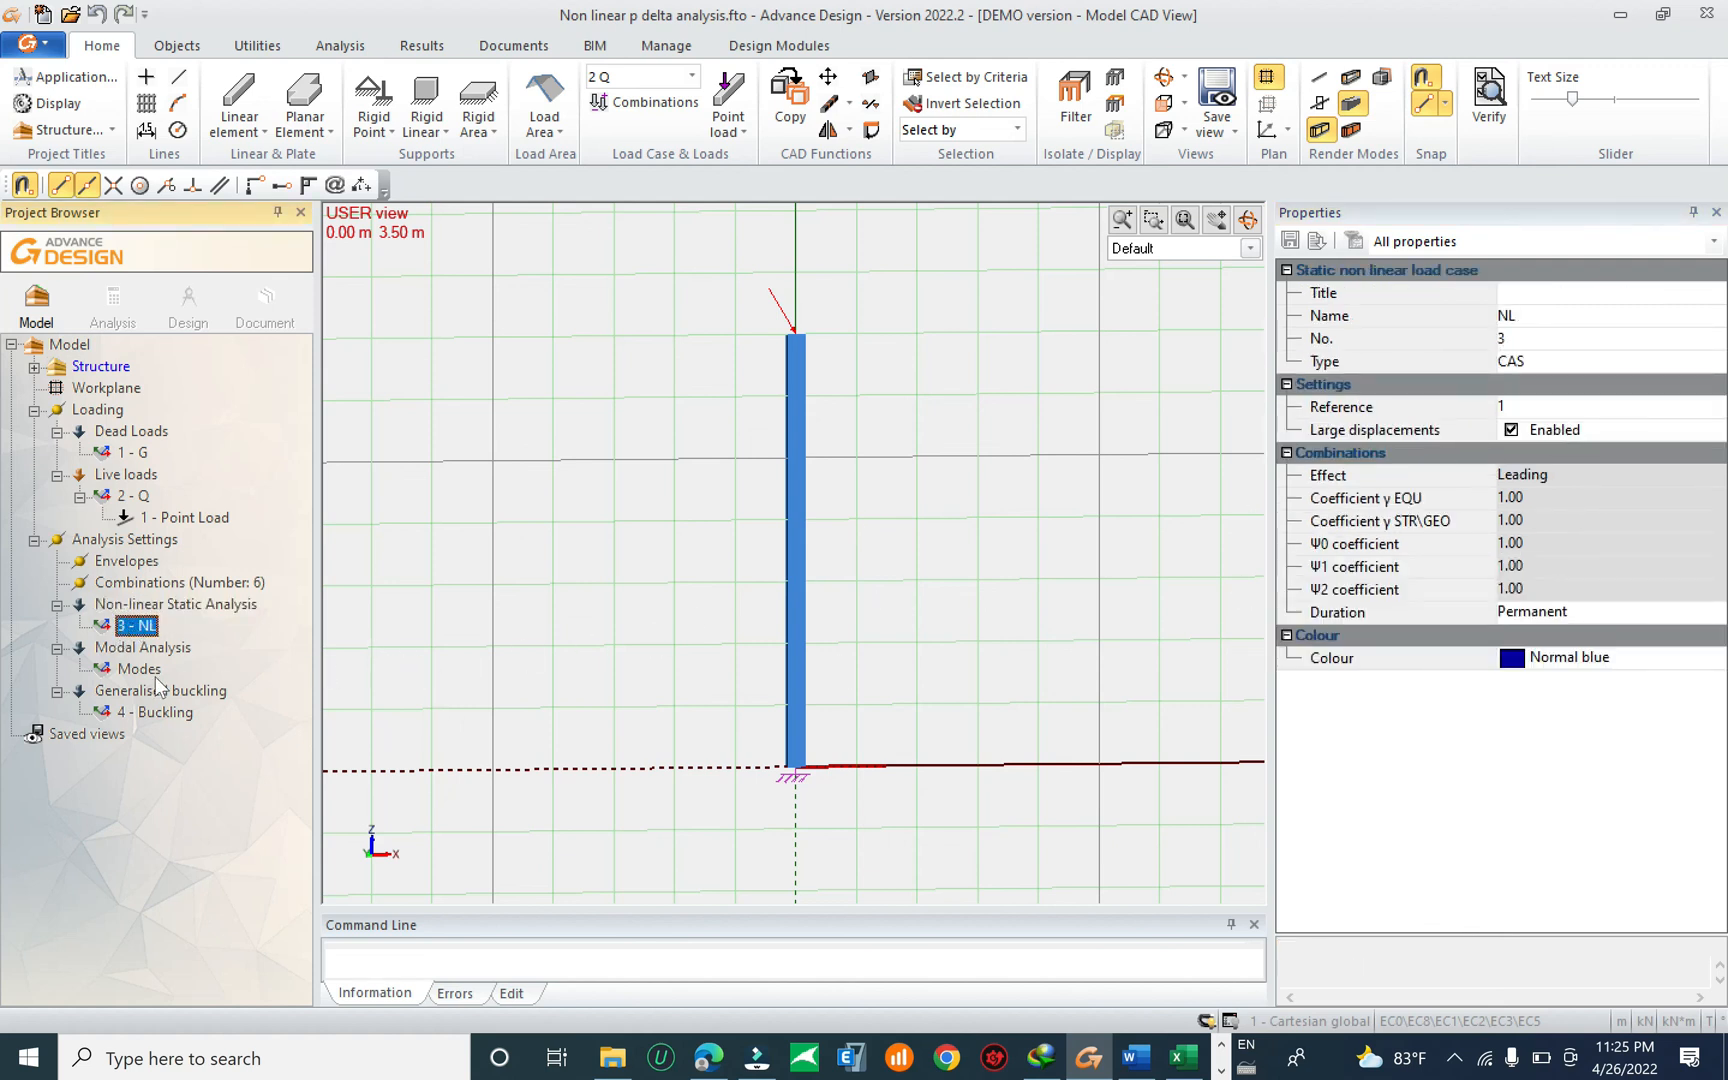
Create a new analysis model and run the FE calculation with its verify, mesh and evaluate actions.
{"action": "left_click", "coordinate": [113, 298]}
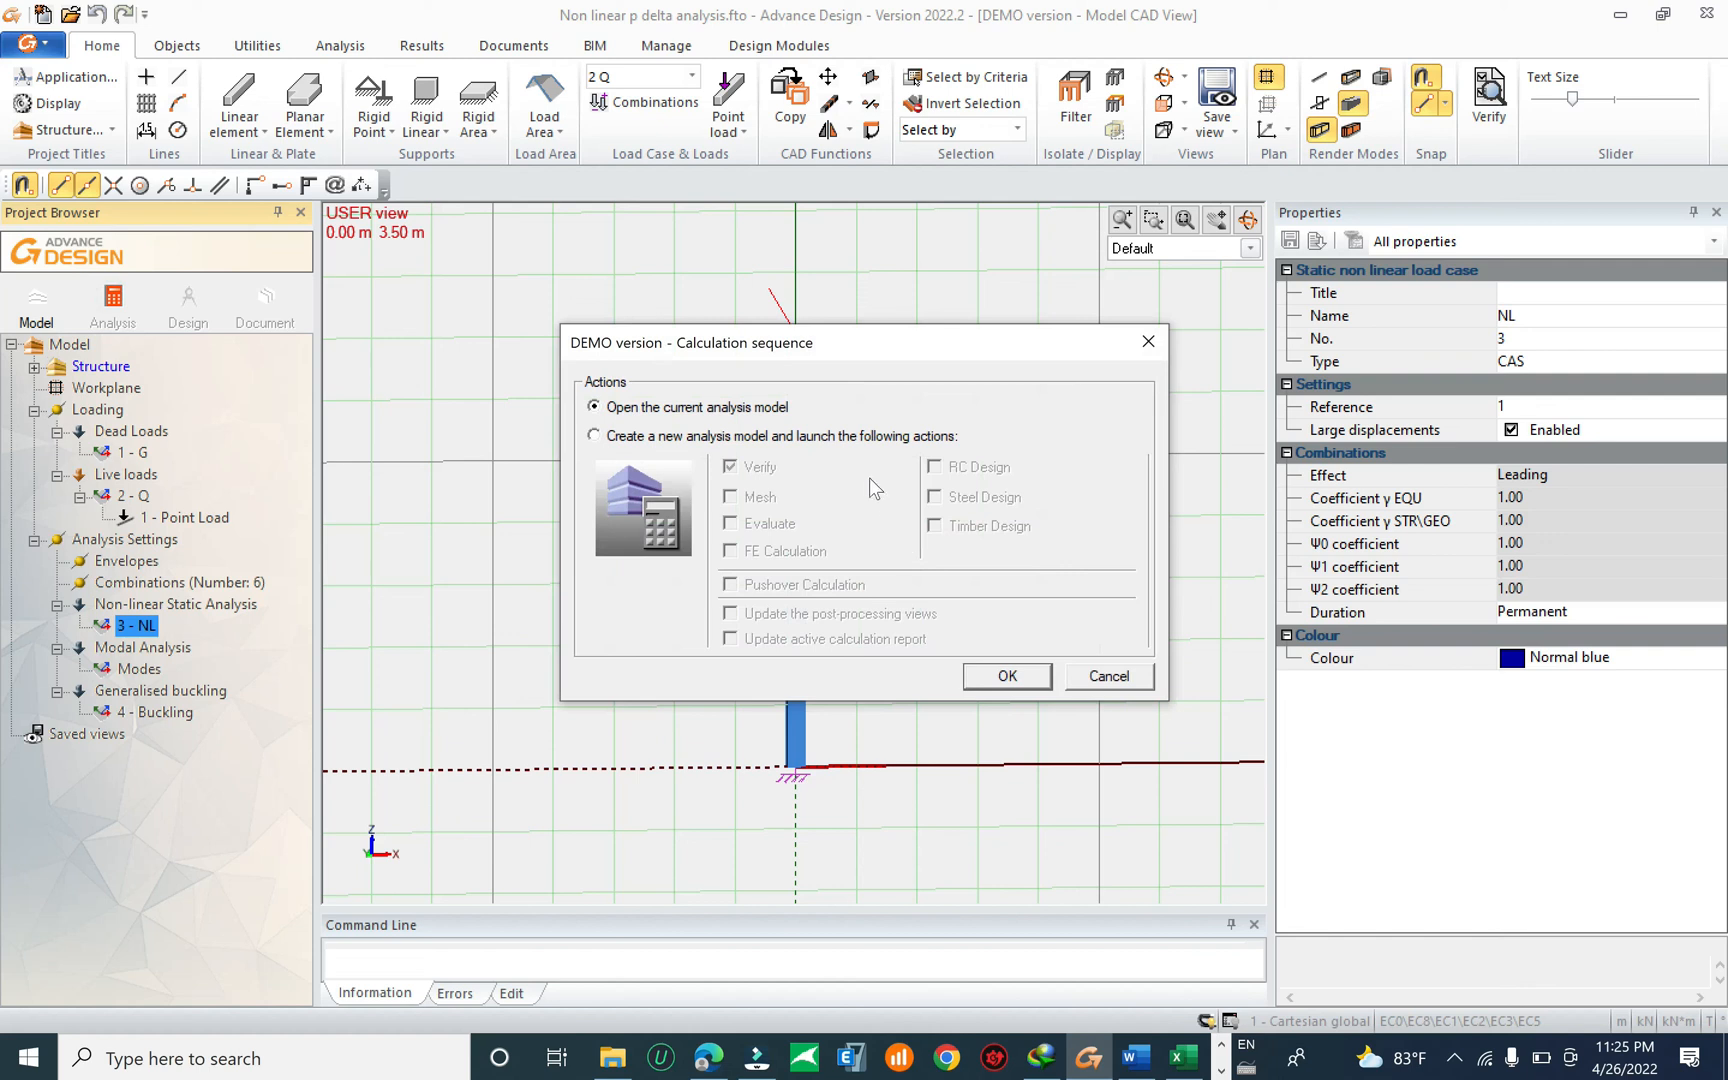
{"action": "left_click", "coordinate": [824, 550]}
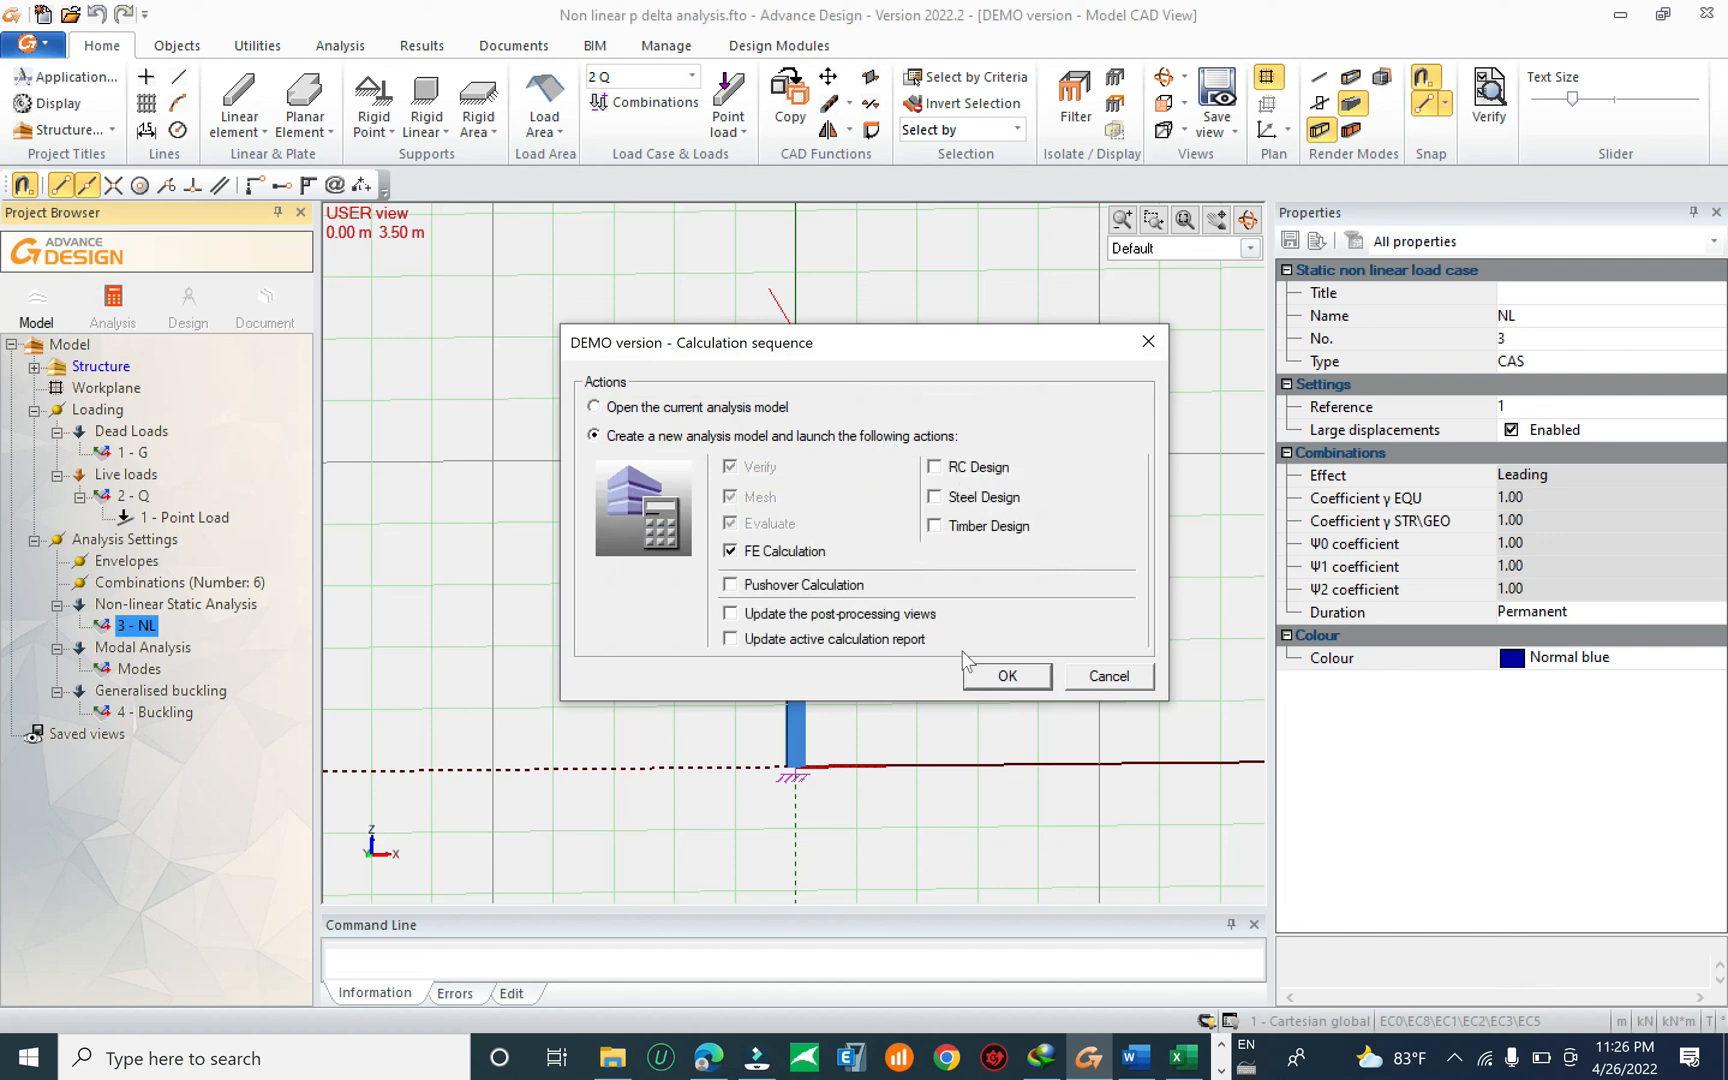
{"action": "left_click", "coordinate": [1003, 676]}
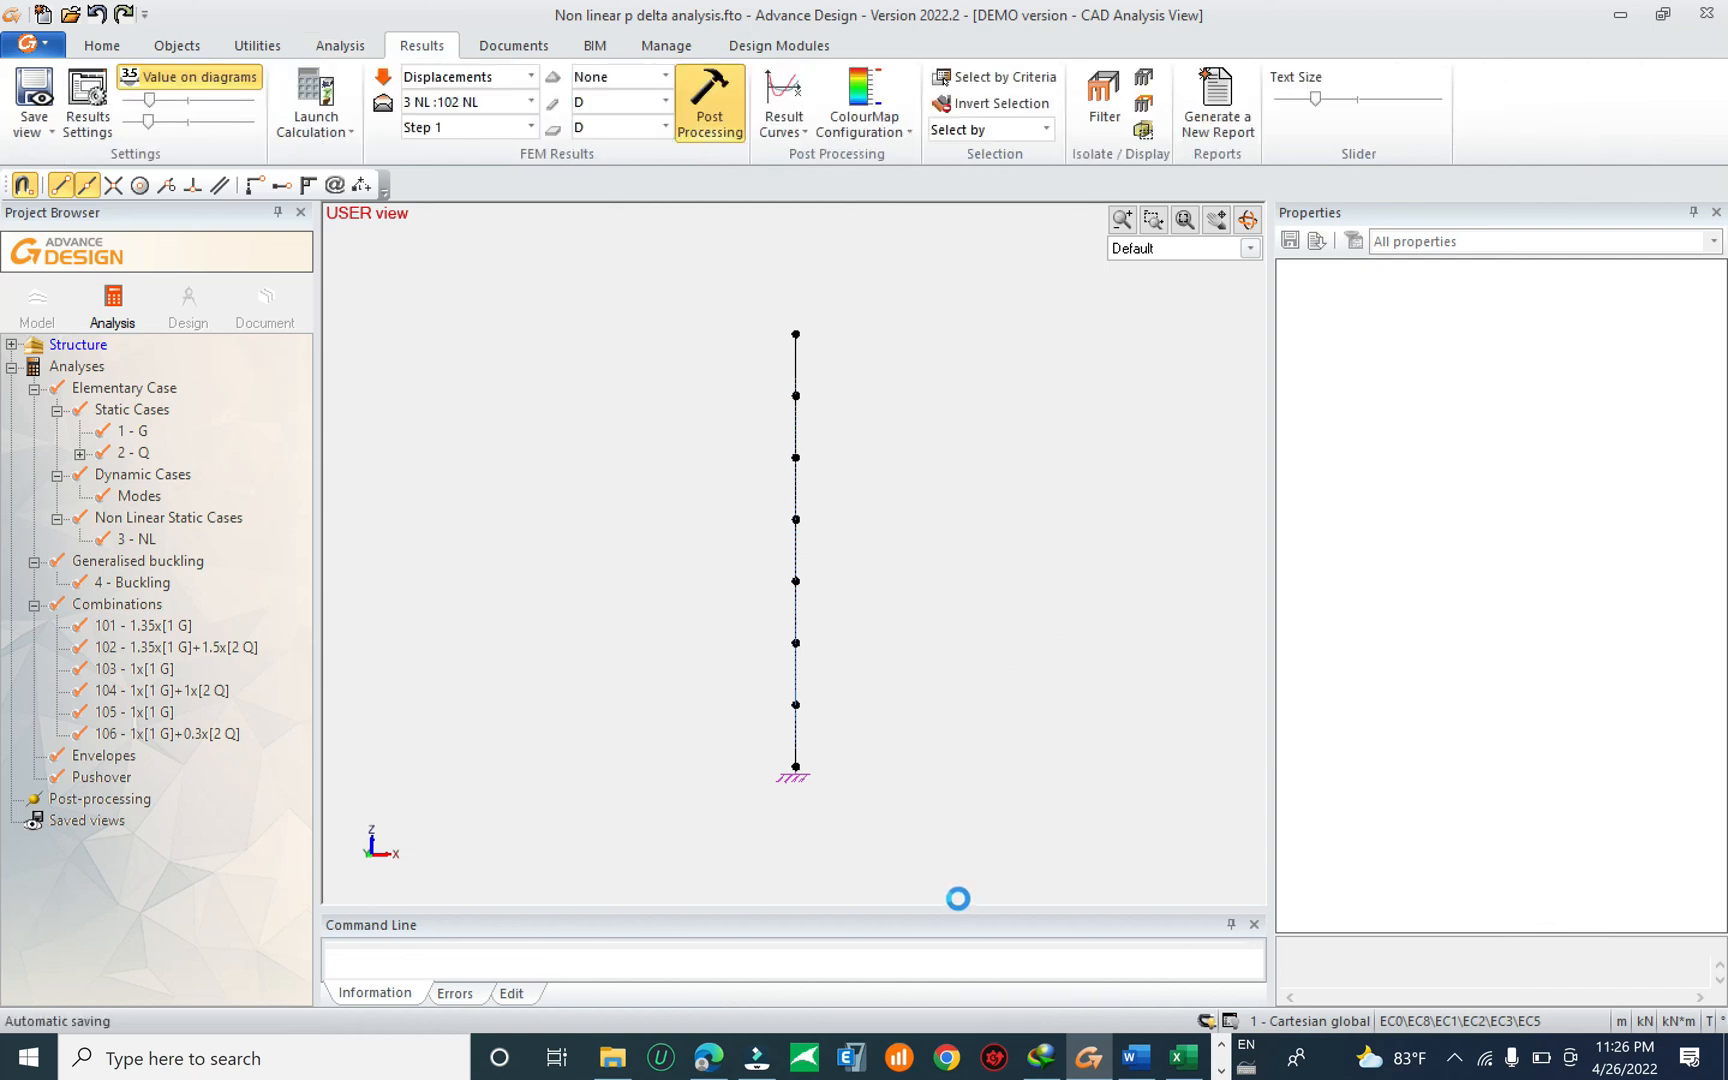
Enlarge the calculation log, review the iterations of the non-linear solution and collapse the log again.
{"action": "left_click_drag", "start_coordinate": [954, 910], "coordinate": [1025, 407]}
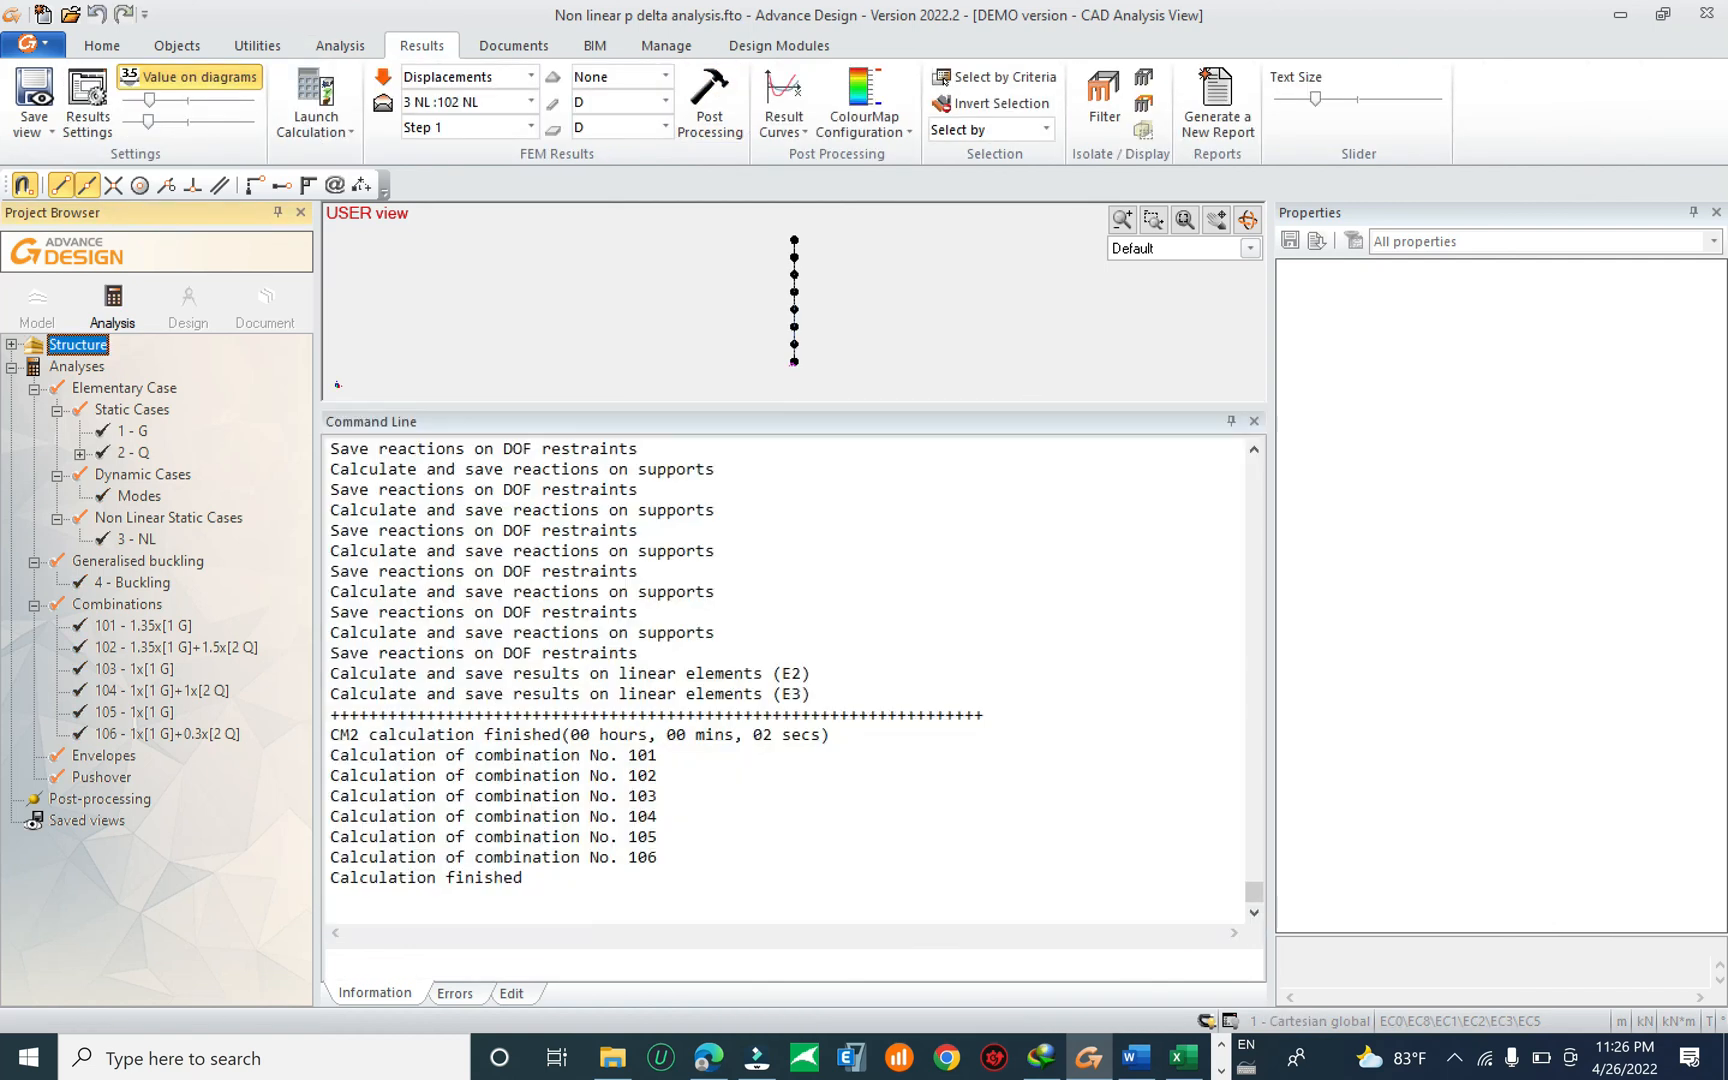
{"action": "scroll", "coordinate": [785, 675], "scroll_direction": "up", "scroll_amount": 10}
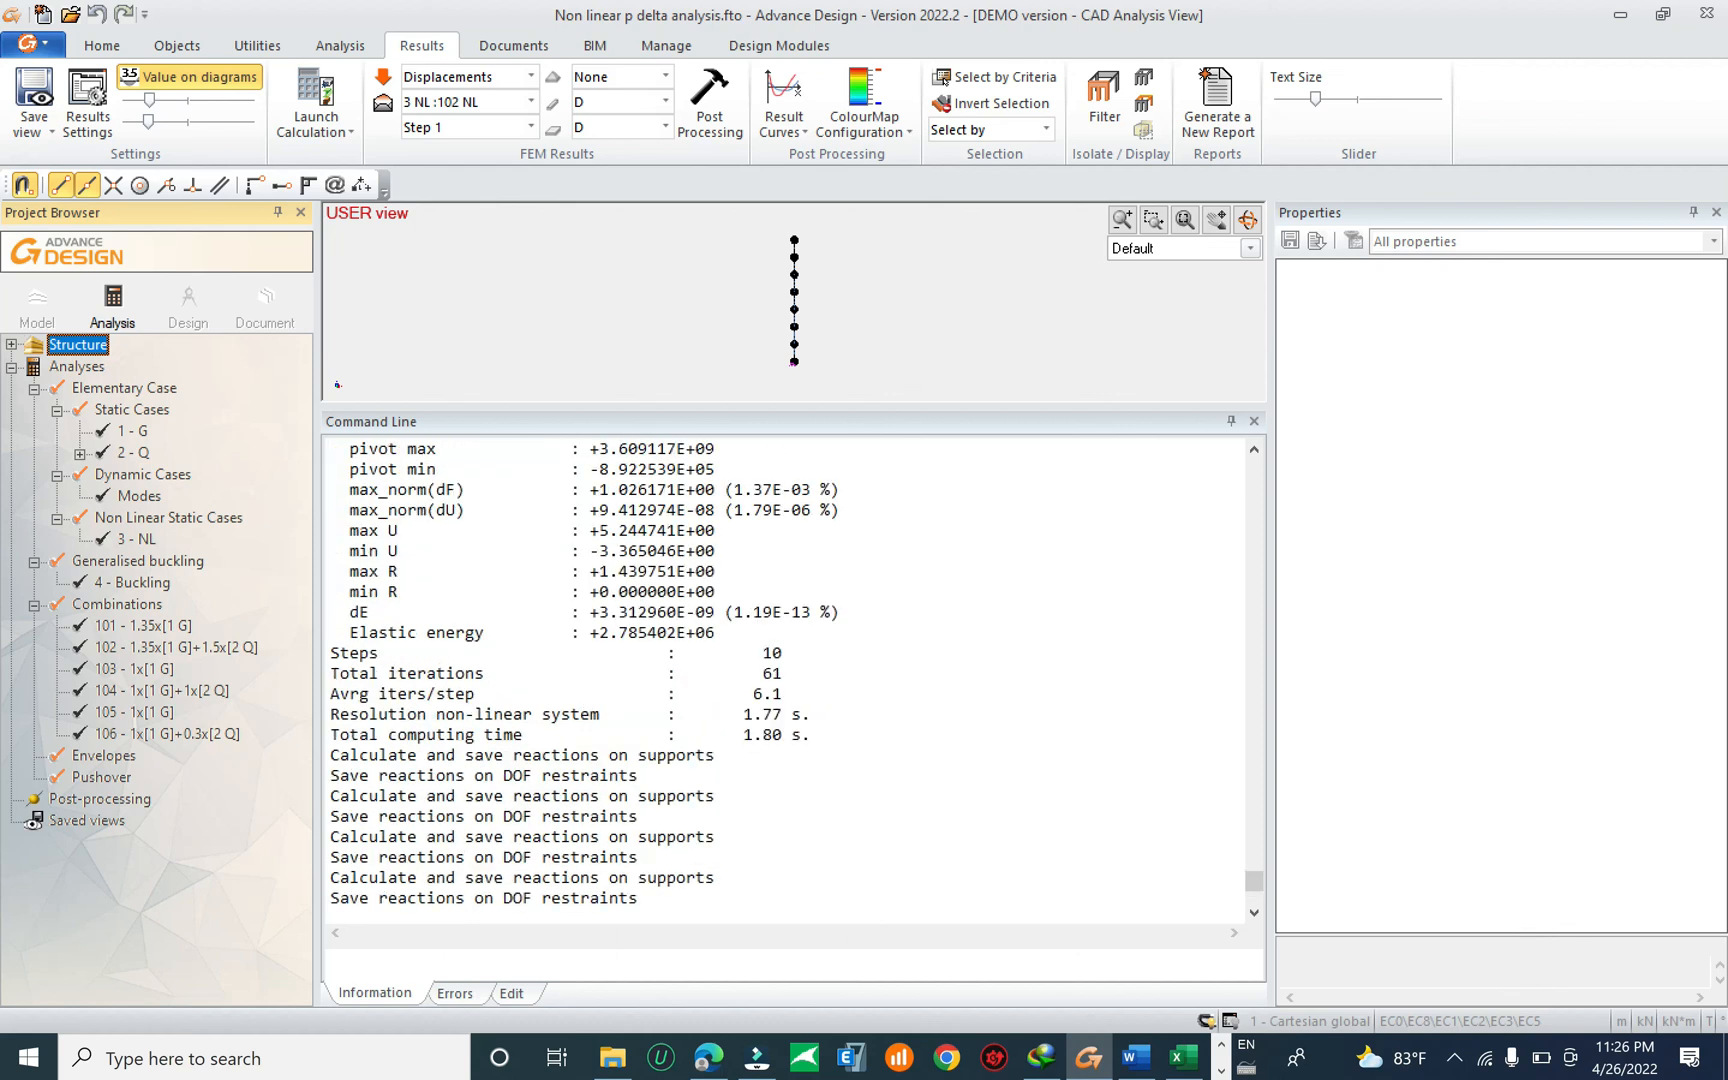
{"action": "scroll", "coordinate": [785, 675], "scroll_direction": "up", "scroll_amount": 3}
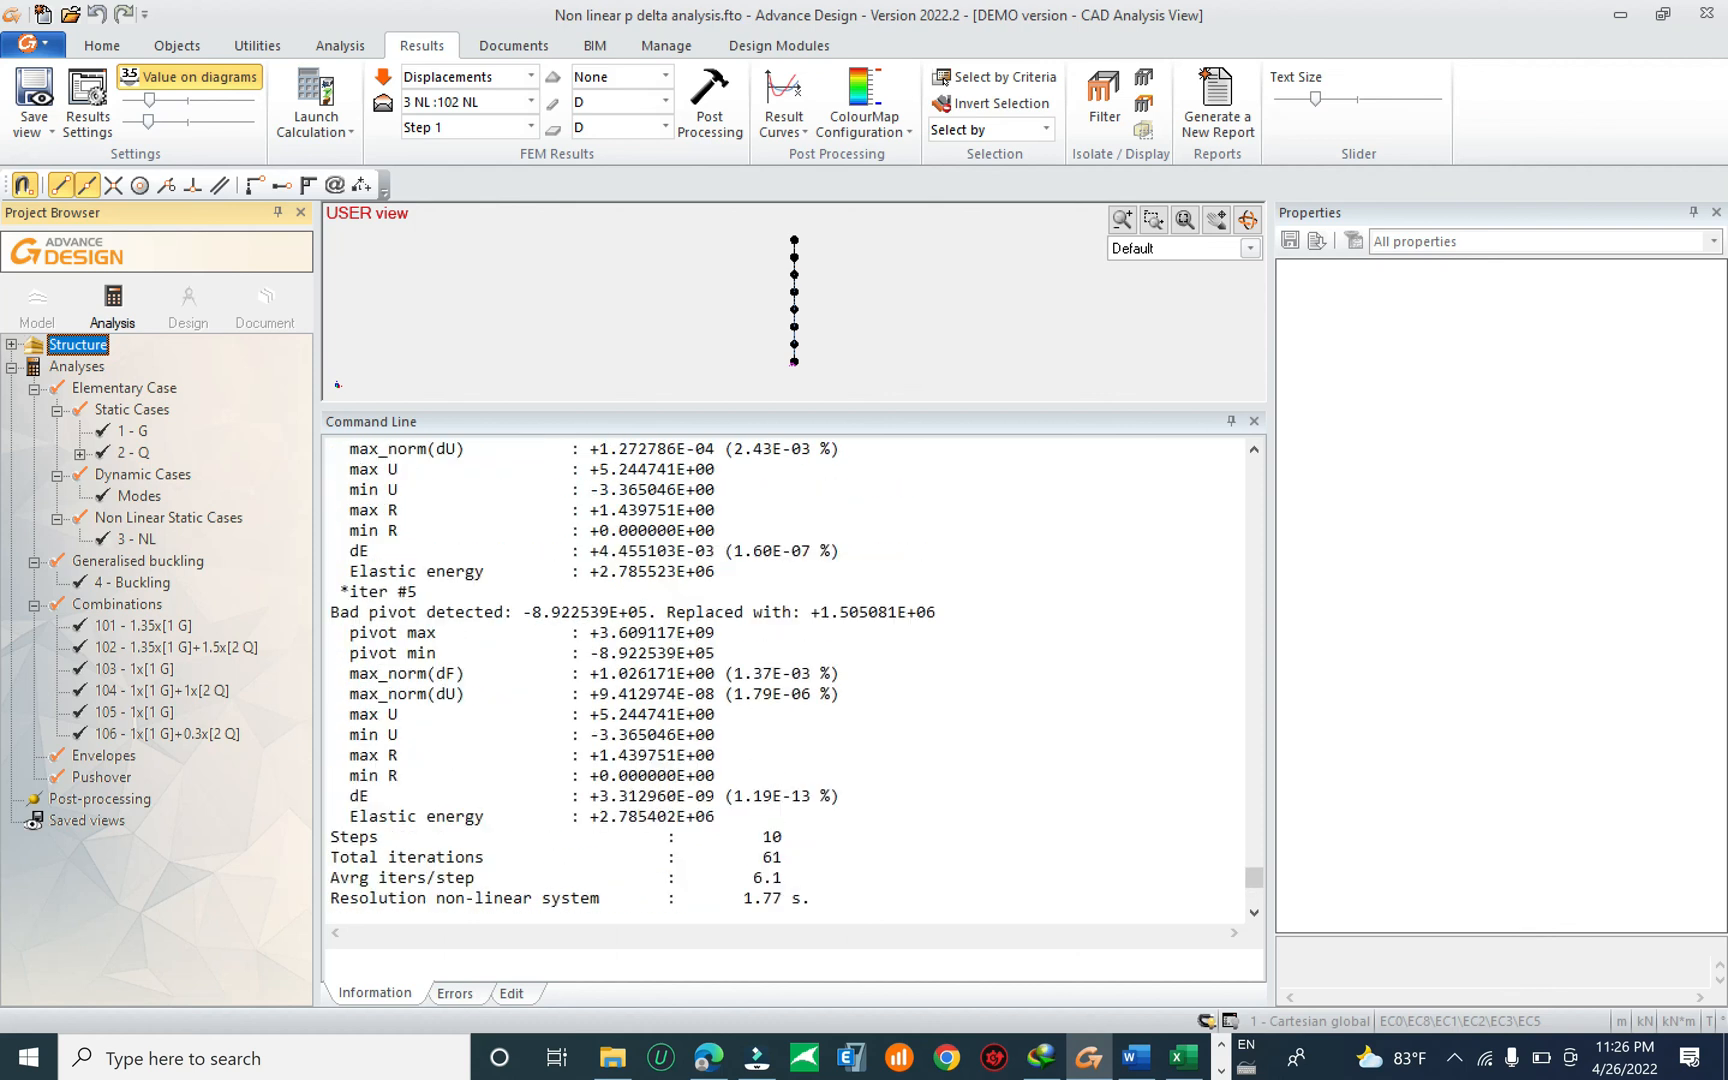
{"action": "scroll", "coordinate": [785, 675], "scroll_direction": "up", "scroll_amount": 10}
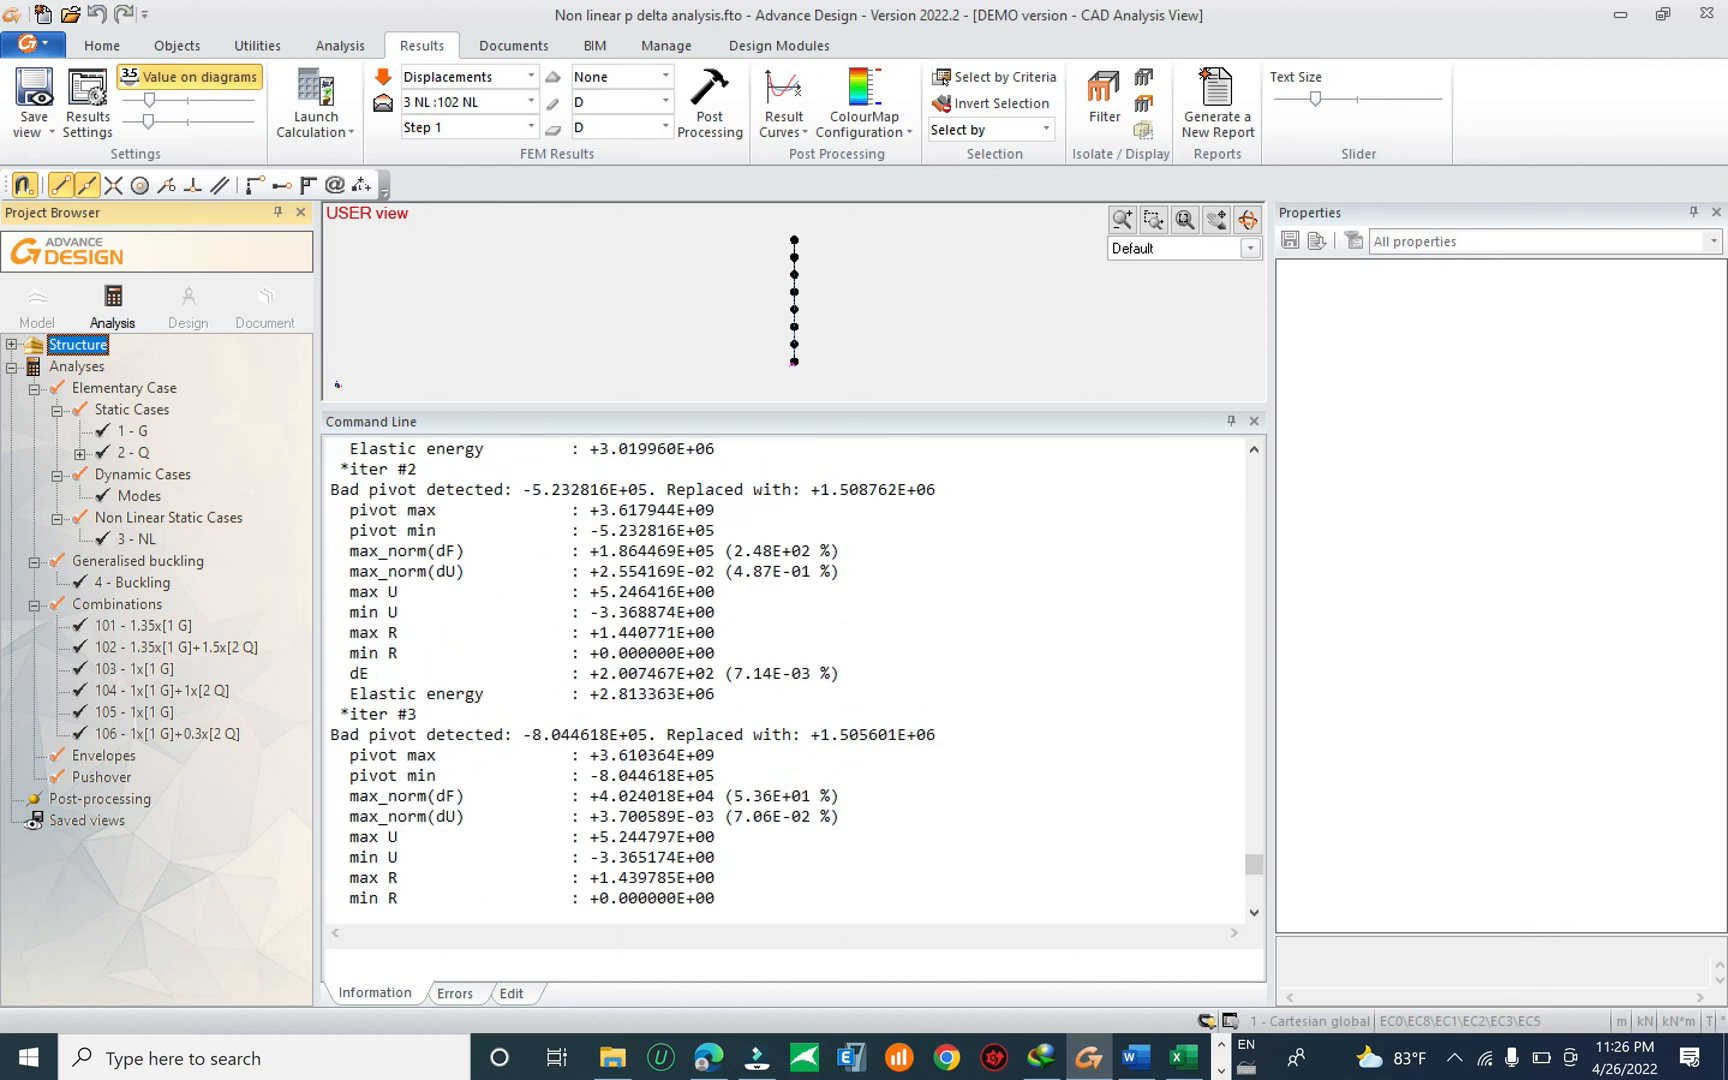
{"action": "scroll", "coordinate": [785, 675], "scroll_direction": "up", "scroll_amount": 5}
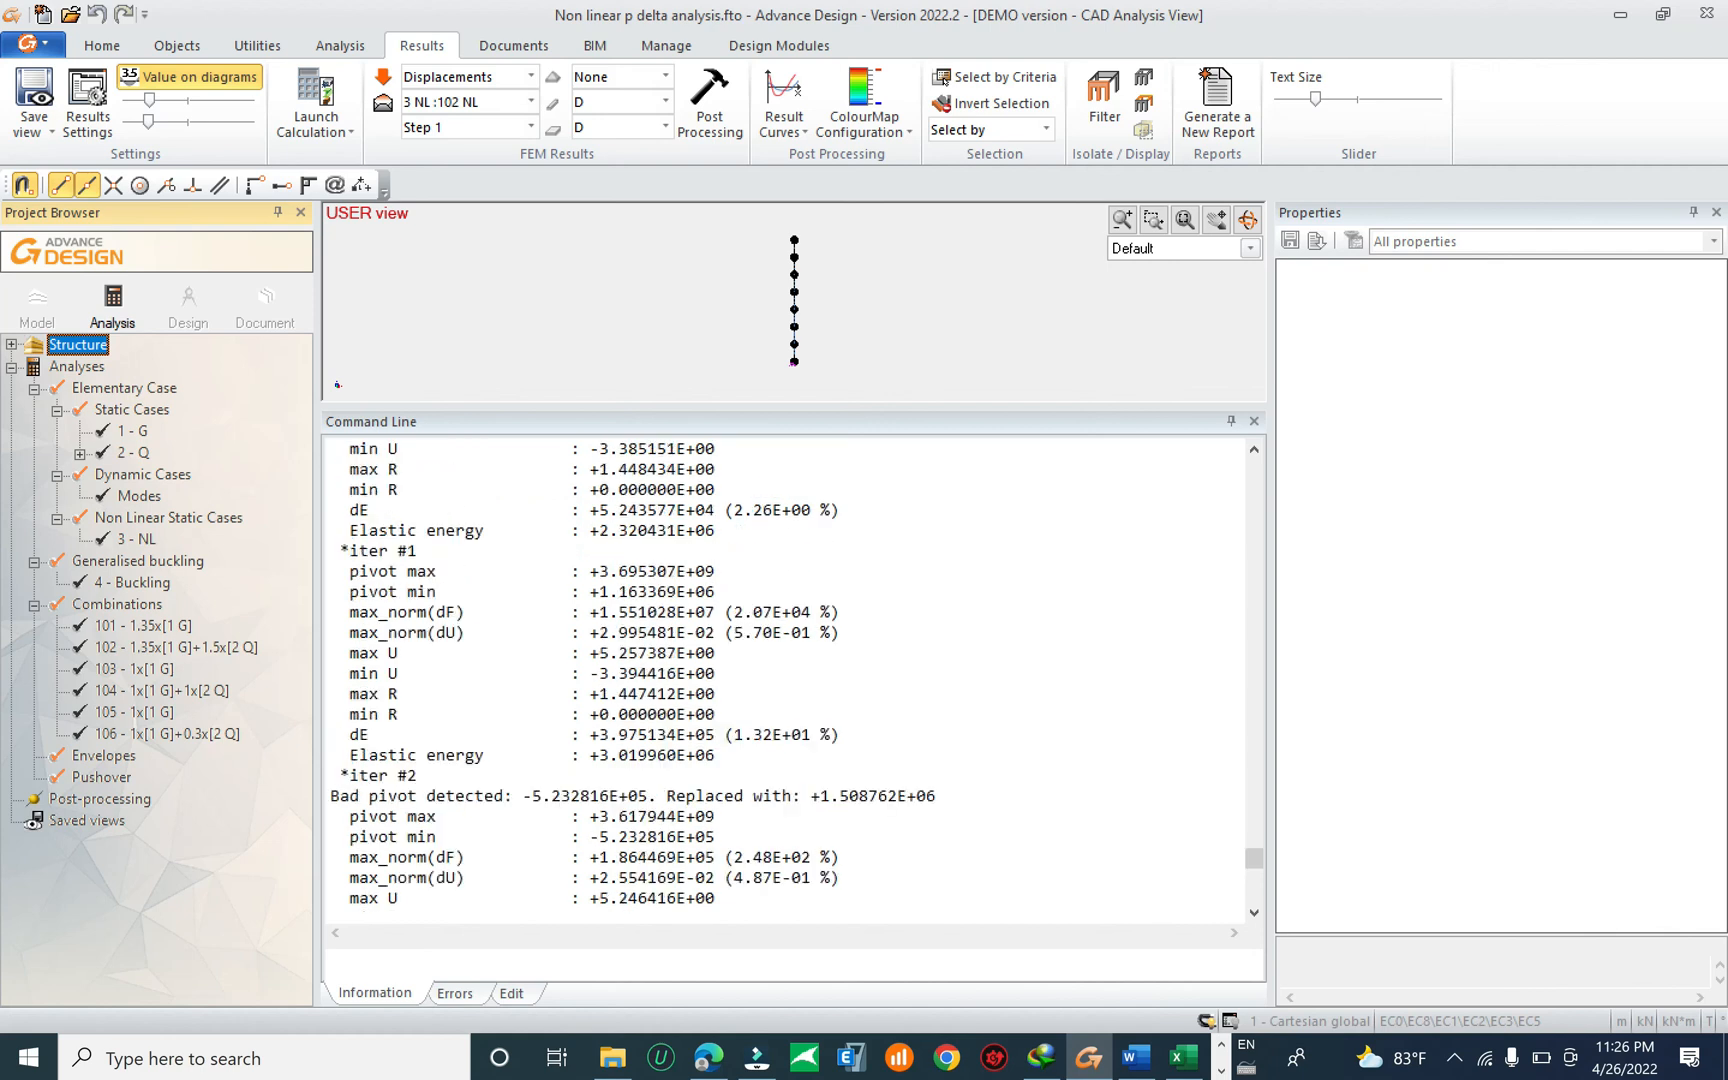
{"action": "left_click_drag", "start_coordinate": [1253, 858], "coordinate": [1040, 1057]}
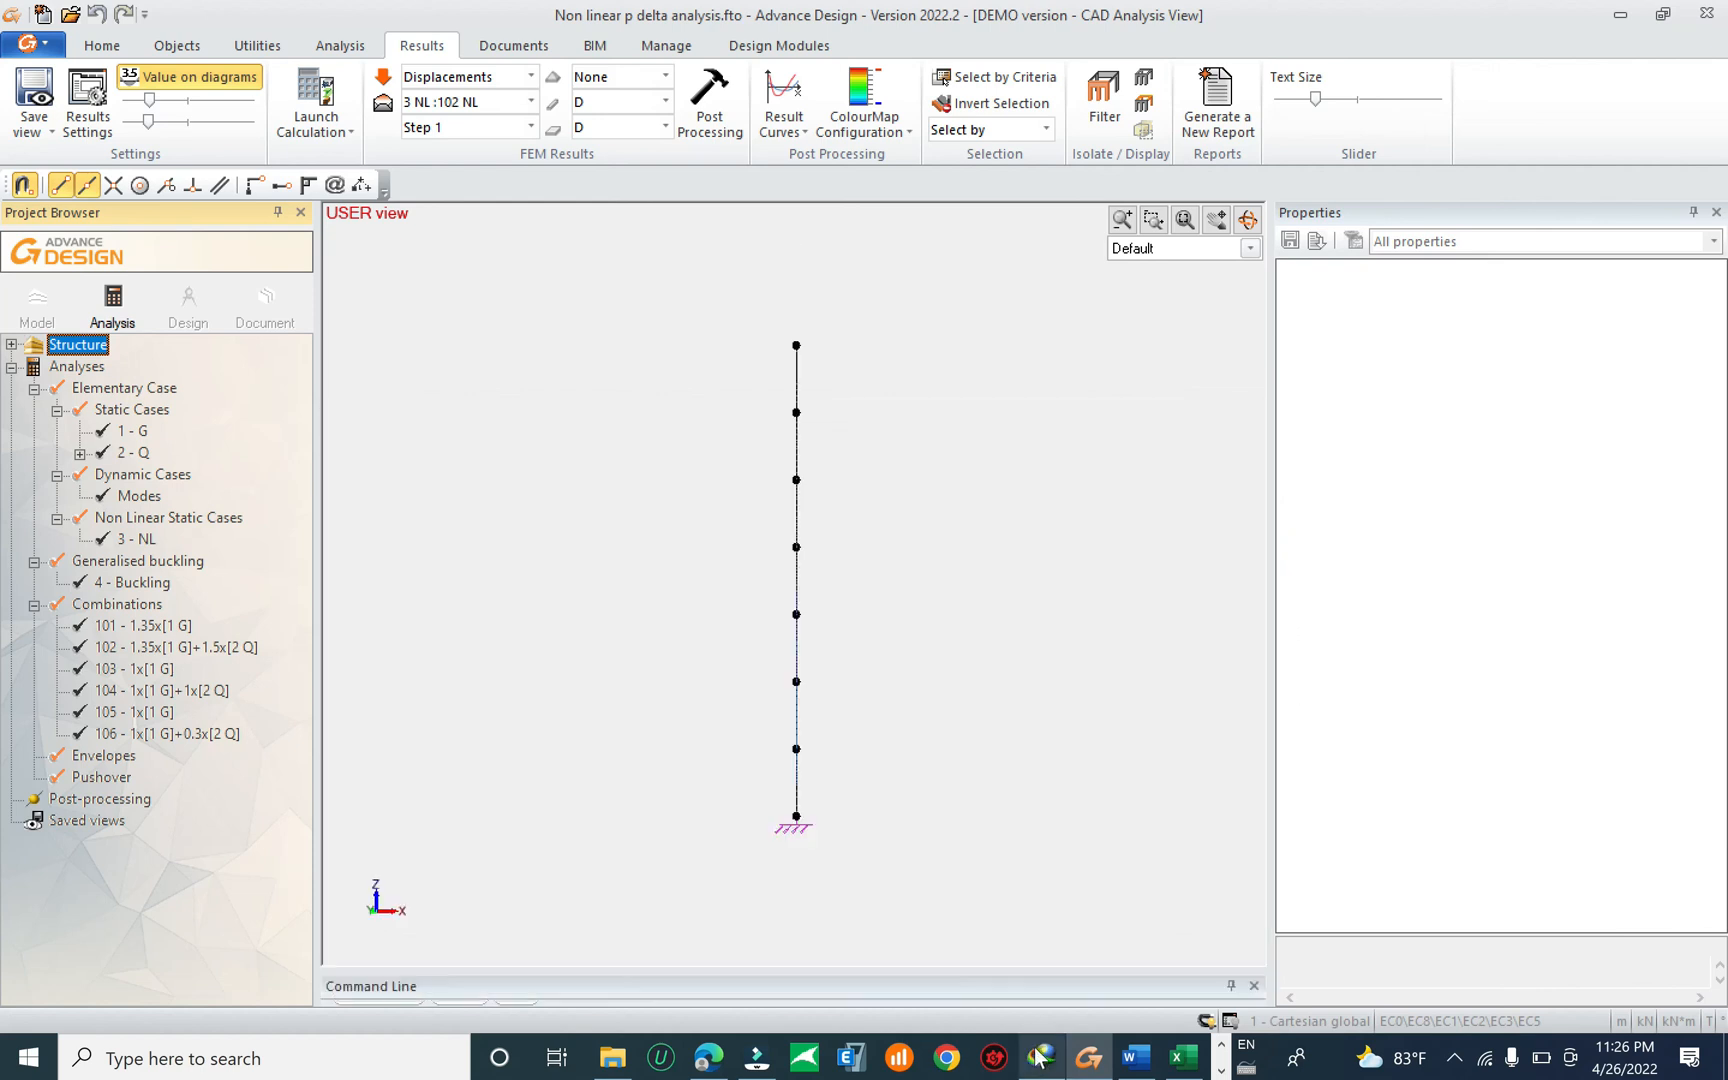
Display the Forces result My on the linear element for case 3 NL:102 NL, Step 1.
{"action": "middle_click_drag", "start_coordinate": [937, 864], "coordinate": [941, 789]}
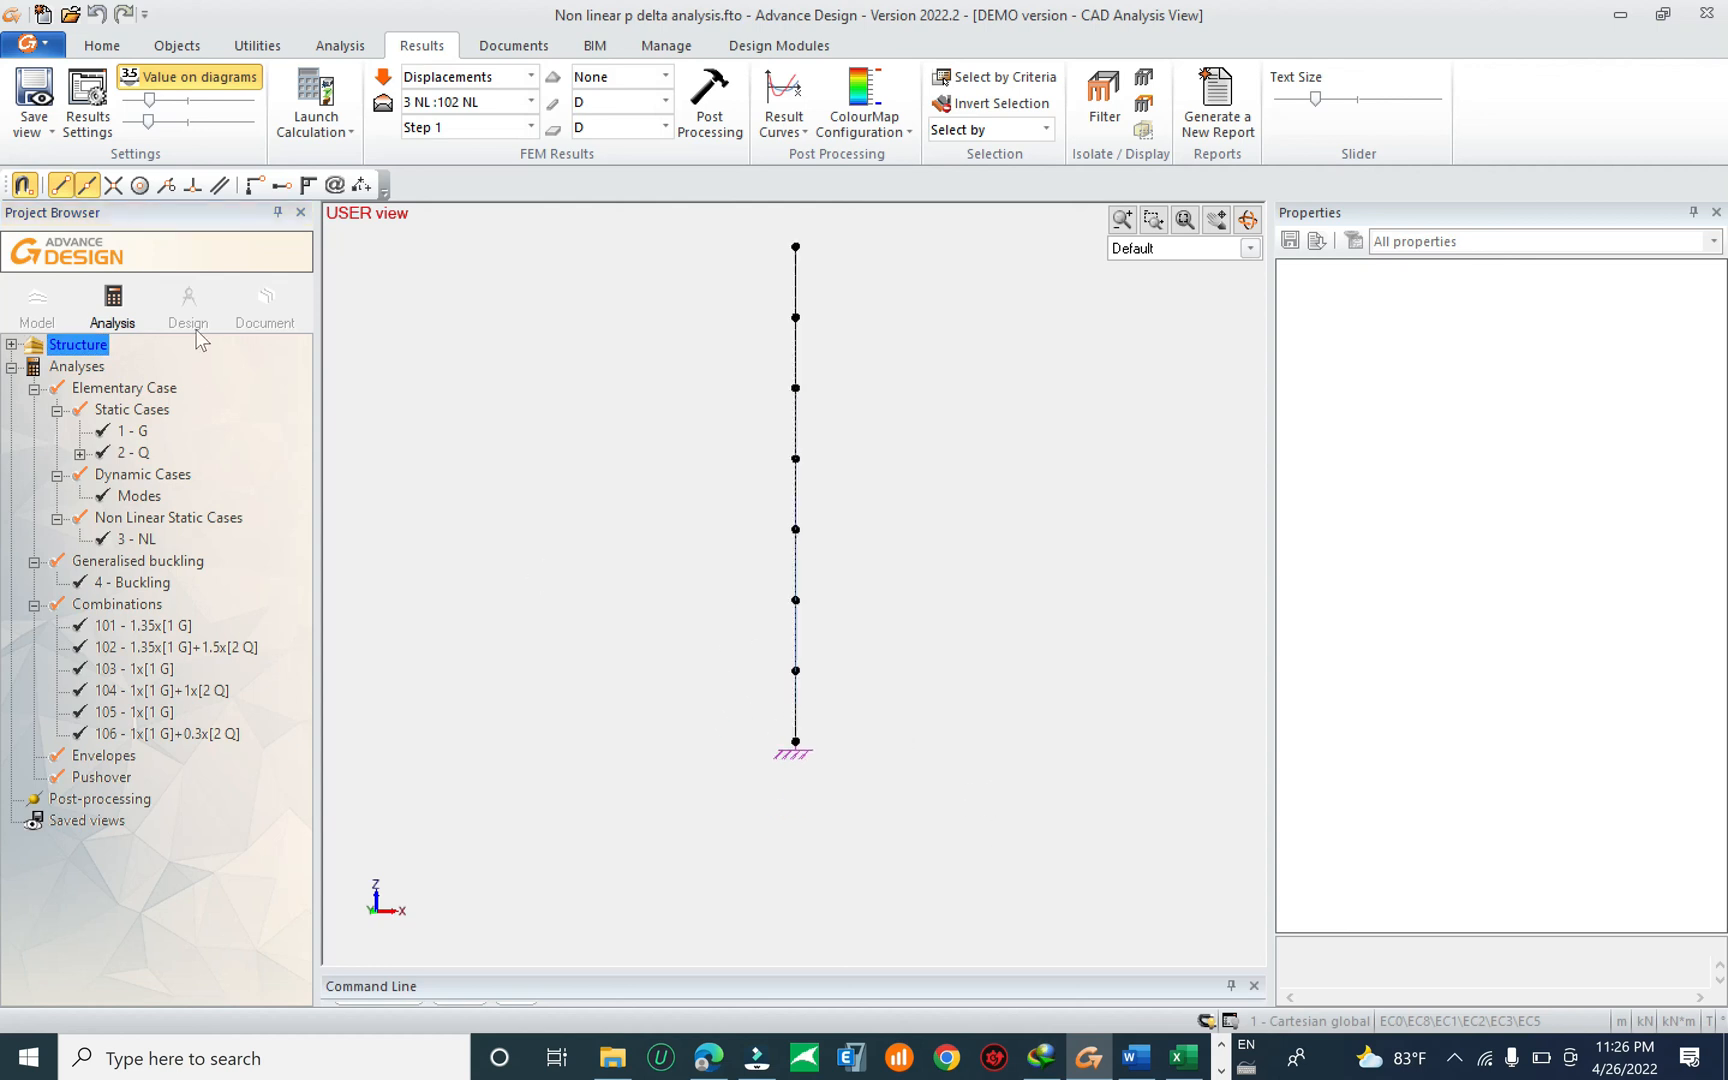
{"action": "left_click", "coordinate": [643, 103]}
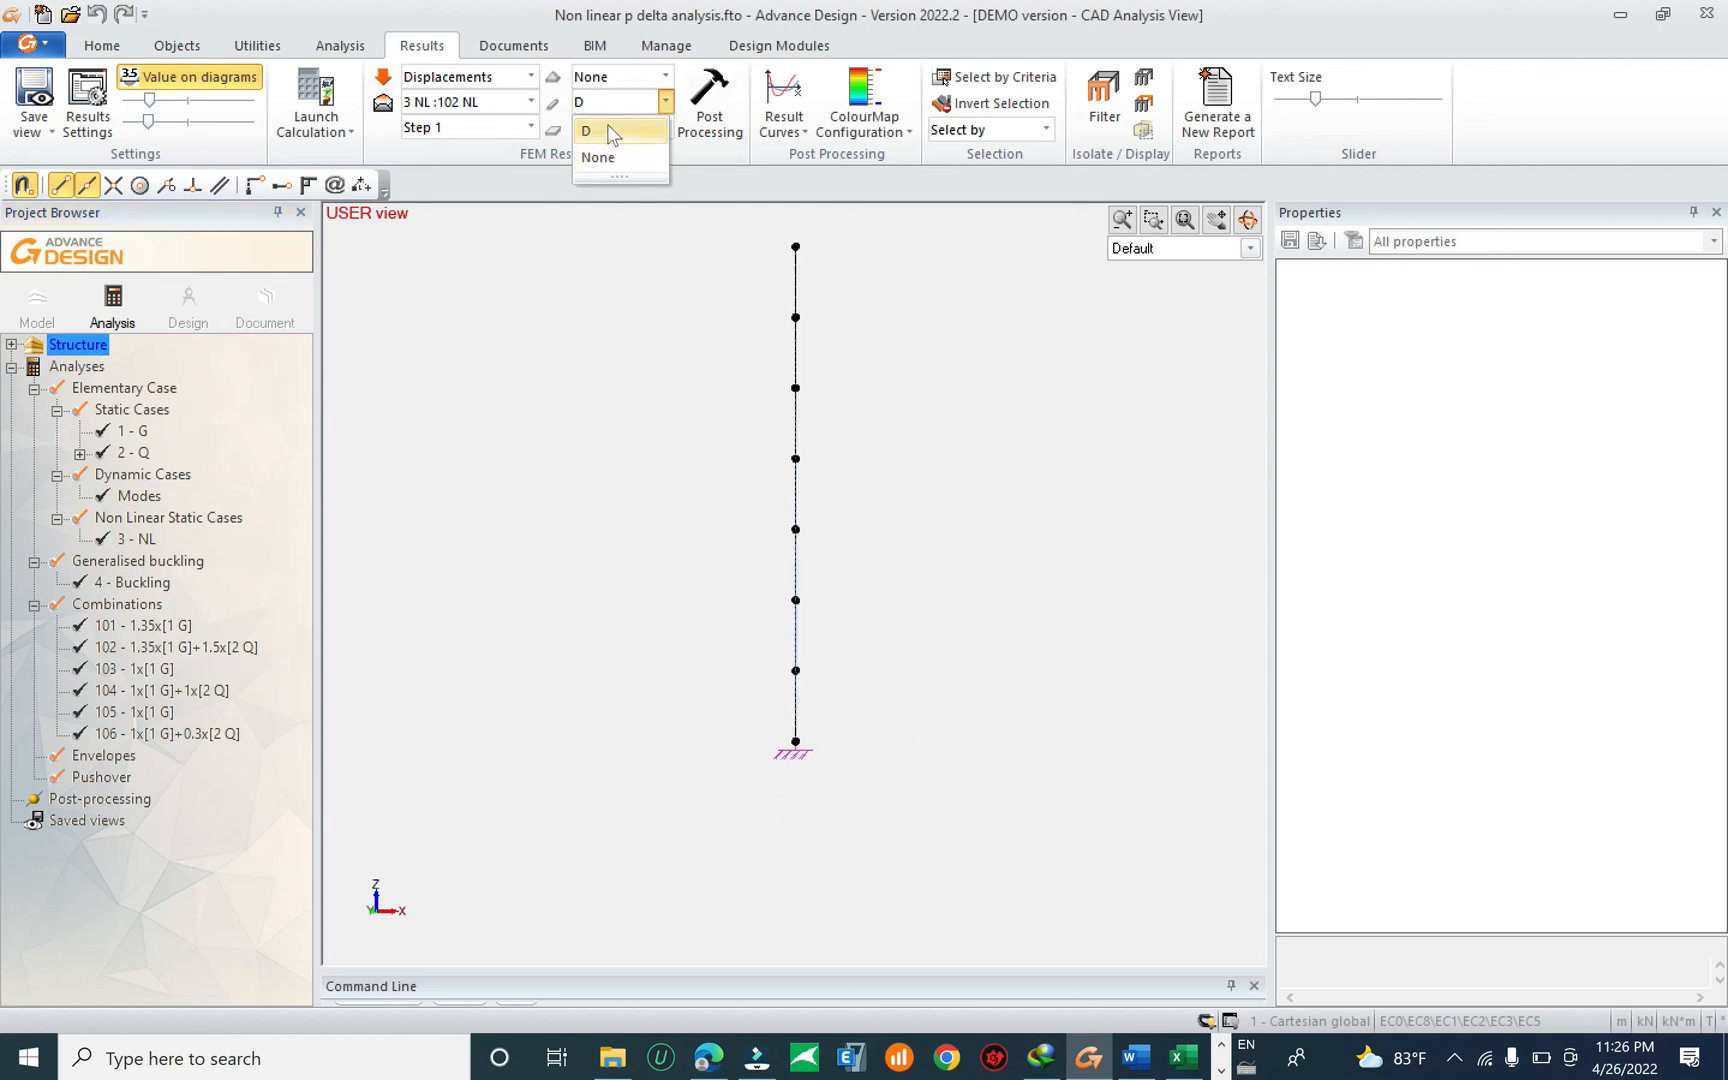
{"action": "left_click", "coordinate": [458, 78]}
{"action": "left_click", "coordinate": [452, 132]}
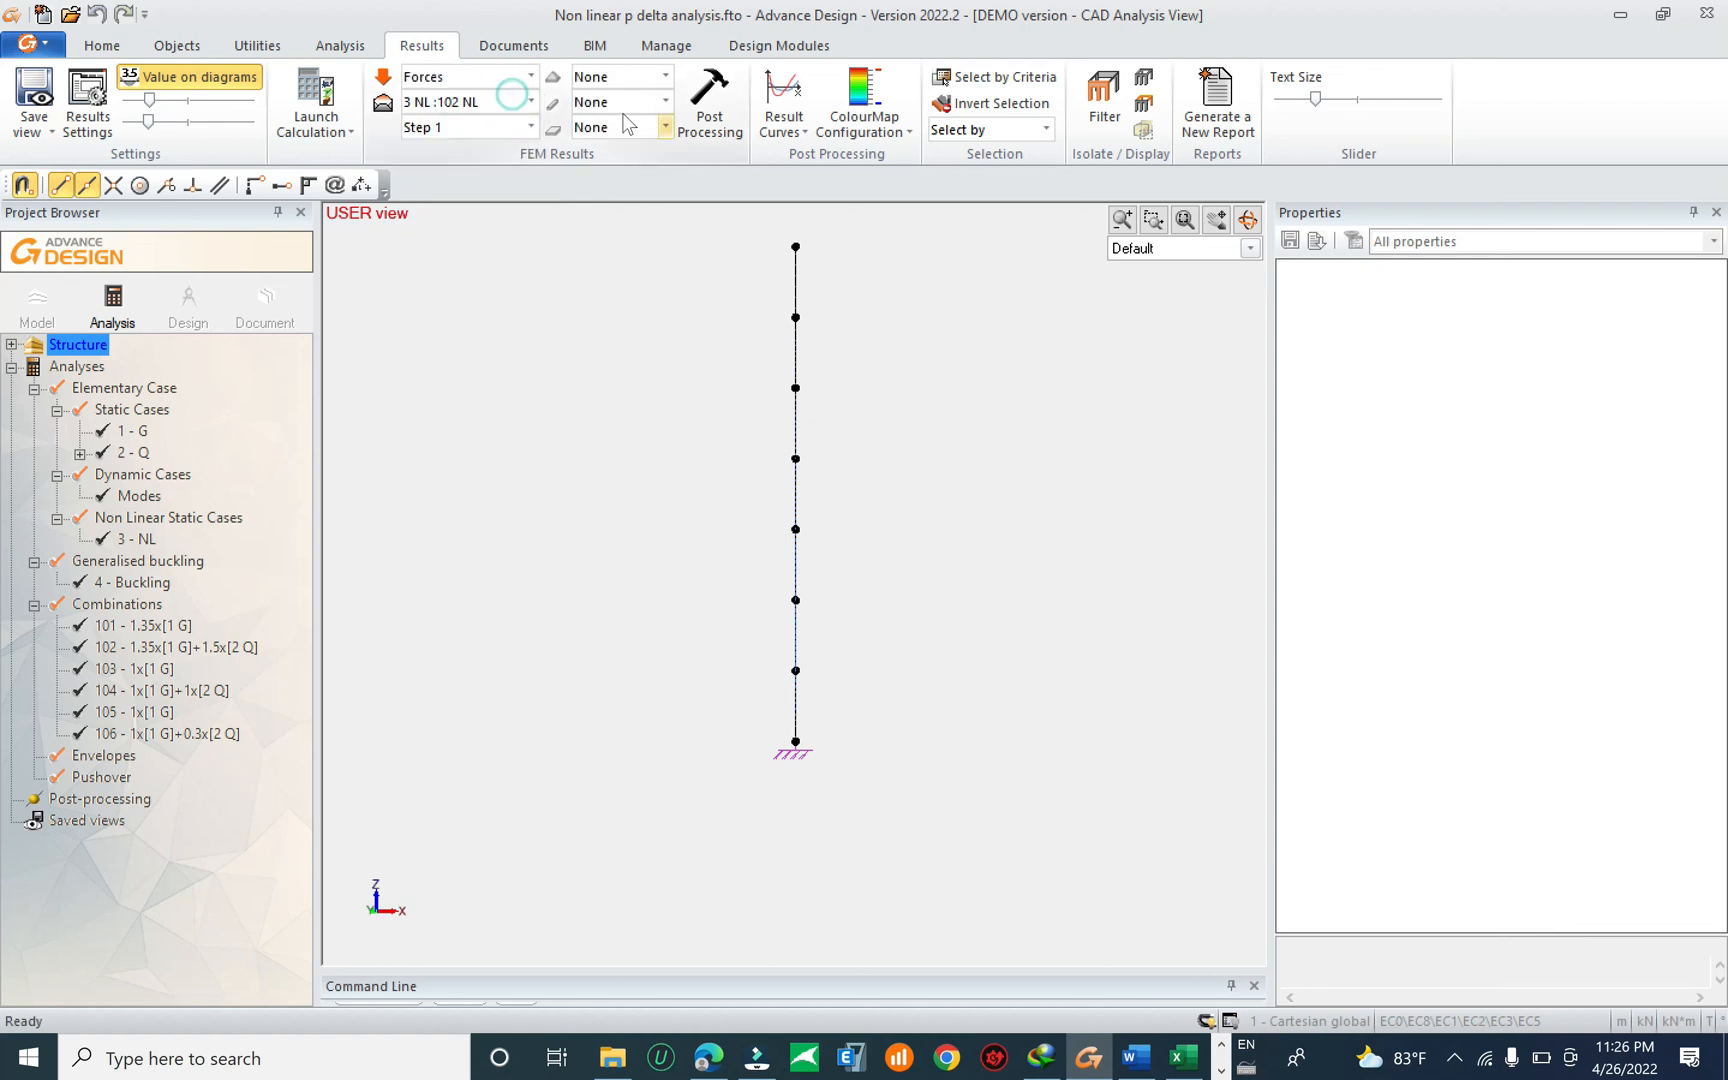
{"action": "left_click", "coordinate": [664, 102]}
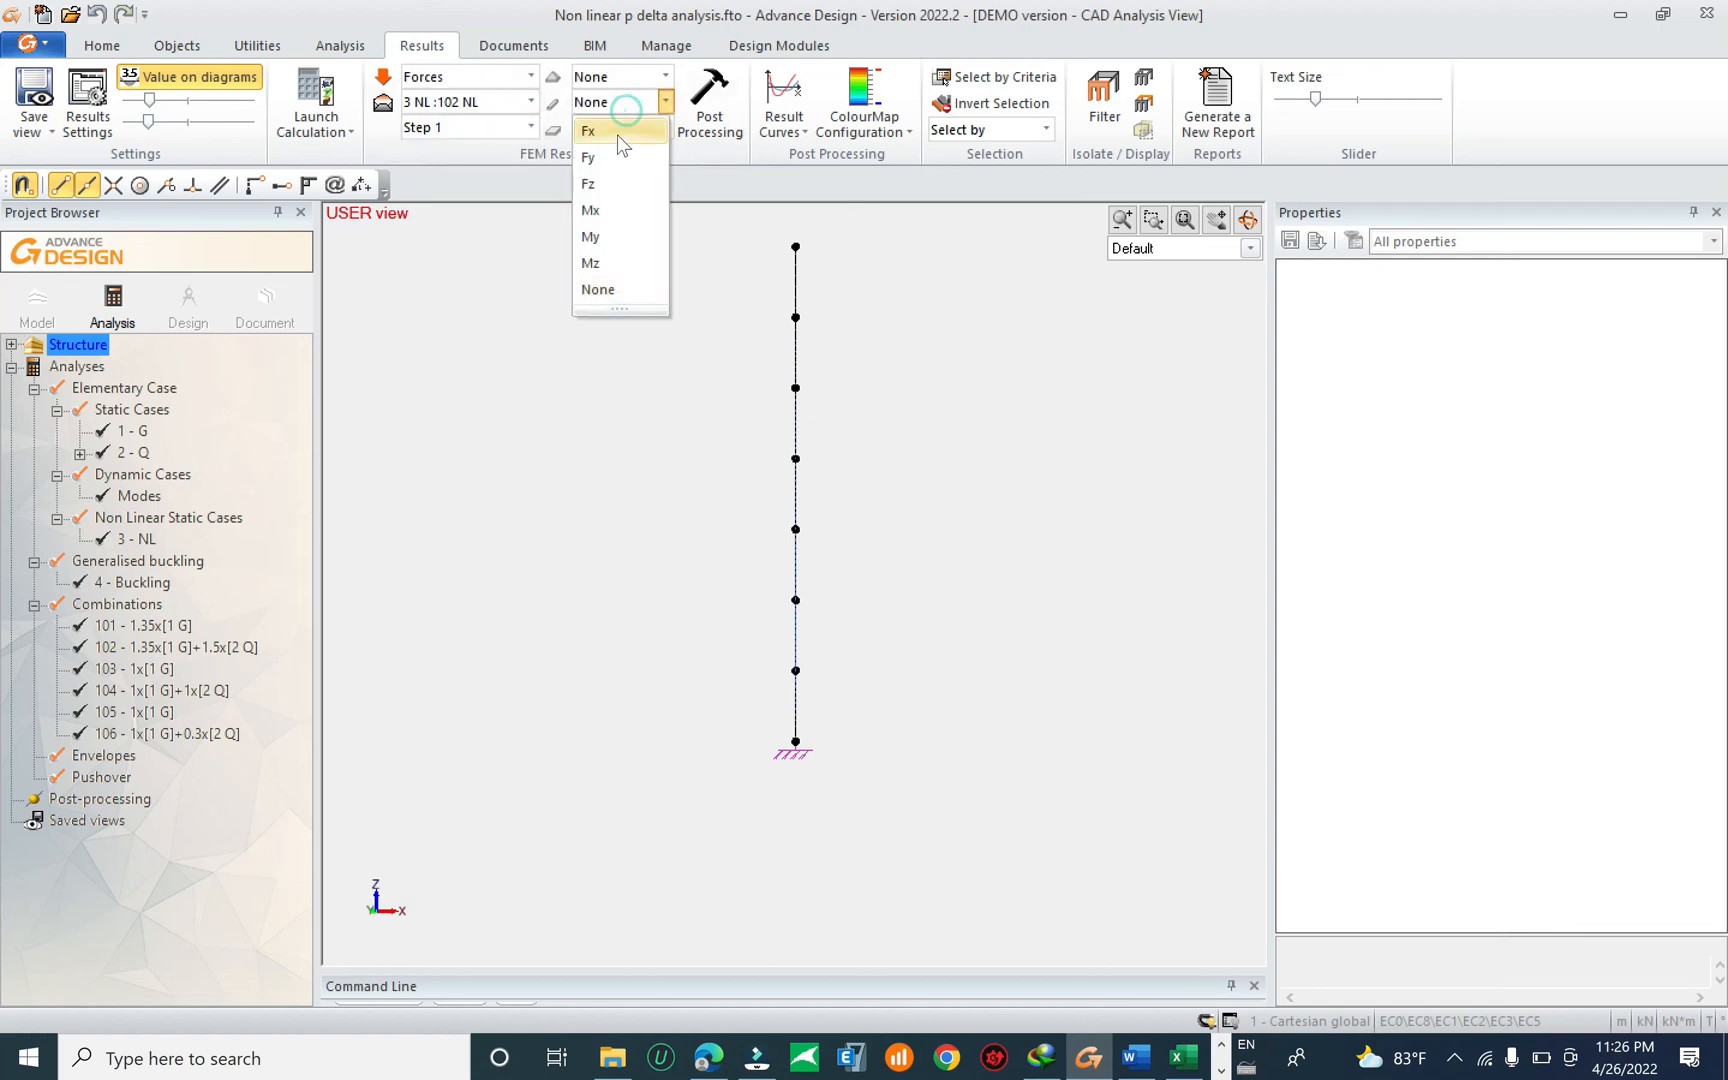
{"action": "left_click", "coordinate": [600, 237]}
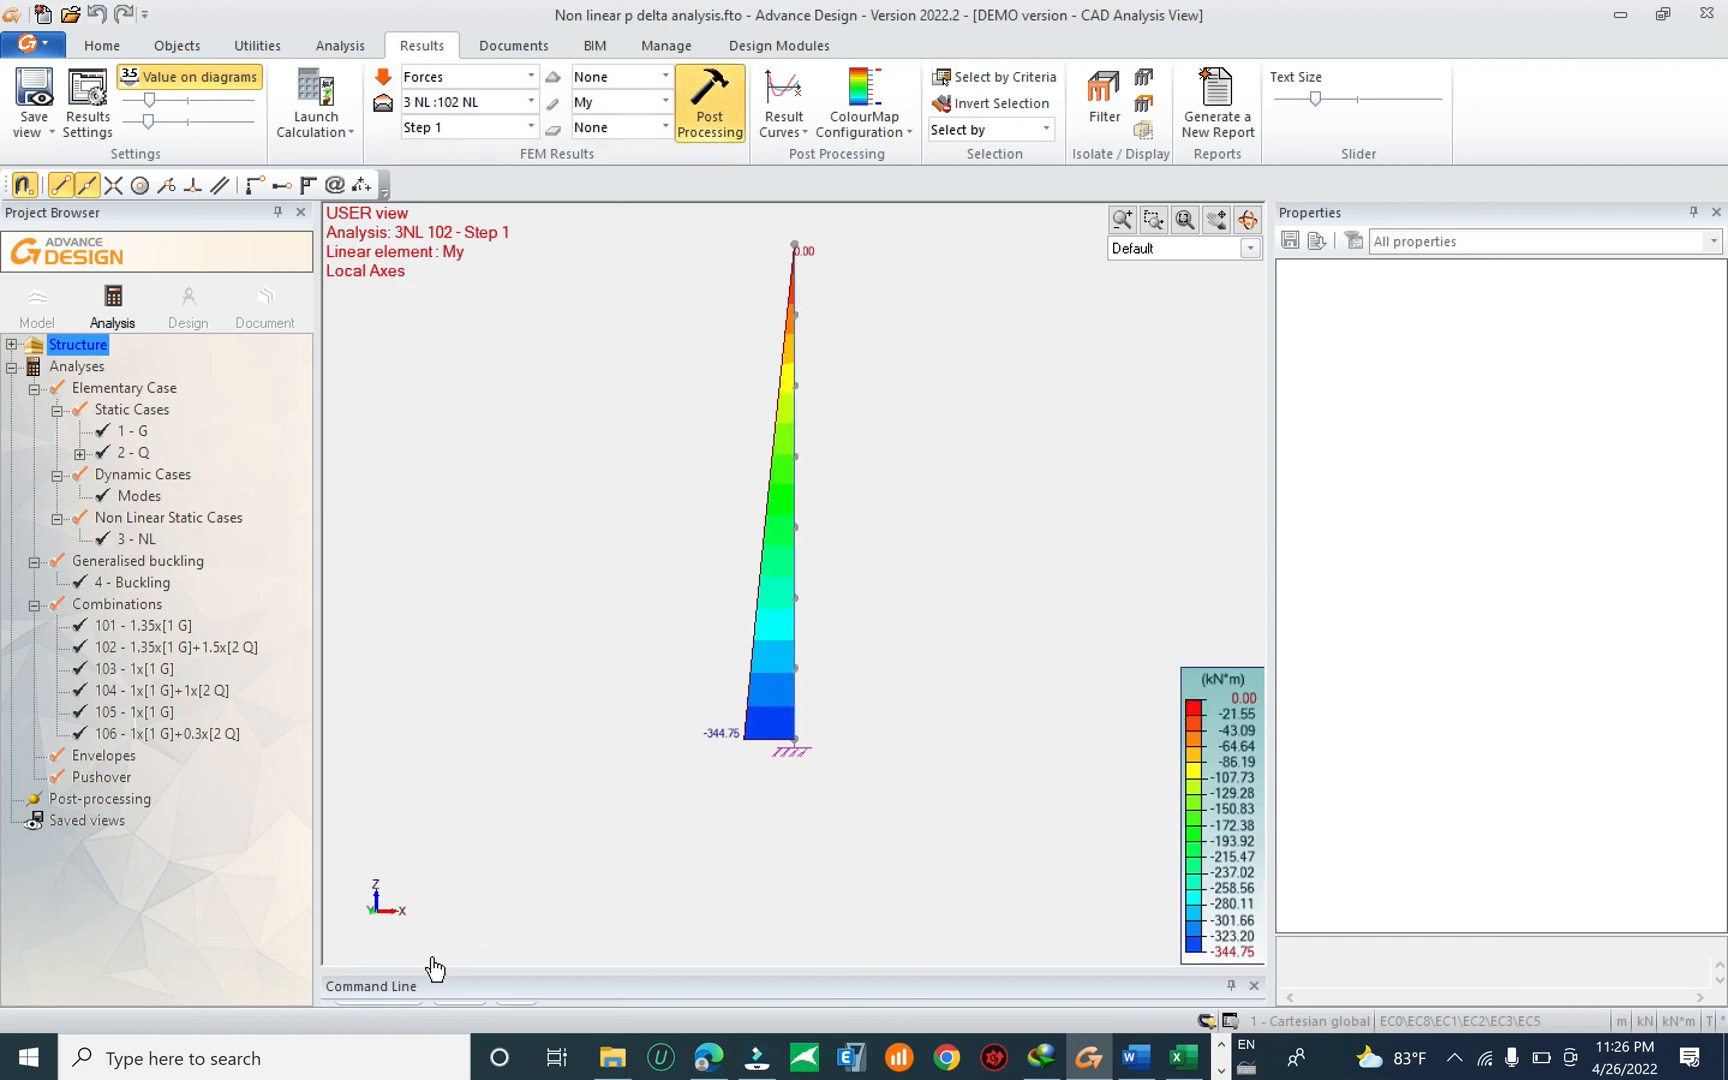
Reopen the calculation log and highlight the pivot message and its detected value in iteration #5 of the non-linear solution.
{"action": "left_click_drag", "start_coordinate": [436, 967], "coordinate": [436, 661]}
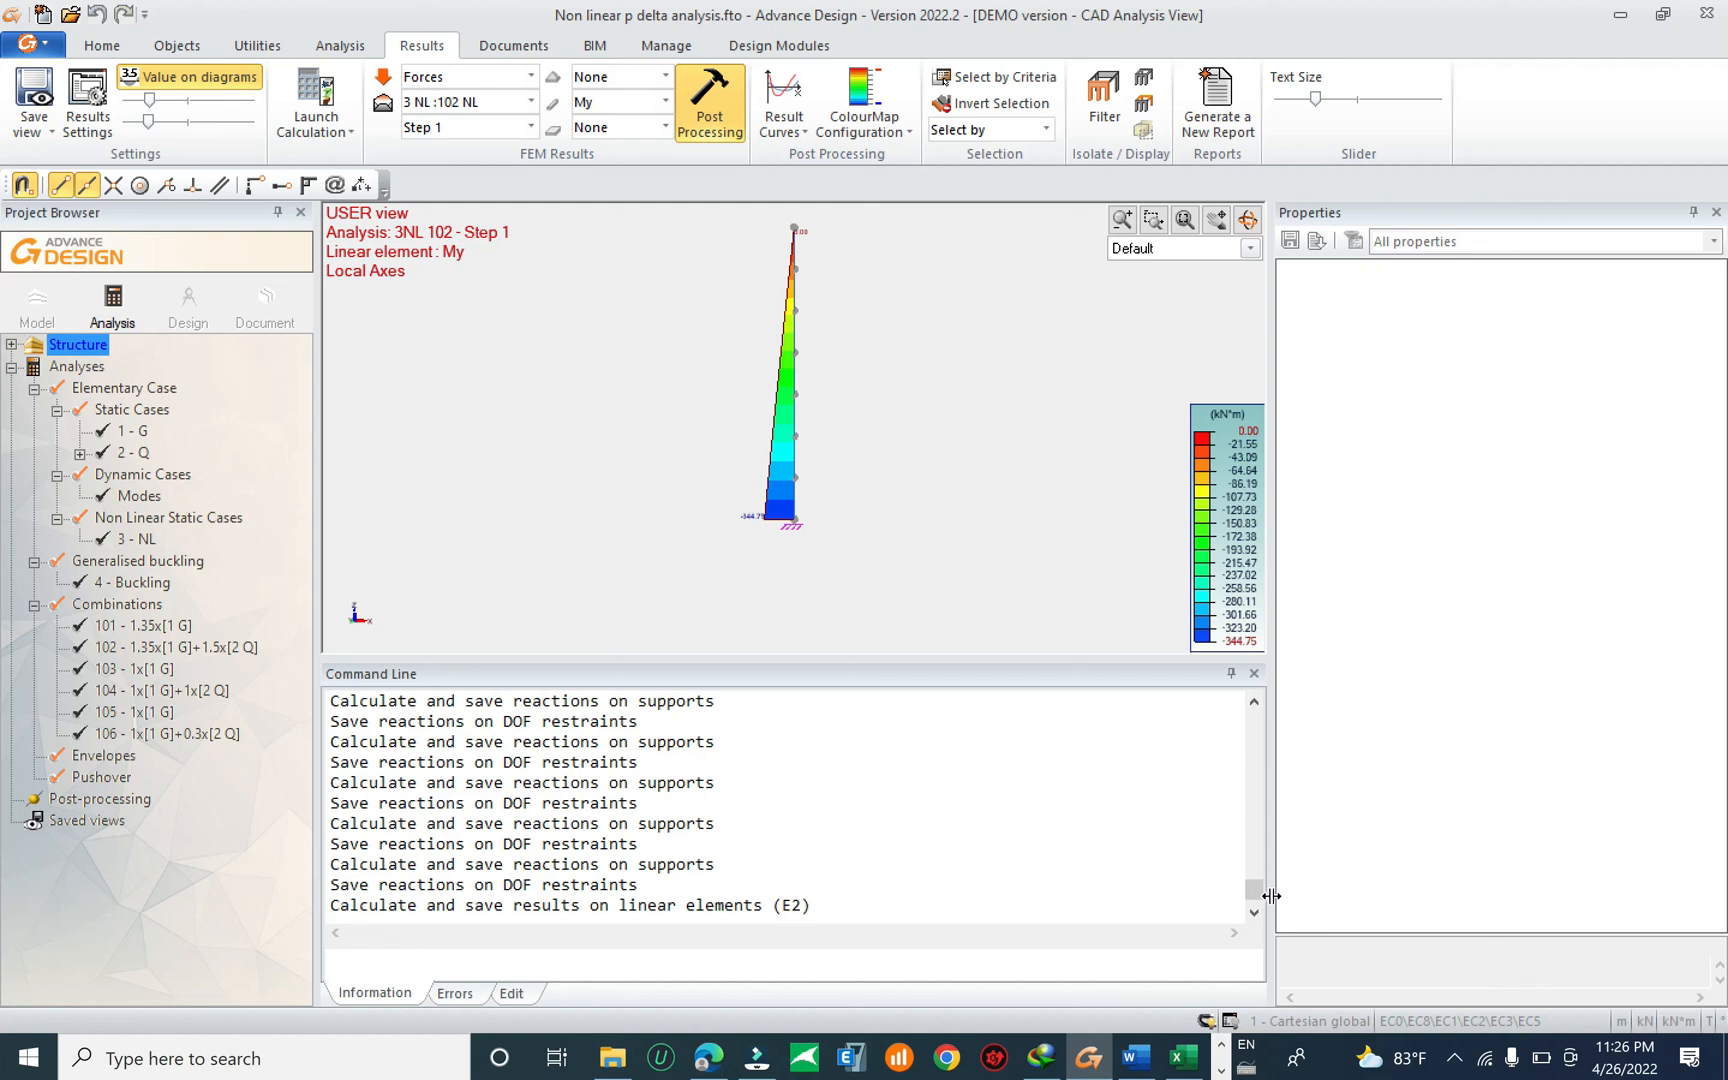
{"action": "left_click_drag", "start_coordinate": [1256, 893], "coordinate": [1256, 889]}
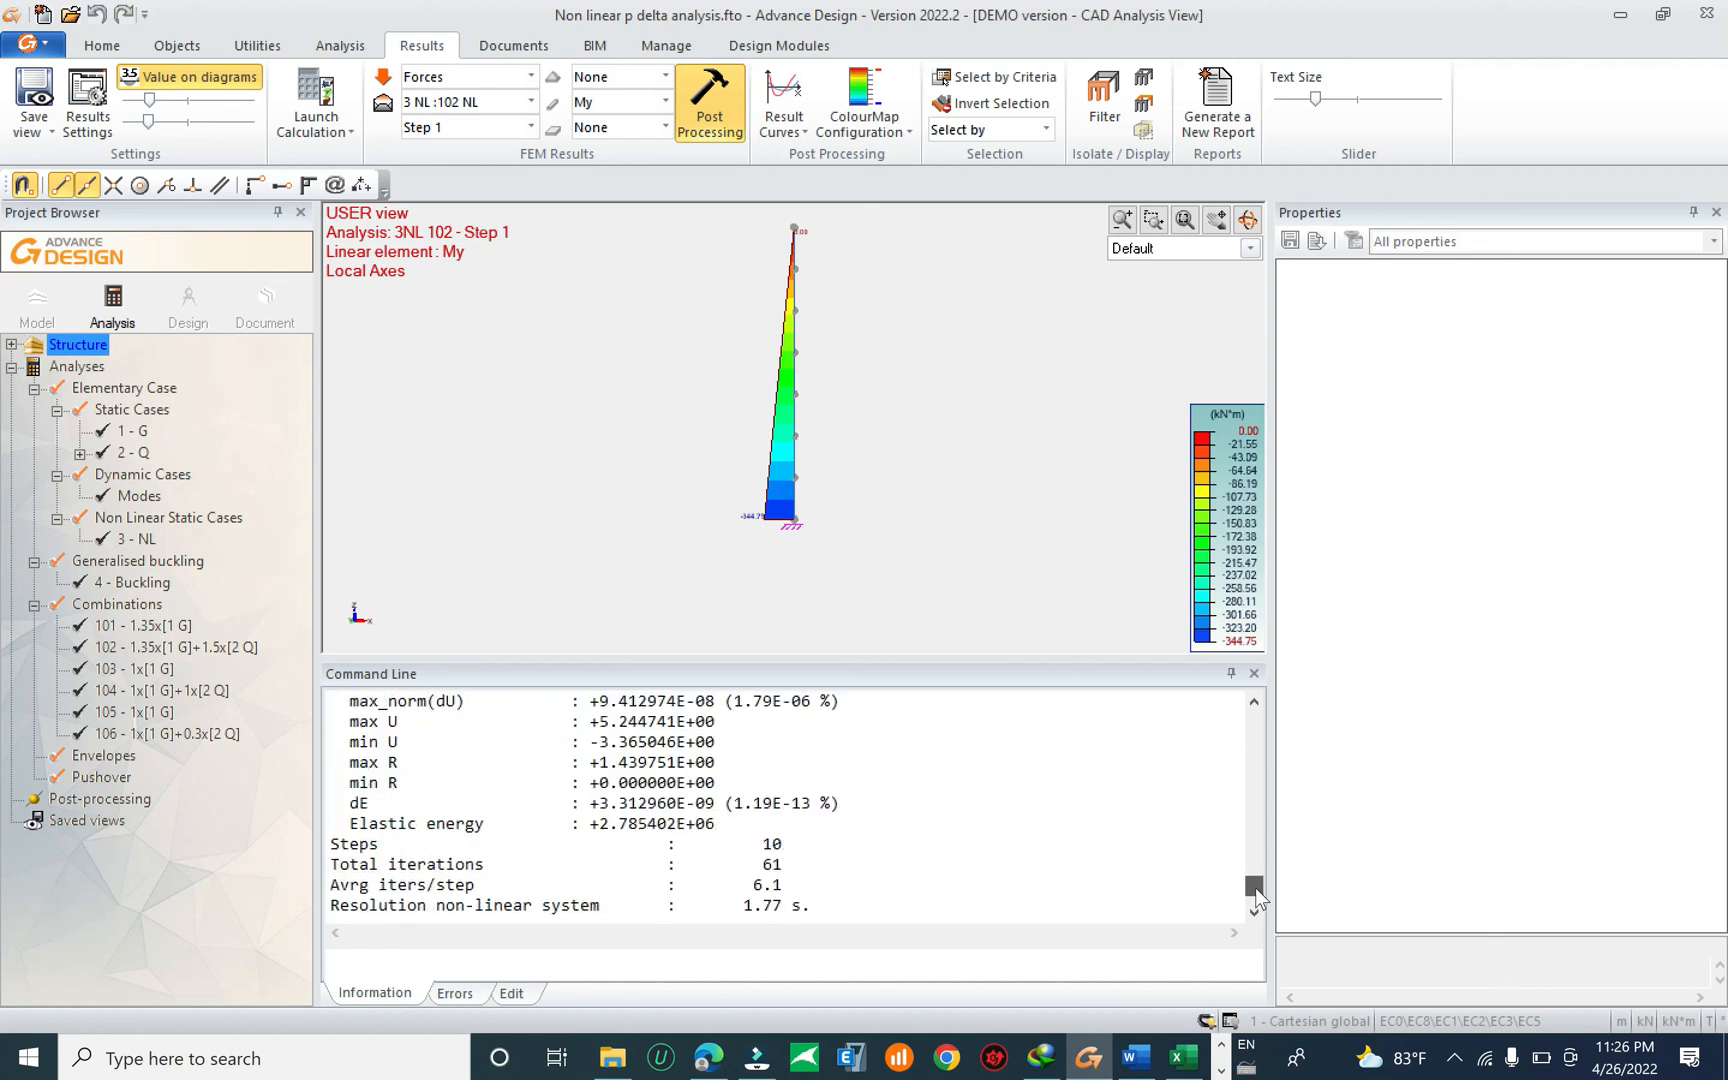
{"action": "scroll", "coordinate": [790, 810], "scroll_direction": "down", "scroll_amount": 1}
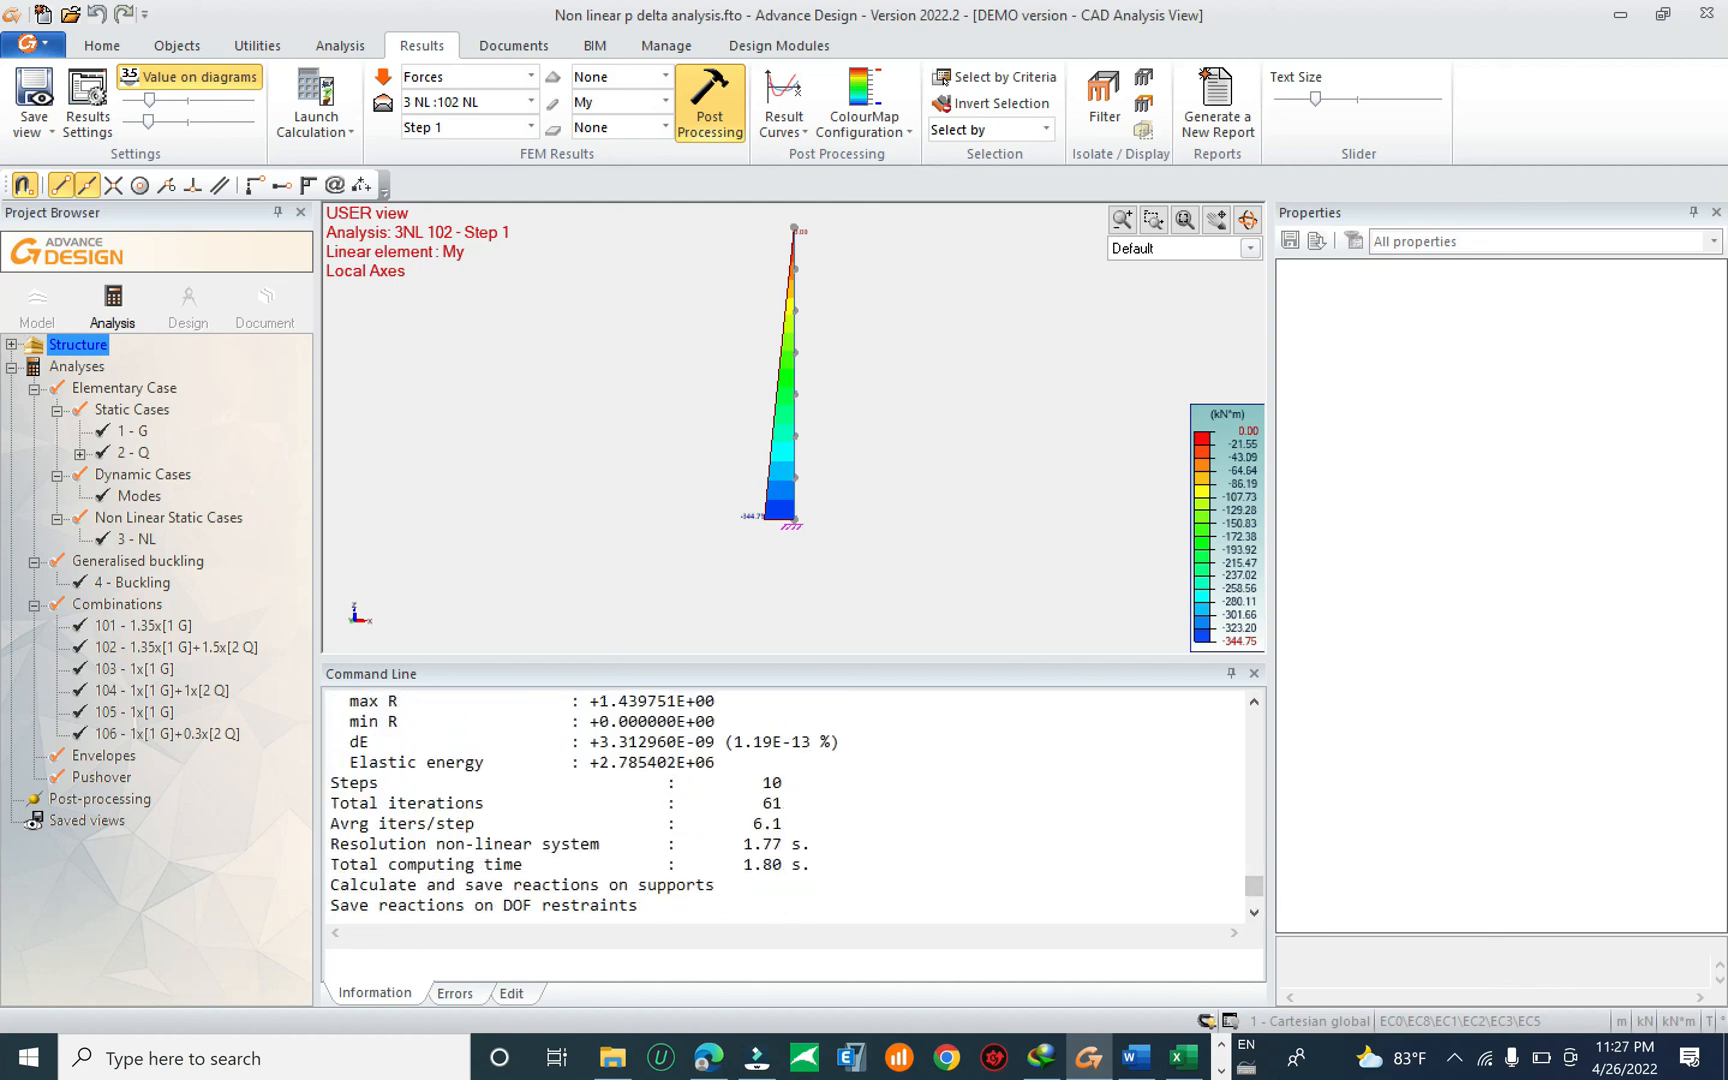
{"action": "scroll", "coordinate": [790, 805], "scroll_direction": "up", "scroll_amount": 3}
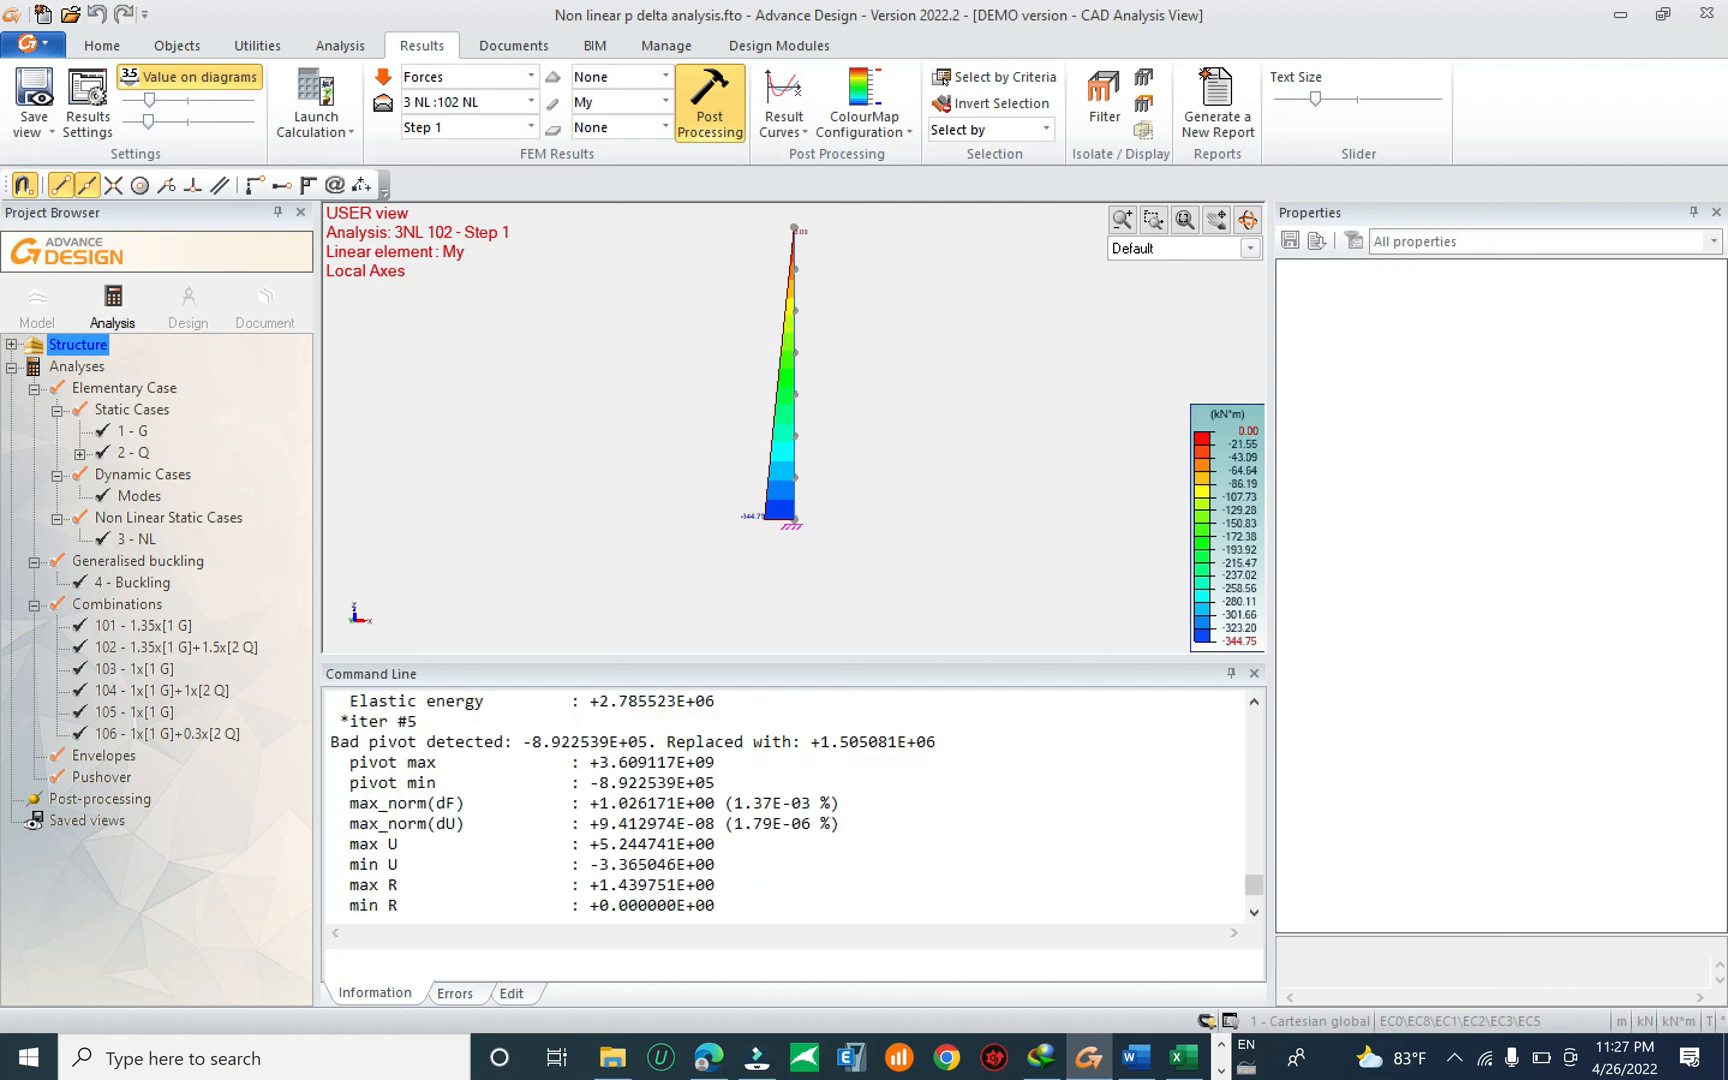
{"action": "left_click_drag", "start_coordinate": [341, 742], "coordinate": [513, 762]}
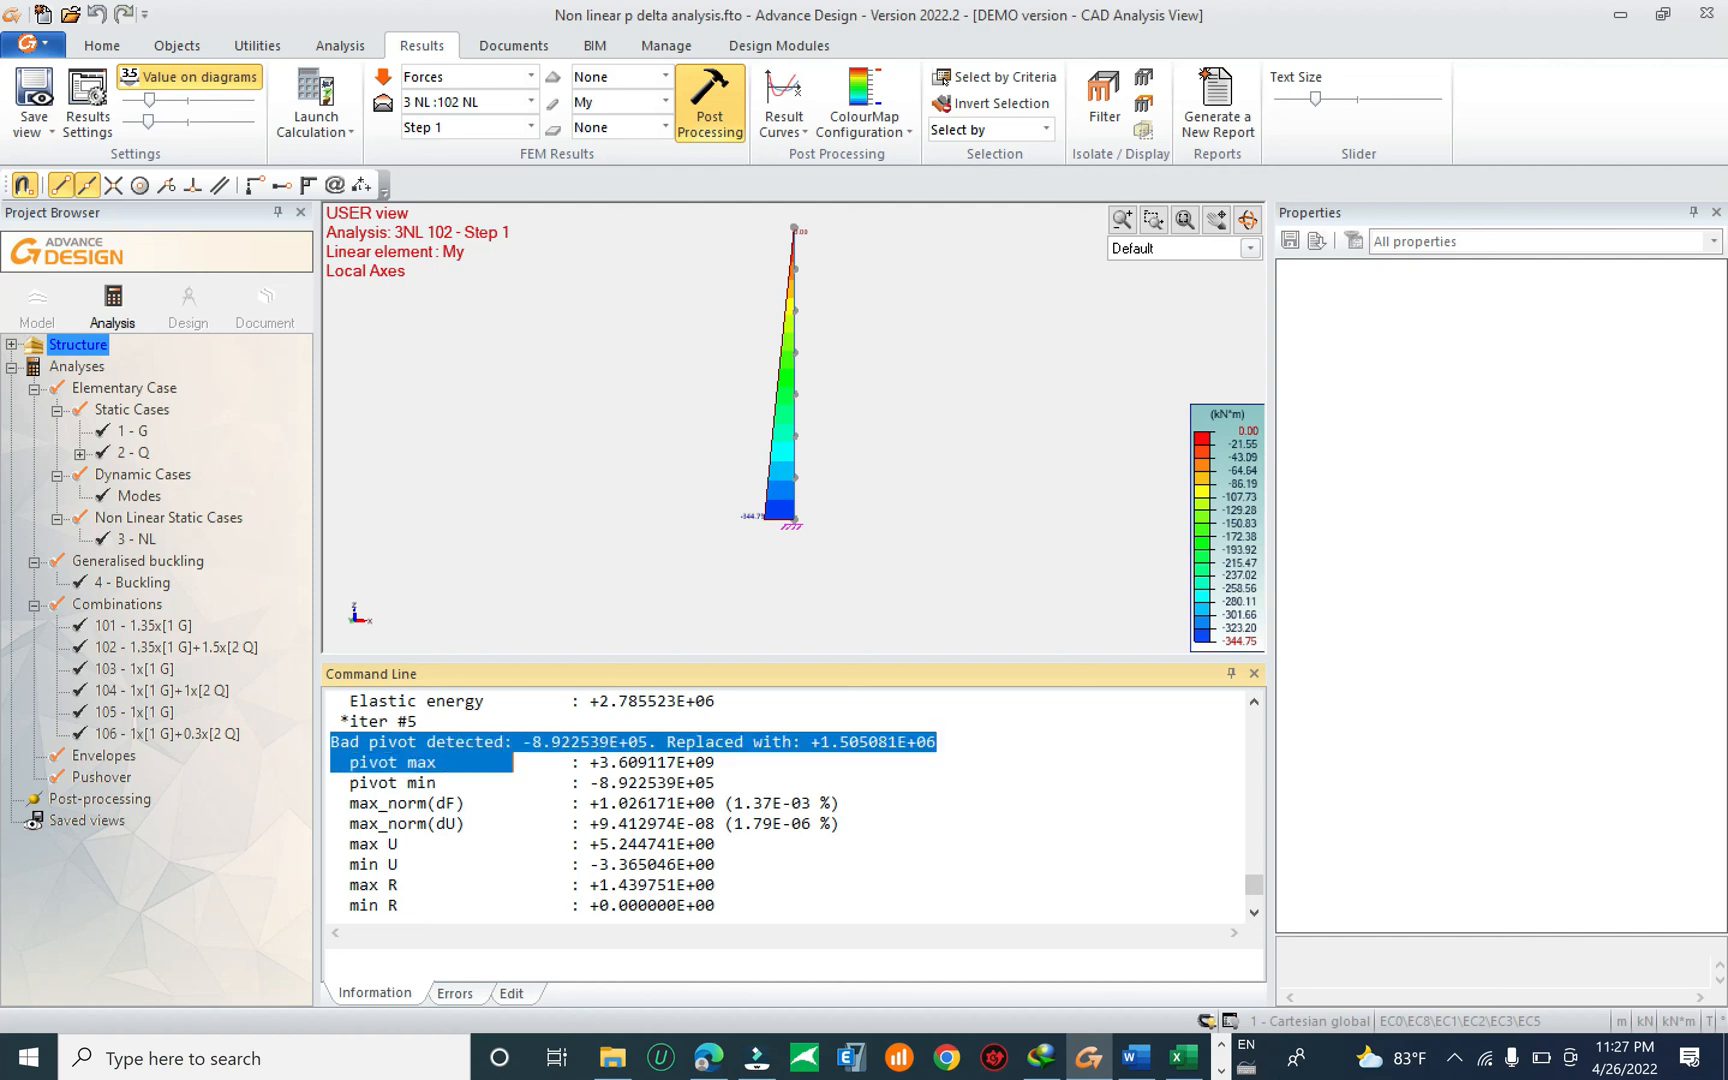
{"action": "left_click", "coordinate": [359, 742]}
{"action": "left_click_drag", "start_coordinate": [330, 742], "coordinate": [937, 742]}
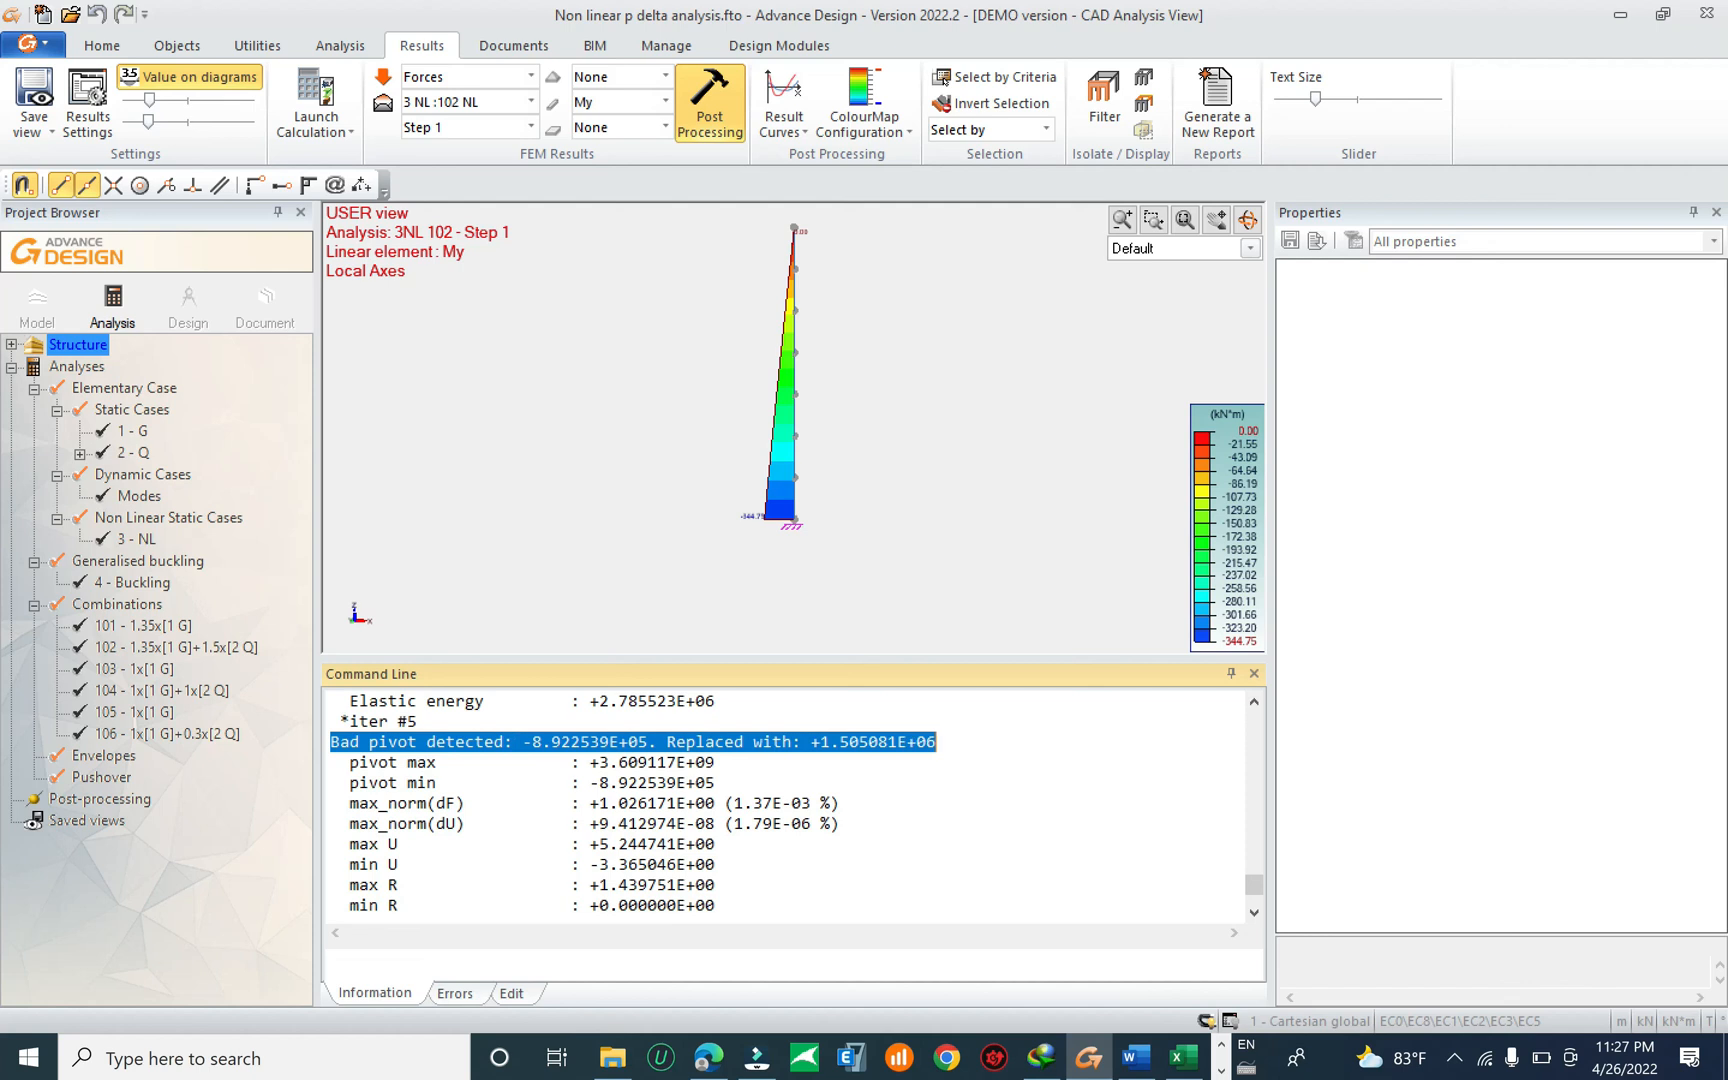
{"action": "scroll", "coordinate": [633, 803], "scroll_direction": "up", "scroll_amount": 3}
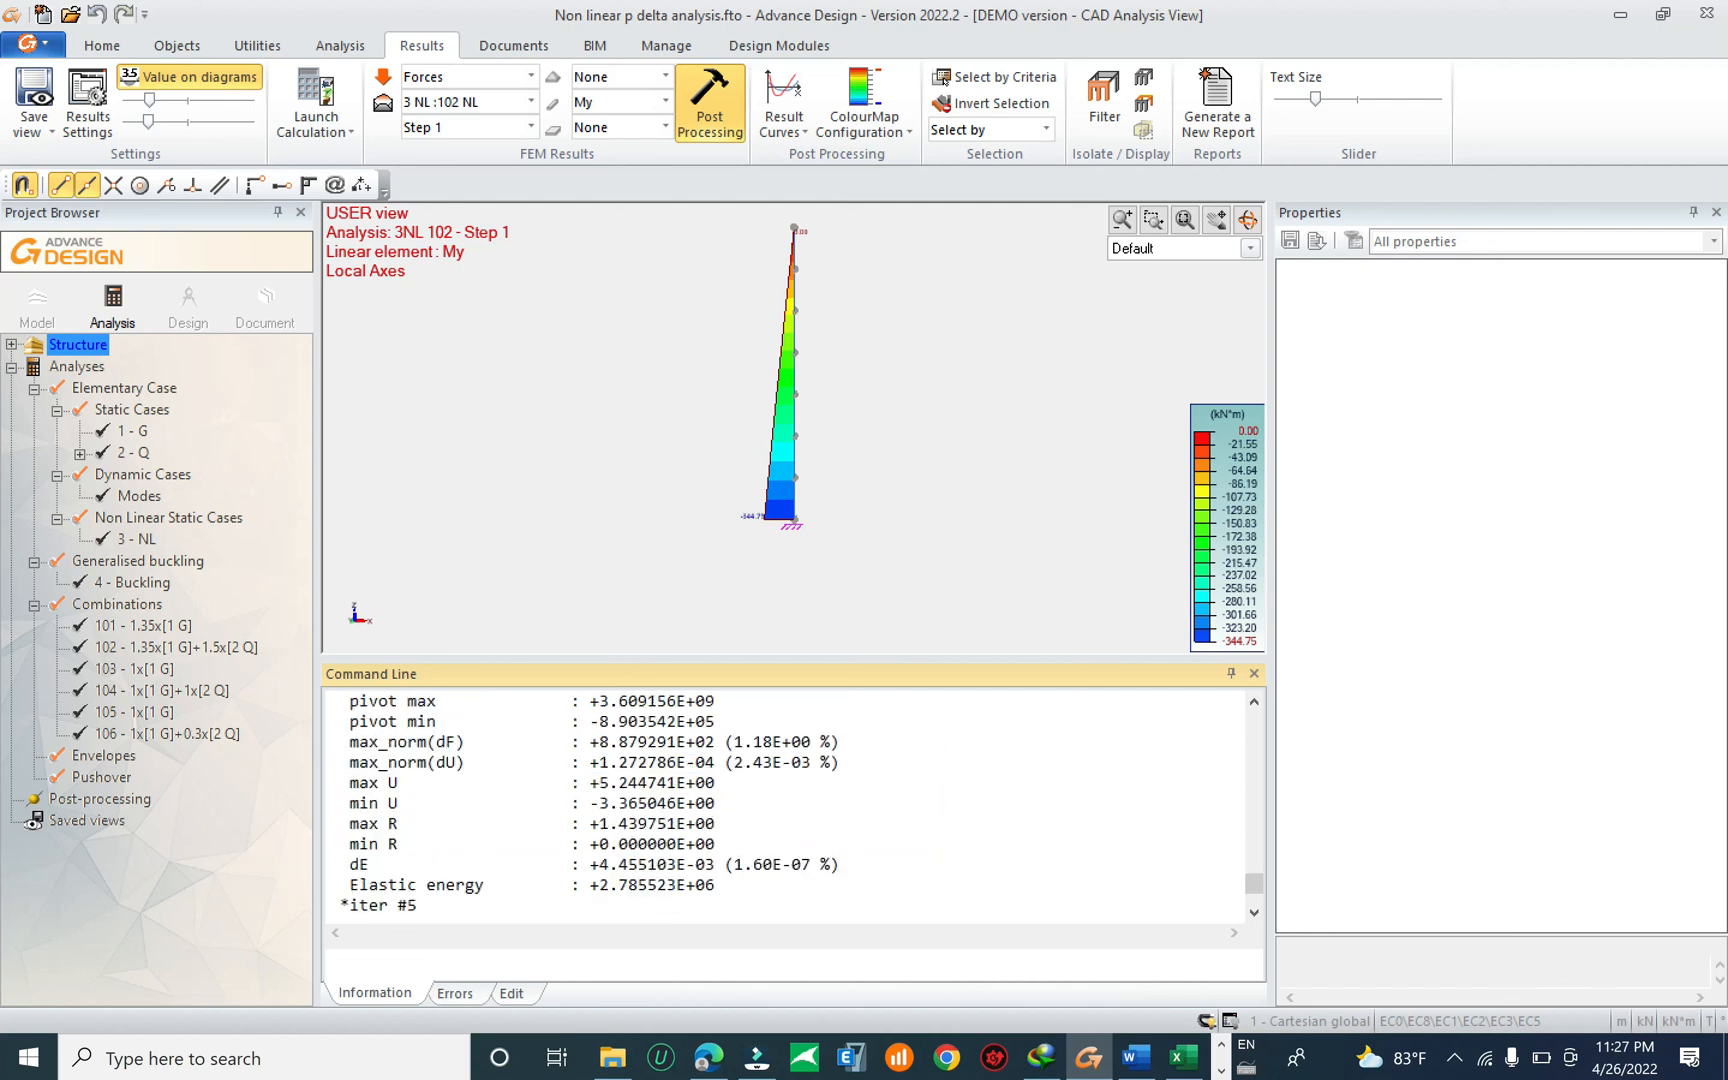
{"action": "scroll", "coordinate": [633, 803], "scroll_direction": "down", "scroll_amount": 2}
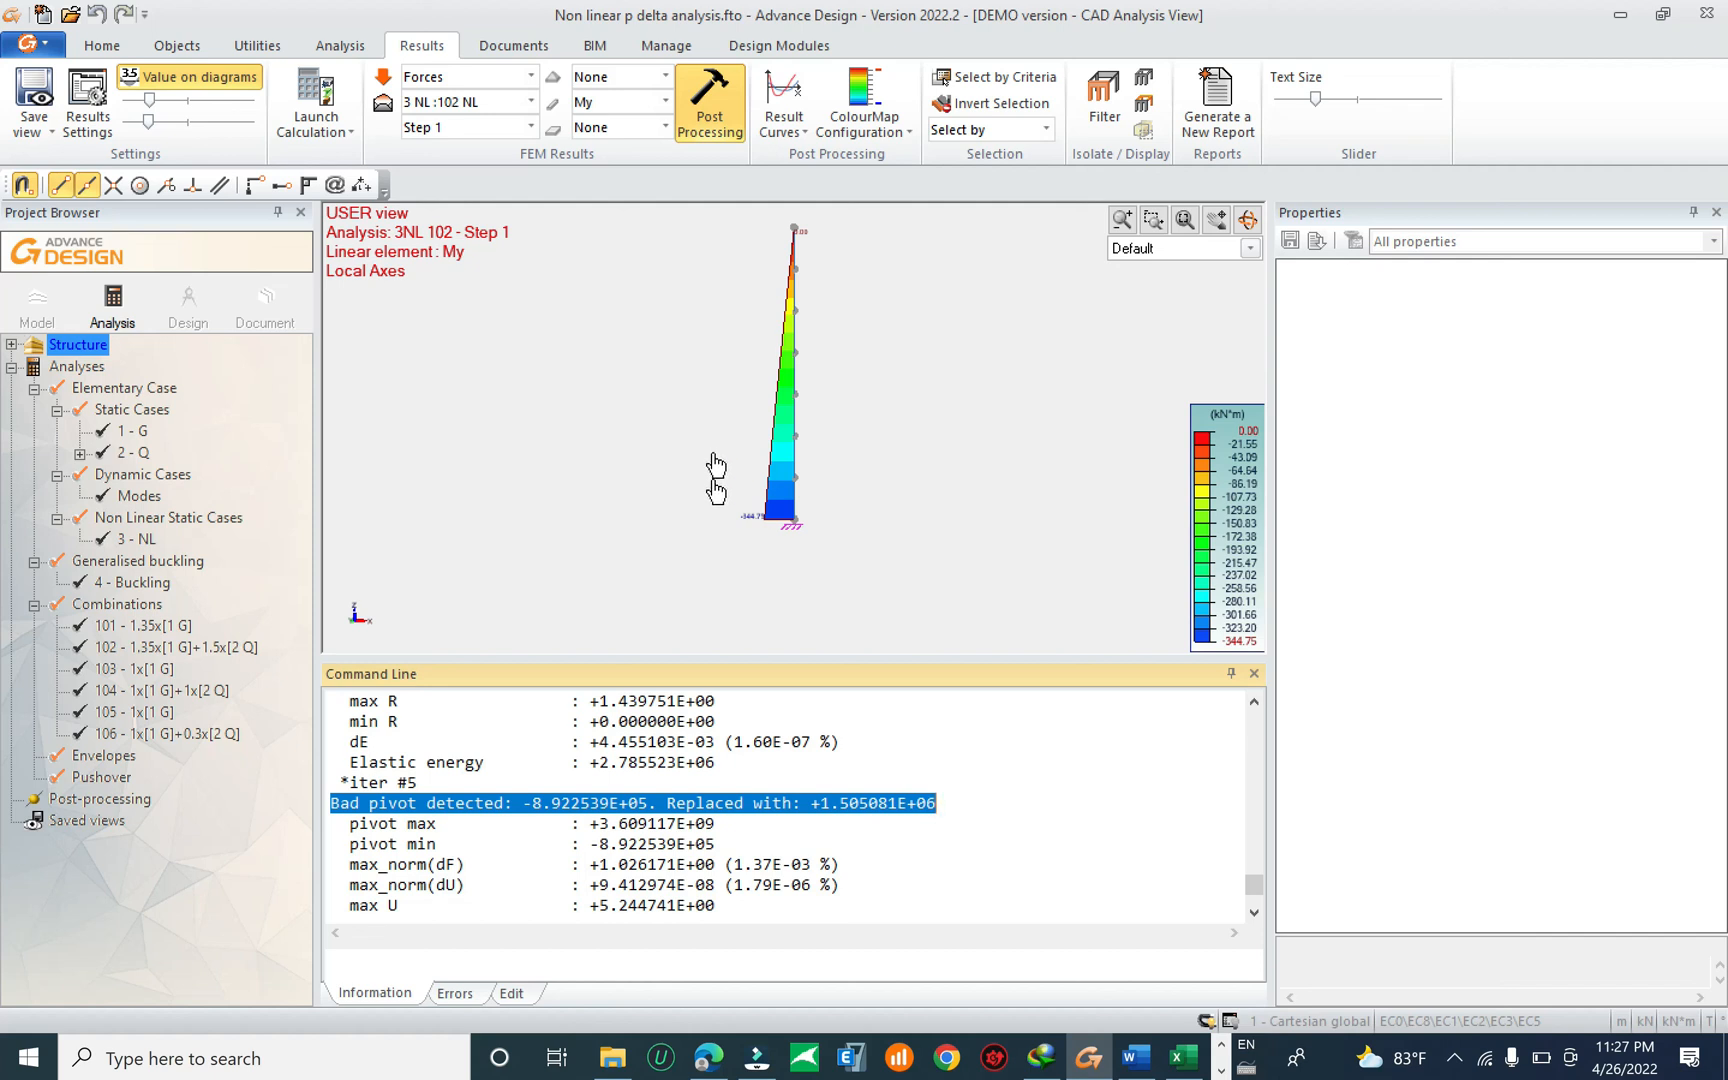
{"action": "left_click_drag", "start_coordinate": [340, 803], "coordinate": [821, 803]}
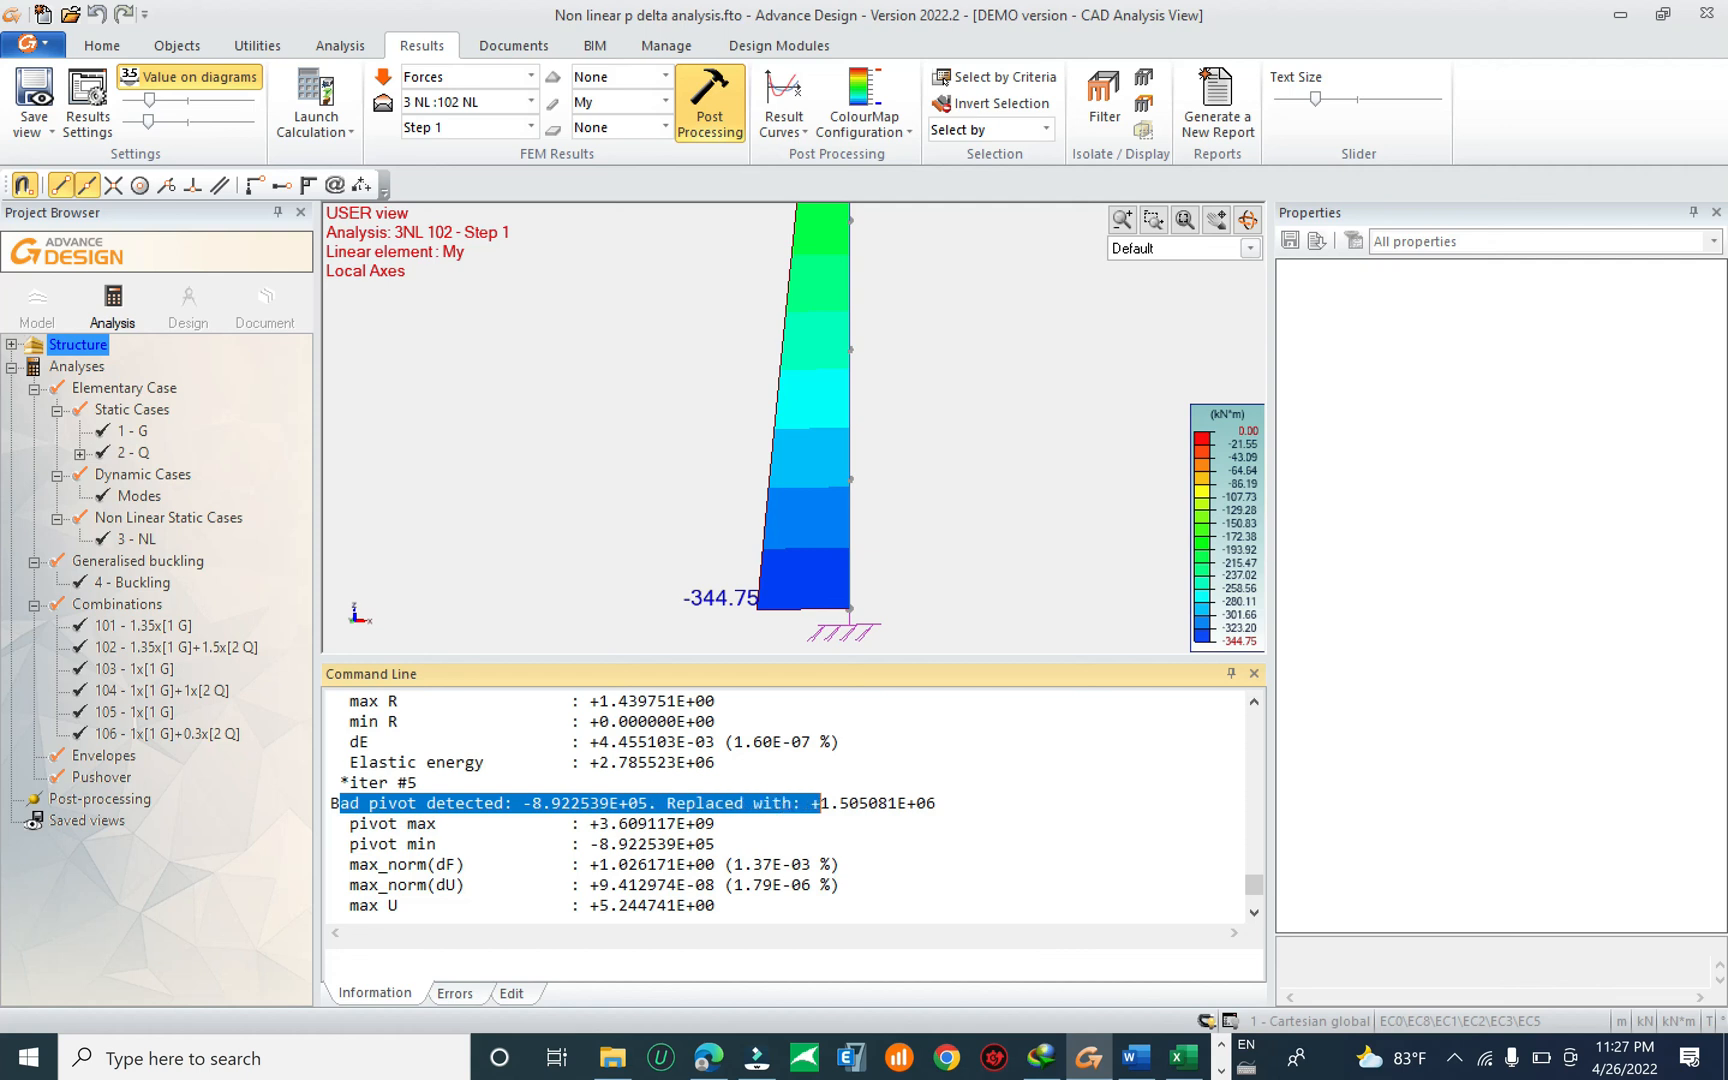
{"action": "left_click", "coordinate": [532, 823]}
{"action": "left_click_drag", "start_coordinate": [524, 803], "coordinate": [649, 803]}
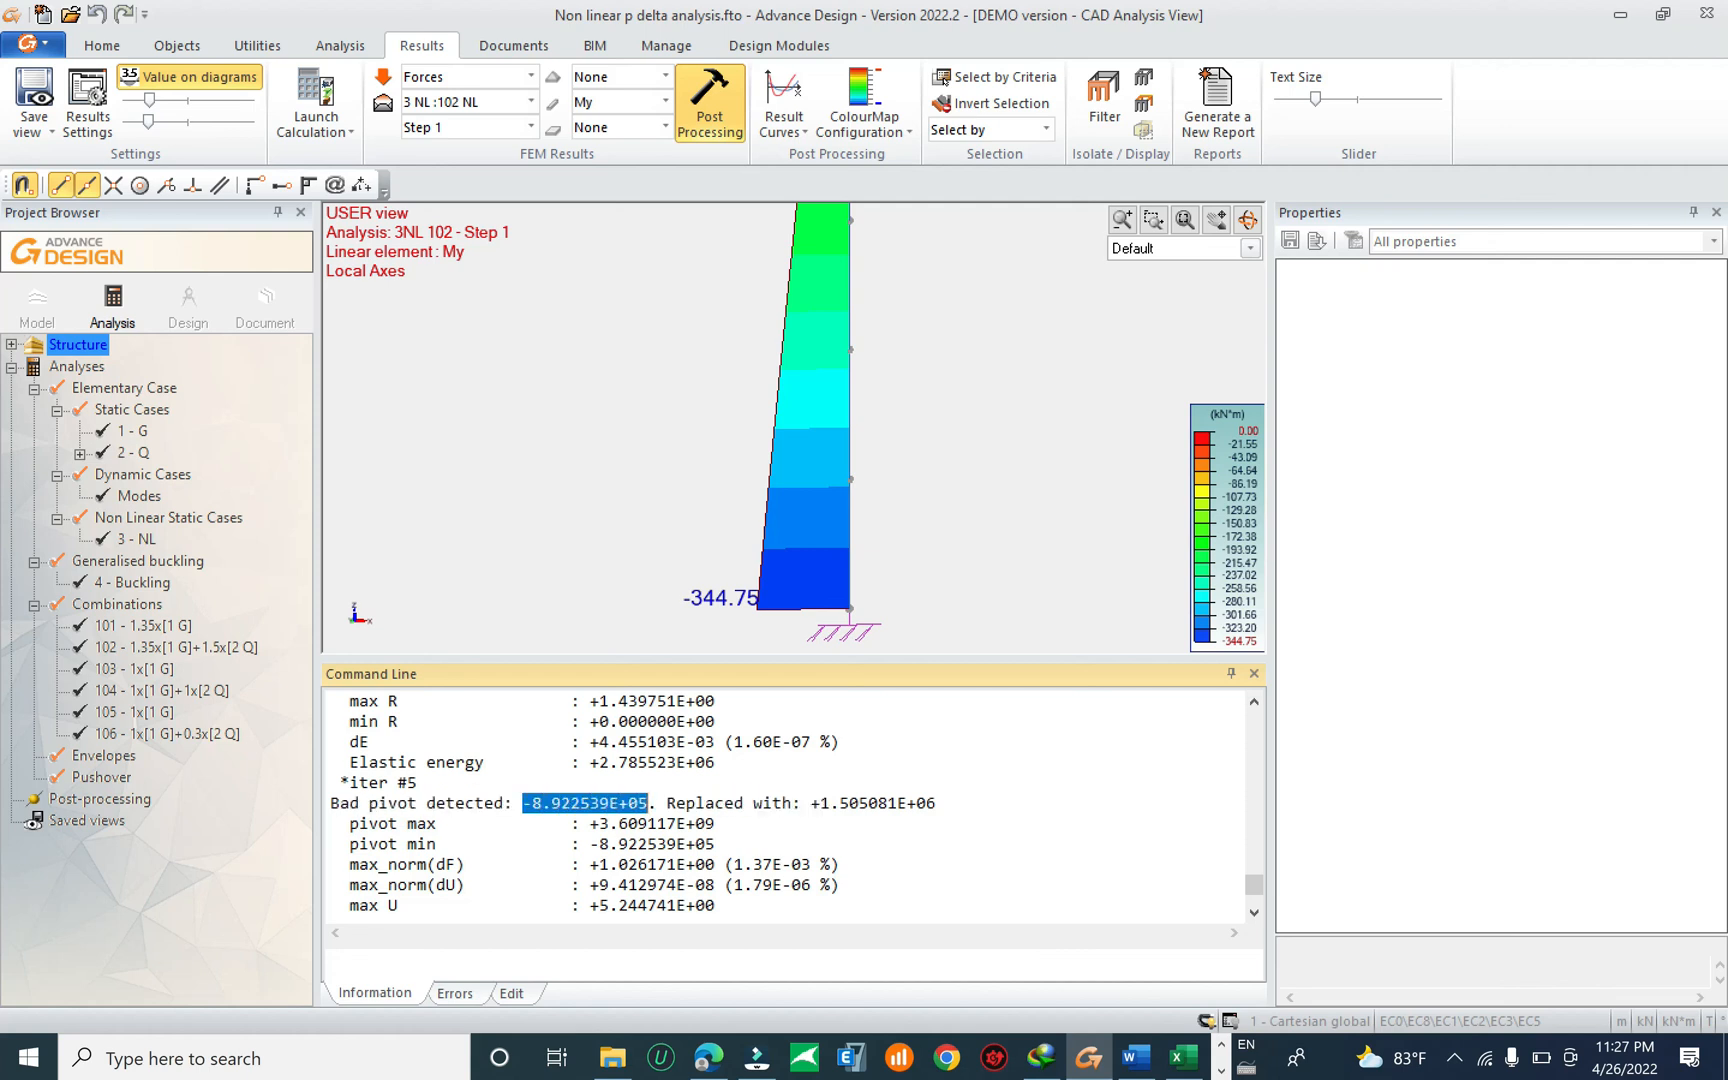
Enlarge the log further and trace the pivot messages back through iterations #4, #3 and #2.
{"action": "scroll", "coordinate": [790, 803], "scroll_direction": "up", "scroll_amount": 2}
{"action": "scroll", "coordinate": [790, 803], "scroll_direction": "down", "scroll_amount": 2}
{"action": "left_click_drag", "start_coordinate": [785, 659], "coordinate": [785, 338]}
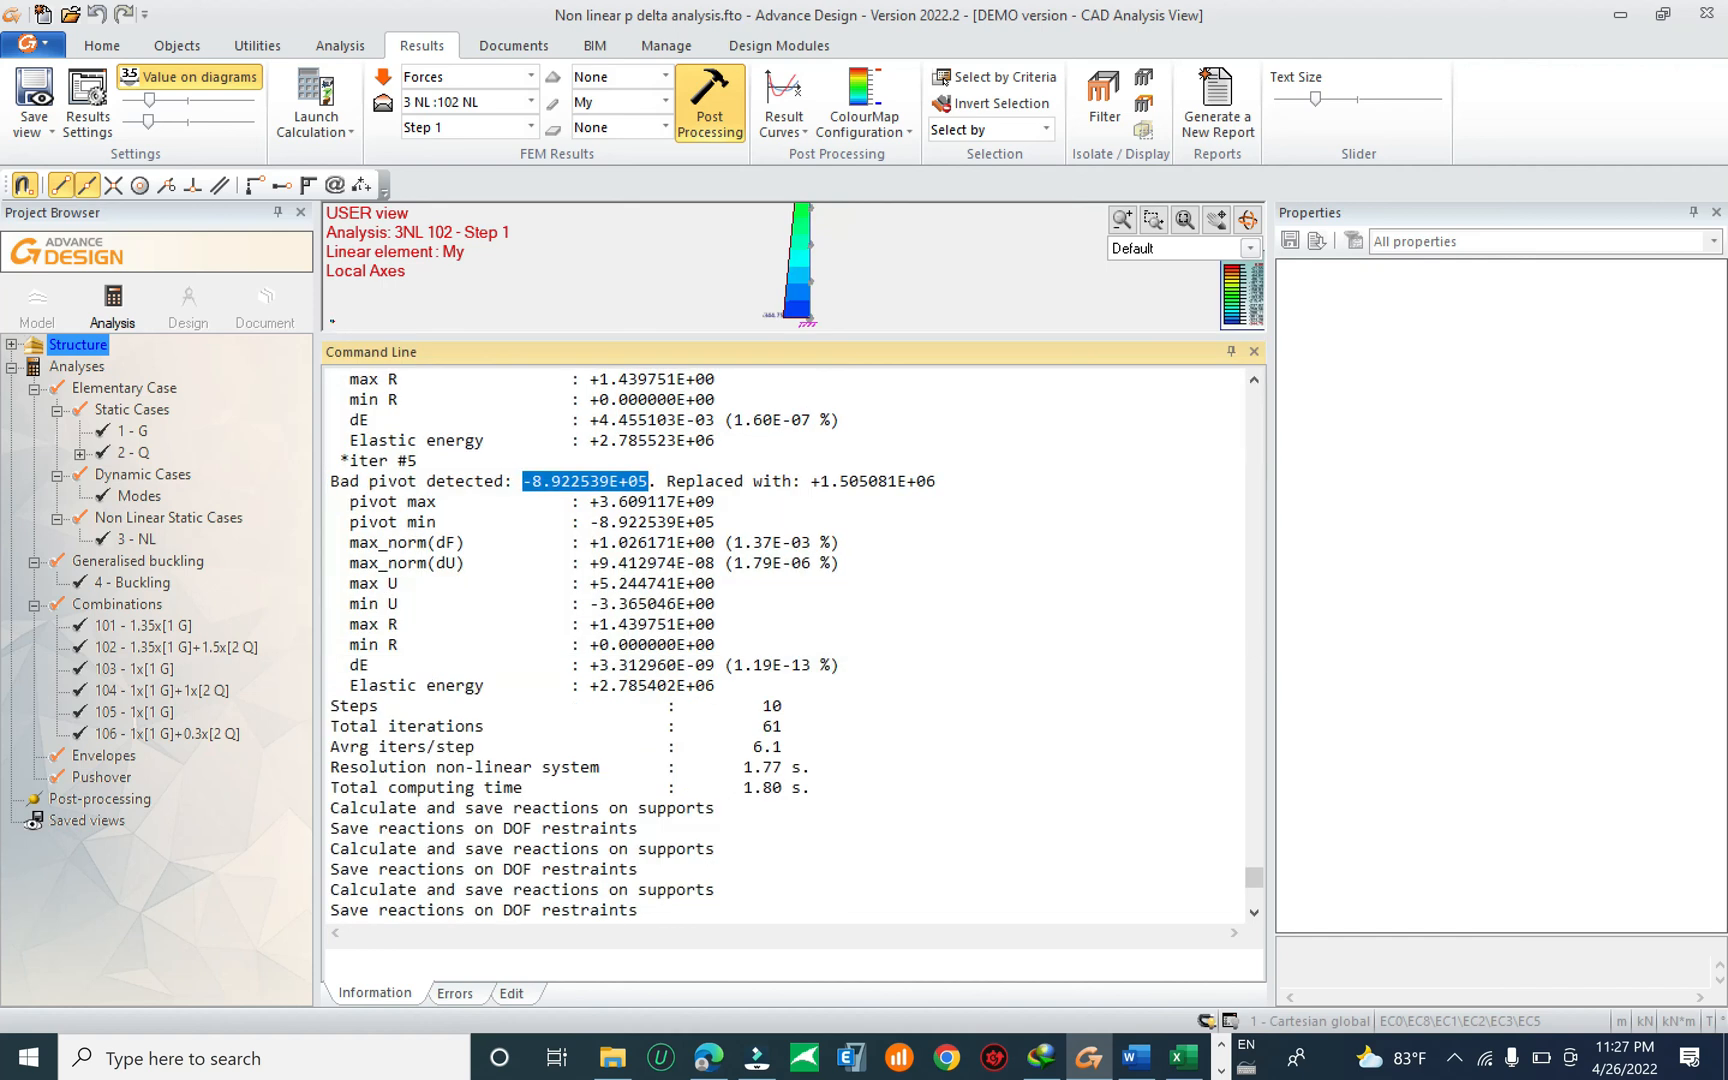
{"action": "scroll", "coordinate": [785, 645], "scroll_direction": "up", "scroll_amount": 7}
{"action": "left_click_drag", "start_coordinate": [331, 543], "coordinate": [418, 523]}
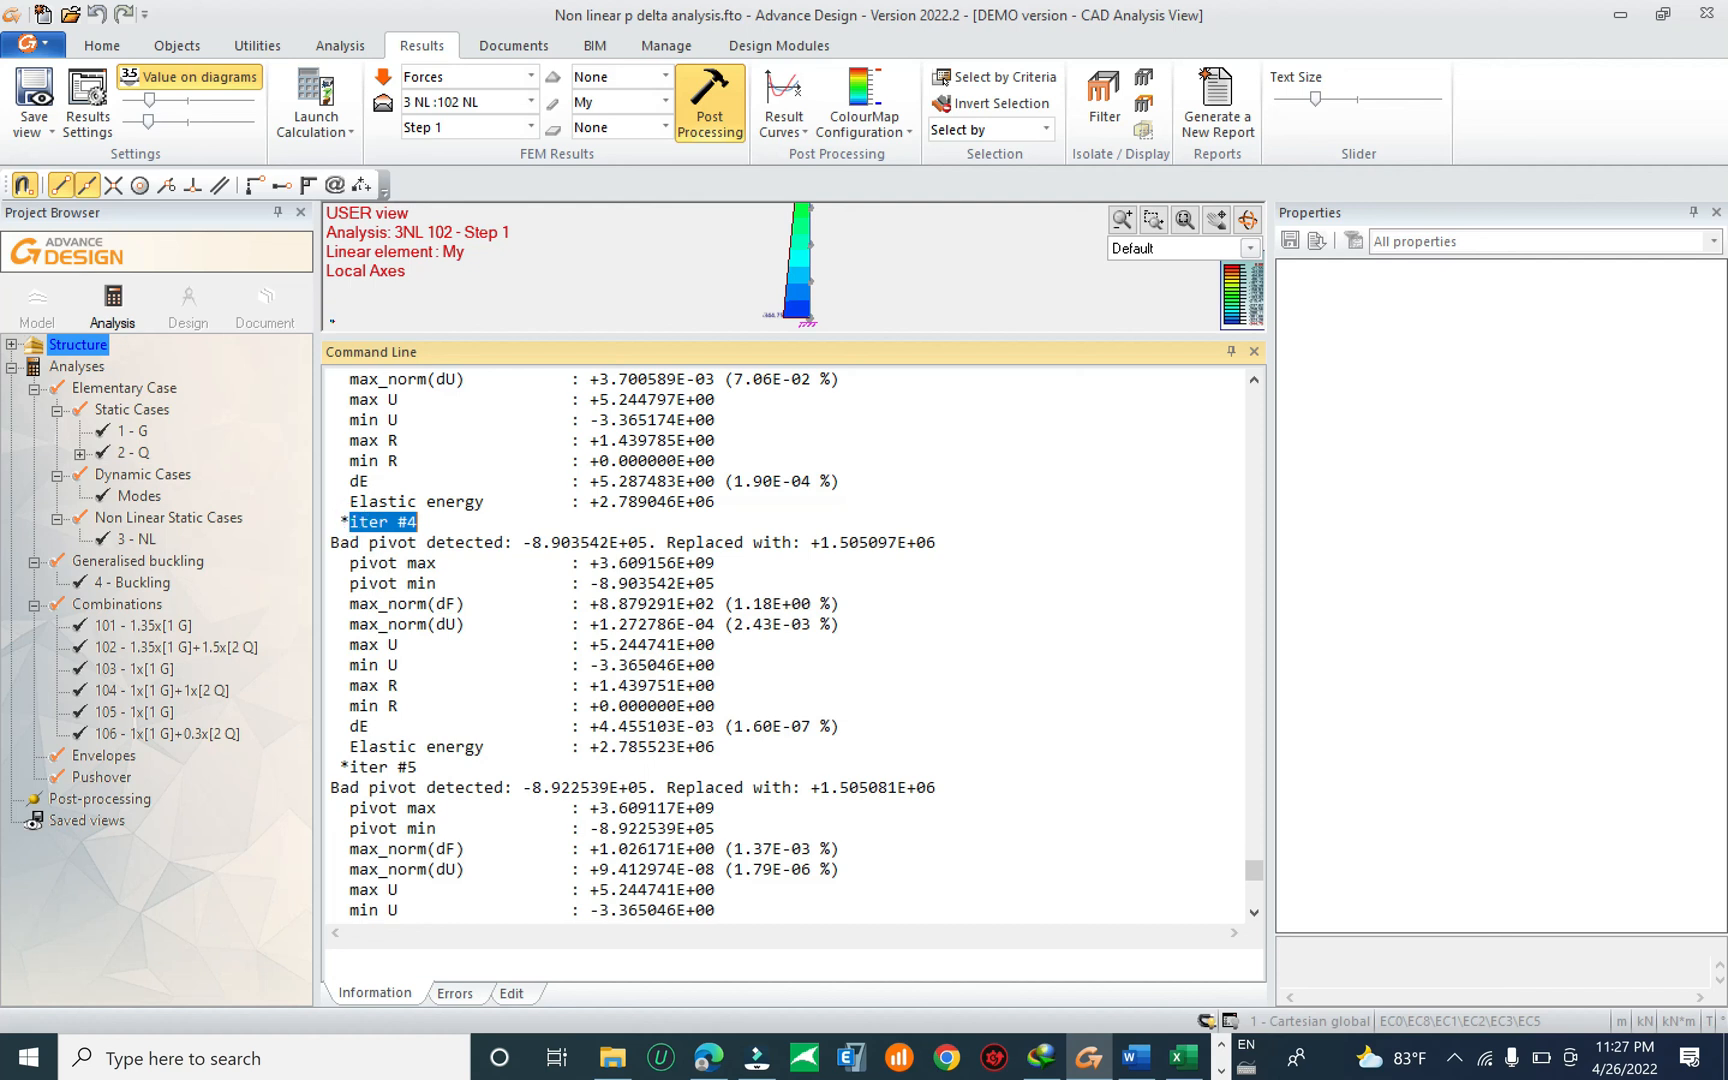
{"action": "left_click_drag", "start_coordinate": [349, 767], "coordinate": [418, 767]}
{"action": "scroll", "coordinate": [418, 767], "scroll_direction": "up", "scroll_amount": 4}
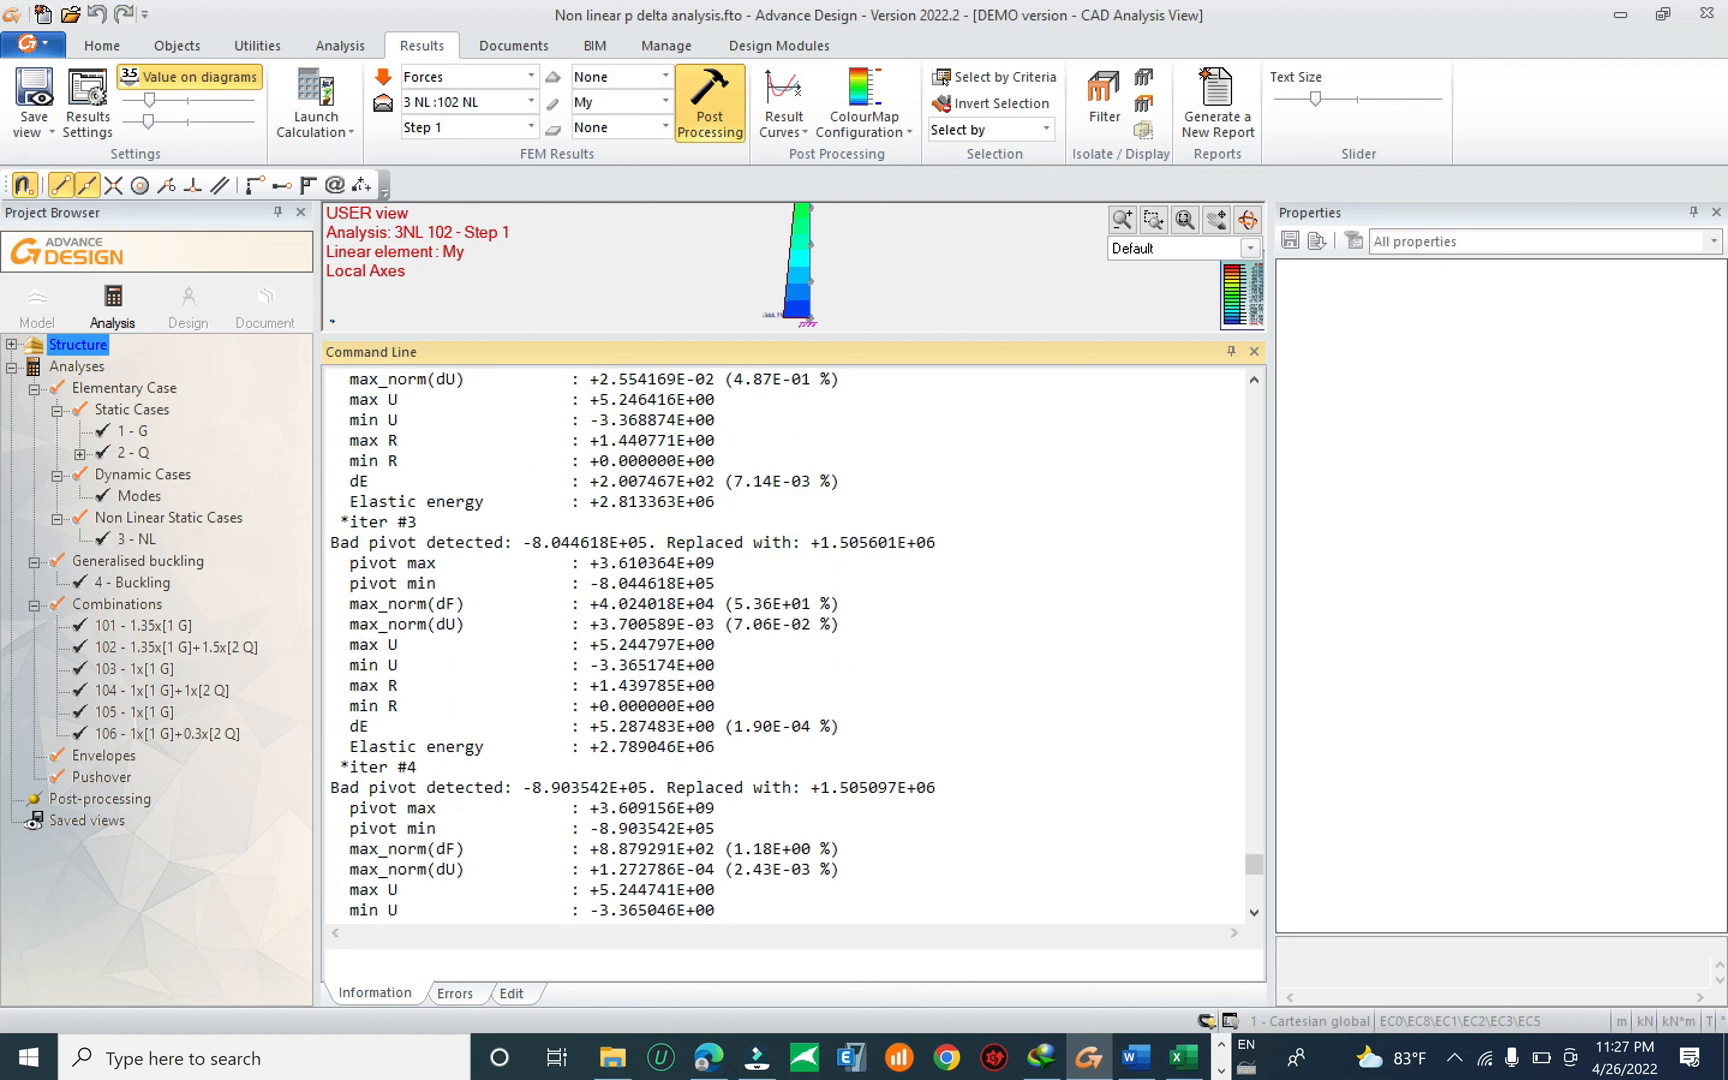
{"action": "left_click_drag", "start_coordinate": [358, 522], "coordinate": [358, 460]}
{"action": "scroll", "coordinate": [418, 521], "scroll_direction": "up", "scroll_amount": 3}
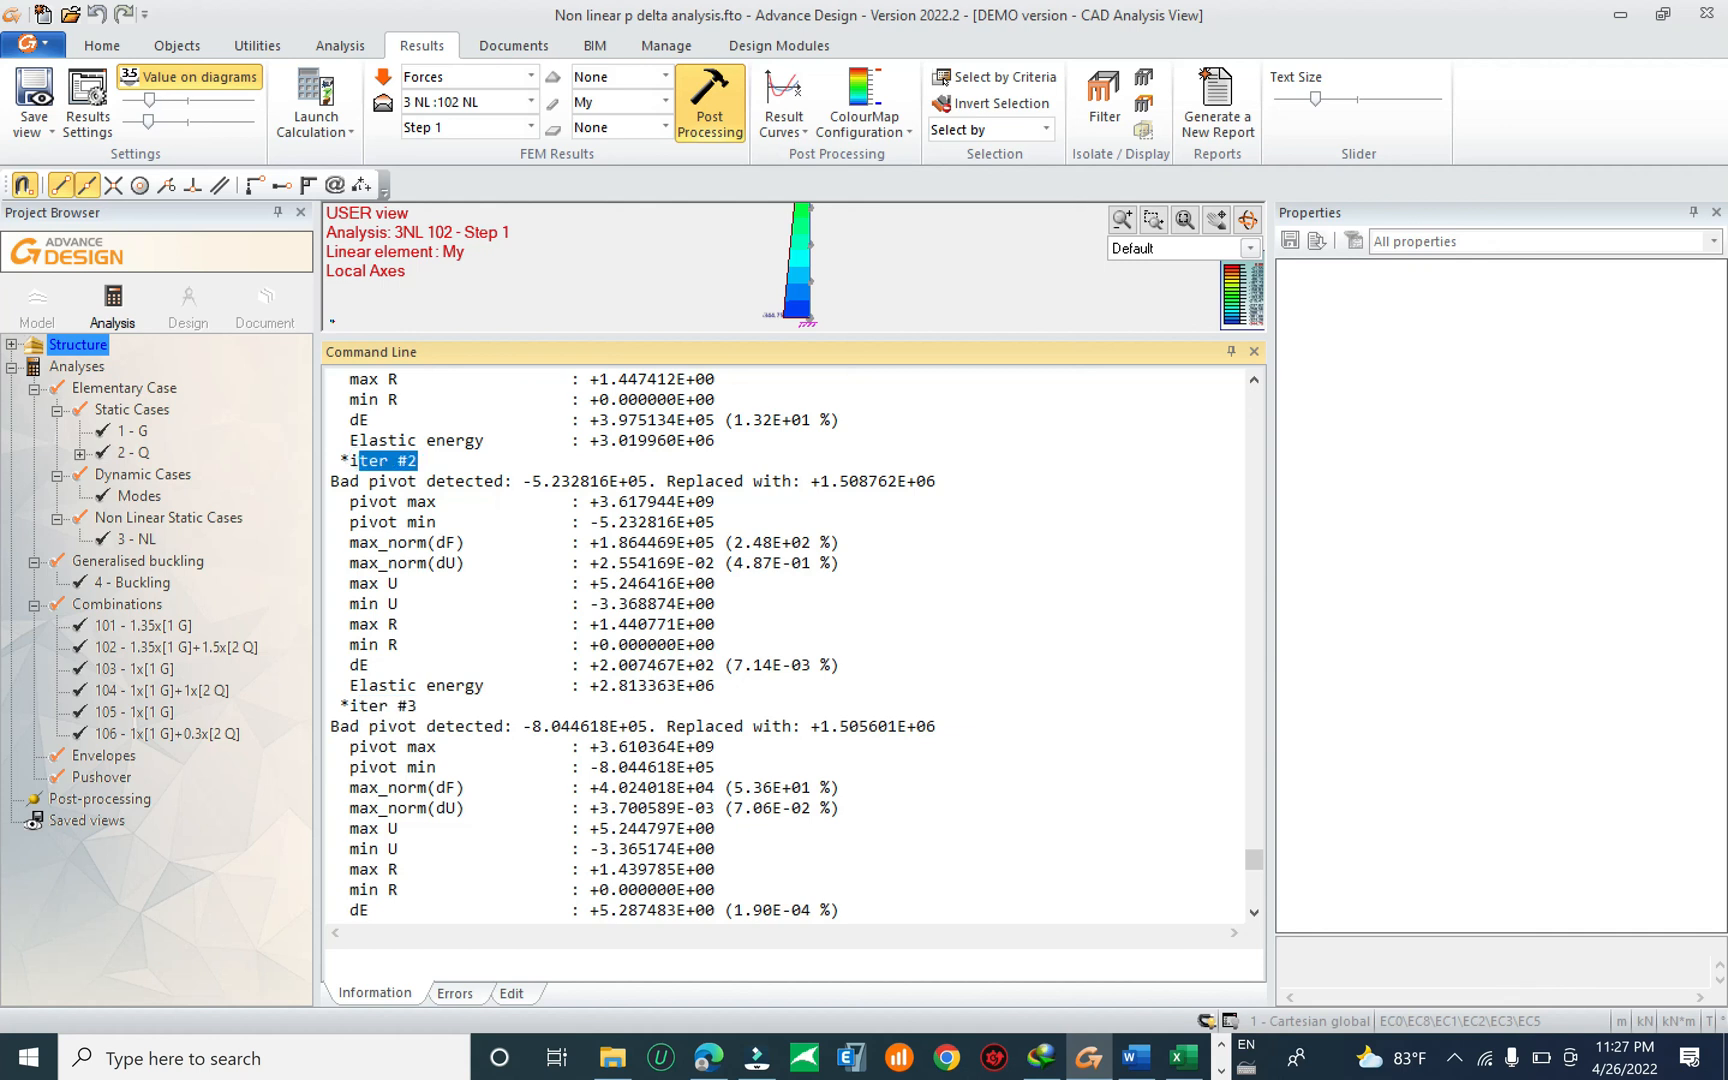
Compare the iteration #1 results with the pivot message of iteration #2 and shrink the log back.
{"action": "scroll", "coordinate": [358, 460], "scroll_direction": "up", "scroll_amount": 2}
{"action": "left_click_drag", "start_coordinate": [532, 603], "coordinate": [688, 603]}
{"action": "scroll", "coordinate": [688, 603], "scroll_direction": "up", "scroll_amount": 3}
{"action": "left_click_drag", "start_coordinate": [358, 542], "coordinate": [349, 747]}
{"action": "scroll", "coordinate": [633, 645], "scroll_direction": "down", "scroll_amount": 2}
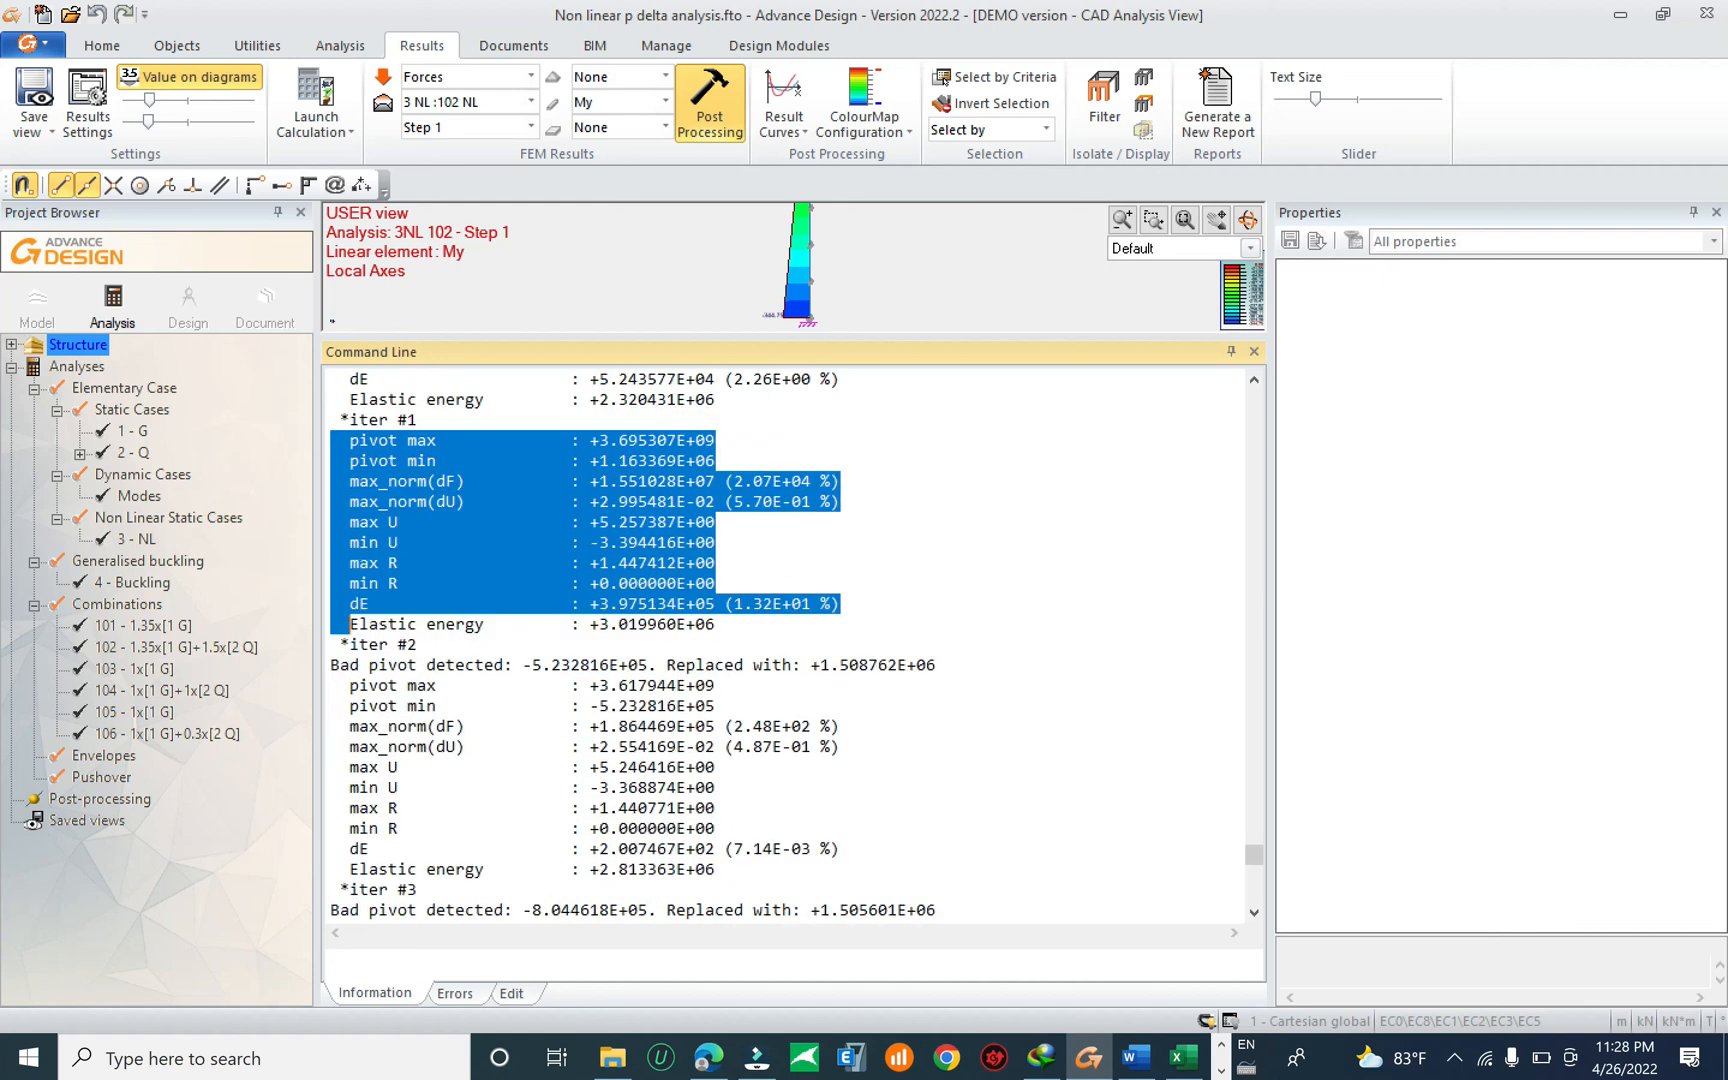
{"action": "left_click_drag", "start_coordinate": [341, 648], "coordinate": [639, 665]}
{"action": "left_click", "coordinate": [419, 645]}
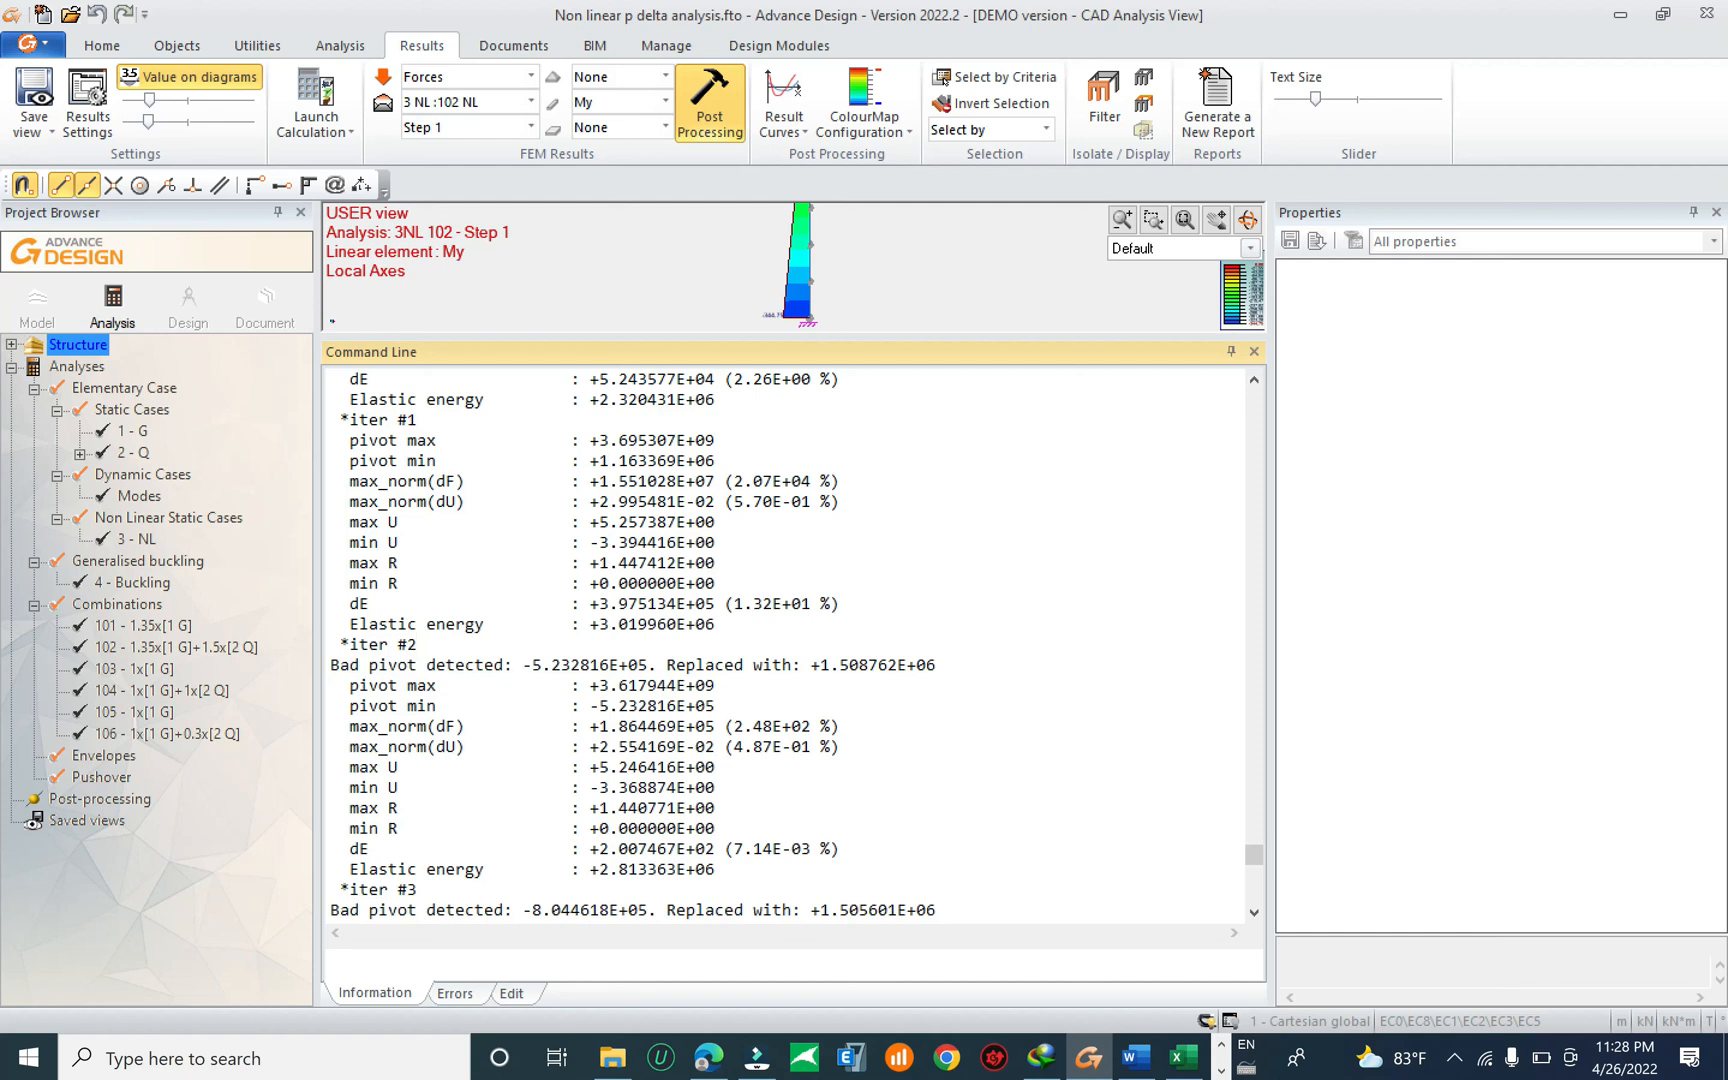
{"action": "left_click_drag", "start_coordinate": [1092, 337], "coordinate": [1008, 880]}
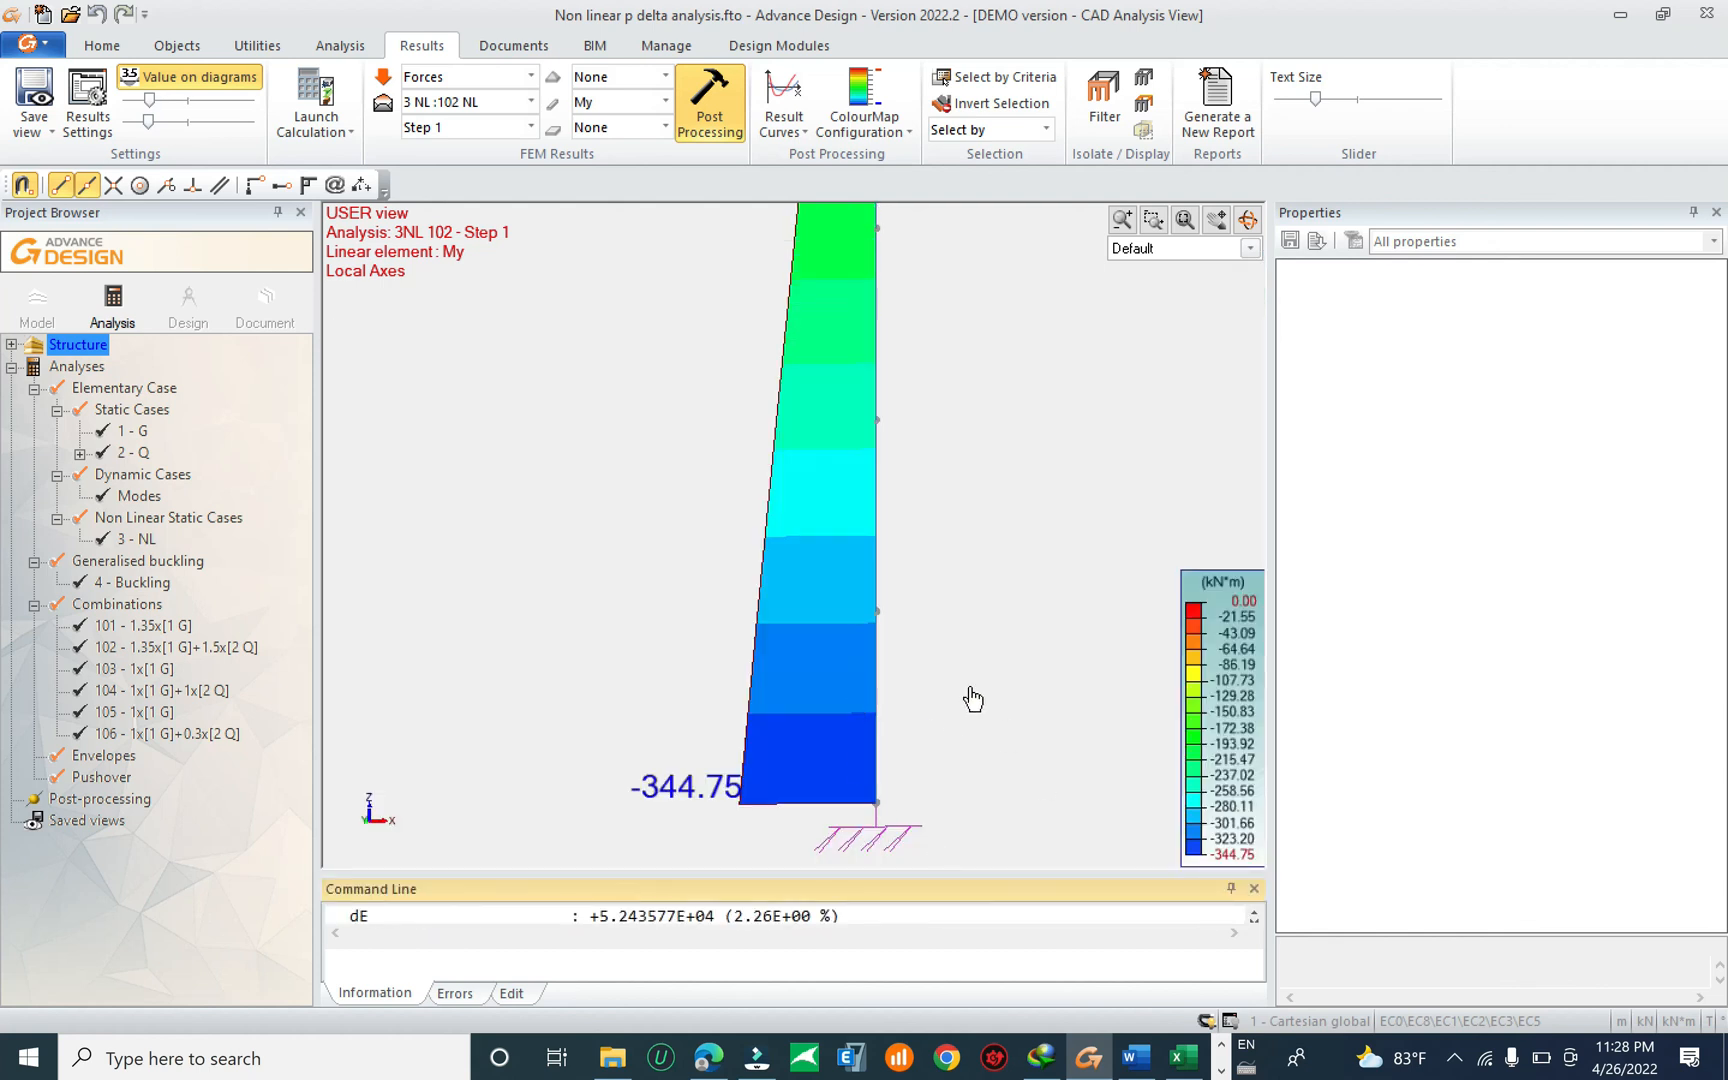
Inspect the properties of analysis cases 4 - Buckling and 3 - NL and return to the model.
{"action": "scroll", "coordinate": [795, 706], "scroll_direction": "down", "scroll_amount": 4}
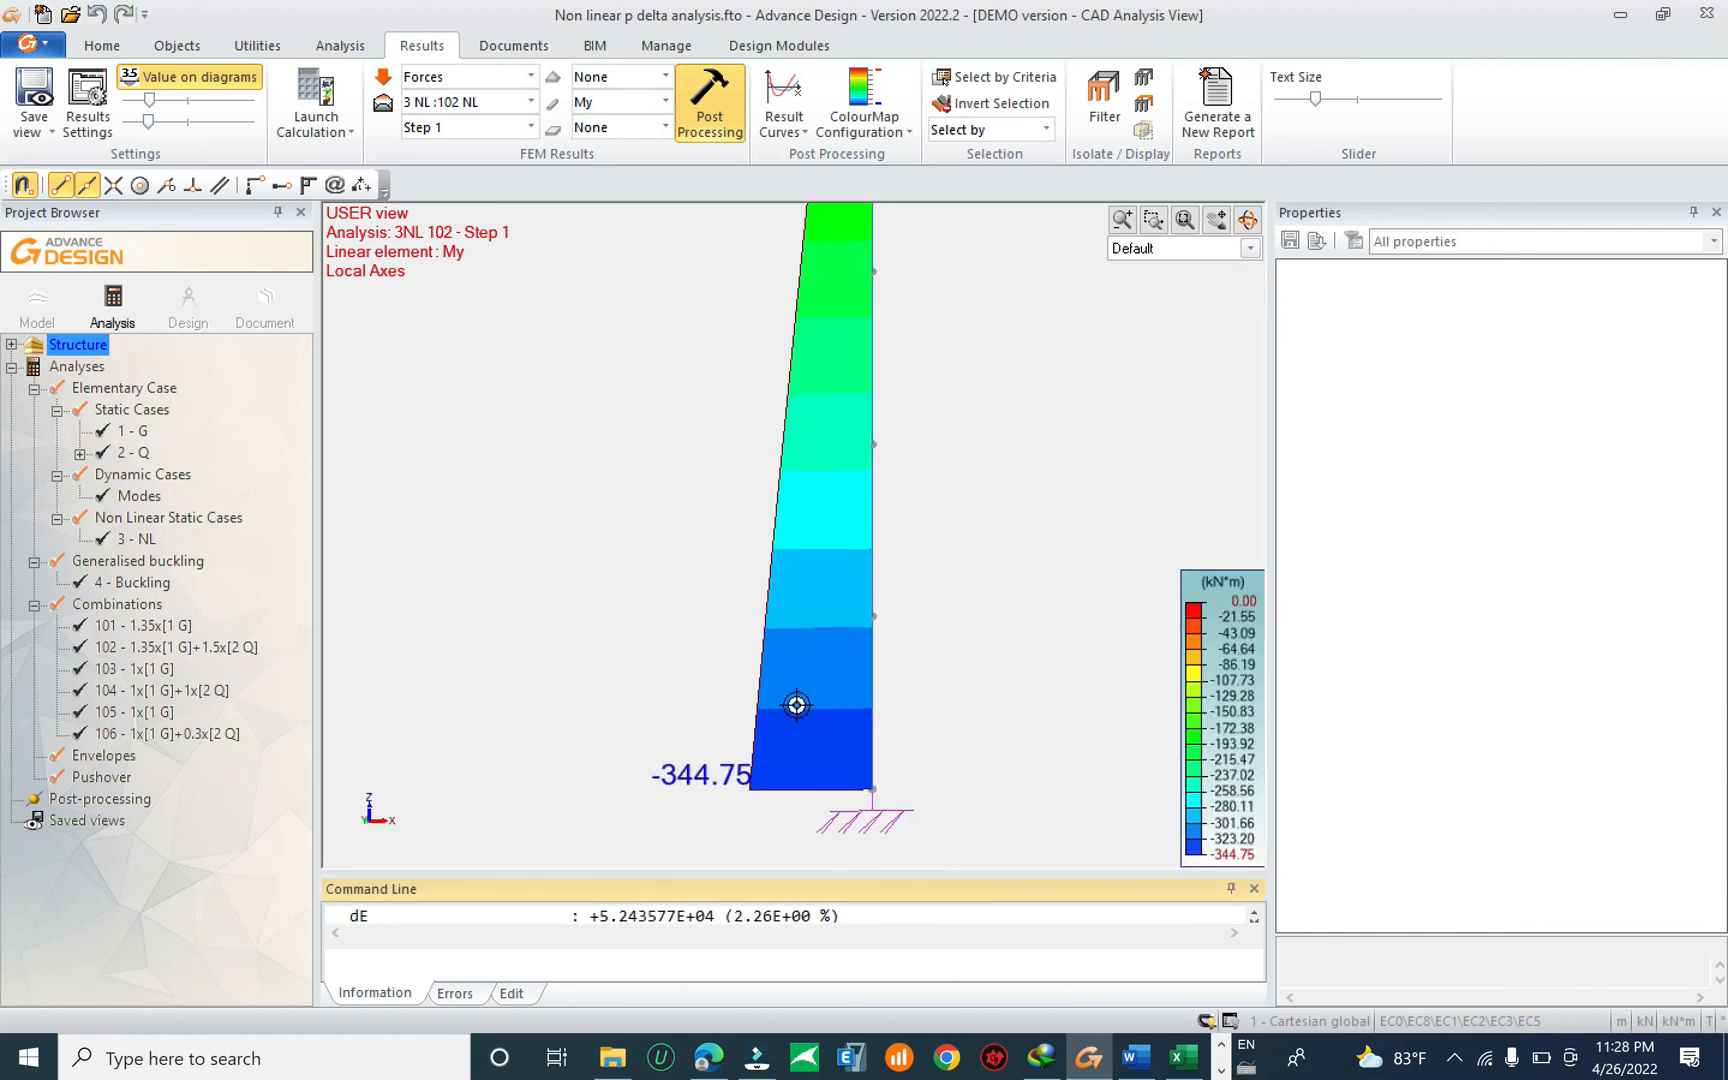
{"action": "left_click", "coordinate": [121, 584]}
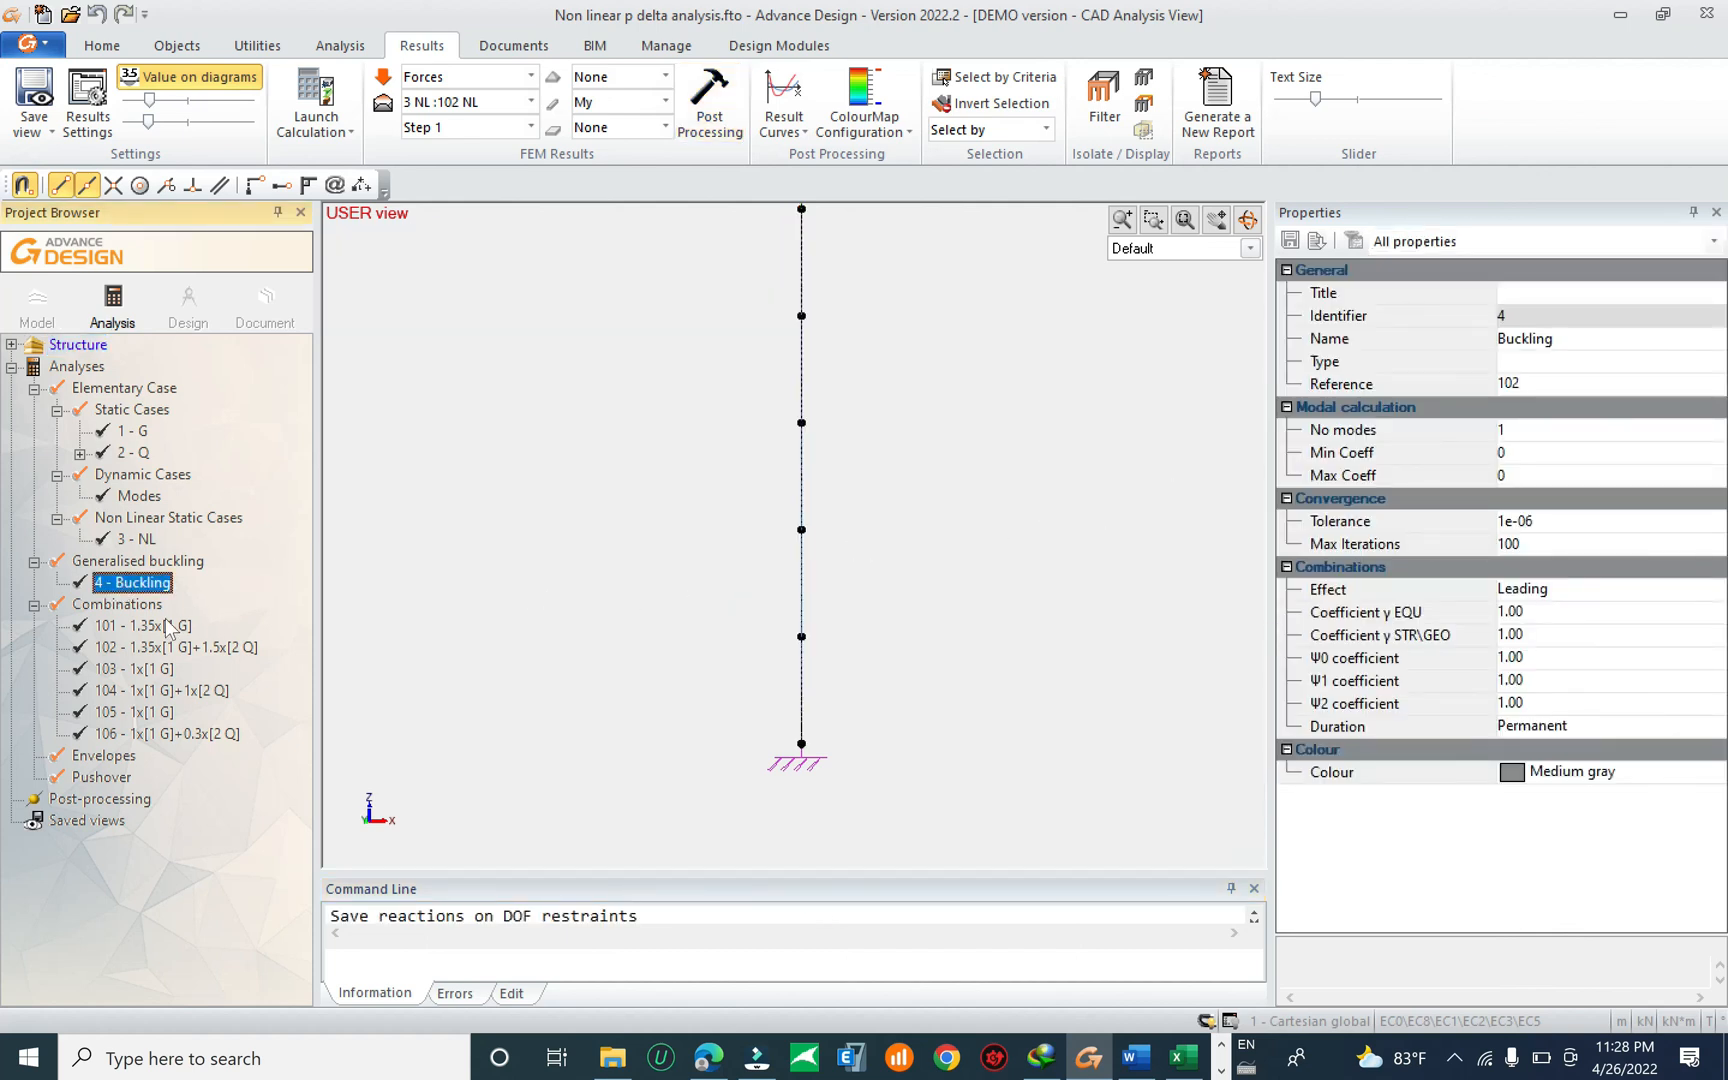
{"action": "left_click", "coordinate": [140, 541]}
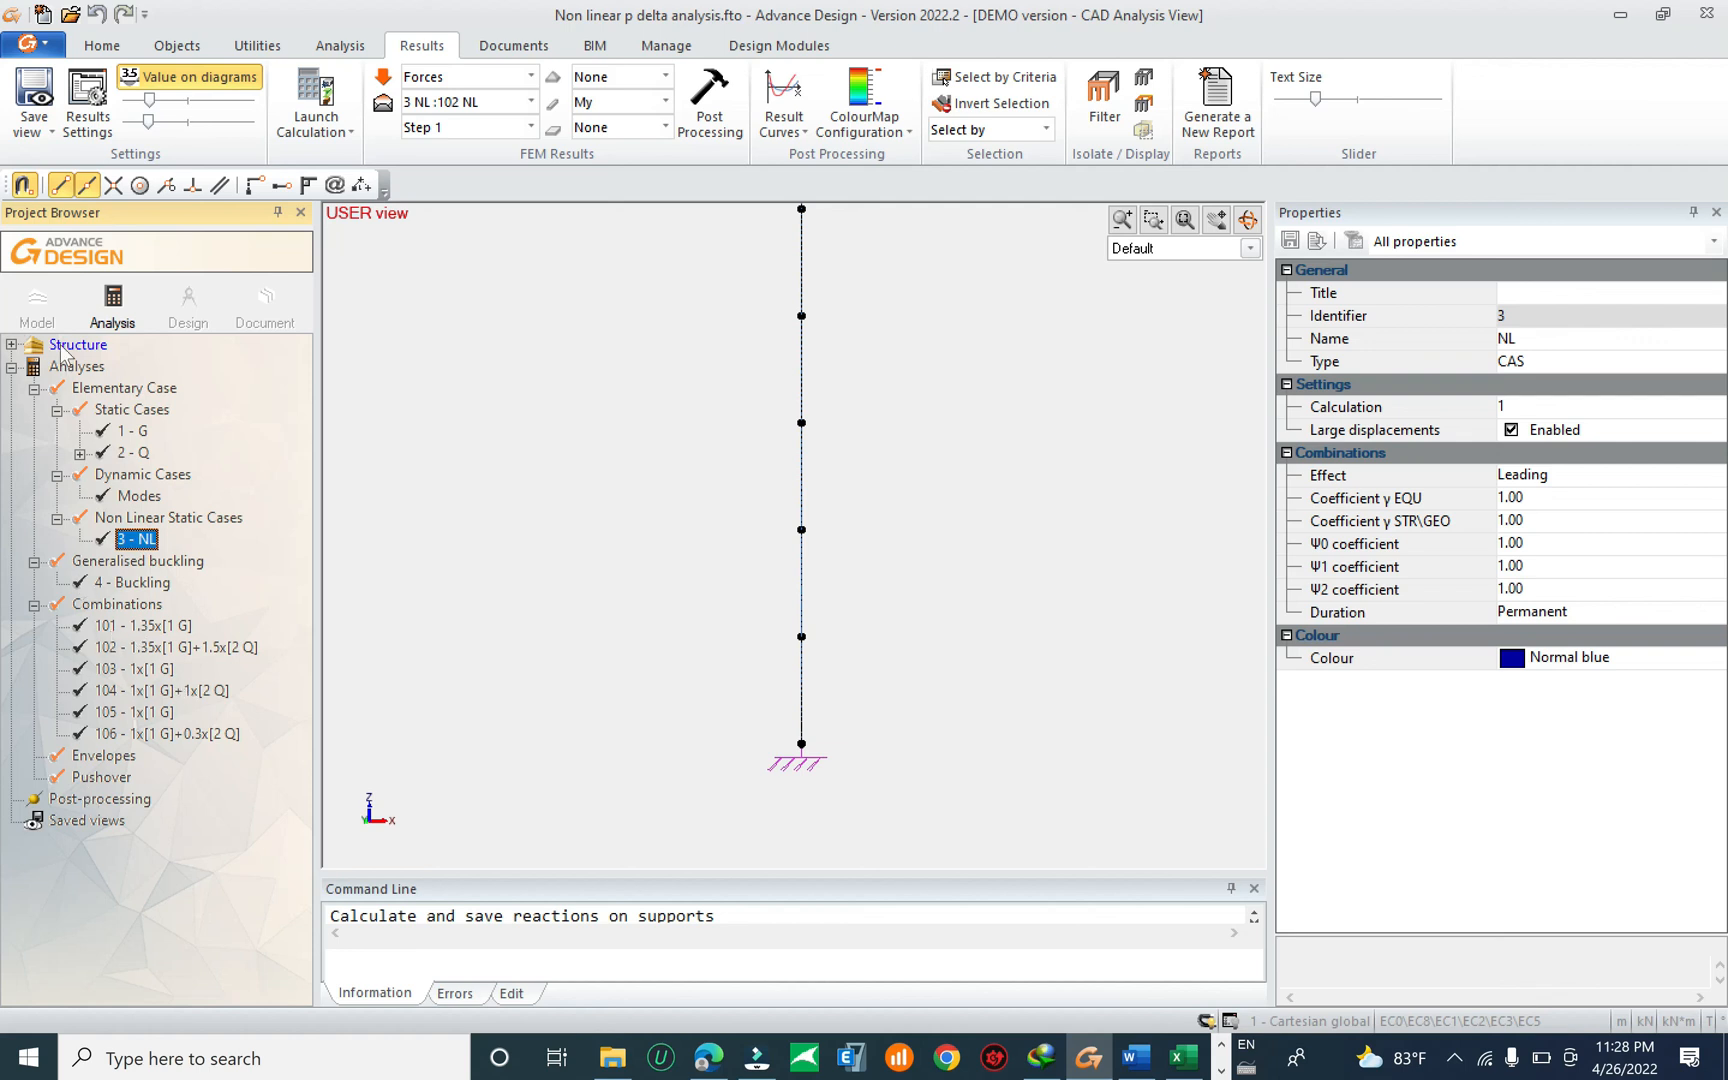
{"action": "left_click", "coordinate": [40, 302]}
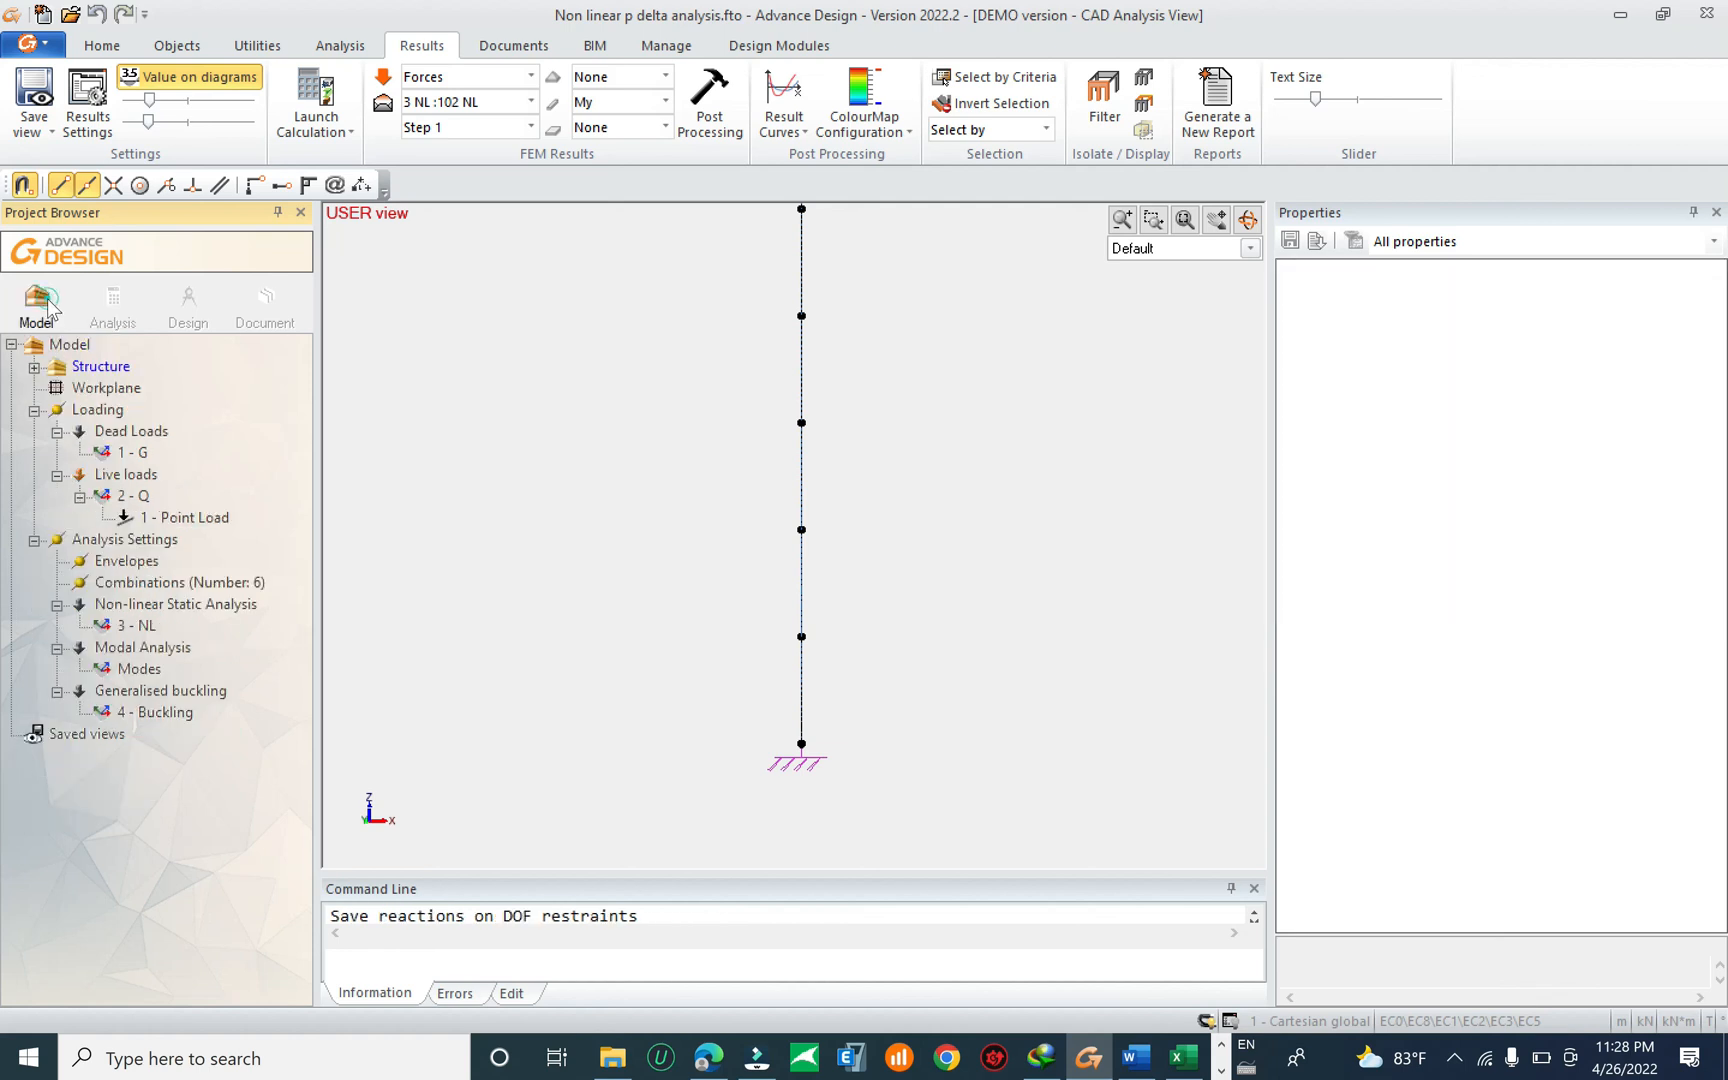
Review the 4 - Buckling case properties and try to assign the R80*80 cross section to the column.
{"action": "left_click", "coordinate": [125, 692]}
{"action": "left_click", "coordinate": [130, 713]}
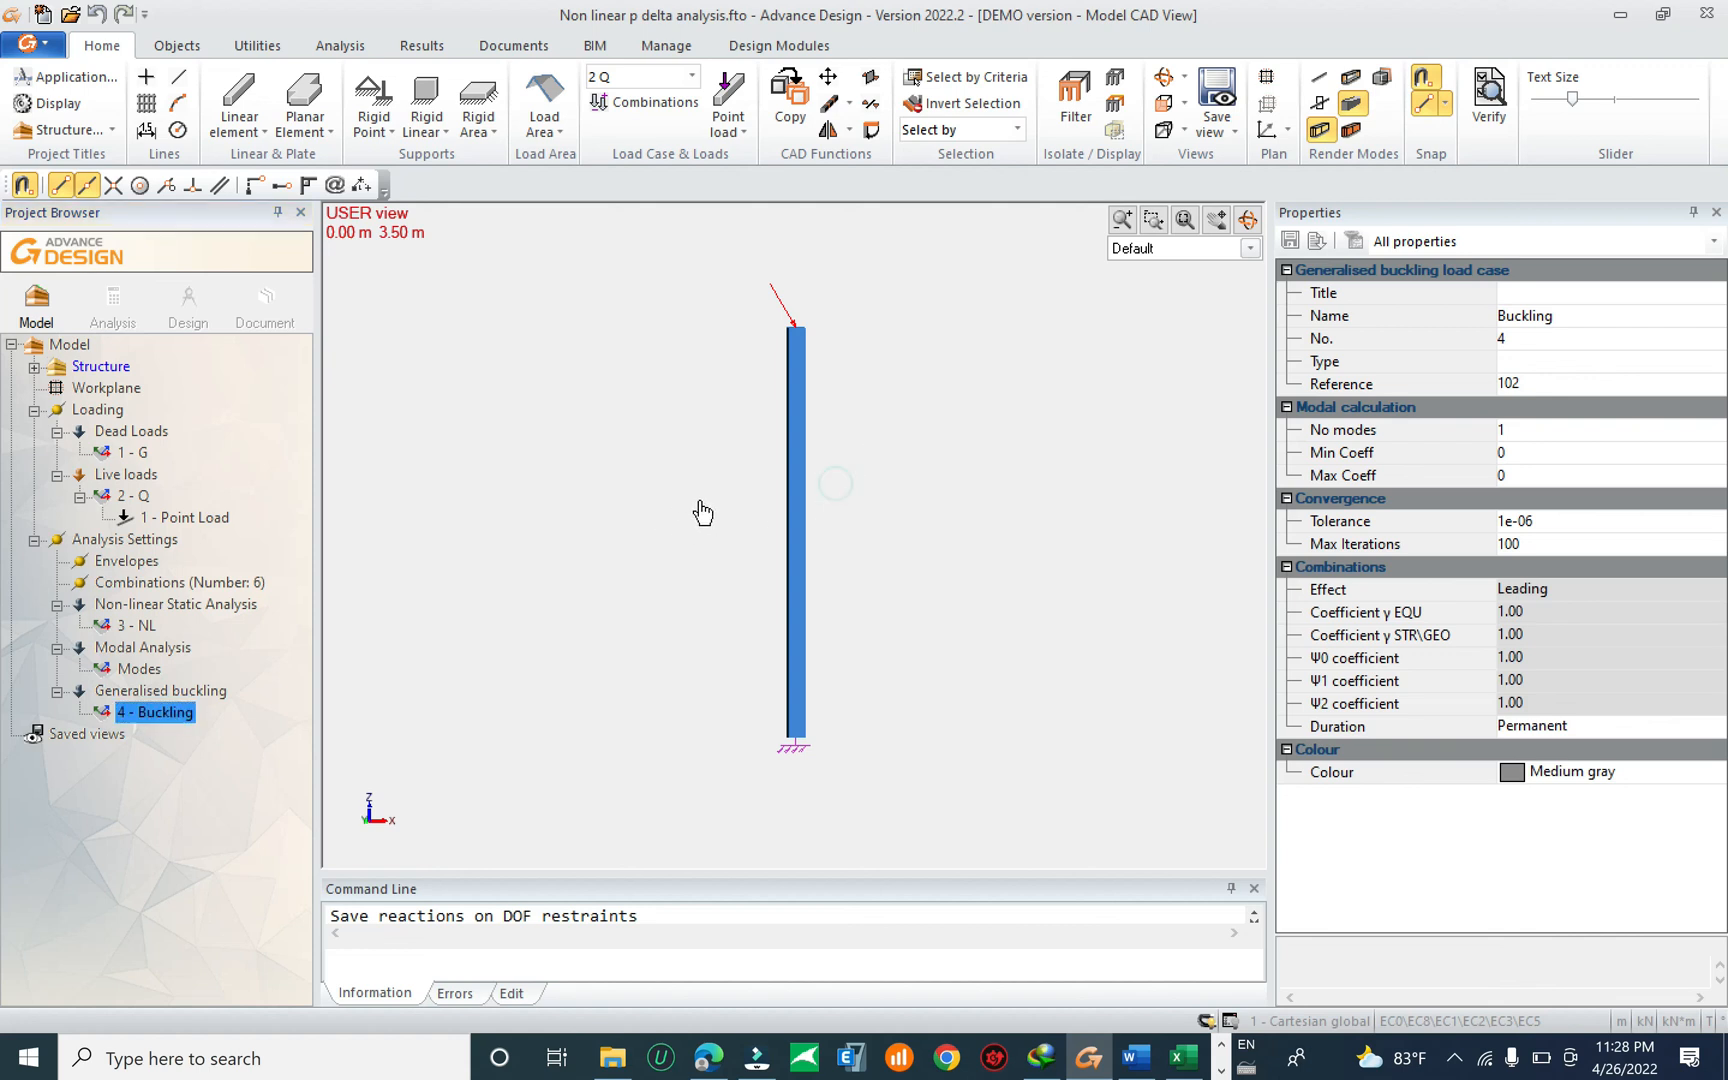
{"action": "left_click", "coordinate": [800, 465]}
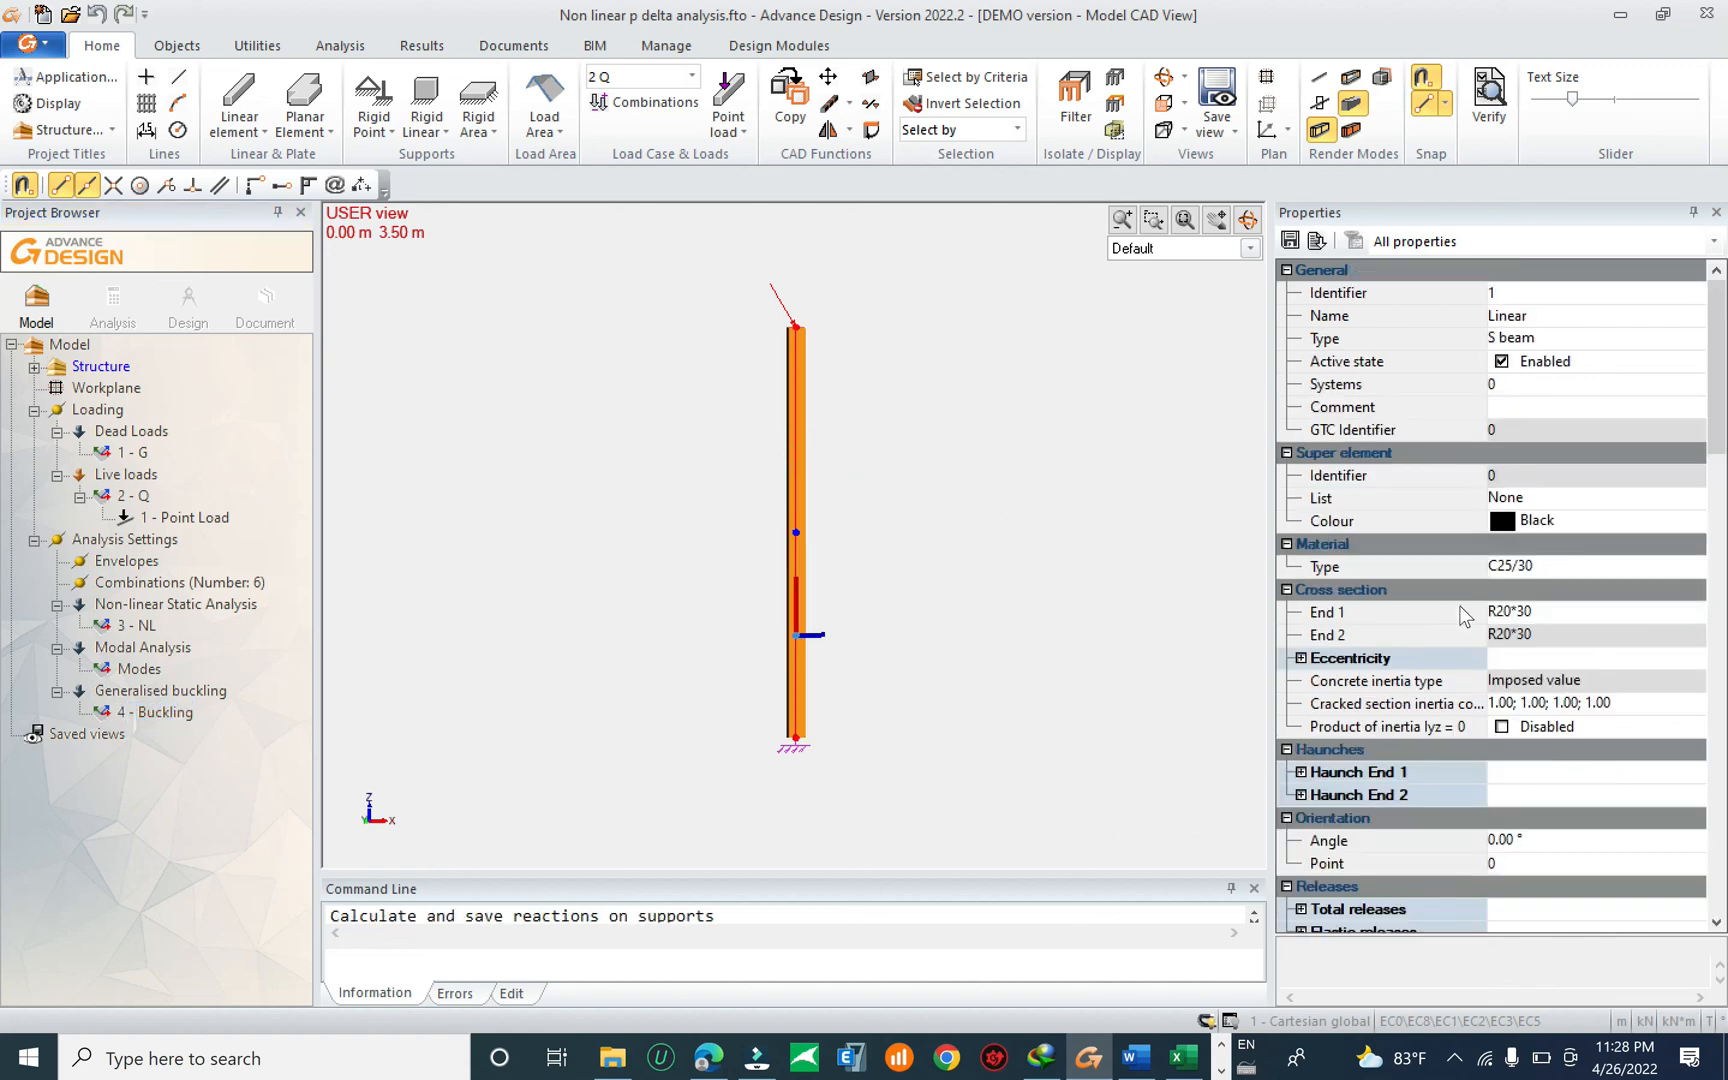
{"action": "left_click", "coordinate": [1600, 612]}
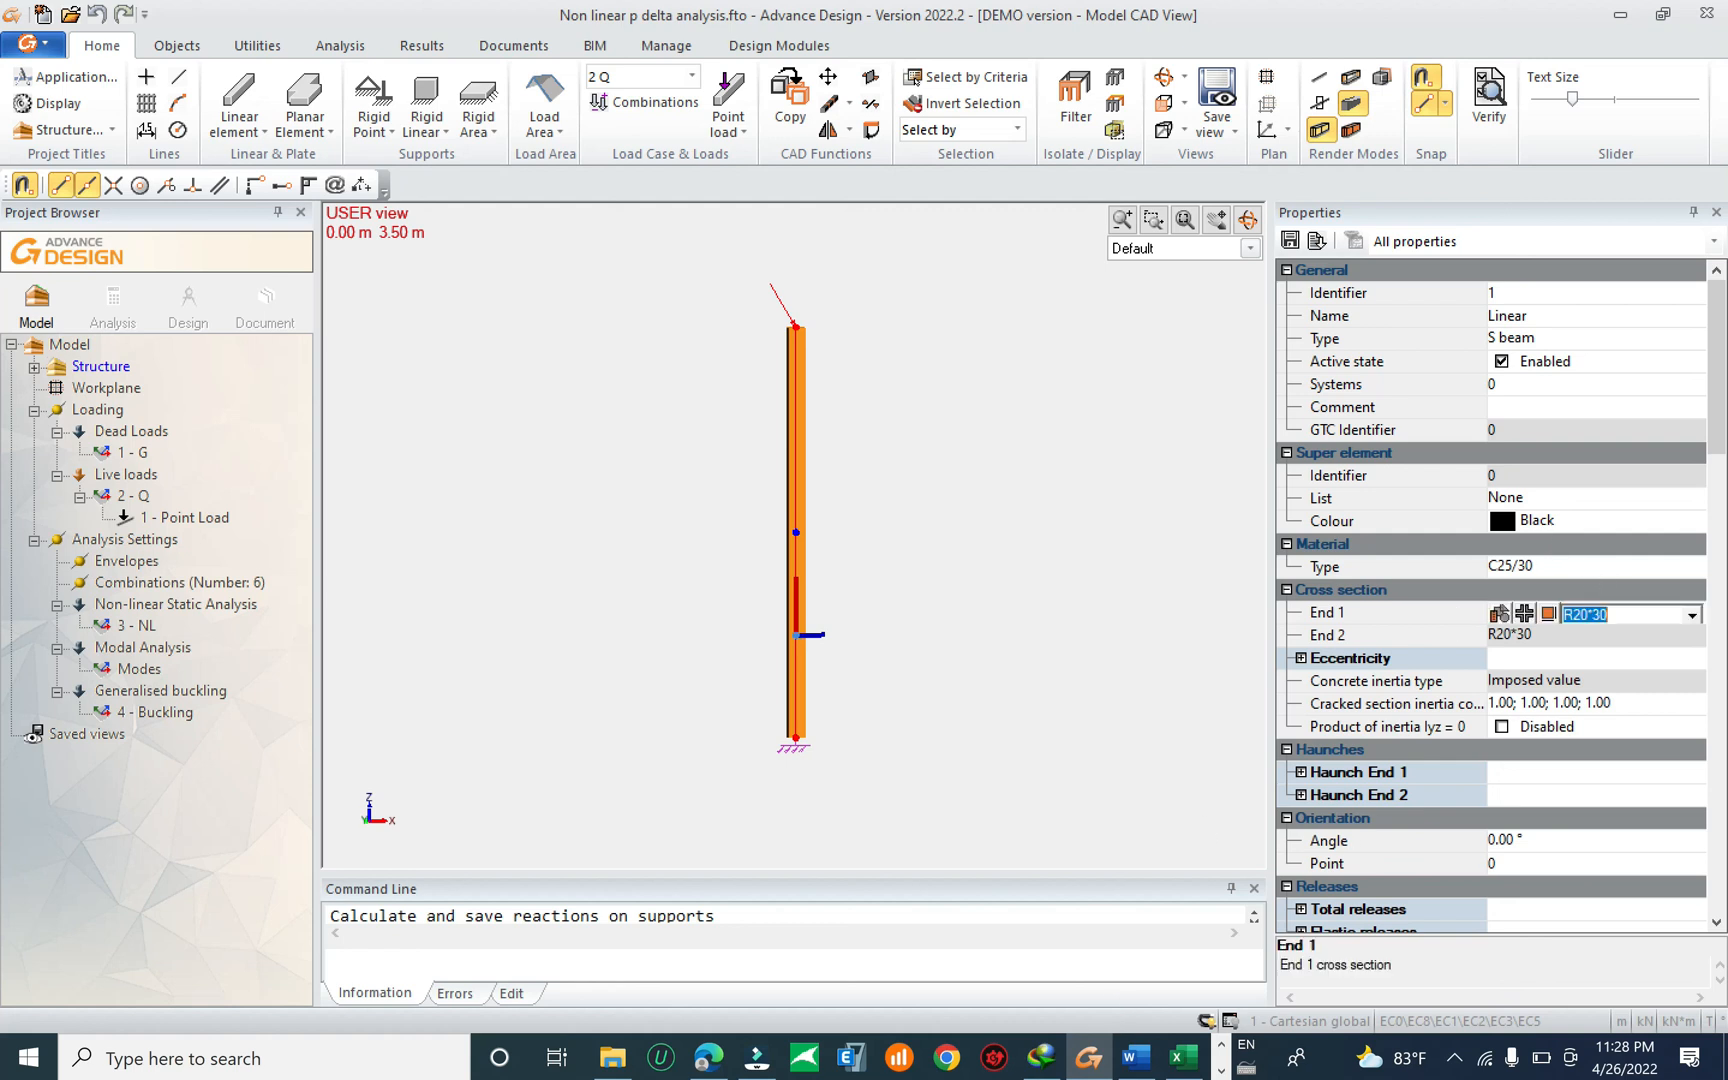
{"action": "left_click", "coordinate": [1692, 614]}
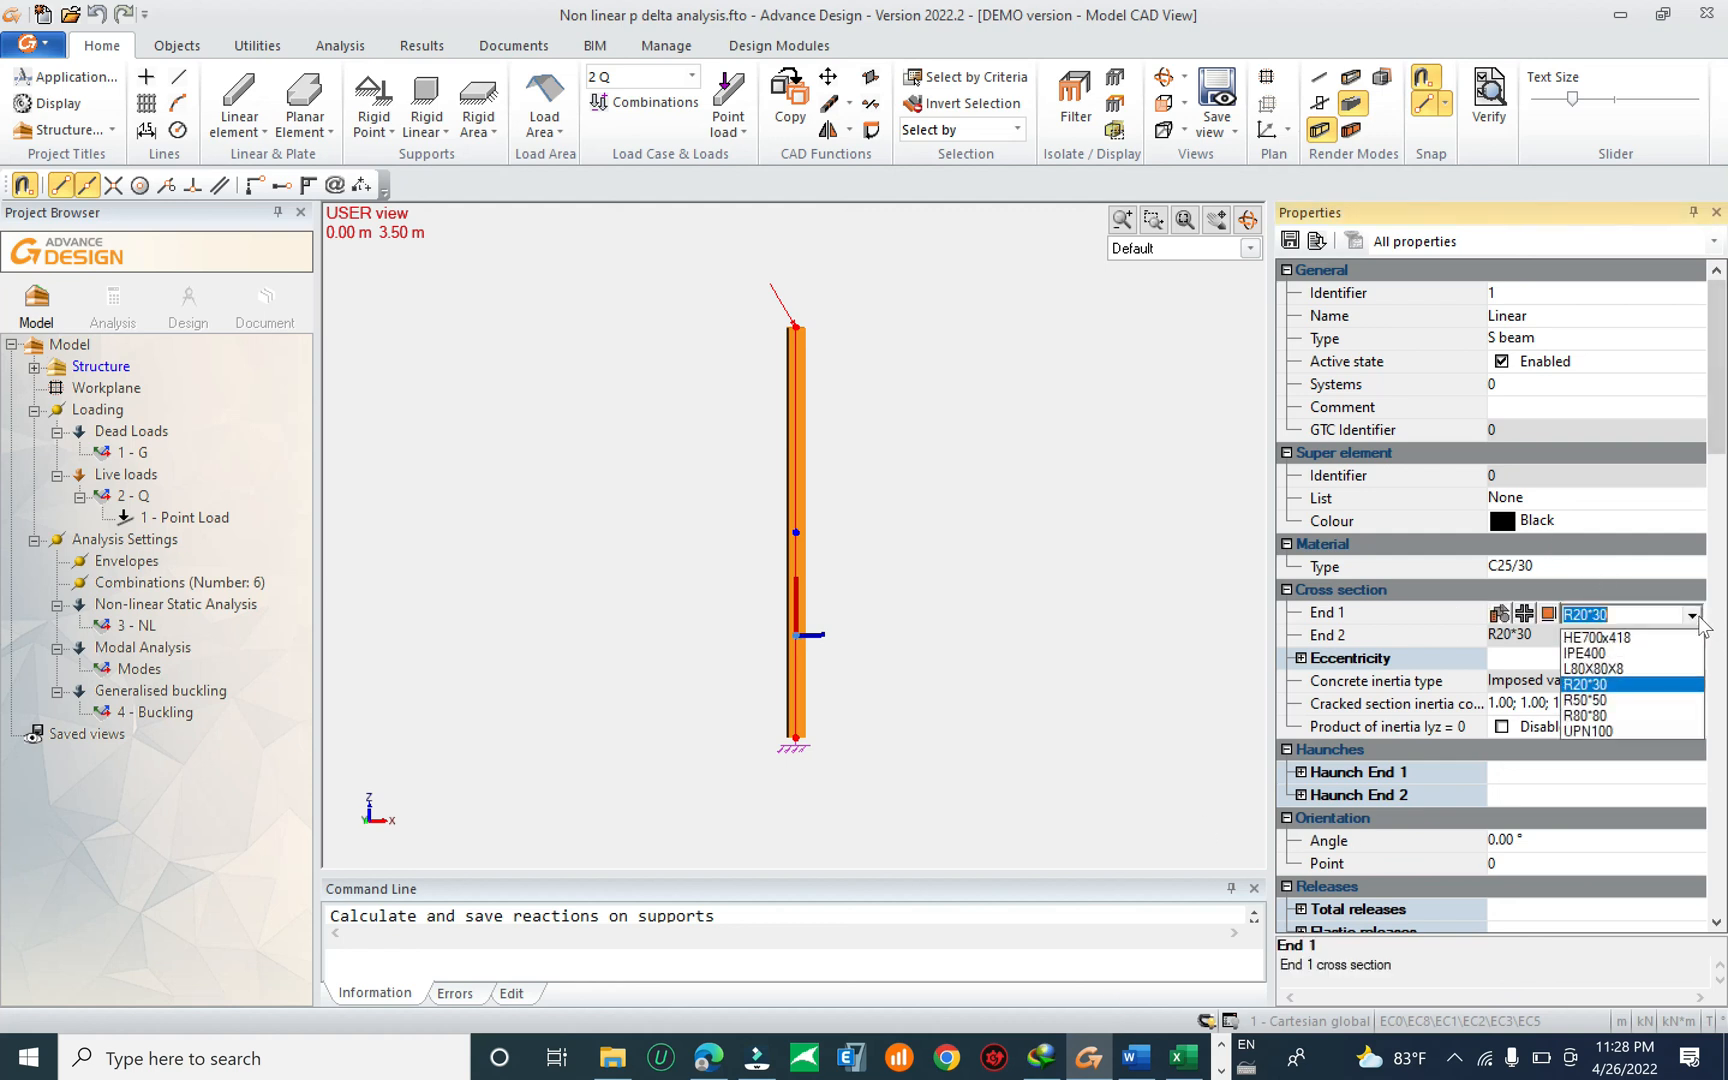
{"action": "left_click", "coordinate": [1619, 718]}
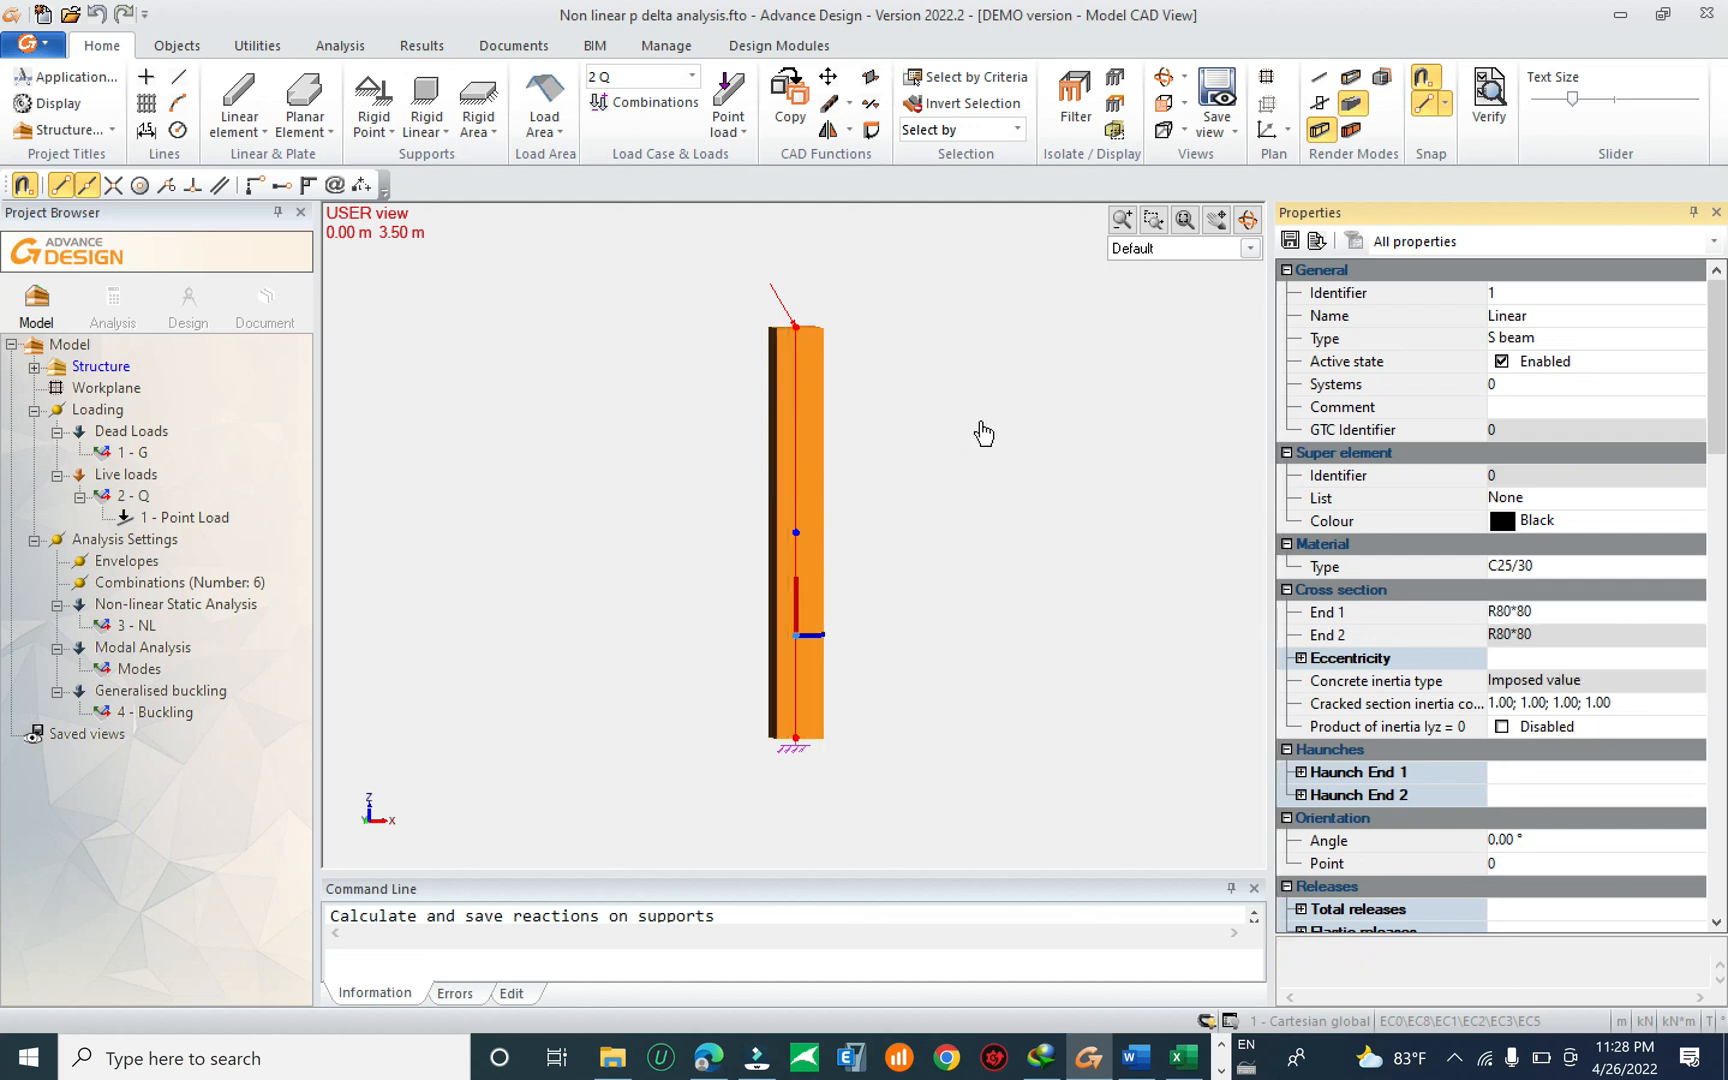
{"action": "left_click", "coordinate": [930, 460]}
Set the column's End 1 cross section to R80*80.
{"action": "left_click", "coordinate": [795, 512]}
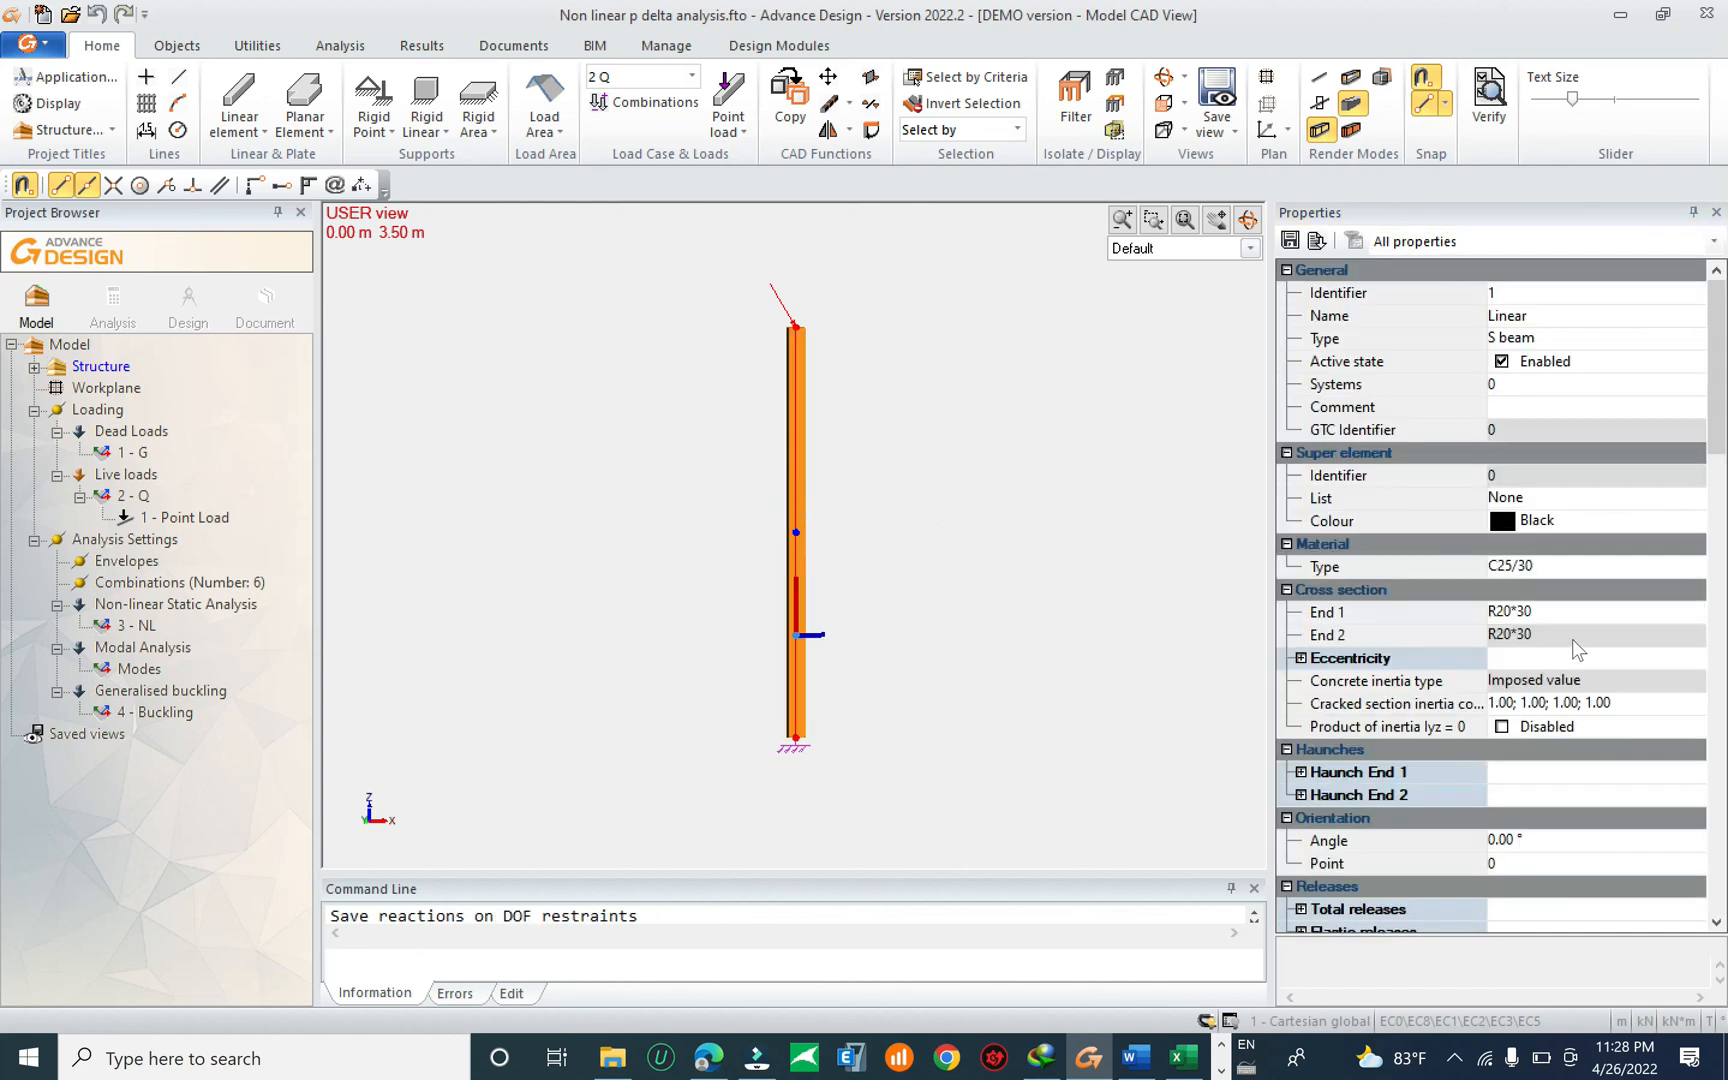
{"action": "left_click", "coordinate": [1688, 616]}
{"action": "left_click", "coordinate": [1692, 616]}
{"action": "left_click", "coordinate": [1610, 720]}
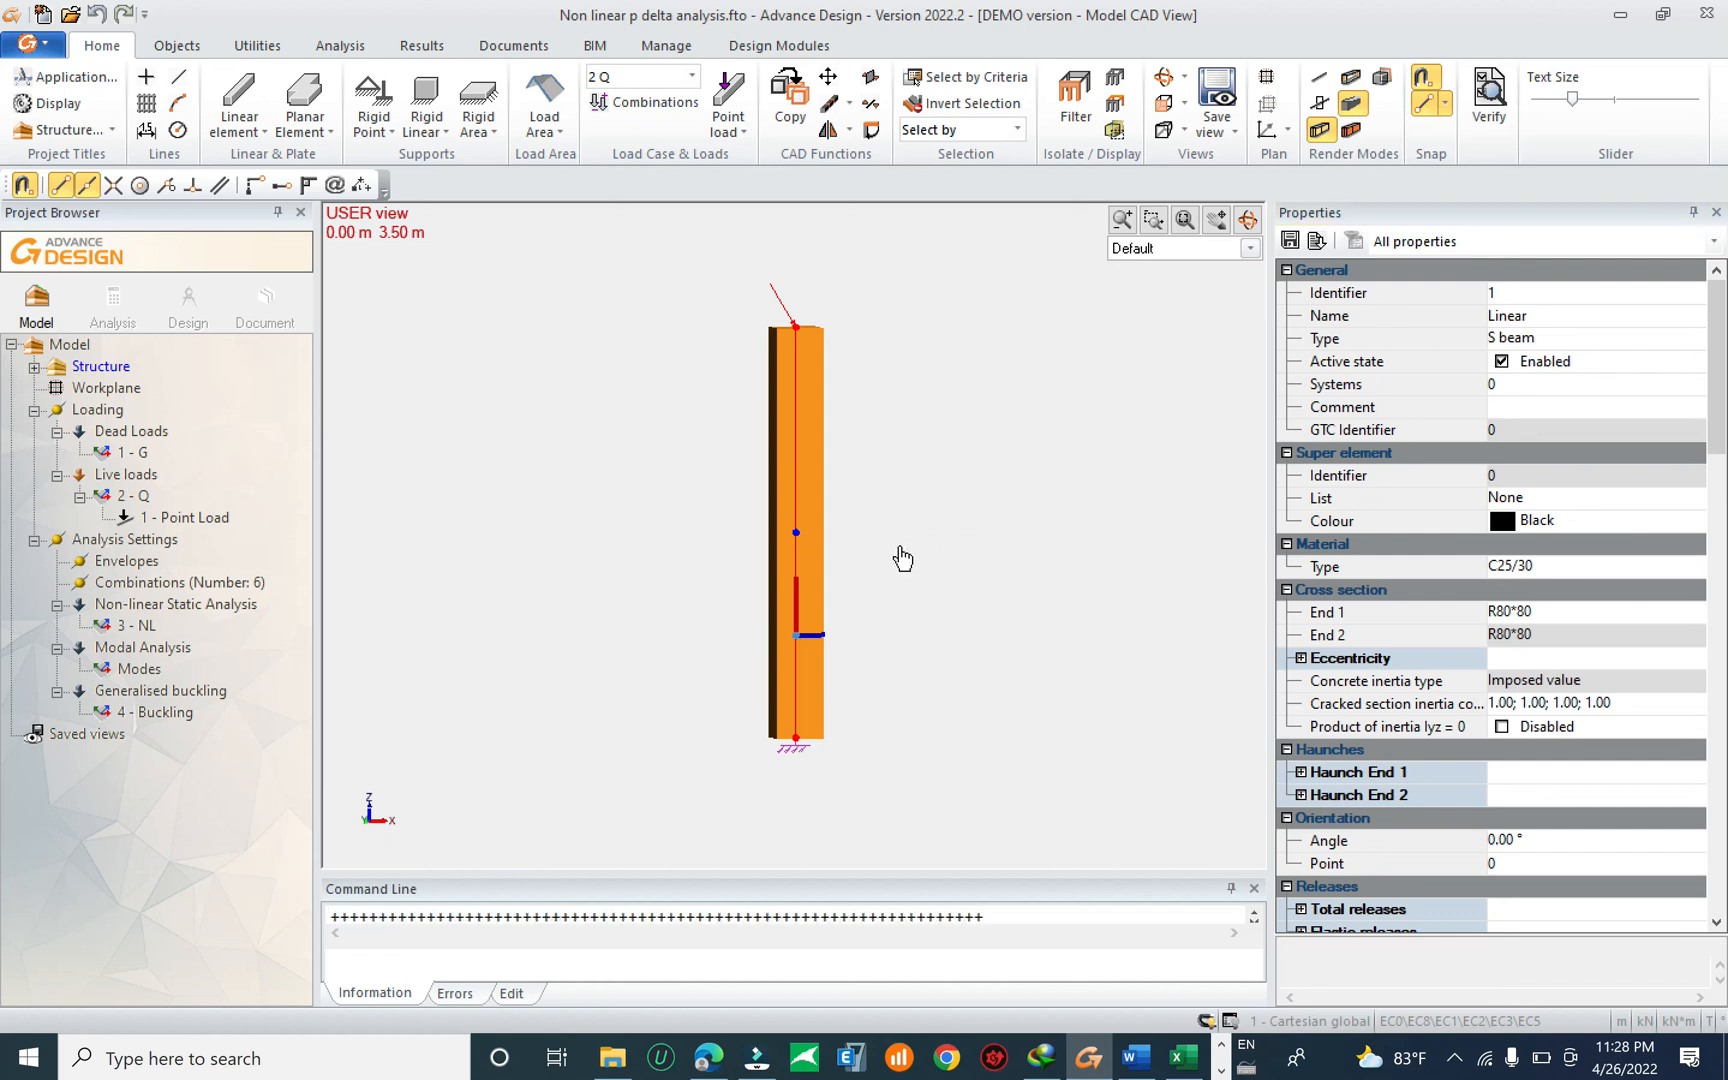
{"action": "left_click", "coordinate": [929, 521]}
{"action": "middle_click_drag", "start_coordinate": [917, 506], "coordinate": [877, 494]}
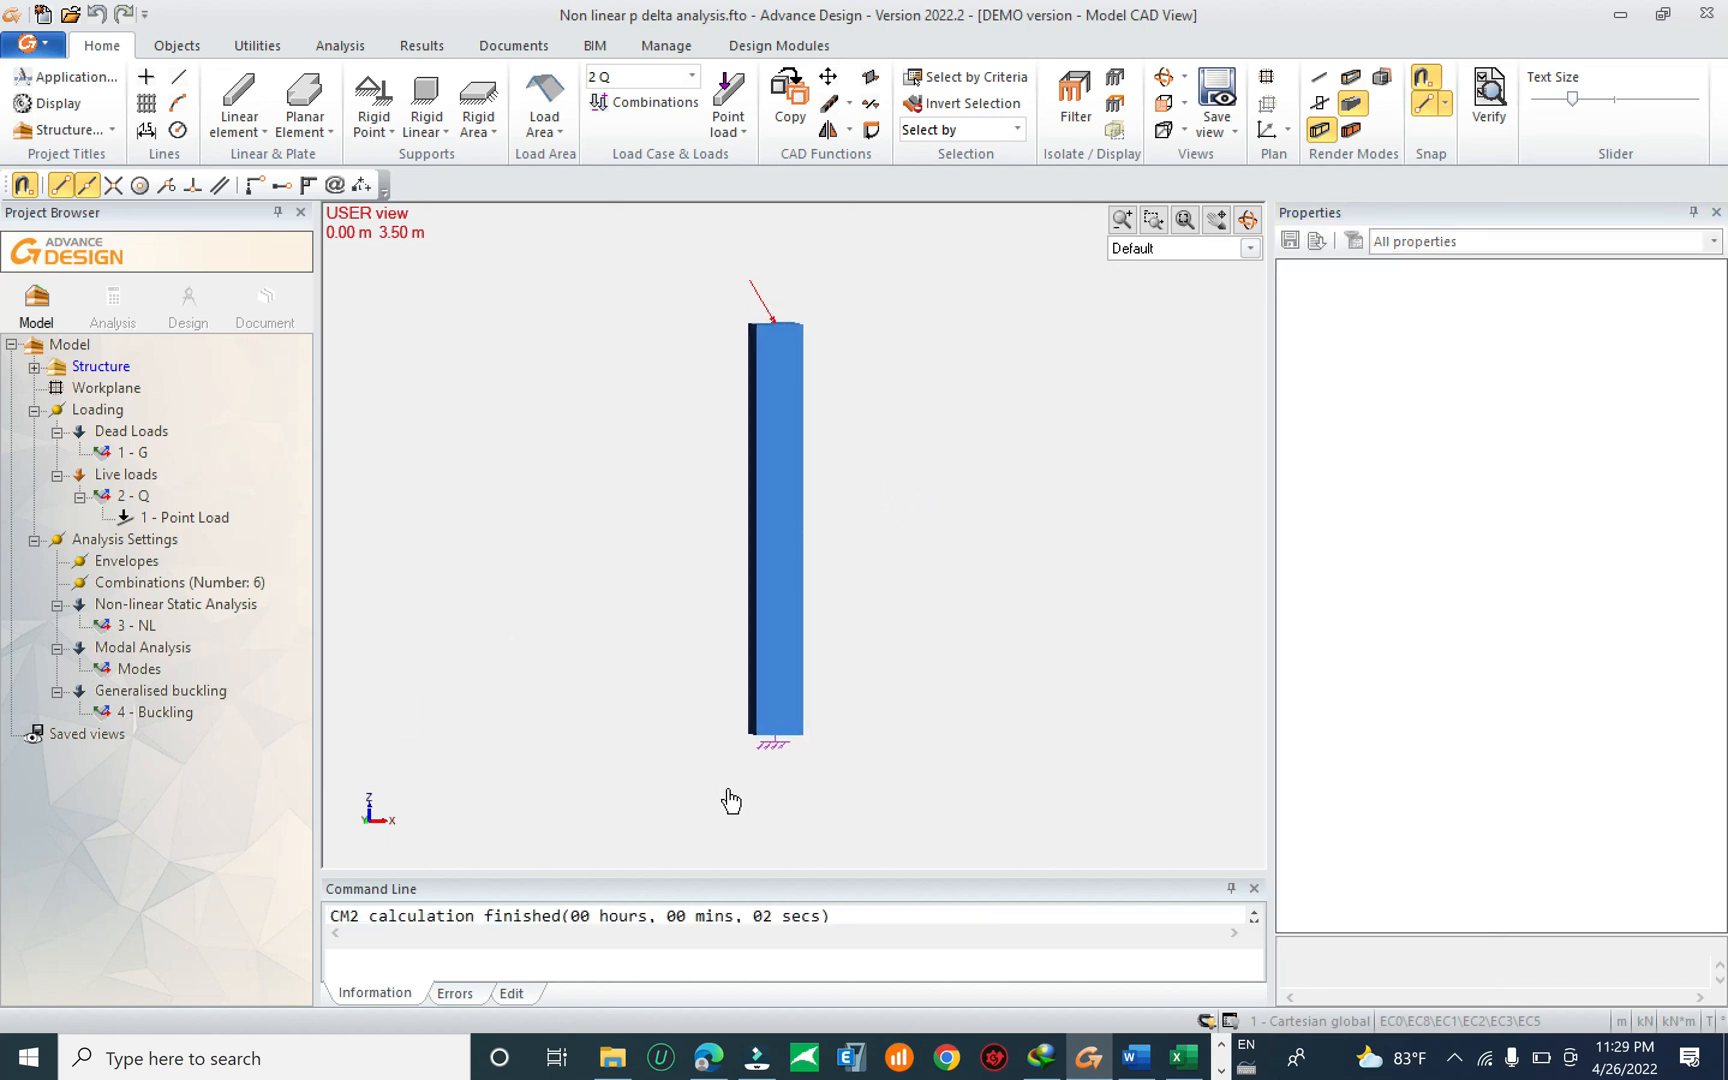
Disable large displacements for the 3 - NL case and create a new analysis model with FE calculation.
{"action": "left_click", "coordinate": [121, 630]}
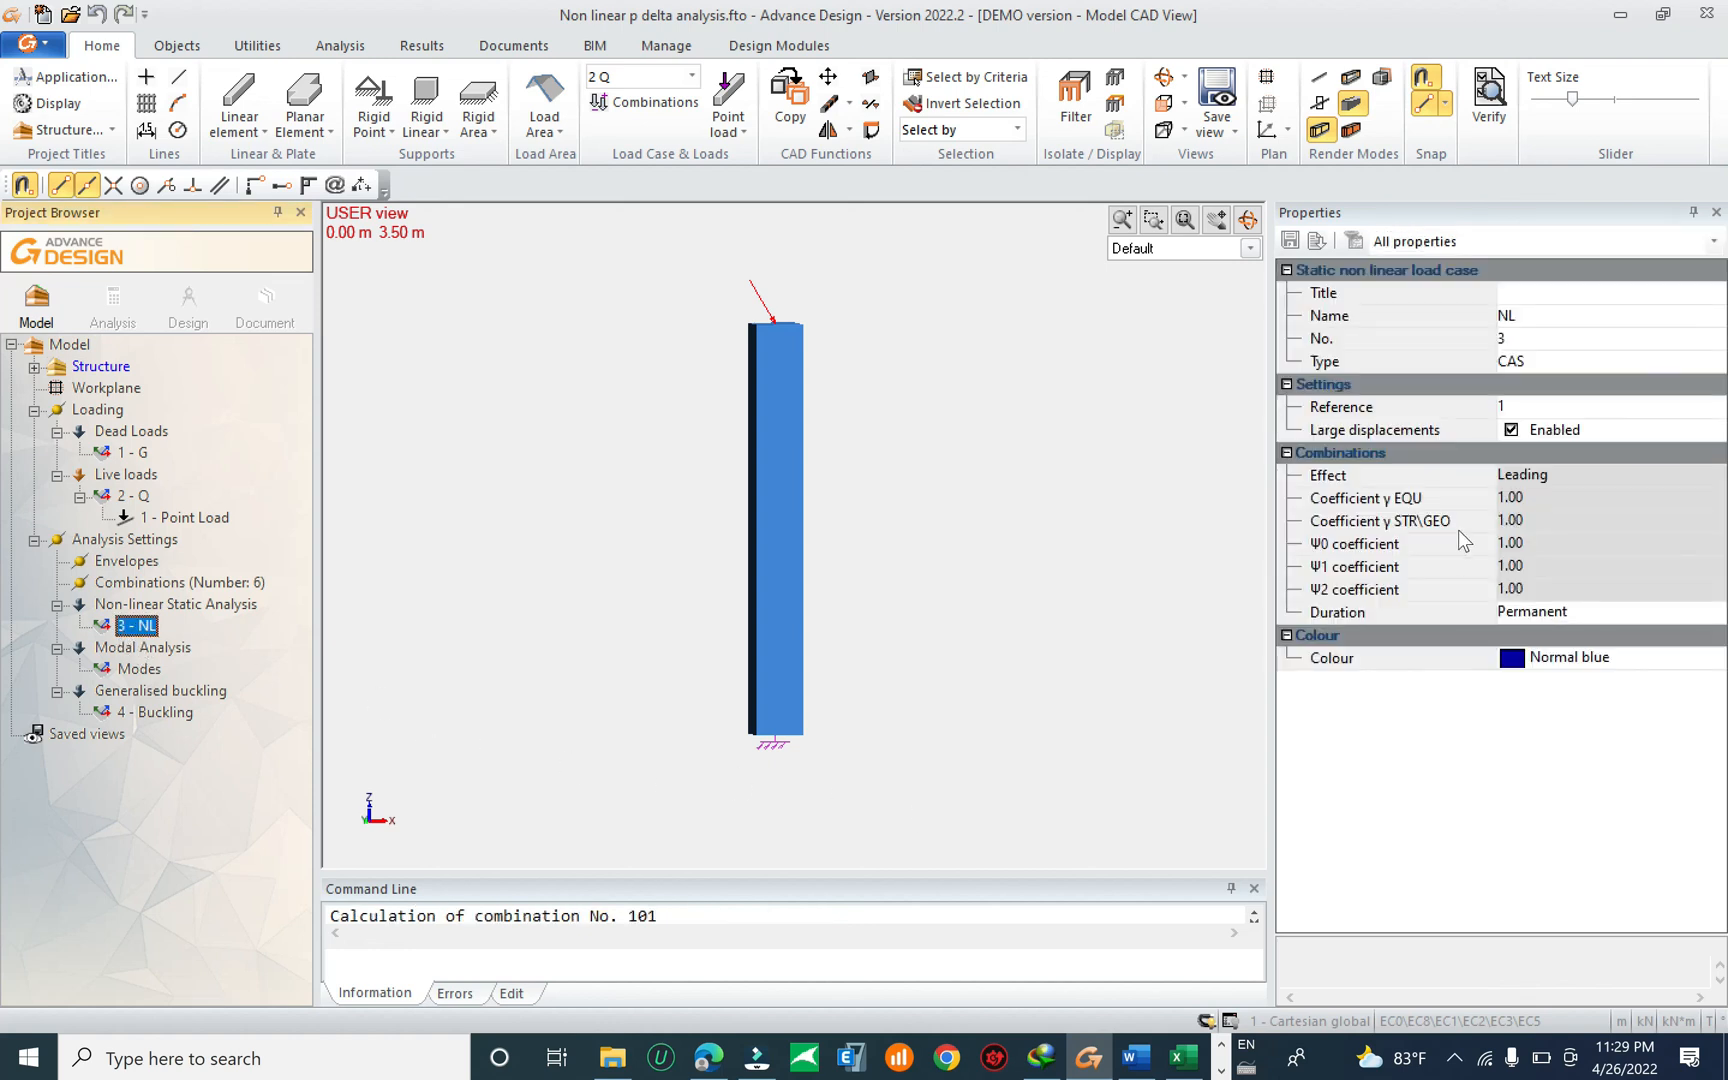
{"action": "left_click", "coordinate": [1512, 431]}
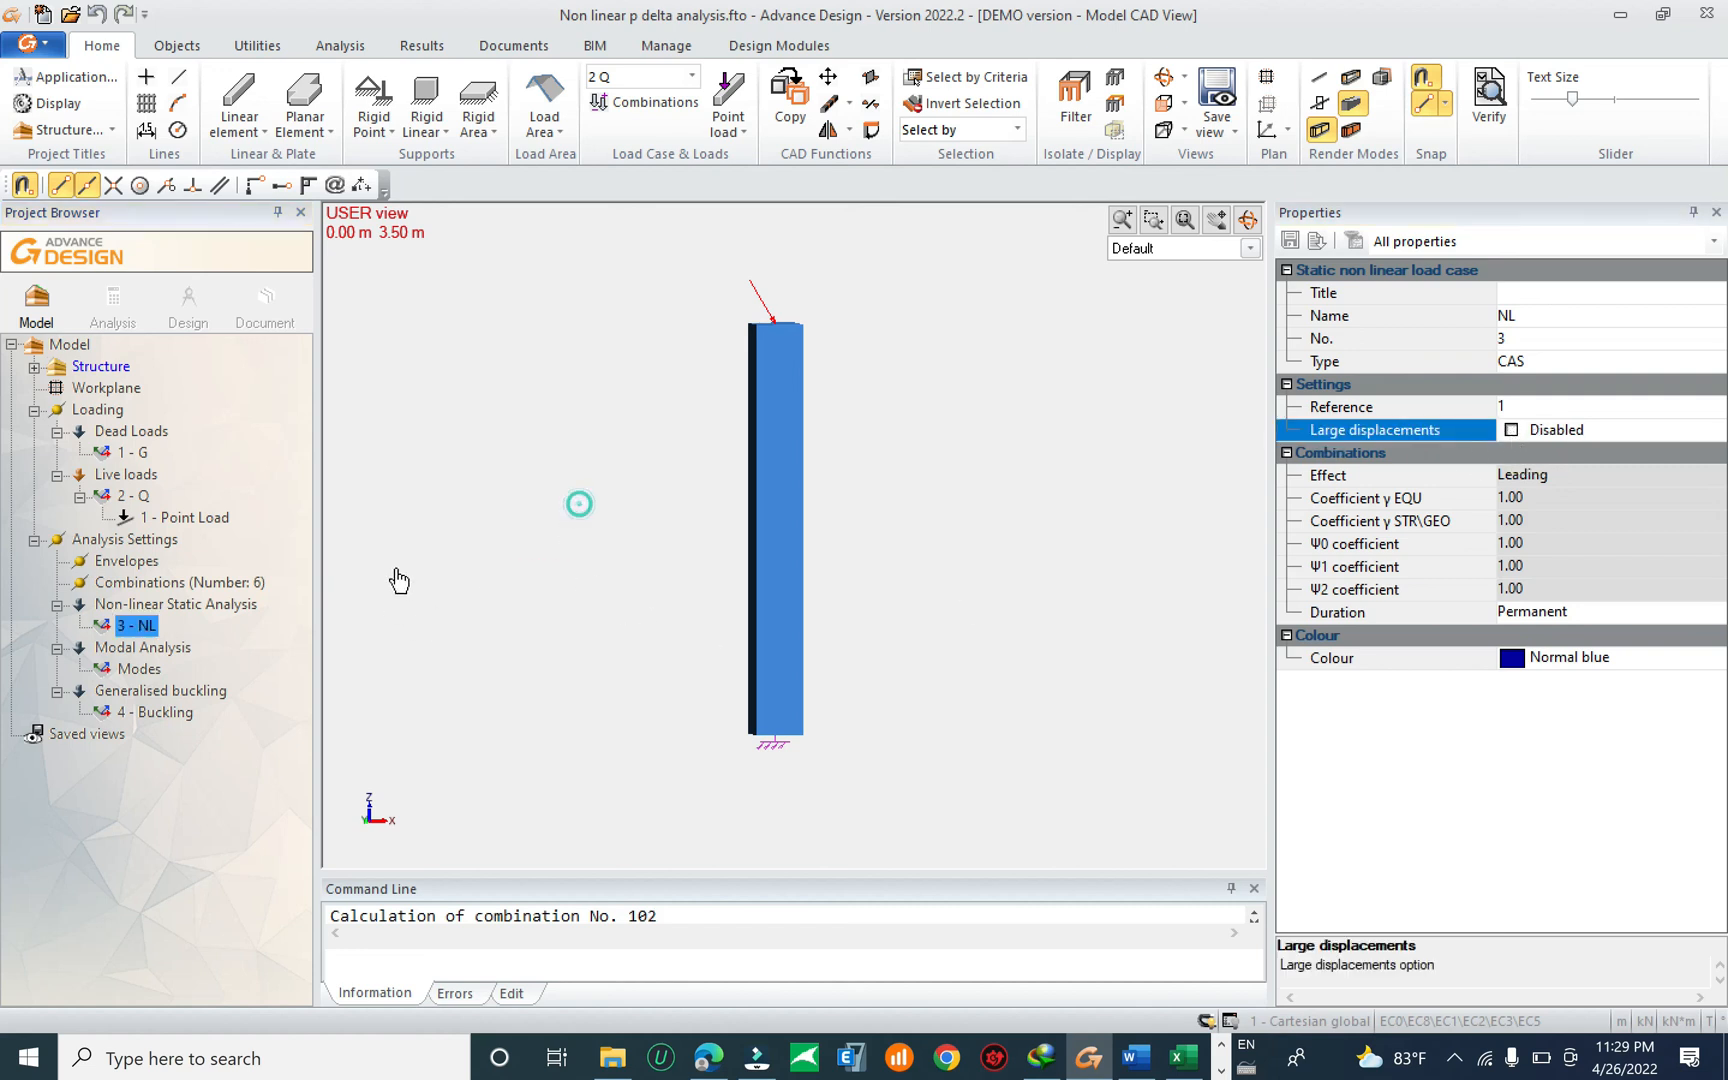
{"action": "left_click", "coordinate": [127, 311]}
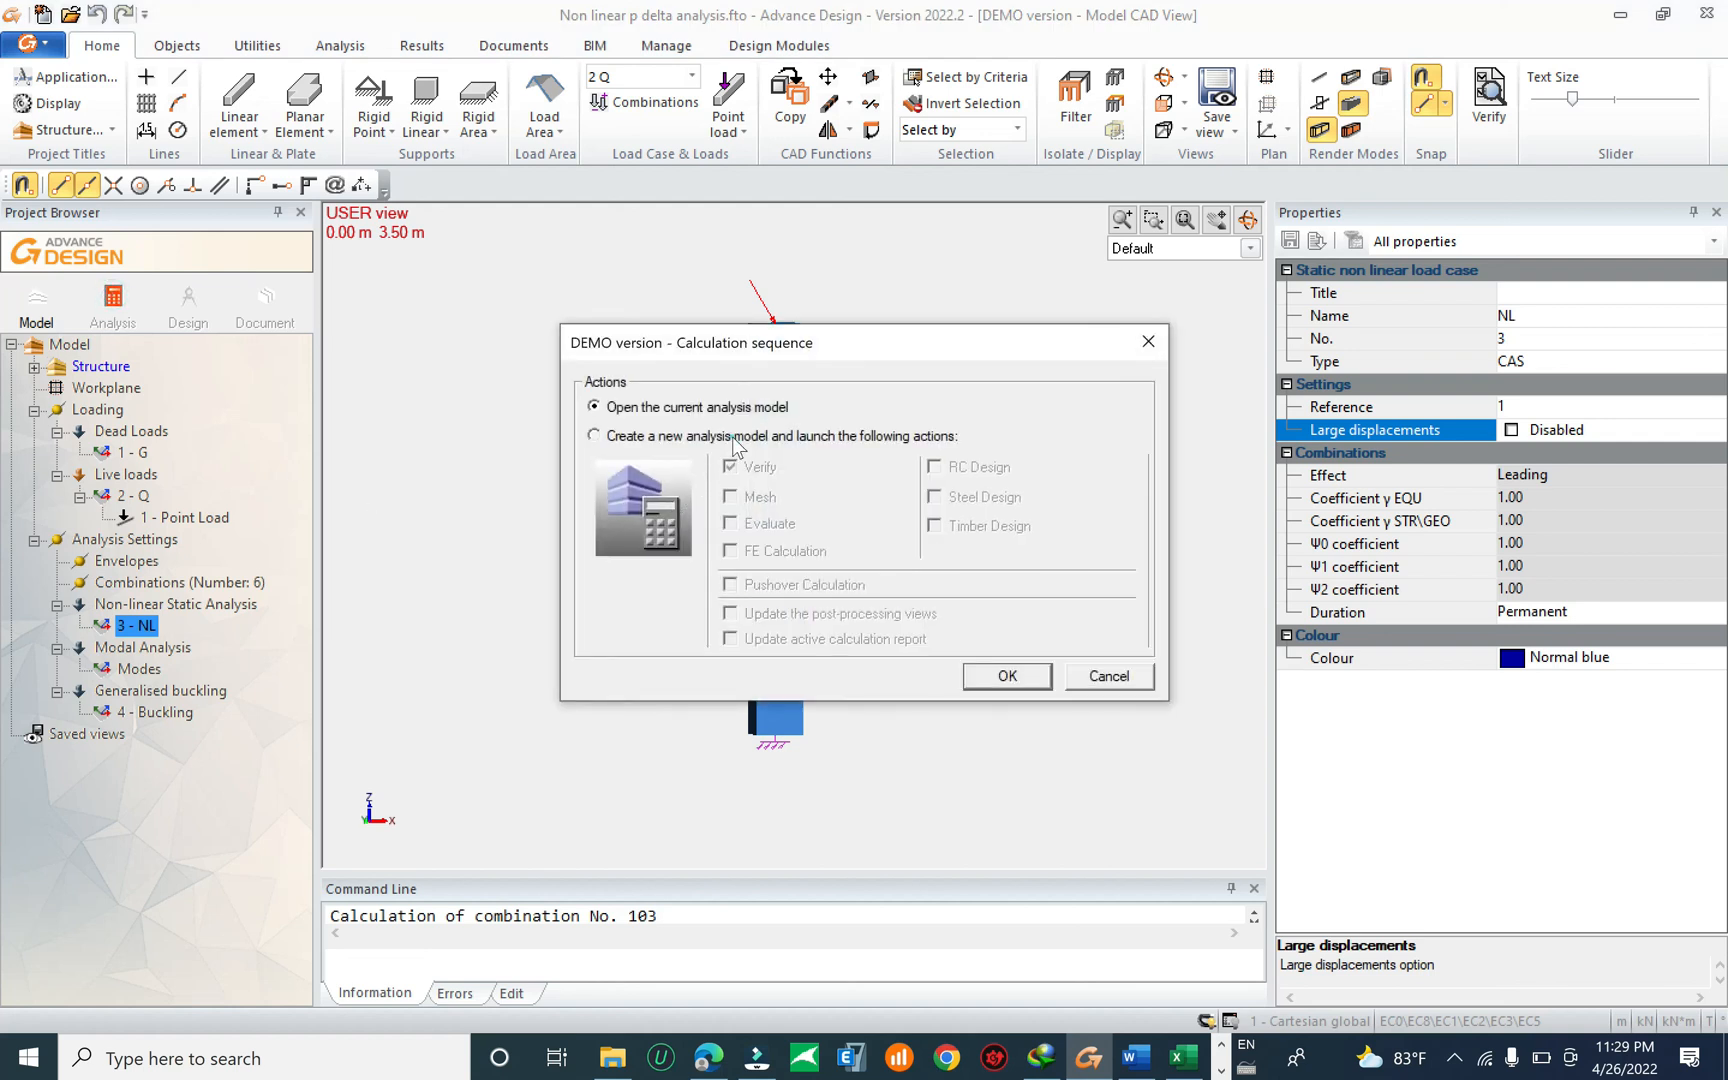
{"action": "left_click", "coordinate": [733, 438]}
{"action": "left_click", "coordinate": [768, 553]}
{"action": "left_click", "coordinate": [1006, 676]}
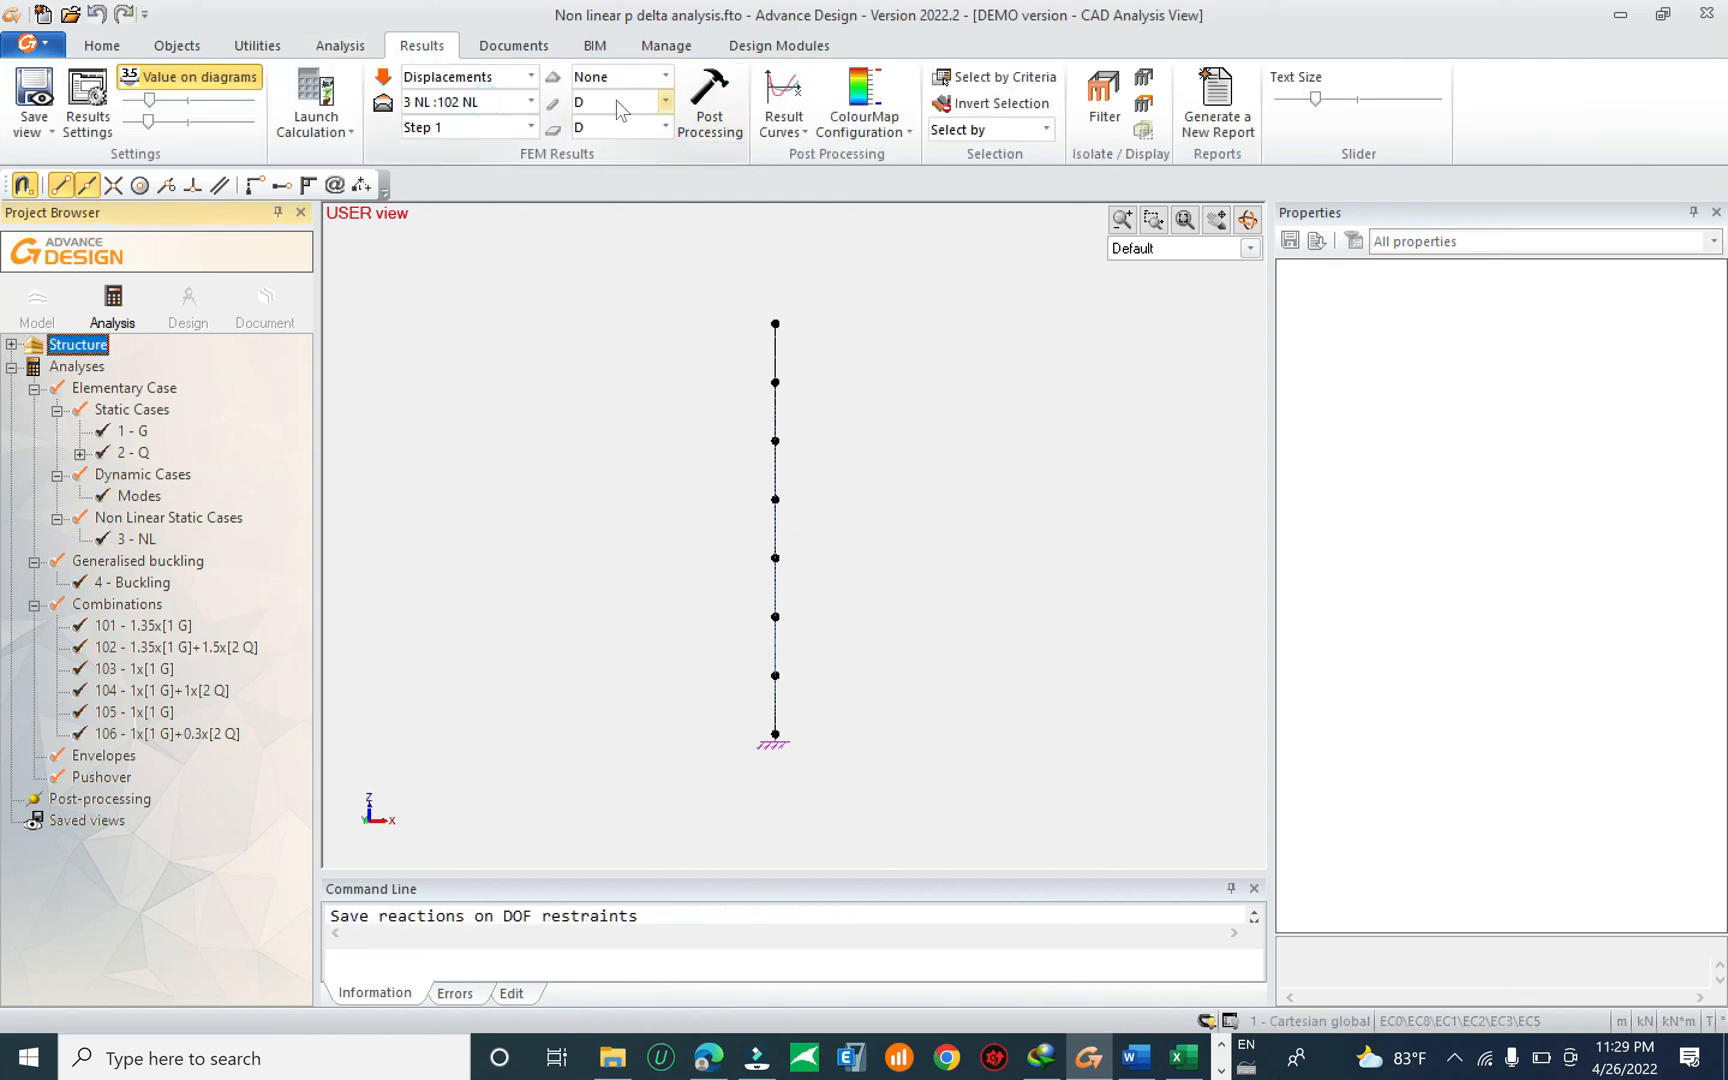
Display the column's displacements for 3 NL:102 NL at Step 1 and switch the result type to Forces.
{"action": "left_click", "coordinate": [716, 96]}
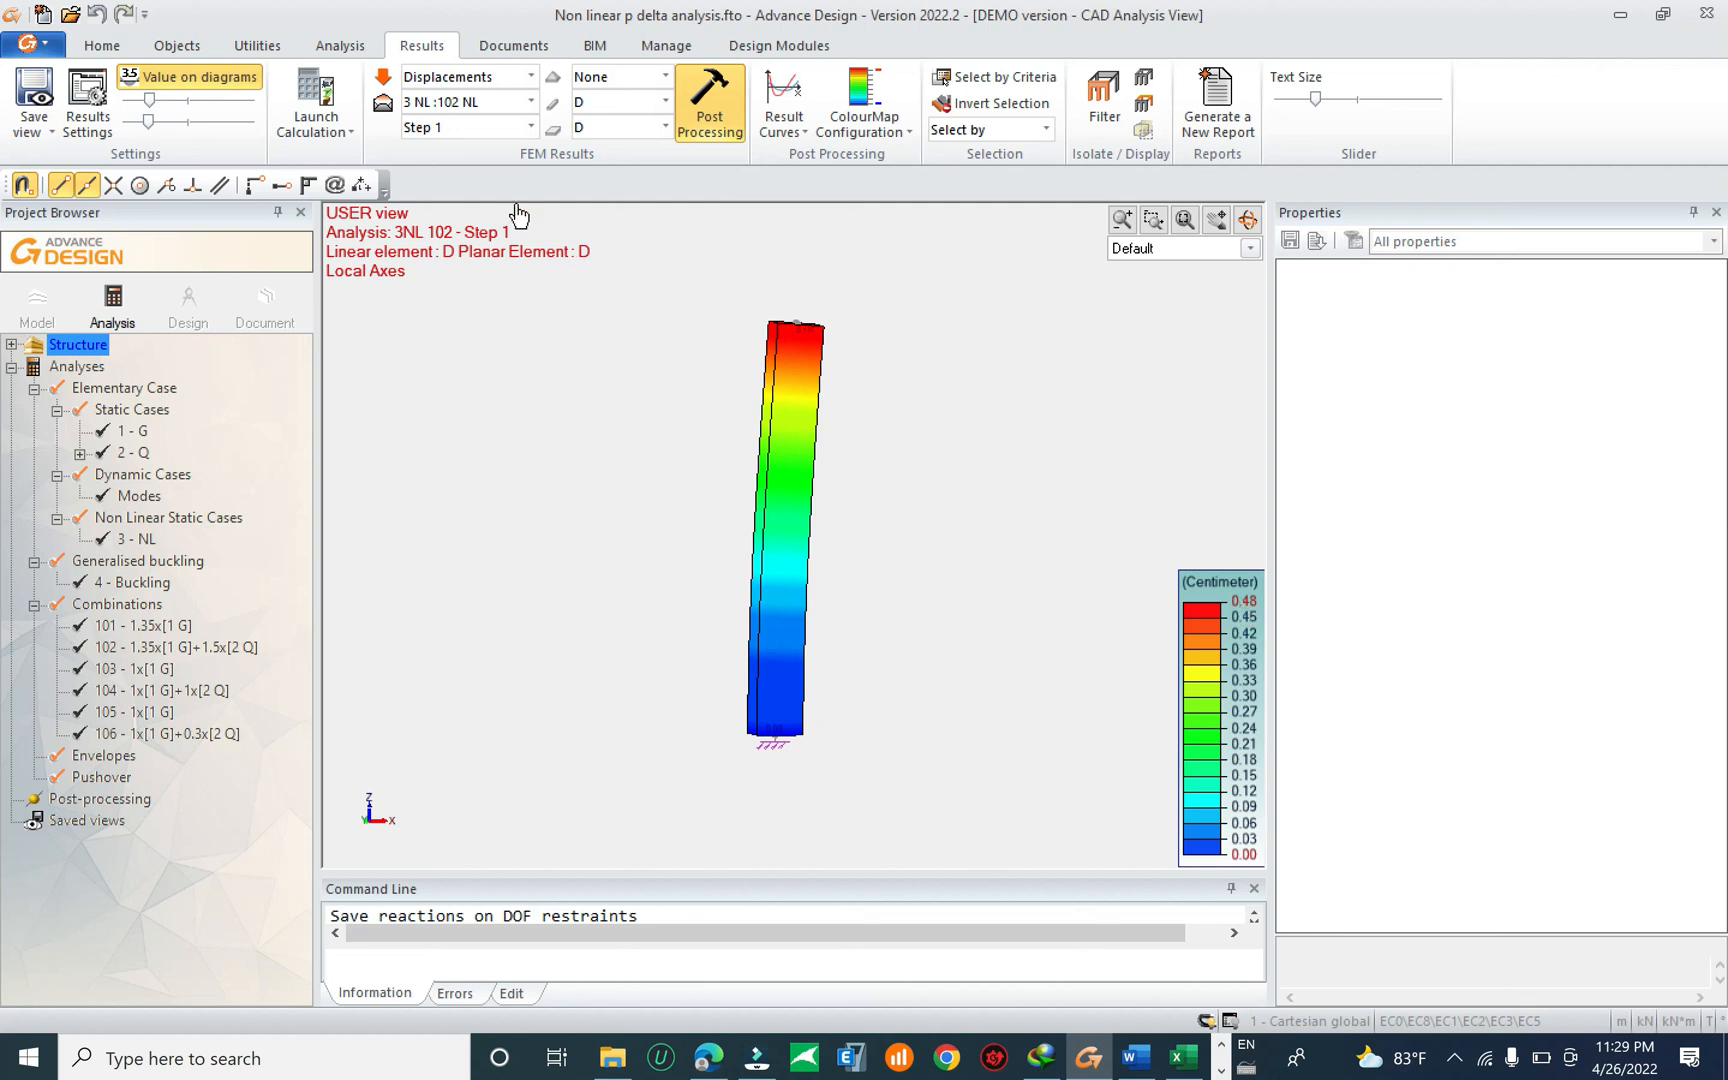
{"action": "left_click", "coordinate": [466, 78]}
{"action": "left_click", "coordinate": [450, 131]}
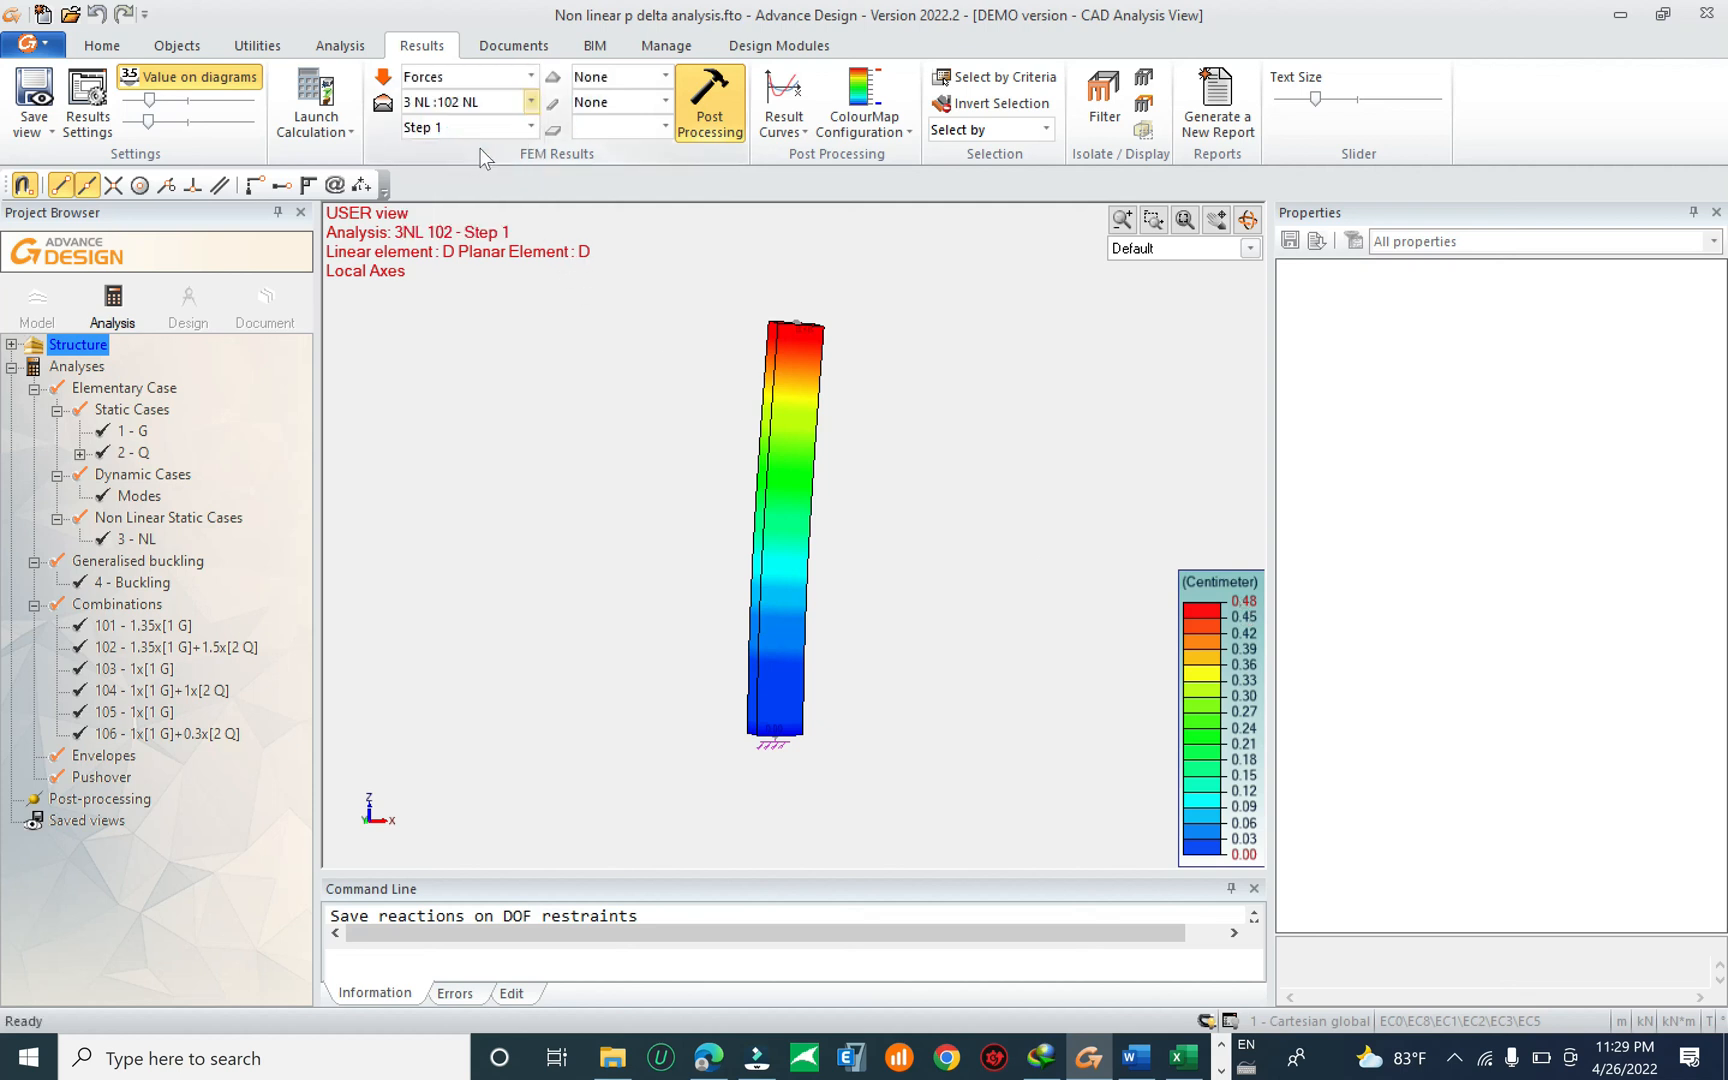
{"action": "left_click", "coordinate": [495, 103]}
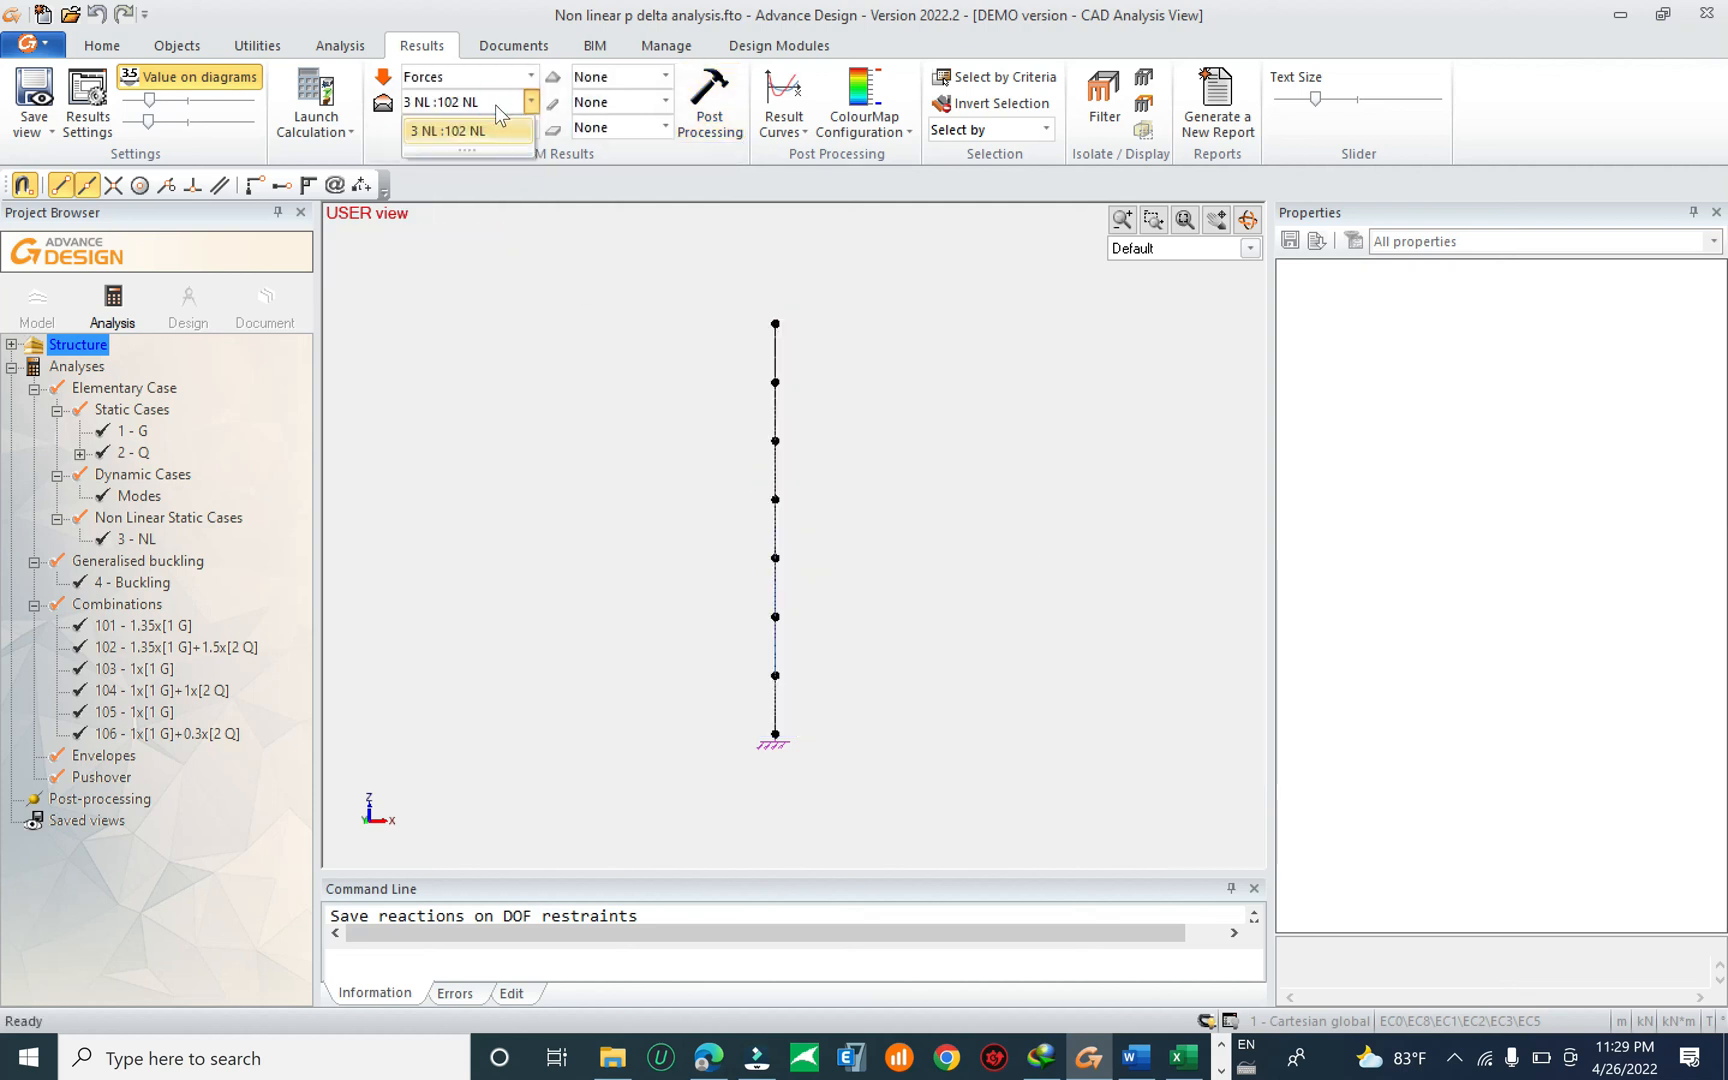
{"action": "left_click", "coordinate": [482, 138]}
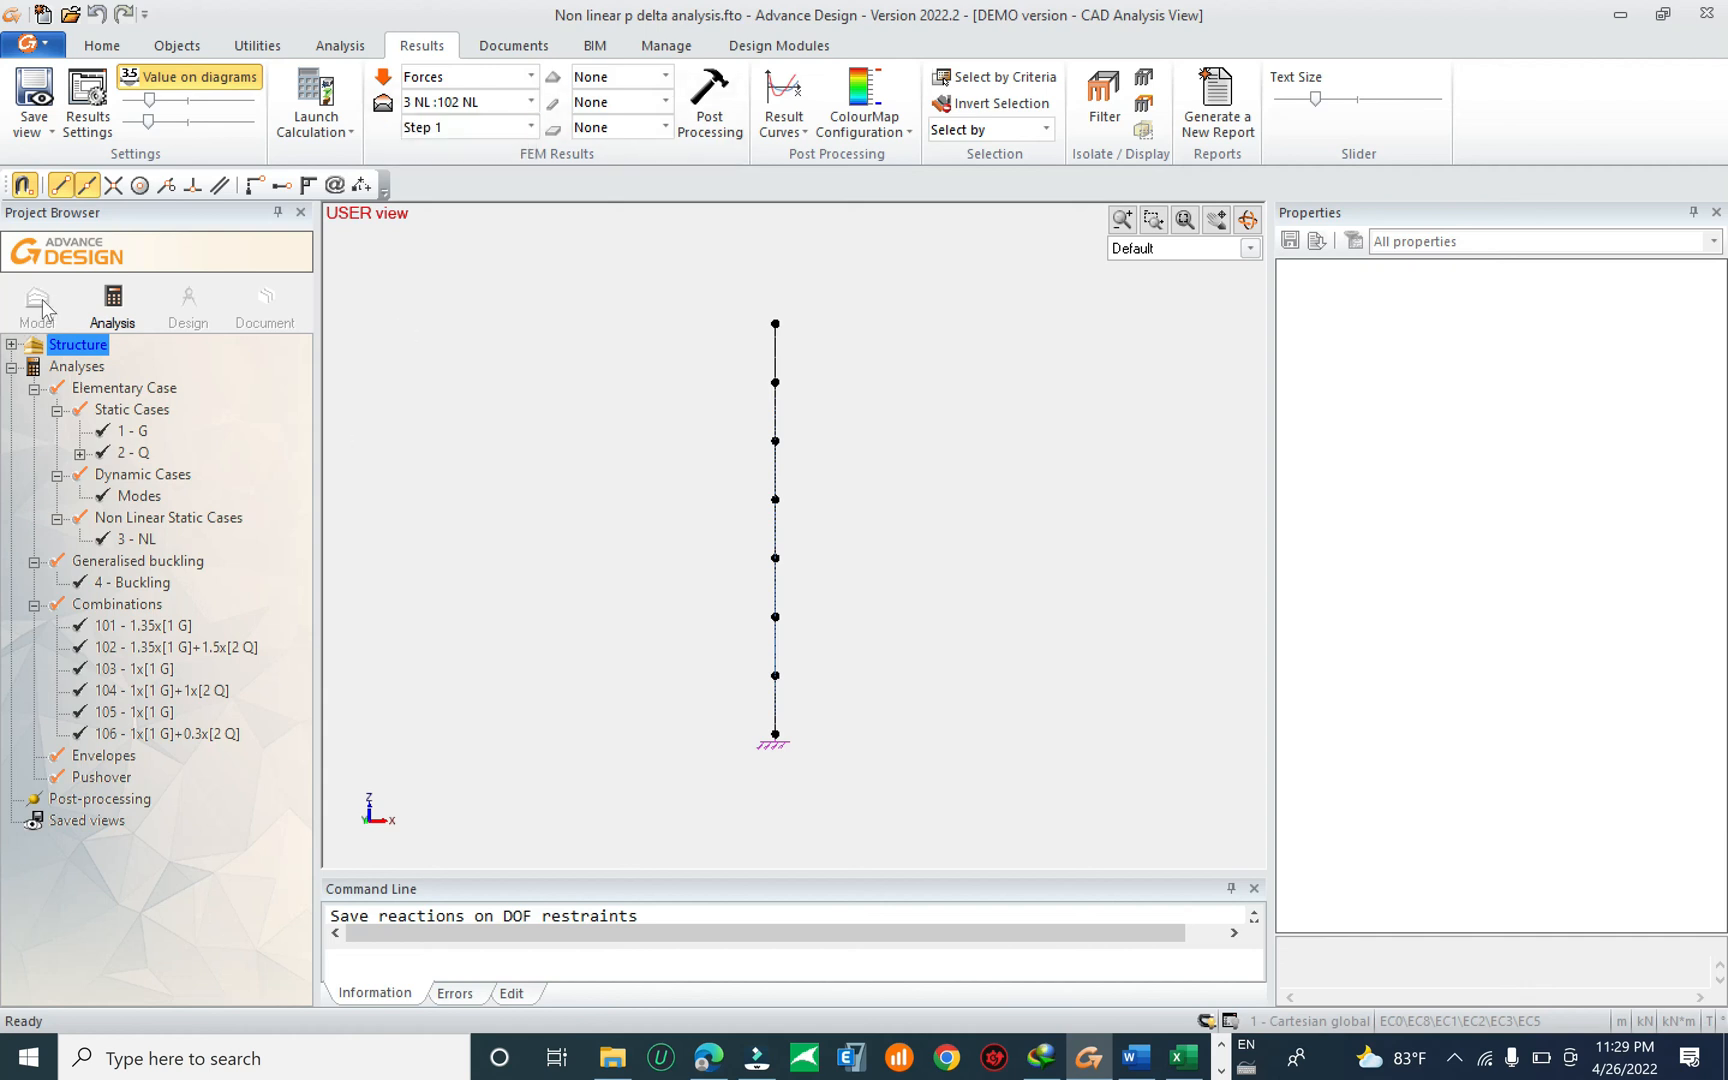
Return to the model's load combinations entry and reopen the current analysis model.
{"action": "left_click", "coordinate": [37, 300]}
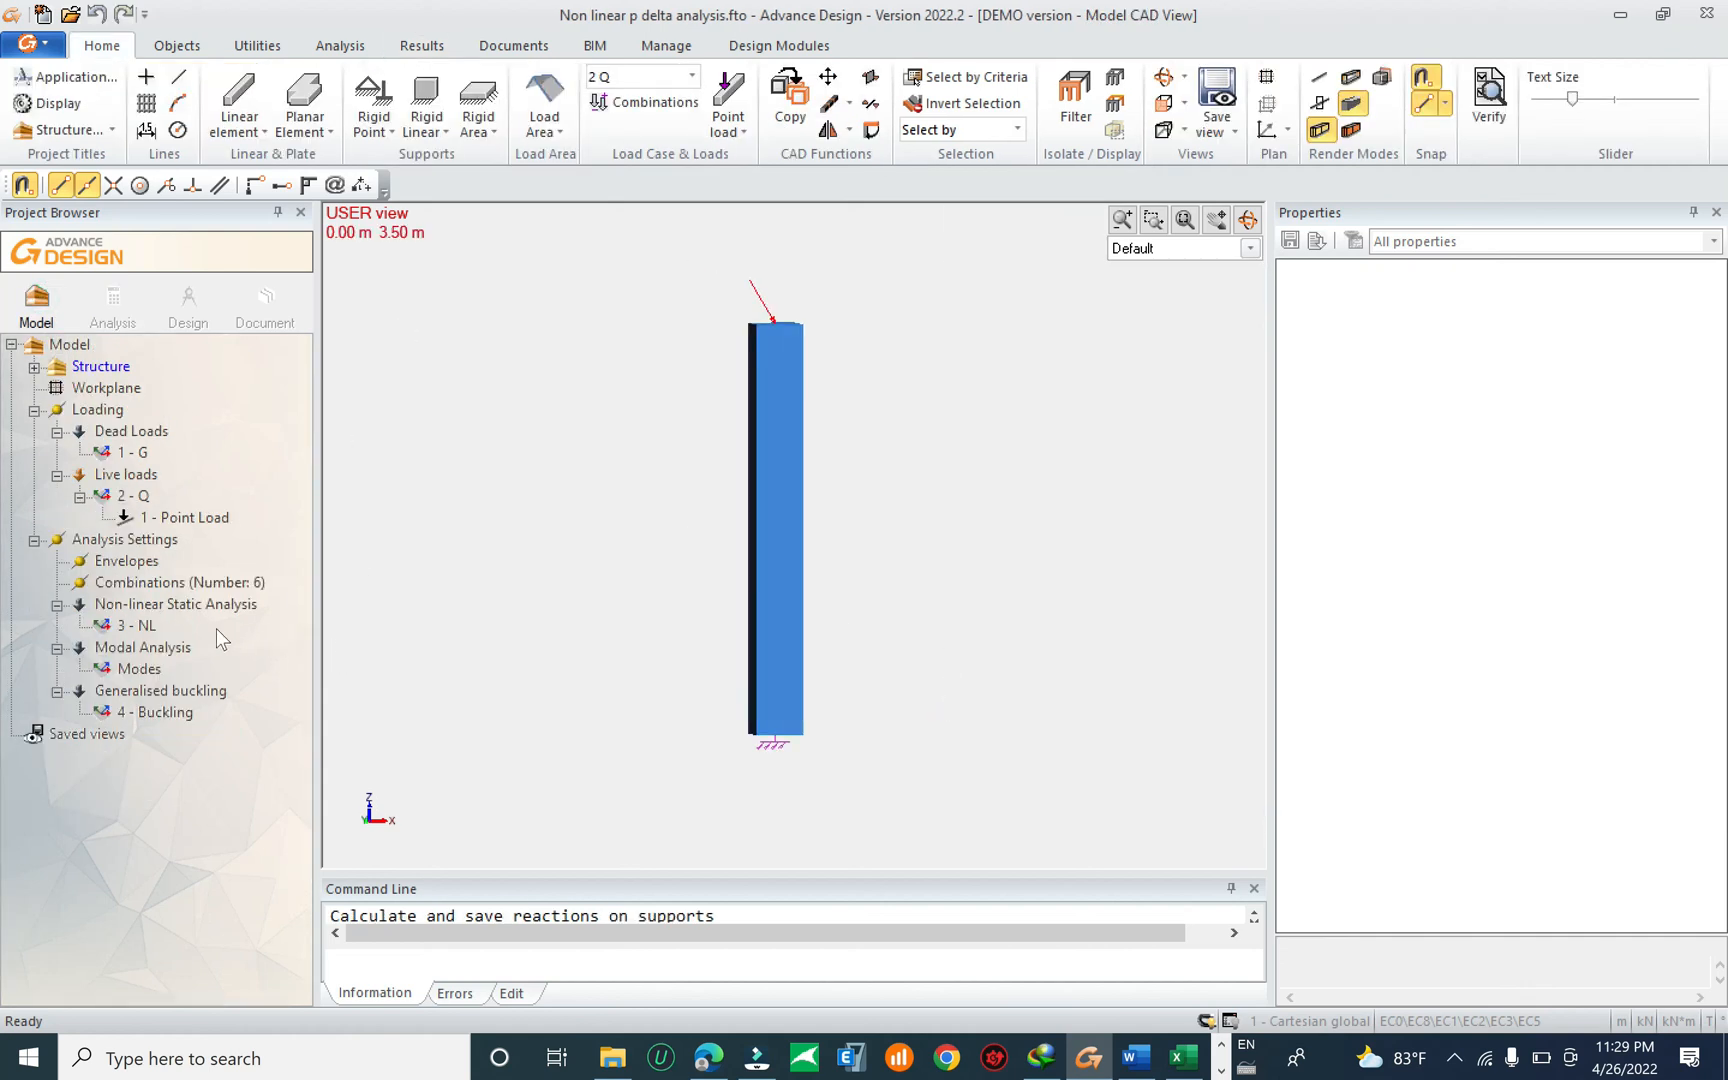
{"action": "left_click", "coordinate": [187, 584]}
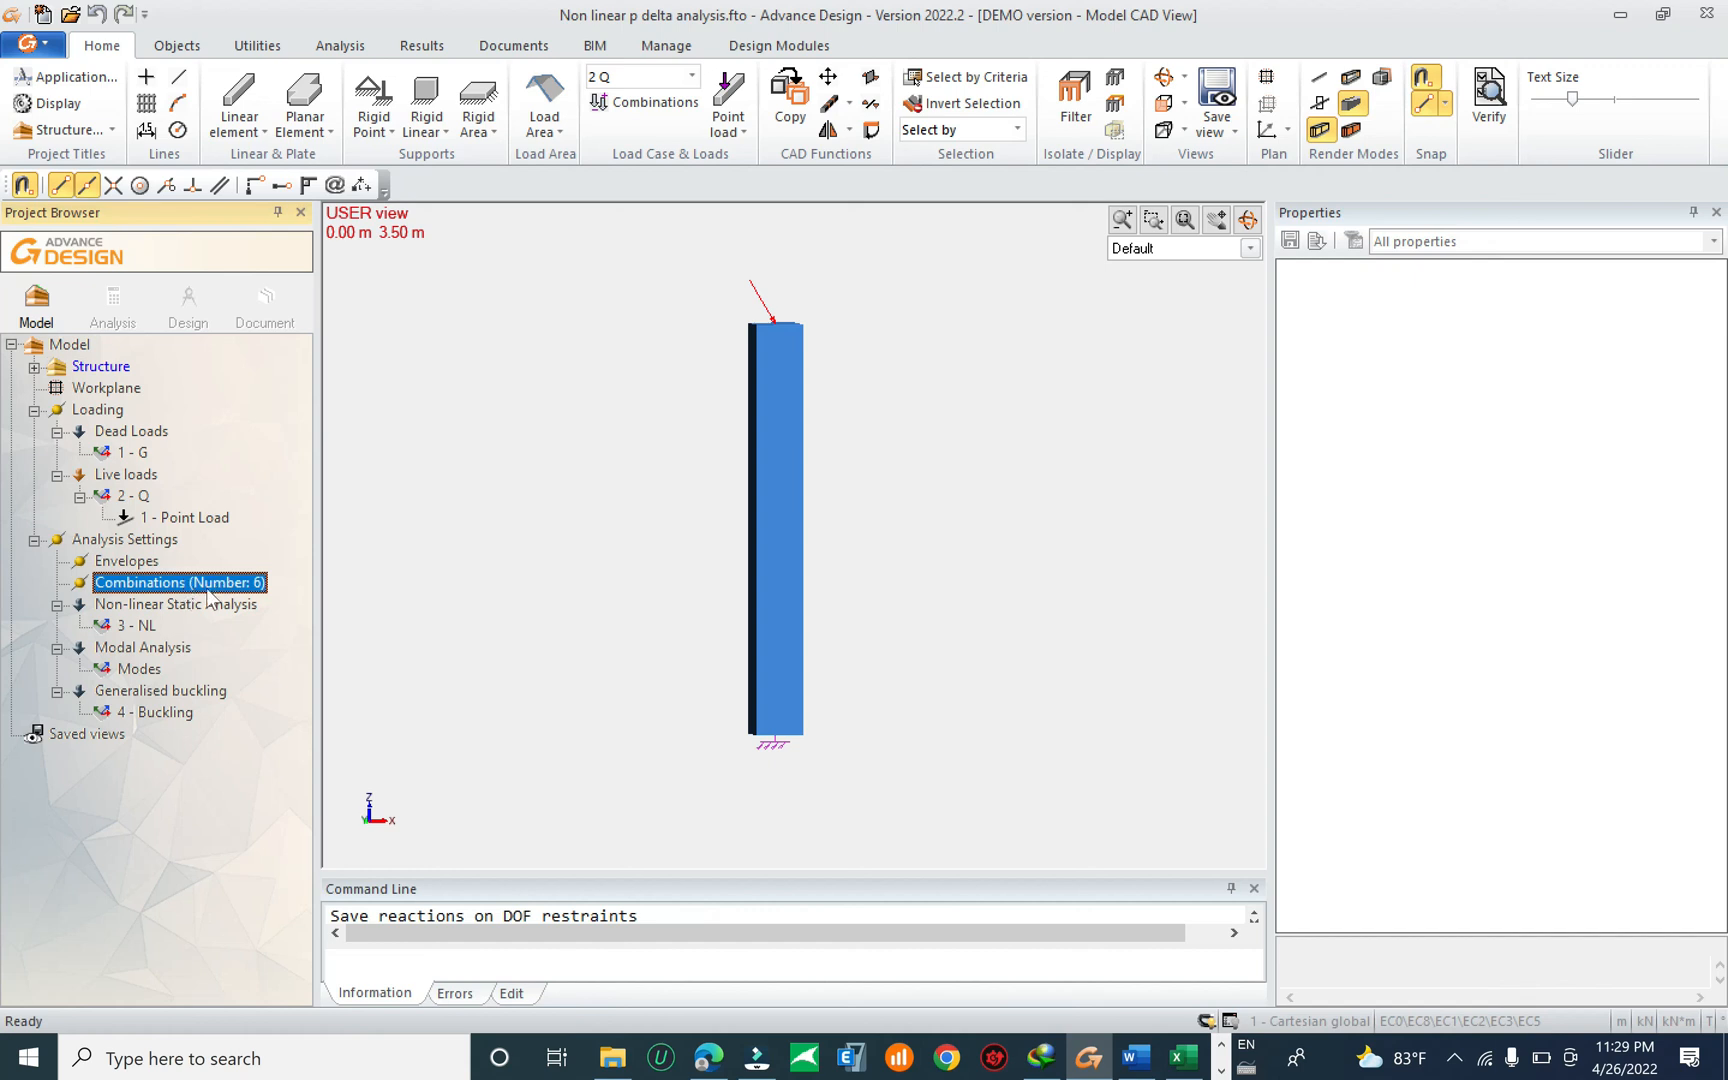
{"action": "left_click", "coordinate": [115, 292]}
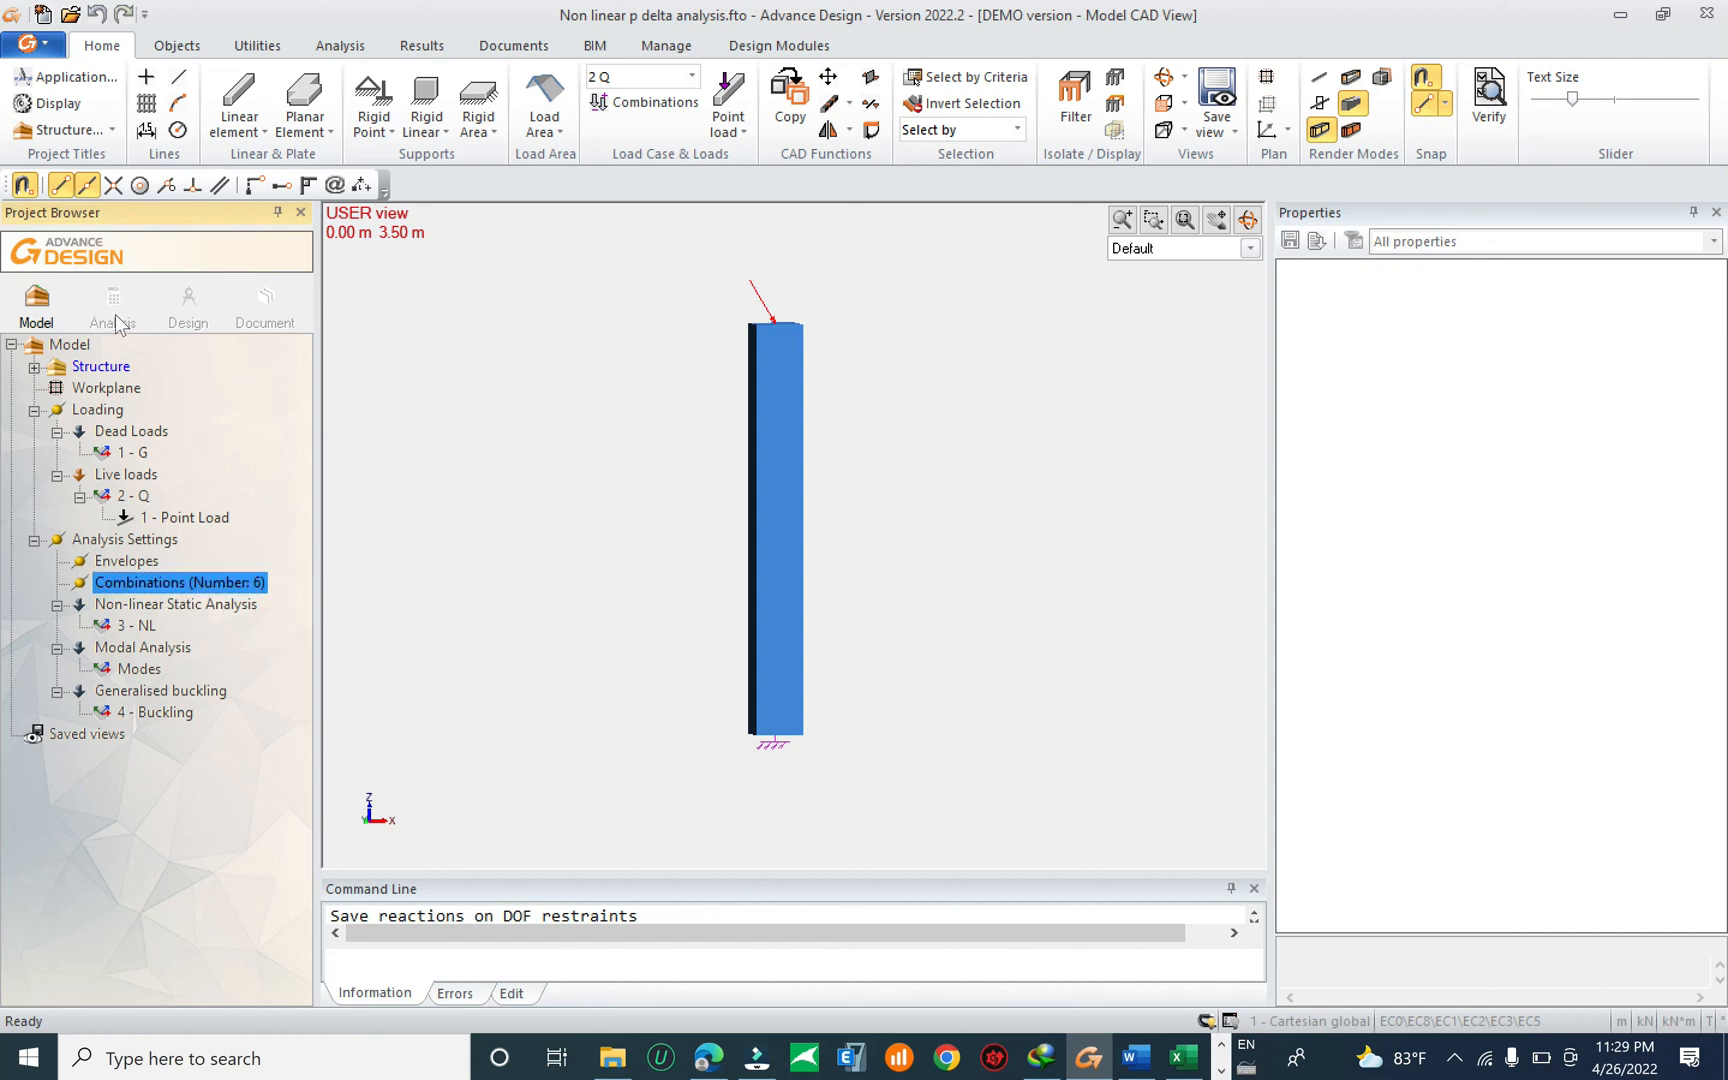
{"action": "left_click", "coordinate": [980, 676]}
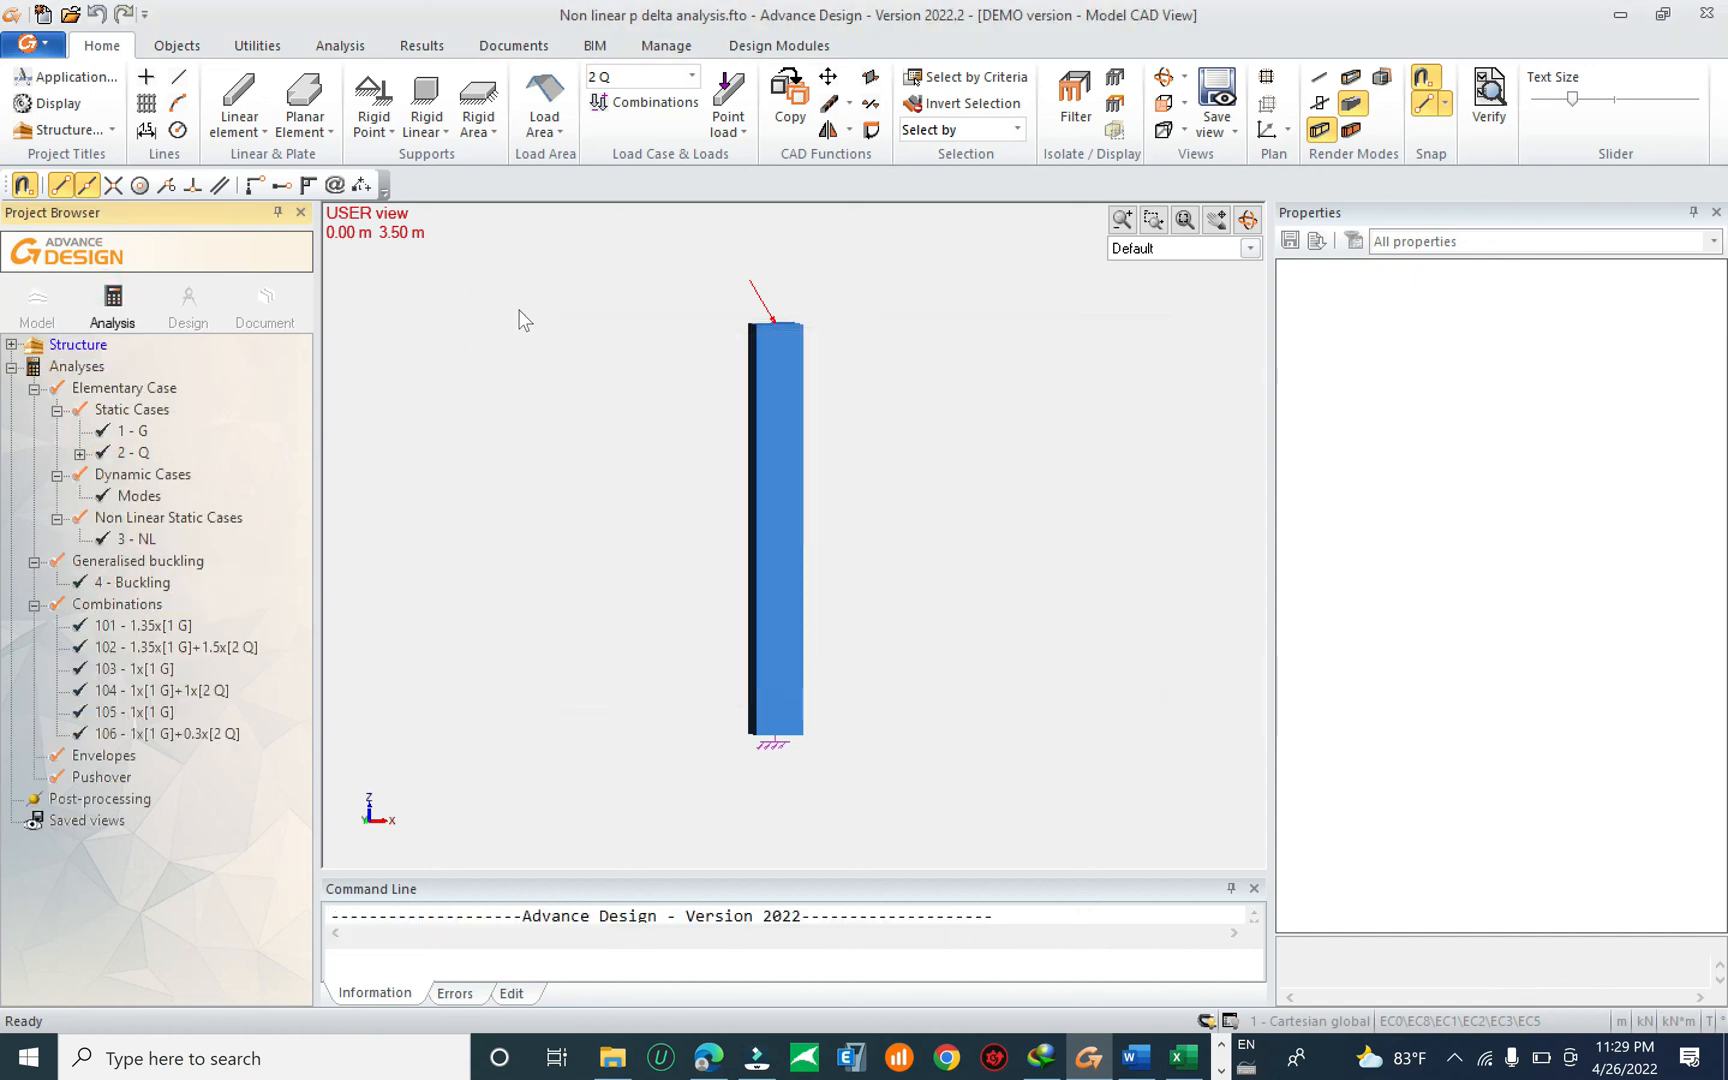
Display the column's My moment diagram for 3 NL:102 NL at the last step and examine its base value.
{"action": "left_click", "coordinate": [484, 102]}
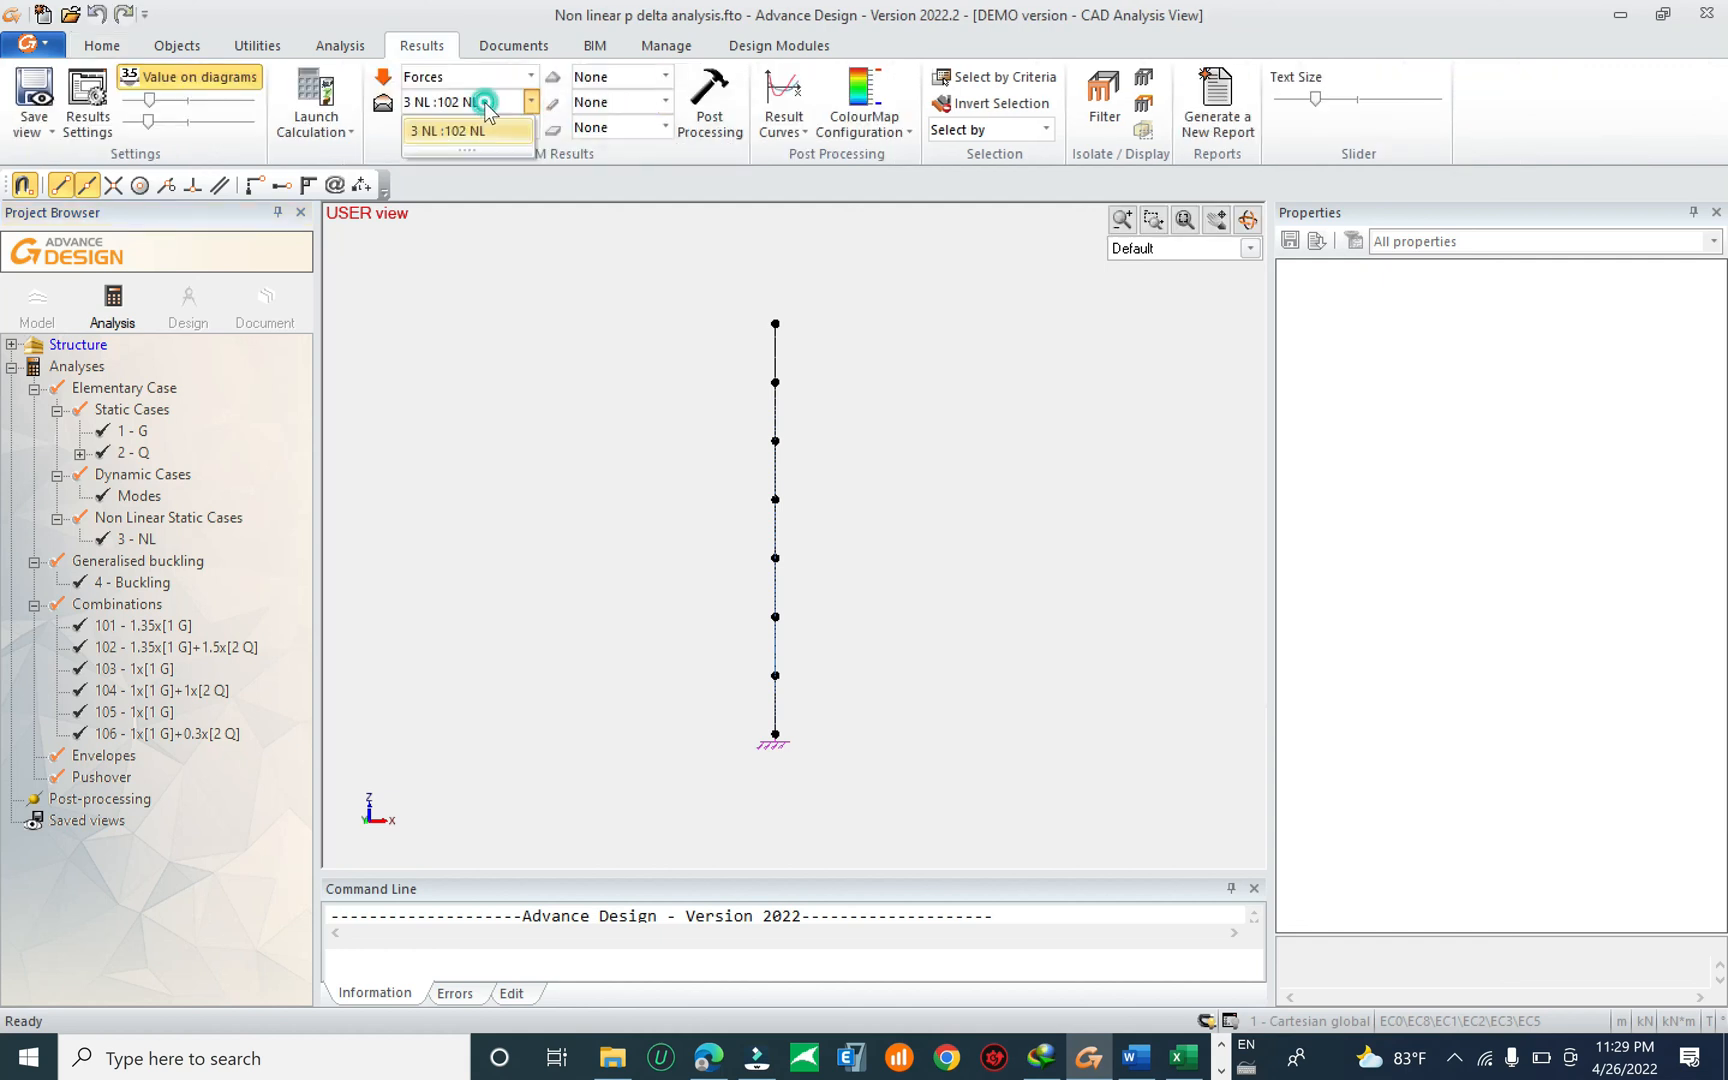
{"action": "left_click", "coordinate": [480, 131]}
{"action": "left_click", "coordinate": [483, 130]}
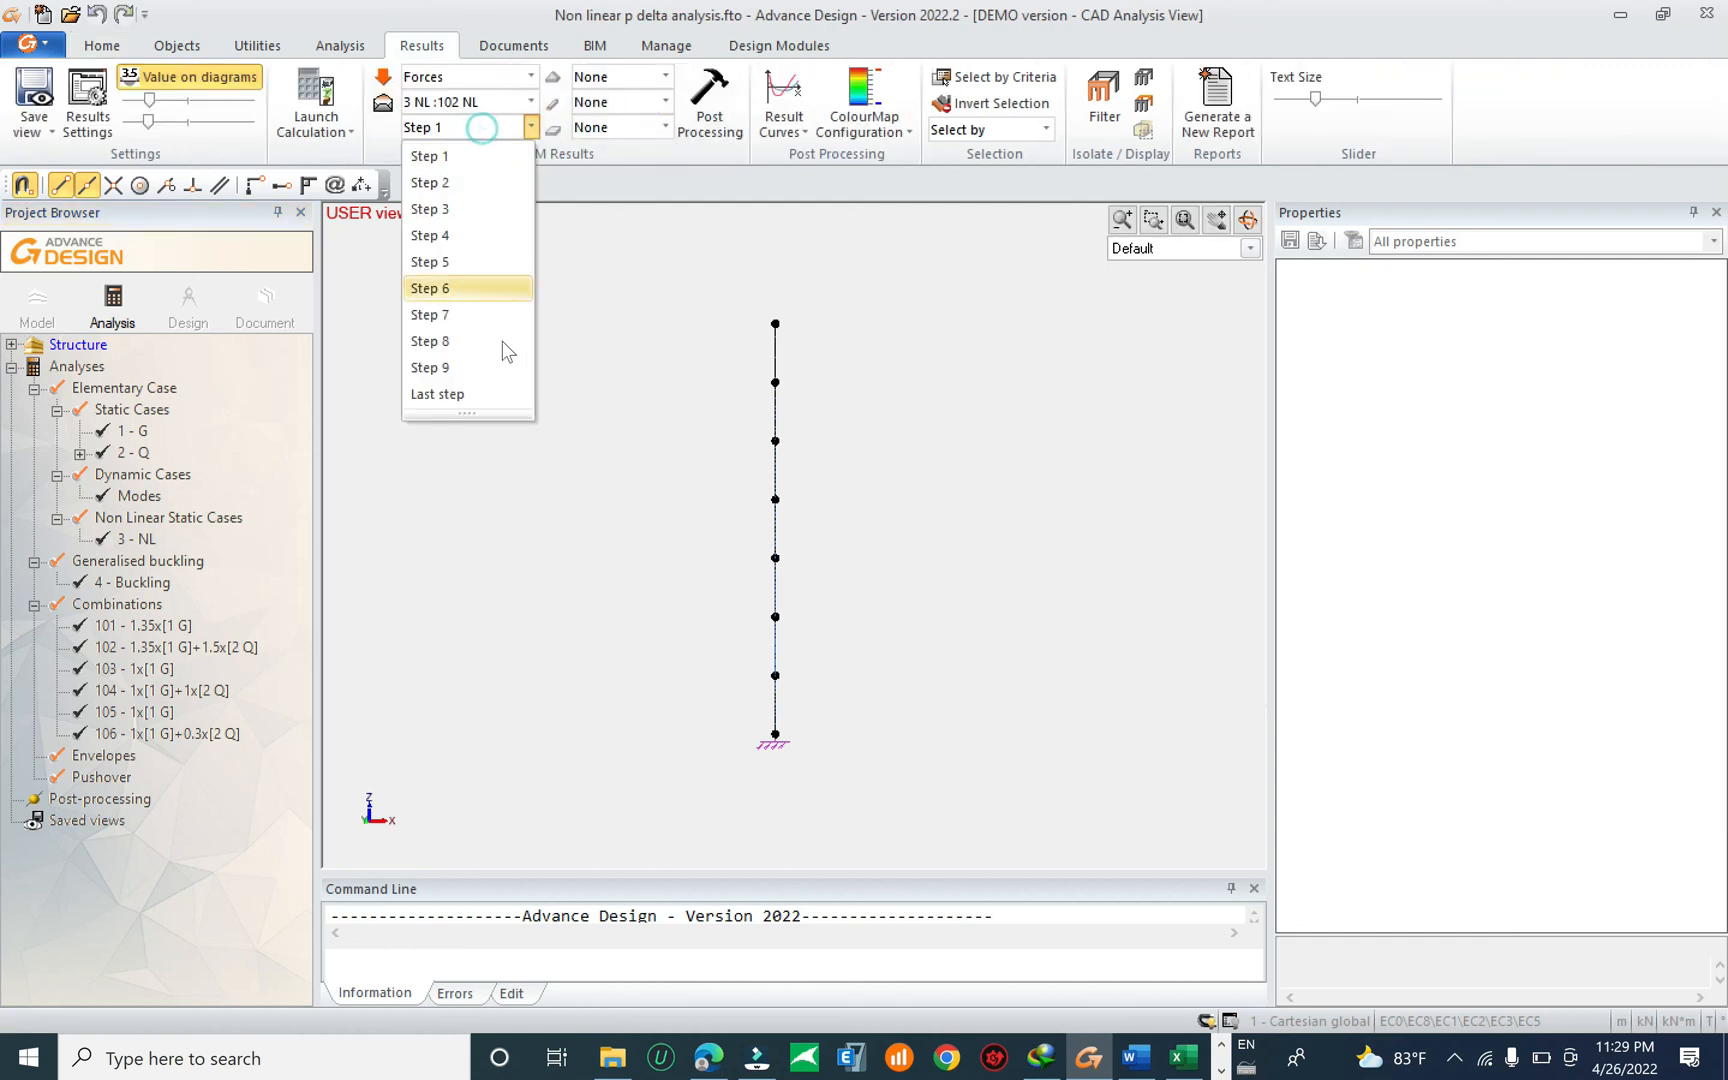
{"action": "left_click", "coordinate": [485, 398]}
{"action": "left_click", "coordinate": [665, 102]}
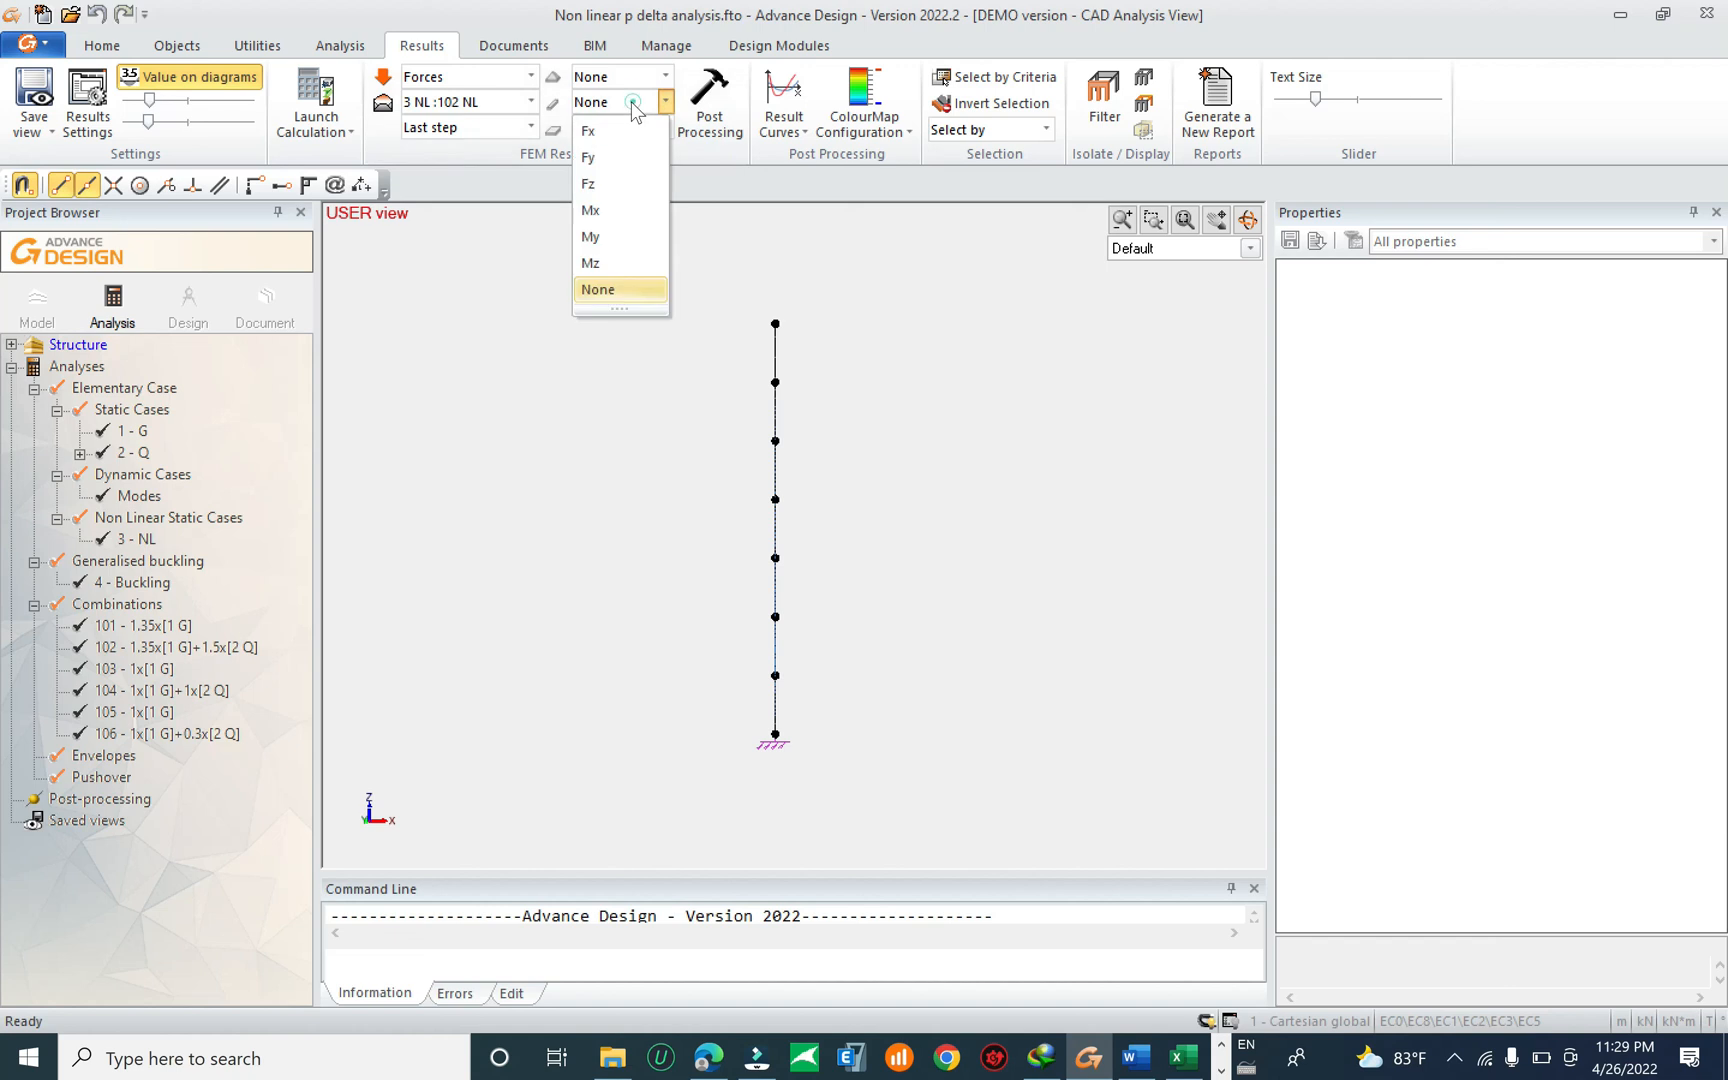
{"action": "left_click", "coordinate": [622, 262]}
{"action": "left_click", "coordinate": [665, 102]}
{"action": "left_click", "coordinate": [608, 233]}
{"action": "left_click", "coordinate": [728, 103]}
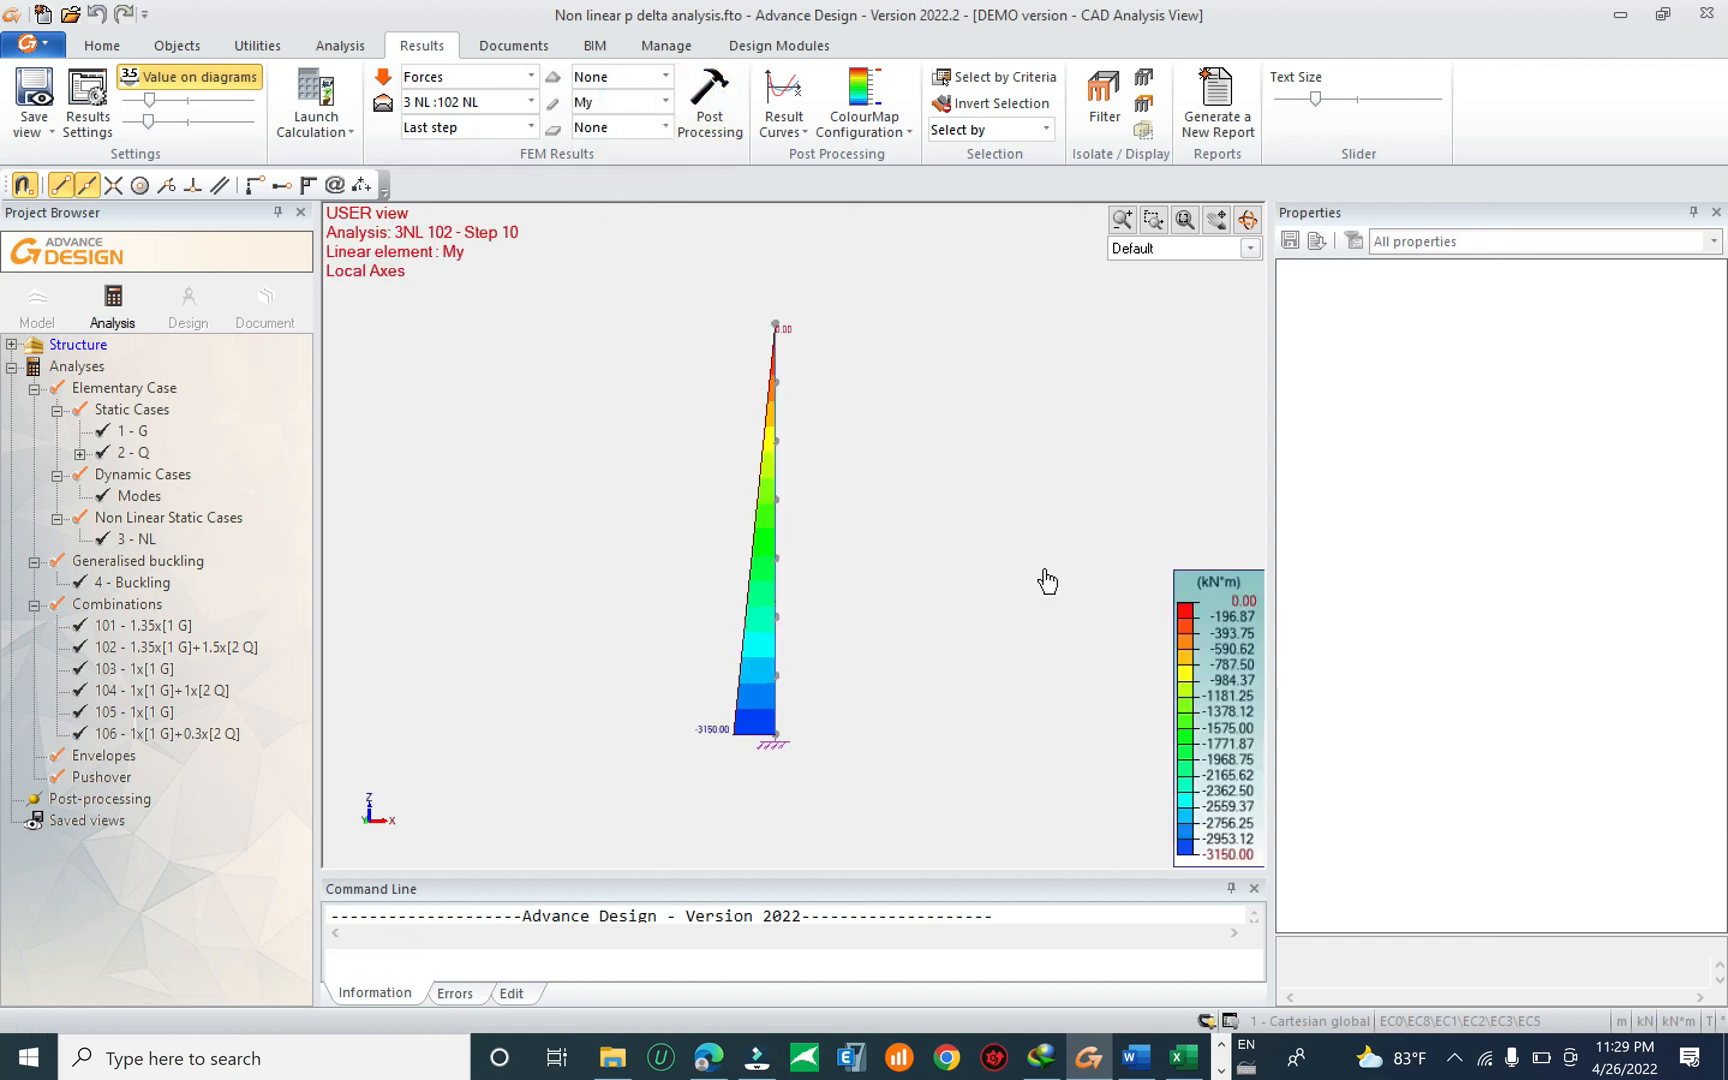
{"action": "middle_click_drag", "start_coordinate": [1076, 765], "coordinate": [1048, 779]}
{"action": "scroll", "coordinate": [1019, 775], "scroll_direction": "up", "scroll_amount": 4}
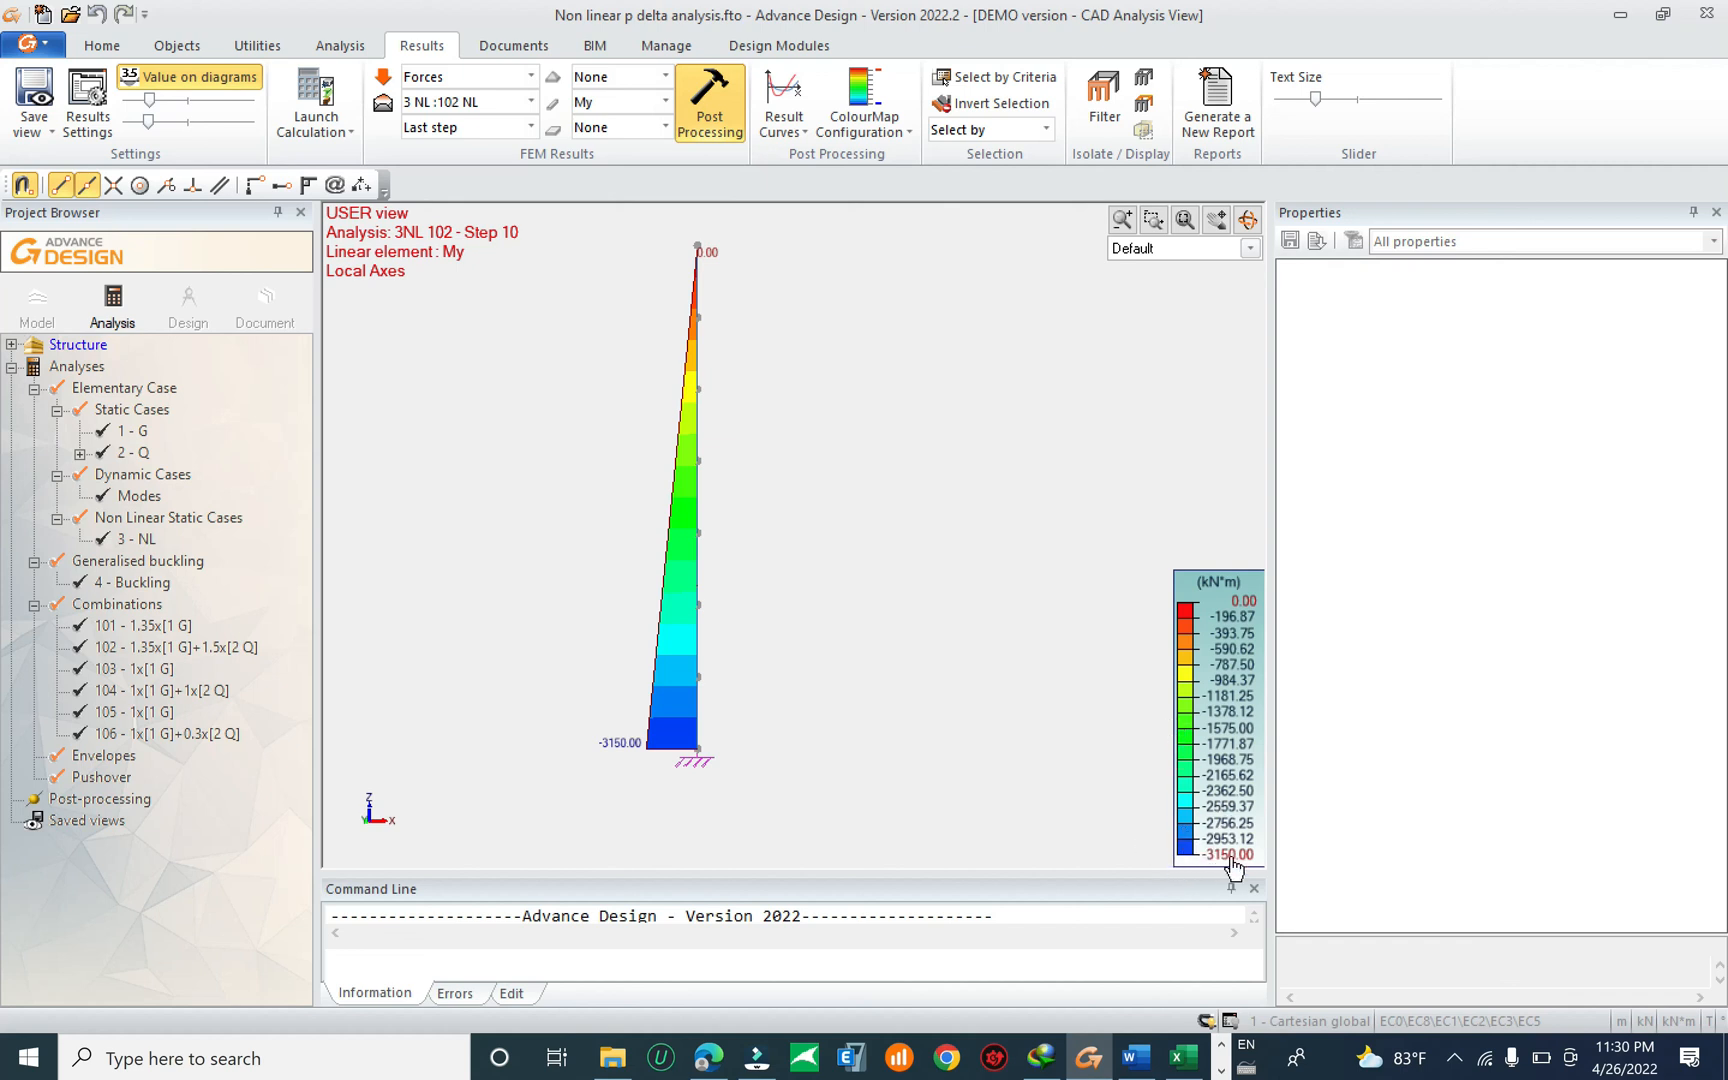
{"action": "middle_click_drag", "start_coordinate": [801, 683], "coordinate": [831, 737]}
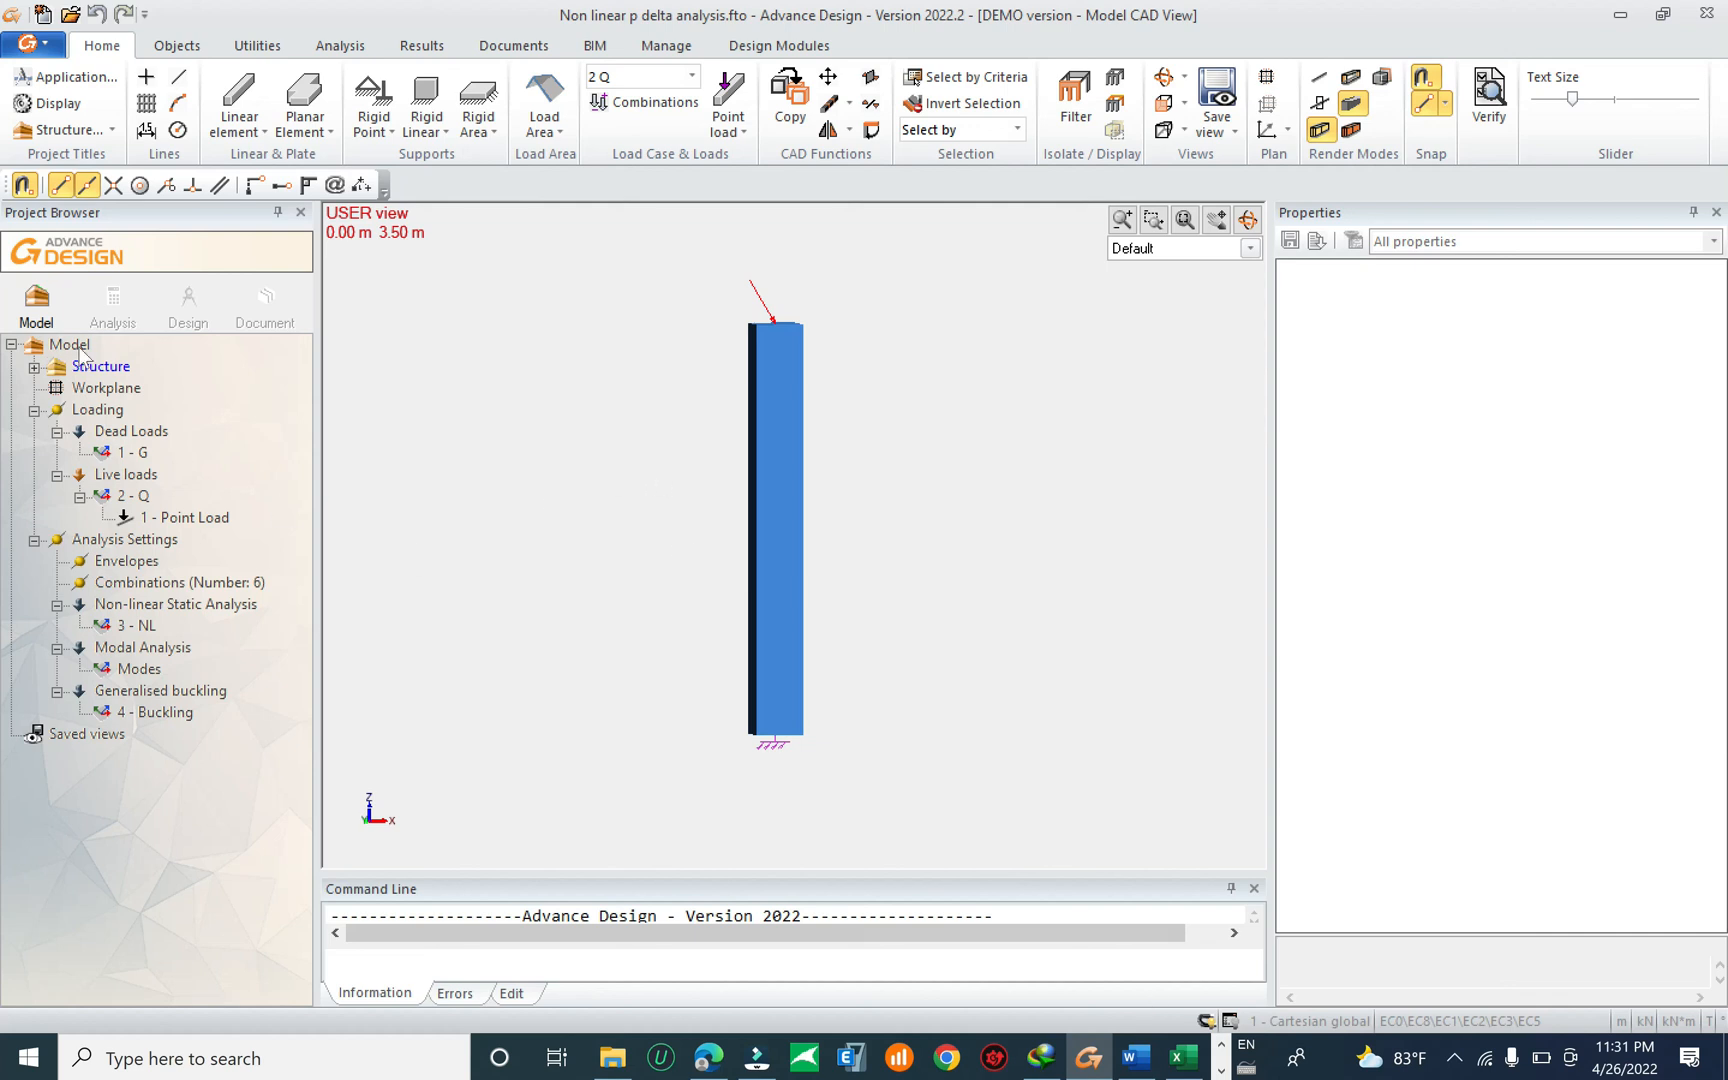
Inspect the properties of the Modes and 3 - NL analysis cases in the model.
{"action": "left_click", "coordinate": [723, 300]}
{"action": "left_click", "coordinate": [858, 510]}
{"action": "left_click", "coordinate": [139, 668]}
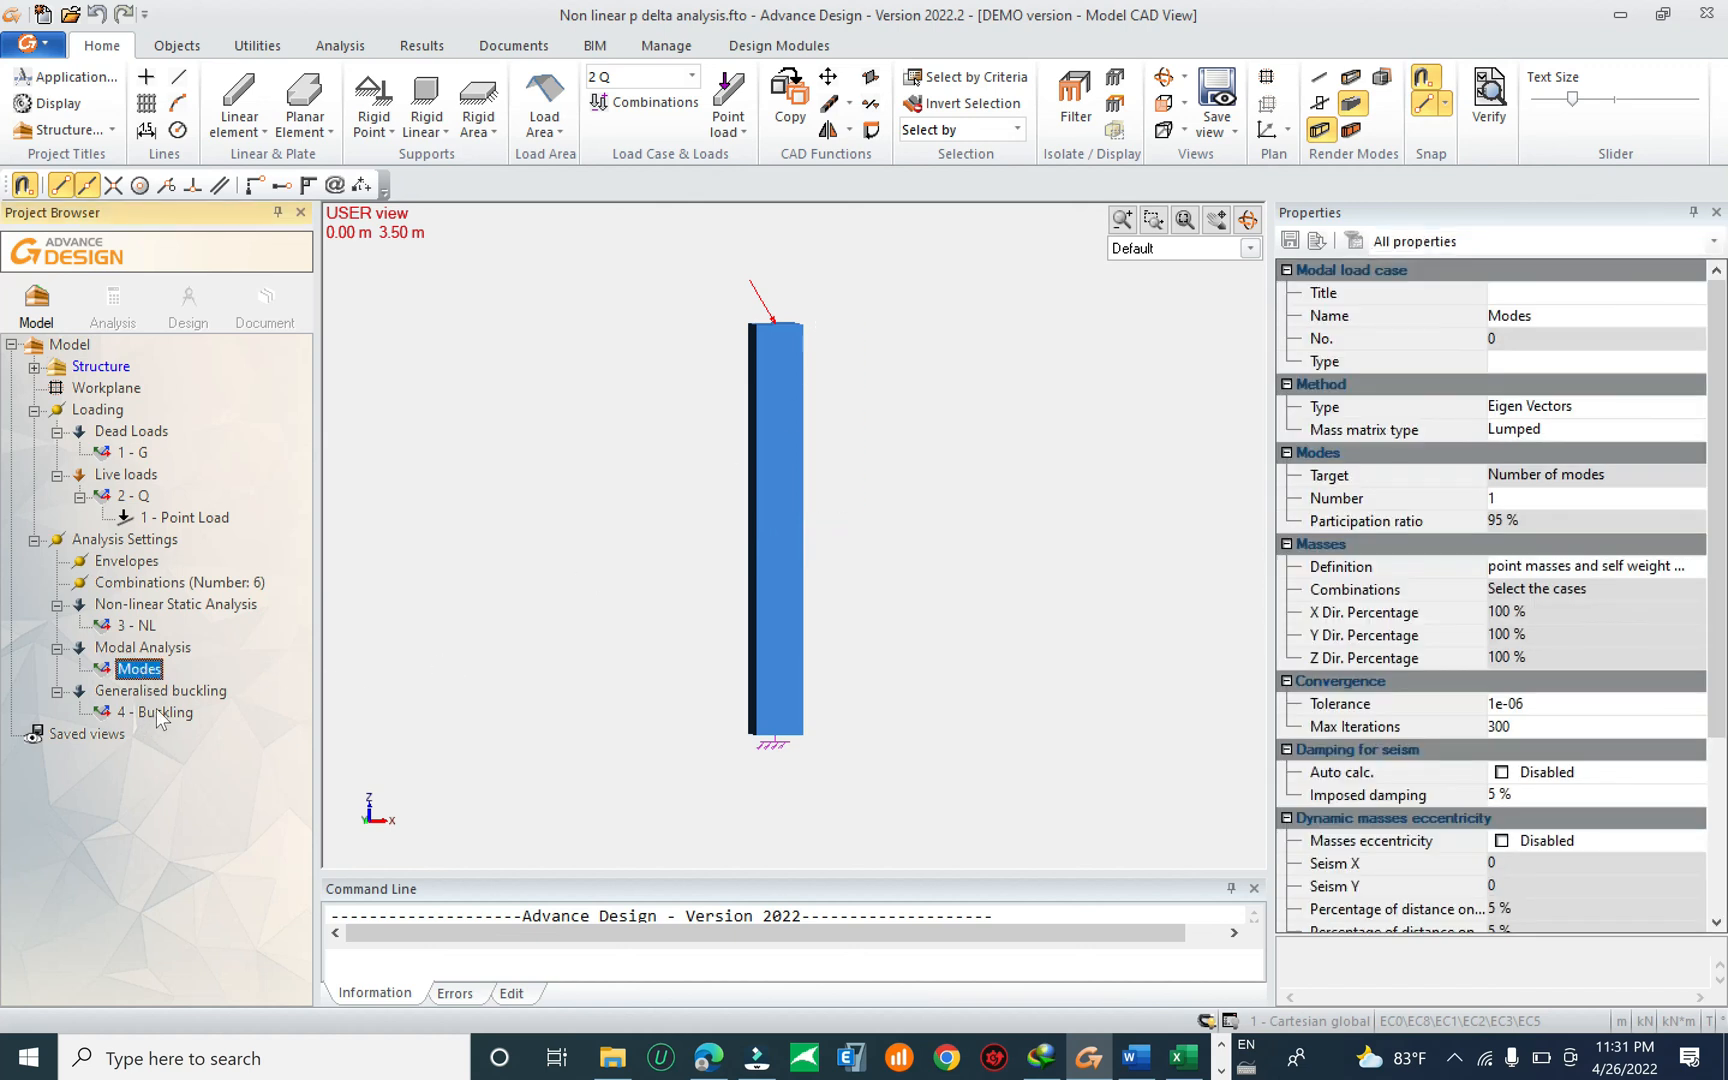
{"action": "left_click", "coordinate": [140, 626]}
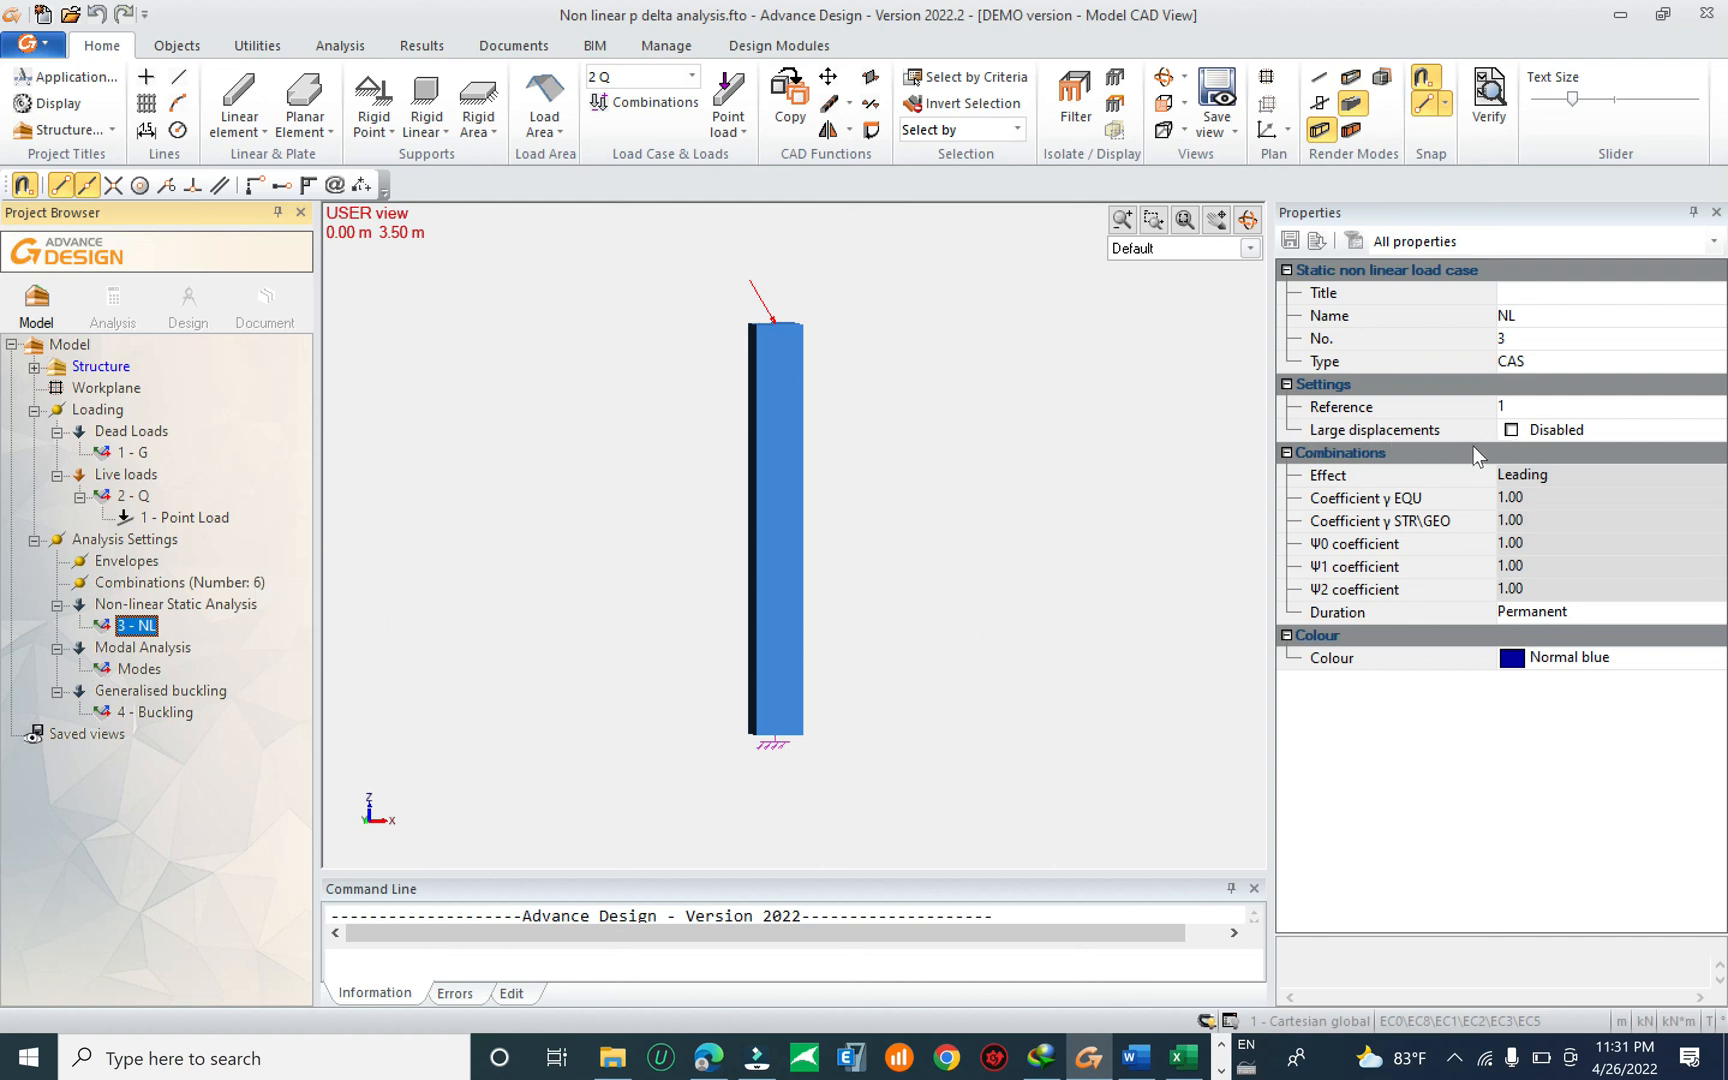
Reopen the current analysis model and plot the column's My forces for 3 NL:102 NL at the last step.
{"action": "left_click", "coordinate": [114, 302]}
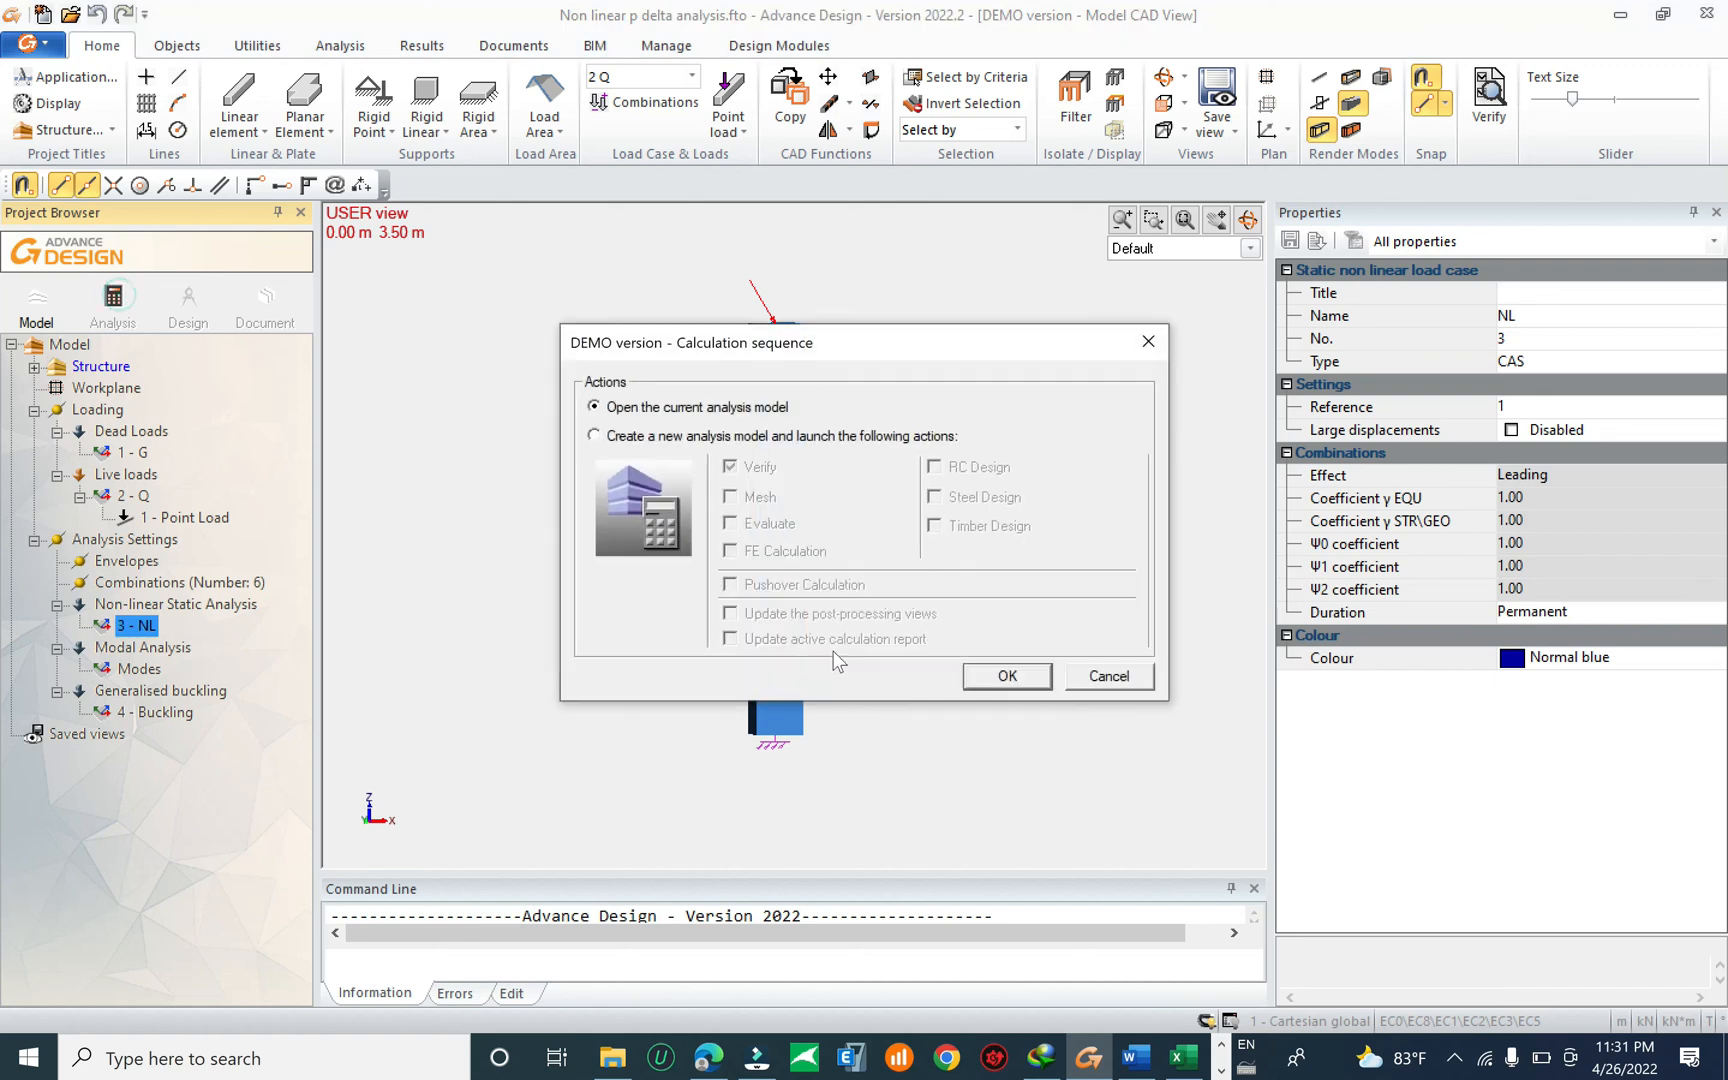
{"action": "left_click", "coordinate": [1003, 677]}
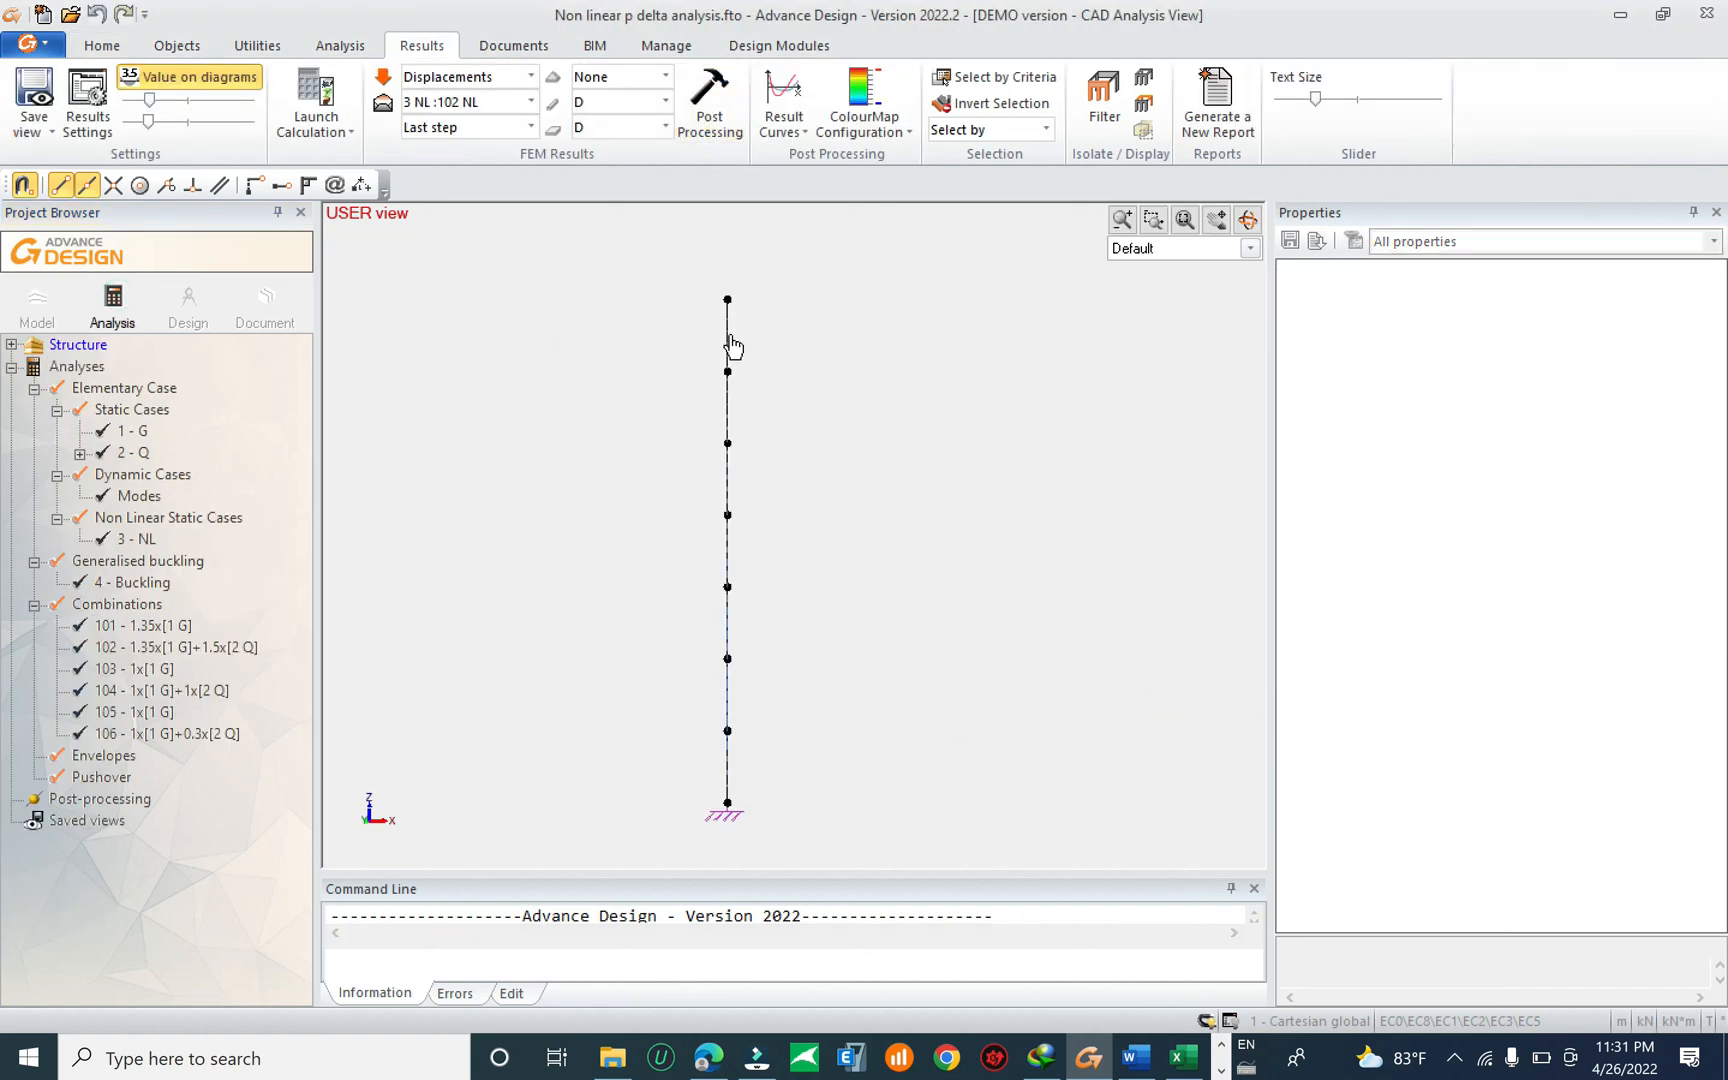
{"action": "left_click", "coordinate": [665, 101]}
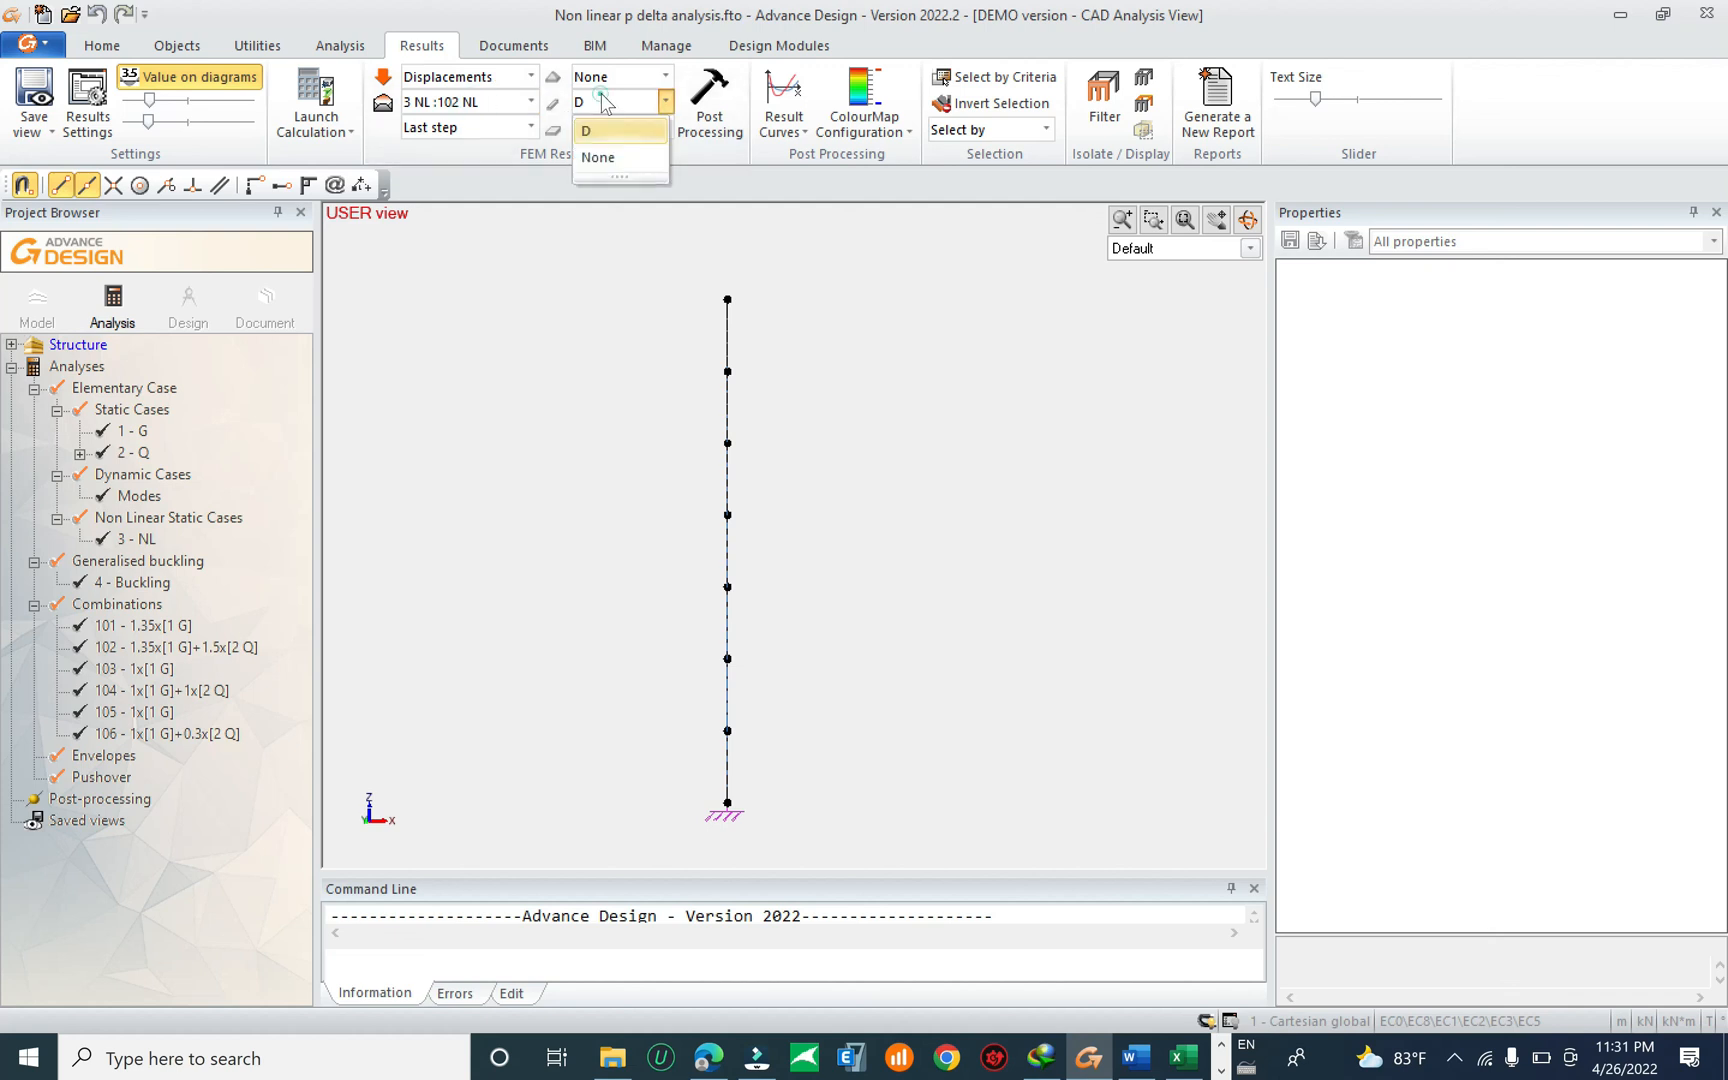
{"action": "left_click", "coordinate": [497, 80]}
{"action": "left_click", "coordinate": [480, 127]}
{"action": "left_click", "coordinate": [665, 101]}
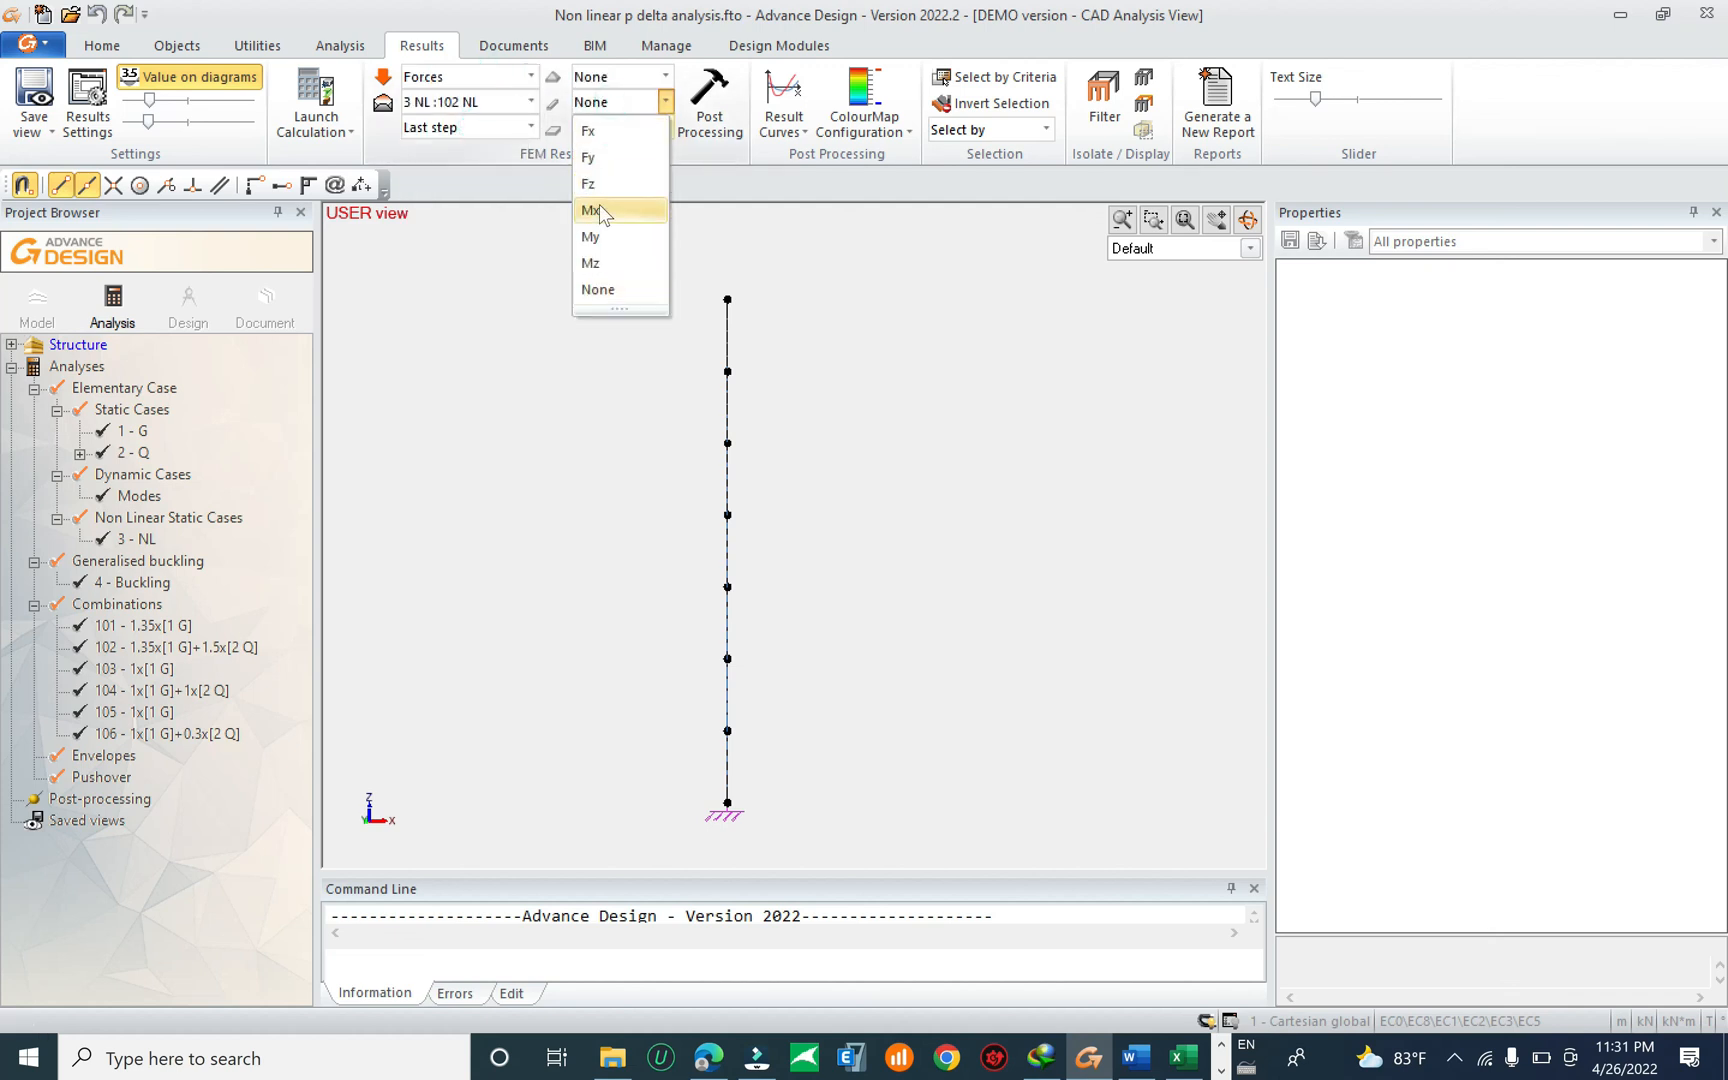
{"action": "left_click", "coordinate": [590, 236]}
{"action": "left_click", "coordinate": [708, 112]}
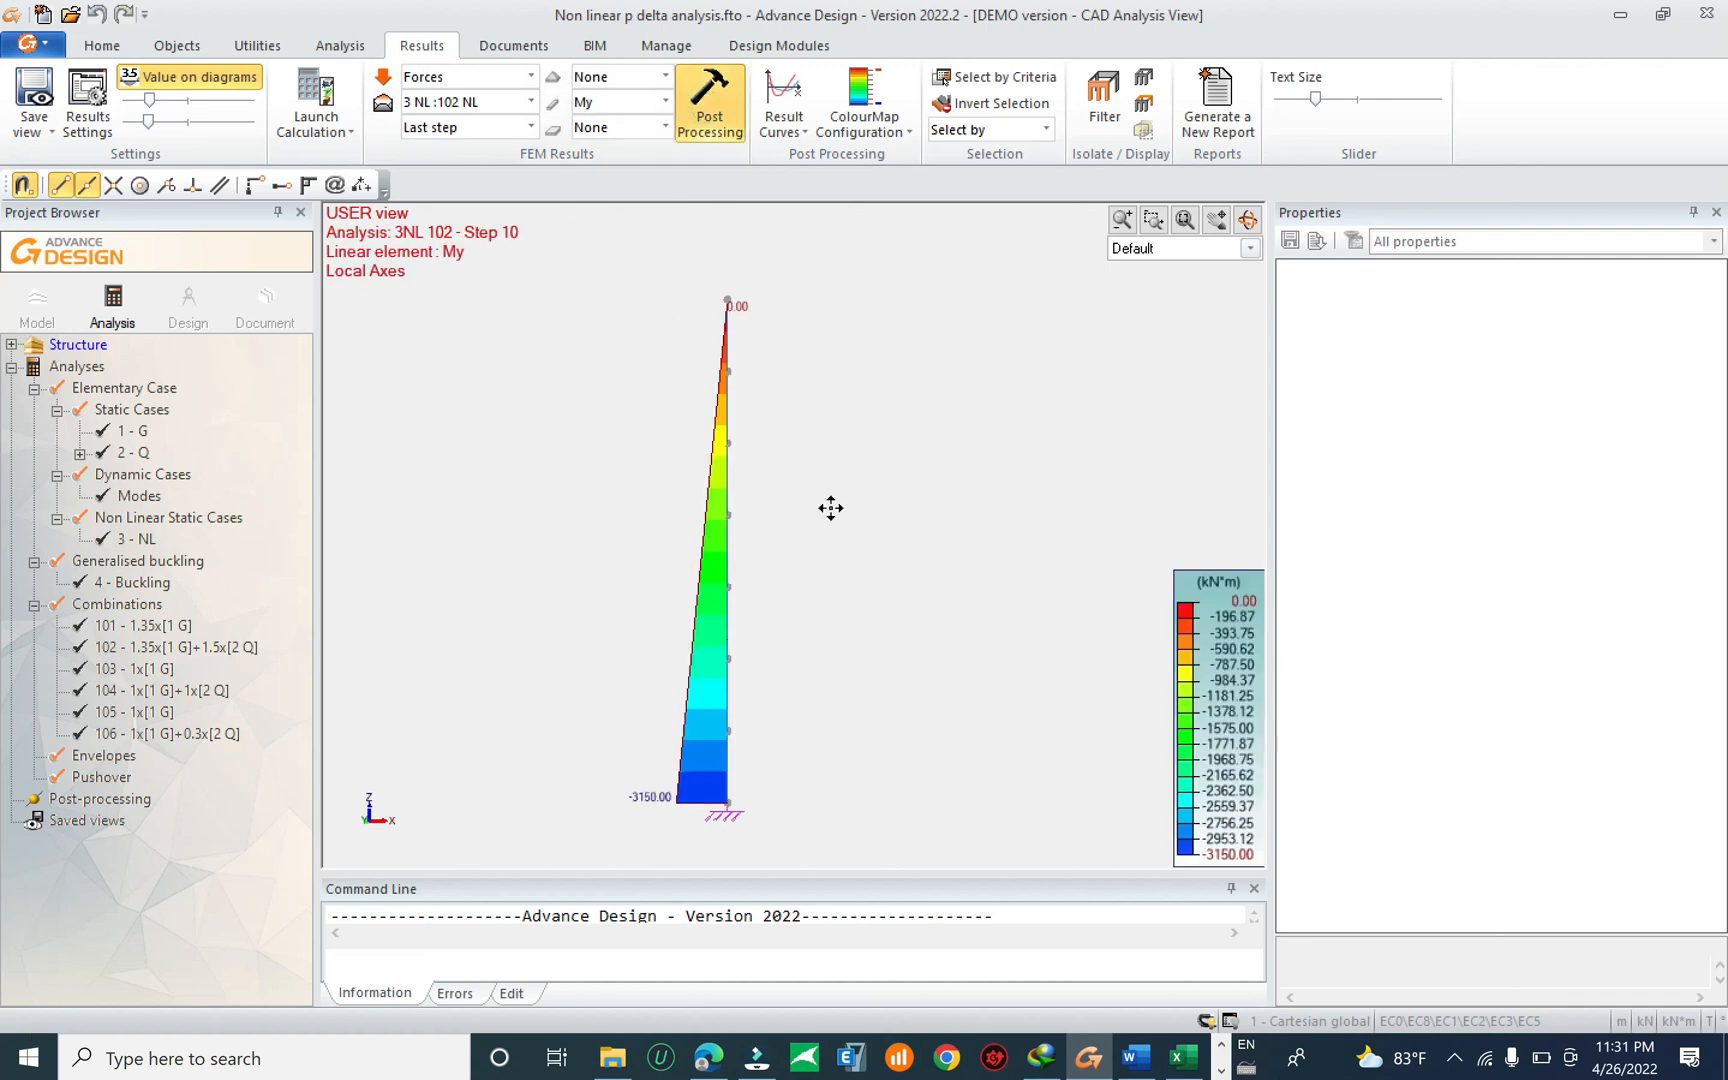
{"action": "middle_click_drag", "start_coordinate": [831, 508], "coordinate": [1074, 456]}
Capture a full-screen snip of the column's My diagram with Snipping Tool, review it, and return to Advance Design.
{"action": "left_click", "coordinate": [322, 1058]}
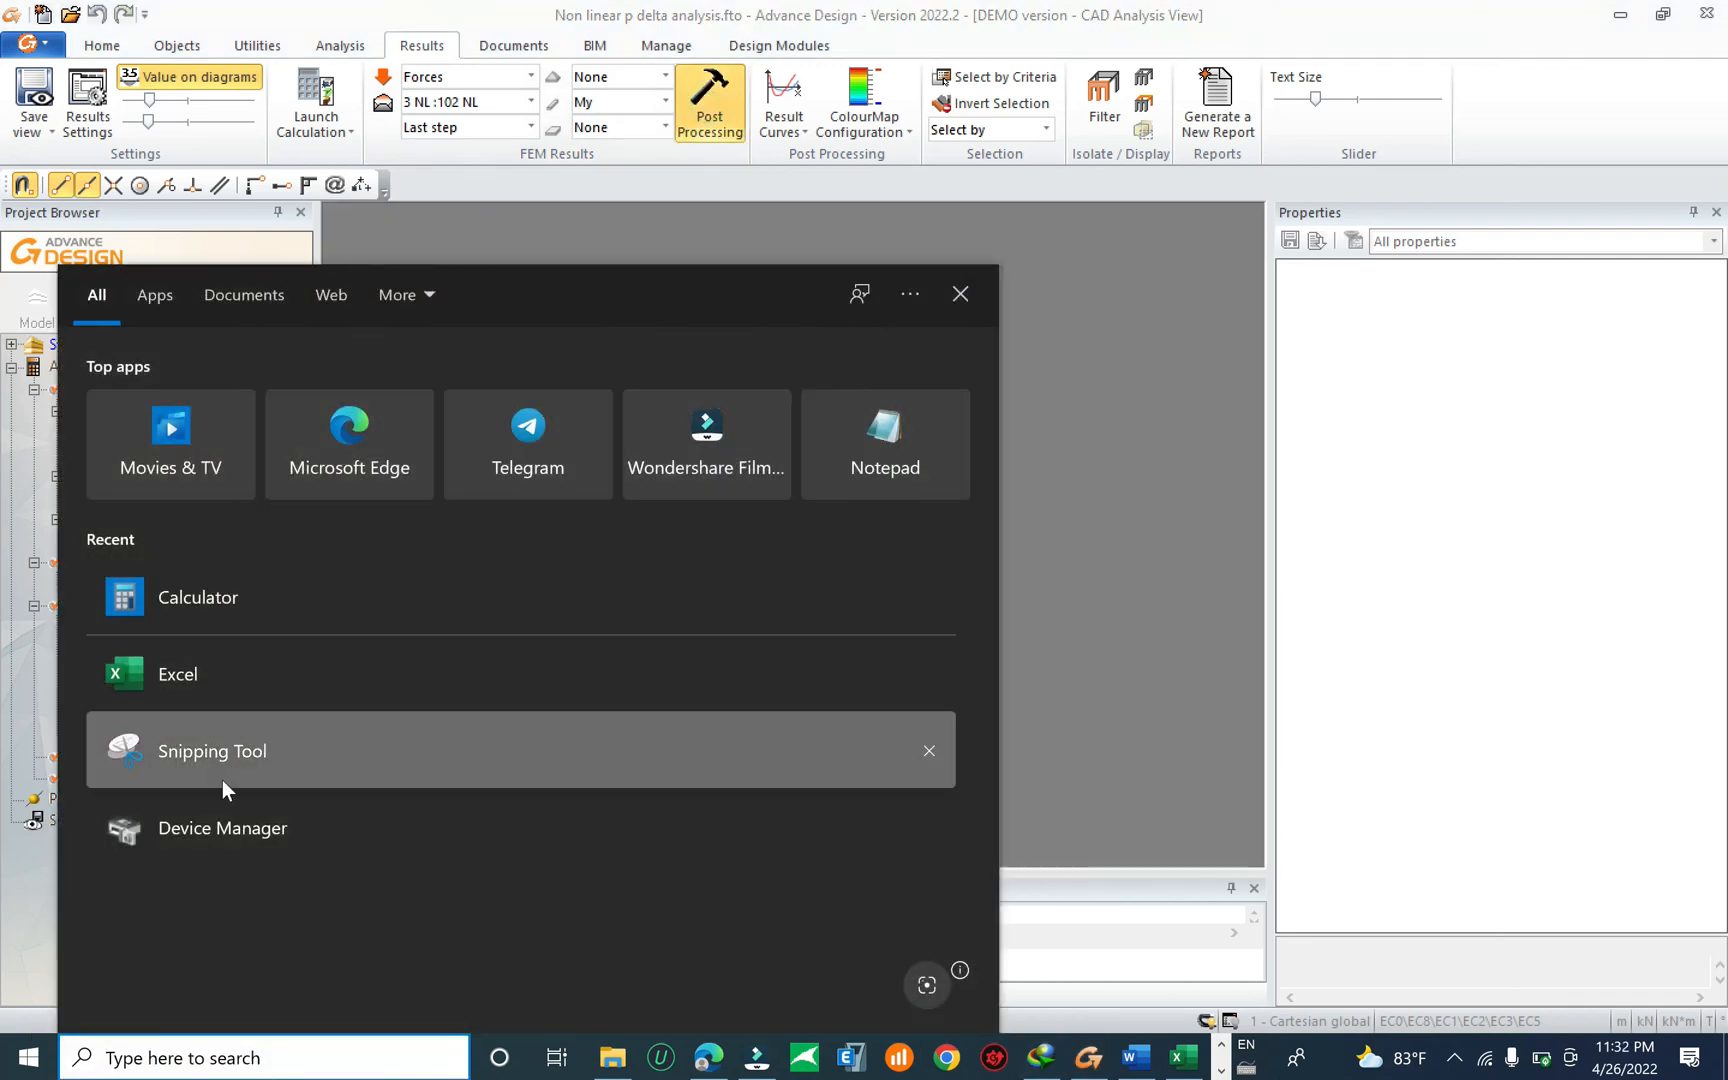
{"action": "left_click", "coordinate": [221, 752]}
{"action": "left_click", "coordinate": [1166, 620]}
{"action": "left_click", "coordinate": [1257, 615]}
{"action": "left_click", "coordinate": [1240, 694]}
{"action": "left_click", "coordinate": [1147, 717]}
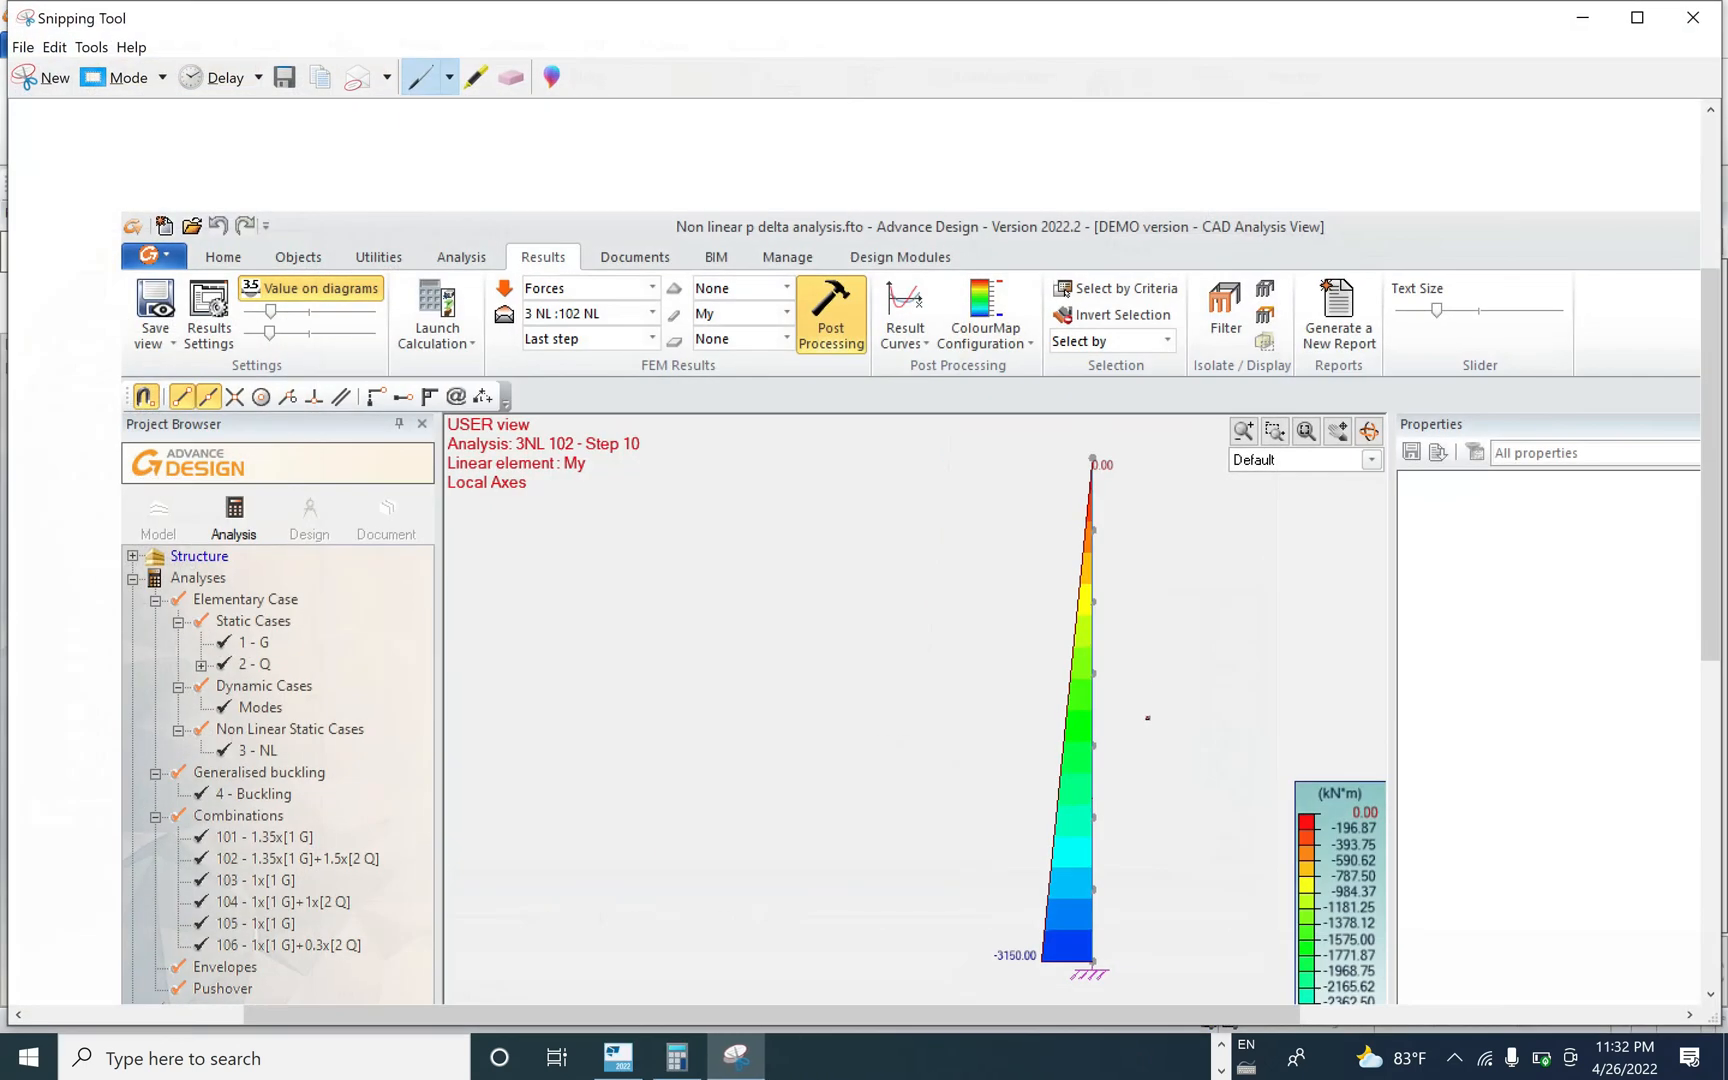
{"action": "scroll", "coordinate": [1395, 822], "scroll_direction": "down", "scroll_amount": 3}
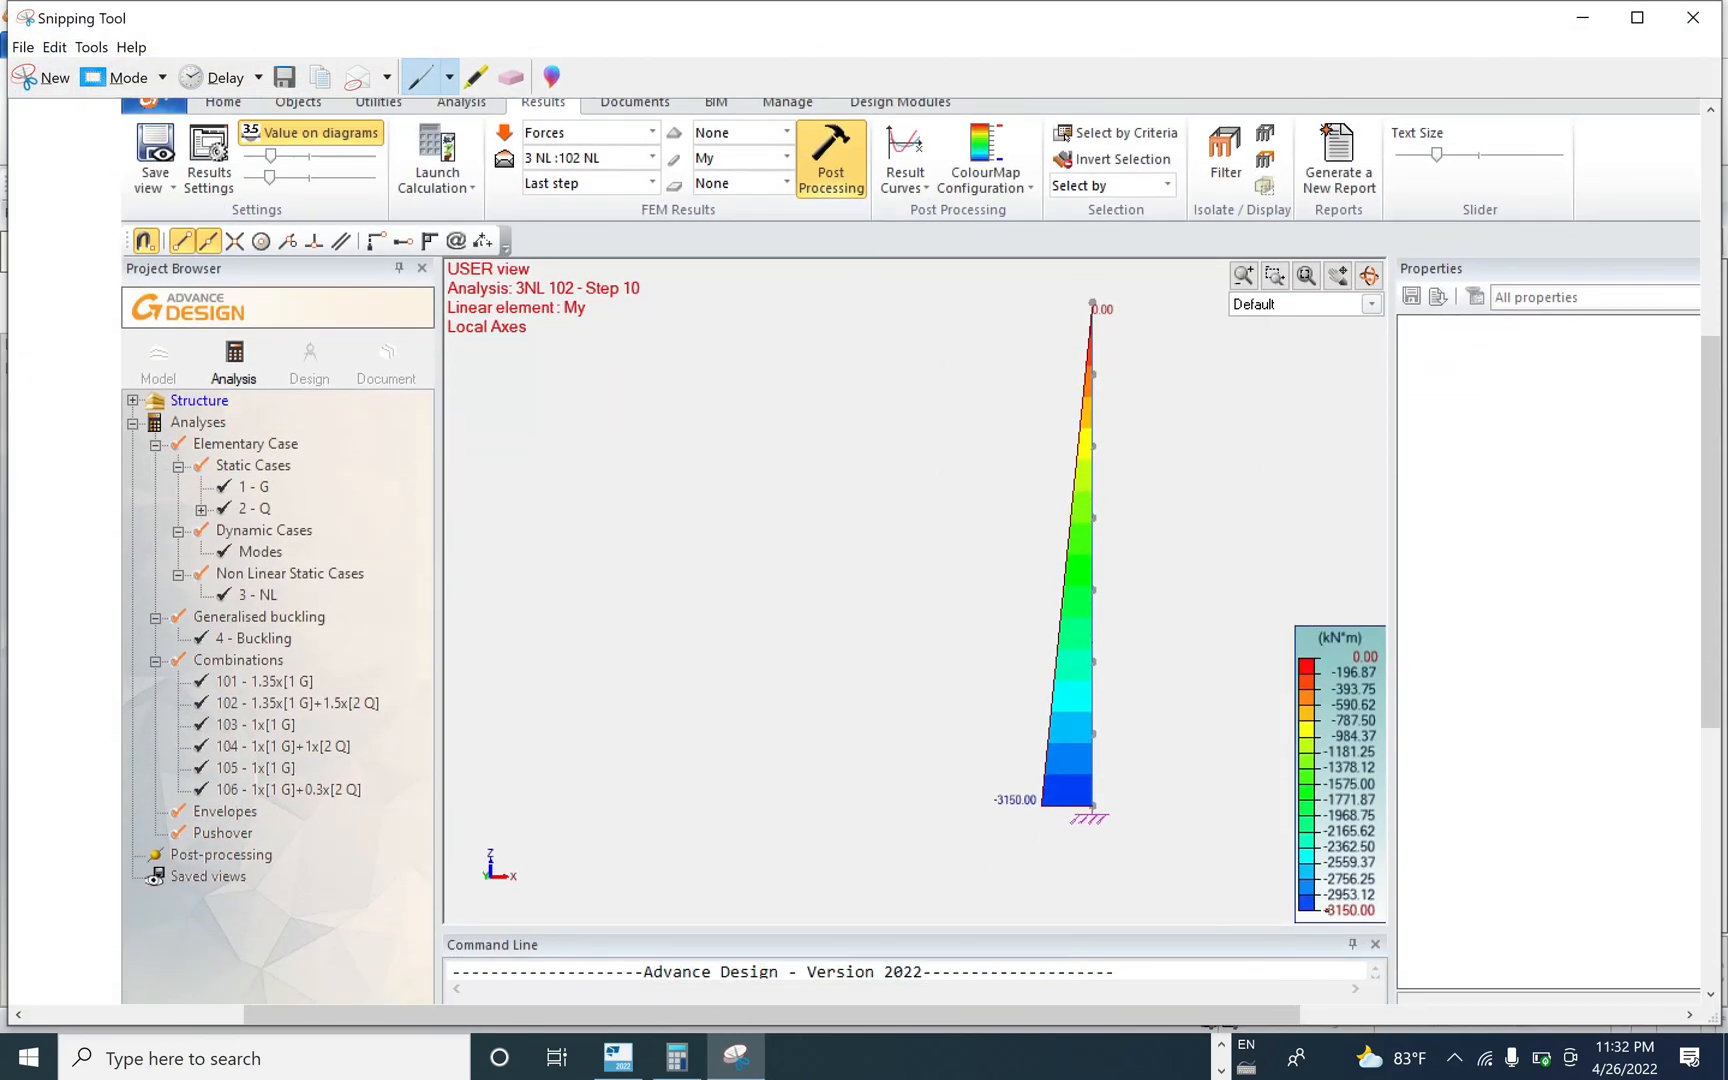
{"action": "left_click", "coordinate": [1582, 18]}
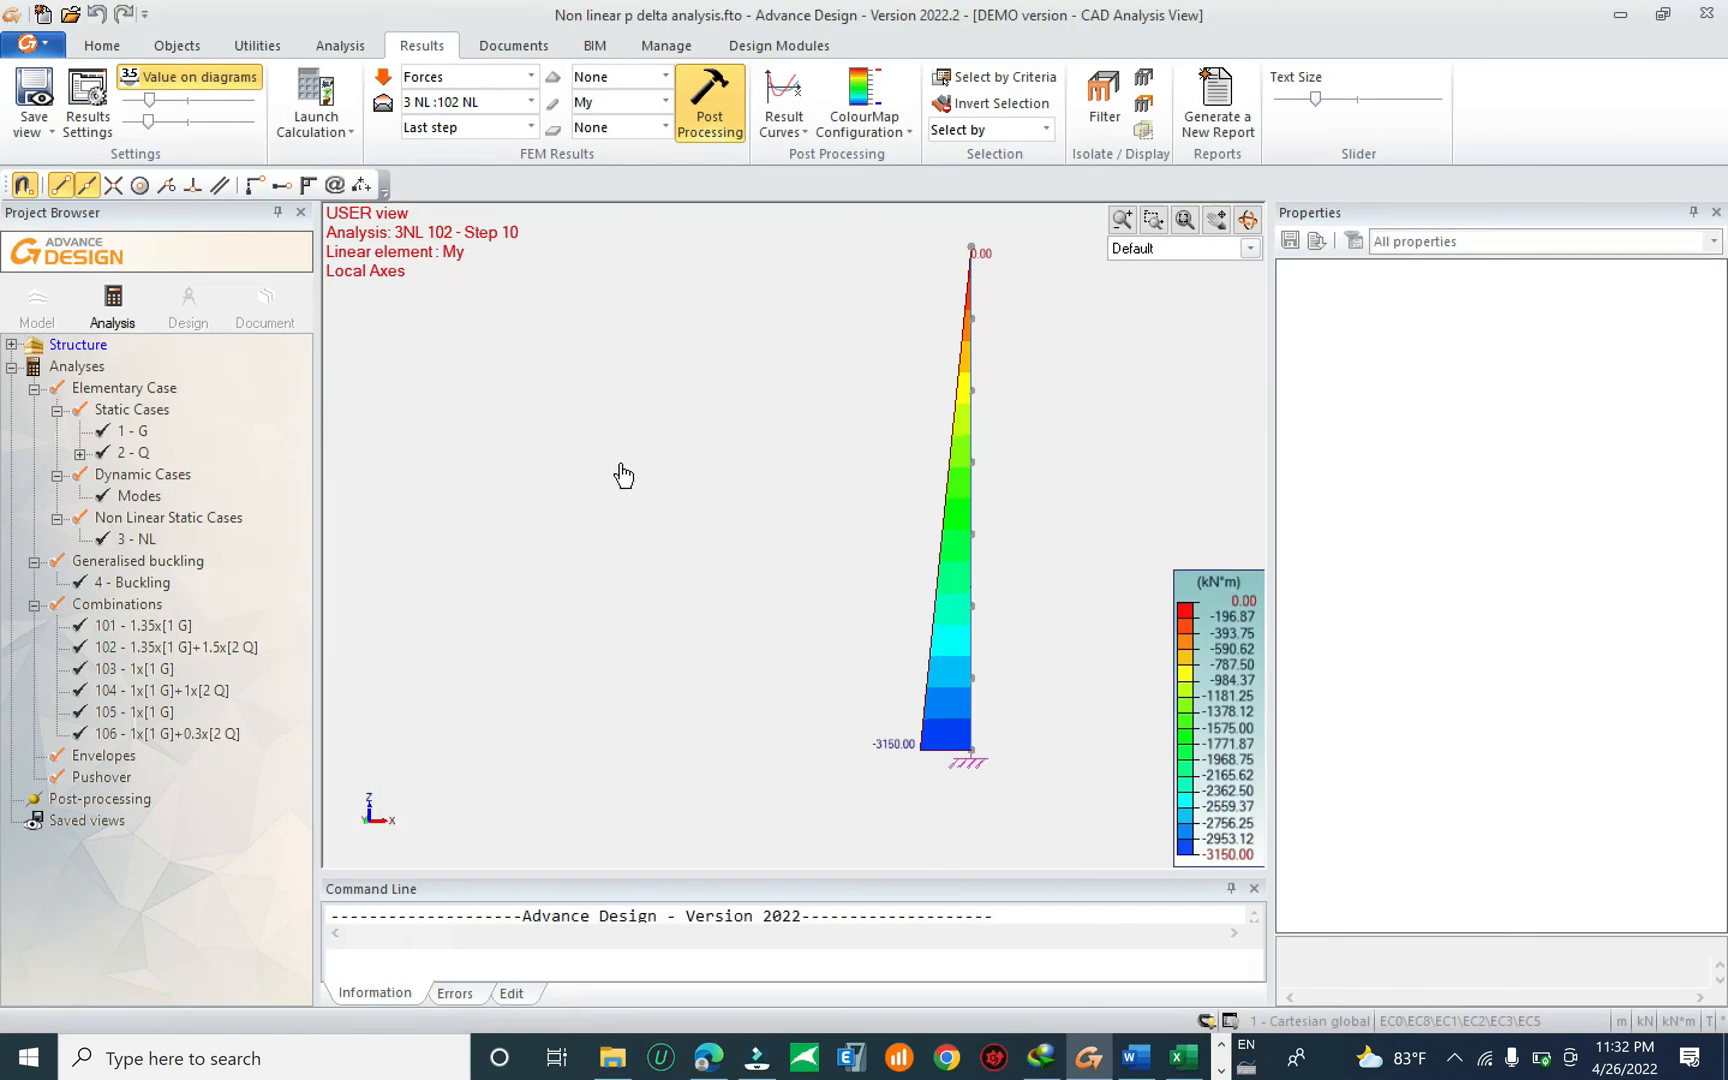
Enable large displacements for the 3 - NL case in the model and run a new analysis with FE Calculation.
{"action": "left_click", "coordinate": [36, 300]}
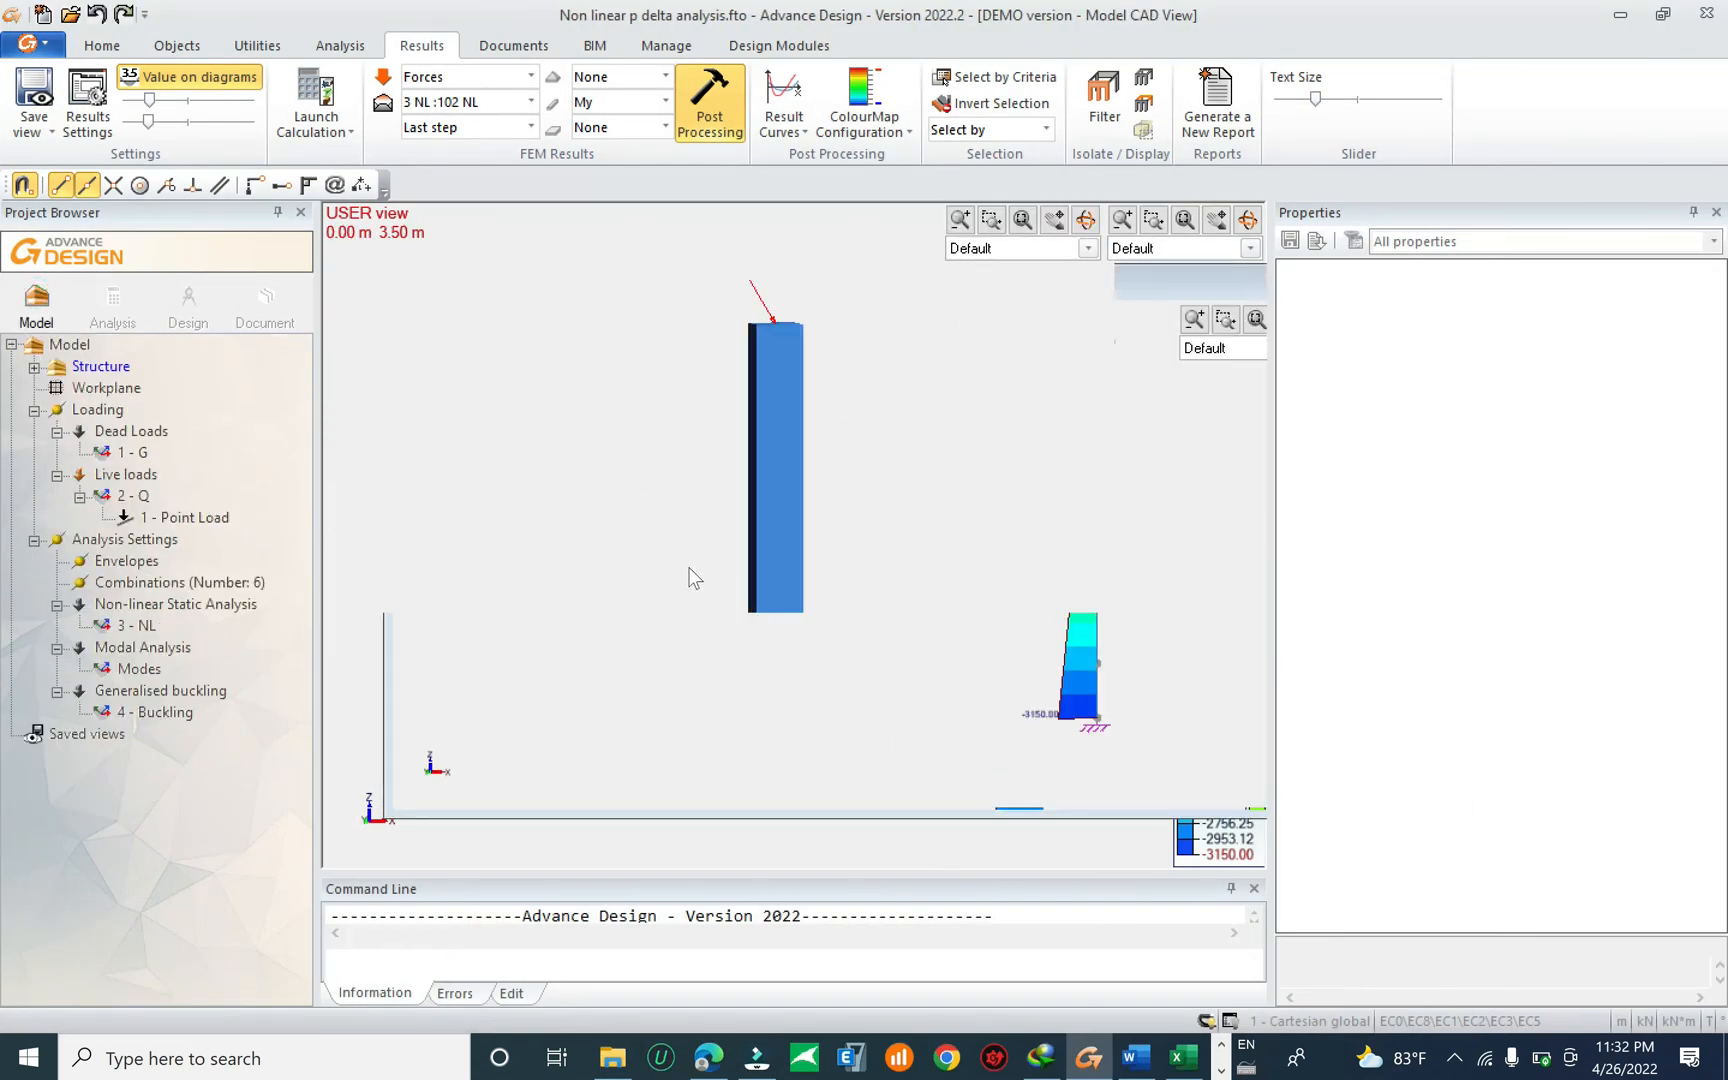
{"action": "left_click", "coordinate": [140, 627]}
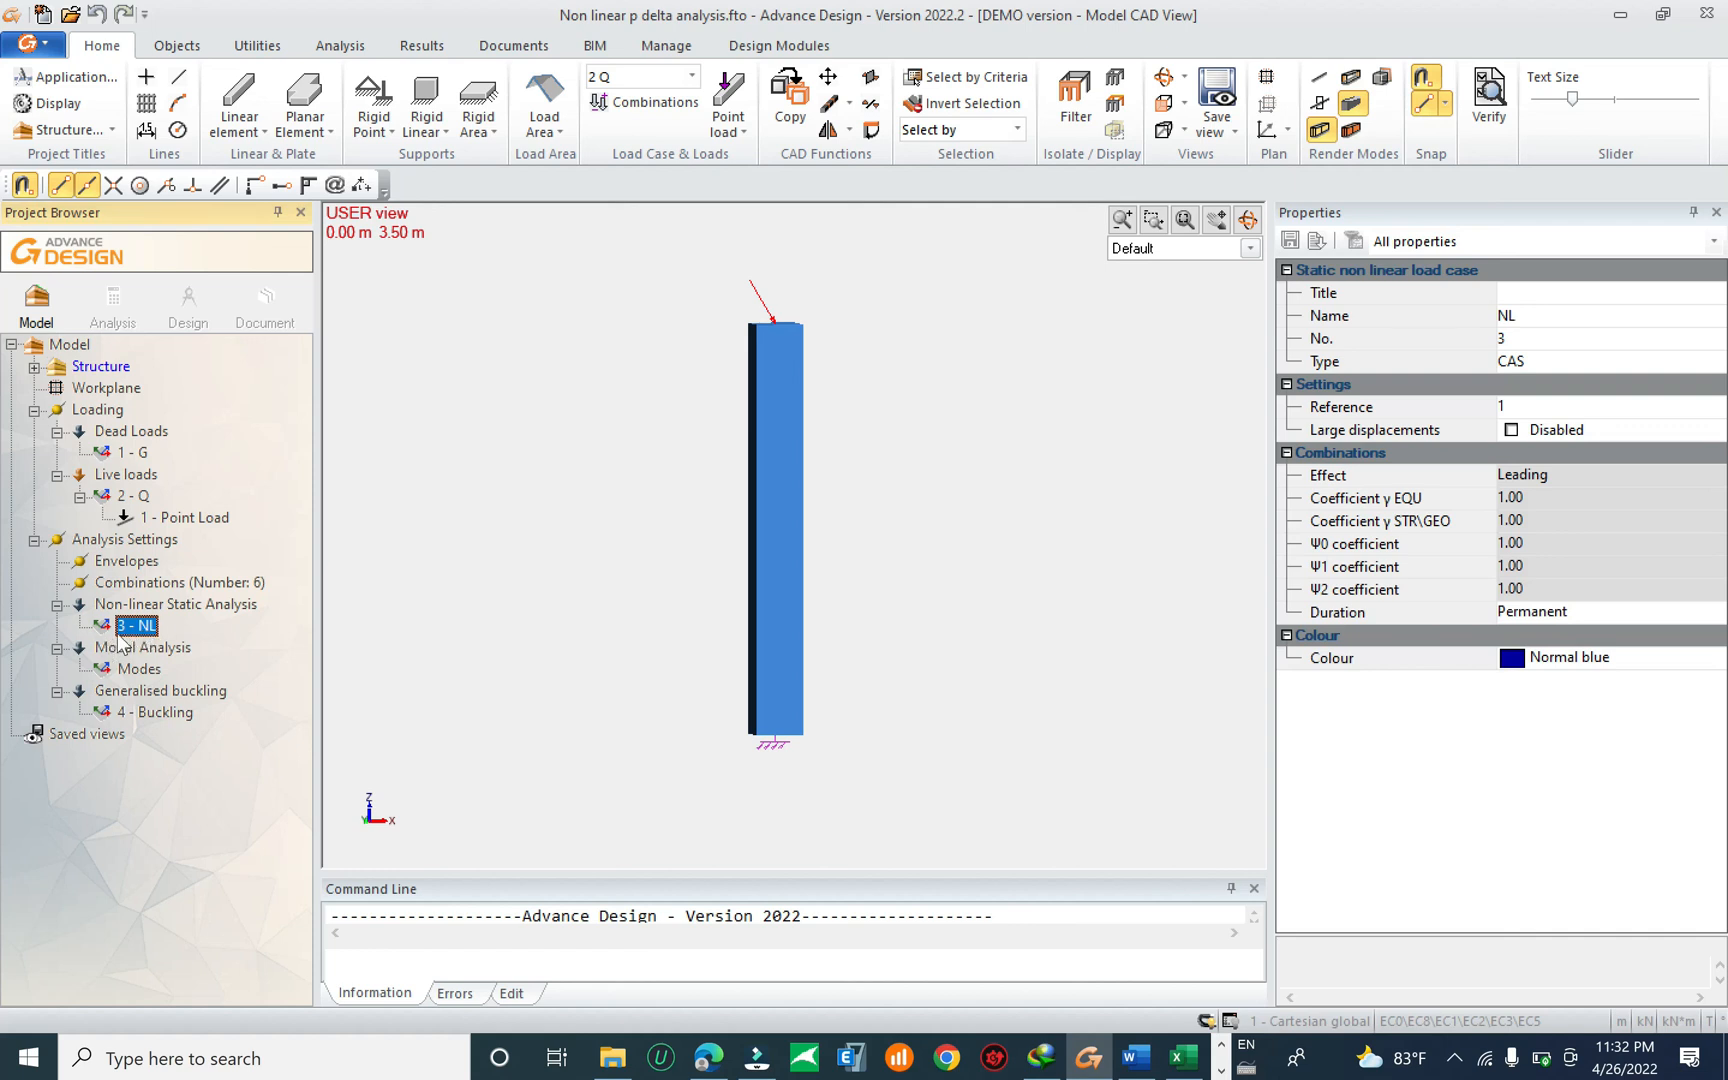
{"action": "left_click", "coordinate": [1512, 431]}
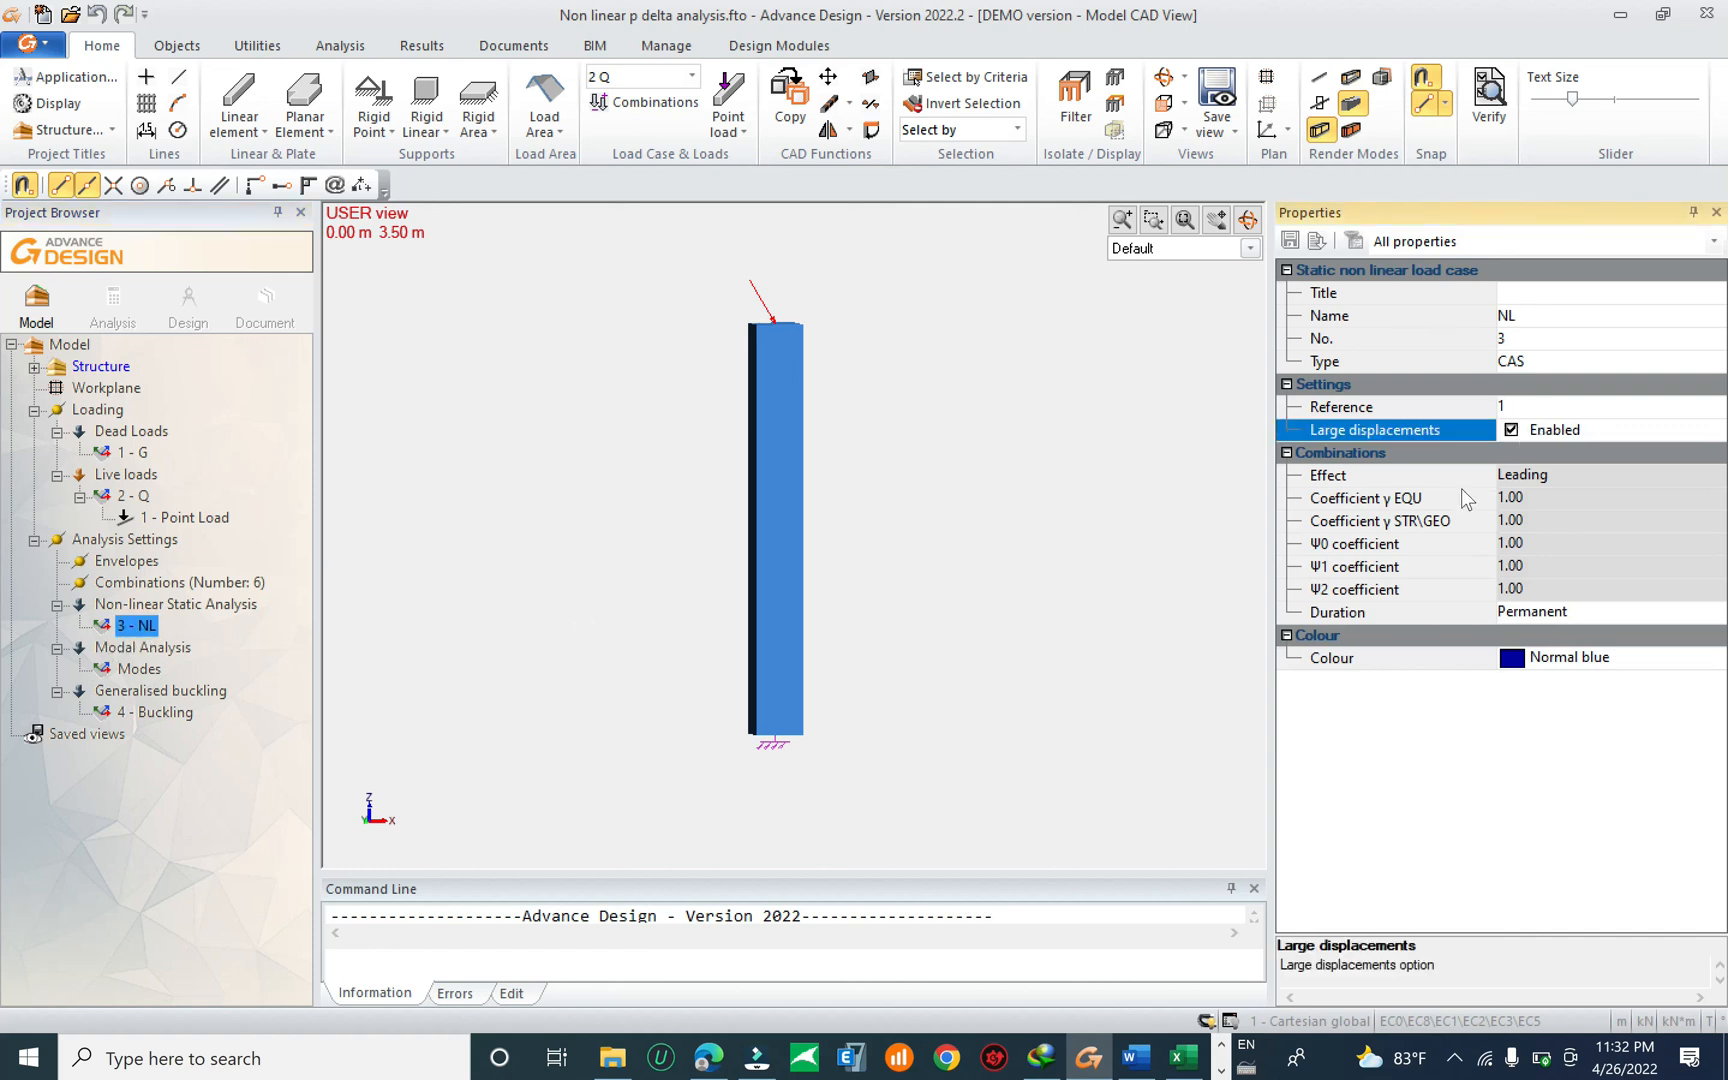
{"action": "left_click", "coordinate": [112, 302]}
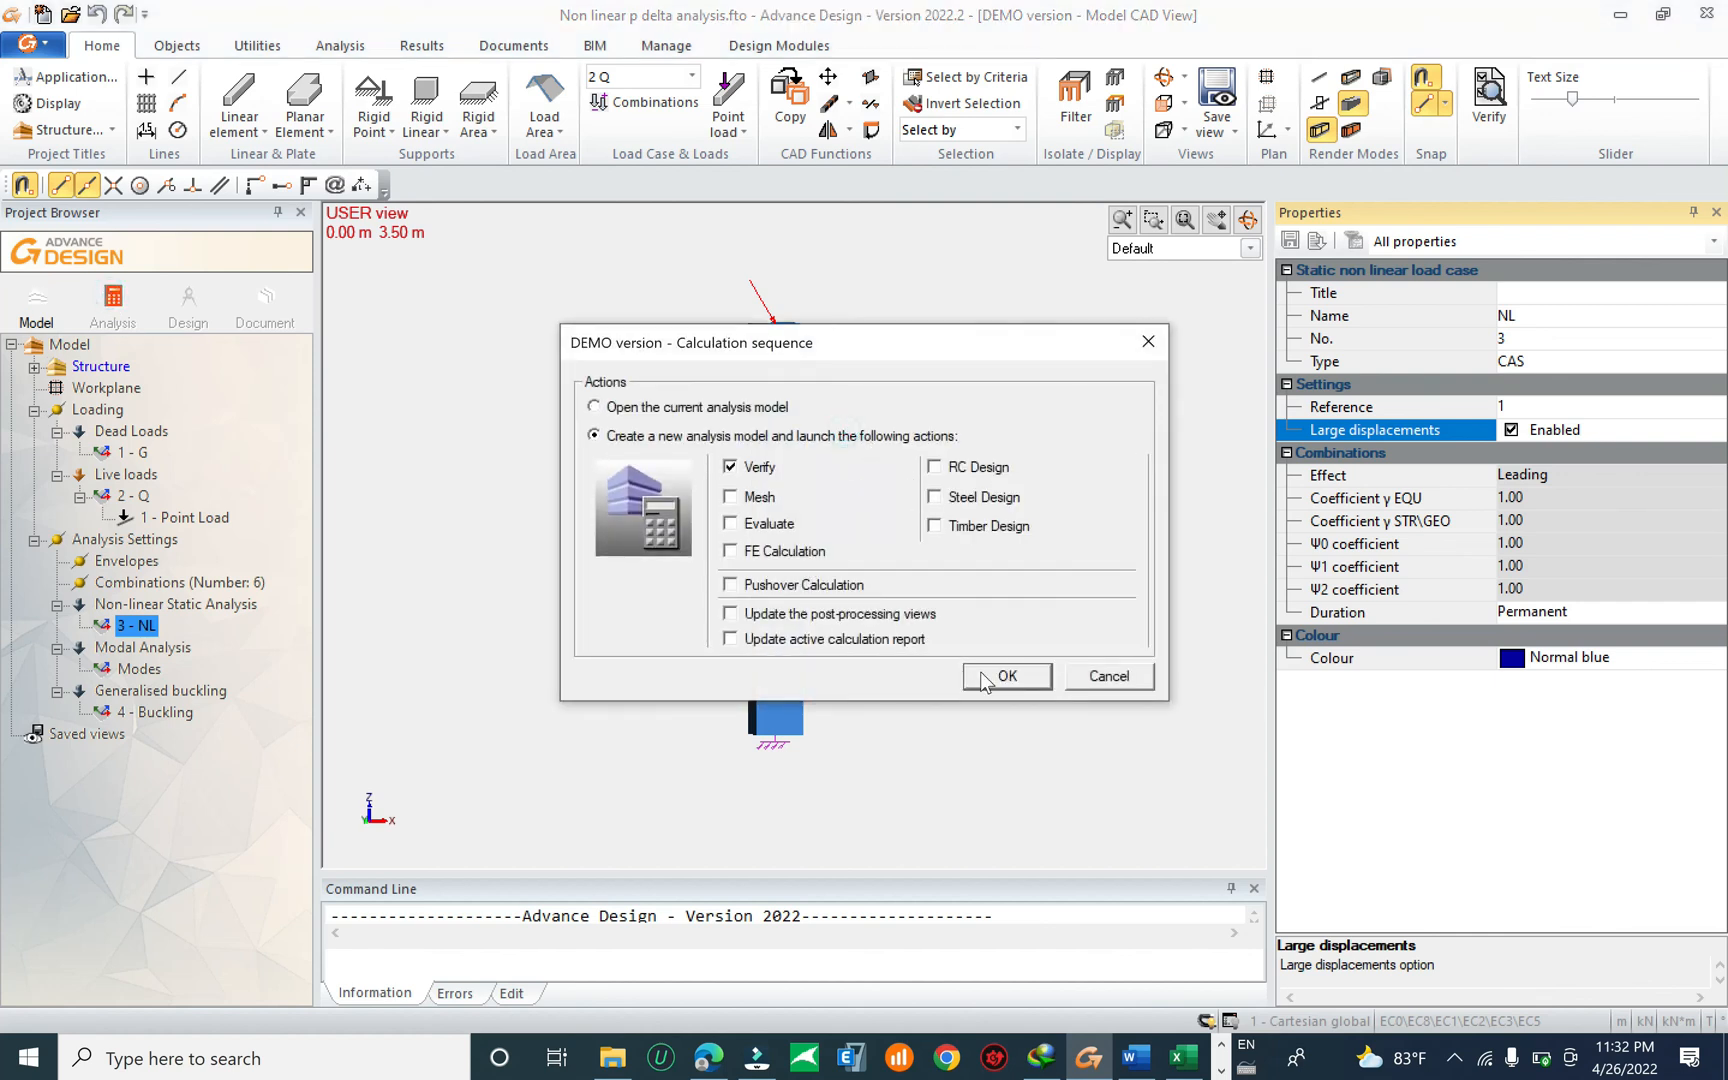
{"action": "left_click", "coordinate": [820, 556]}
{"action": "left_click", "coordinate": [985, 677]}
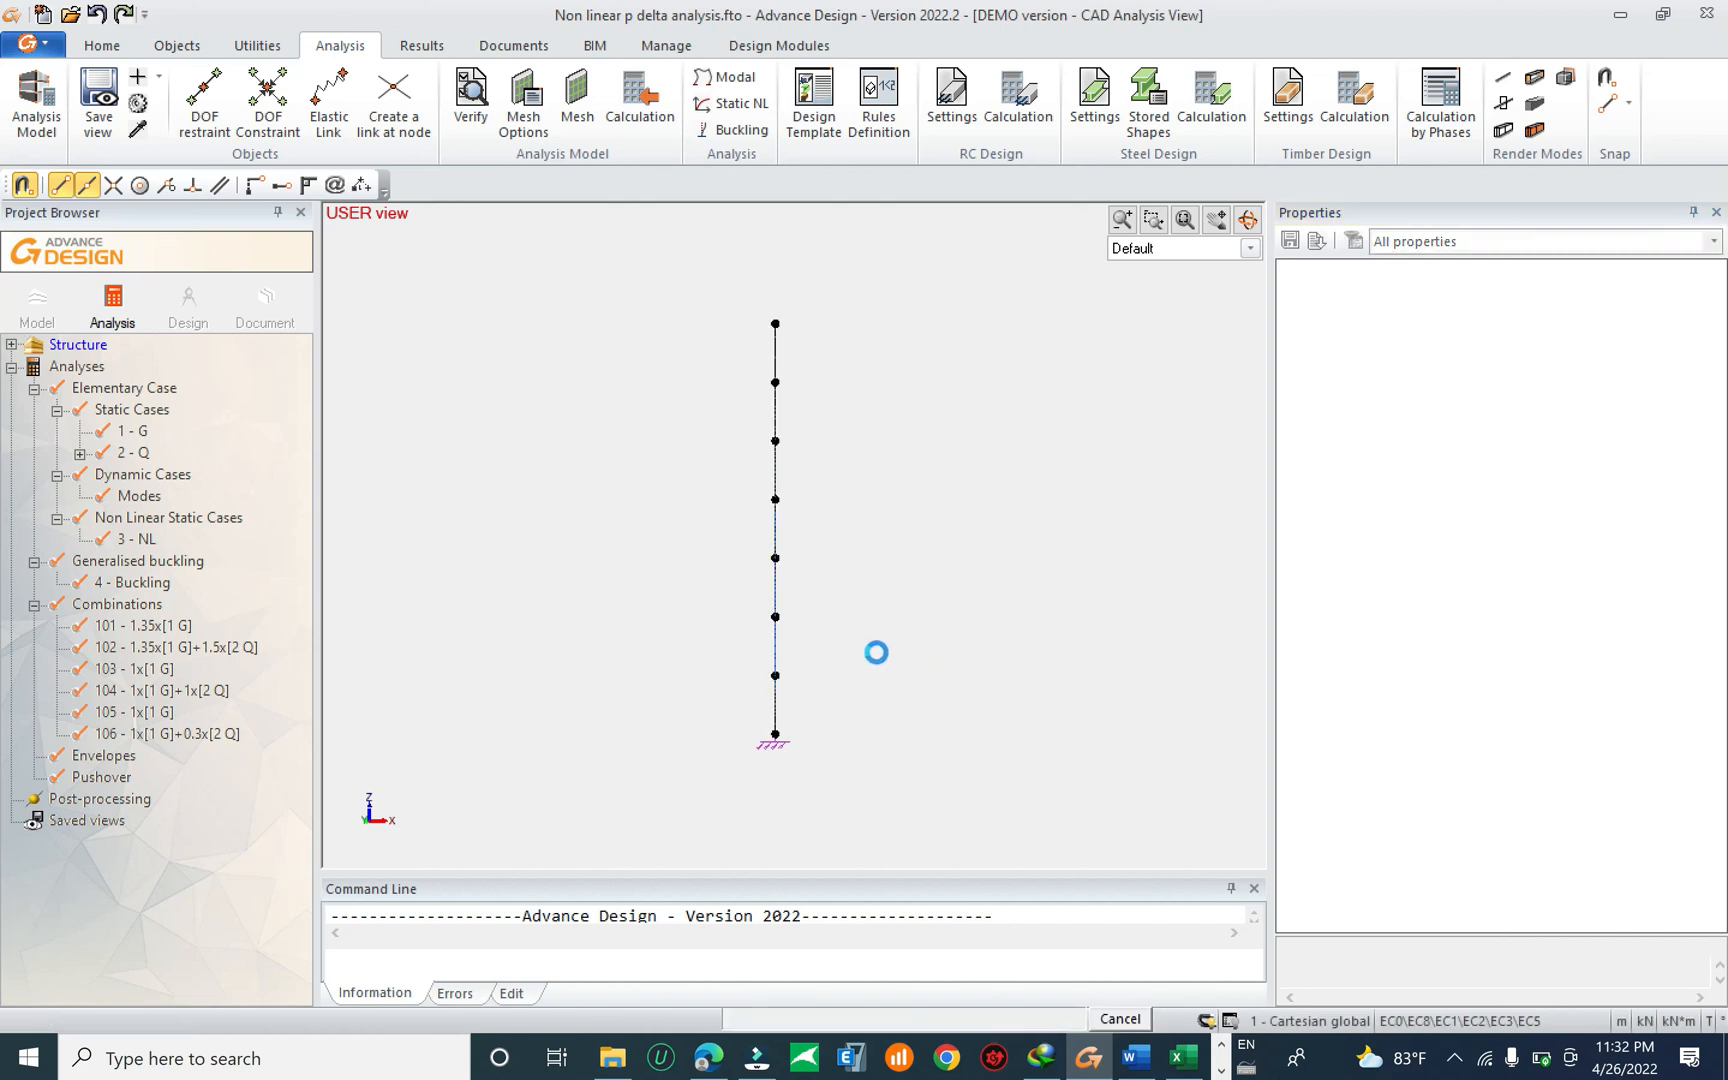
Plot the column's My forces for 3 NL:102 NL at Step 1 and inspect the lower part of the diagram.
{"action": "left_click", "coordinate": [430, 47]}
{"action": "left_click", "coordinate": [530, 76]}
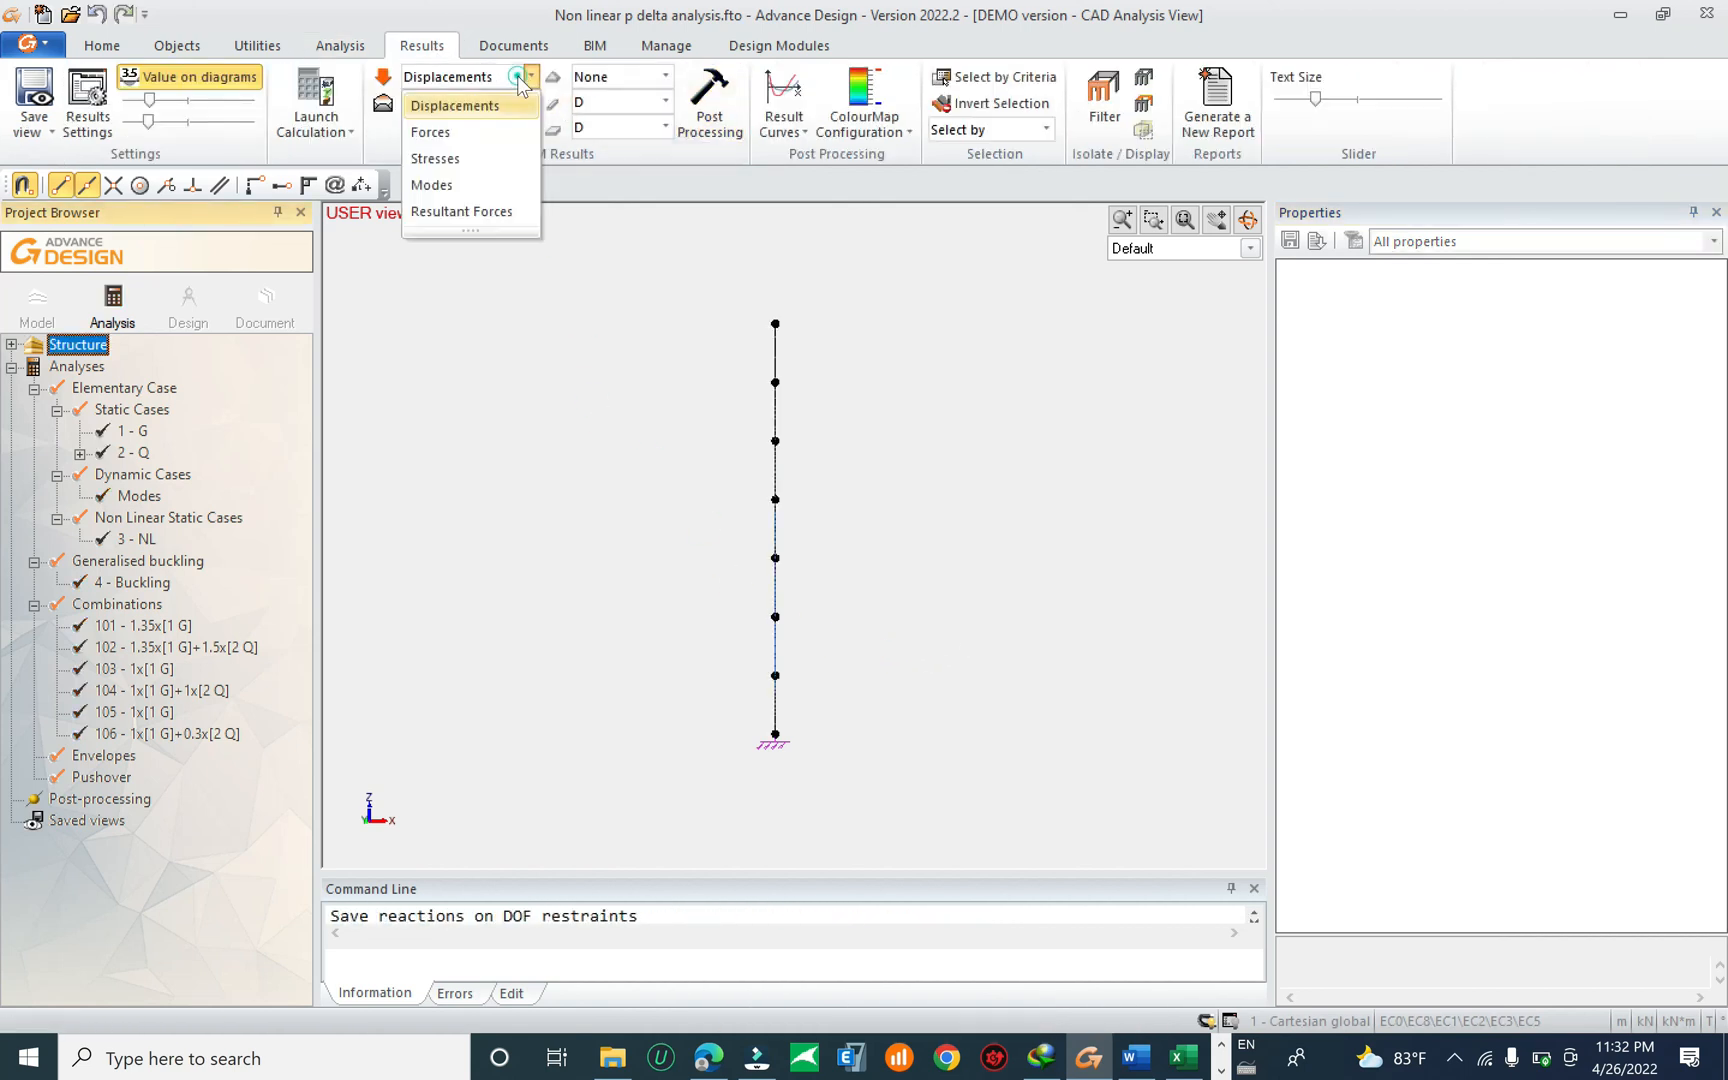
{"action": "left_click", "coordinate": [458, 132]}
{"action": "left_click", "coordinate": [630, 102]}
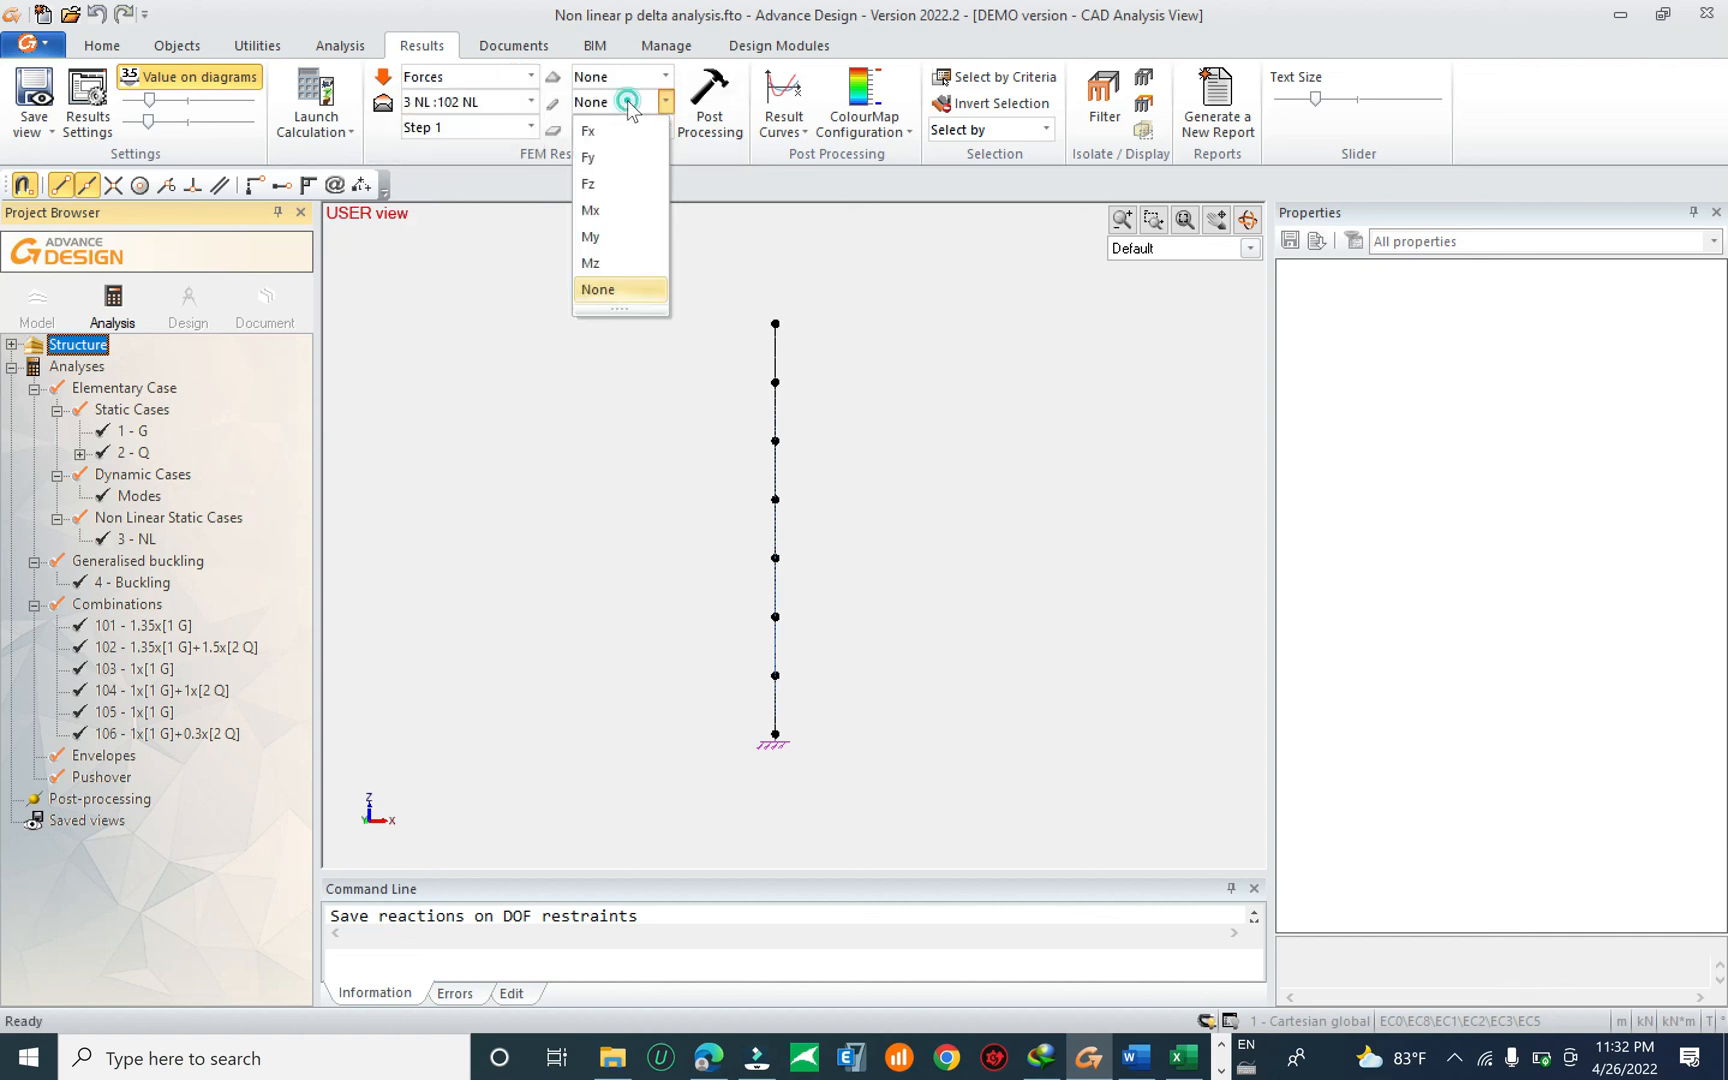
{"action": "left_click", "coordinate": [590, 236]}
{"action": "left_click", "coordinate": [709, 100]}
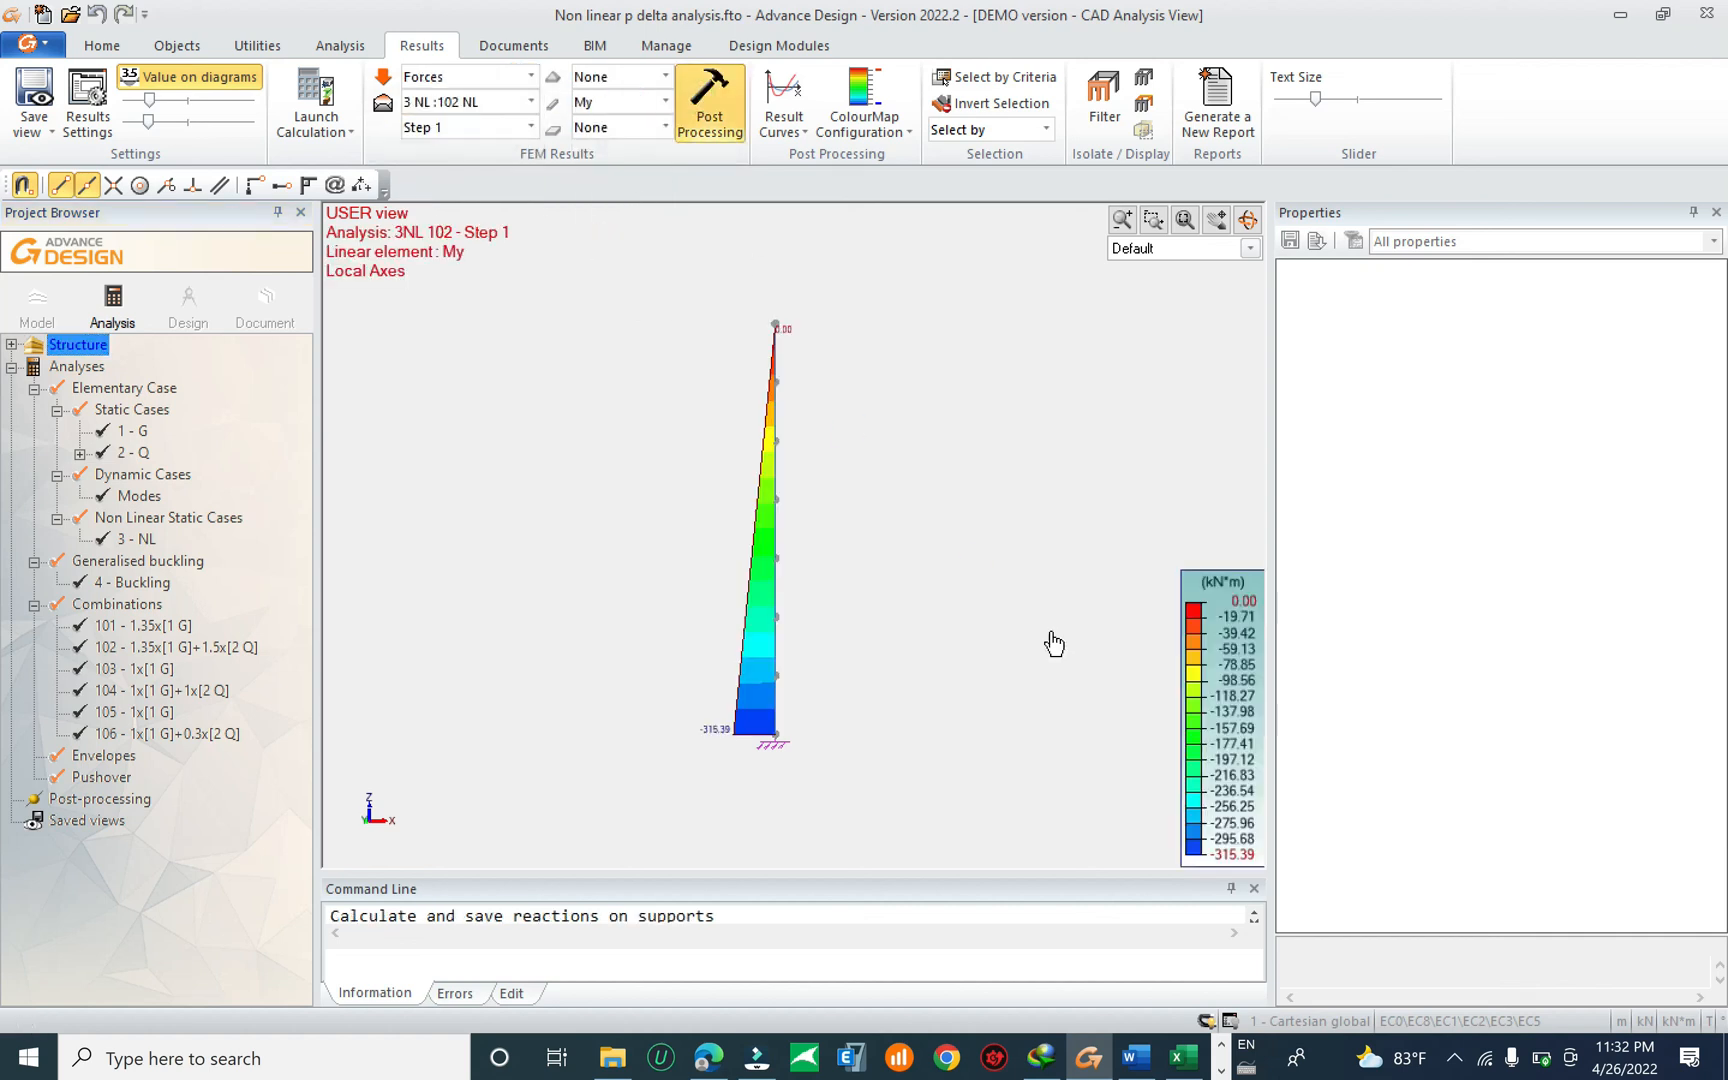
{"action": "middle_click_drag", "start_coordinate": [888, 718], "coordinate": [1066, 748]}
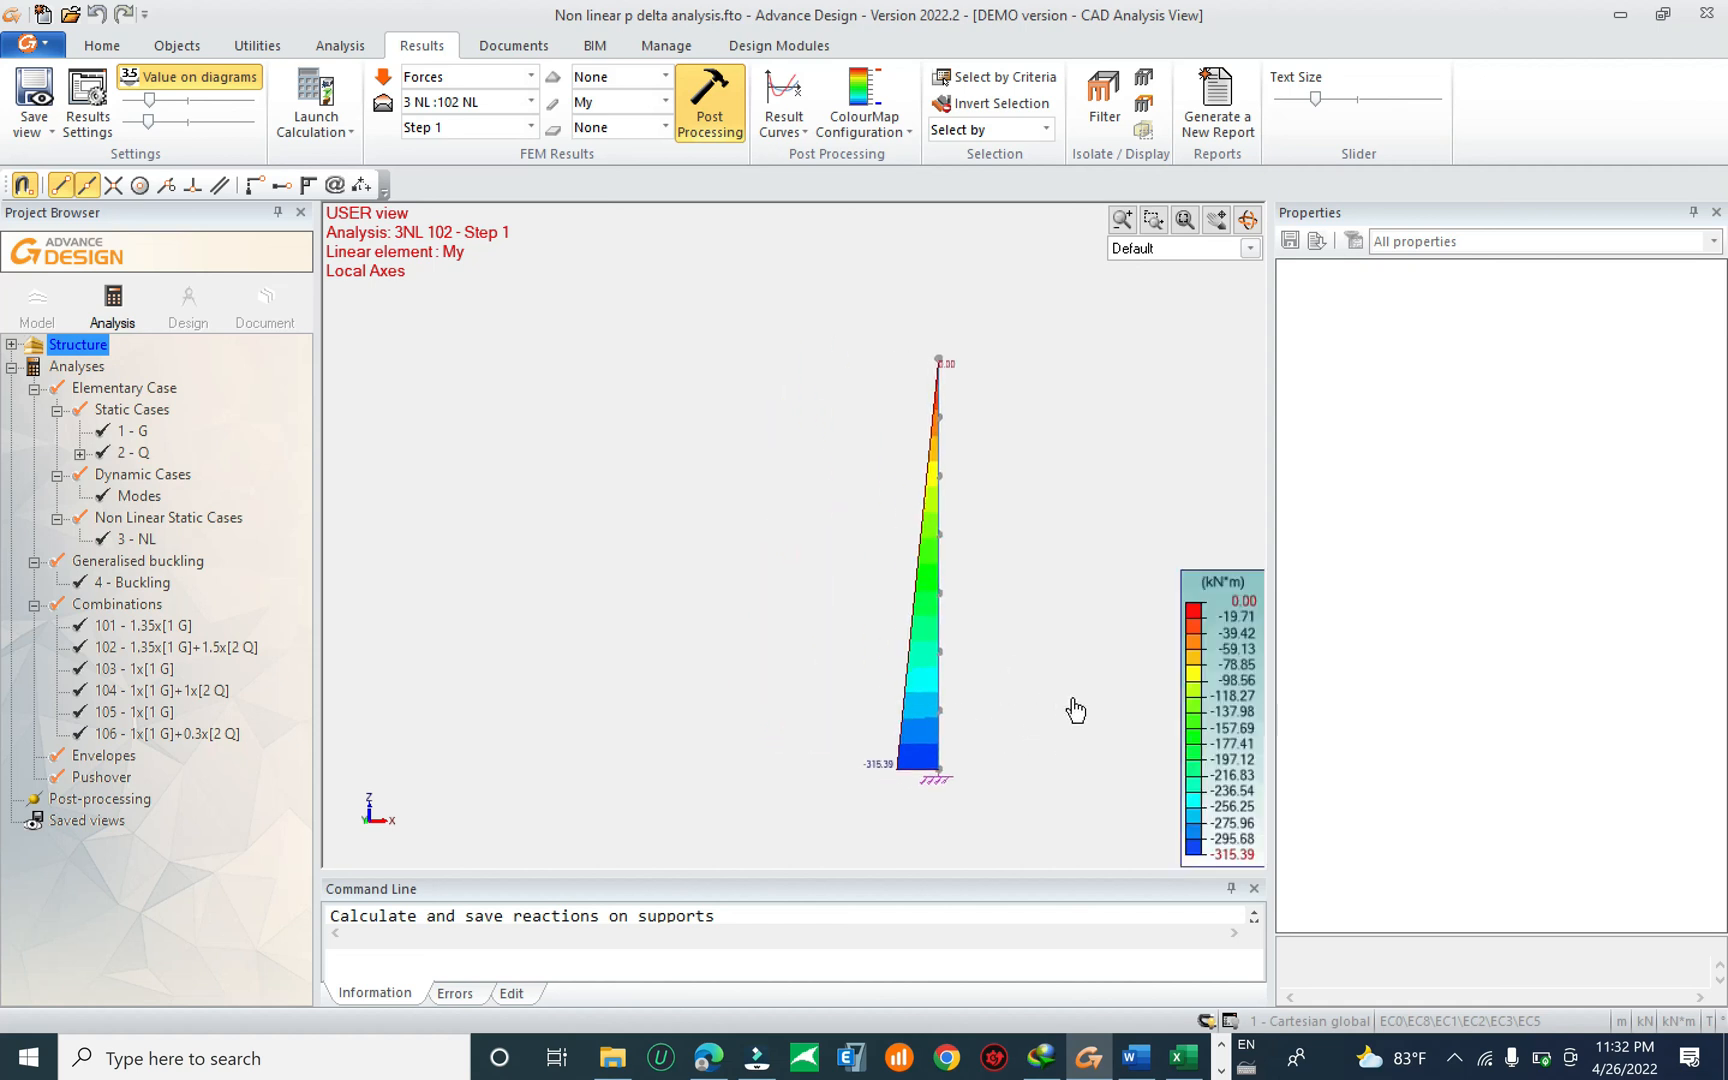
{"action": "scroll", "coordinate": [1000, 670], "scroll_direction": "up", "scroll_amount": 5}
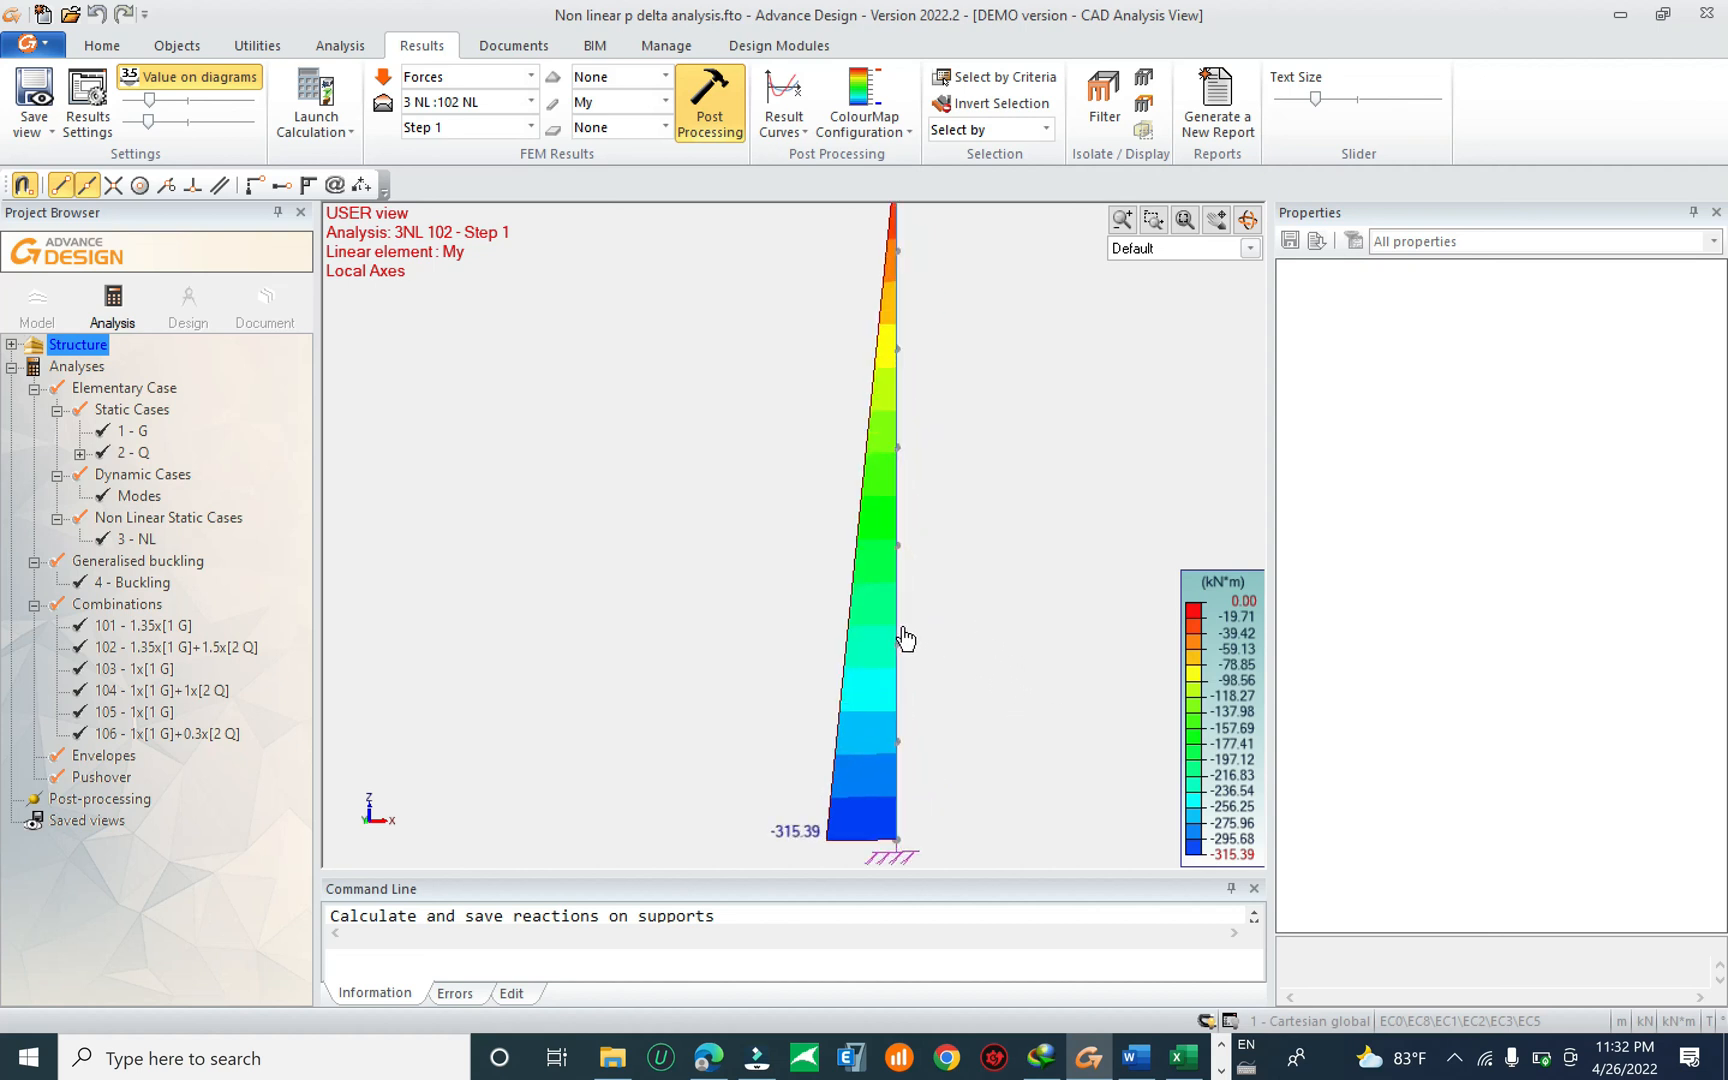
{"action": "left_click", "coordinate": [898, 636]}
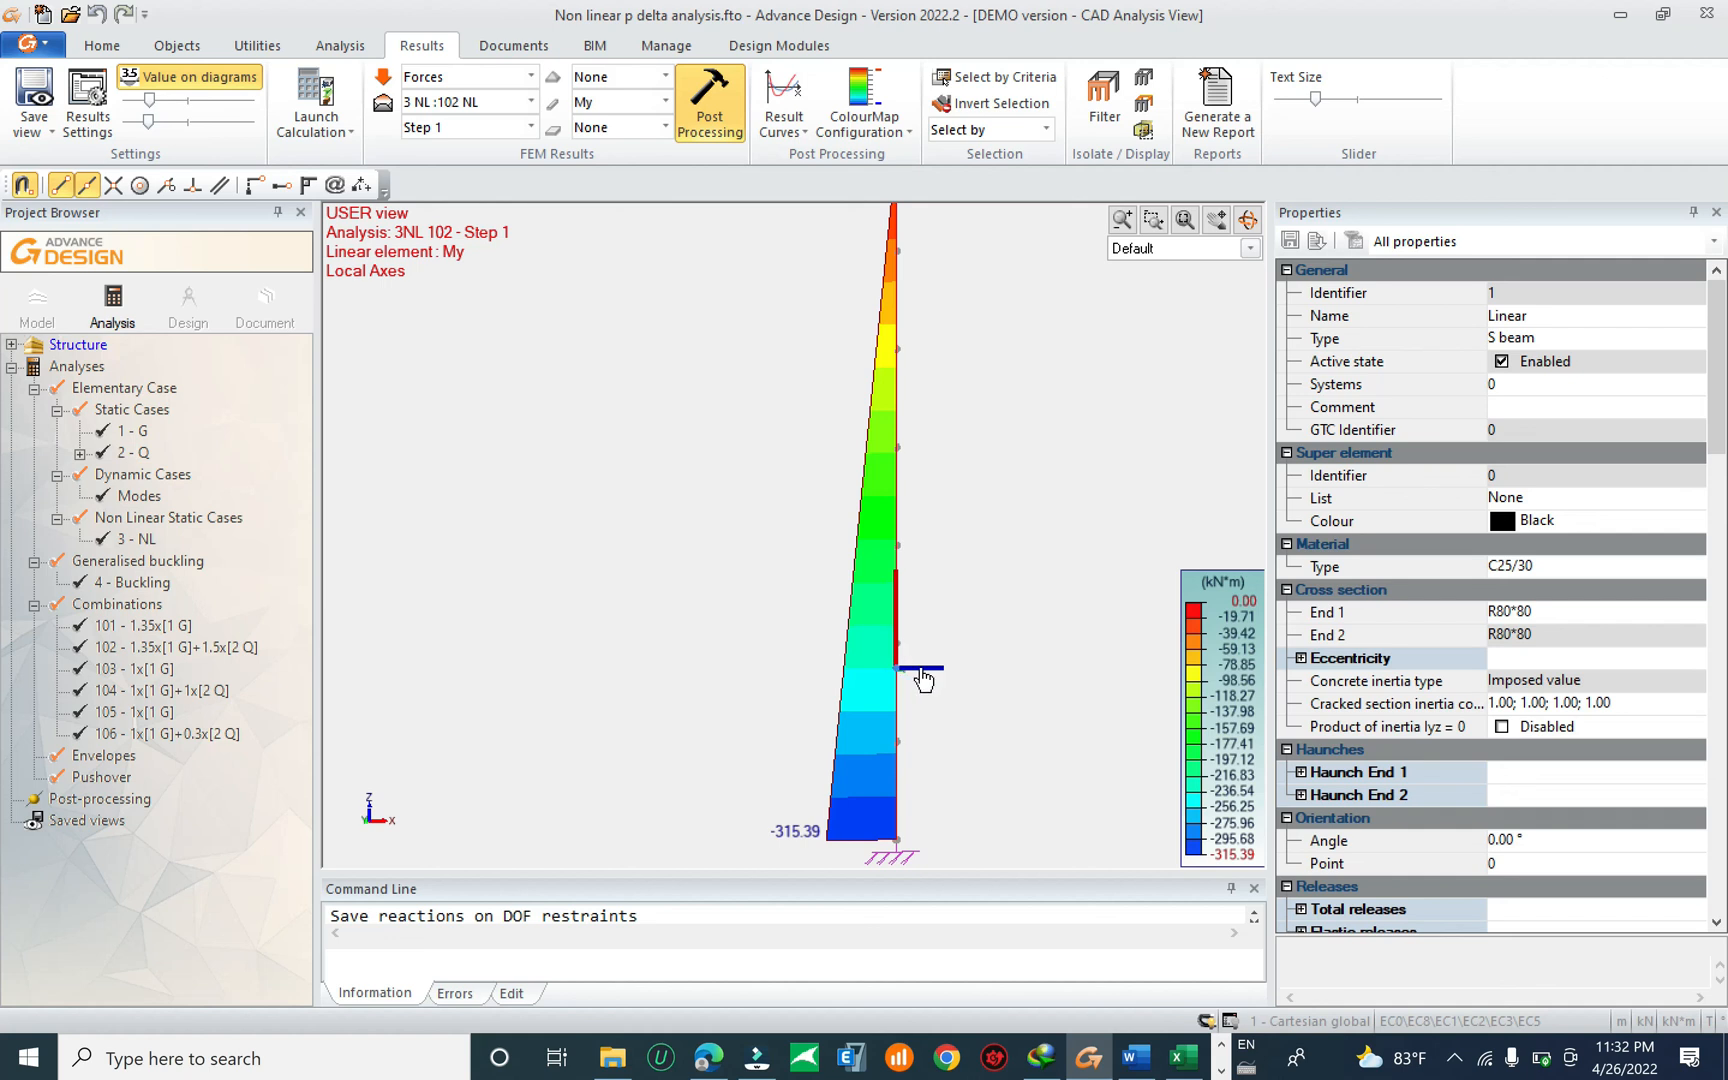
Enlarge the calculation log to examine the non-linear iterations, then collapse it to give the moment diagram more room.
{"action": "left_click_drag", "start_coordinate": [678, 875], "coordinate": [768, 553]}
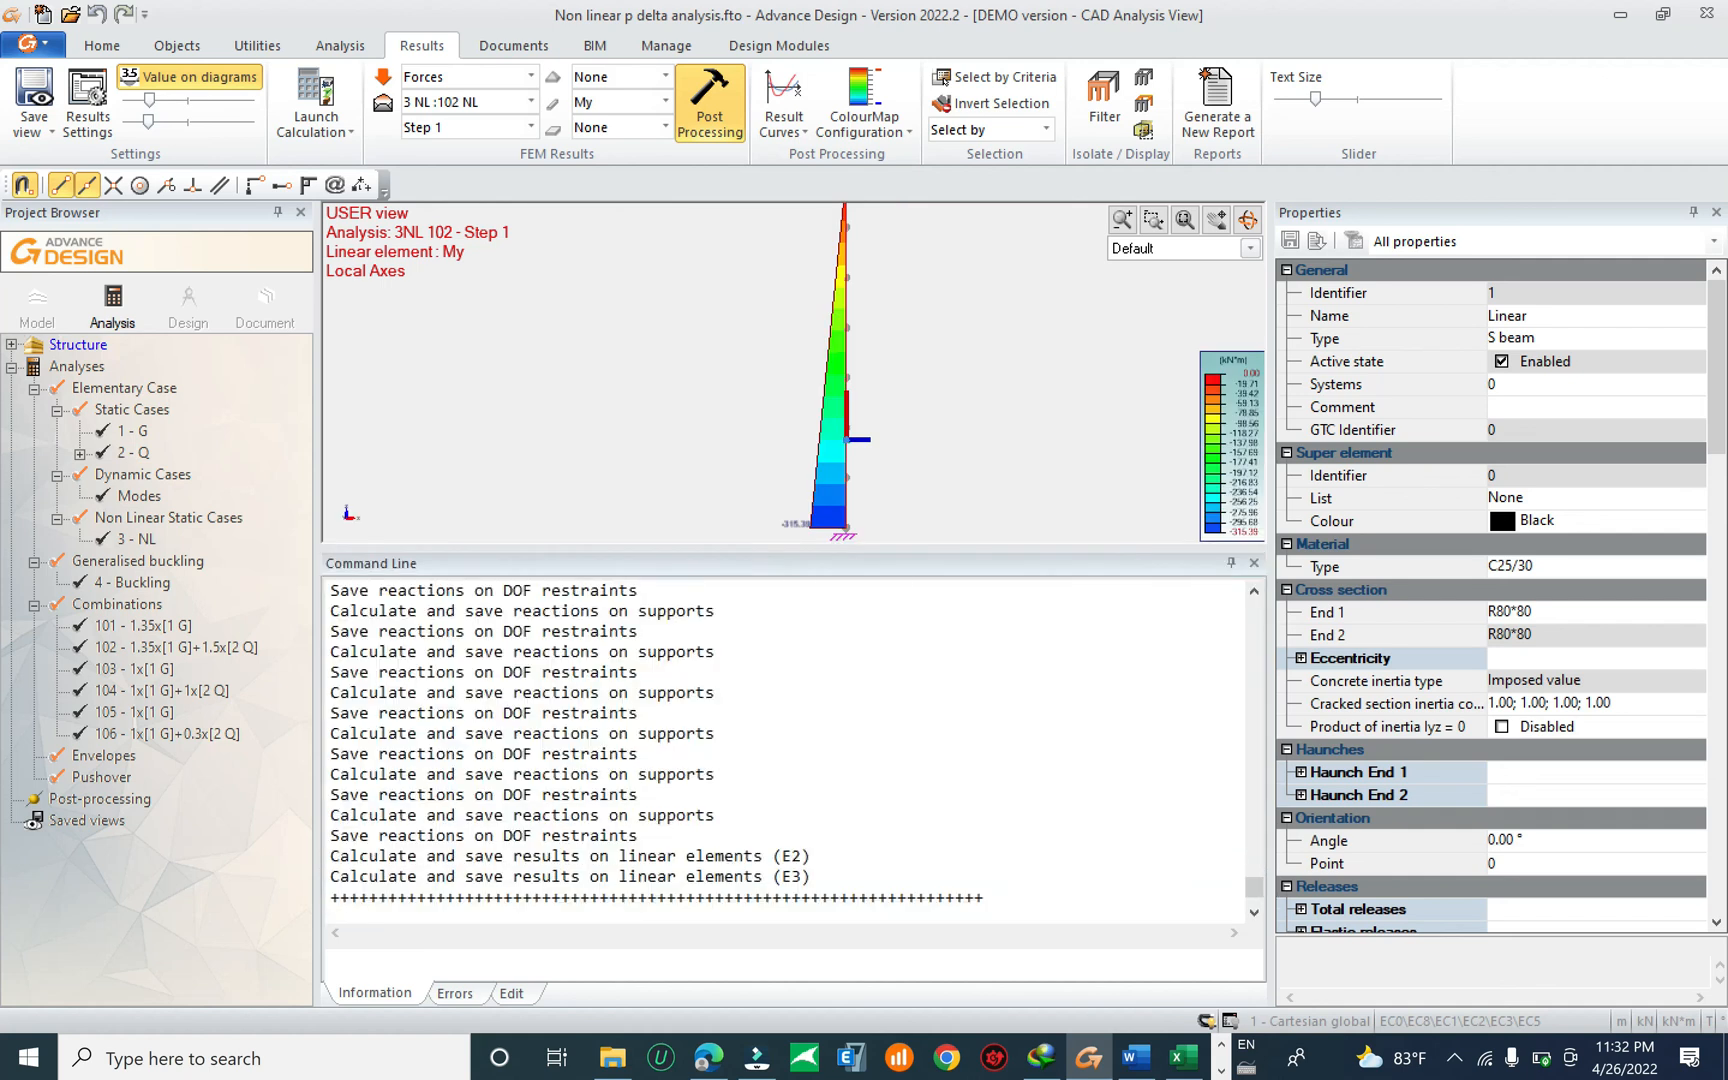
{"action": "scroll", "coordinate": [785, 745], "scroll_direction": "up", "scroll_amount": 10}
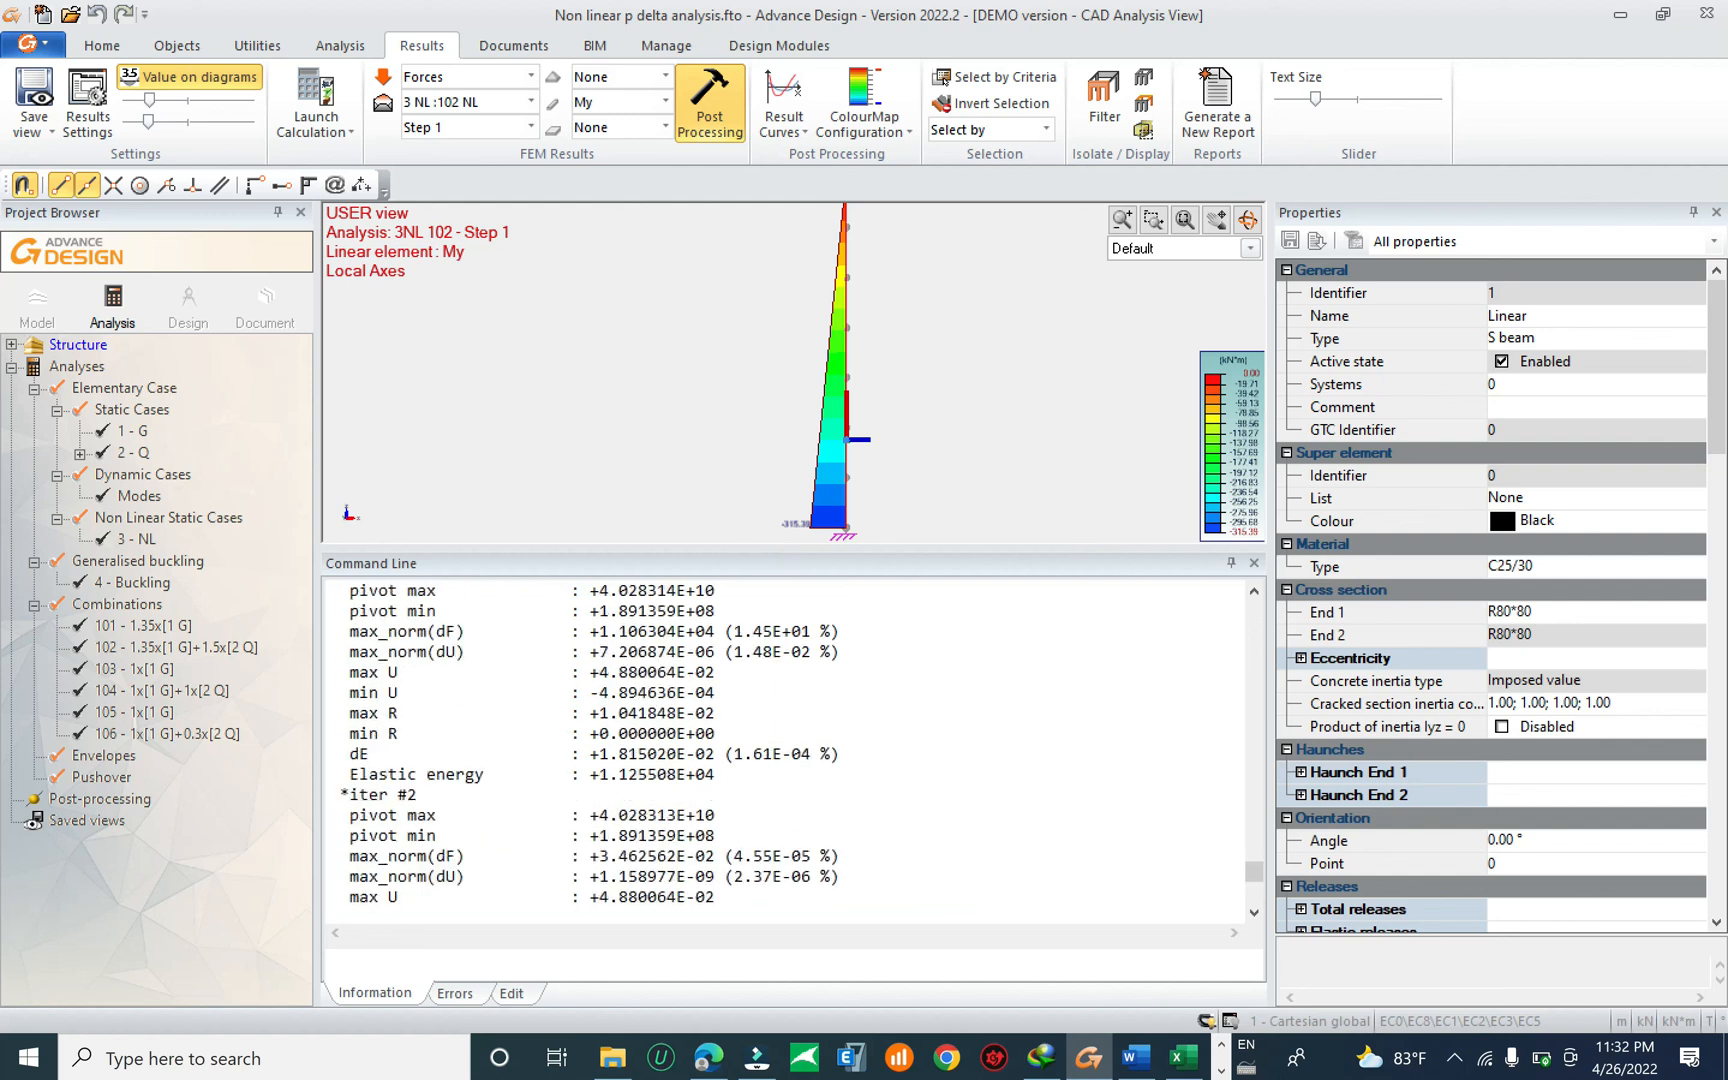
{"action": "scroll", "coordinate": [785, 745], "scroll_direction": "down", "scroll_amount": 3}
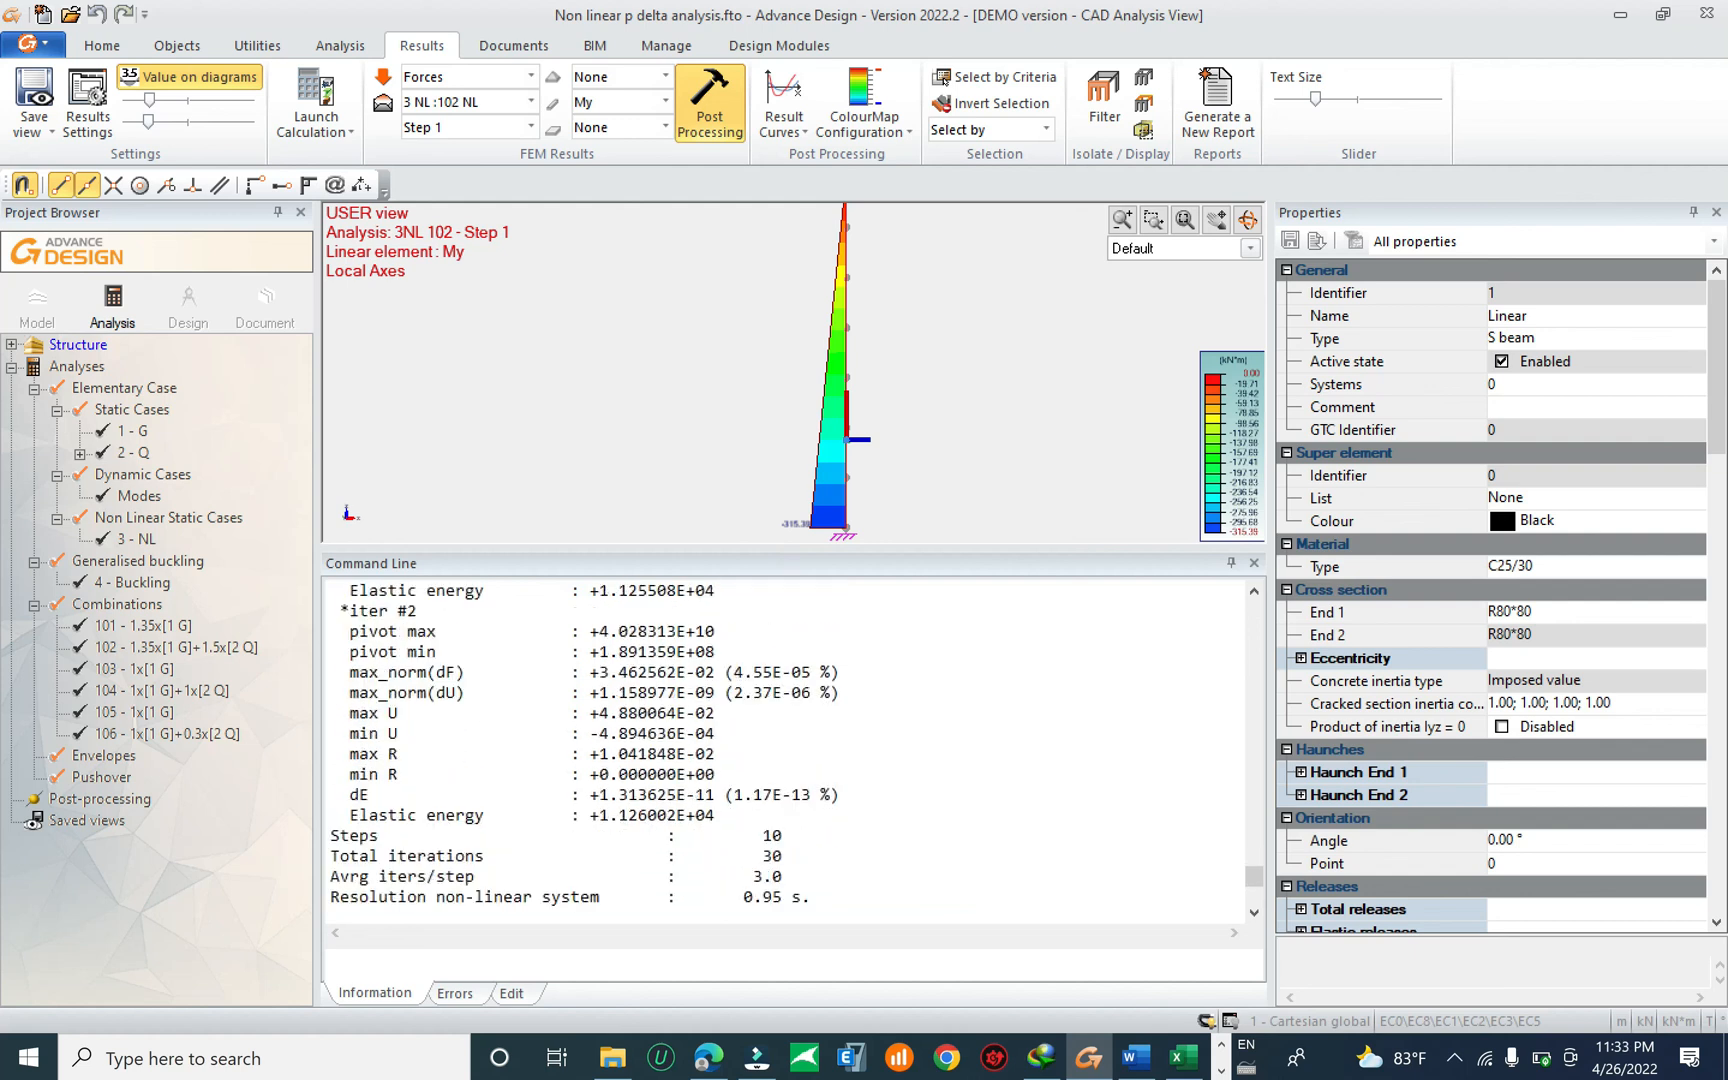
{"action": "scroll", "coordinate": [785, 745], "scroll_direction": "up", "scroll_amount": 7}
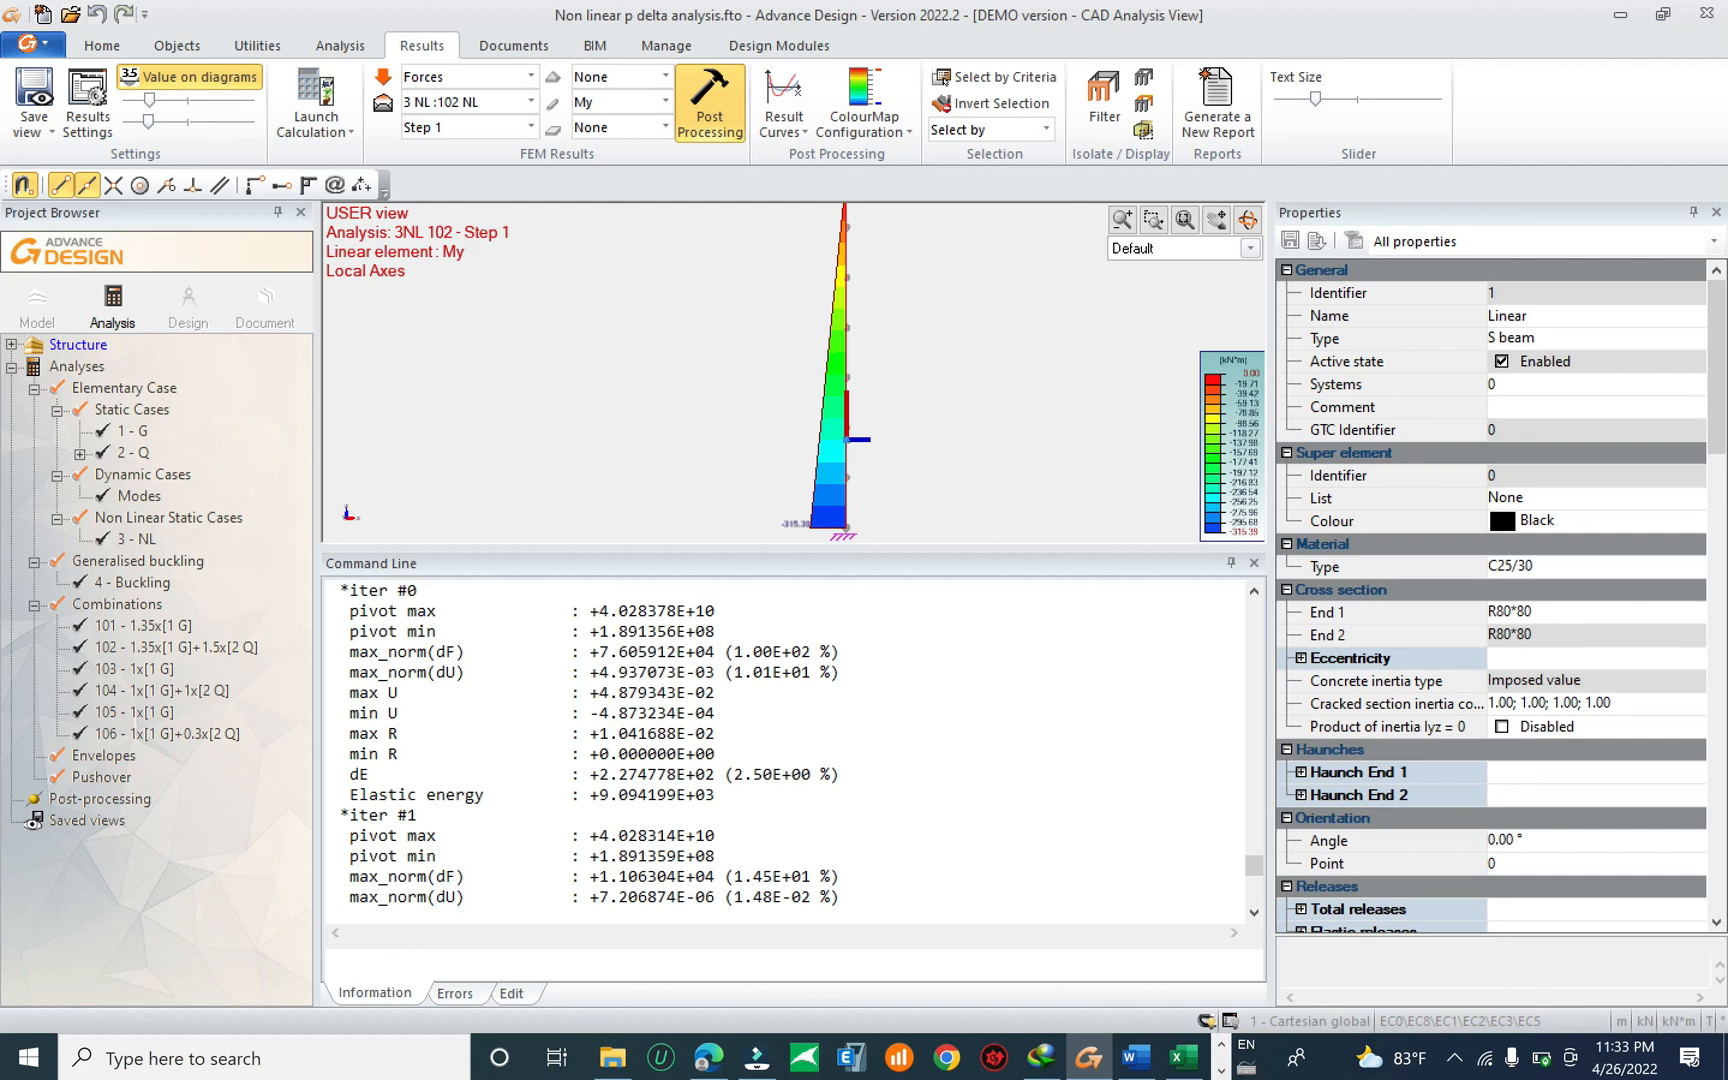
{"action": "left_click_drag", "start_coordinate": [697, 560], "coordinate": [557, 995]}
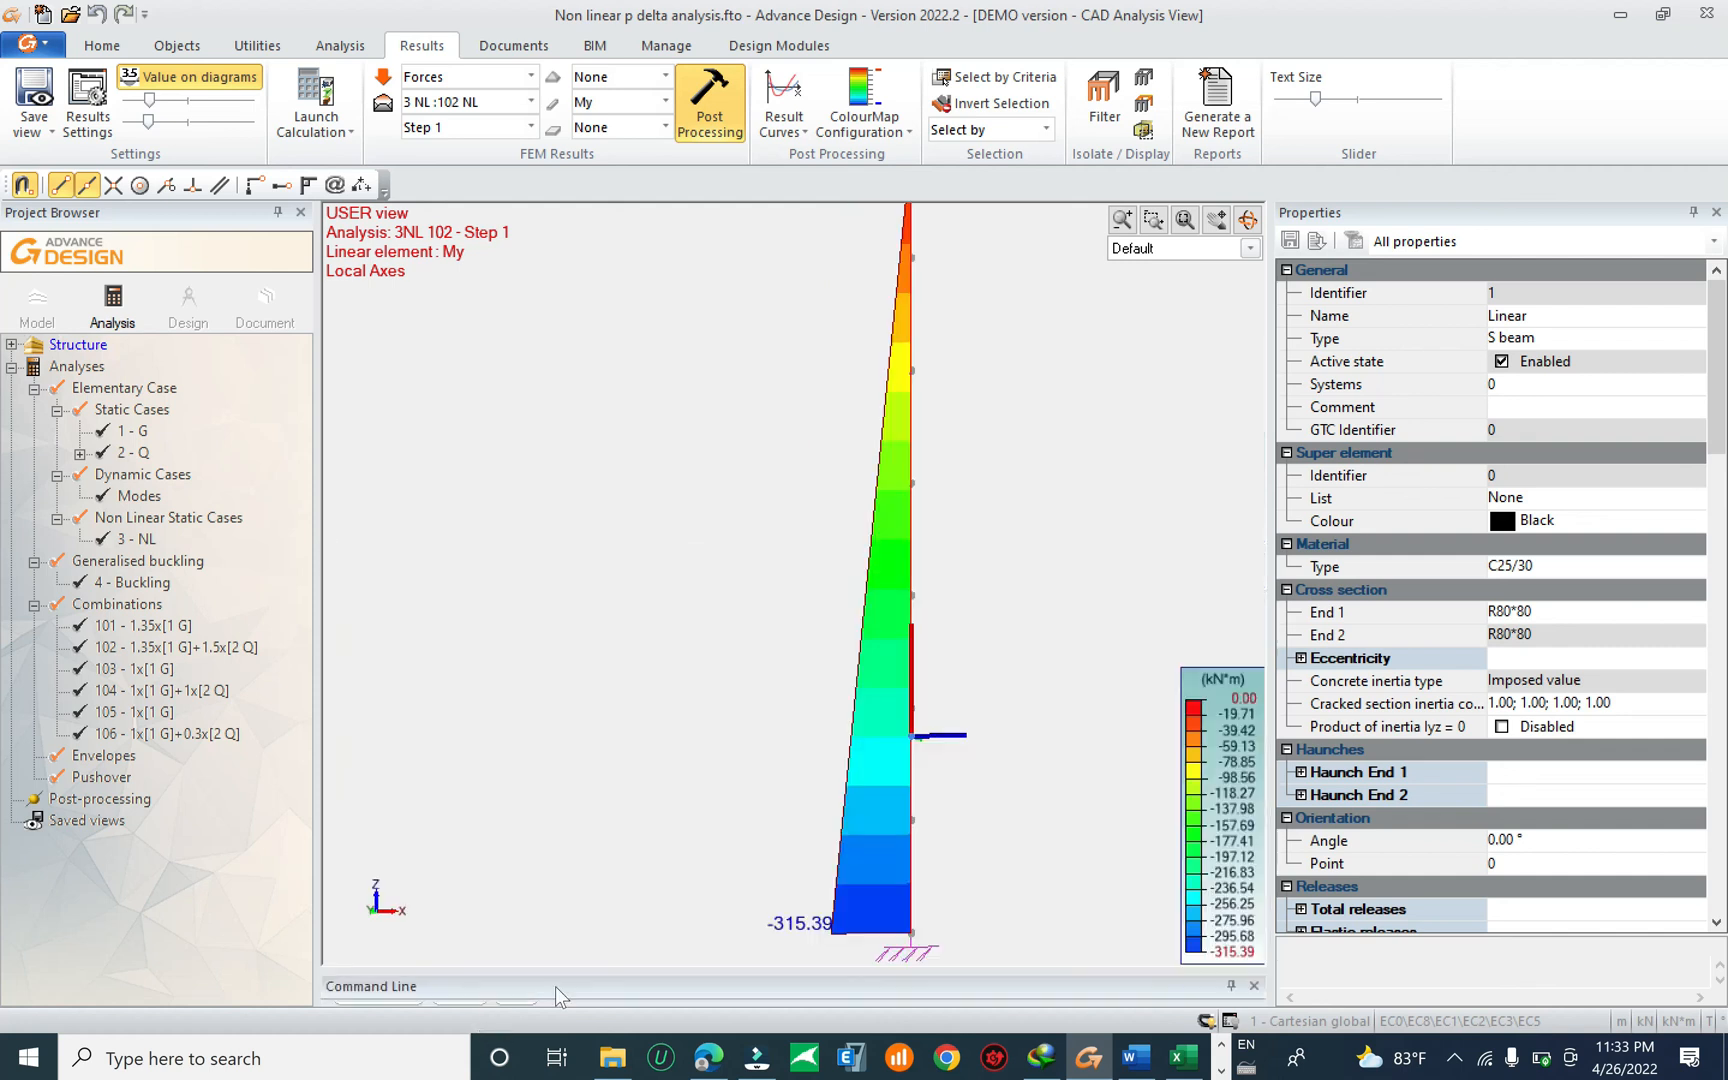
{"action": "scroll", "coordinate": [700, 794], "scroll_direction": "down", "scroll_amount": 3}
{"action": "scroll", "coordinate": [850, 785], "scroll_direction": "up", "scroll_amount": 2}
{"action": "scroll", "coordinate": [850, 785], "scroll_direction": "up", "scroll_amount": 1}
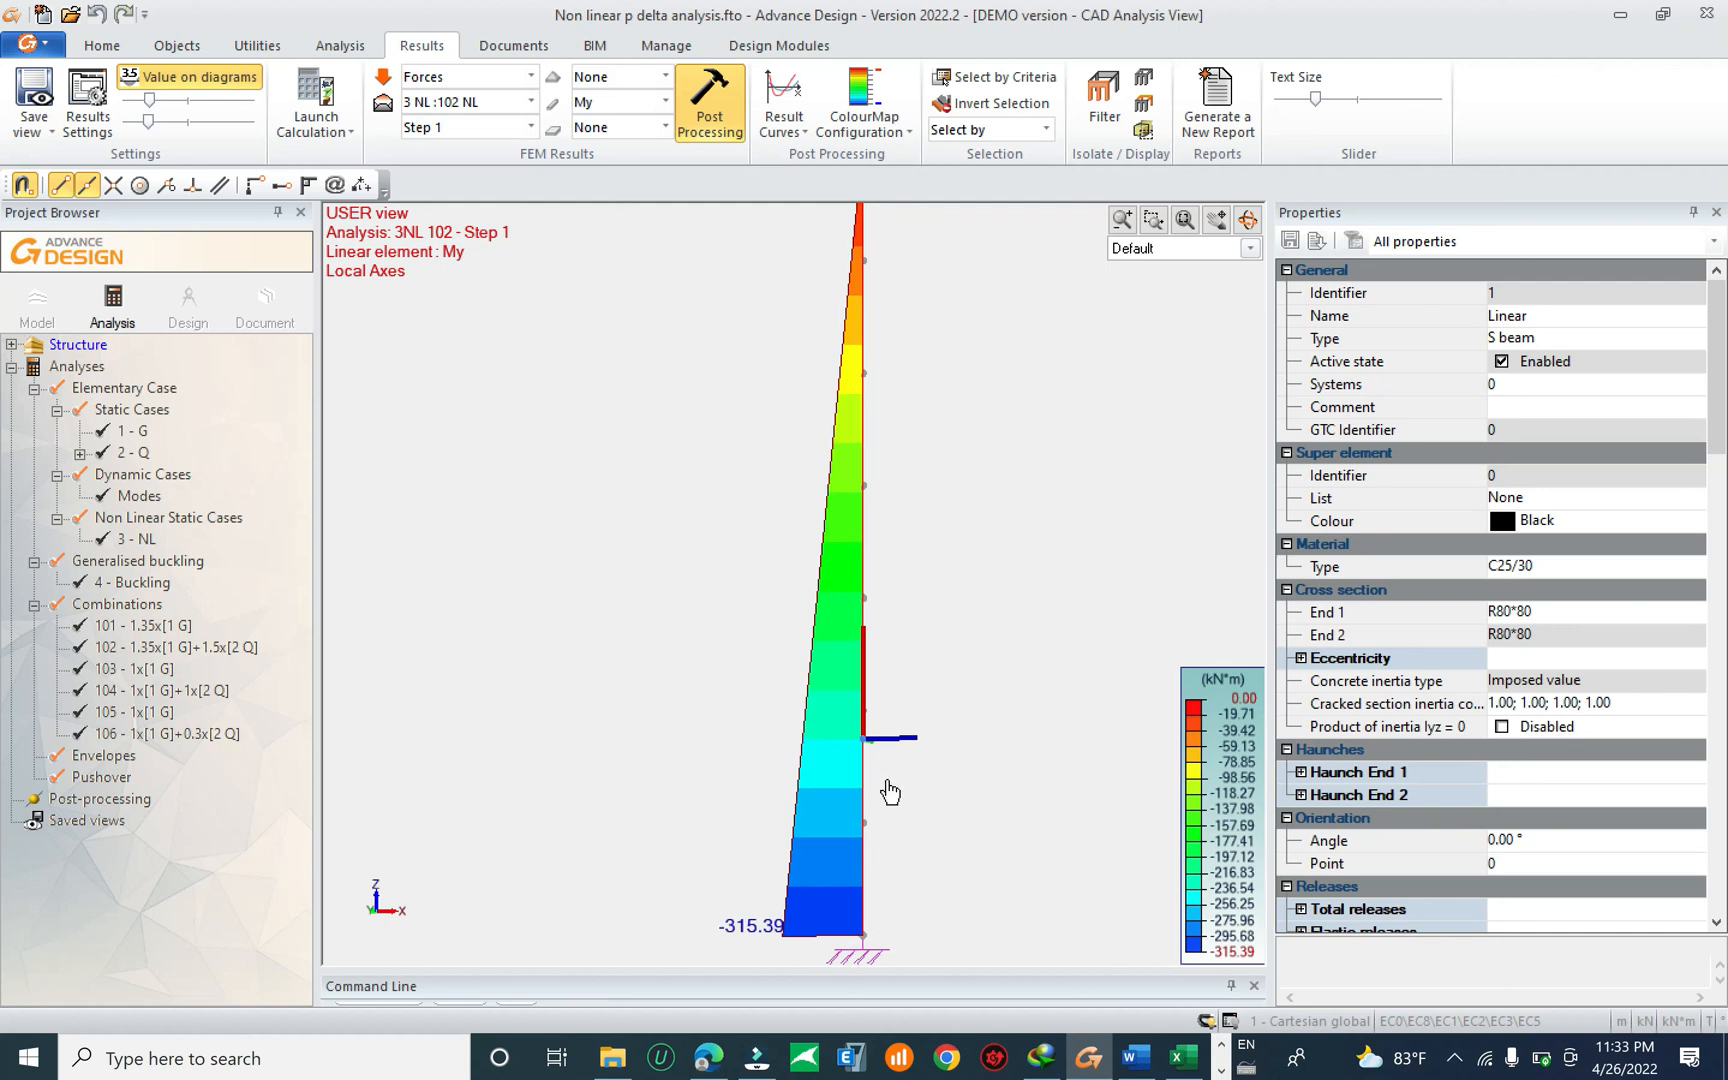
Return to the model and inspect the column's properties, then clear the selection.
{"action": "left_click", "coordinate": [40, 318]}
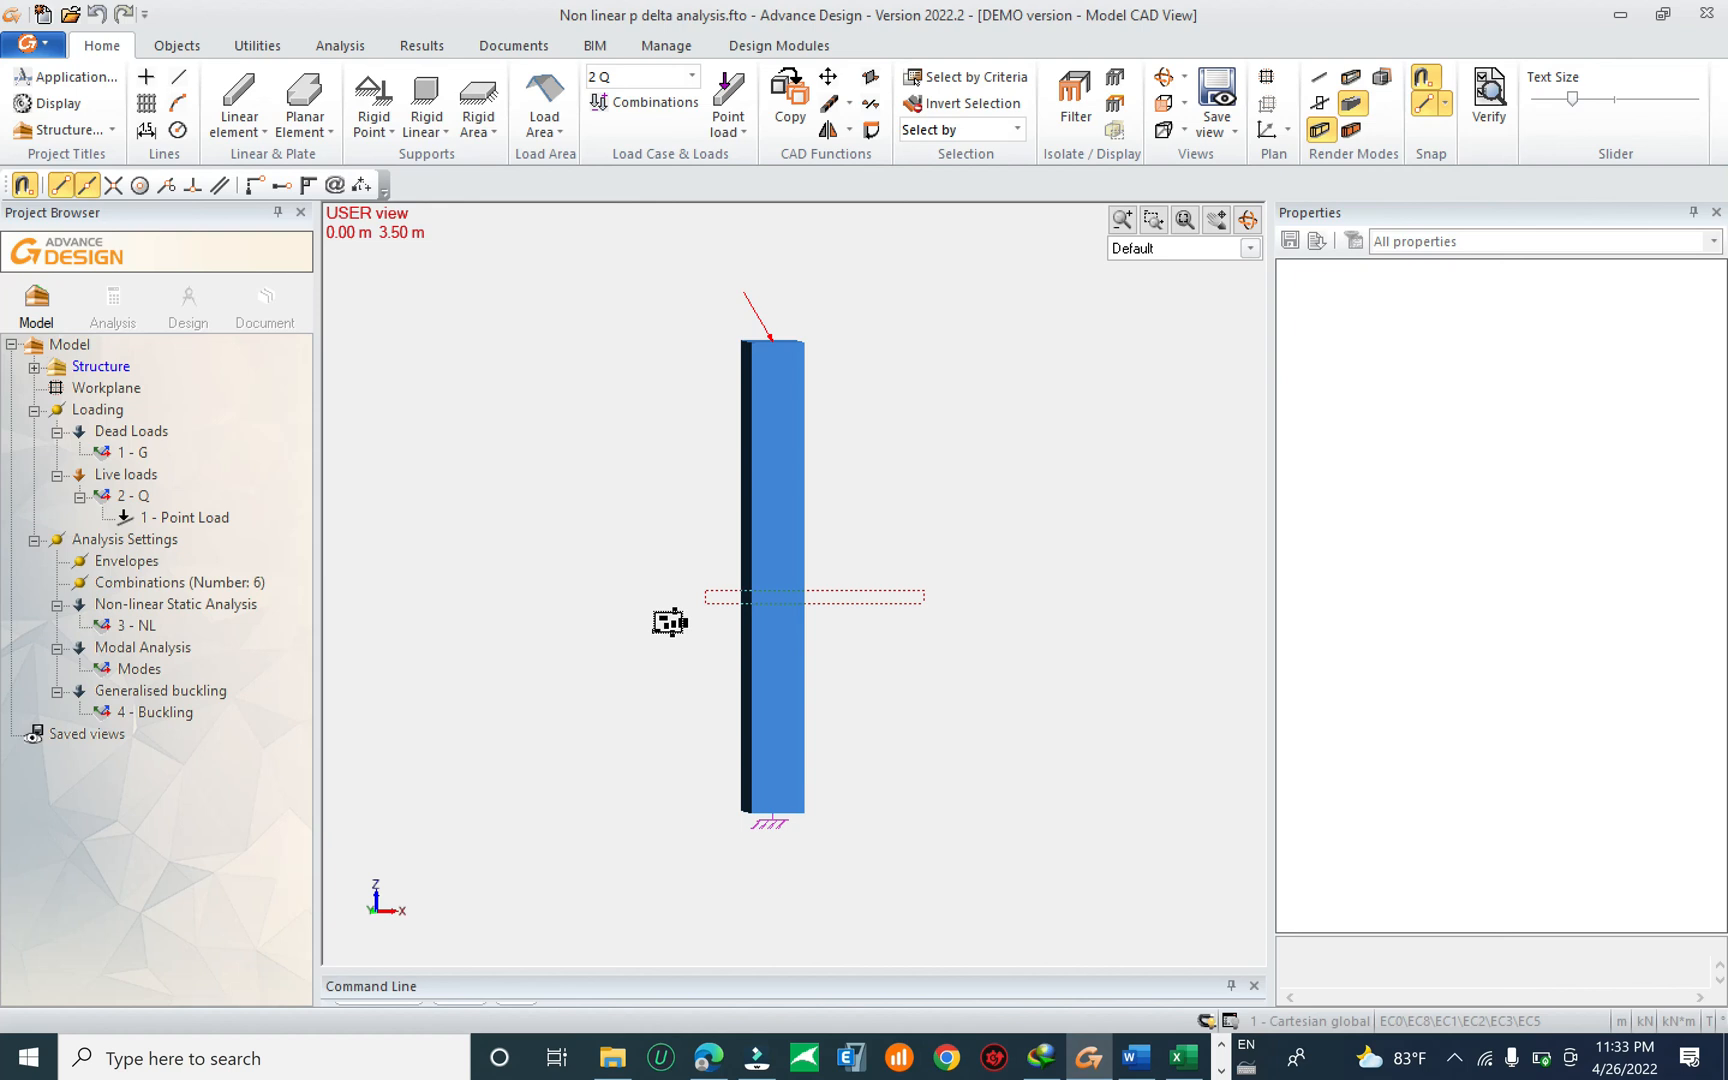
{"action": "left_click", "coordinate": [660, 626]}
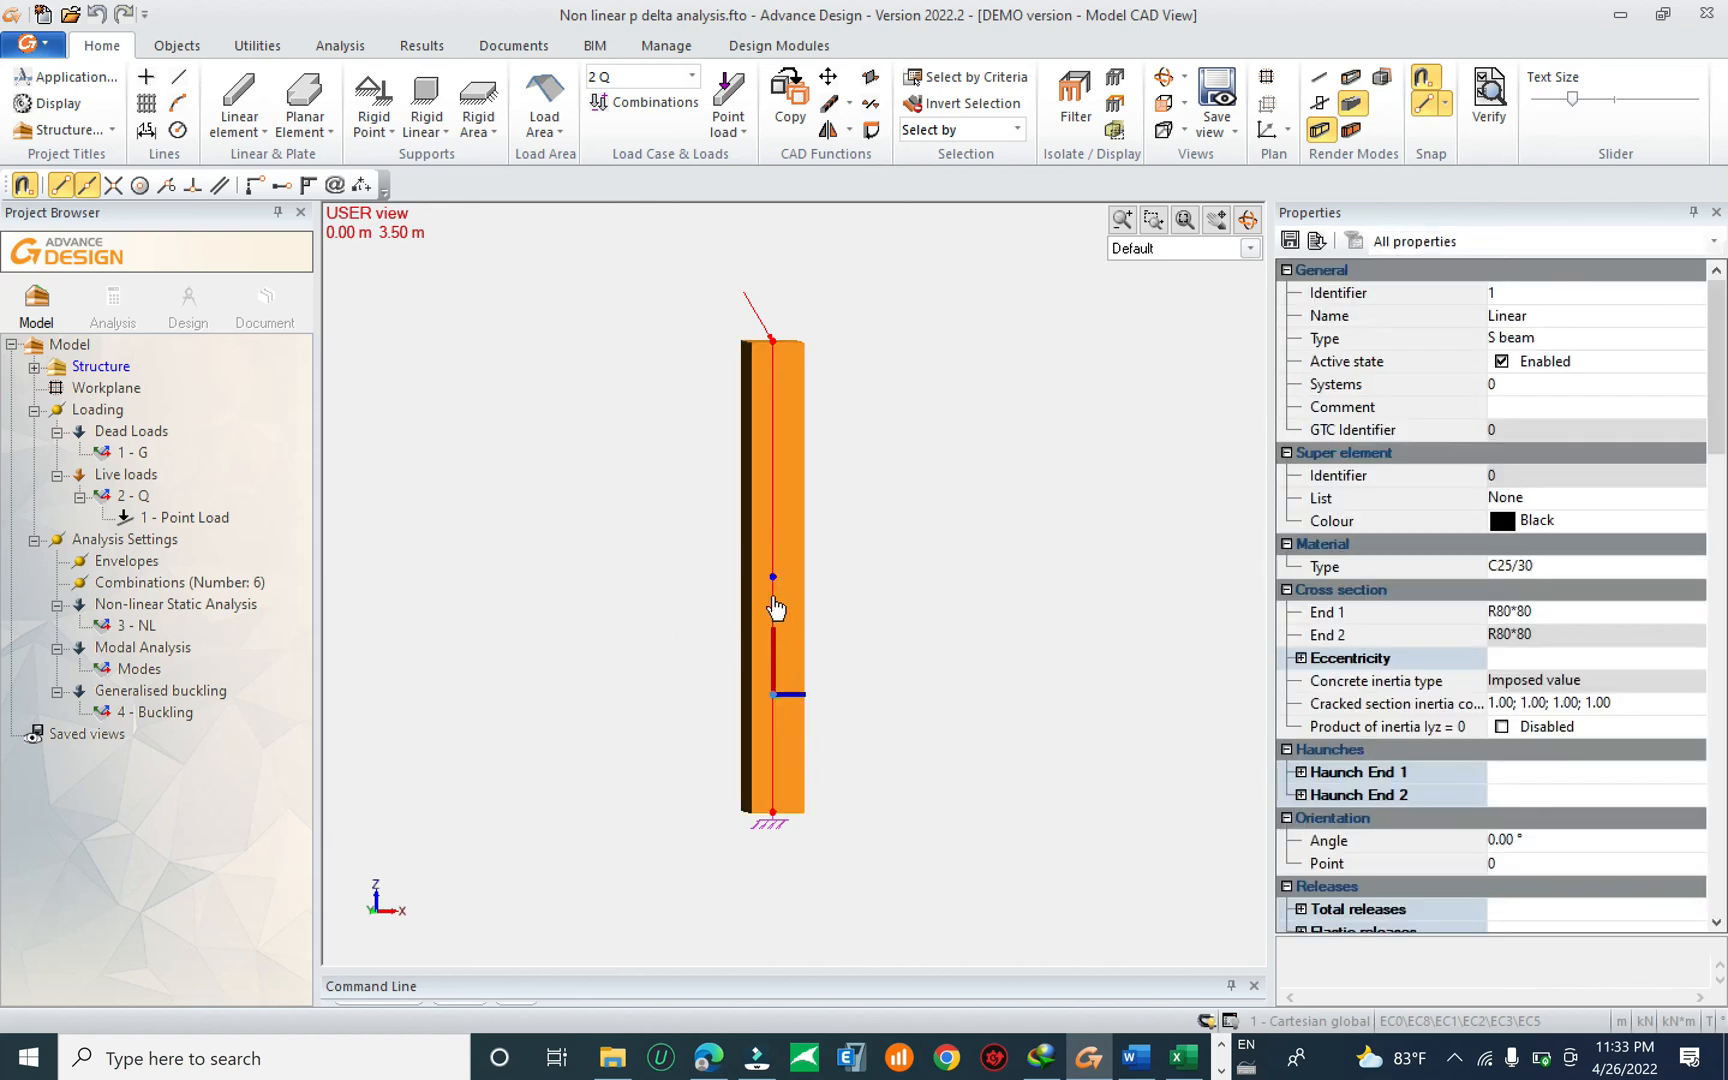
{"action": "key", "text": "Escape"}
{"action": "left_click_drag", "start_coordinate": [803, 291], "coordinate": [720, 314]}
Review the Non Linear Analysis Options of the 3 - NL case, including the row for combination 102.
{"action": "left_click", "coordinate": [150, 605]}
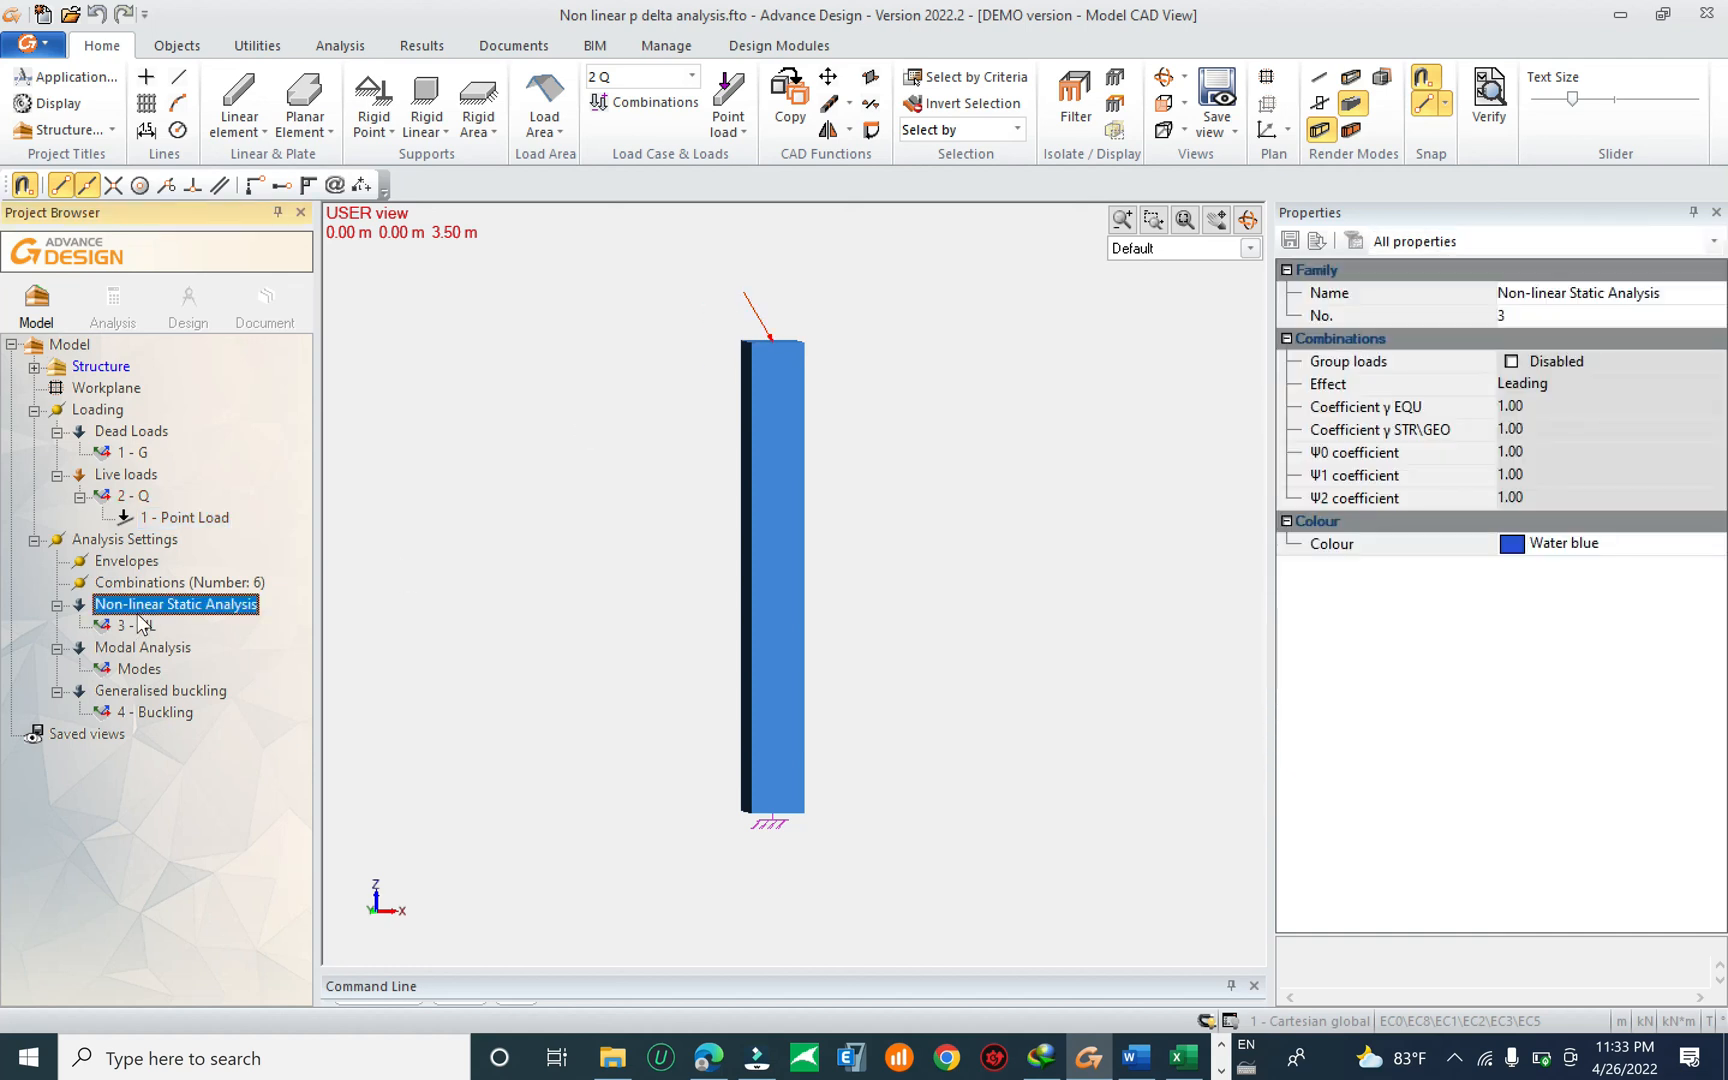
{"action": "left_click", "coordinate": [130, 626]}
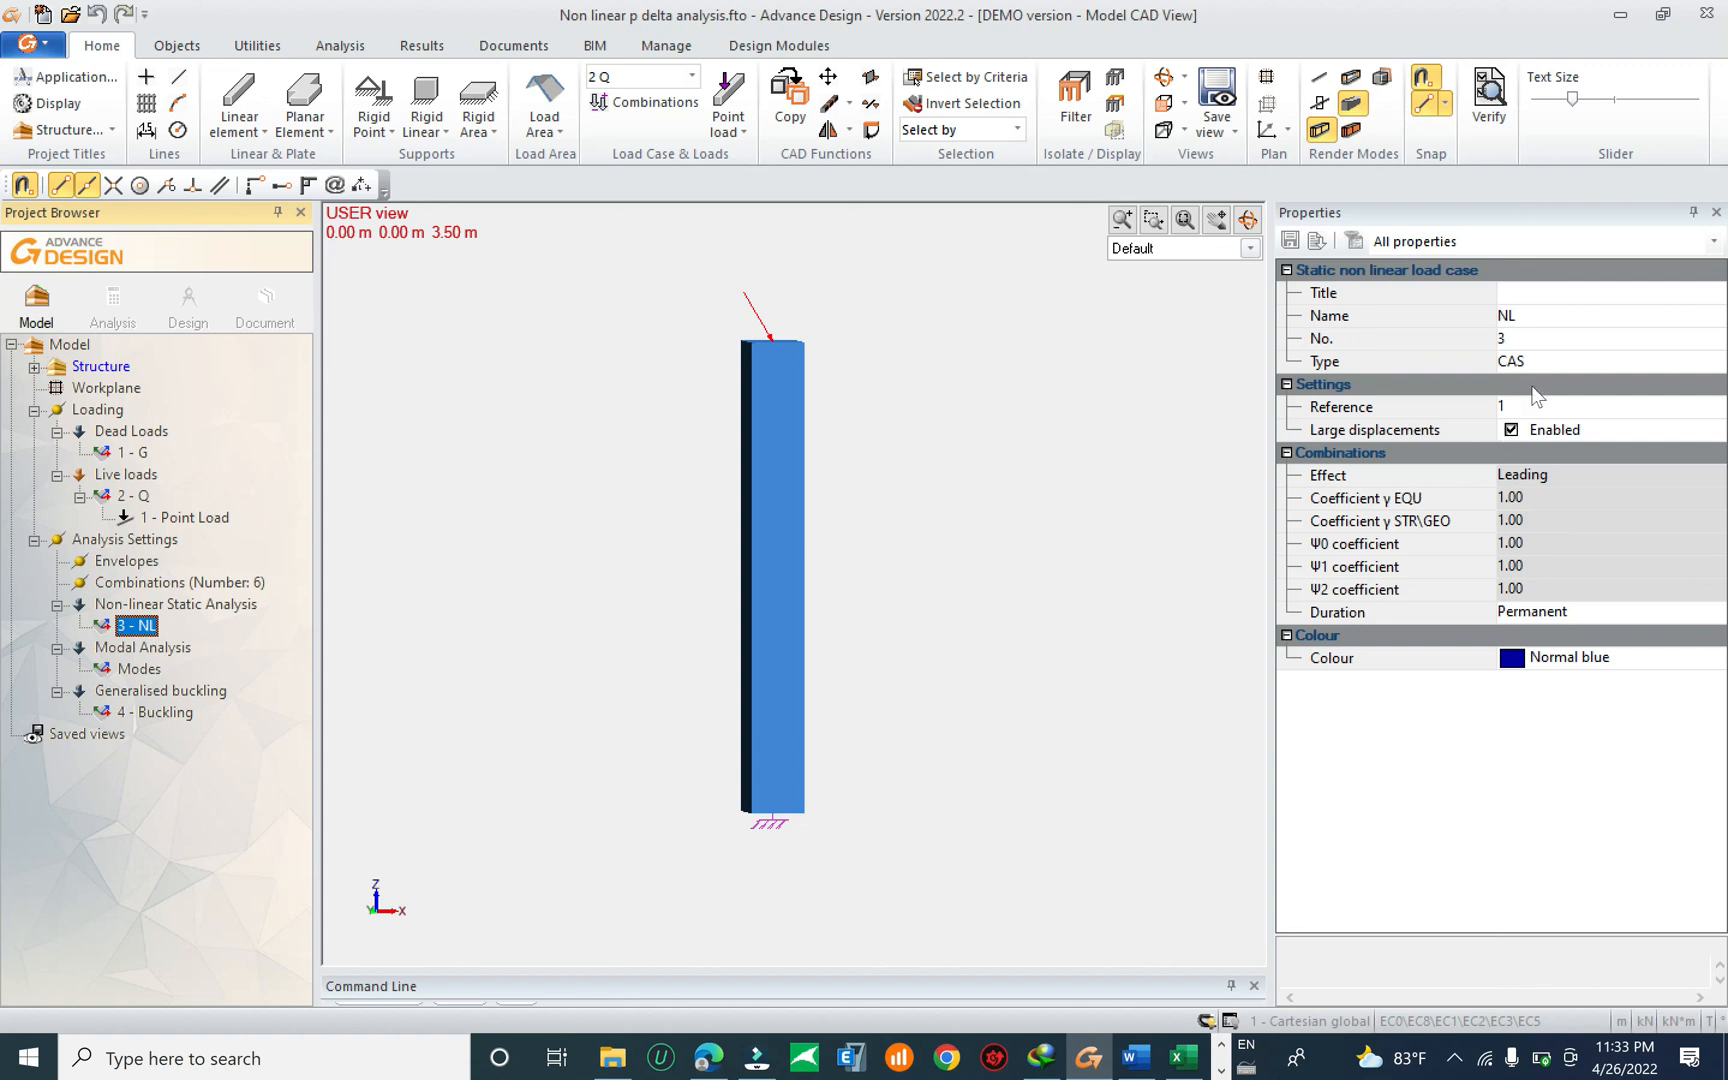
{"action": "left_click", "coordinate": [1557, 360]}
{"action": "left_click", "coordinate": [1534, 405]}
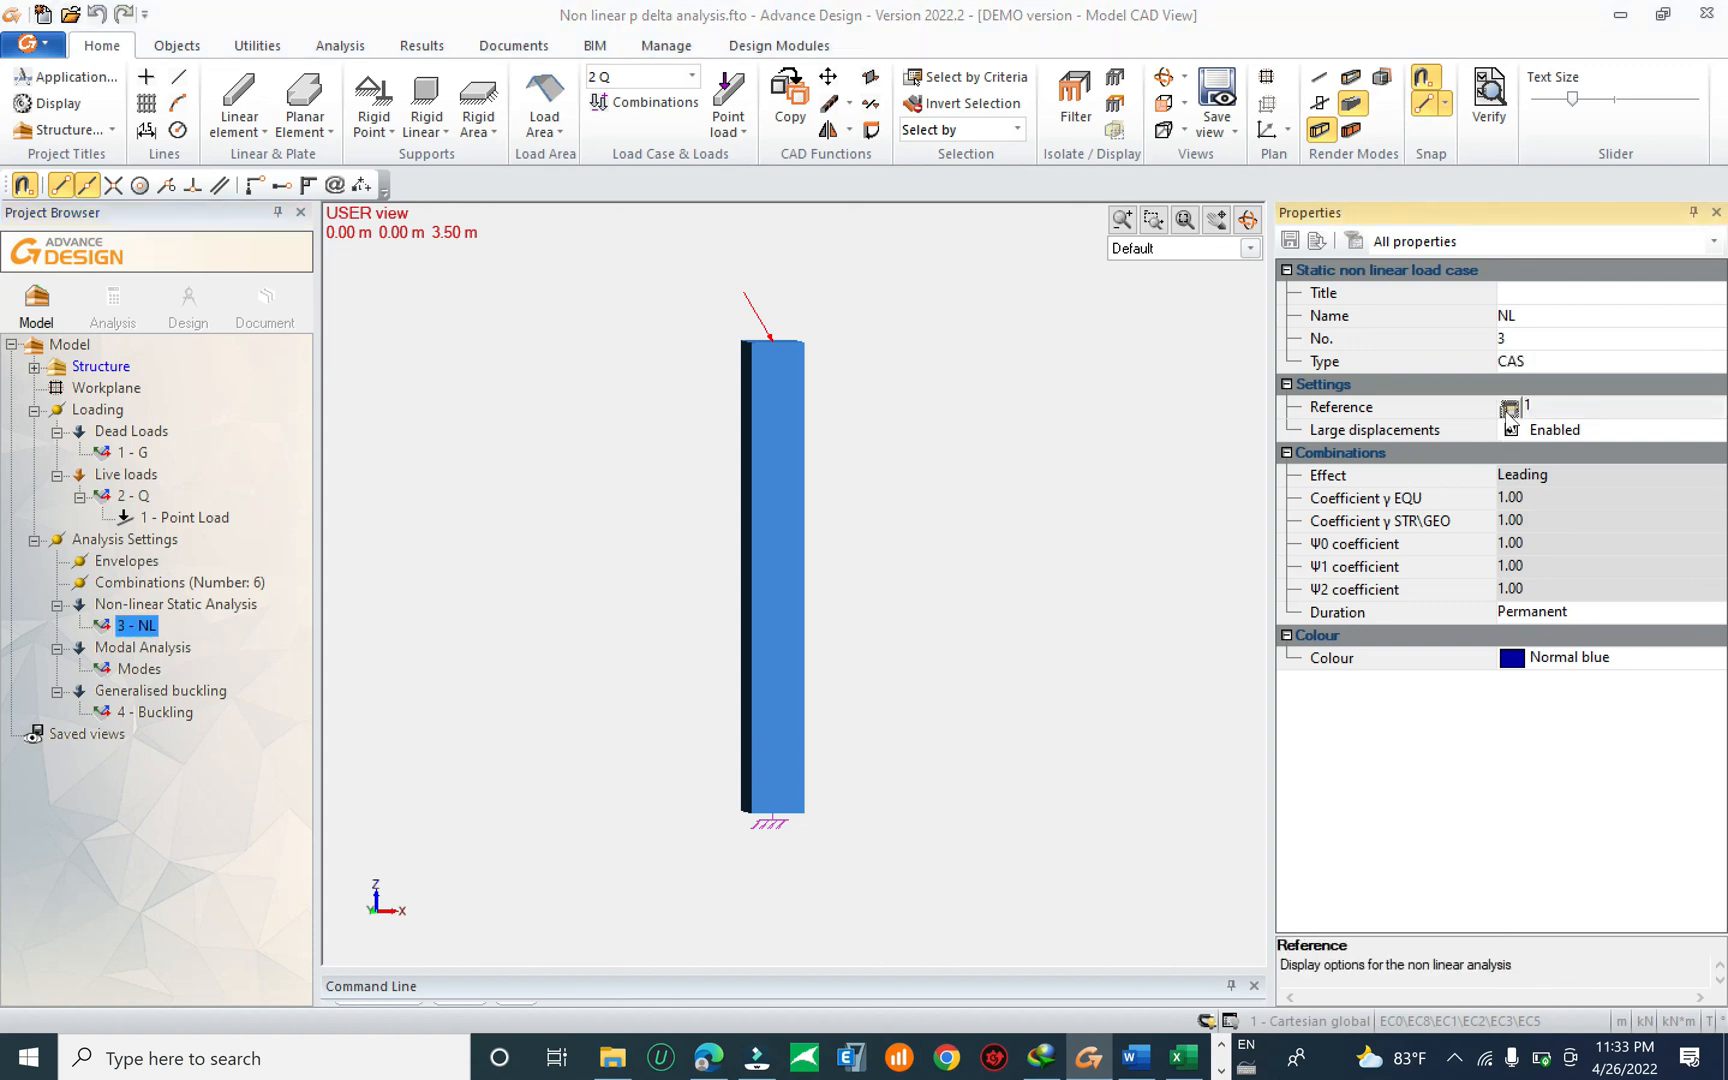
{"action": "left_click", "coordinate": [1510, 408]}
{"action": "left_click", "coordinate": [464, 487]}
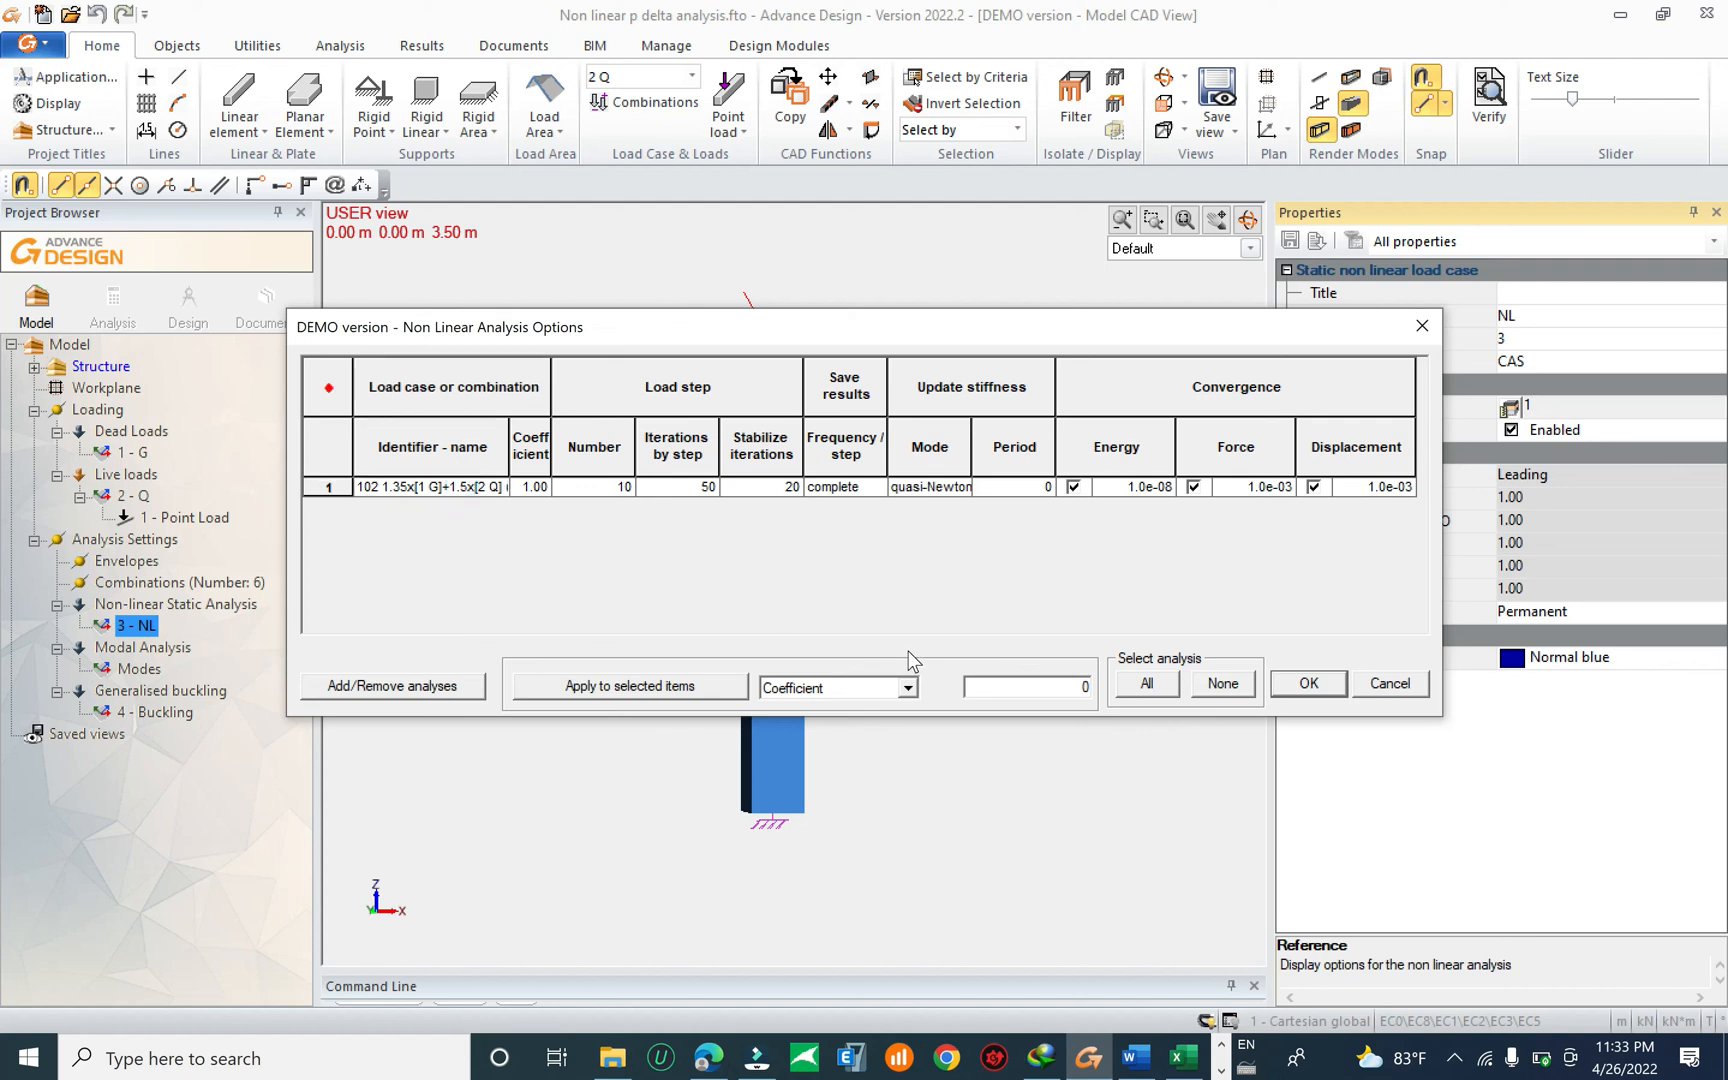
{"action": "left_click", "coordinate": [1309, 684]}
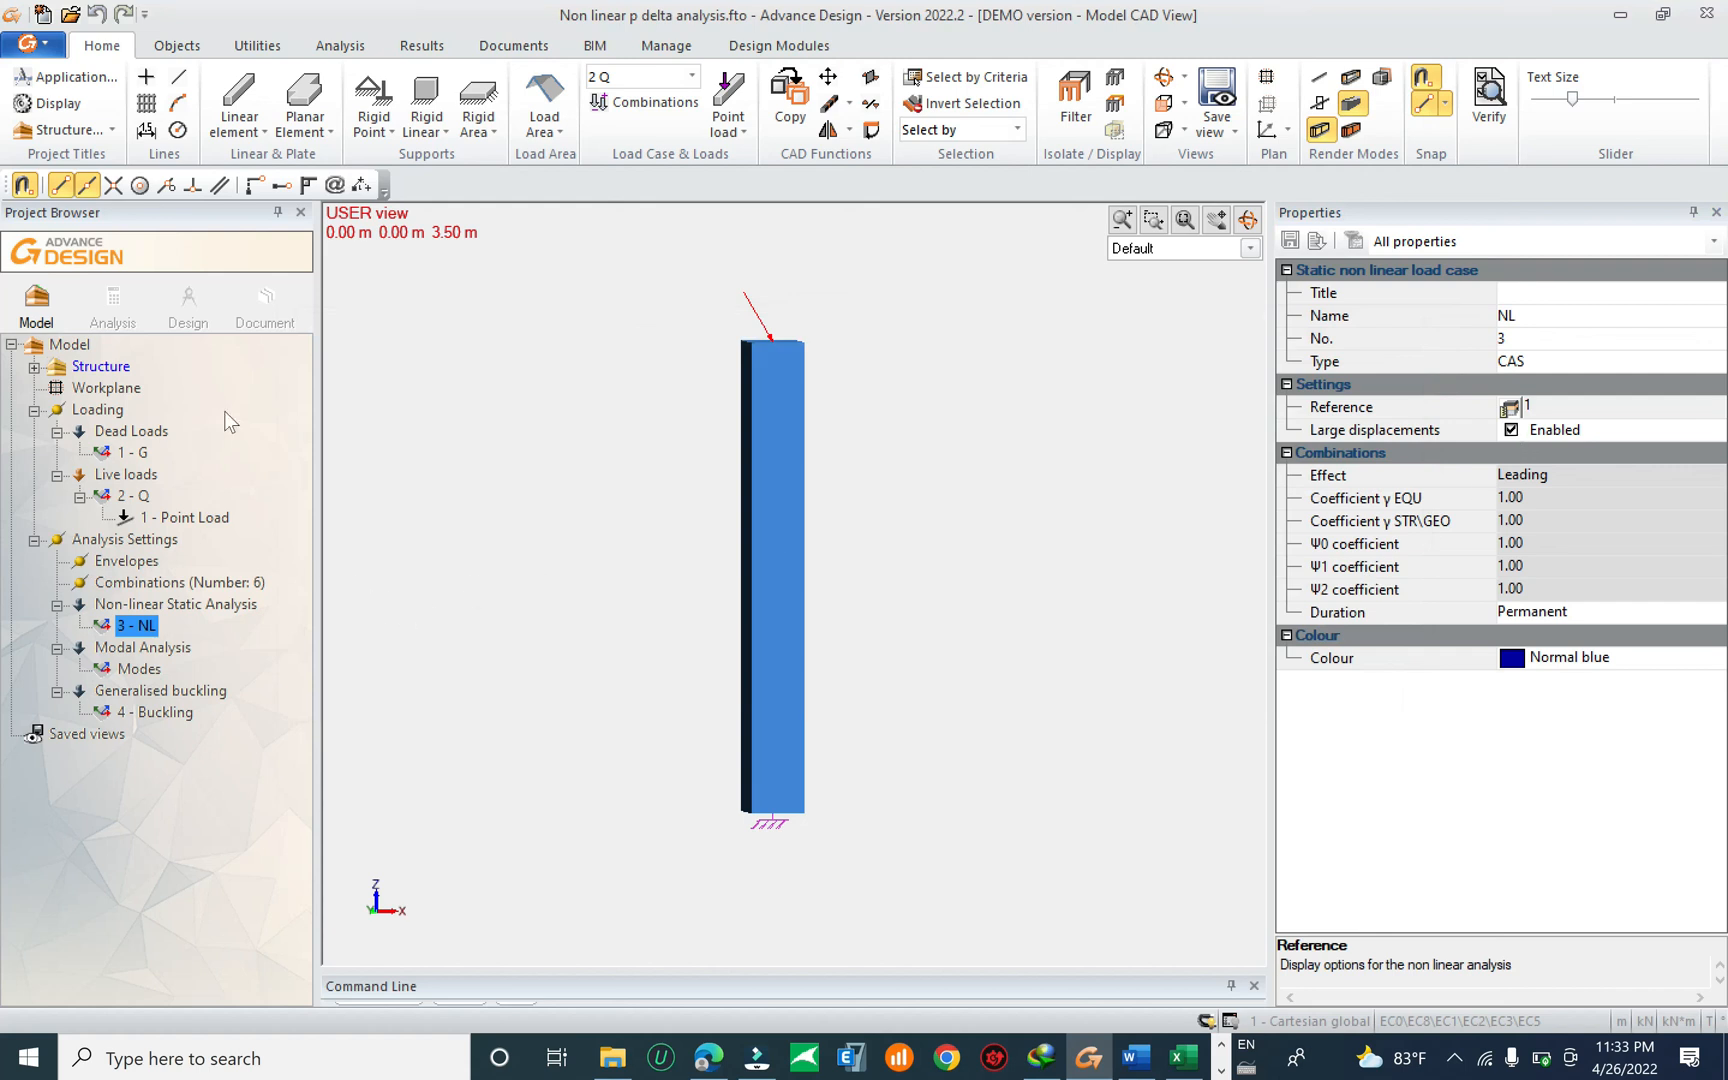
Create a new analysis model and run its FE Calculation with large displacements enabled.
{"action": "left_click", "coordinate": [120, 302]}
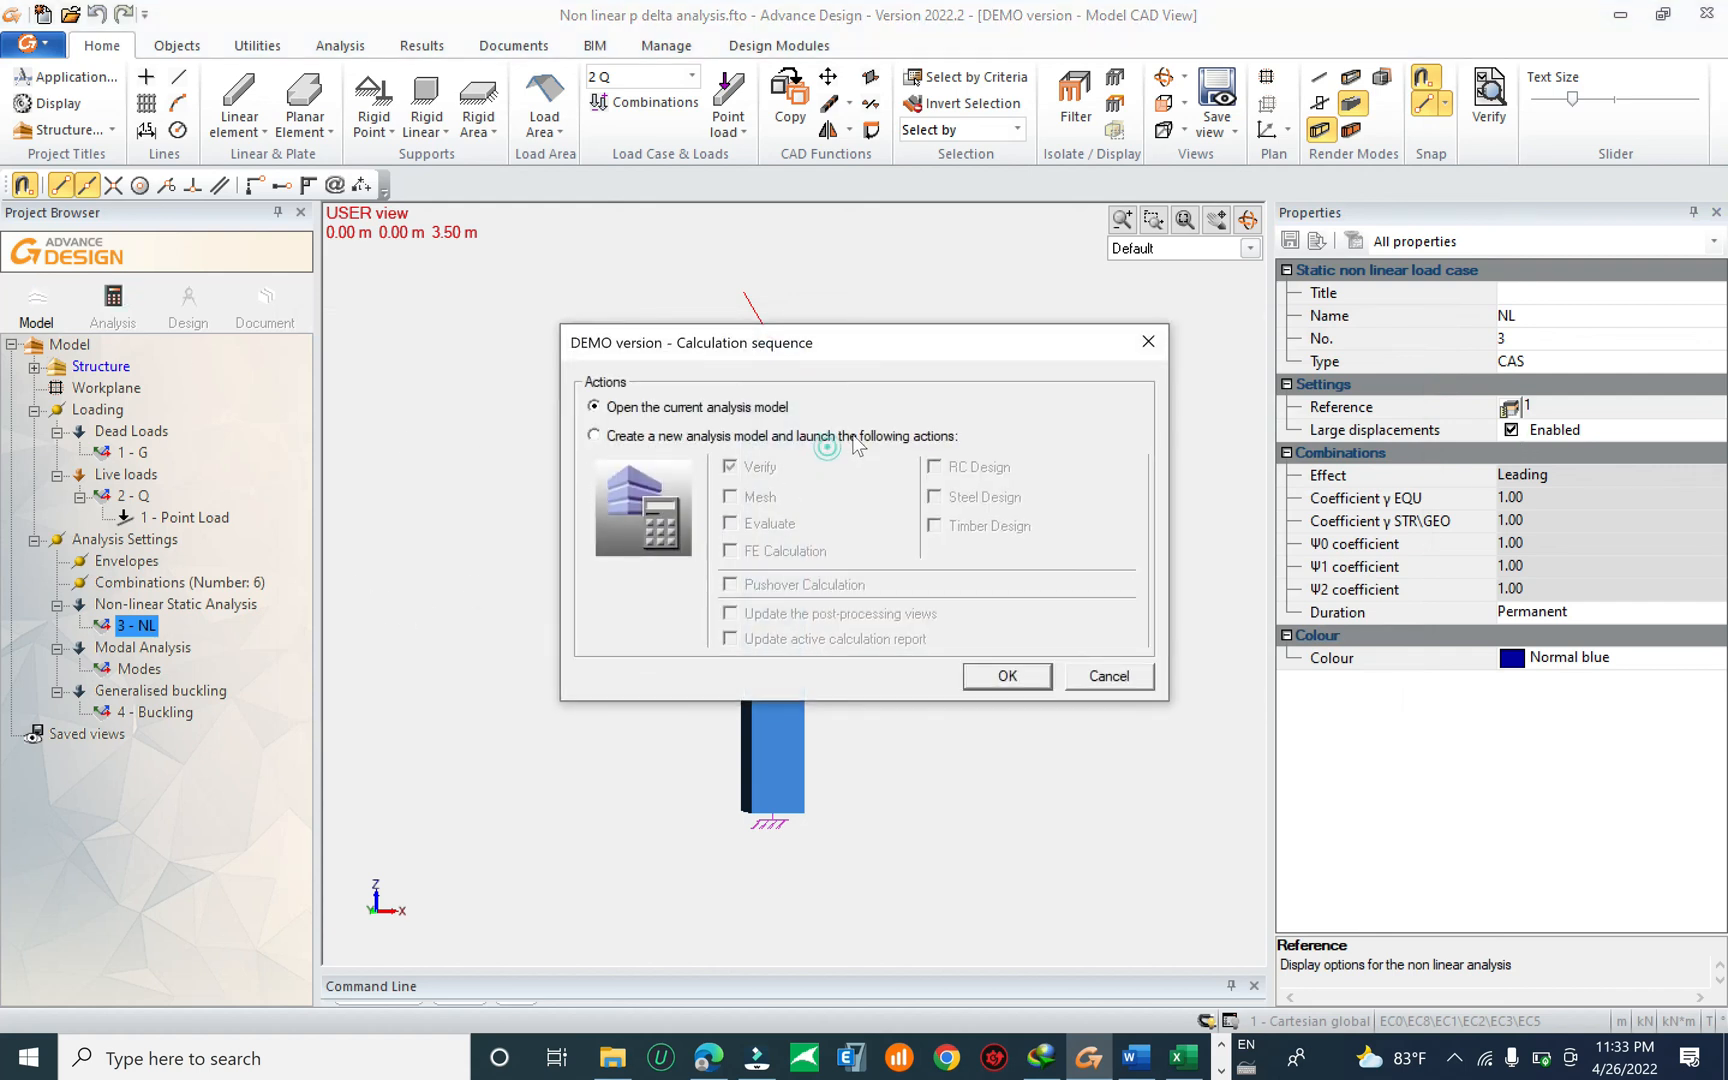
{"action": "left_click", "coordinate": [823, 555]}
{"action": "left_click", "coordinate": [985, 680]}
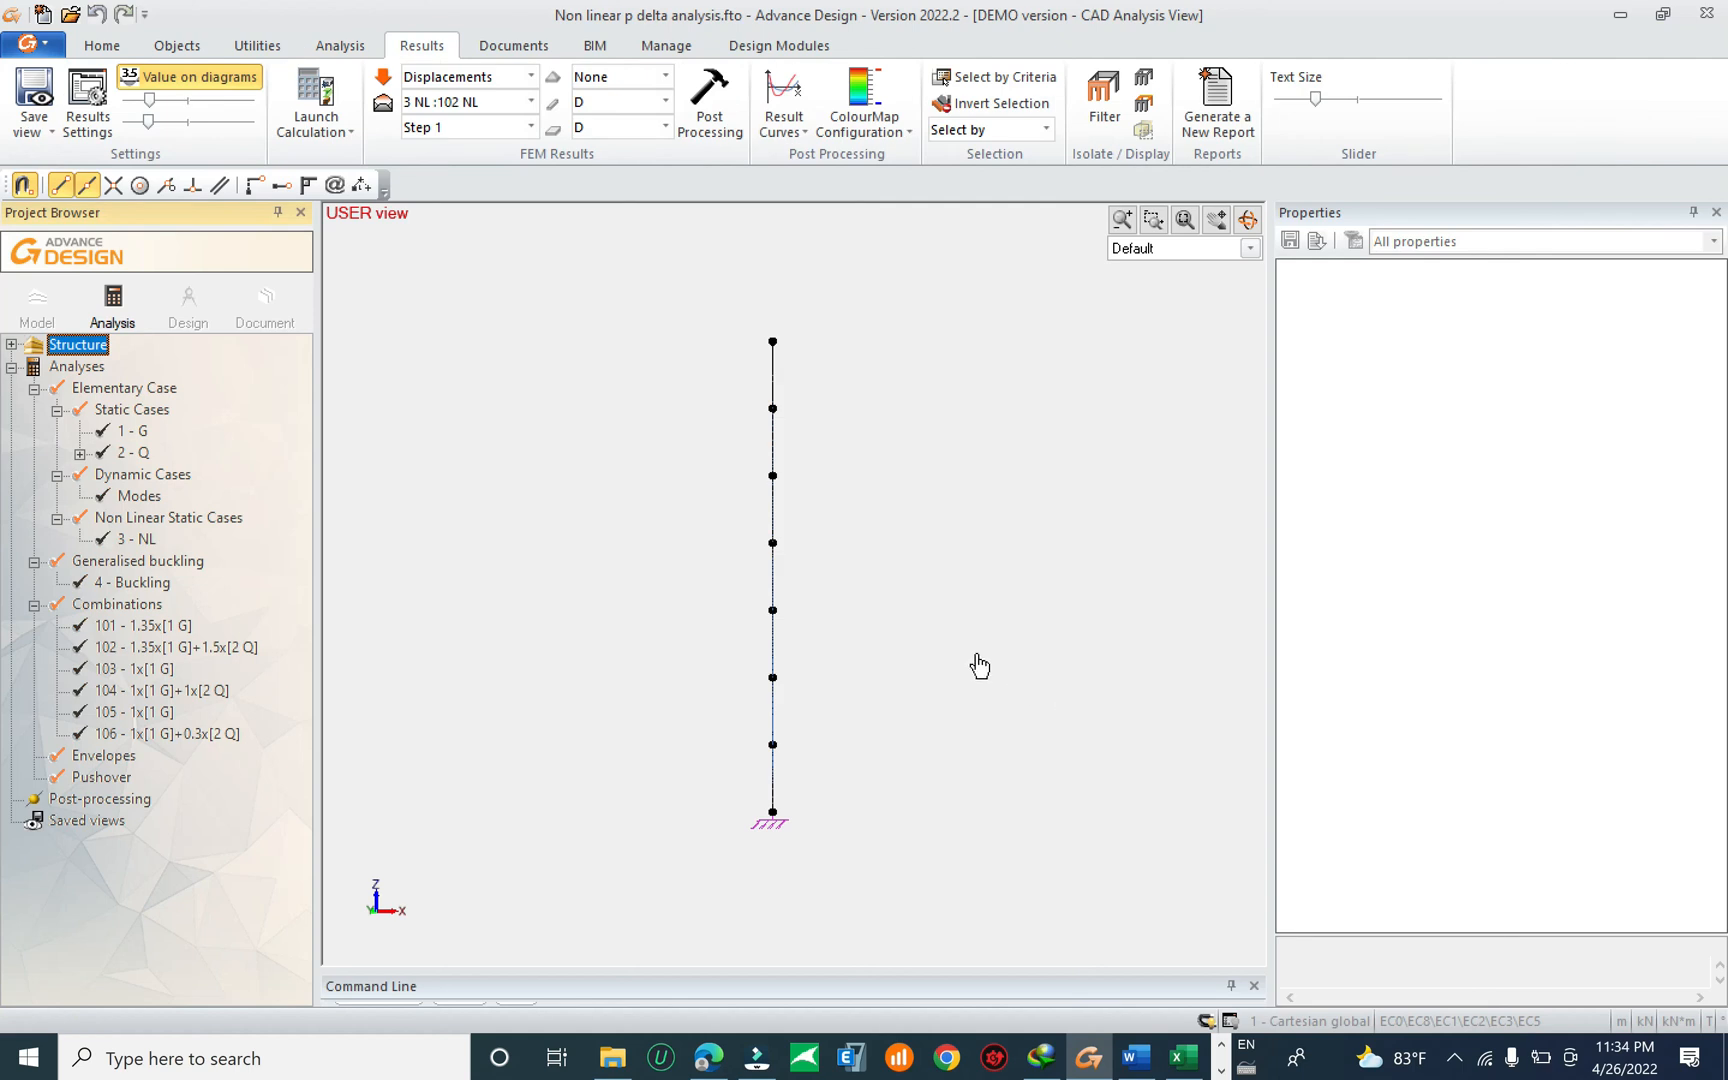
Plot the column's My forces for 3 NL:102 NL at the last step.
{"action": "left_click", "coordinate": [472, 80]}
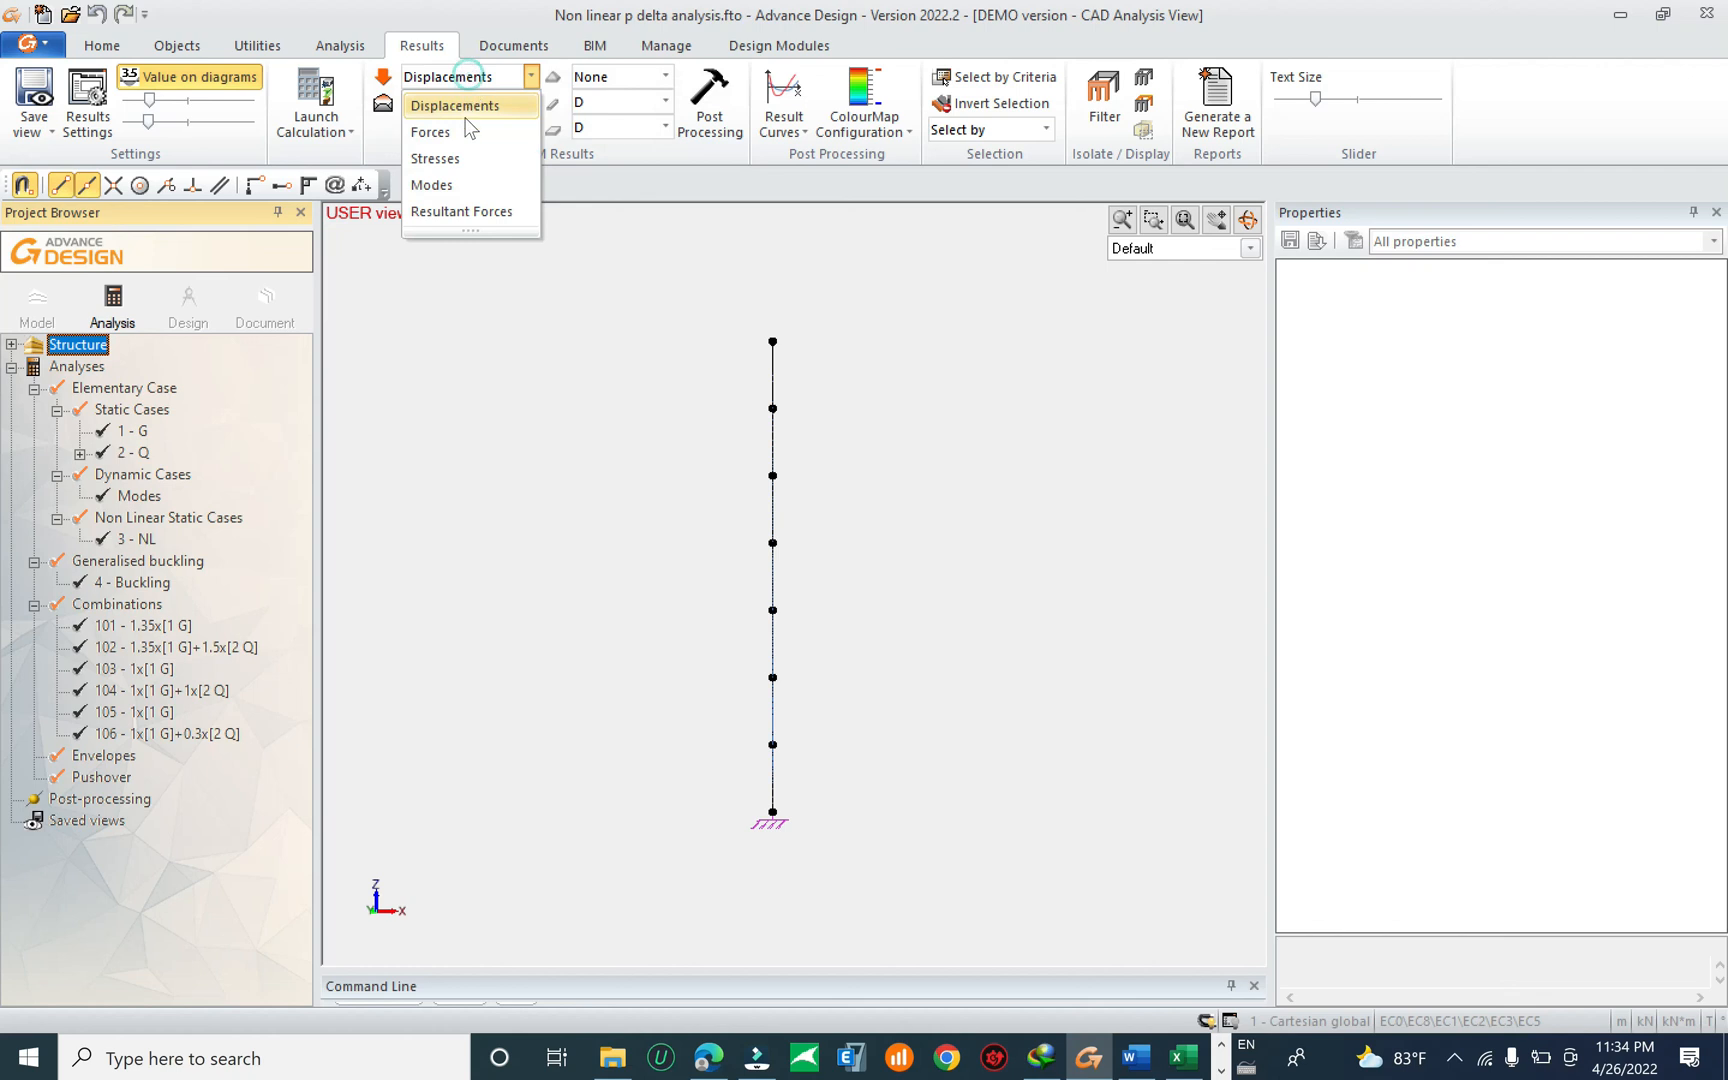
{"action": "left_click", "coordinate": [467, 128]}
{"action": "left_click", "coordinate": [472, 104]}
{"action": "left_click", "coordinate": [467, 130]}
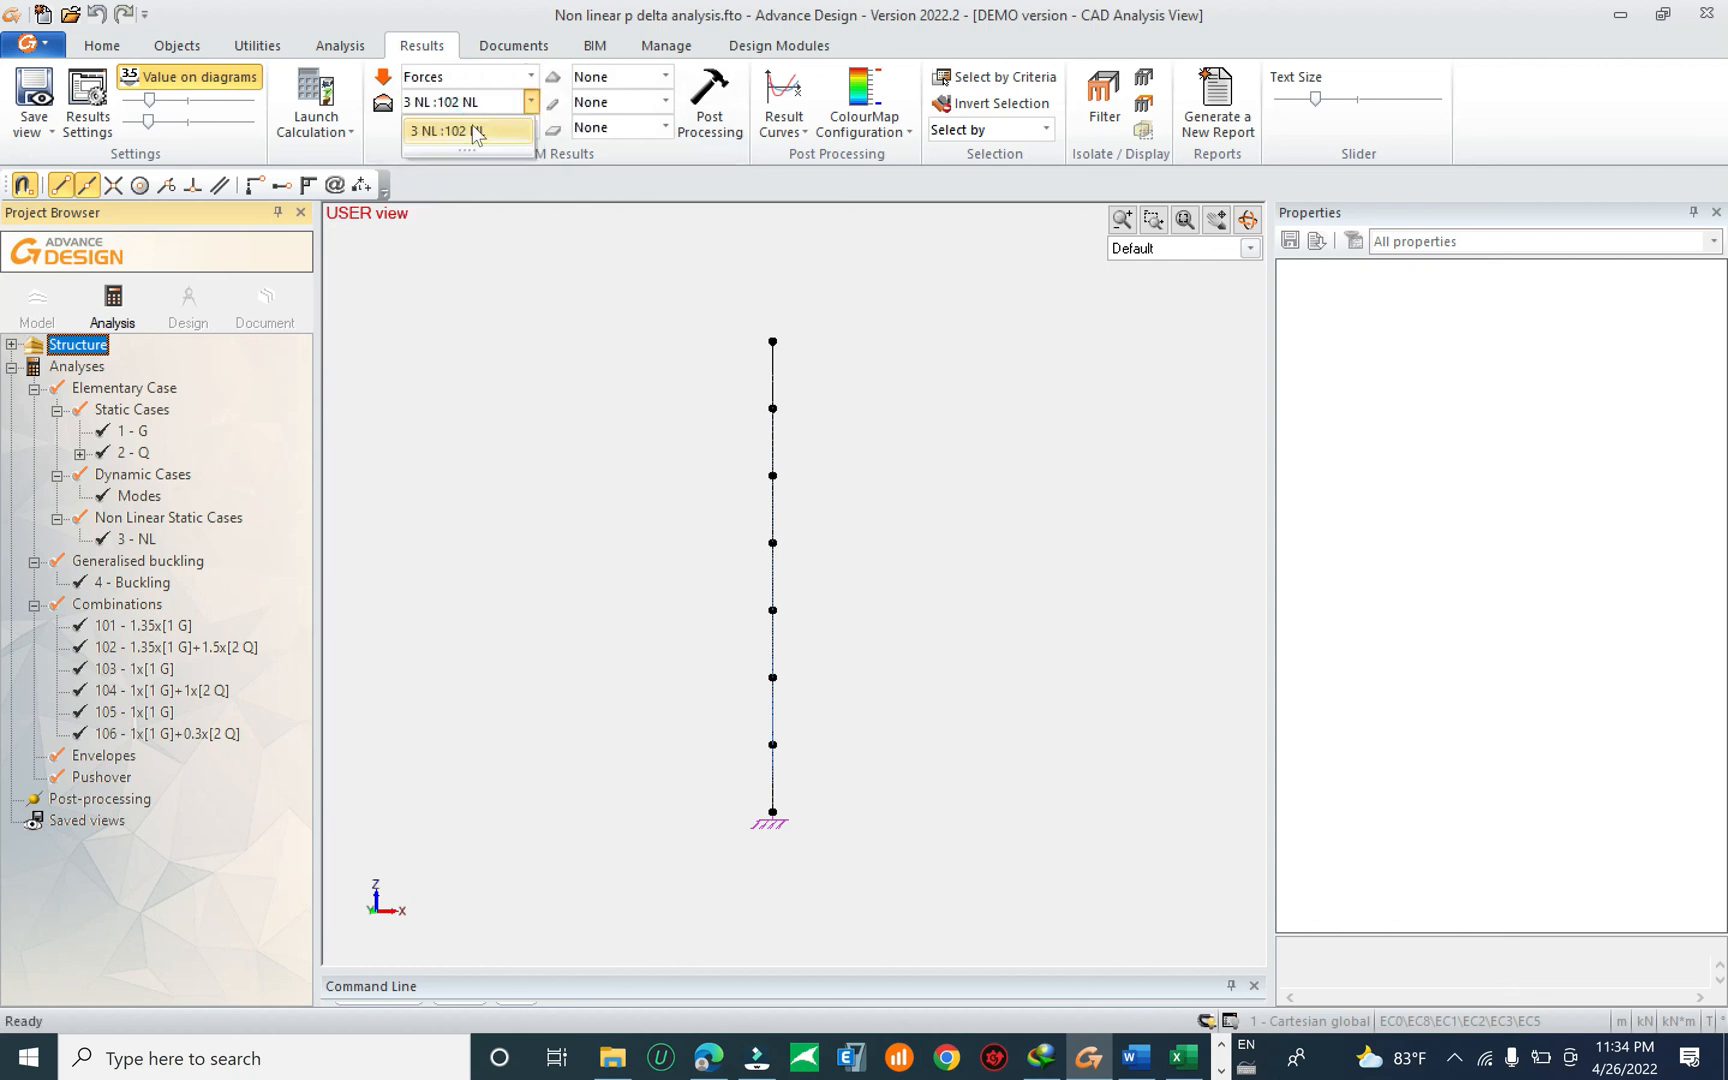
{"action": "left_click", "coordinate": [510, 127]}
{"action": "left_click", "coordinate": [466, 396]}
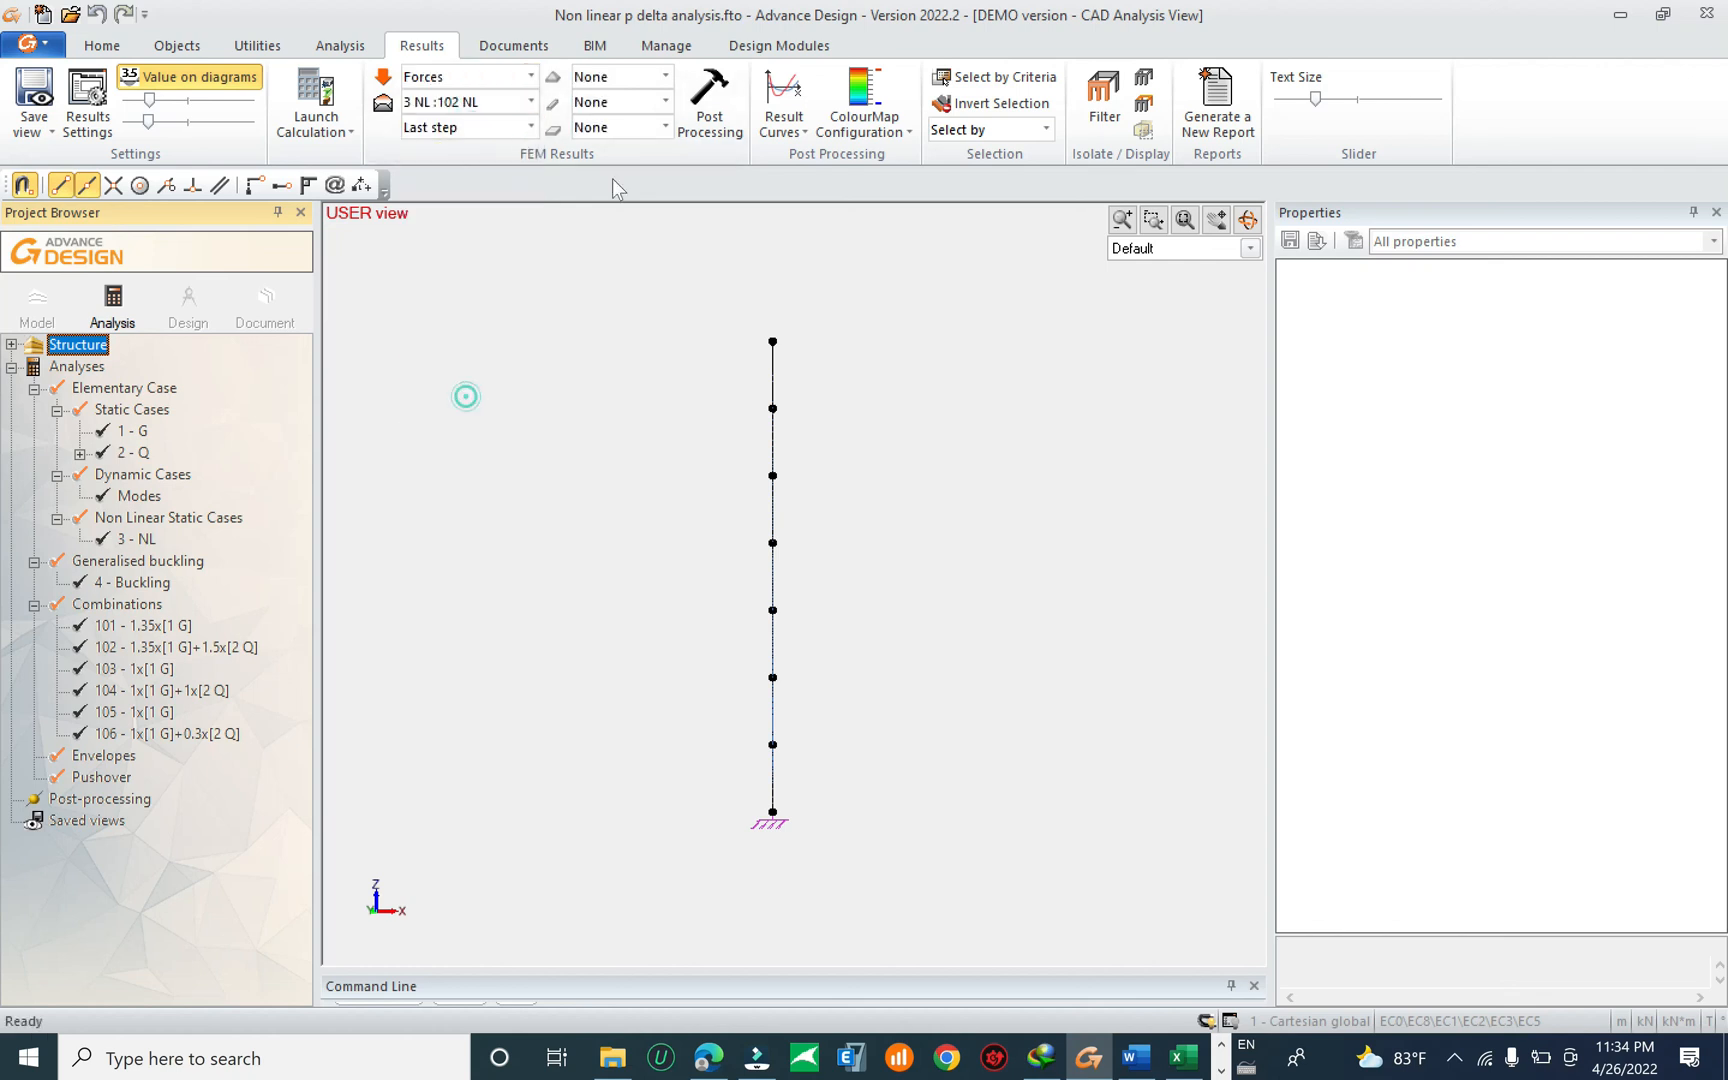
{"action": "left_click", "coordinate": [630, 102]}
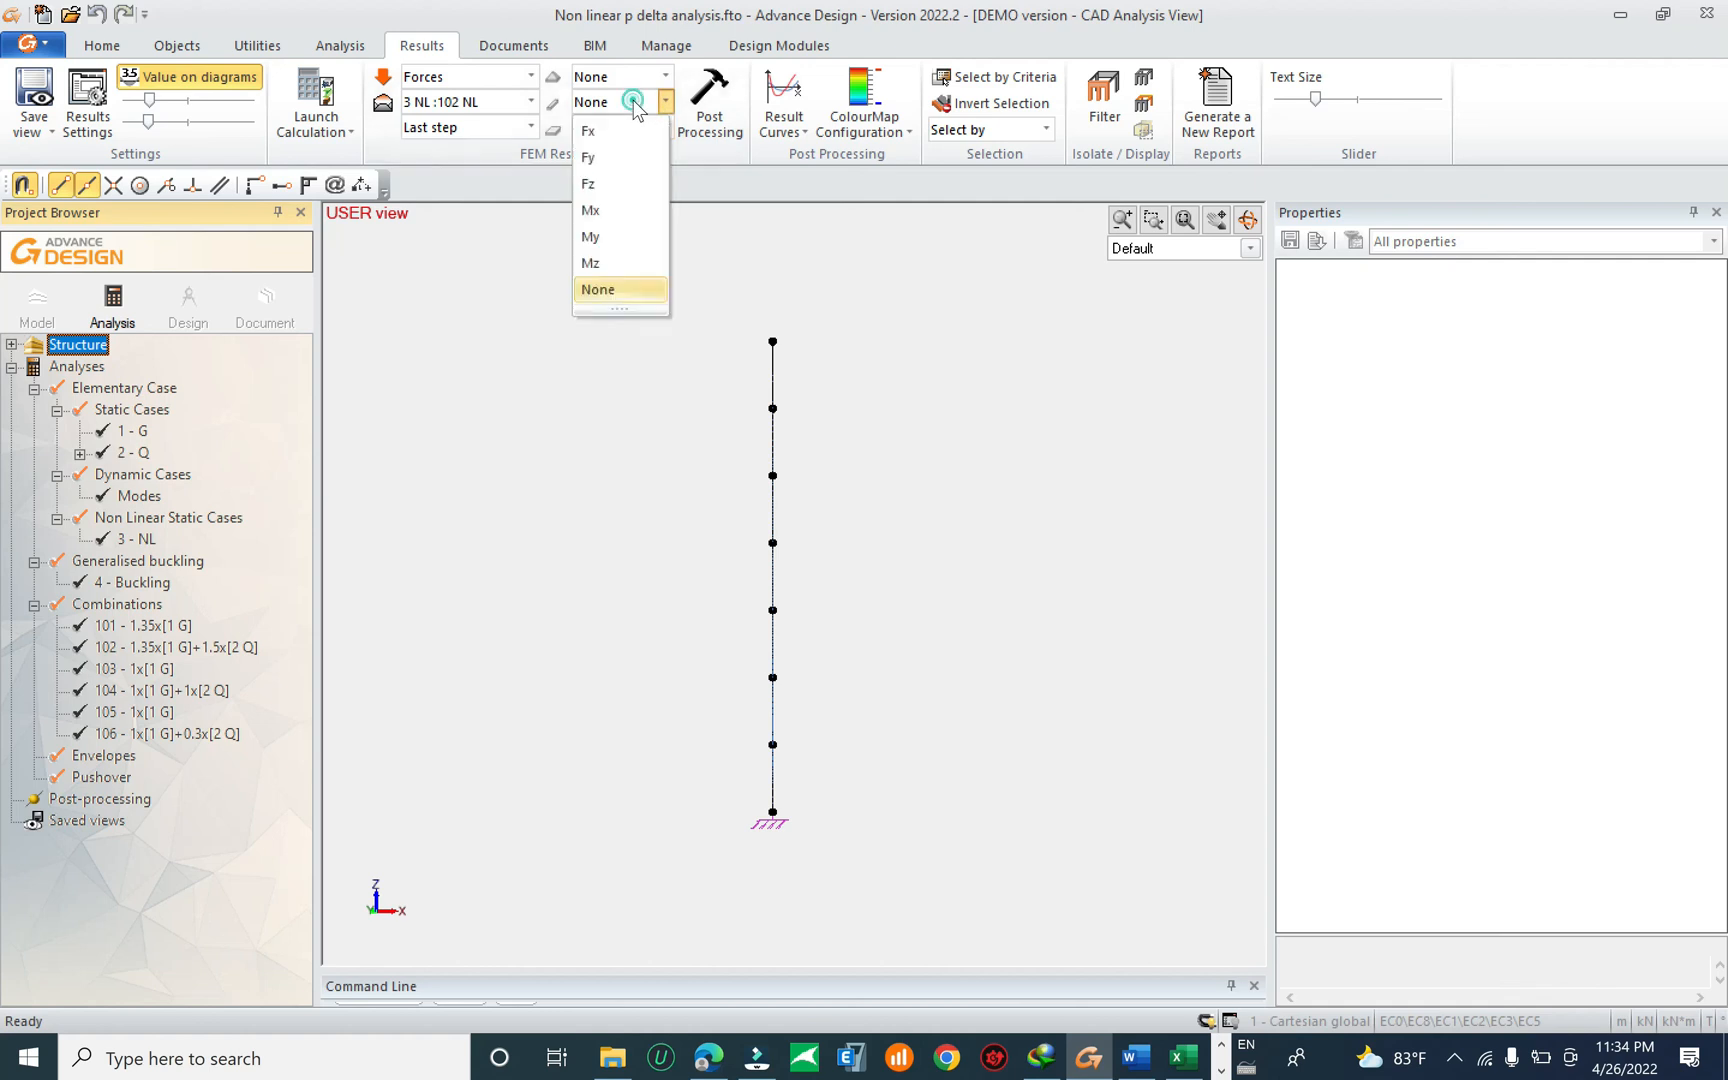
{"action": "left_click", "coordinate": [612, 250]}
{"action": "left_click", "coordinate": [706, 112]}
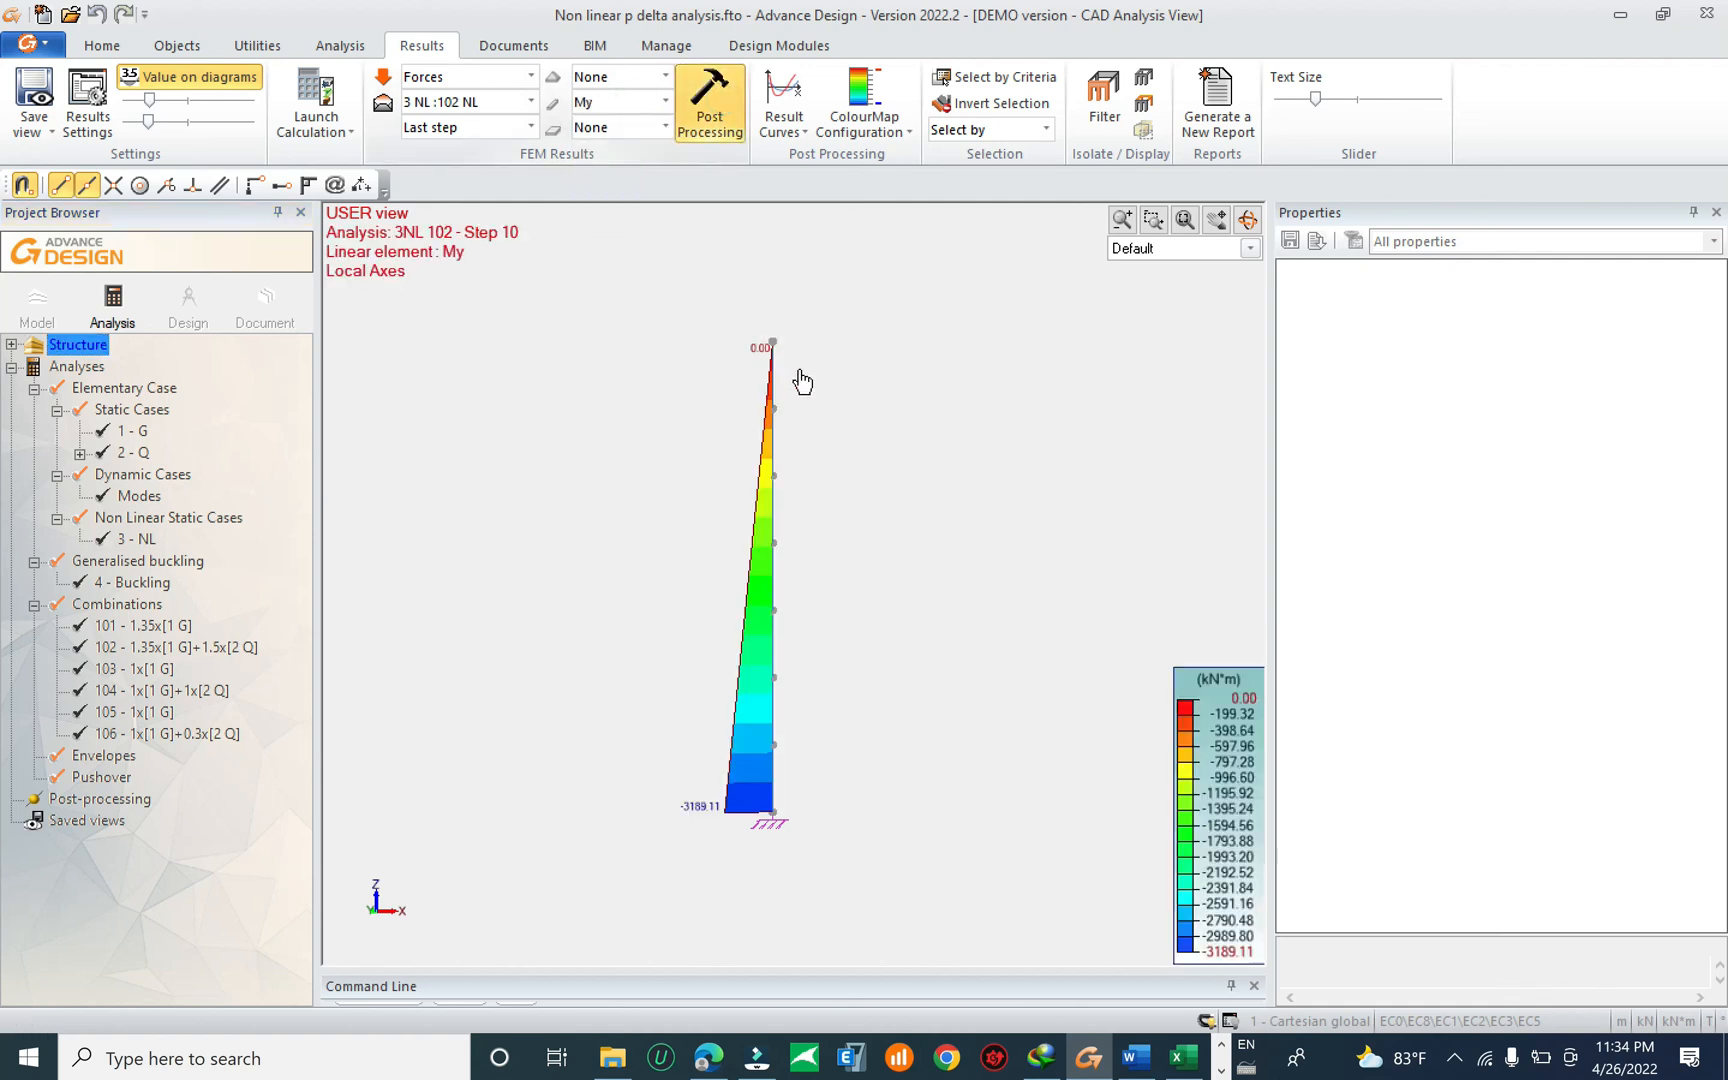
Plot the column's My forces for 3 NL:102 NL at Step 1.
{"action": "left_click", "coordinate": [457, 128]}
{"action": "left_click", "coordinate": [455, 155]}
{"action": "left_click", "coordinate": [715, 105]}
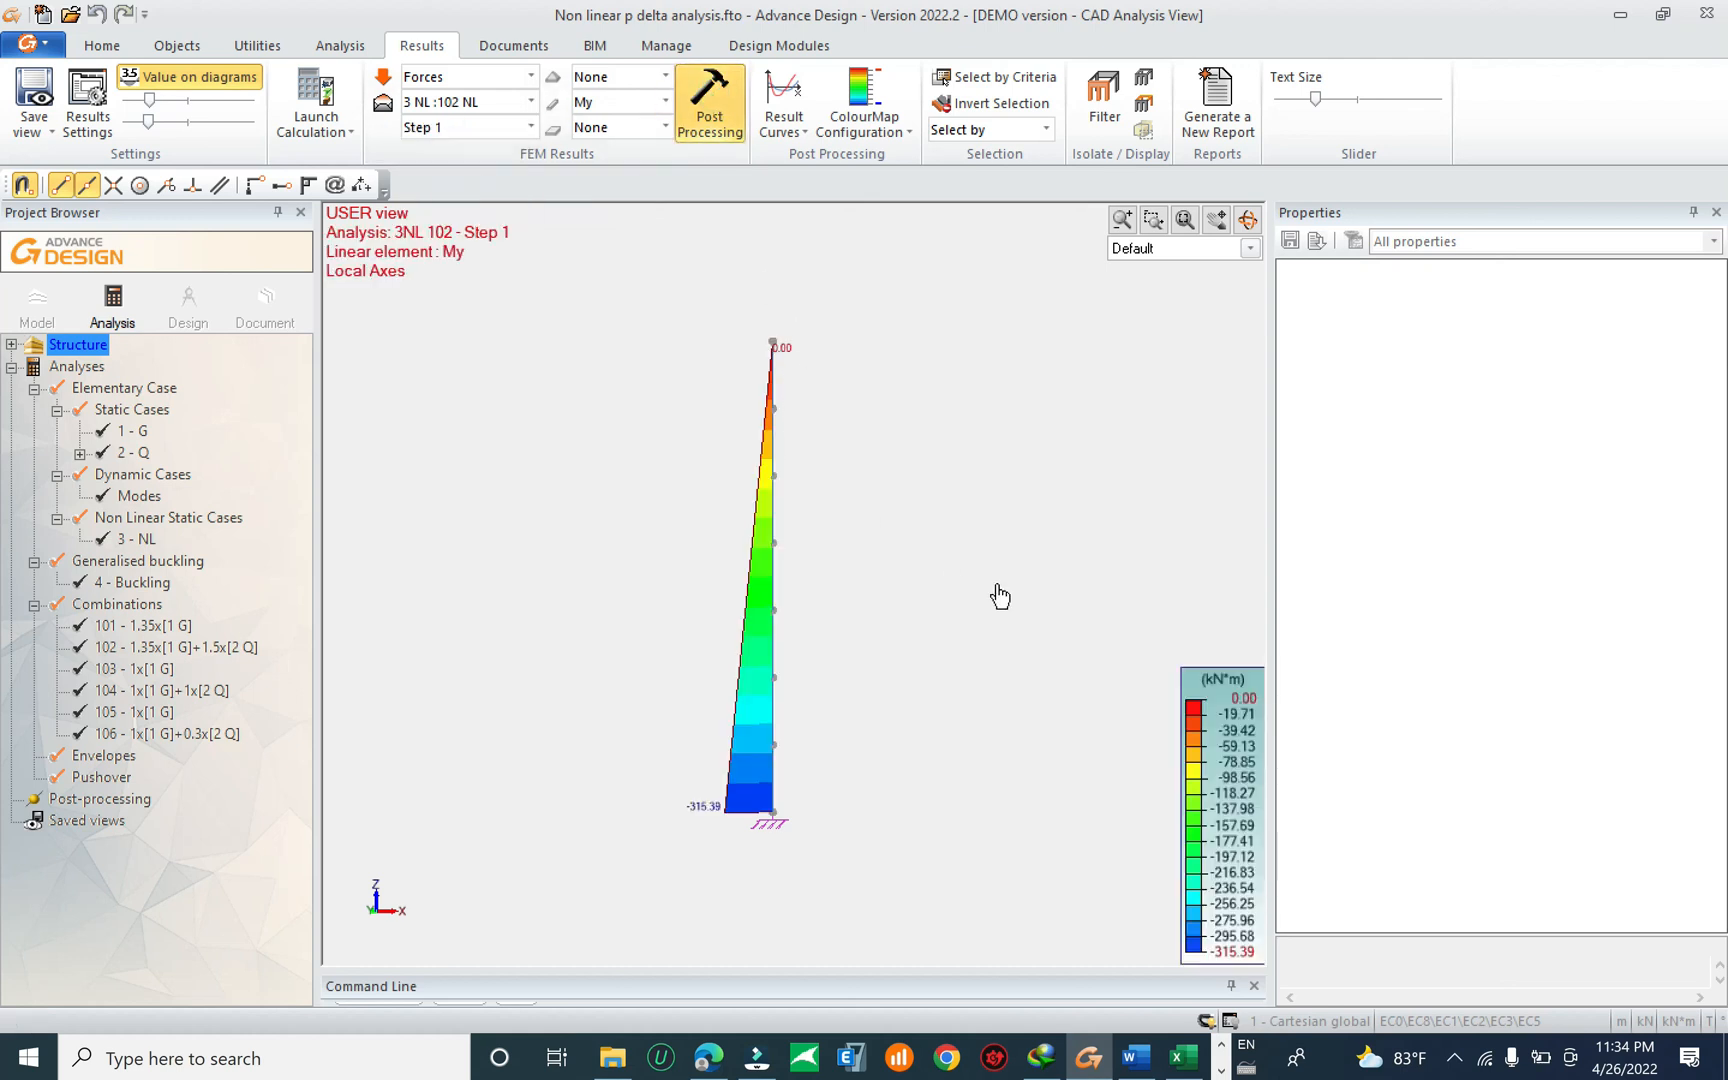
Switch the 3 NL:102 NL results back to the last step and replot the column's My diagram.
{"action": "left_click", "coordinate": [486, 128]}
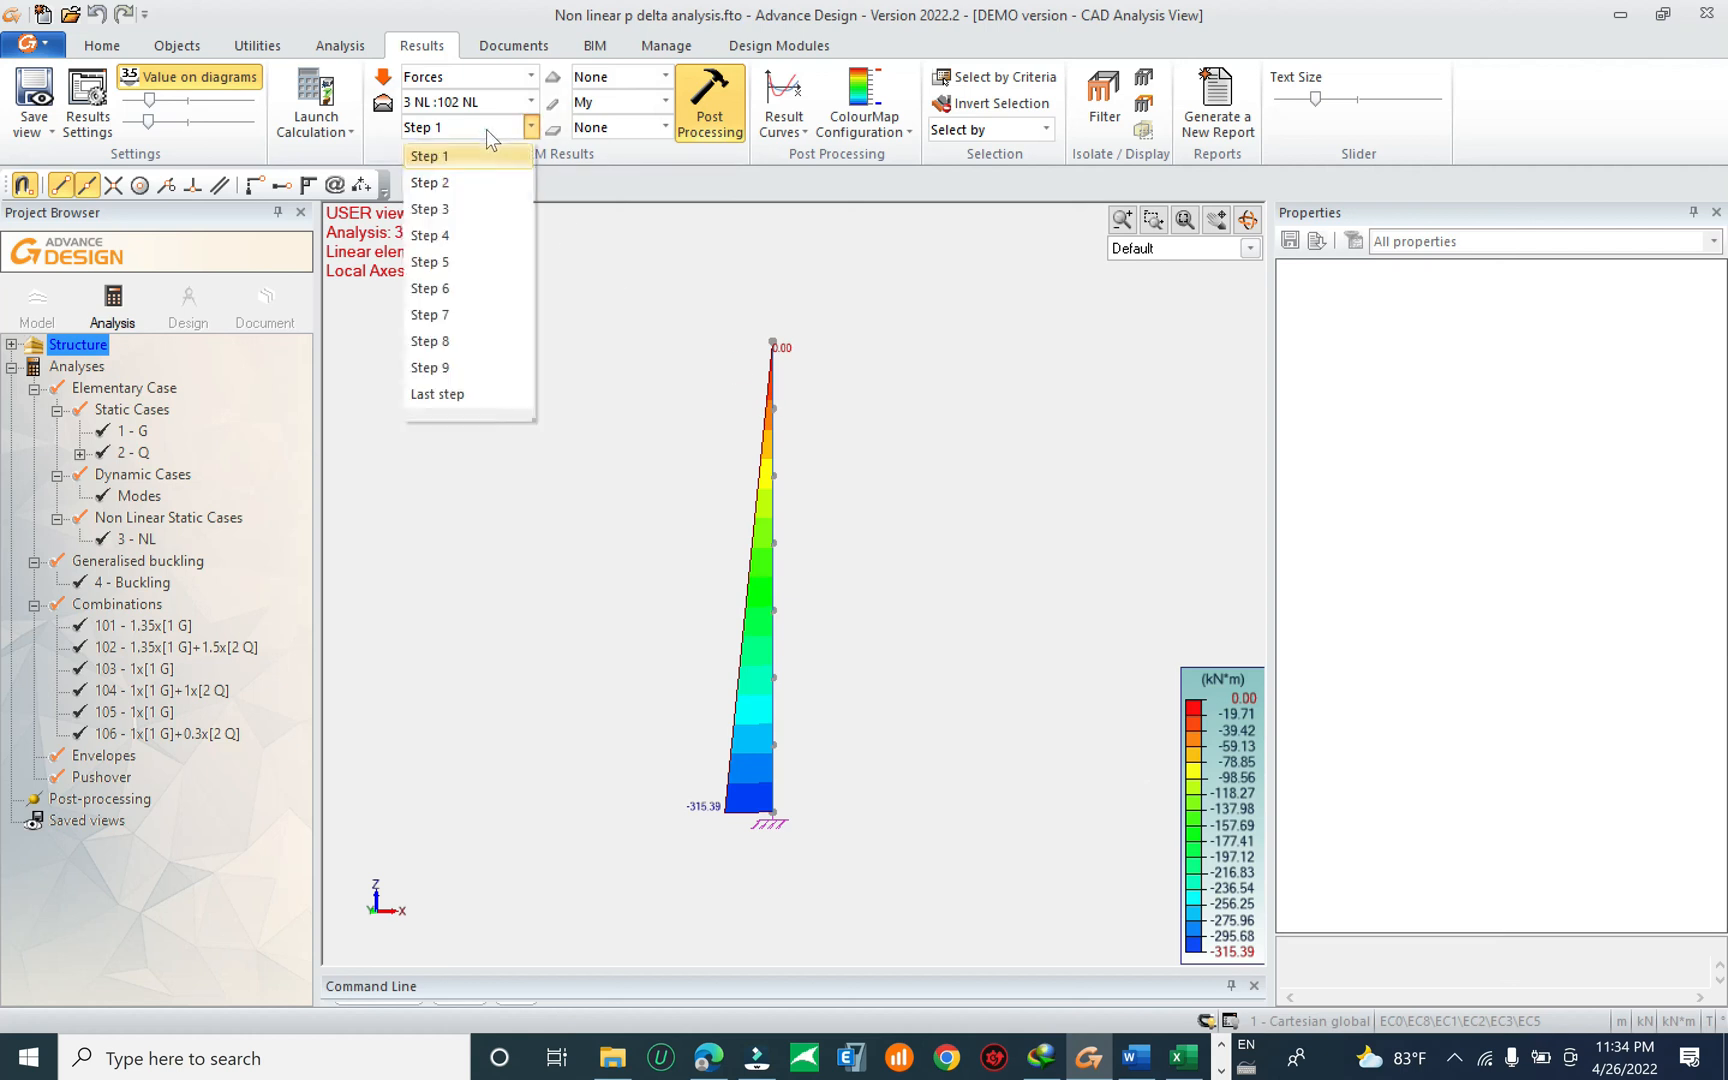
{"action": "left_click", "coordinate": [468, 392]}
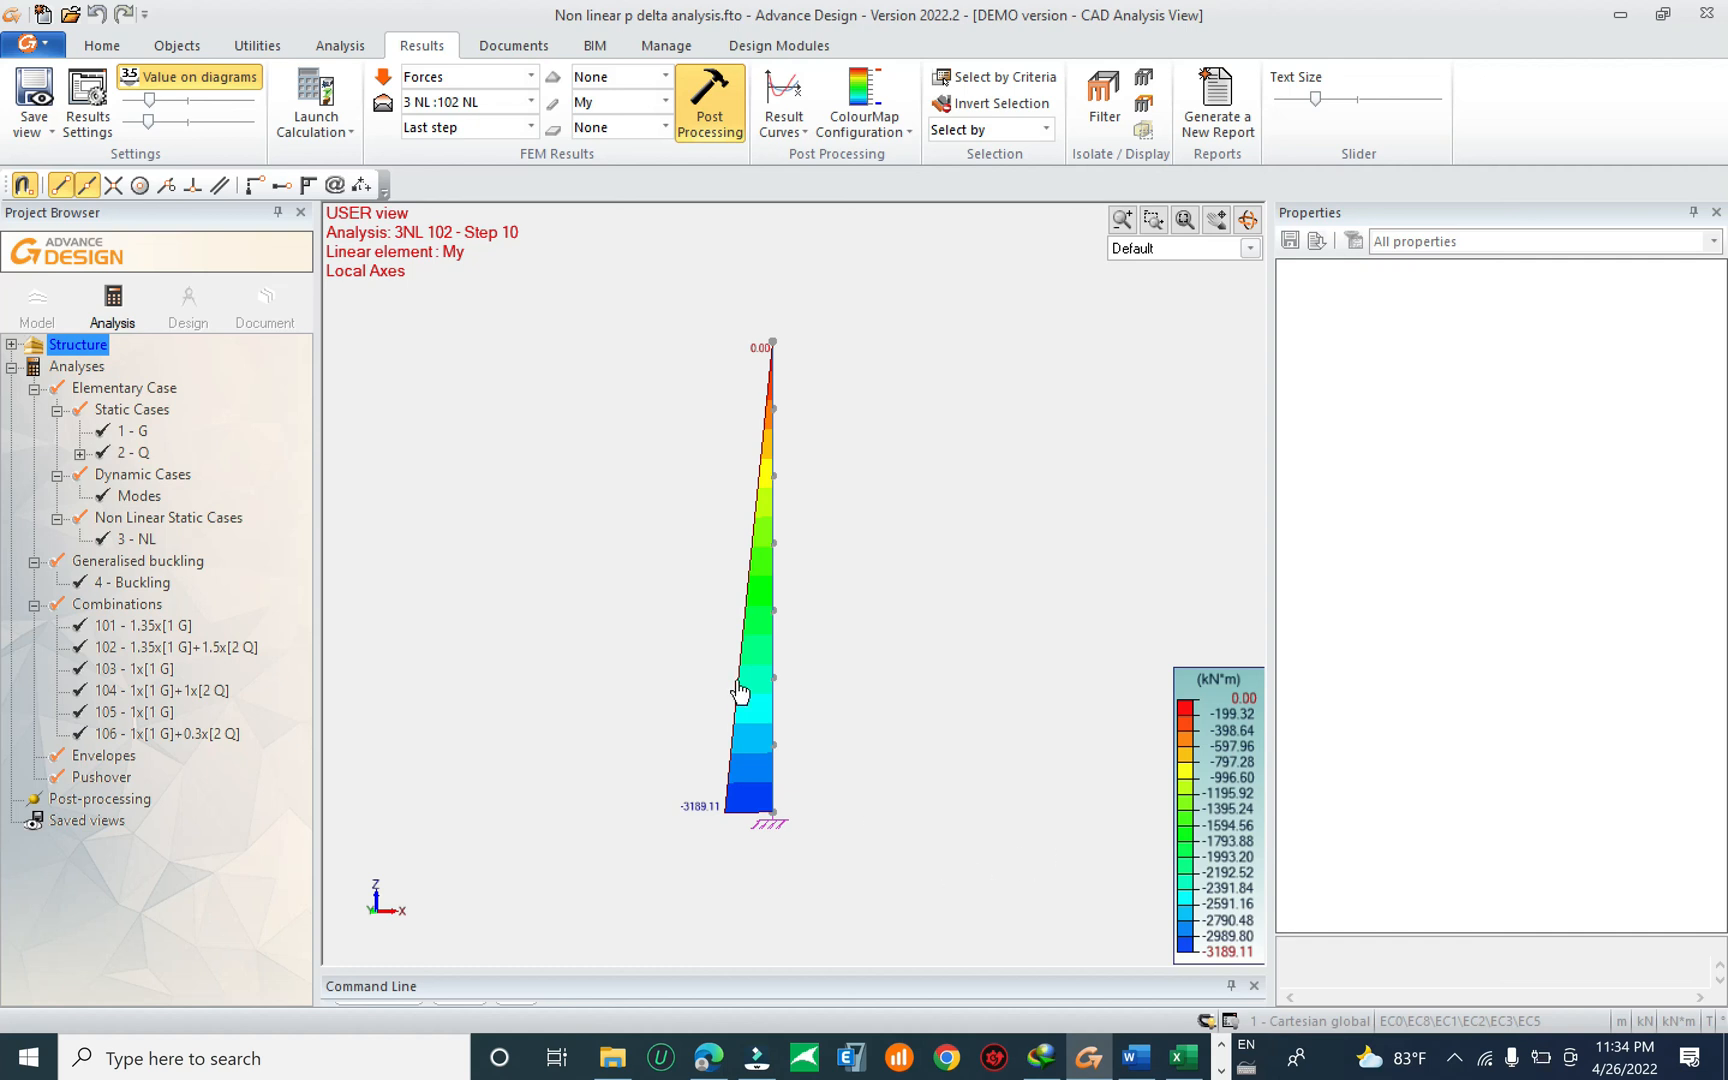
{"action": "left_click", "coordinate": [452, 128]}
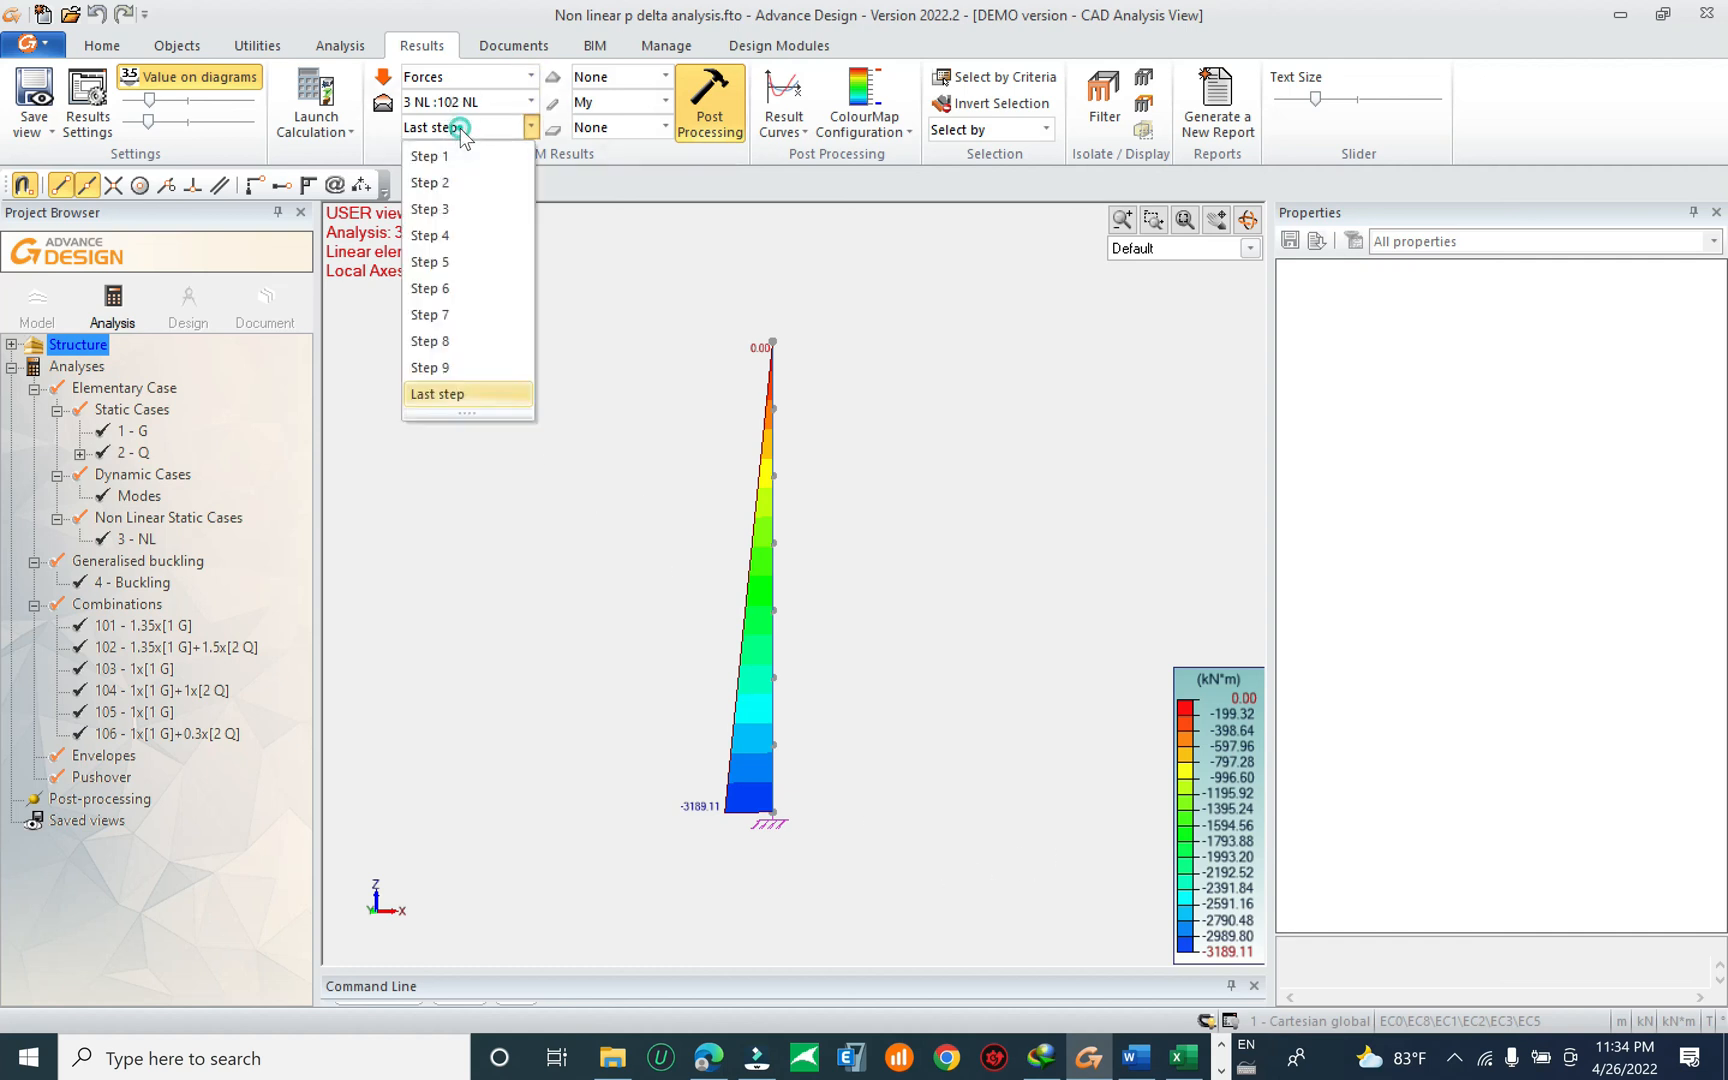
{"action": "left_click", "coordinate": [467, 394]}
{"action": "left_click", "coordinate": [605, 103]}
{"action": "left_click", "coordinate": [587, 212]}
{"action": "left_click", "coordinate": [703, 95]}
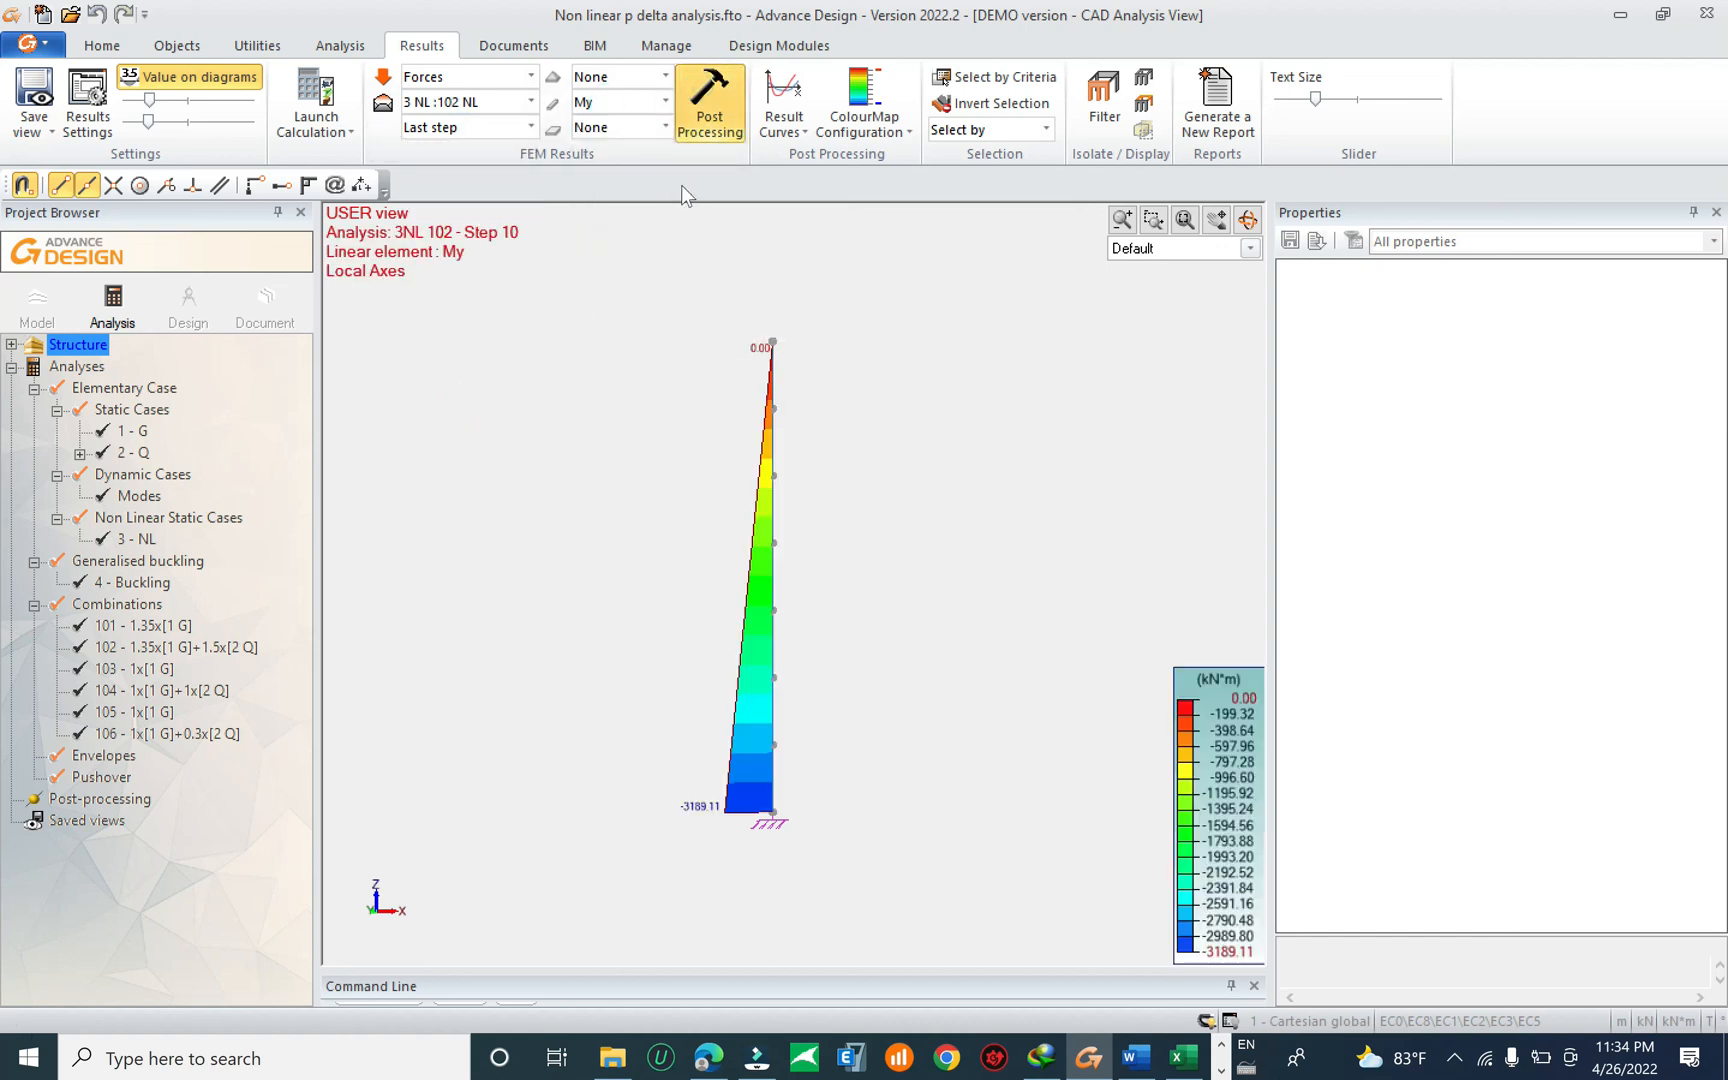
{"action": "middle_click_drag", "start_coordinate": [873, 724], "coordinate": [983, 778]}
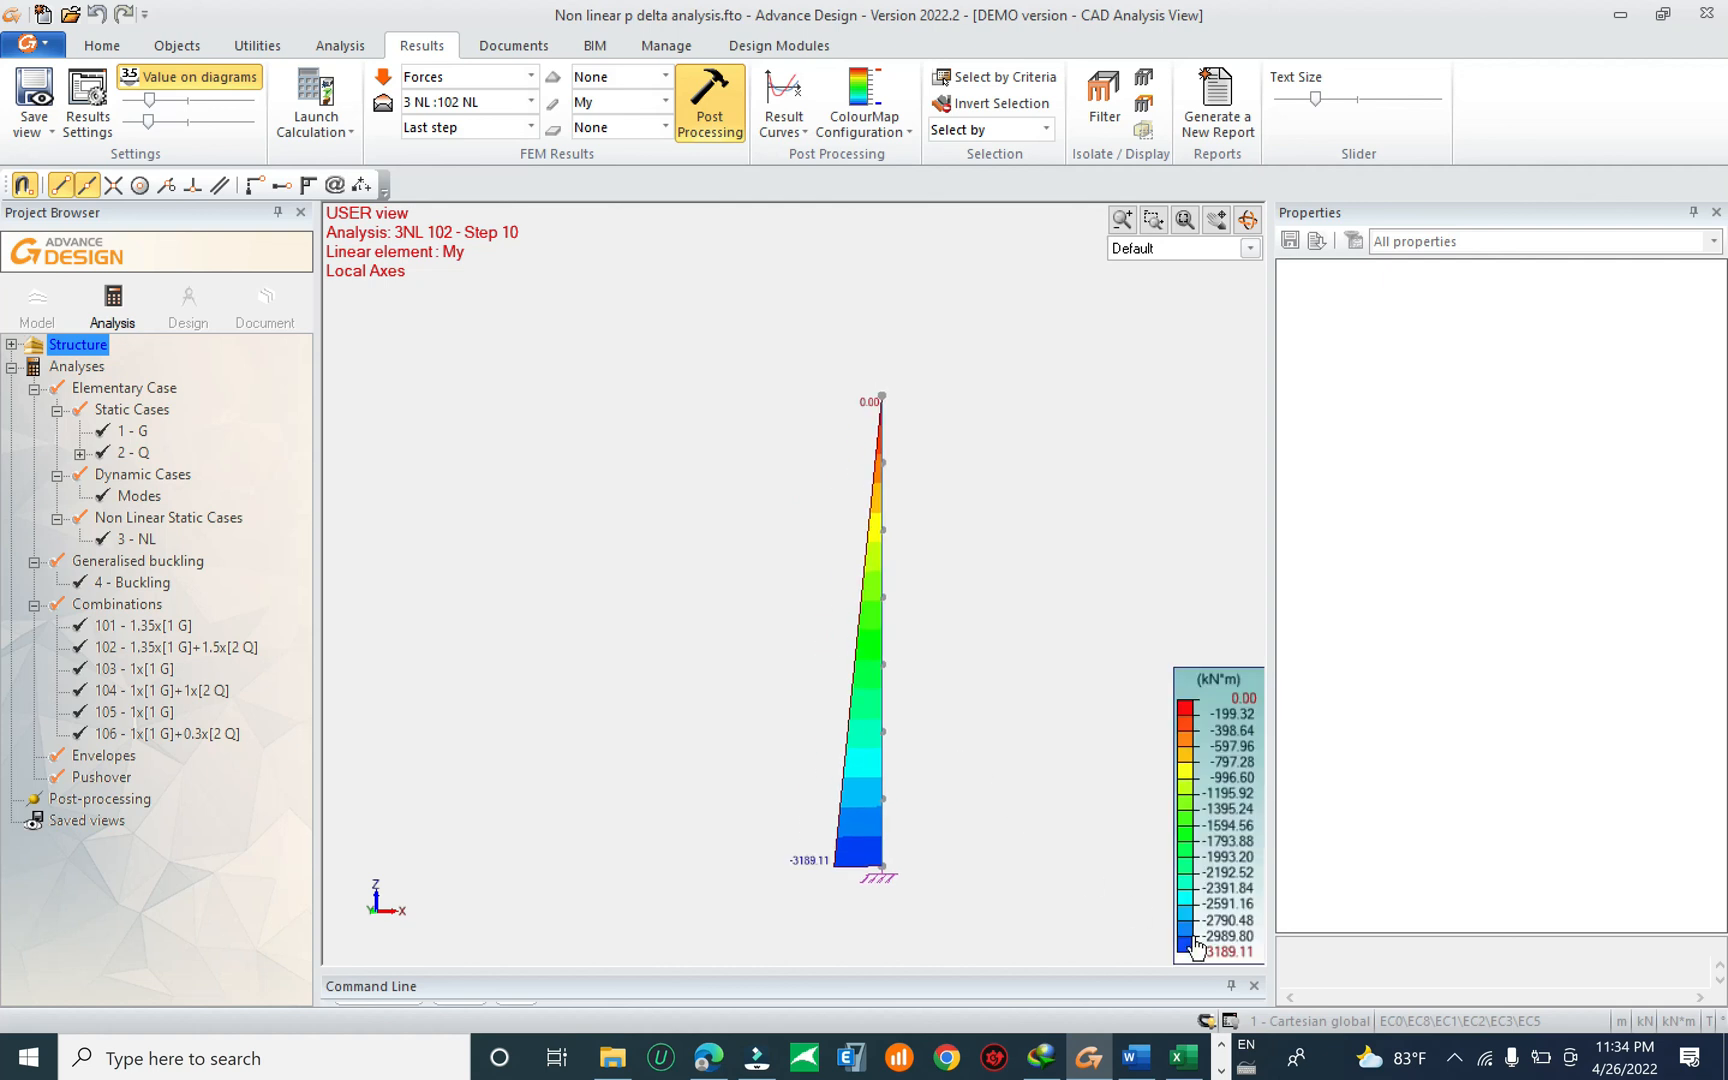
Compare the My diagram with the earlier capture in Snipping Tool, then return to Advance Design.
{"action": "left_click", "coordinate": [1221, 1069]}
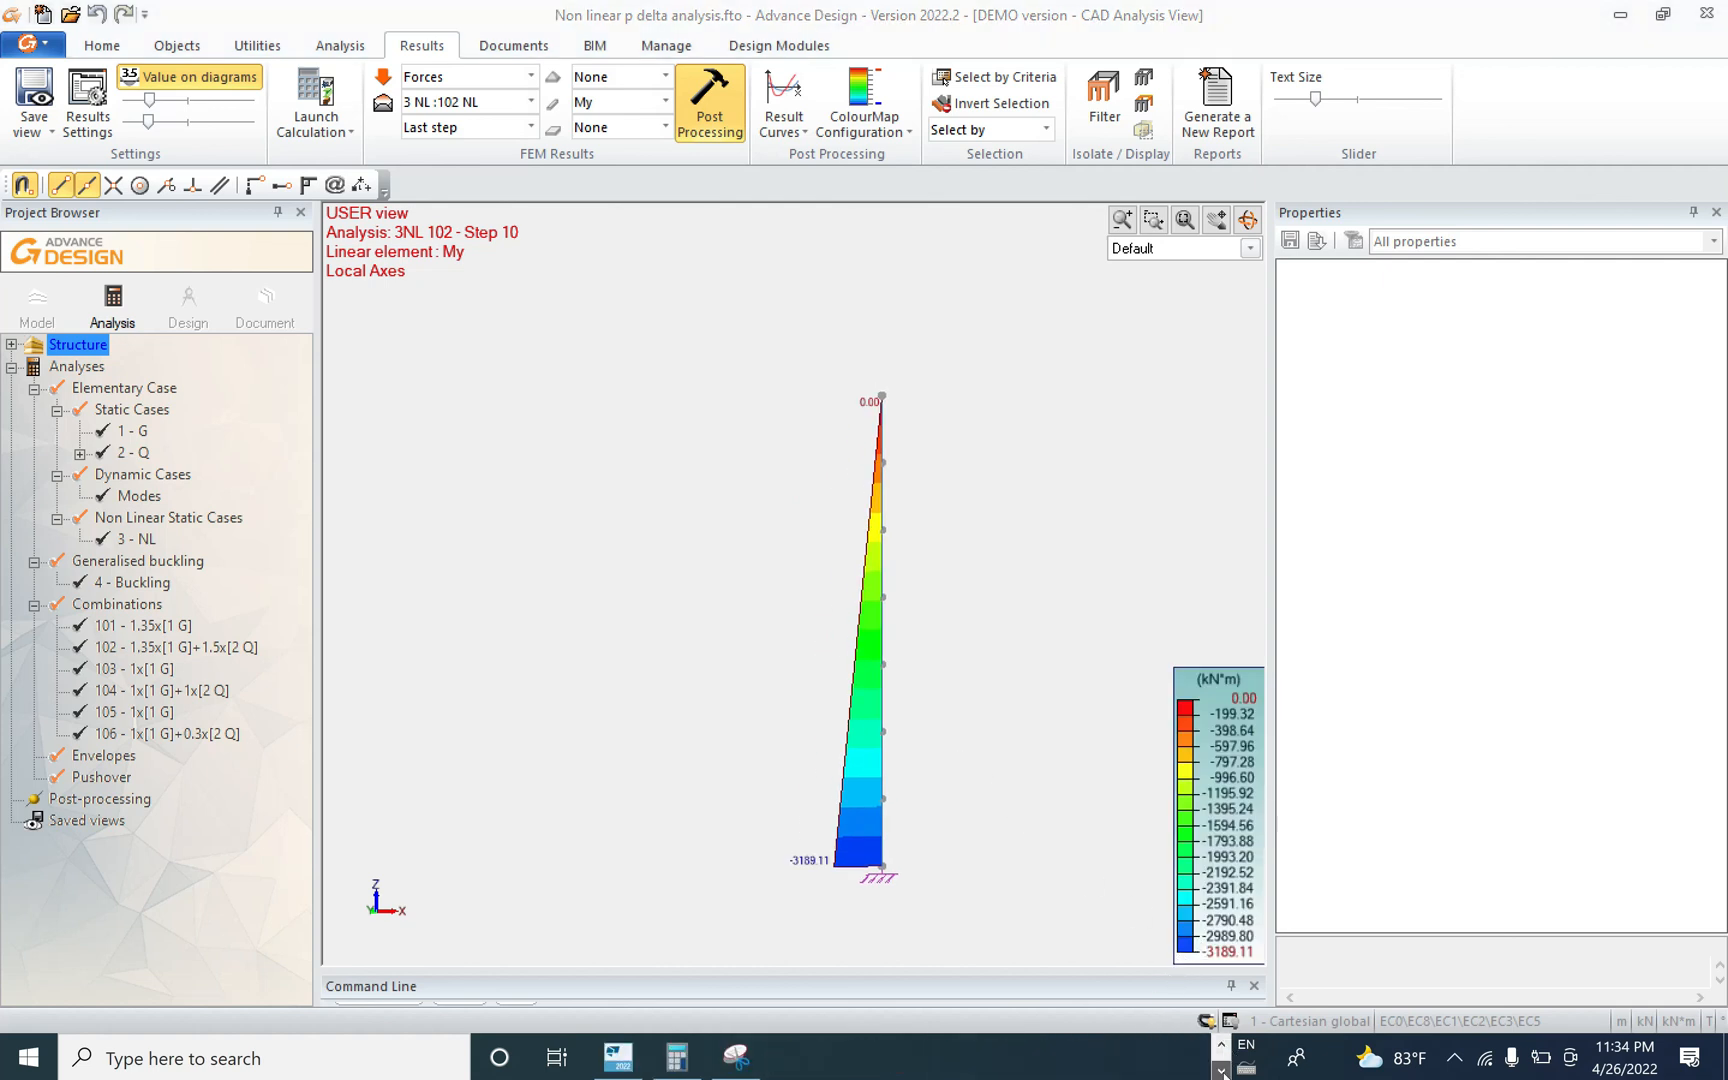
{"action": "left_click", "coordinate": [736, 1056]}
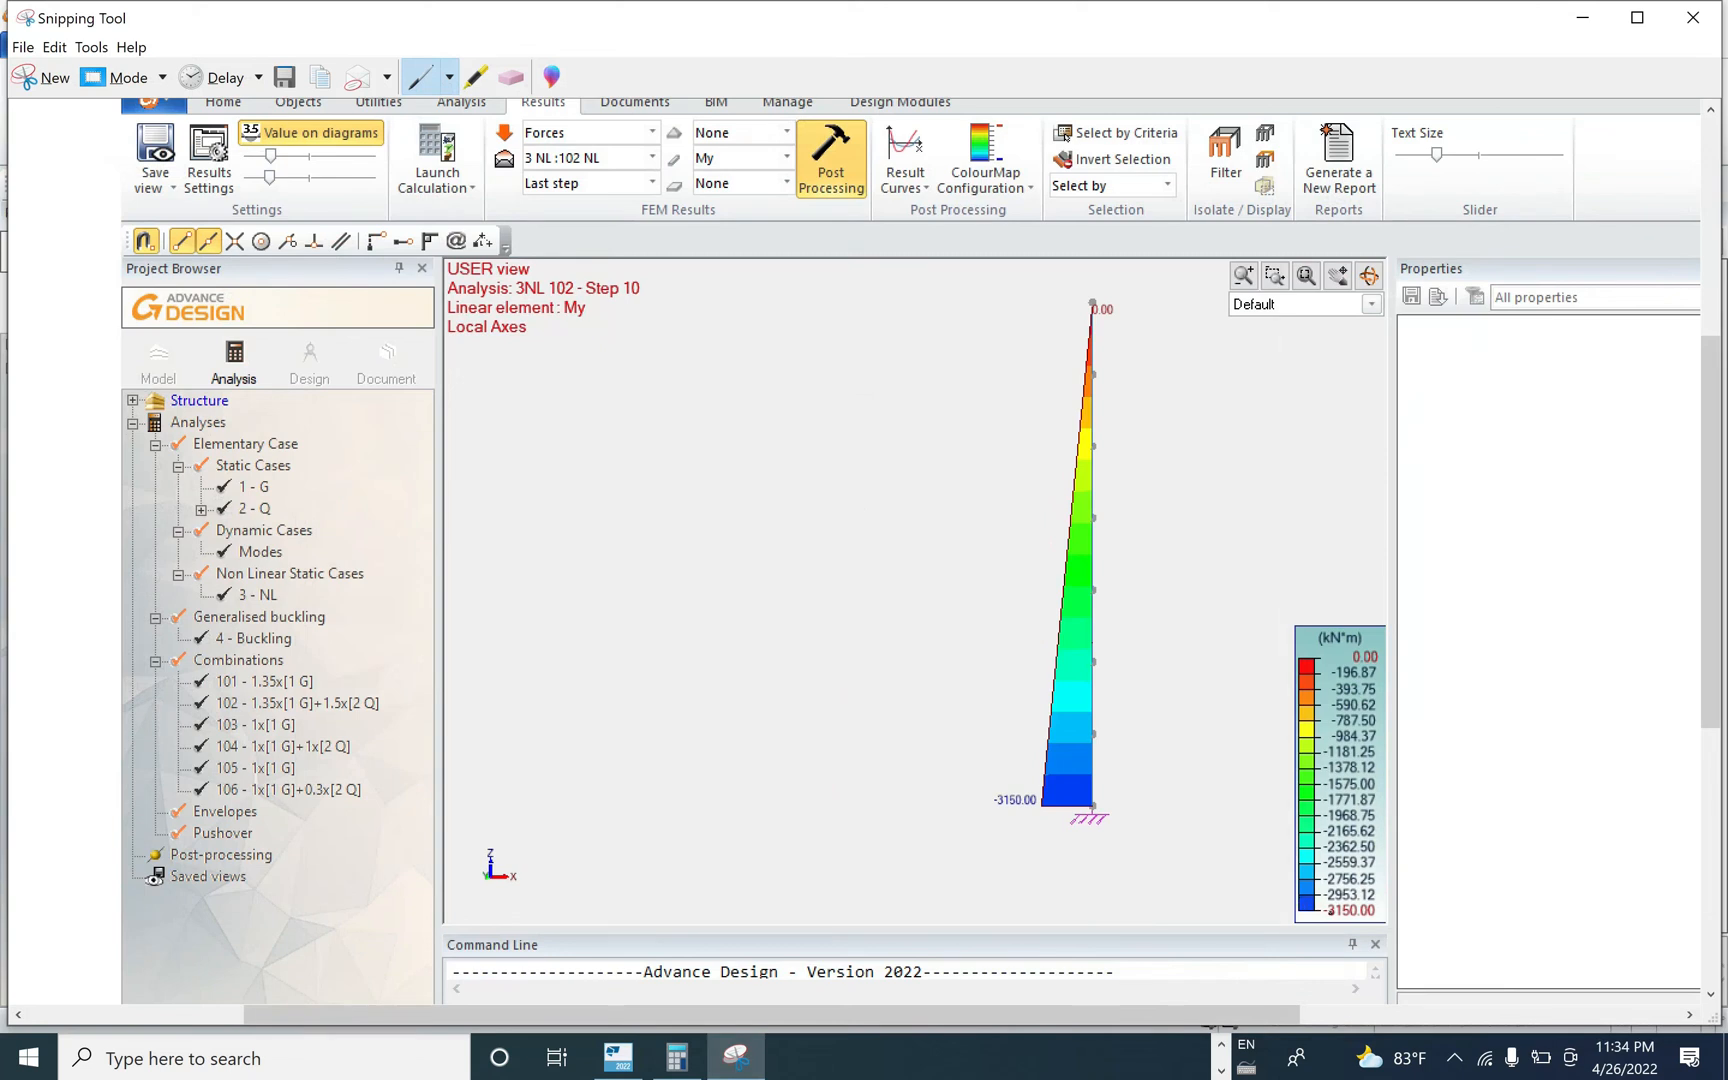
{"action": "left_click", "coordinate": [1582, 17]}
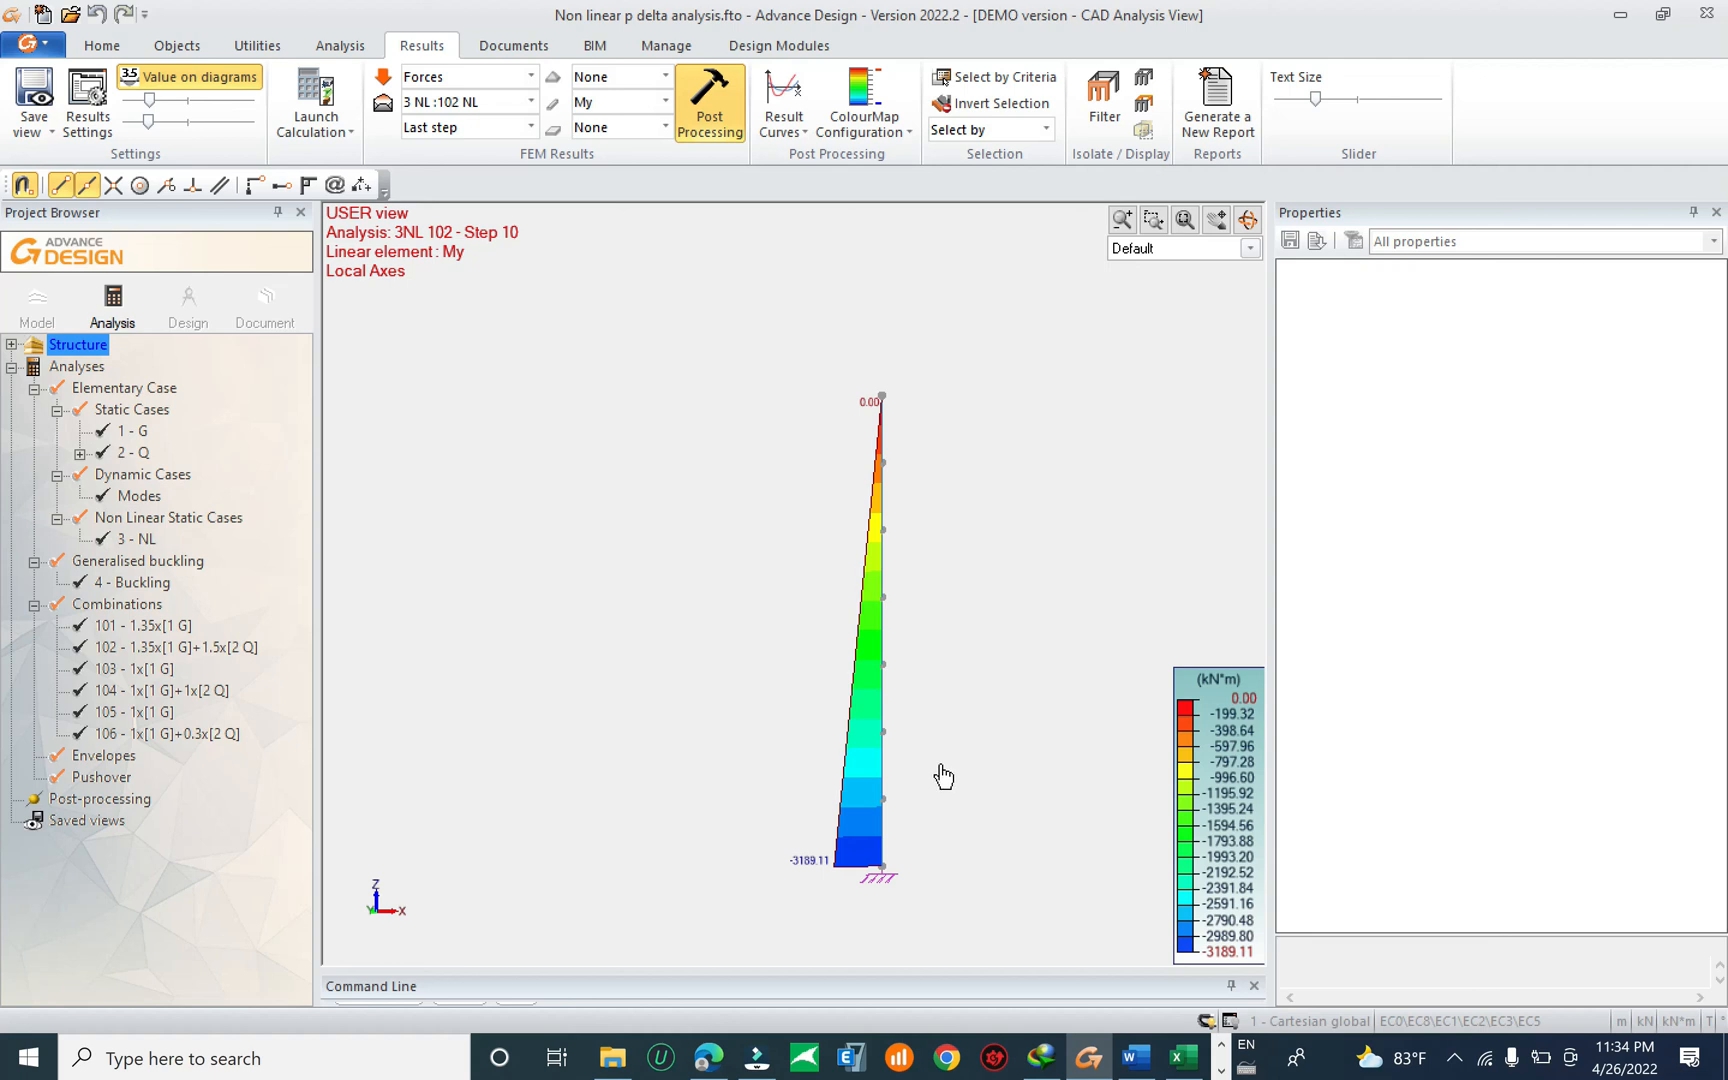
{"action": "middle_click_drag", "start_coordinate": [937, 775], "coordinate": [999, 771]}
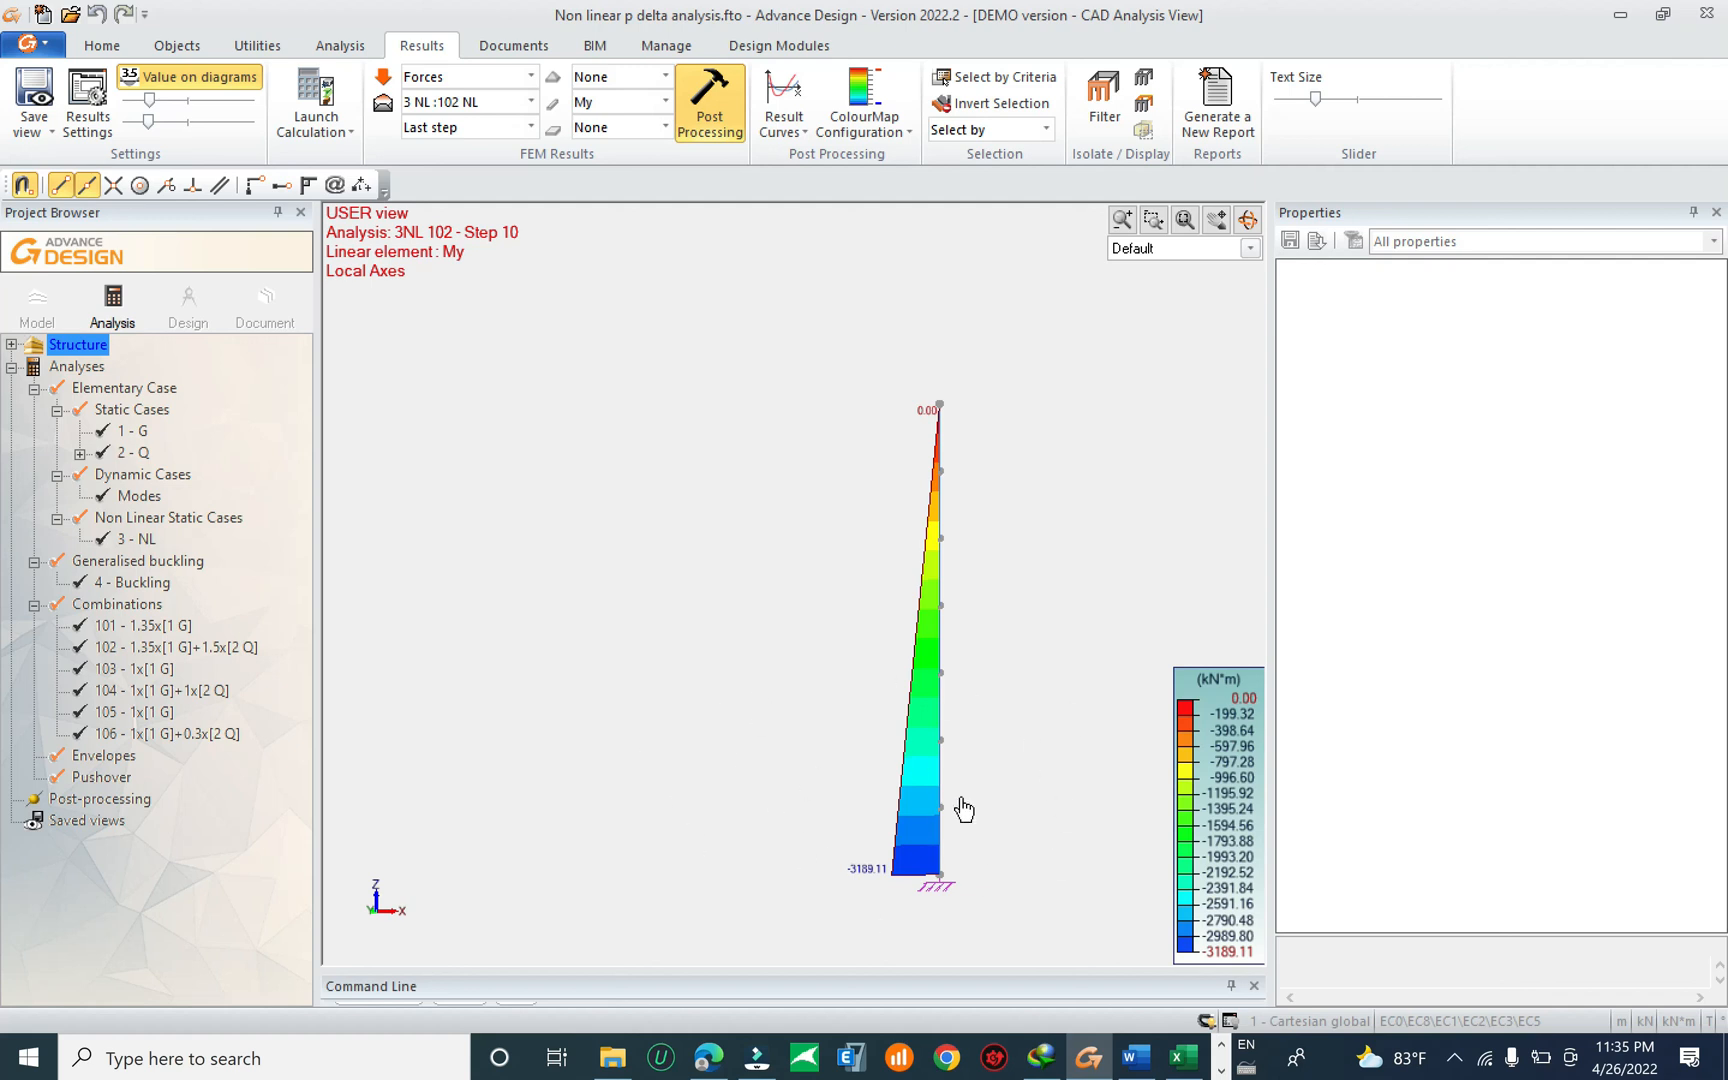
Return to the model and review the reference combination of the 4 - Buckling case, leaving its selection unchanged.
{"action": "left_click", "coordinate": [37, 300]}
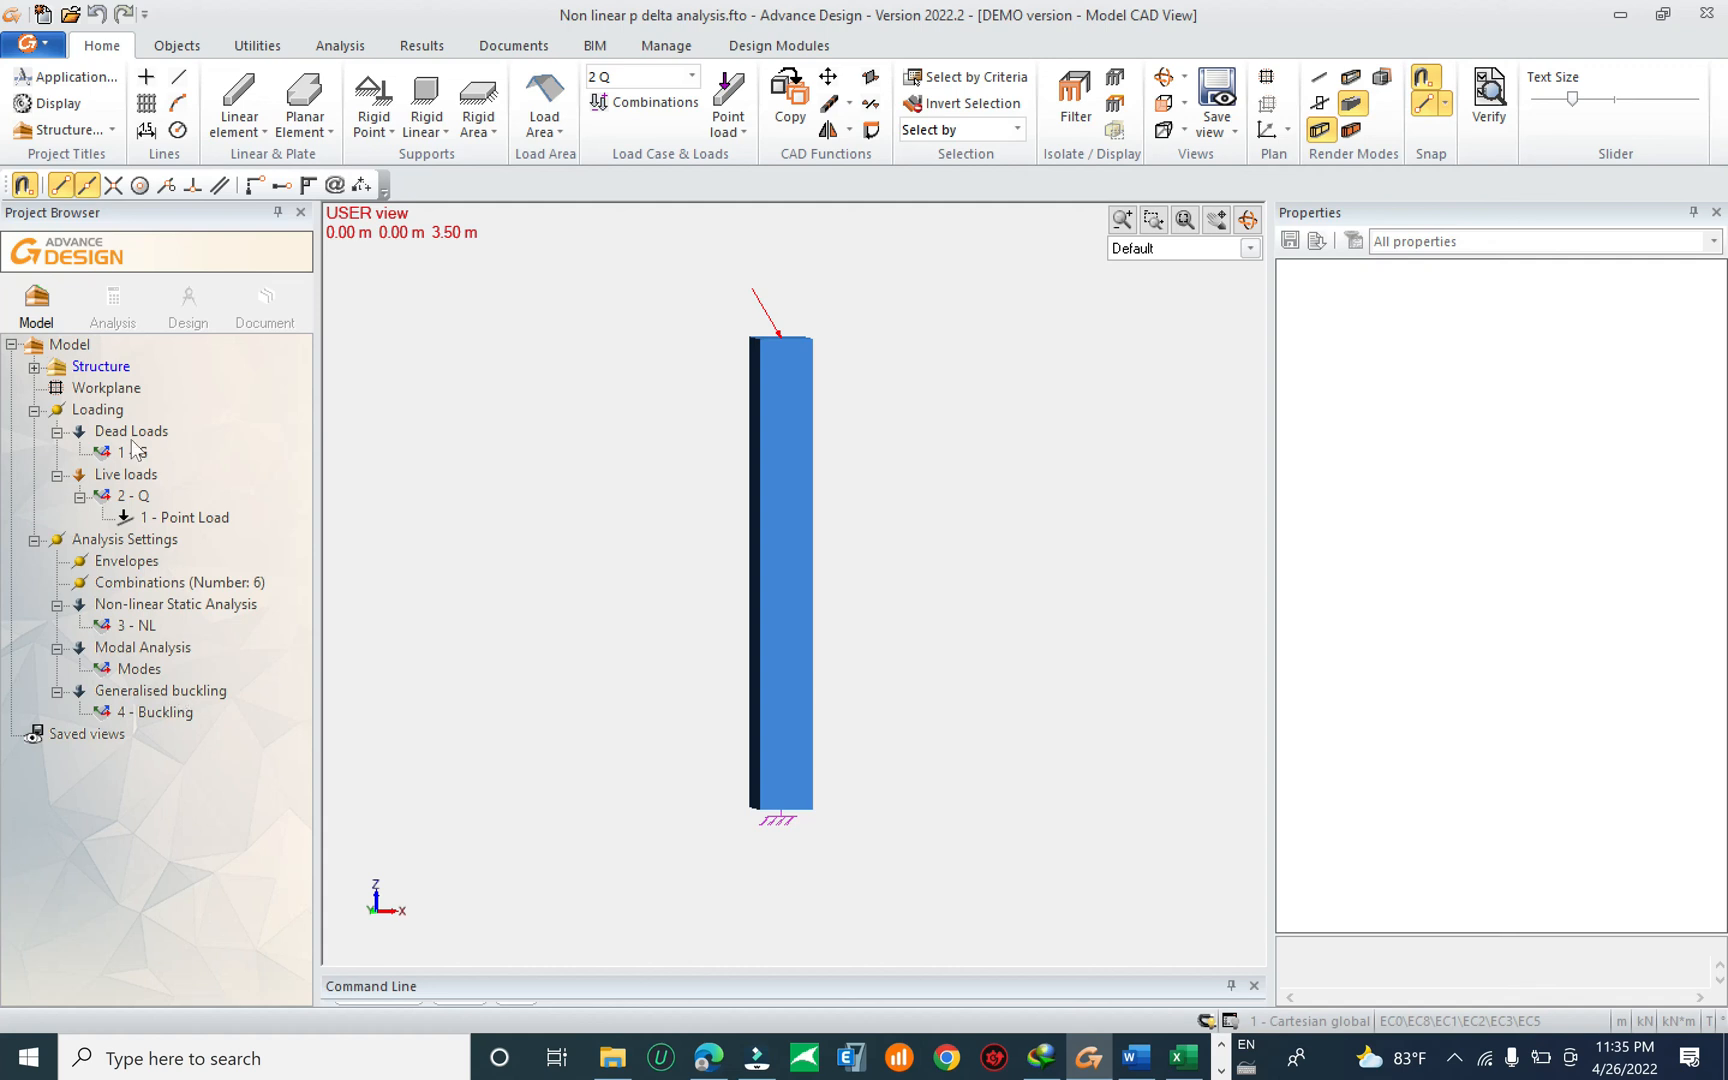
{"action": "left_click", "coordinate": [143, 713]}
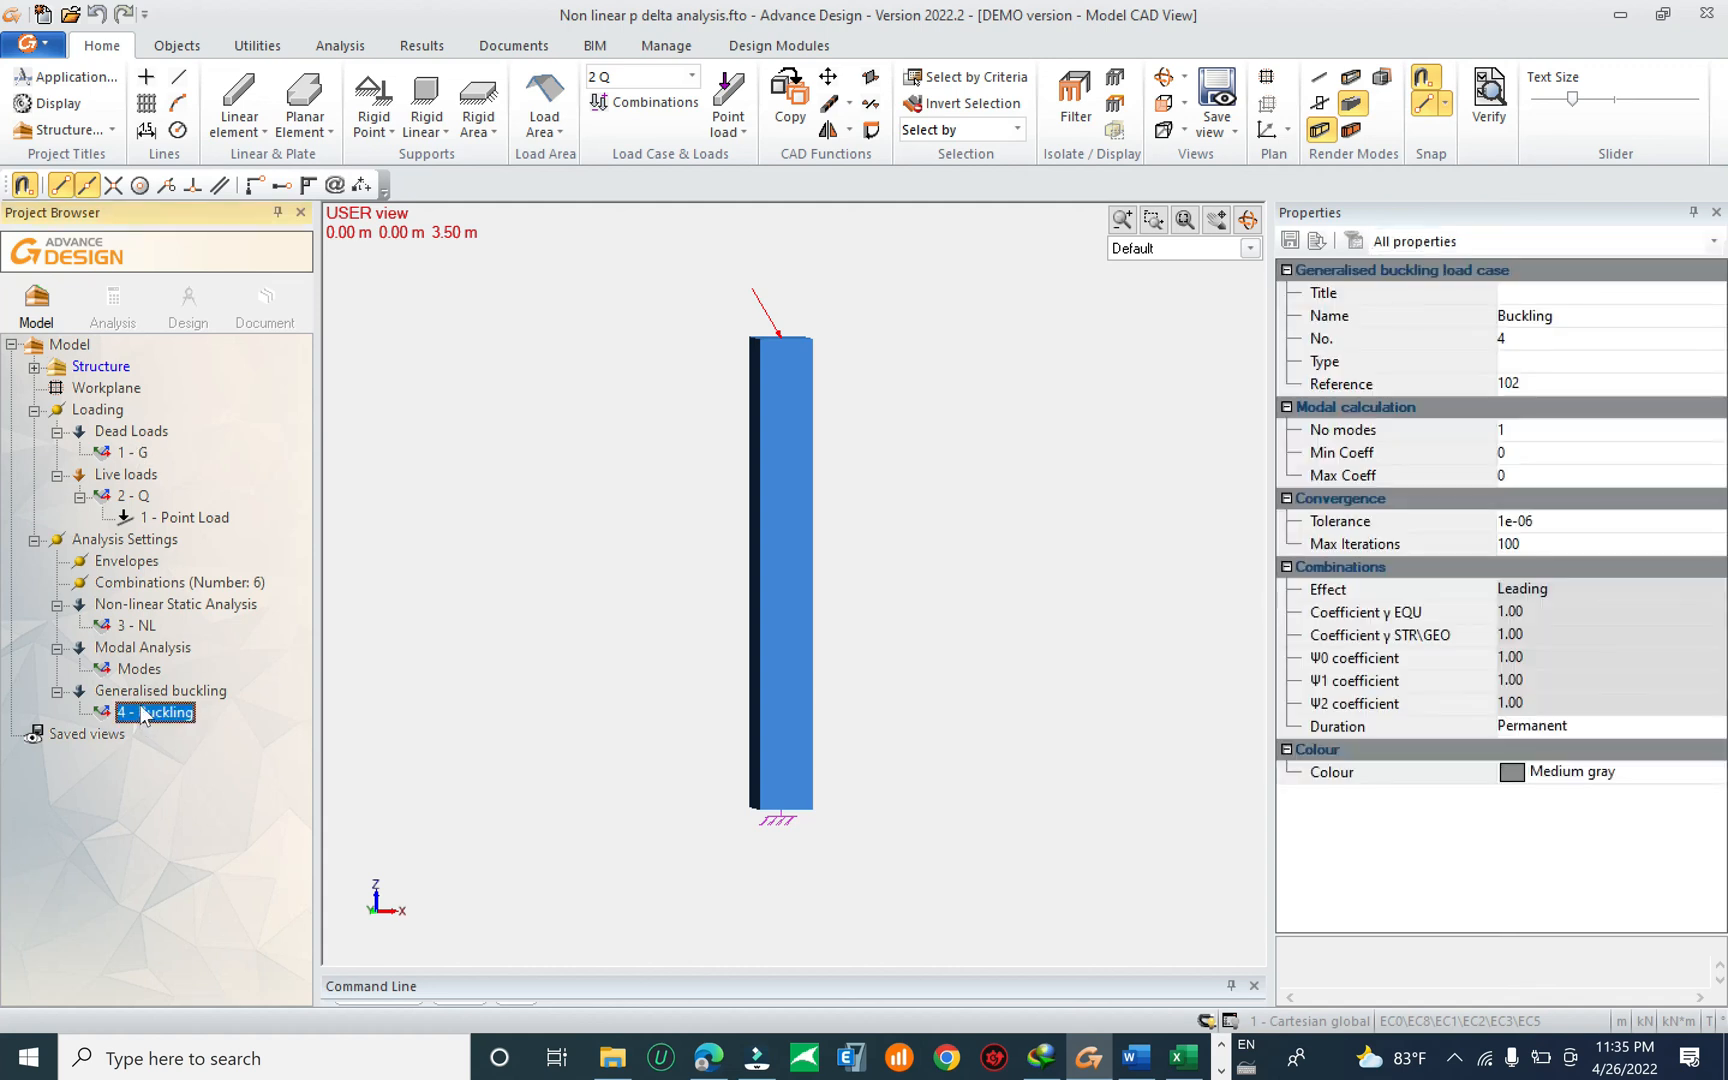
{"action": "left_click", "coordinate": [1532, 384]}
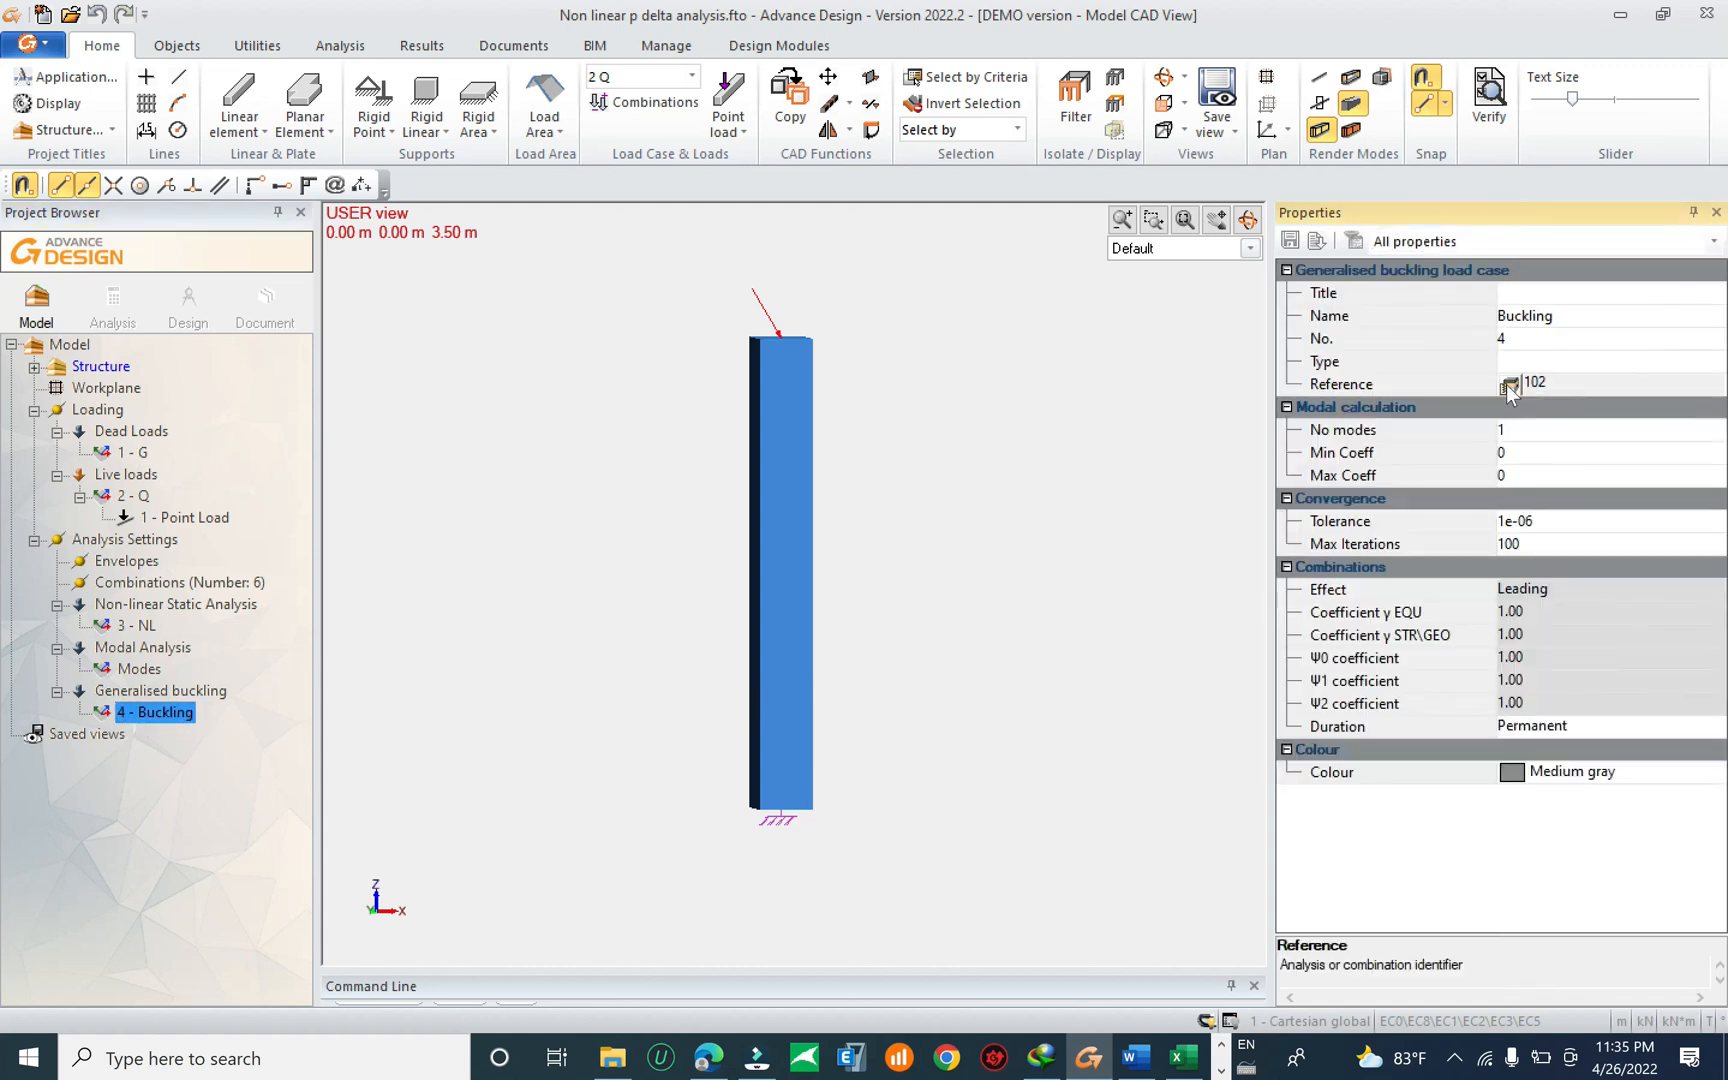
{"action": "left_click", "coordinate": [778, 410]}
{"action": "left_click", "coordinate": [793, 397]}
{"action": "left_click", "coordinate": [760, 381]}
{"action": "left_click", "coordinate": [768, 397]}
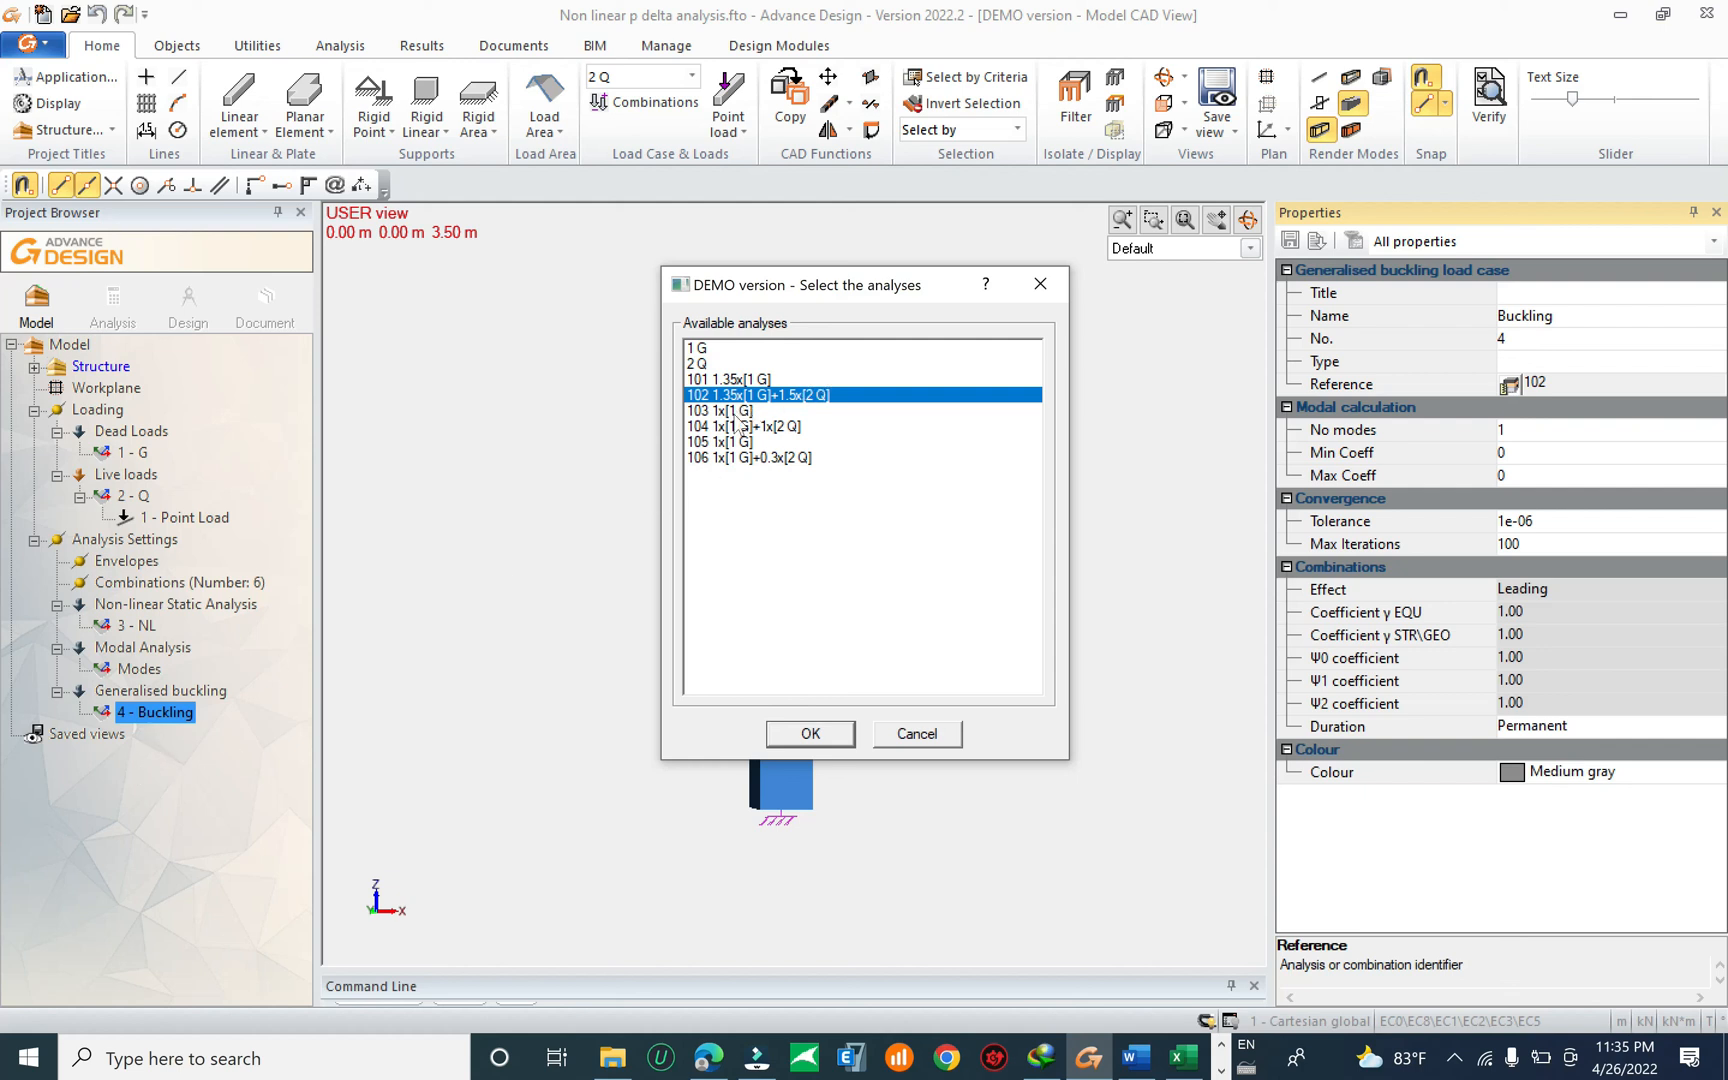
{"action": "left_click", "coordinate": [914, 733]}
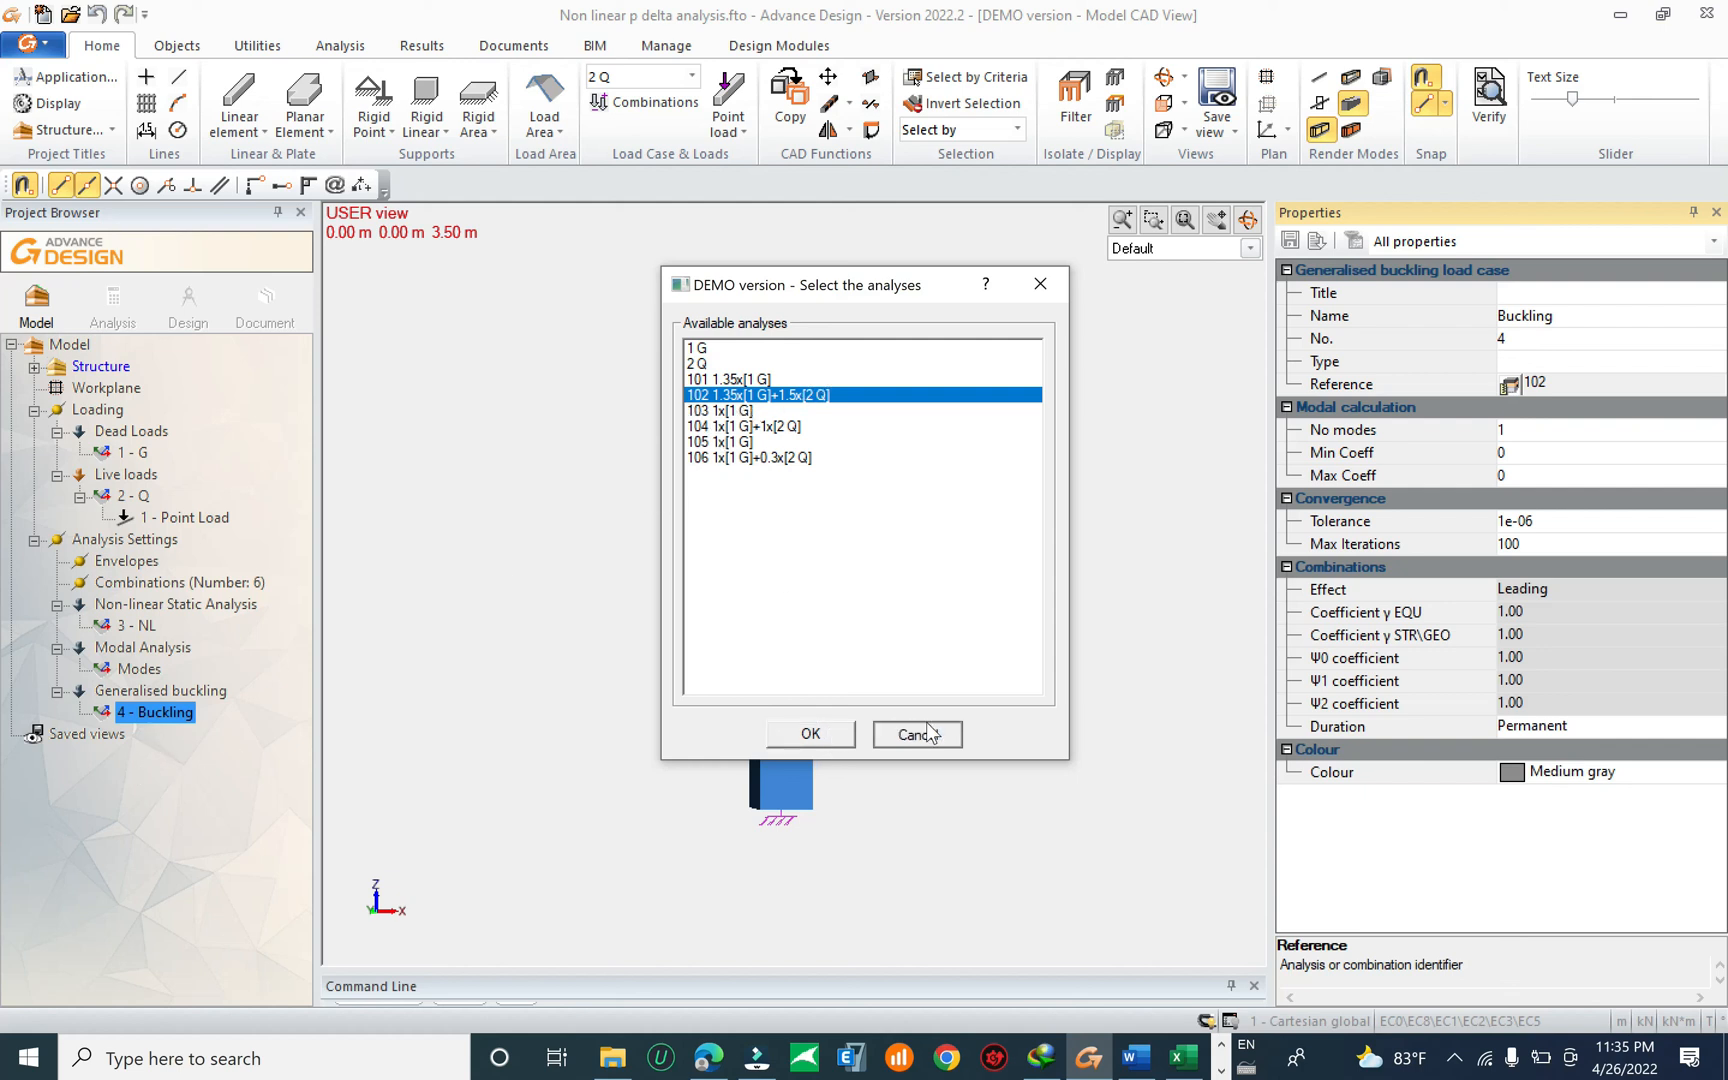
Go back to the analysis results and delete all existing content from the report in the Report Generator.
{"action": "left_click", "coordinate": [113, 300]}
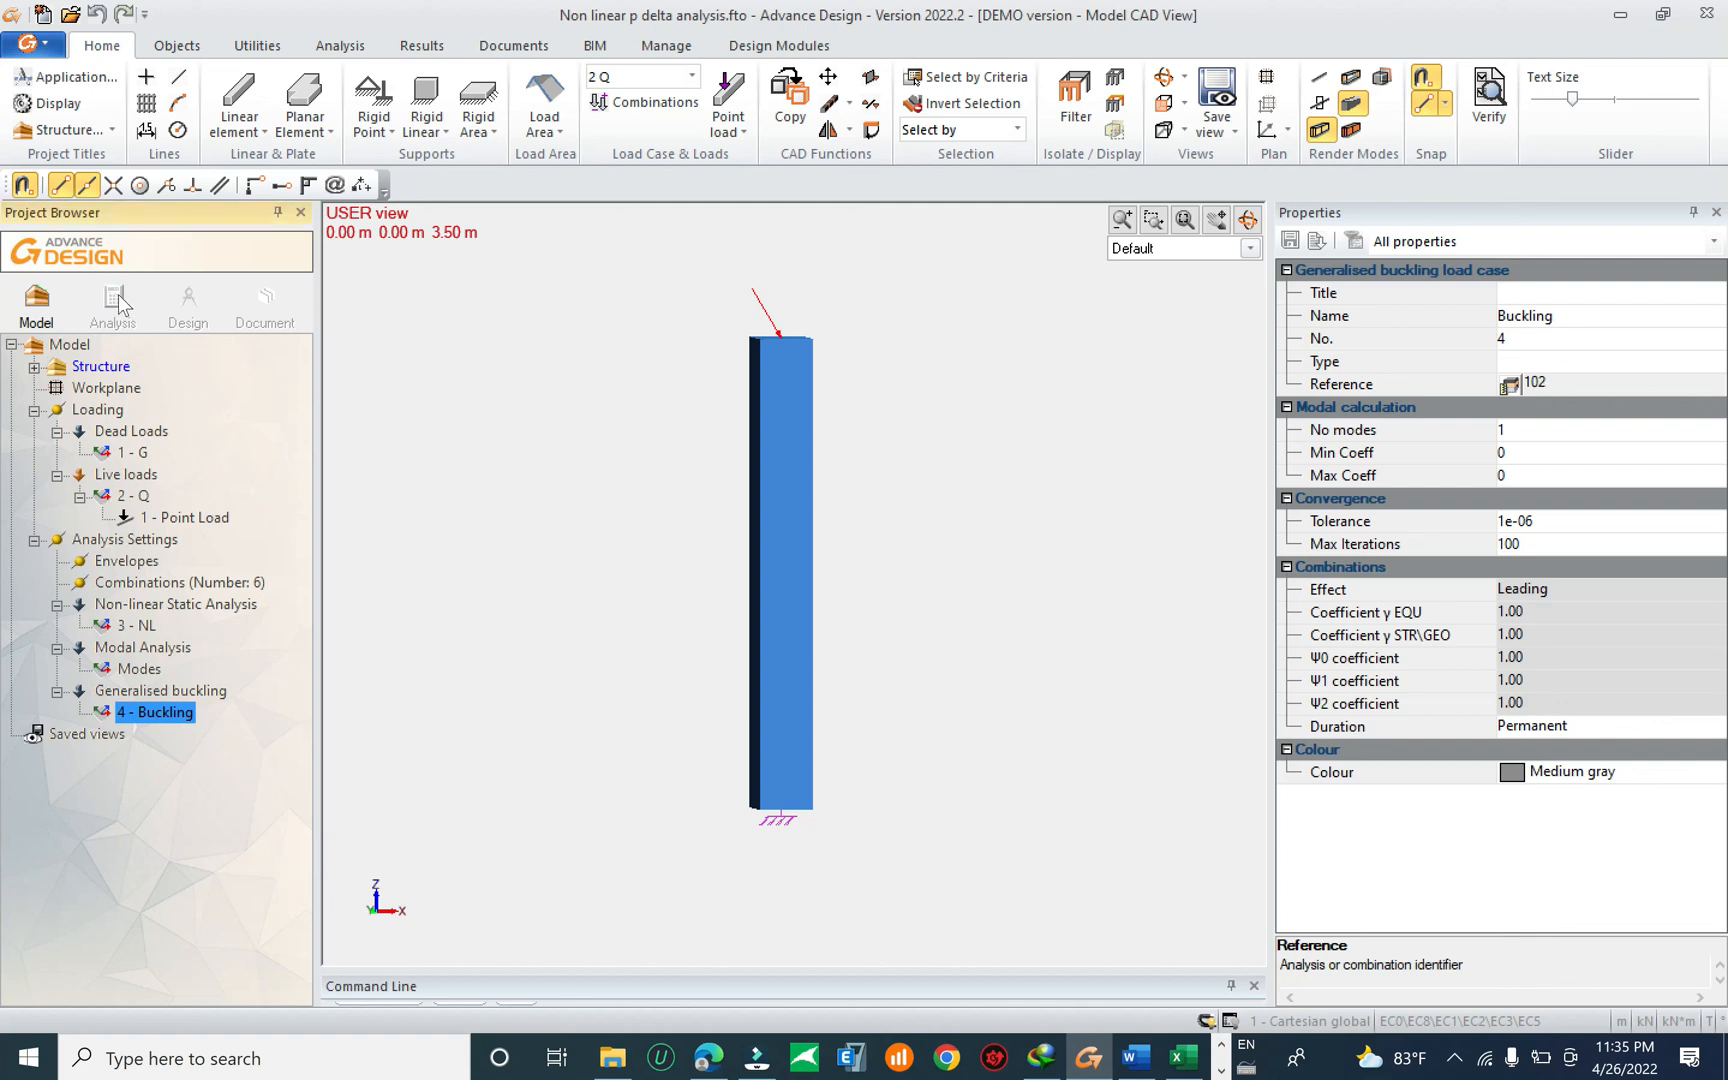
{"action": "left_click", "coordinate": [1010, 678]}
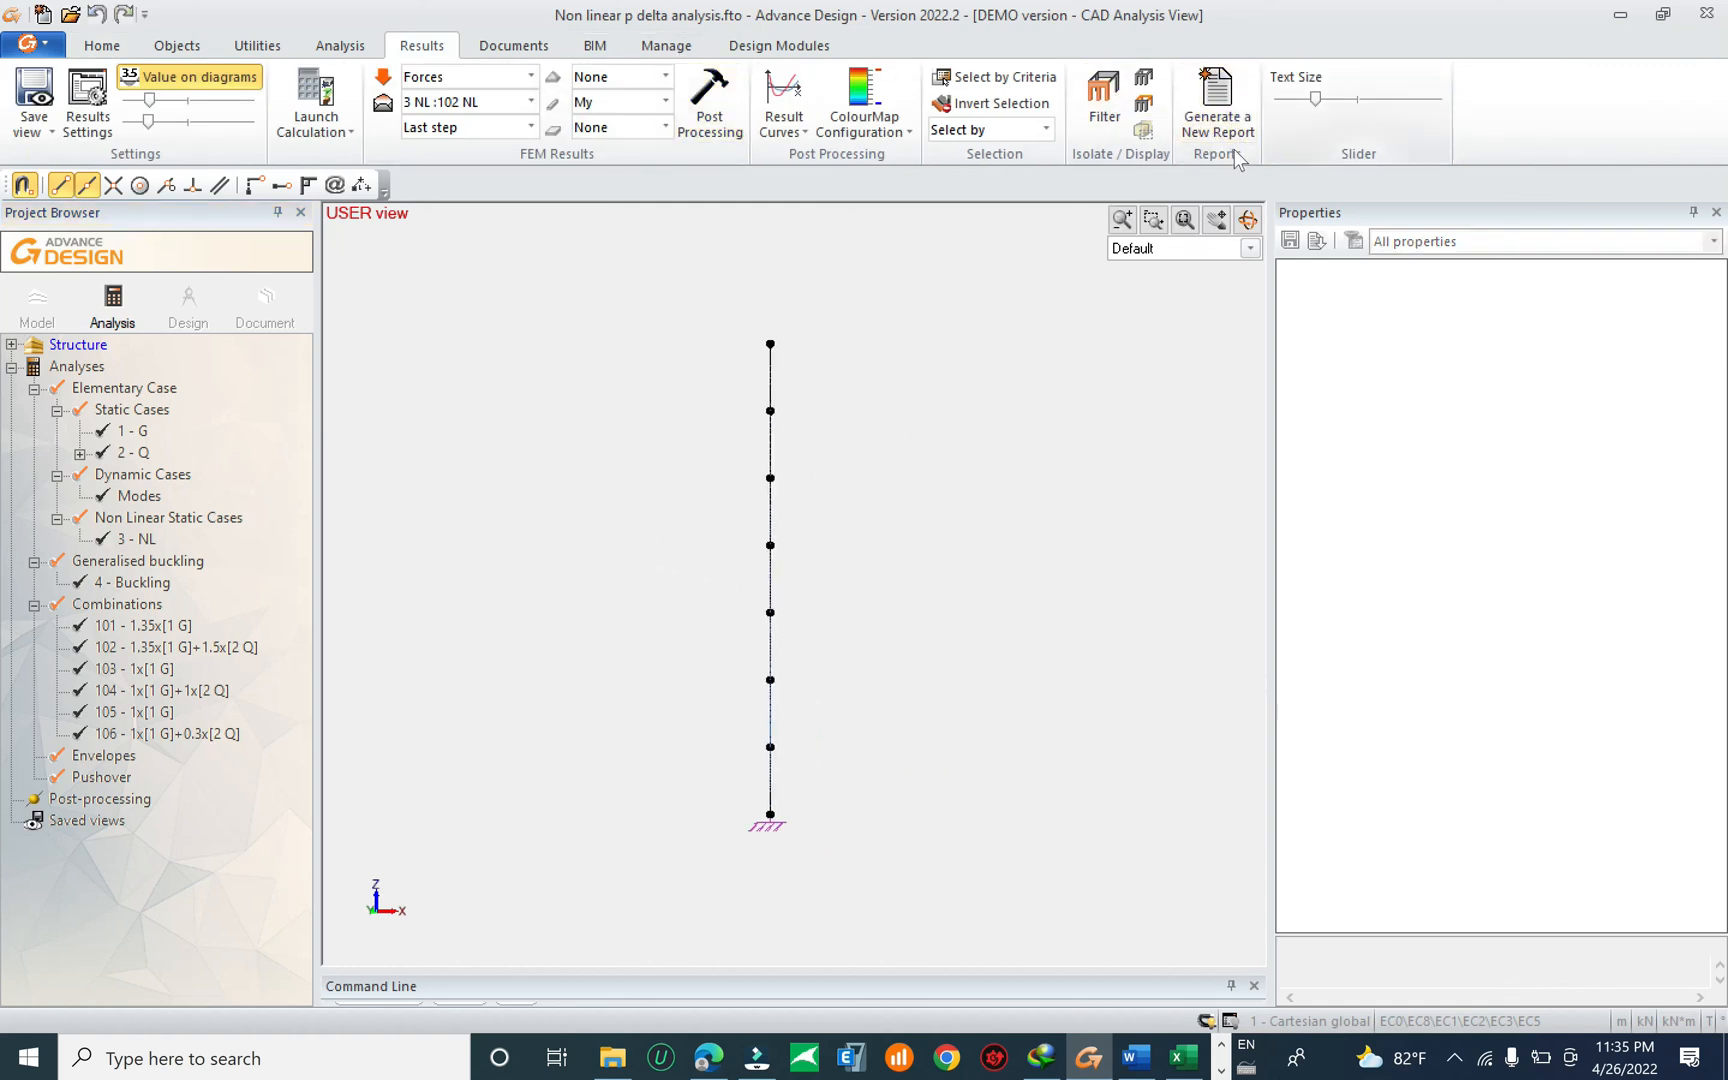
{"action": "left_click", "coordinate": [1228, 96]}
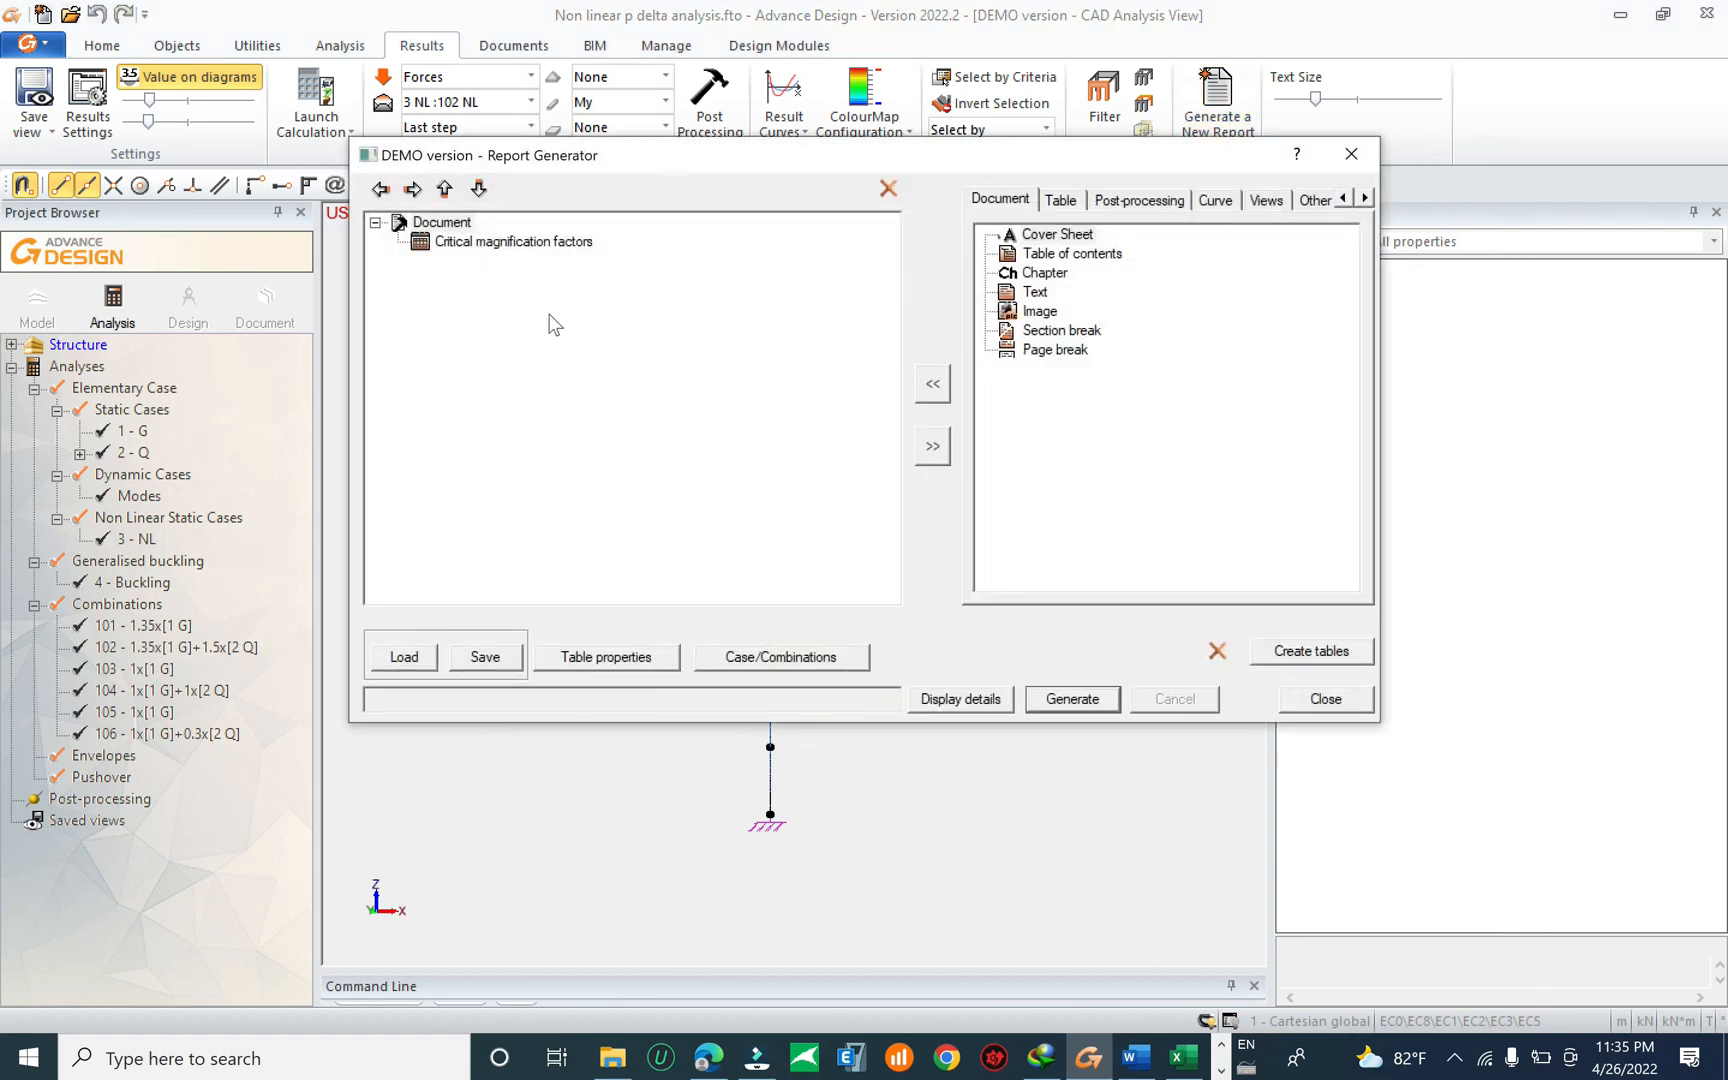
{"action": "left_click", "coordinate": [888, 189]}
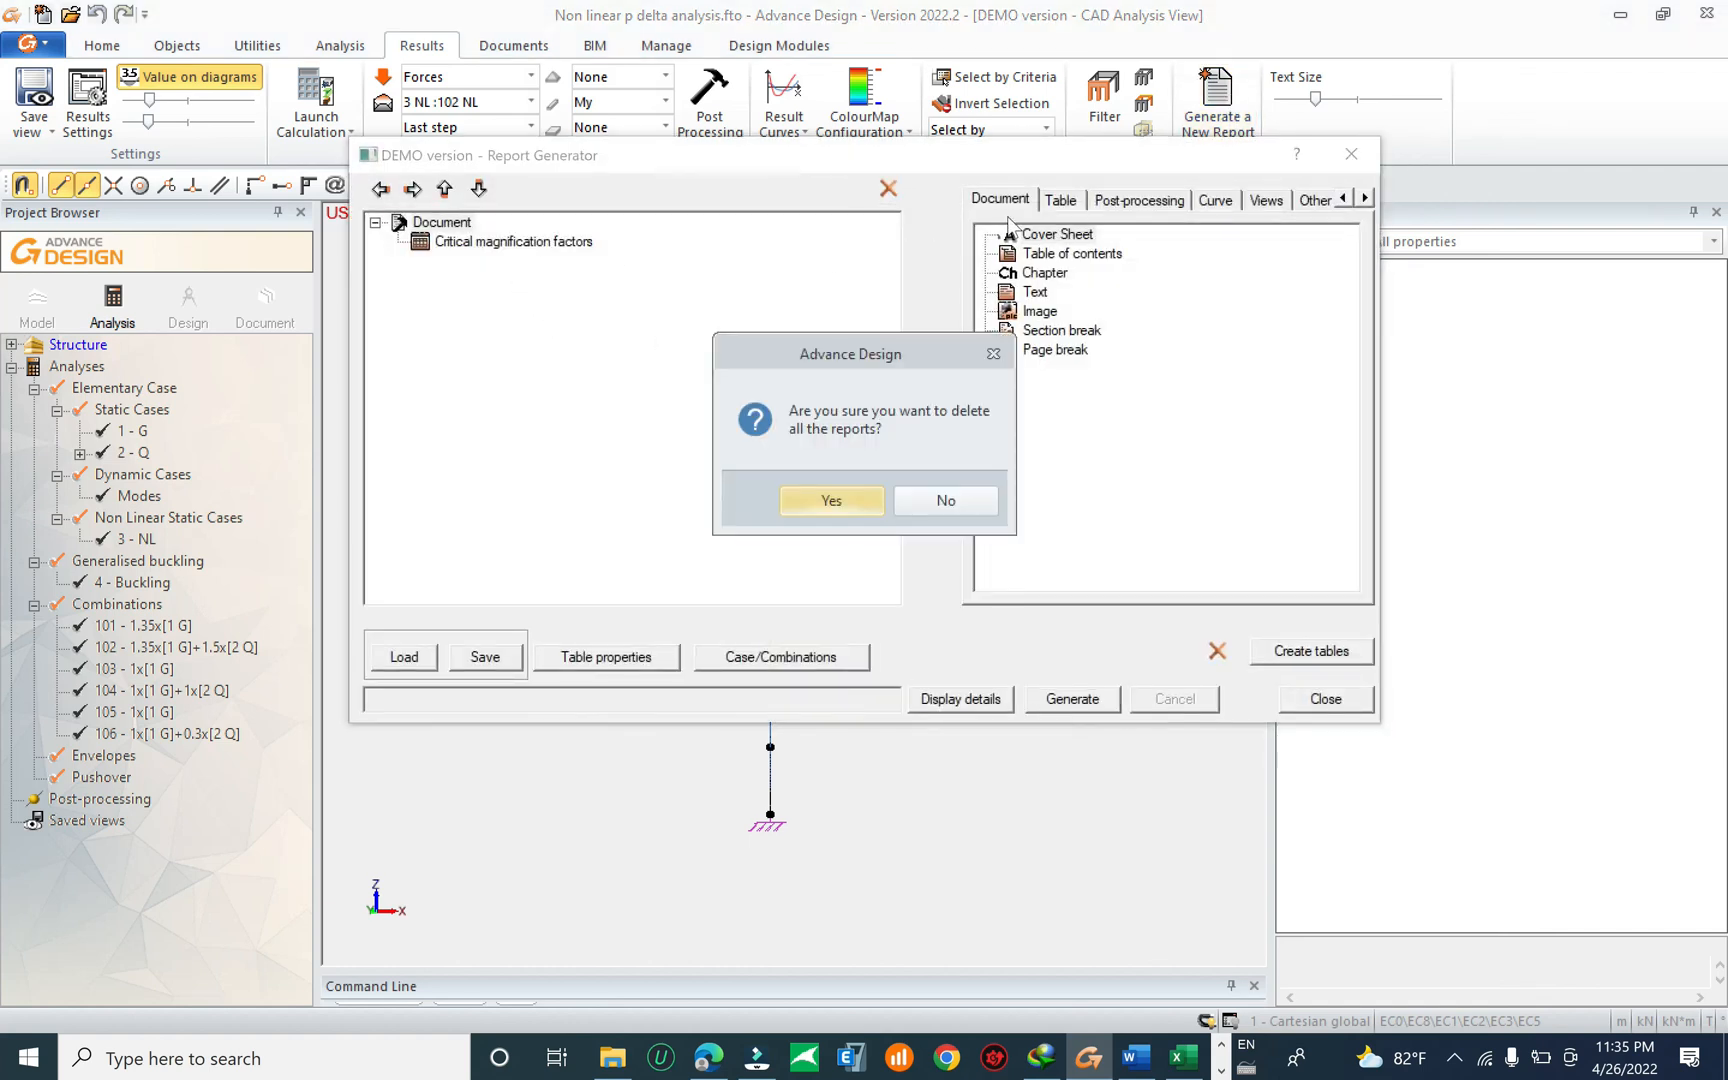
{"action": "left_click", "coordinate": [820, 494]}
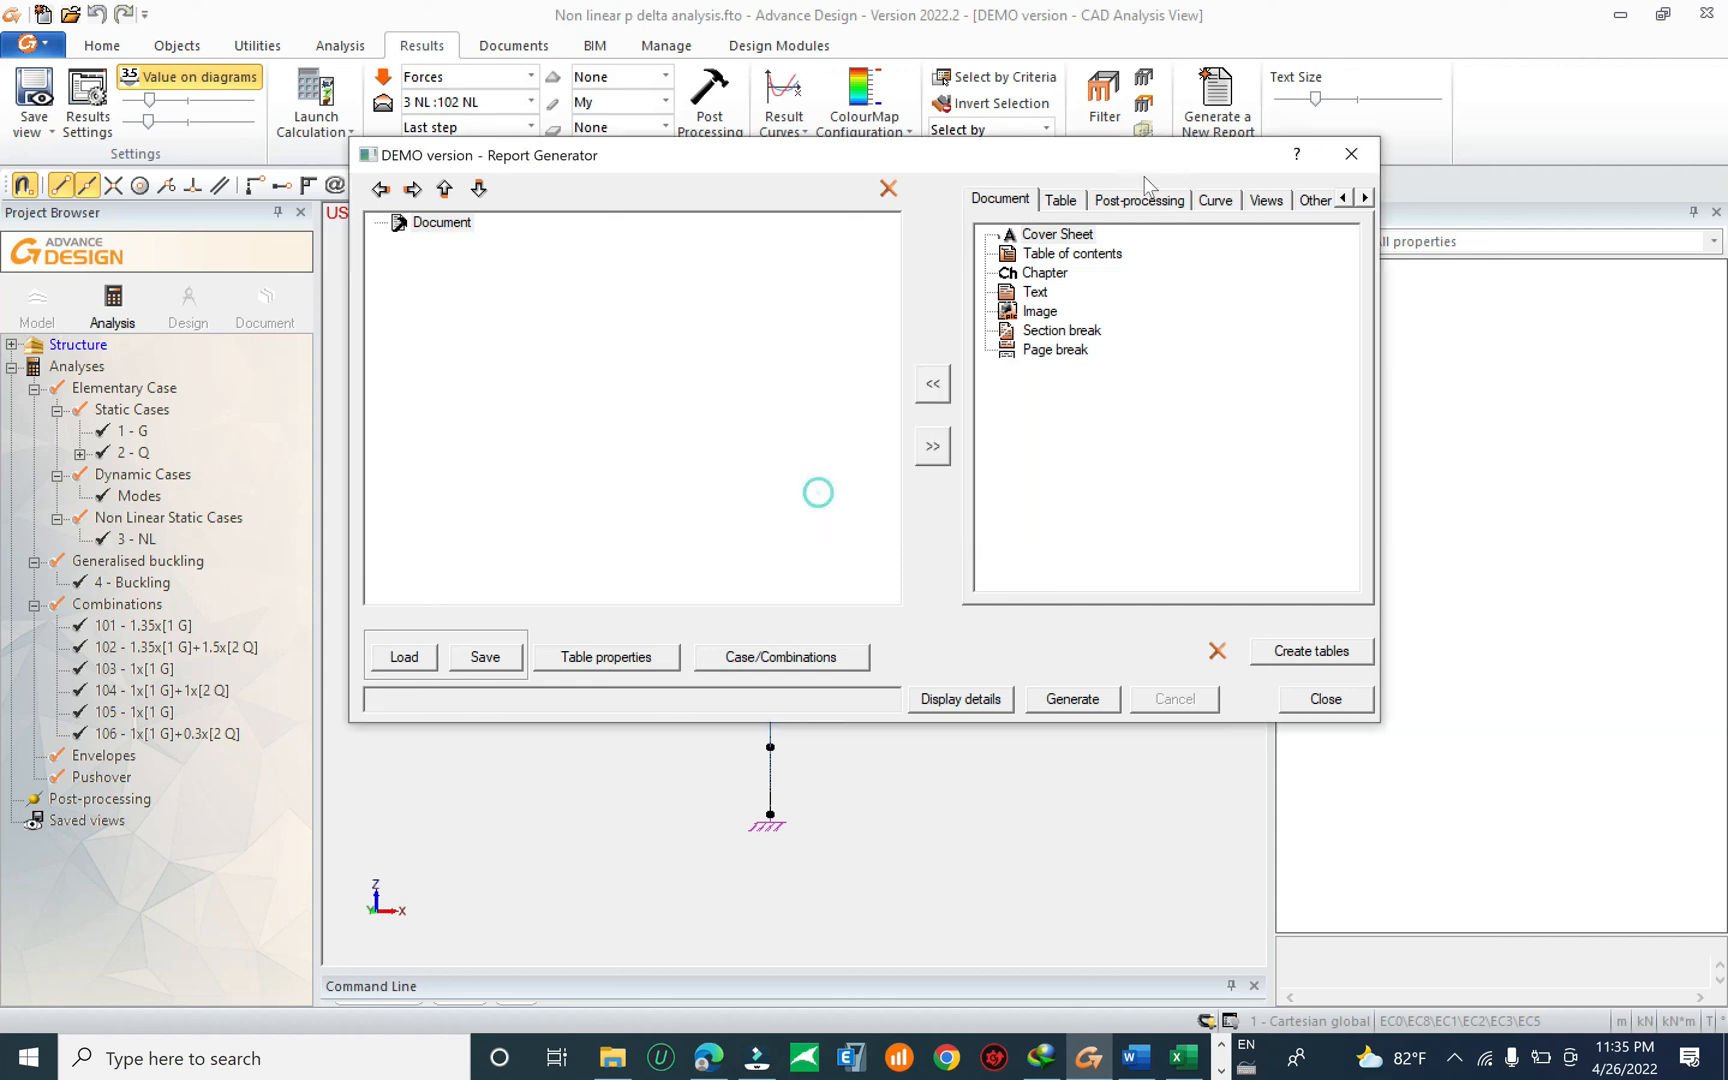
Add the Critical magnification factors table from the Generalised buckling results to the report.
{"action": "left_click", "coordinate": [1071, 200]}
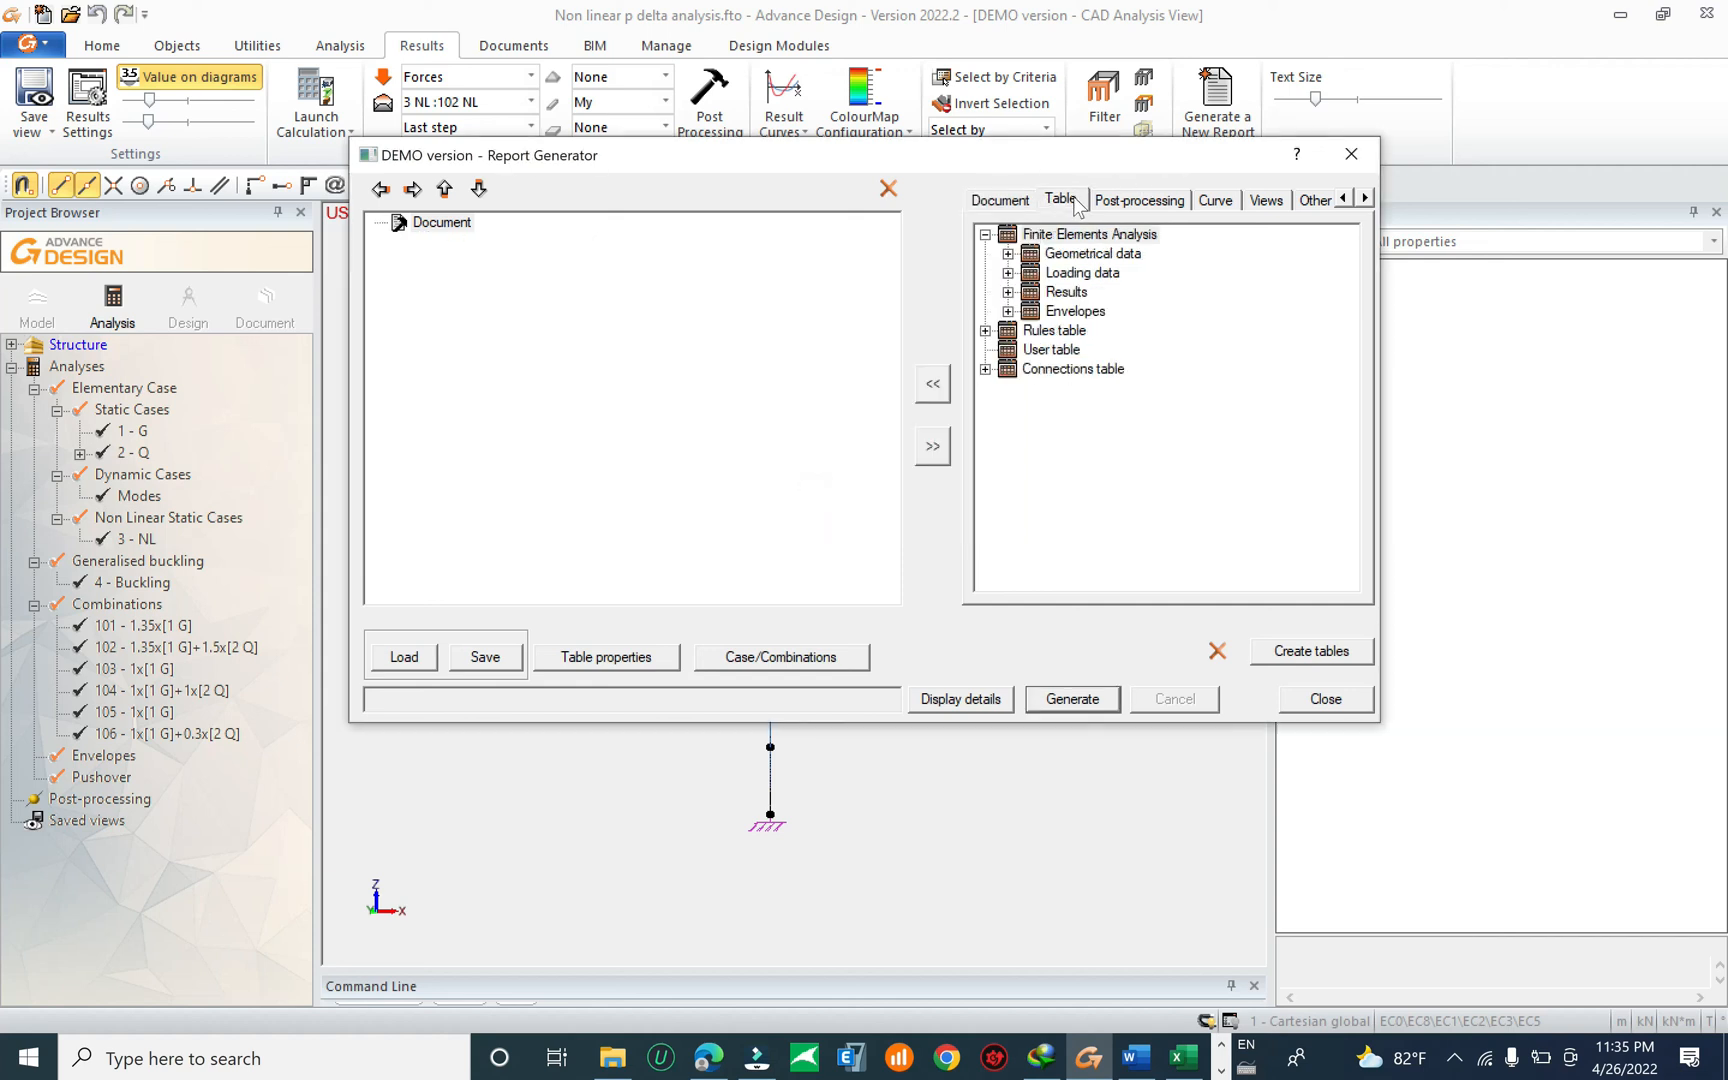
{"action": "left_click", "coordinate": [1008, 292]}
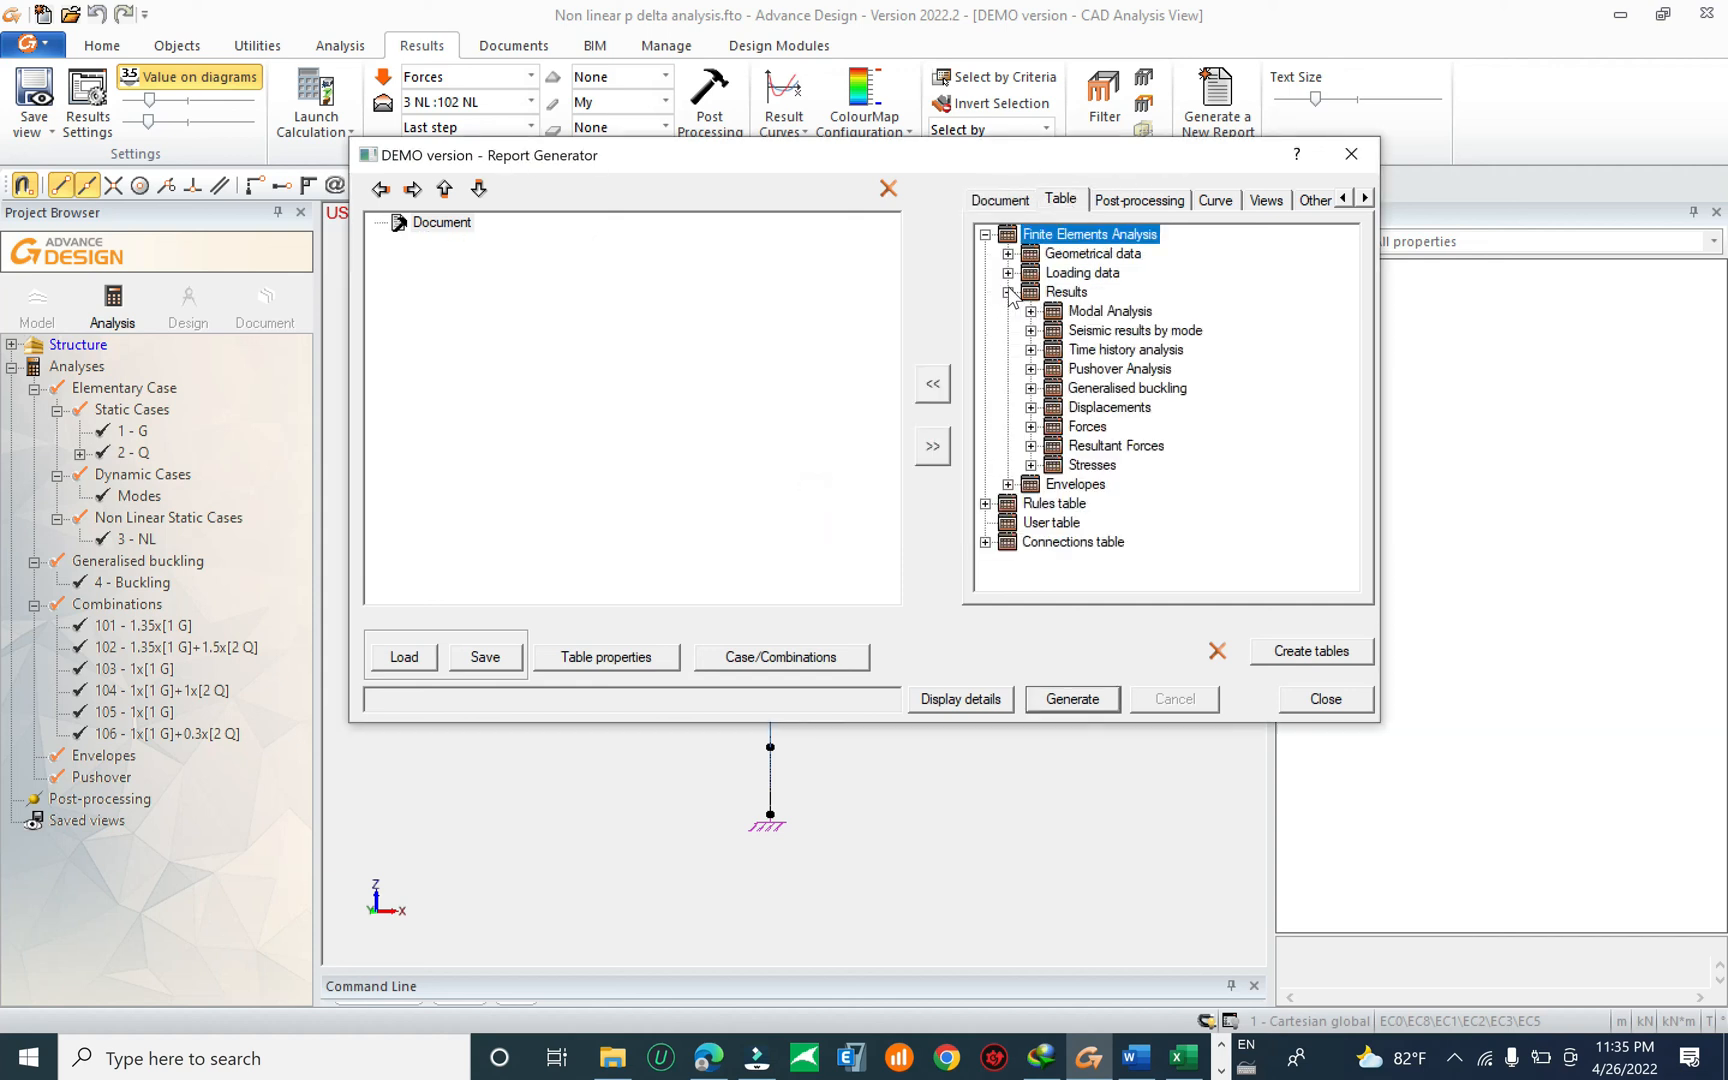
{"action": "left_click", "coordinate": [1031, 388]}
{"action": "left_click", "coordinate": [1136, 408]}
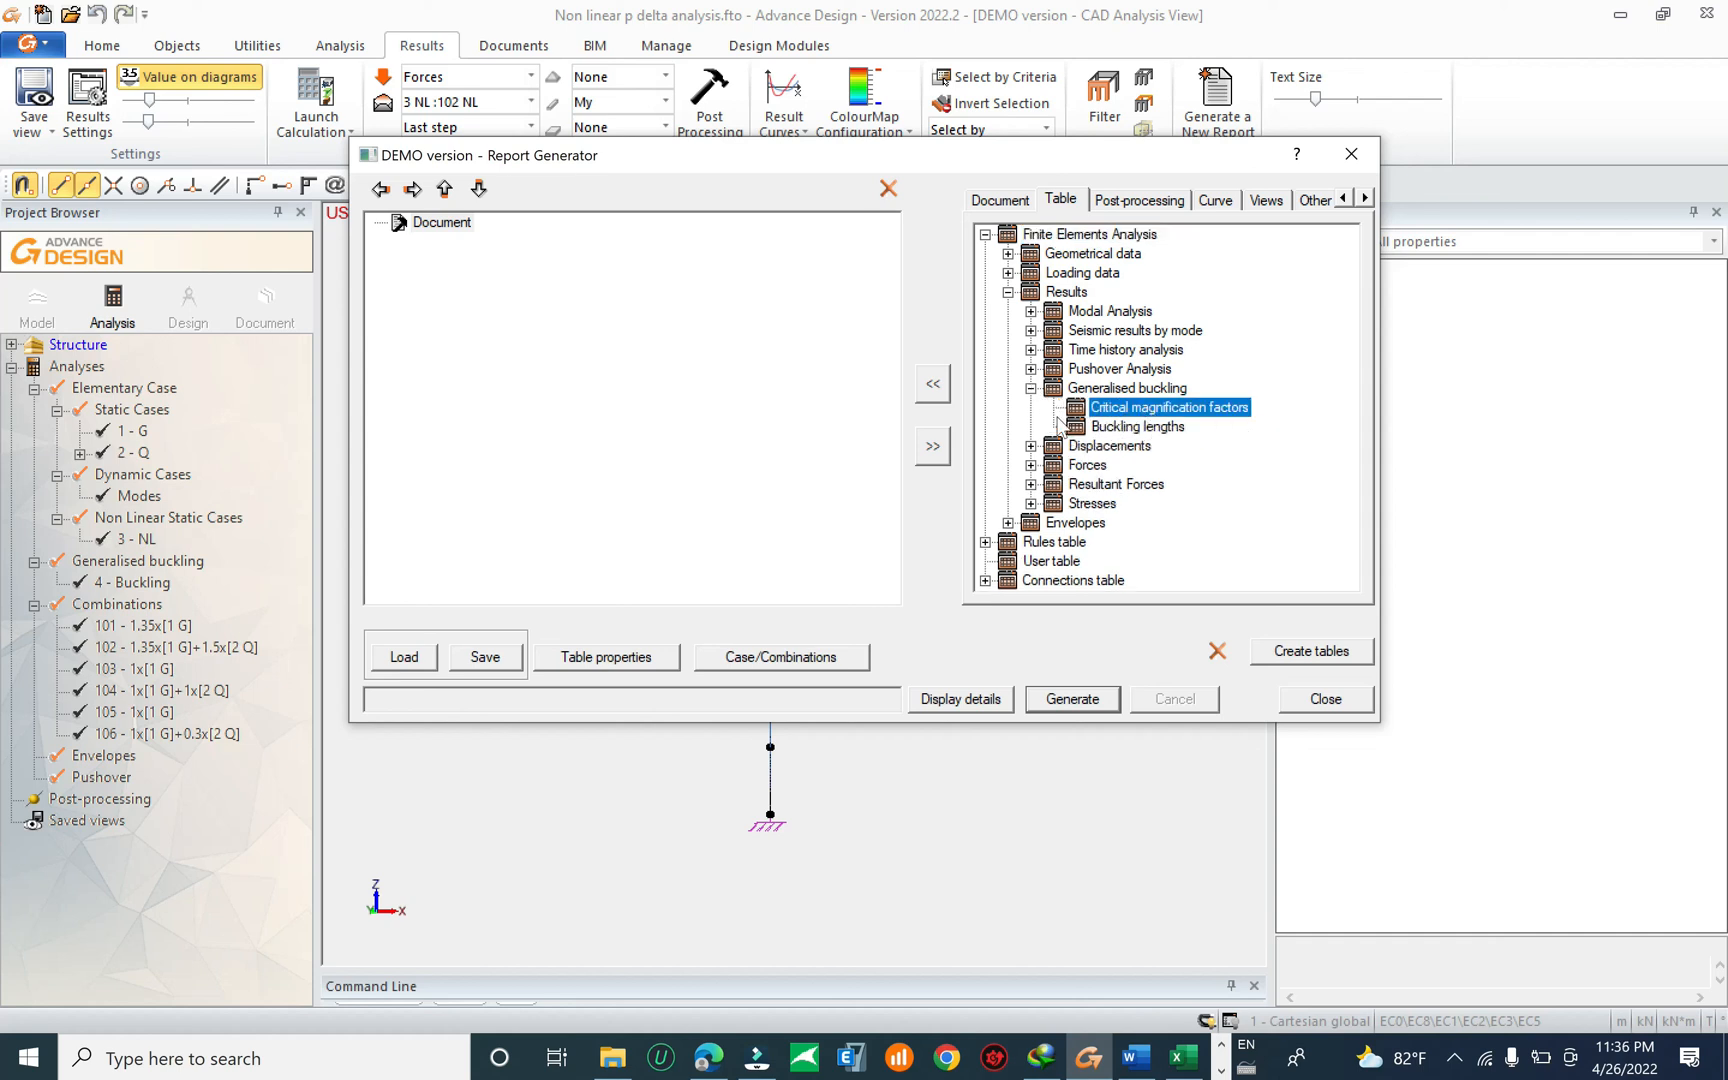
{"action": "left_click", "coordinate": [934, 385]}
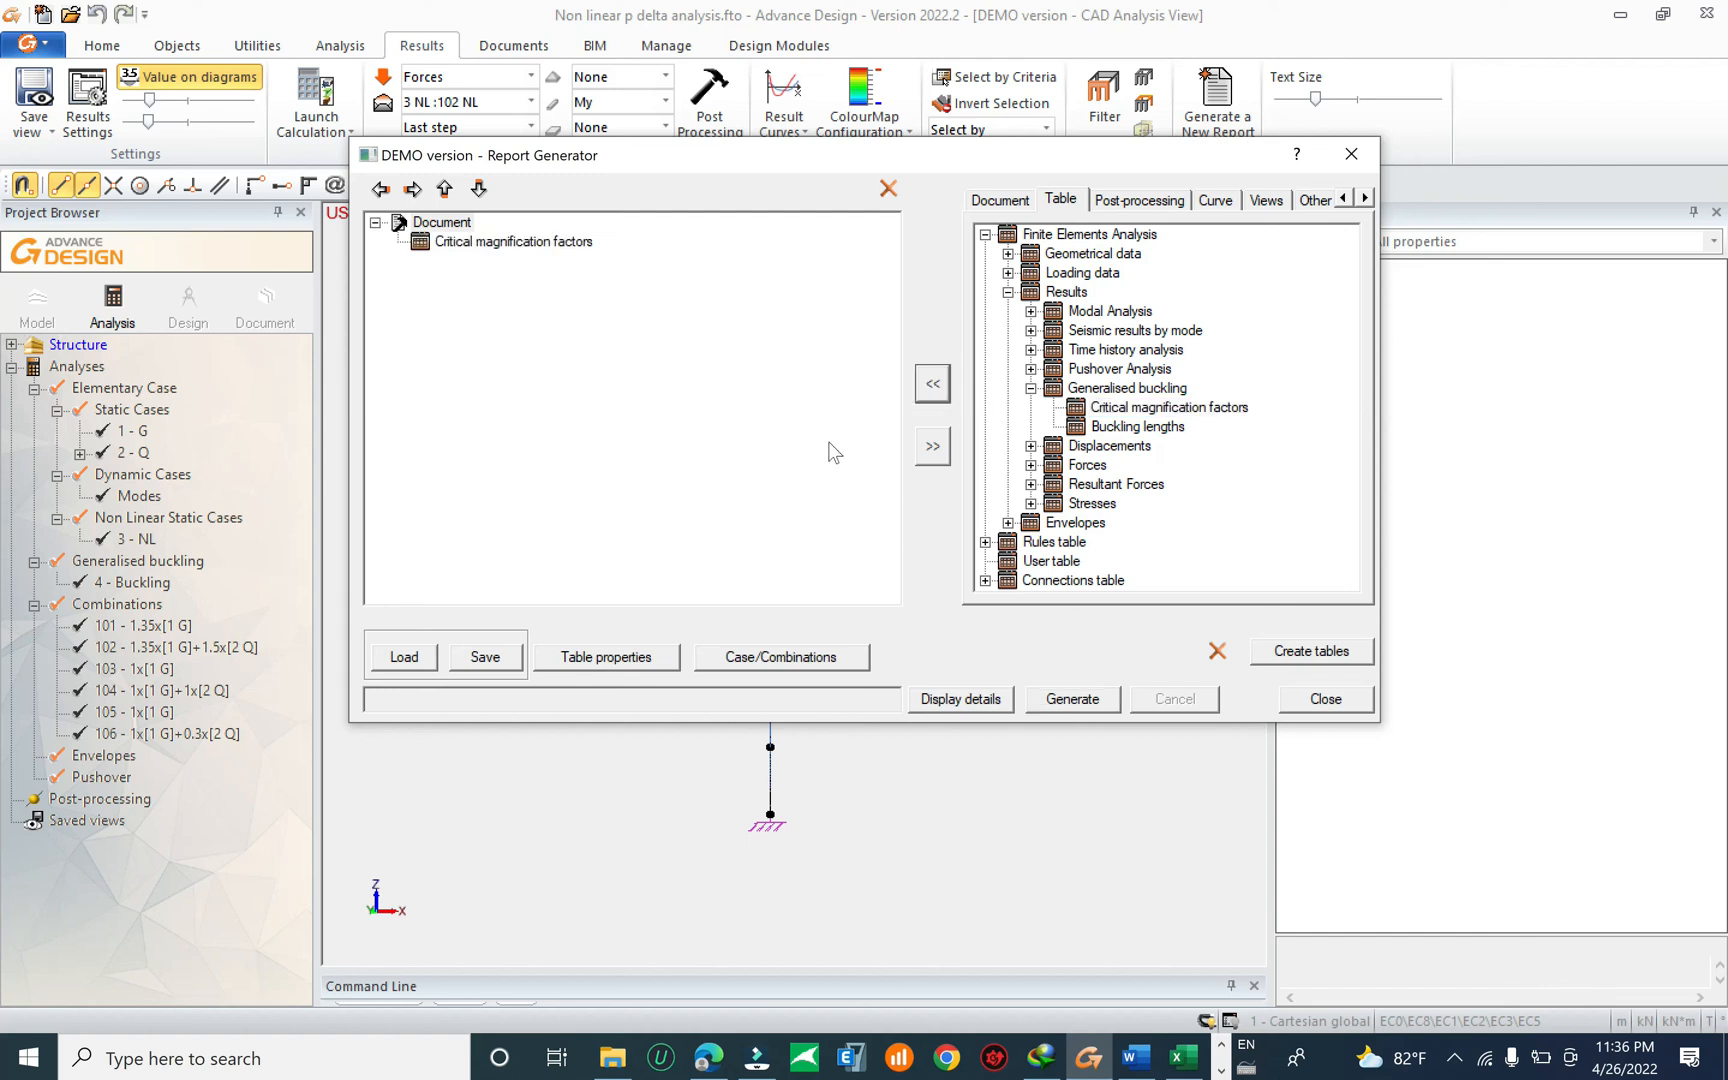
Check the report's load cases and combinations without changing them, and generate the report.
{"action": "left_click", "coordinate": [783, 660]}
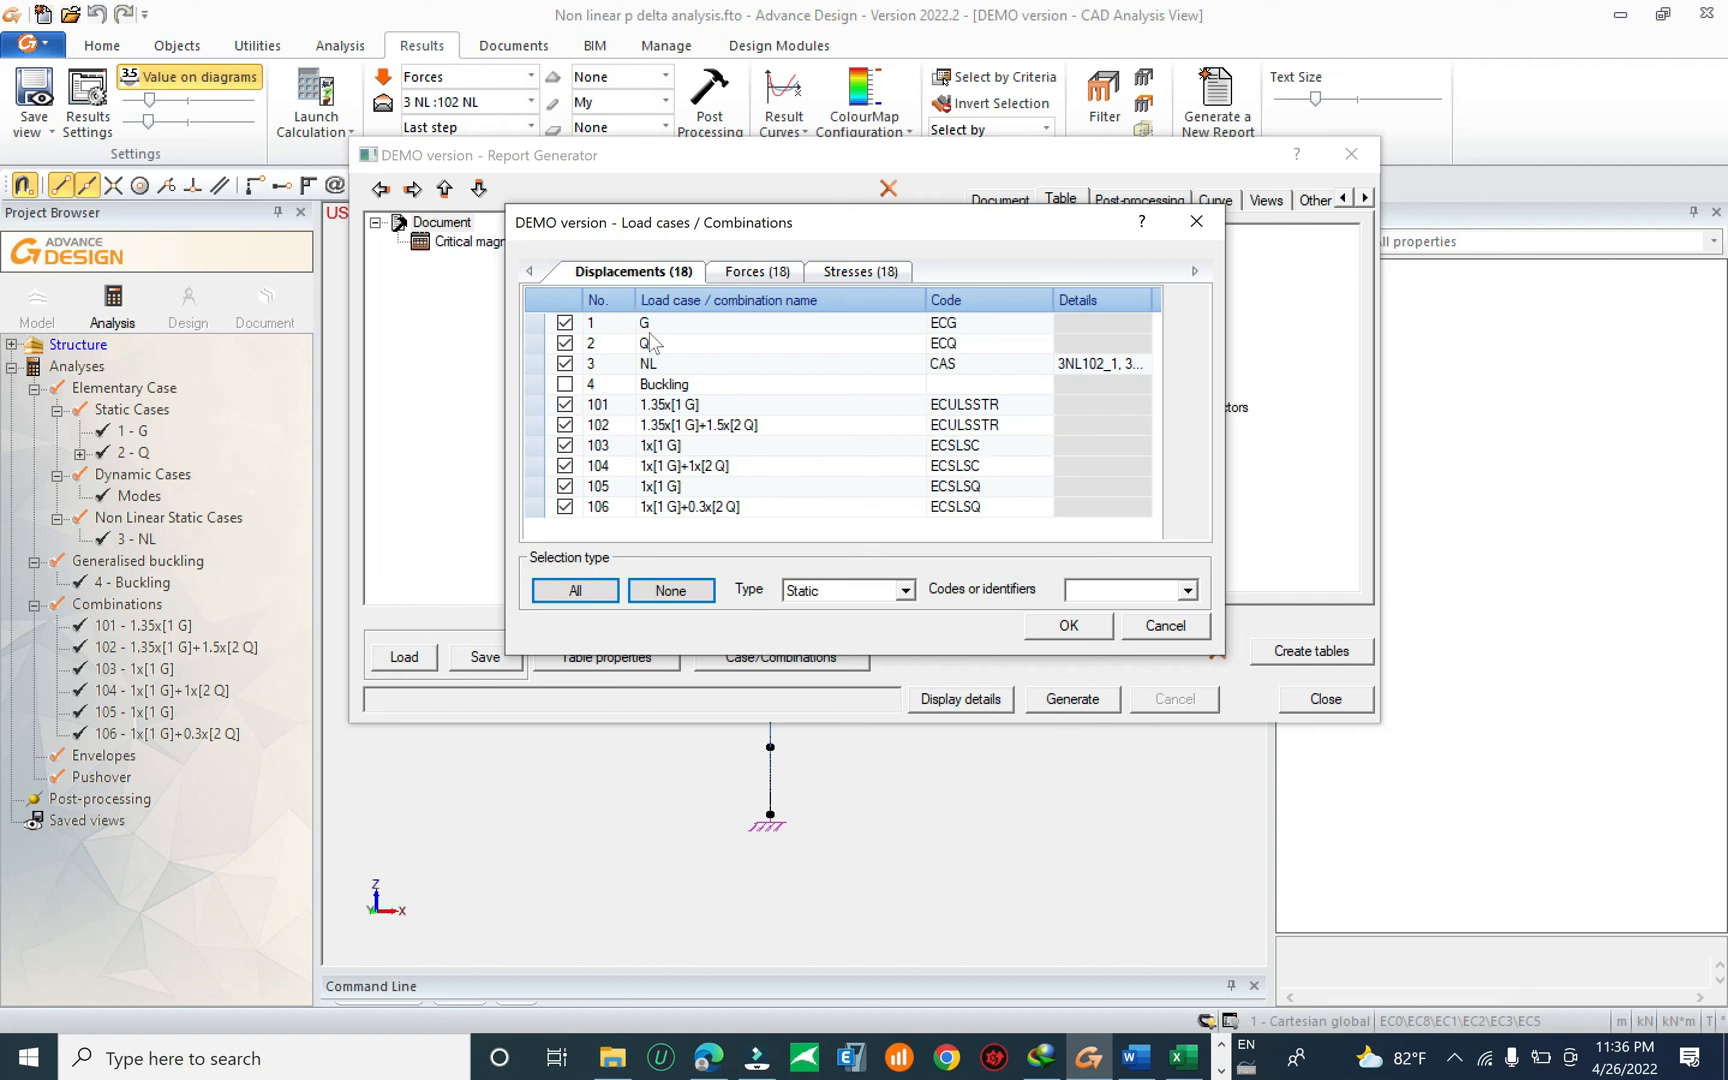
{"action": "left_click", "coordinate": [1163, 626]}
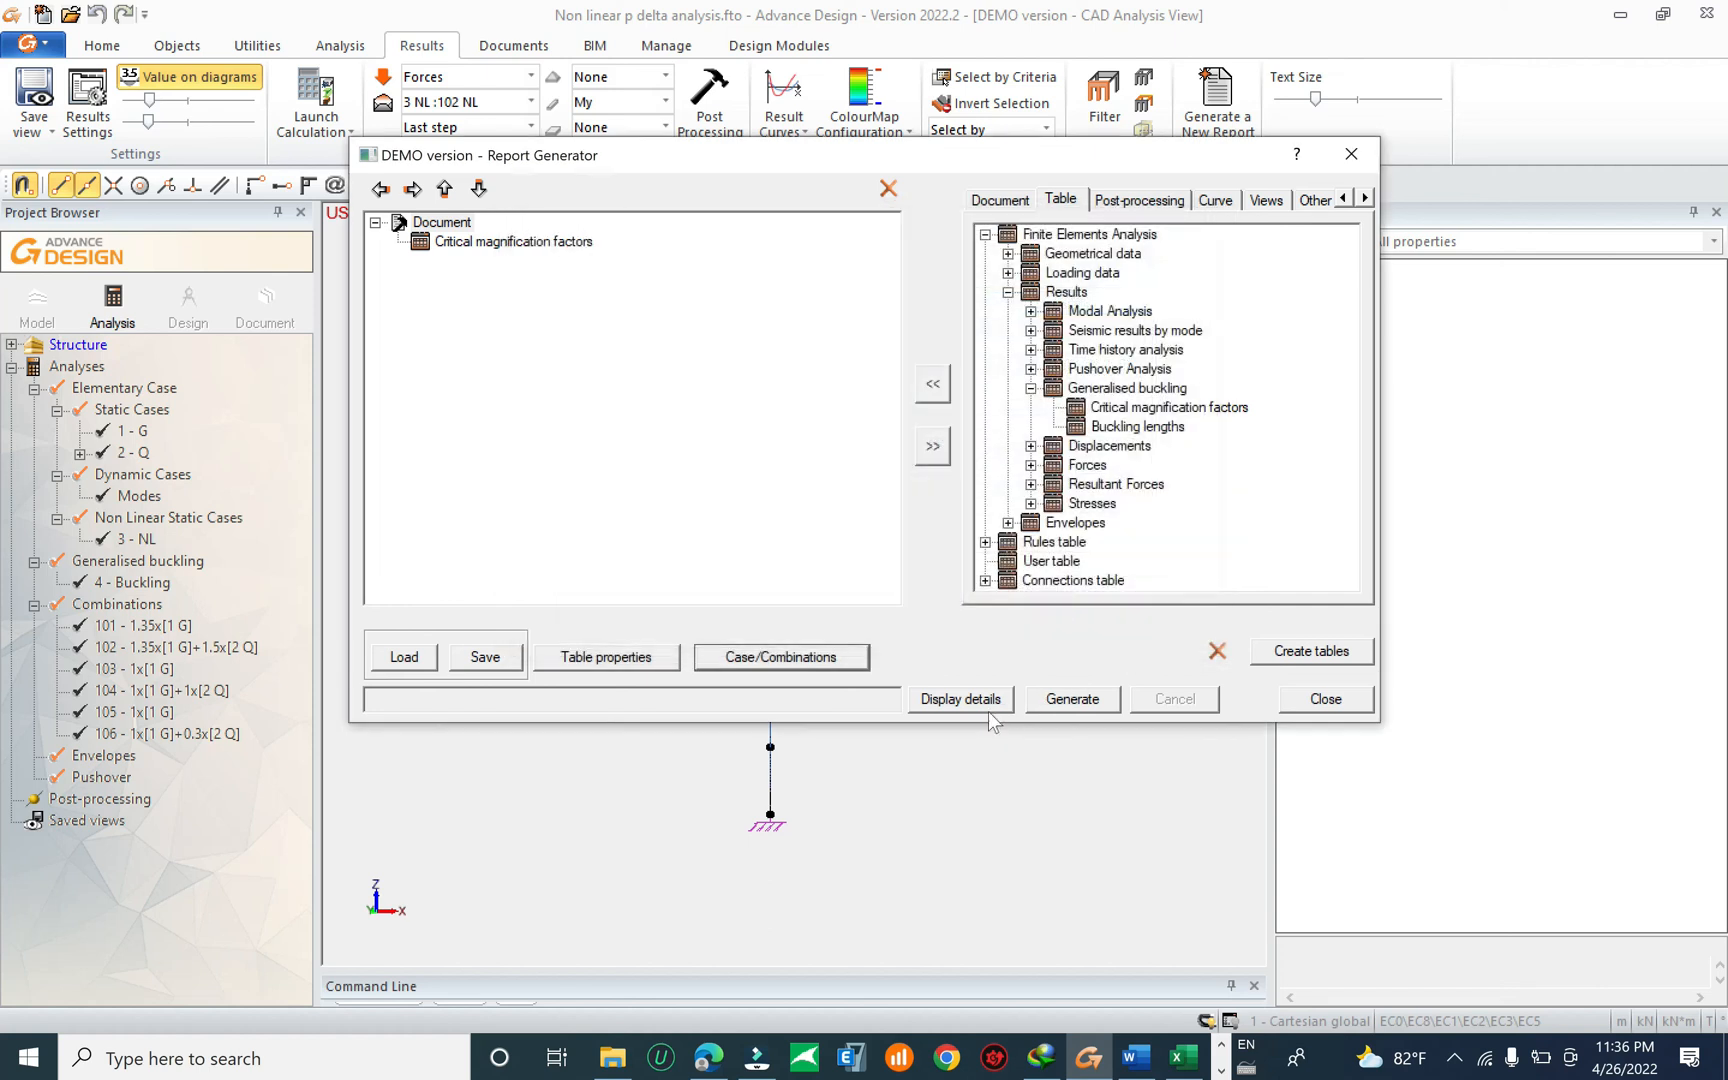
{"action": "left_click", "coordinate": [1073, 699]}
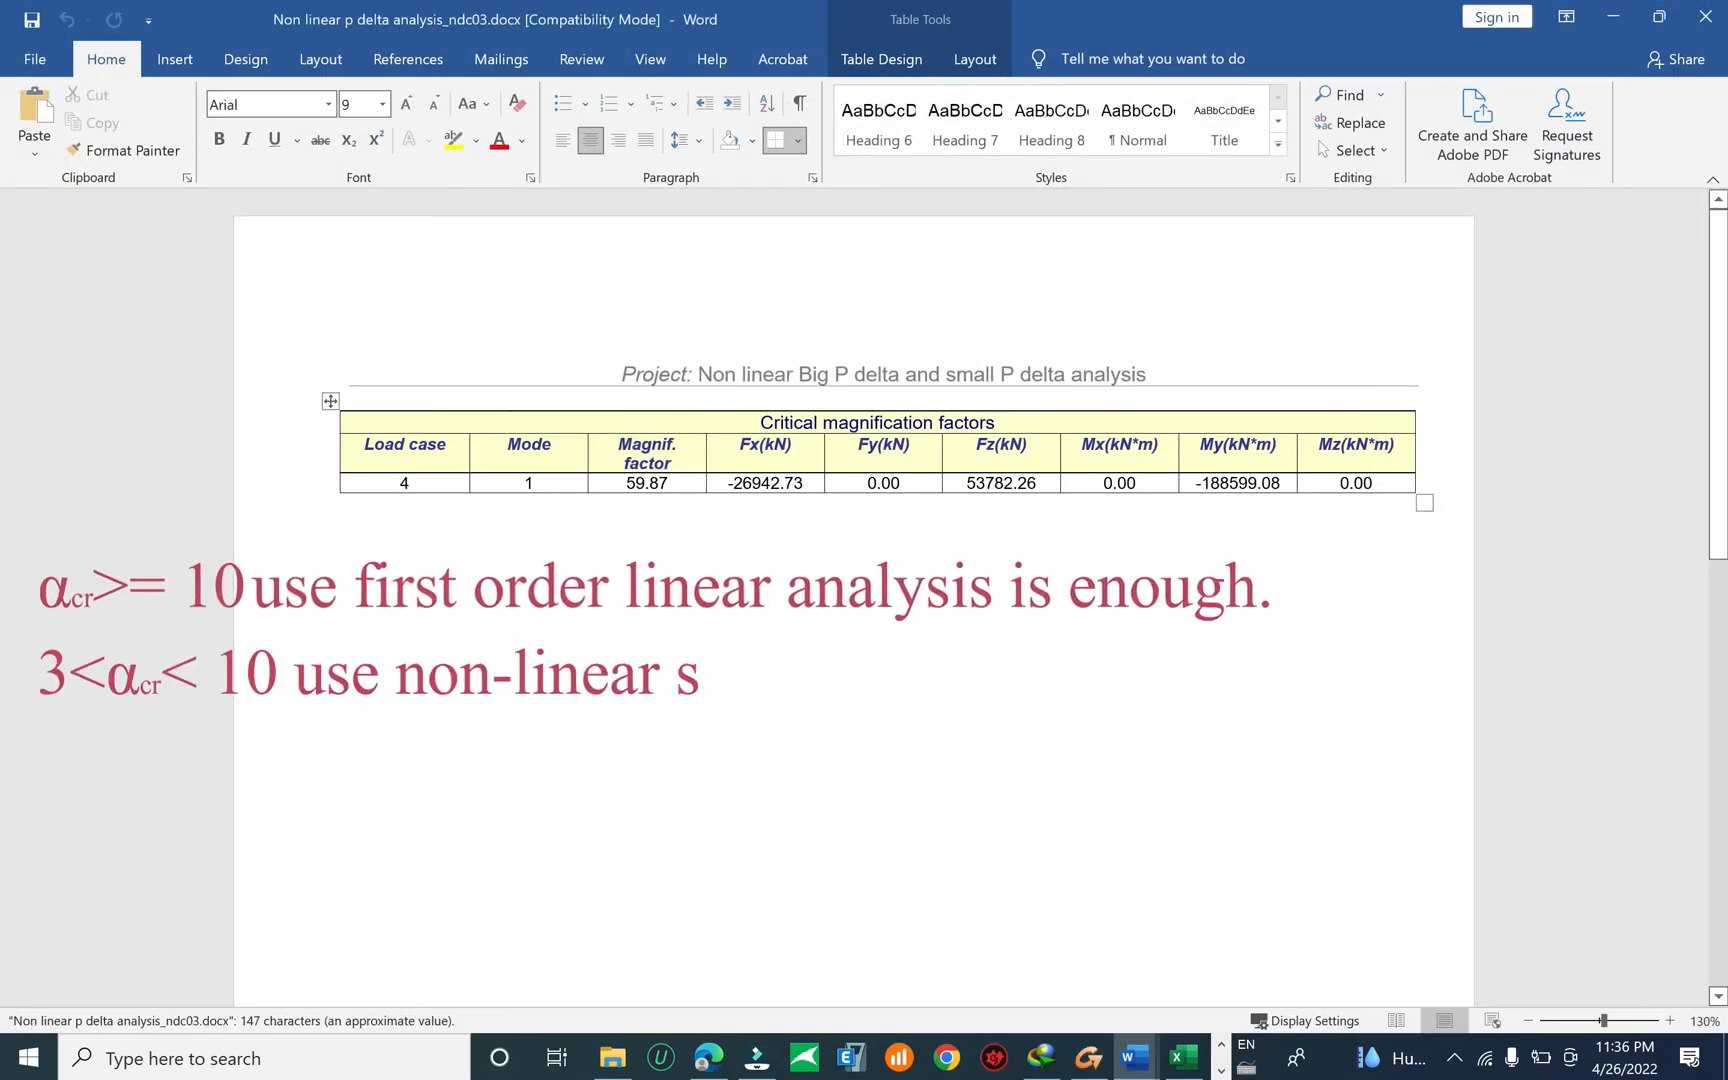
Examine the magnification factor for load case 4, mode 1 in the generated report's critical magnification factors table.
{"action": "scroll", "coordinate": [854, 597], "scroll_direction": "down", "scroll_amount": 8}
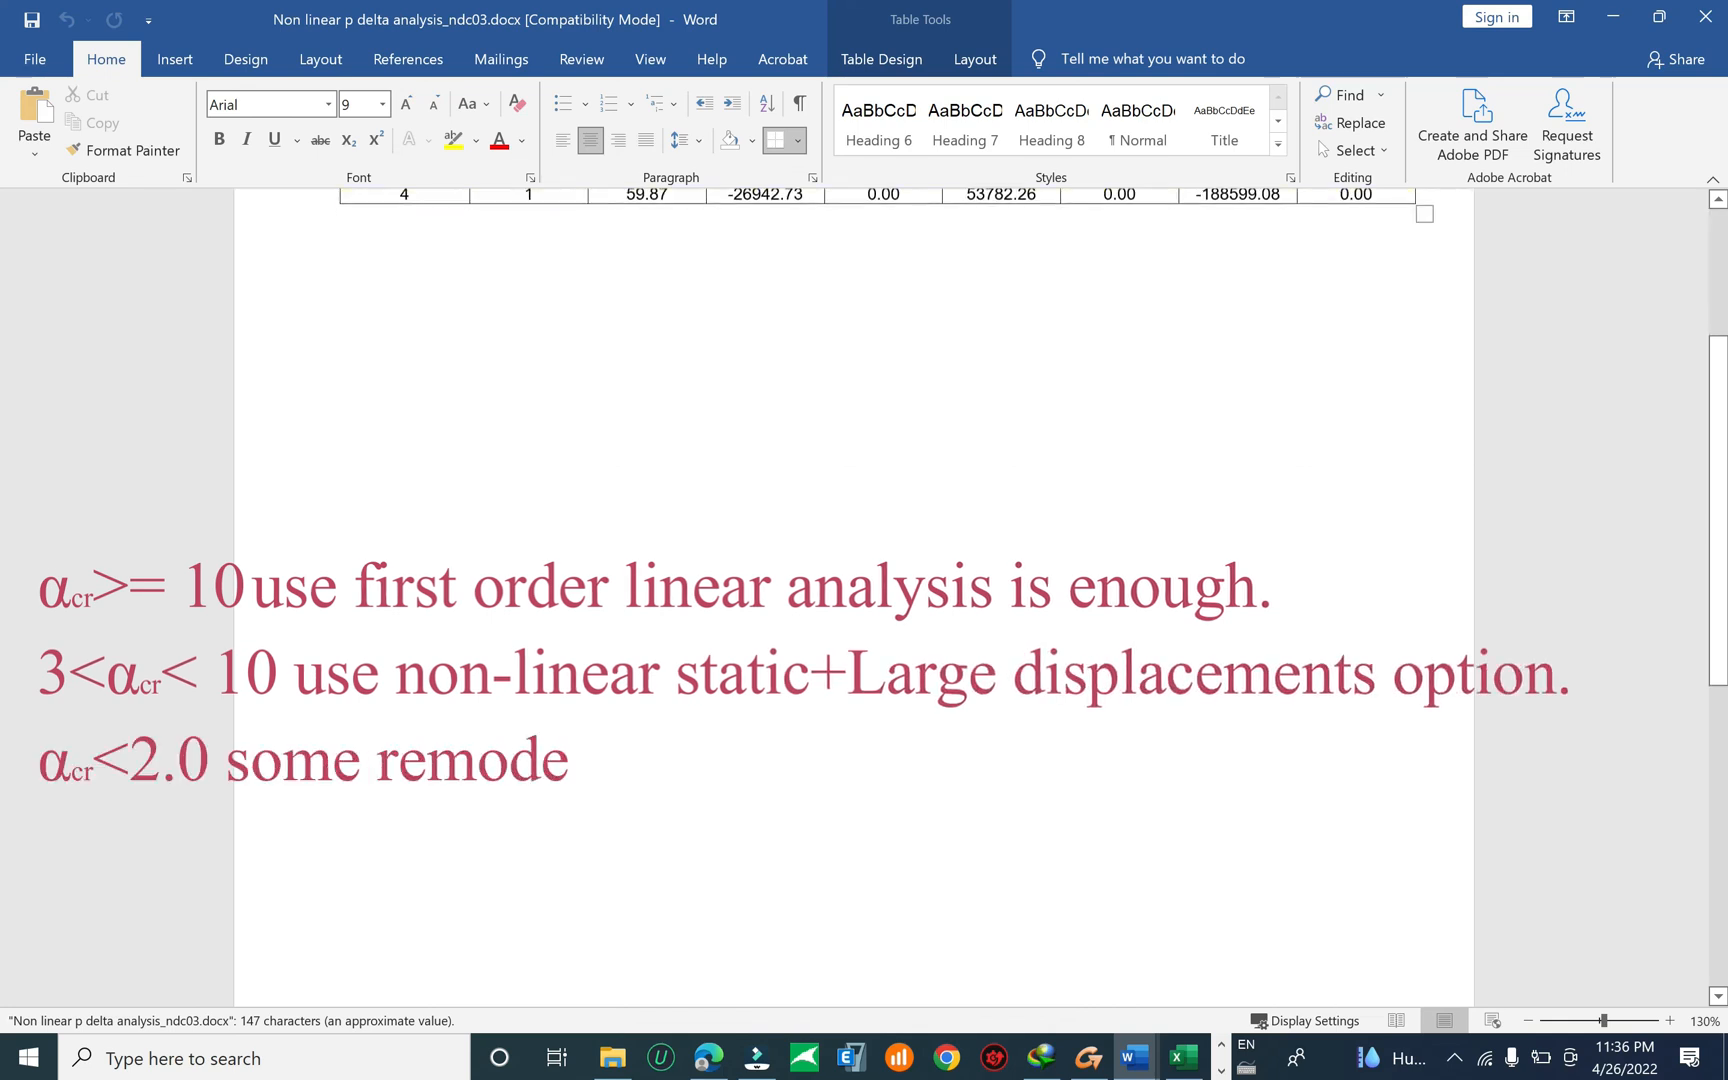
{"action": "scroll", "coordinate": [854, 597], "scroll_direction": "up", "scroll_amount": 8}
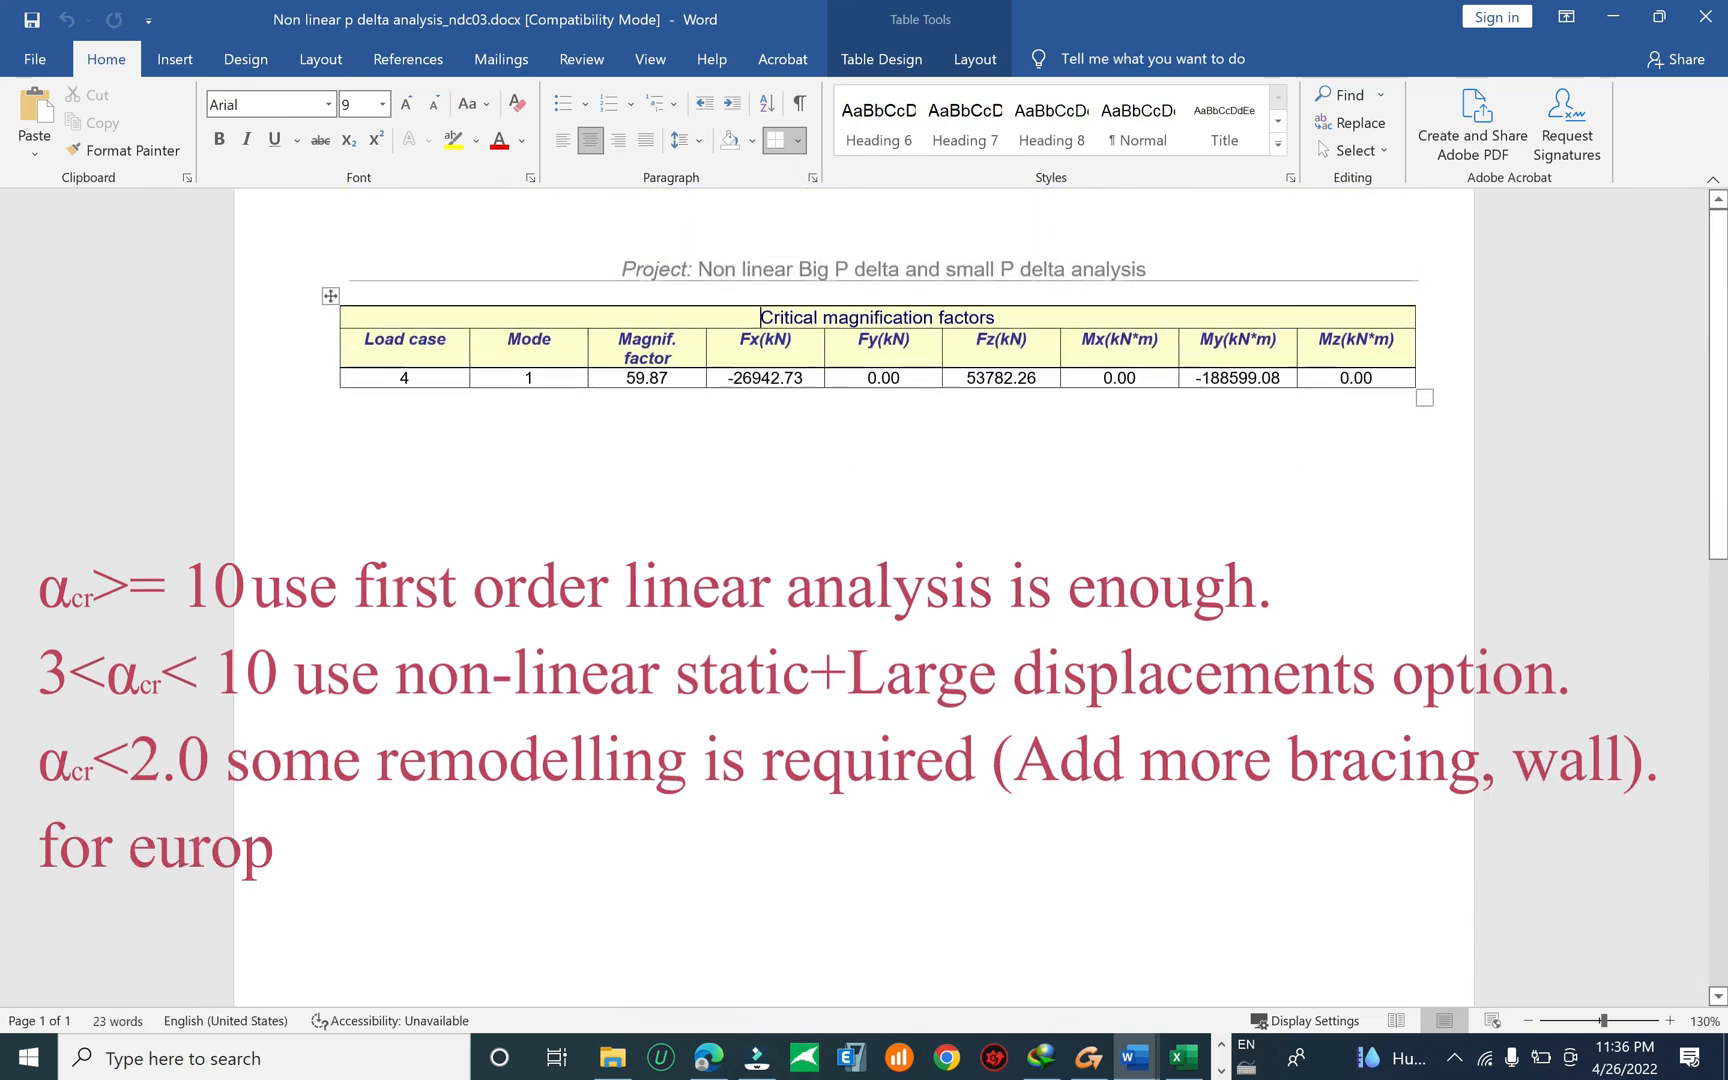
{"action": "left_click", "coordinate": [686, 476]}
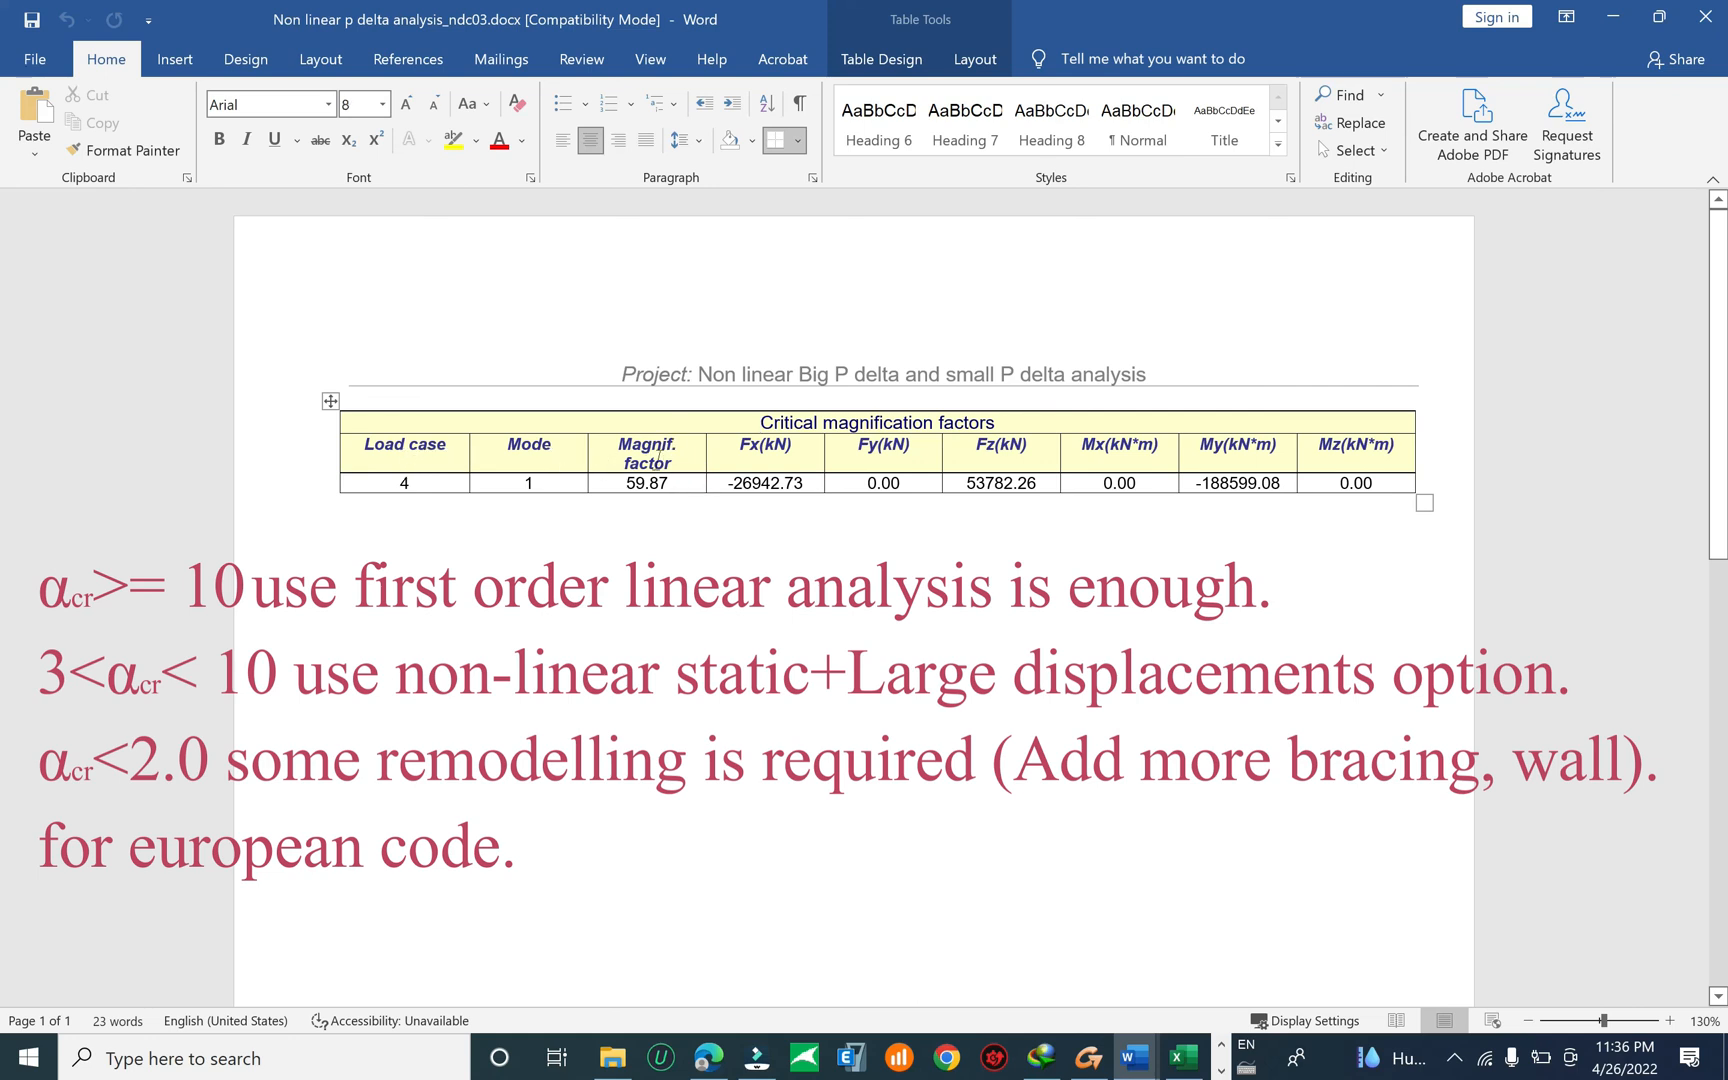
{"action": "left_click_drag", "start_coordinate": [681, 484], "coordinate": [663, 484]}
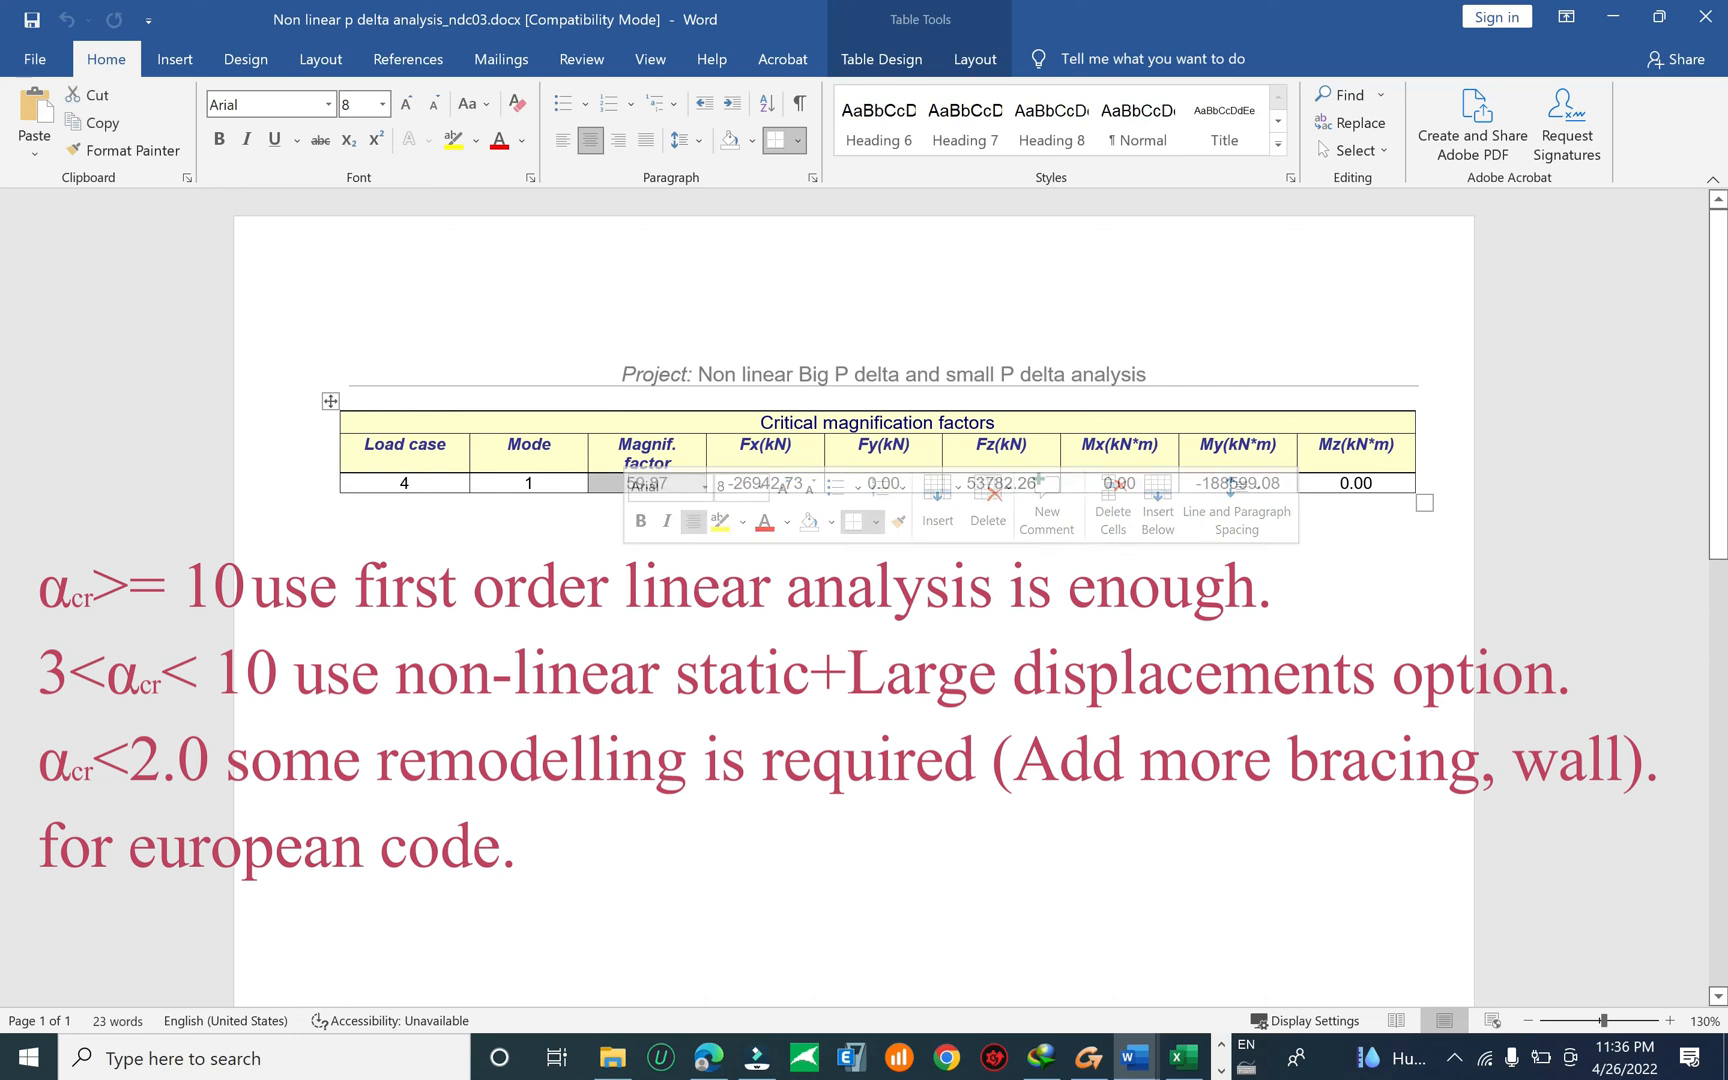
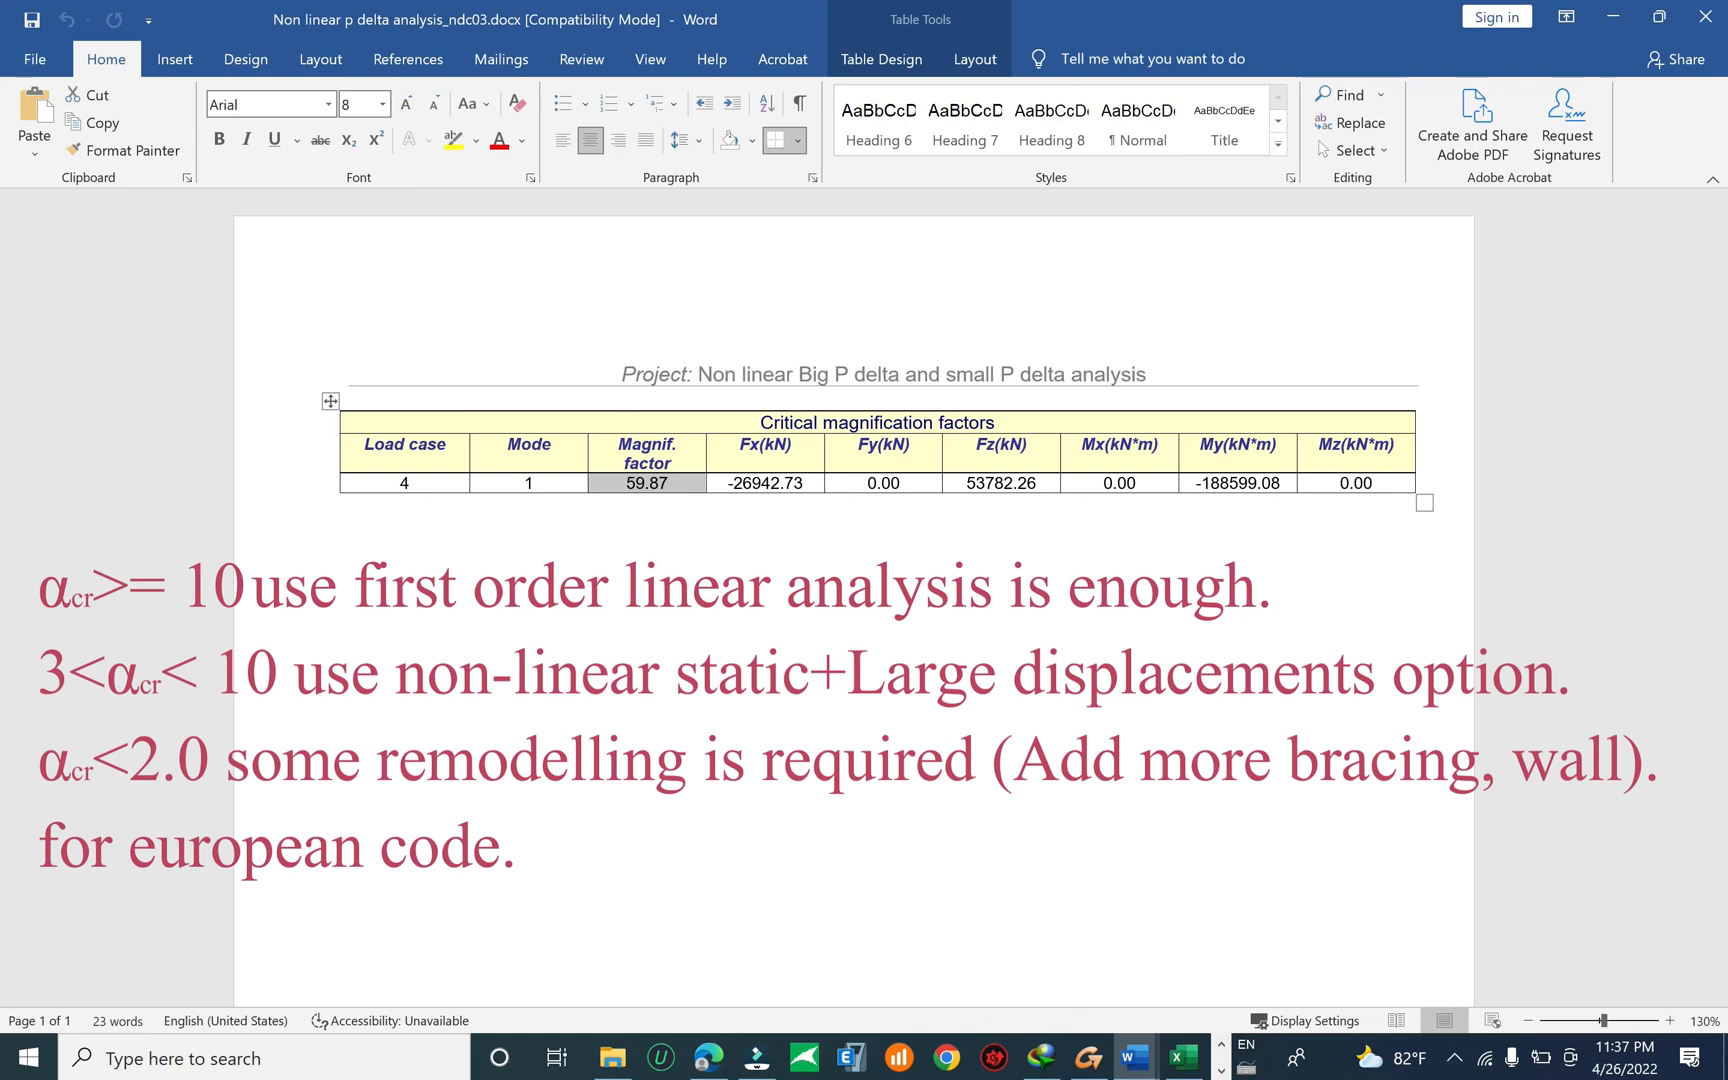
{"action": "left_click", "coordinate": [644, 522]}
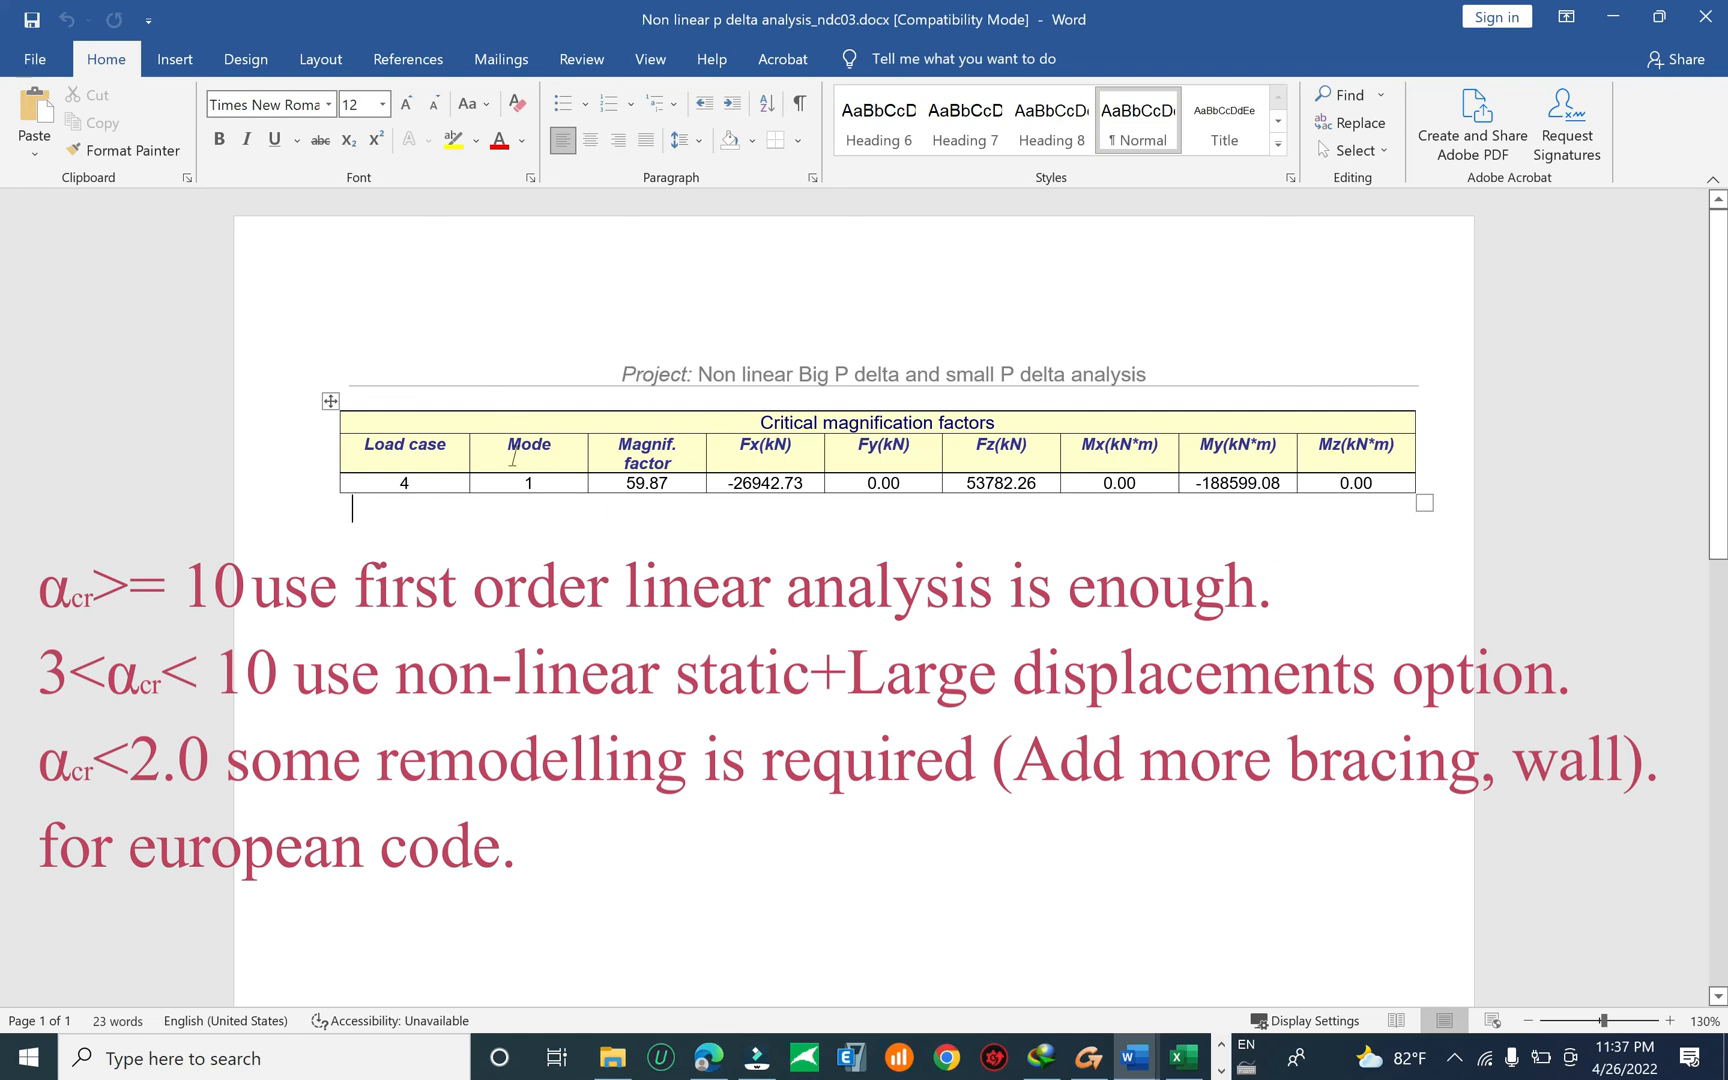
{"action": "left_click_drag", "start_coordinate": [532, 454], "coordinate": [690, 492]}
{"action": "left_click", "coordinate": [684, 572]}
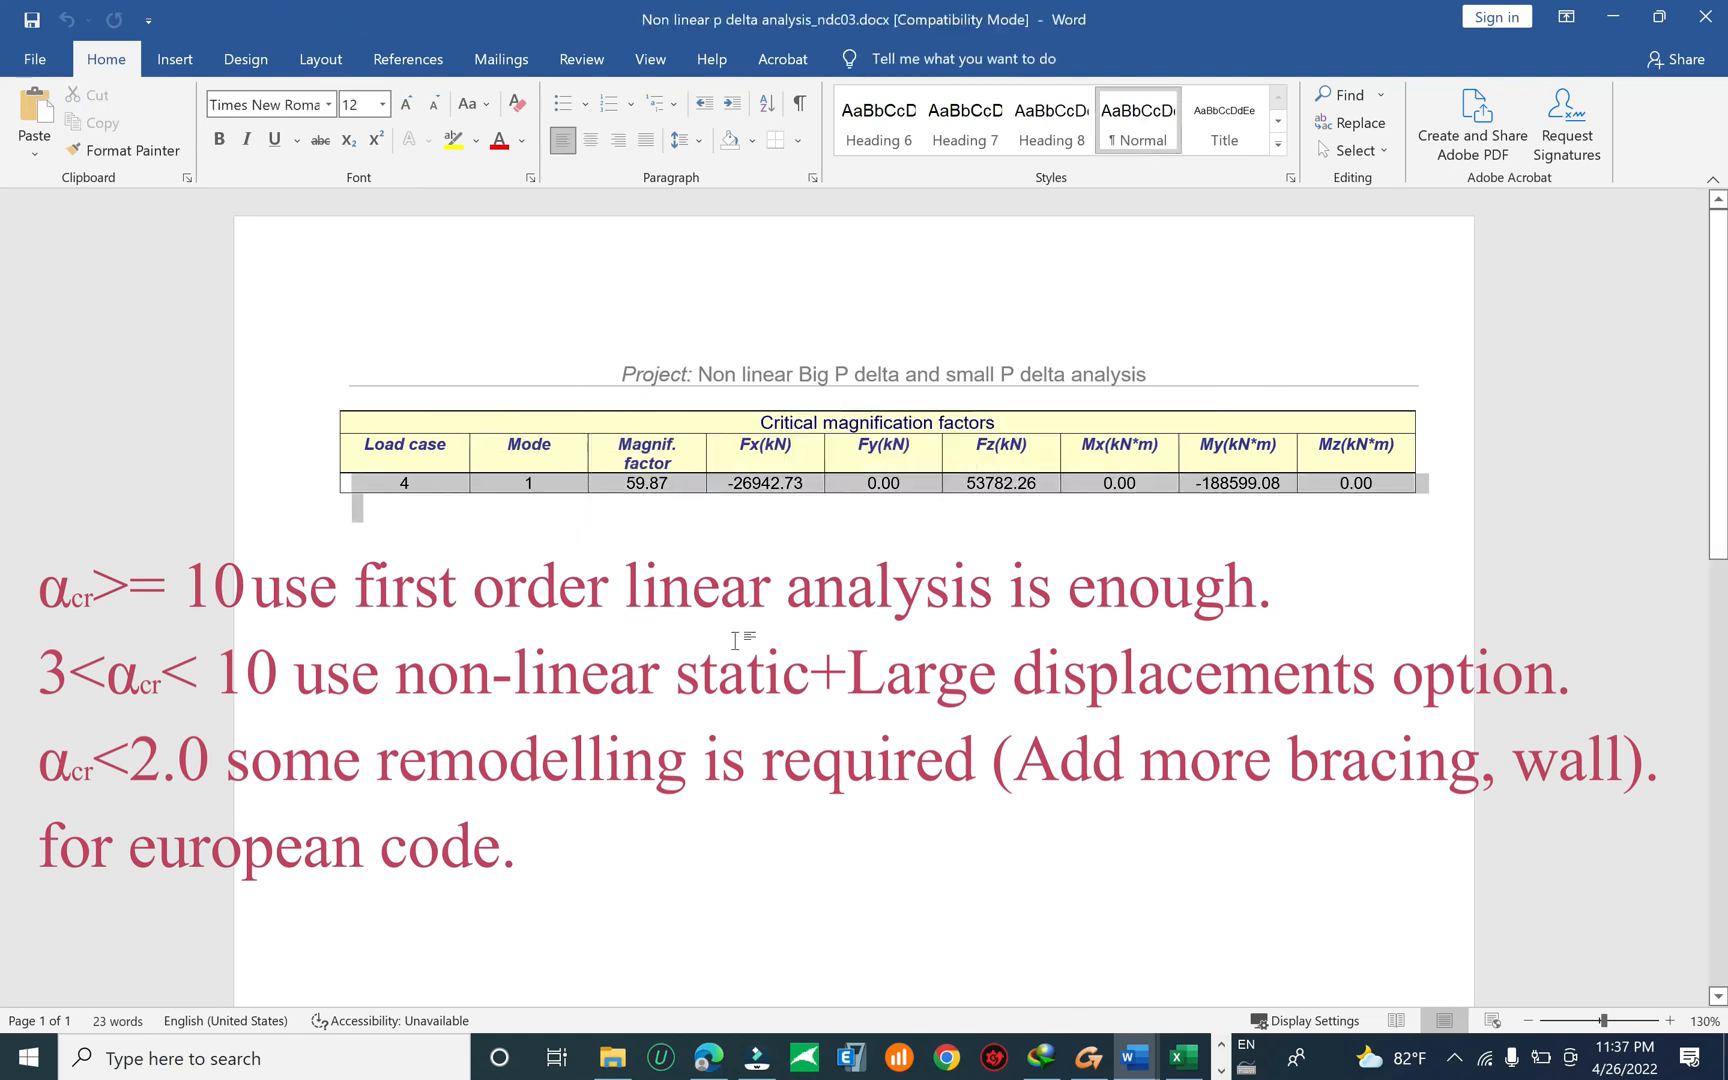
{"action": "left_click", "coordinate": [981, 566]}
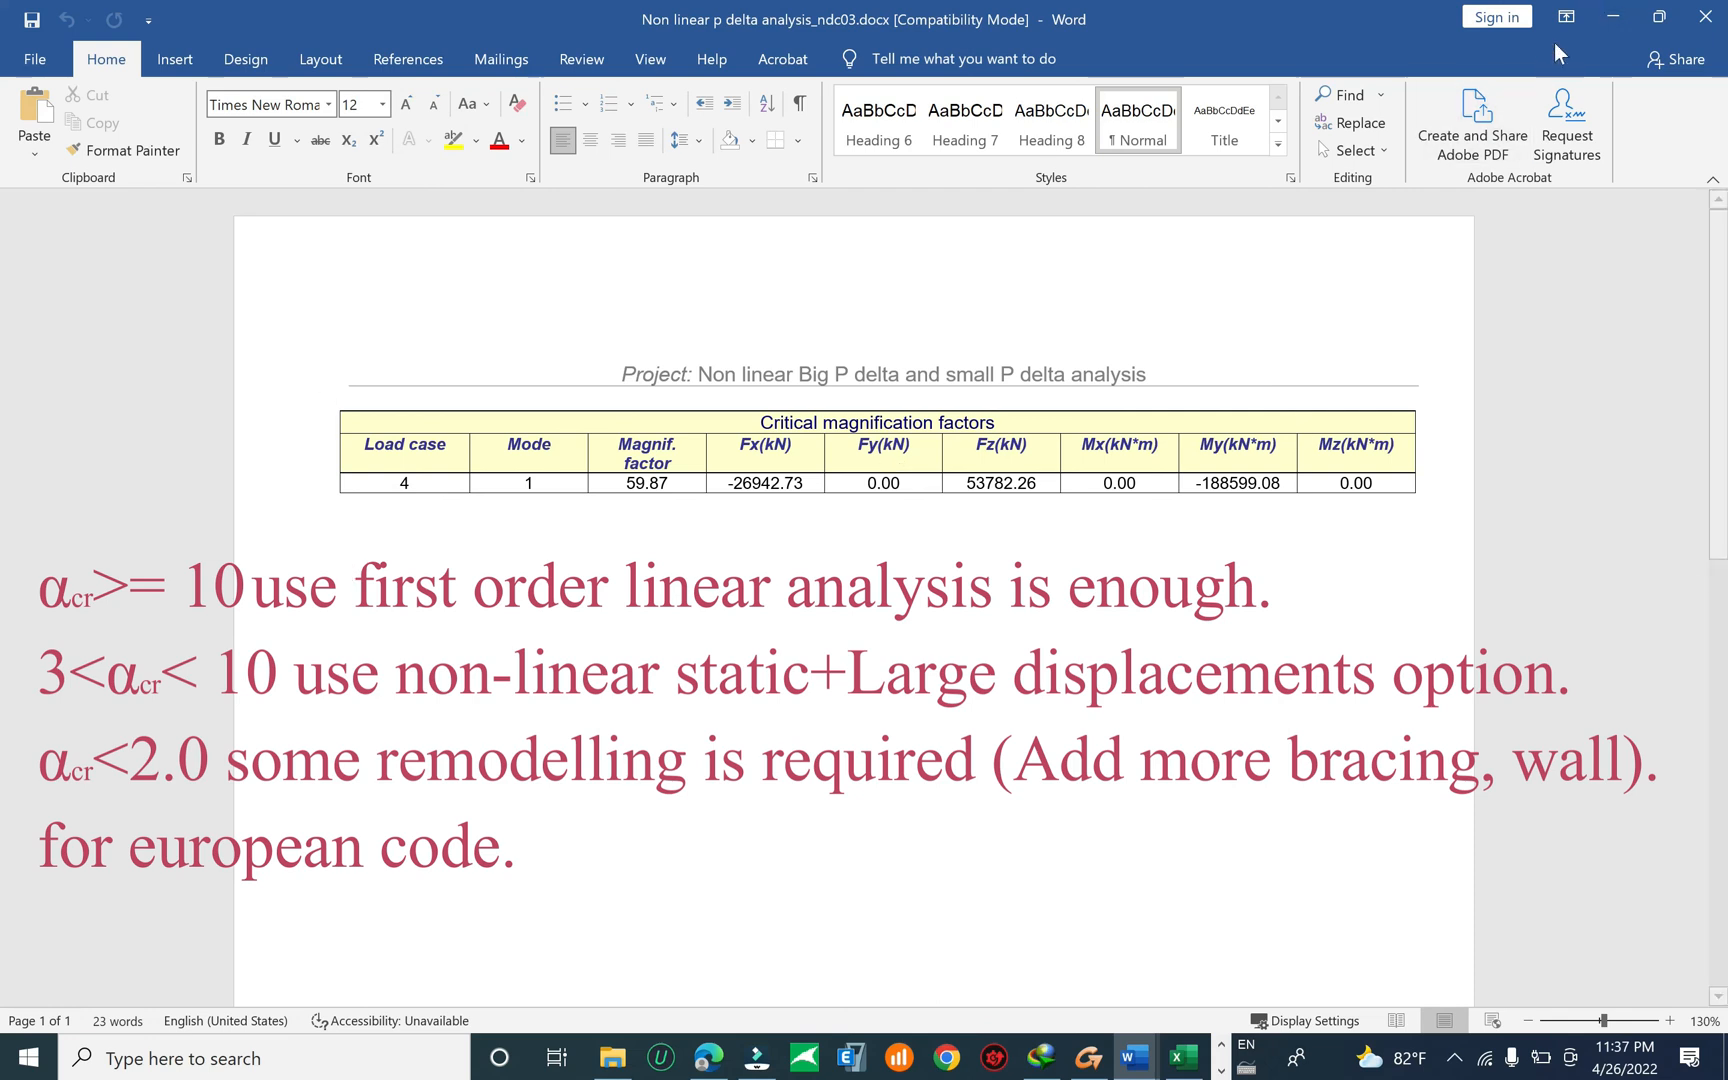
Switch to the Part1.xlsx workbook in Excel and review the section comparison table and the AISC Procedure excerpt below it.
{"action": "left_click", "coordinate": [682, 483]}
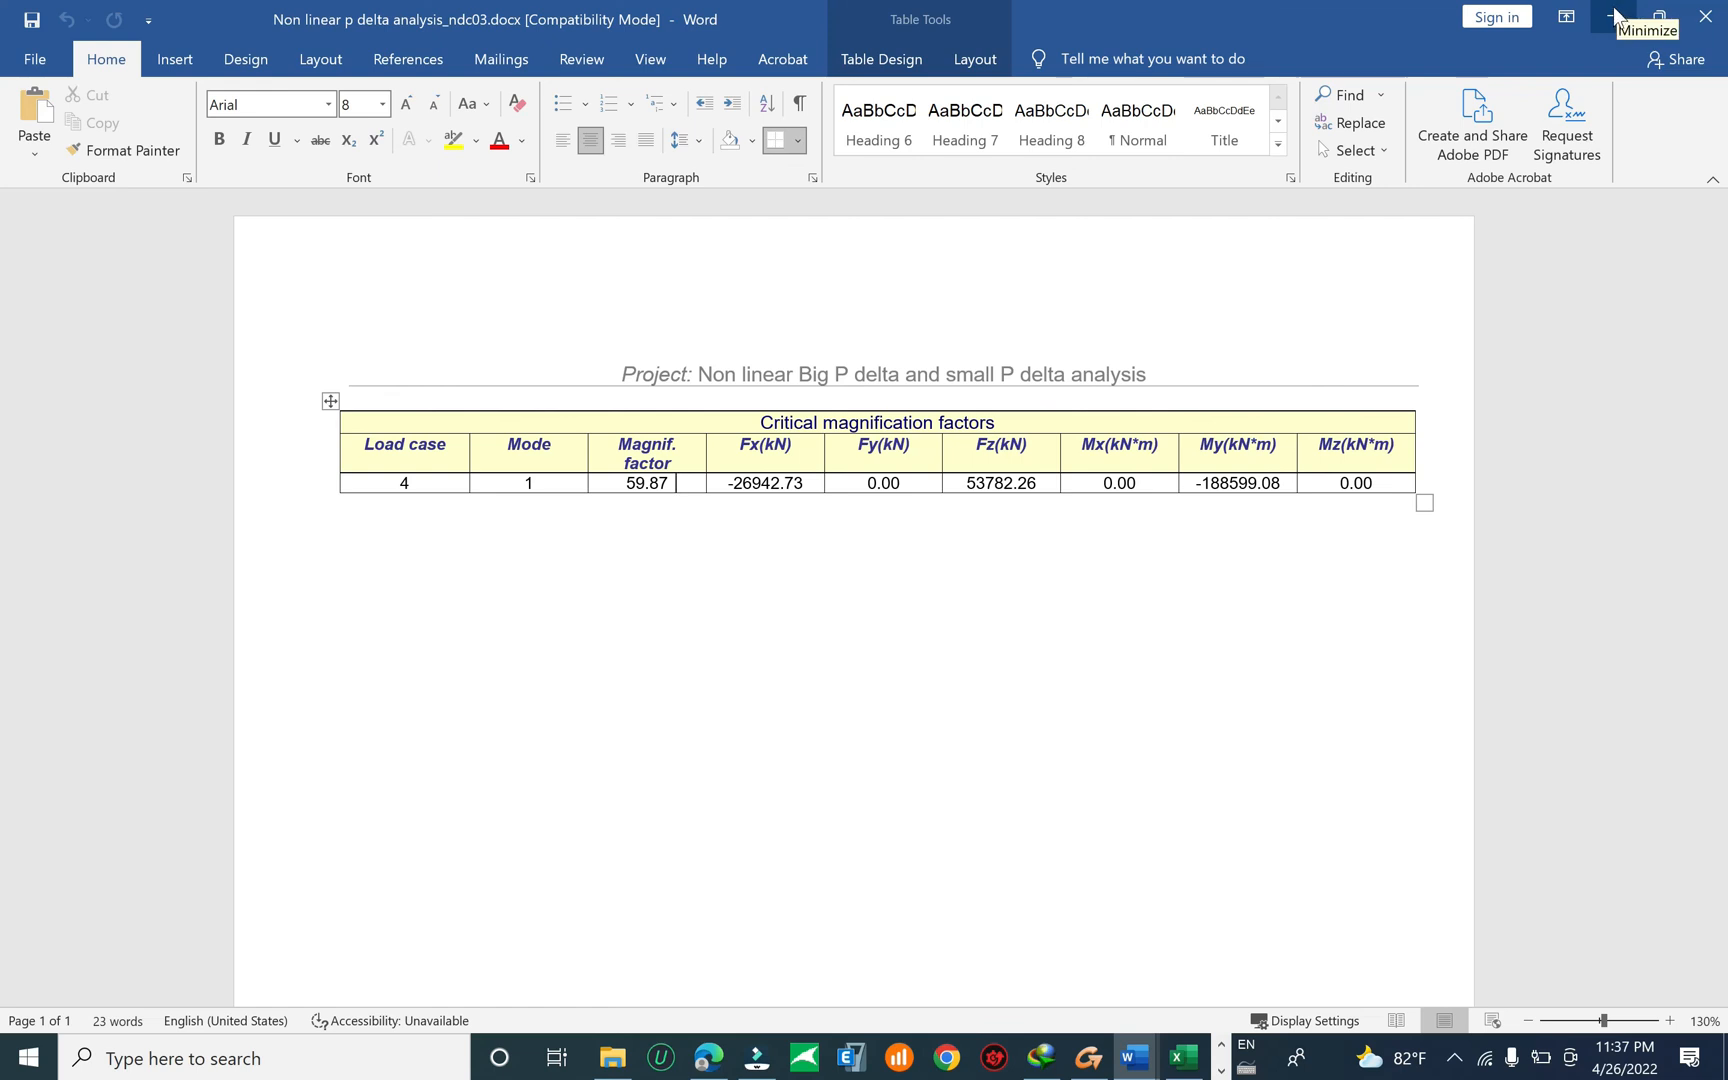
{"action": "left_click", "coordinate": [1190, 1062]}
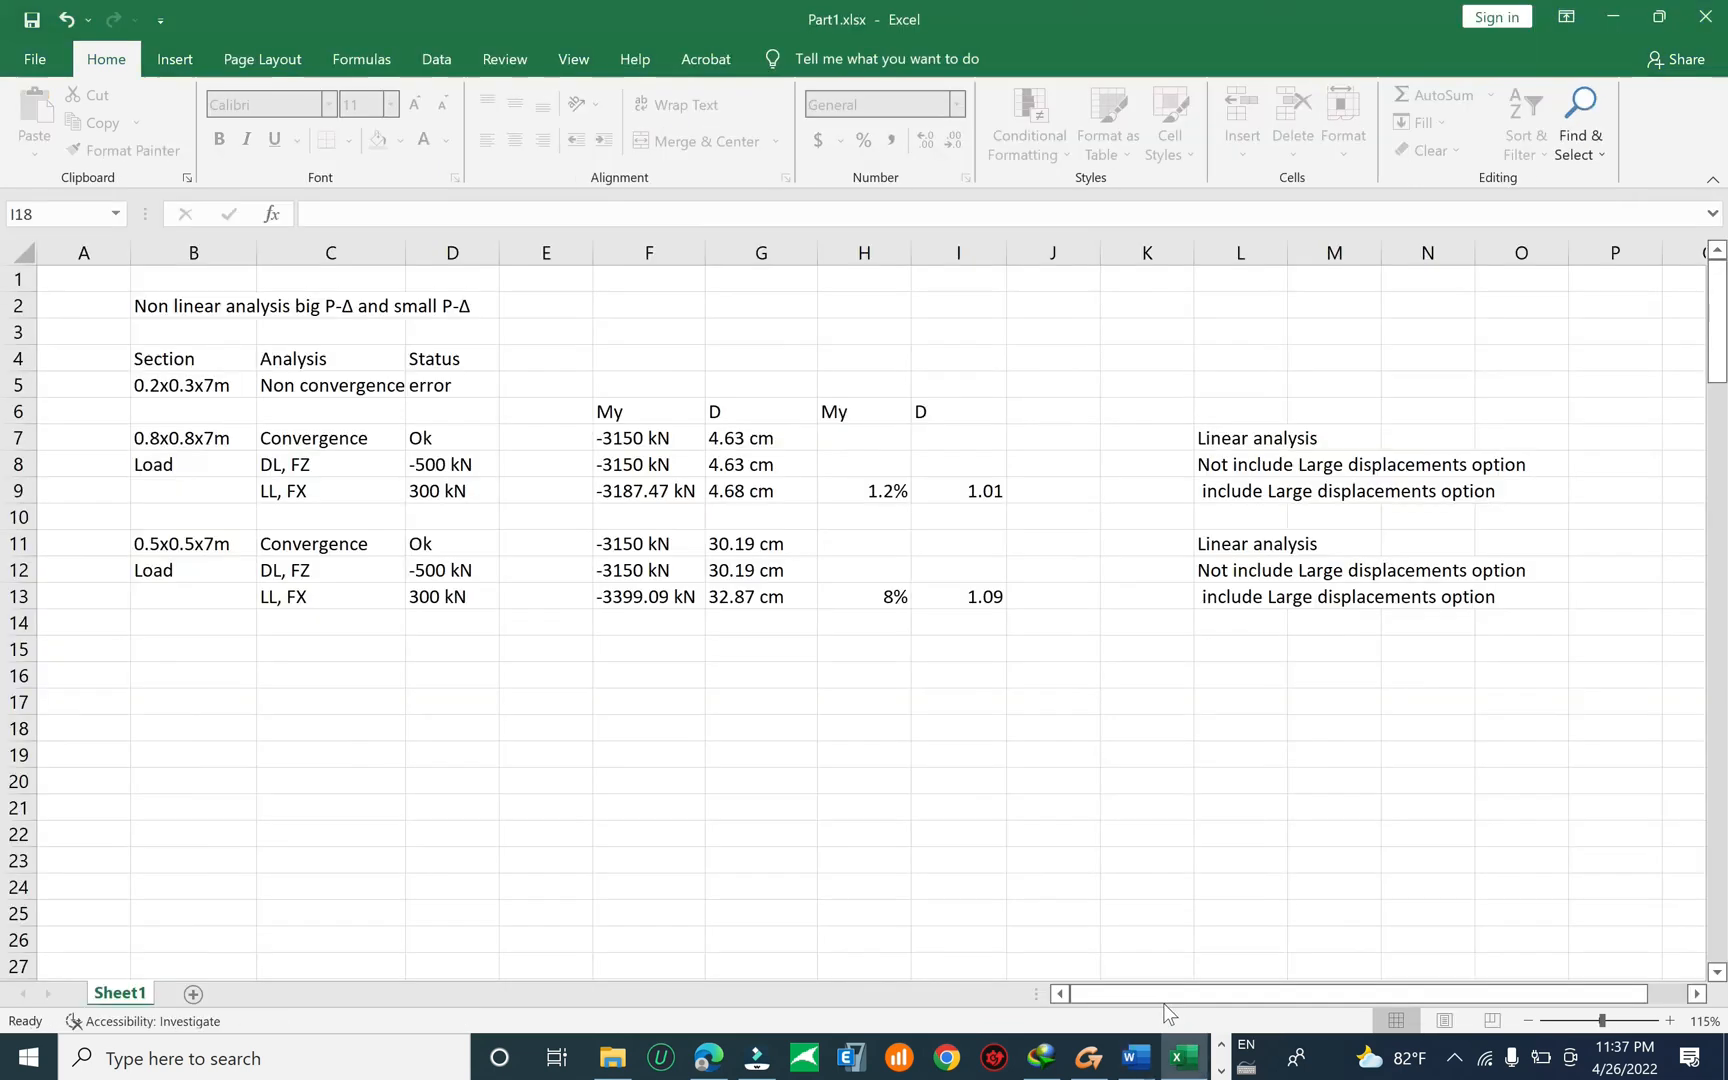
{"action": "scroll", "coordinate": [737, 704], "scroll_direction": "down", "scroll_amount": 6}
{"action": "scroll", "coordinate": [712, 688], "scroll_direction": "up", "scroll_amount": 3}
{"action": "scroll", "coordinate": [717, 544], "scroll_direction": "down", "scroll_amount": 1}
{"action": "left_click", "coordinate": [773, 468]}
{"action": "scroll", "coordinate": [778, 497], "scroll_direction": "down", "scroll_amount": 1}
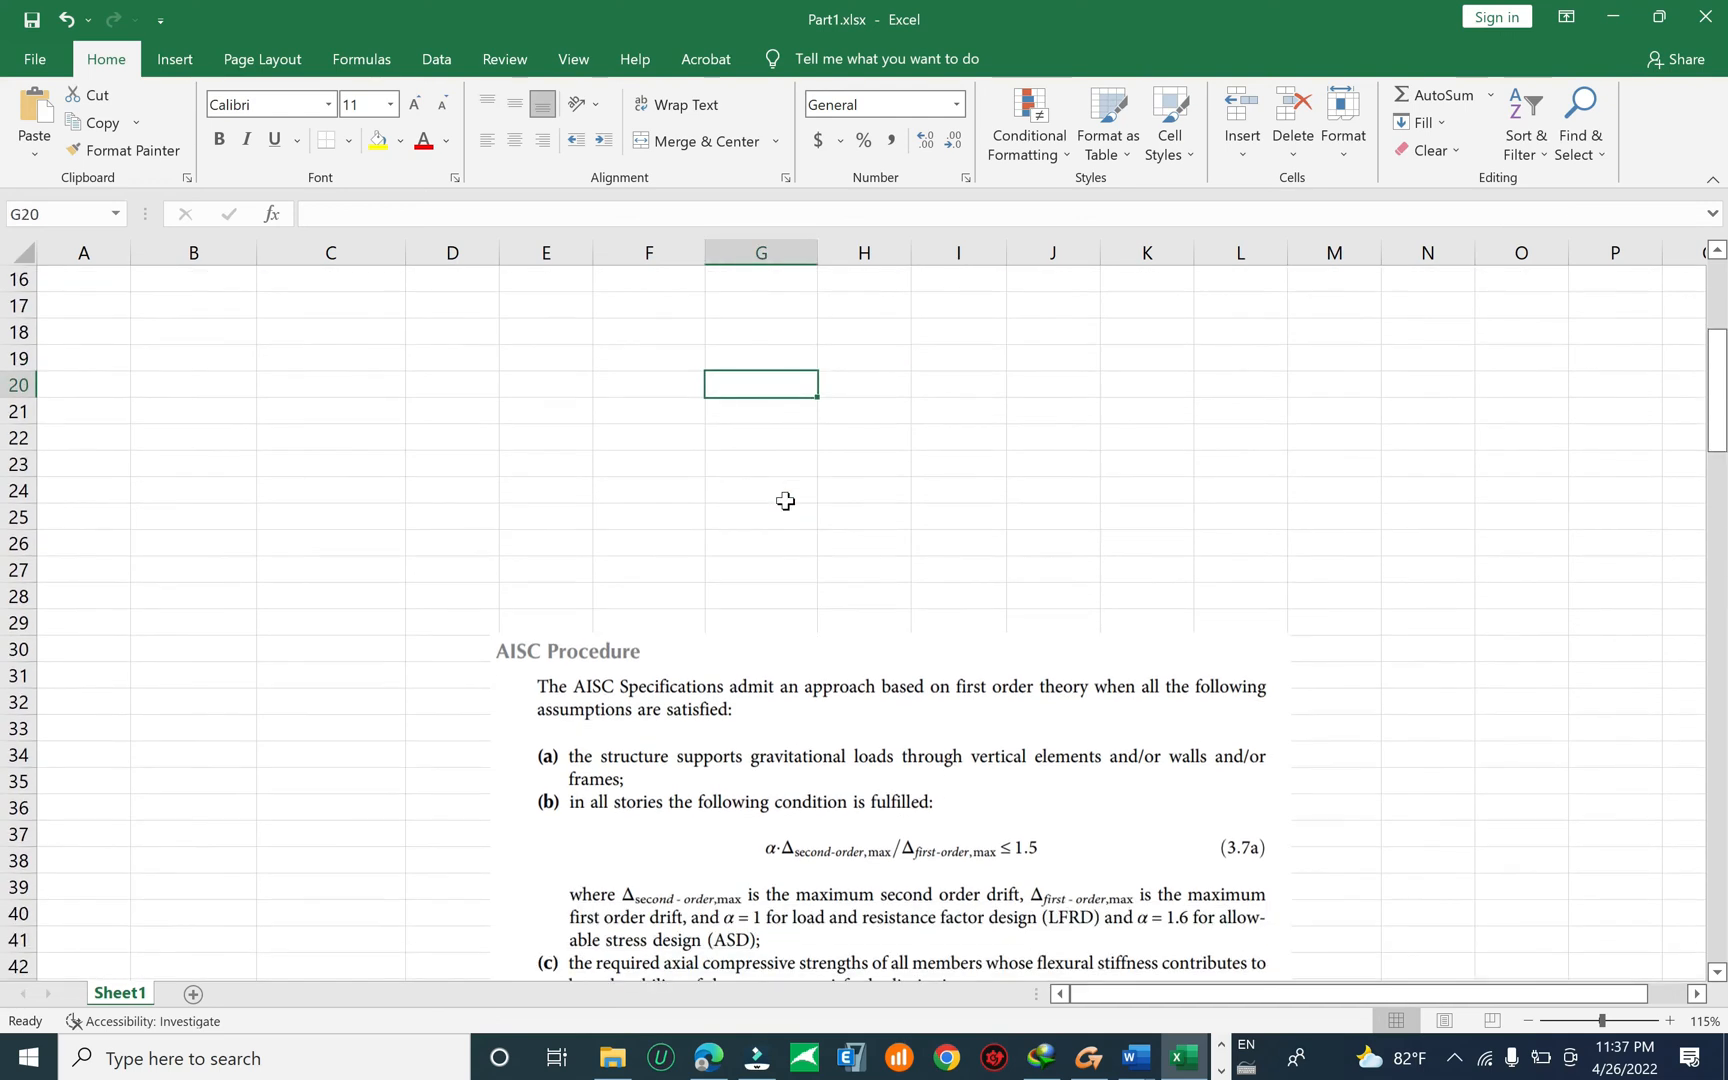
Switch back to Advance Design, close the Report Generator, and reopen the current analysis model.
{"action": "left_click", "coordinate": [1090, 1062]}
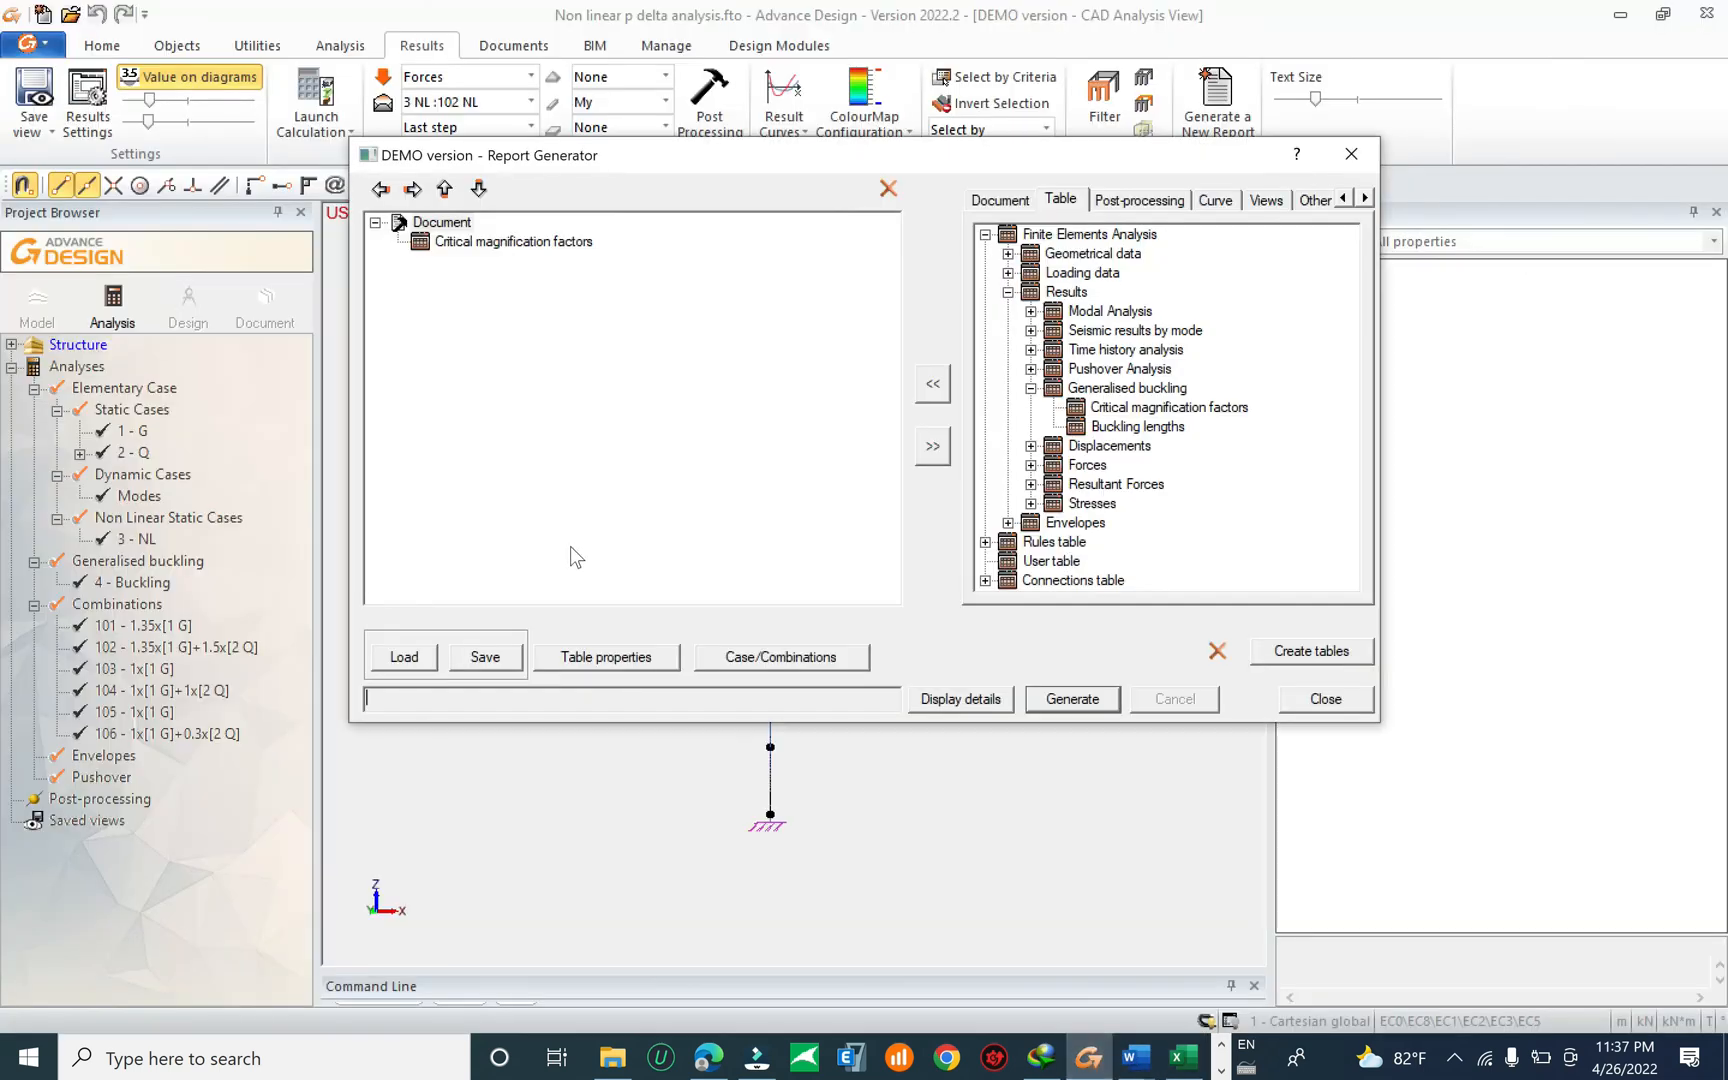
{"action": "left_click", "coordinate": [1351, 154]}
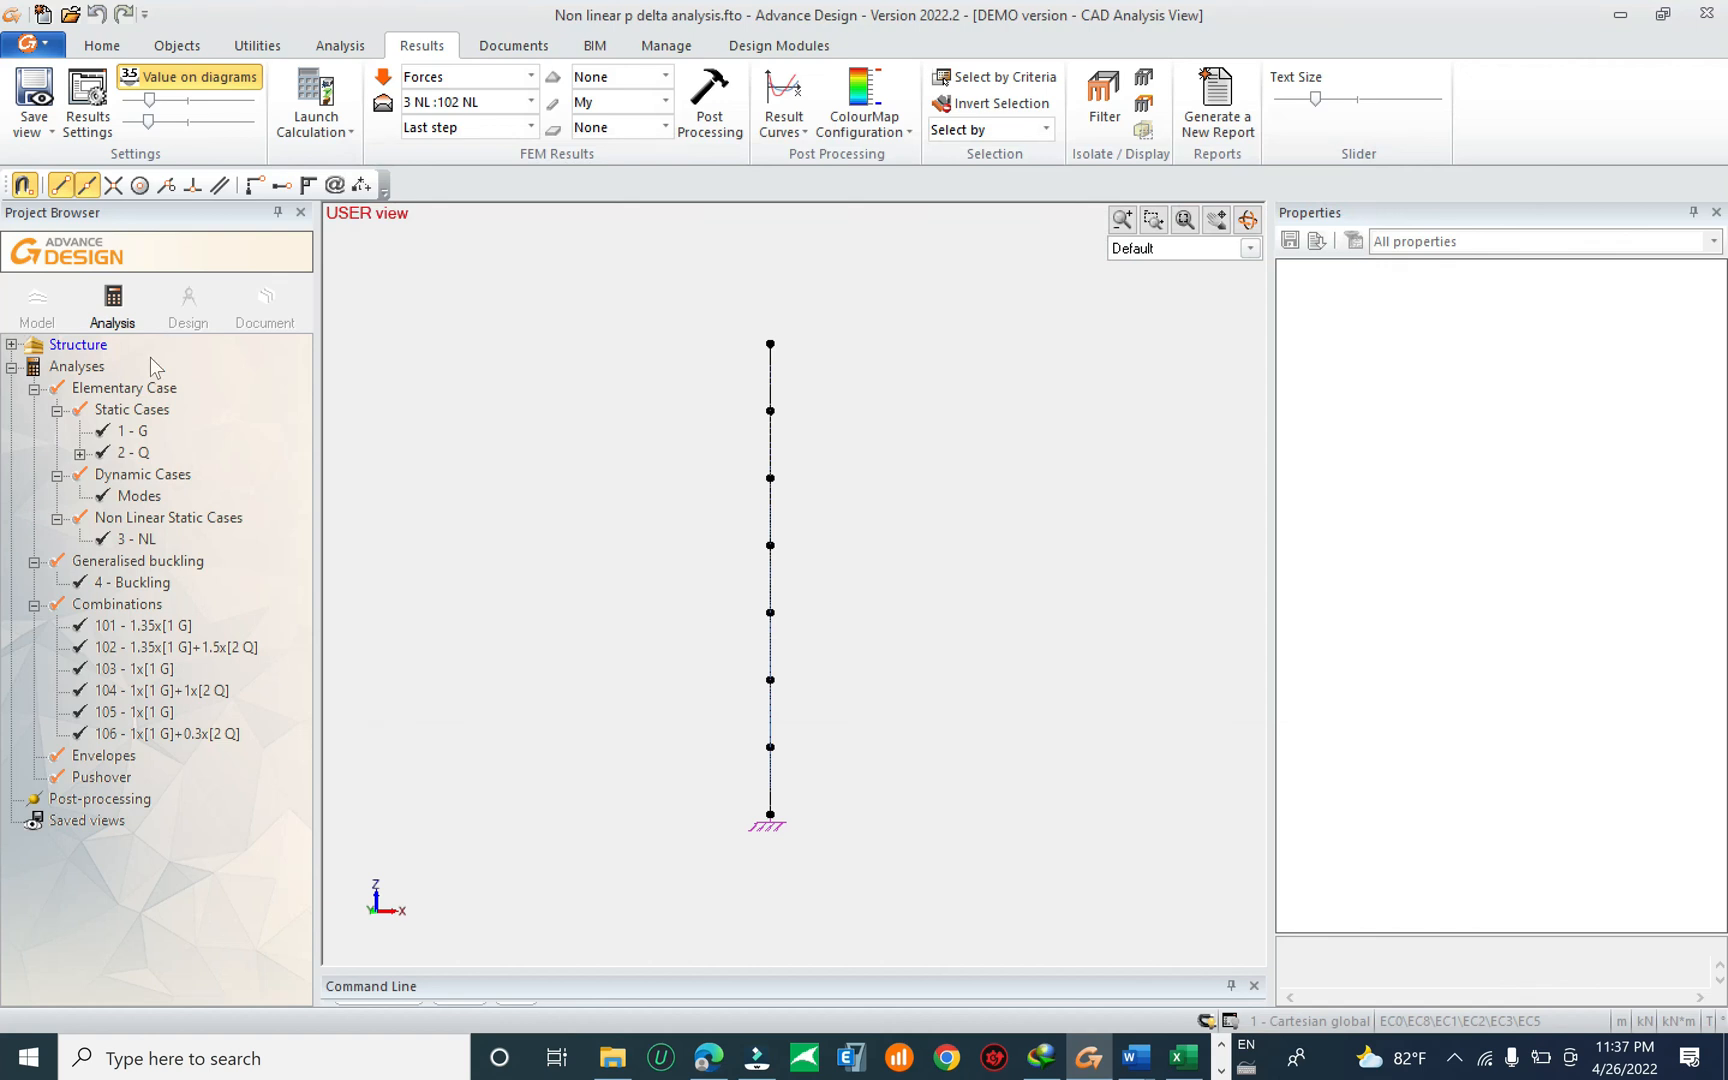
{"action": "left_click", "coordinate": [40, 303]}
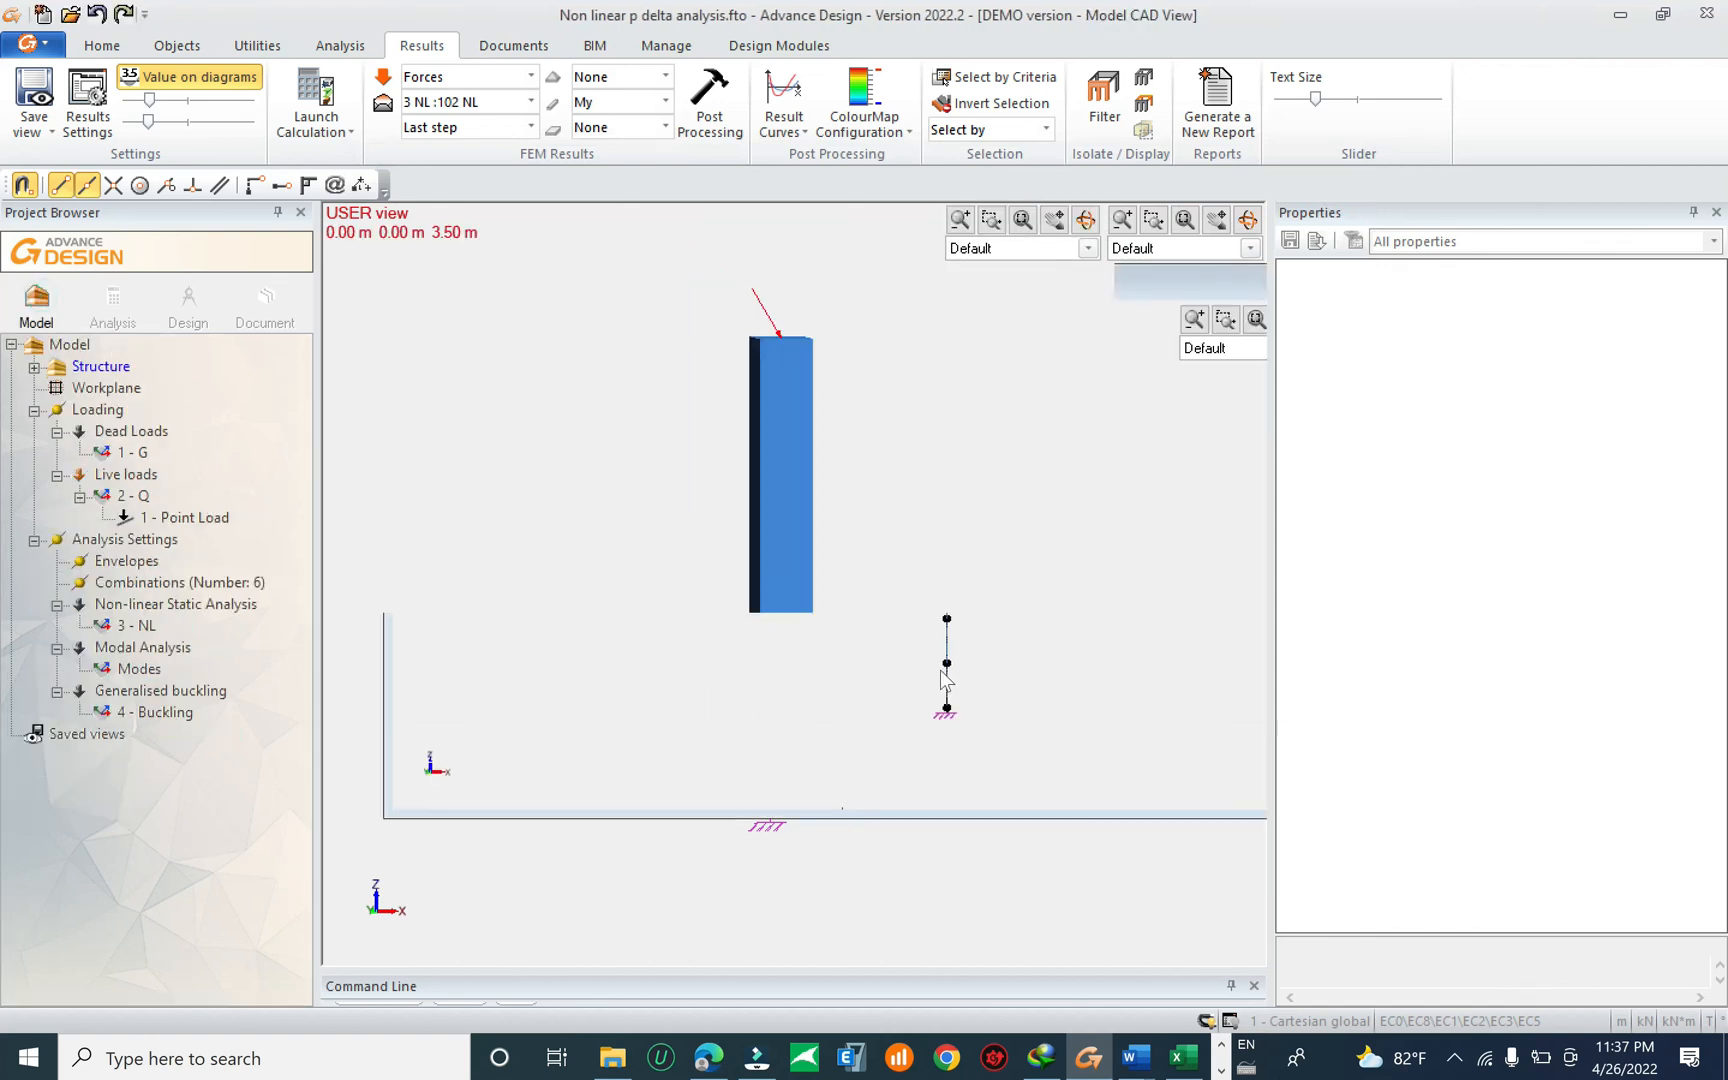
{"action": "left_click", "coordinate": [110, 298]}
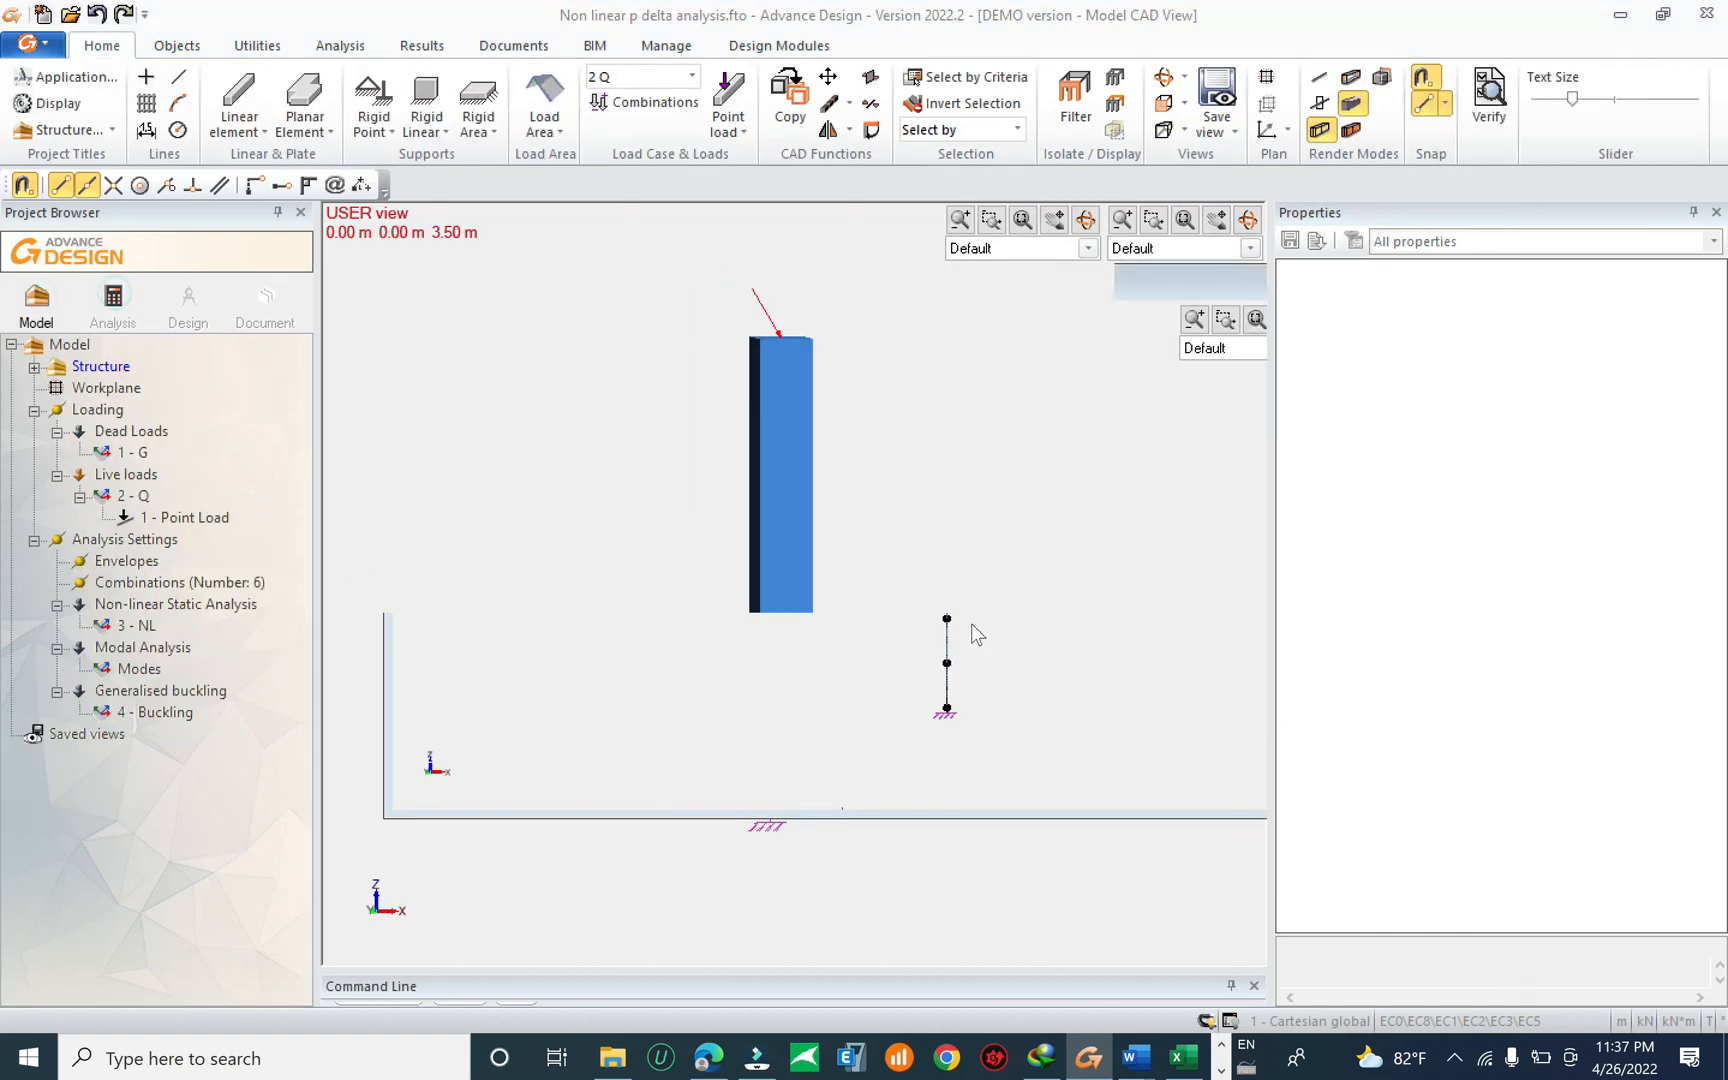
{"action": "left_click", "coordinate": [1004, 672]}
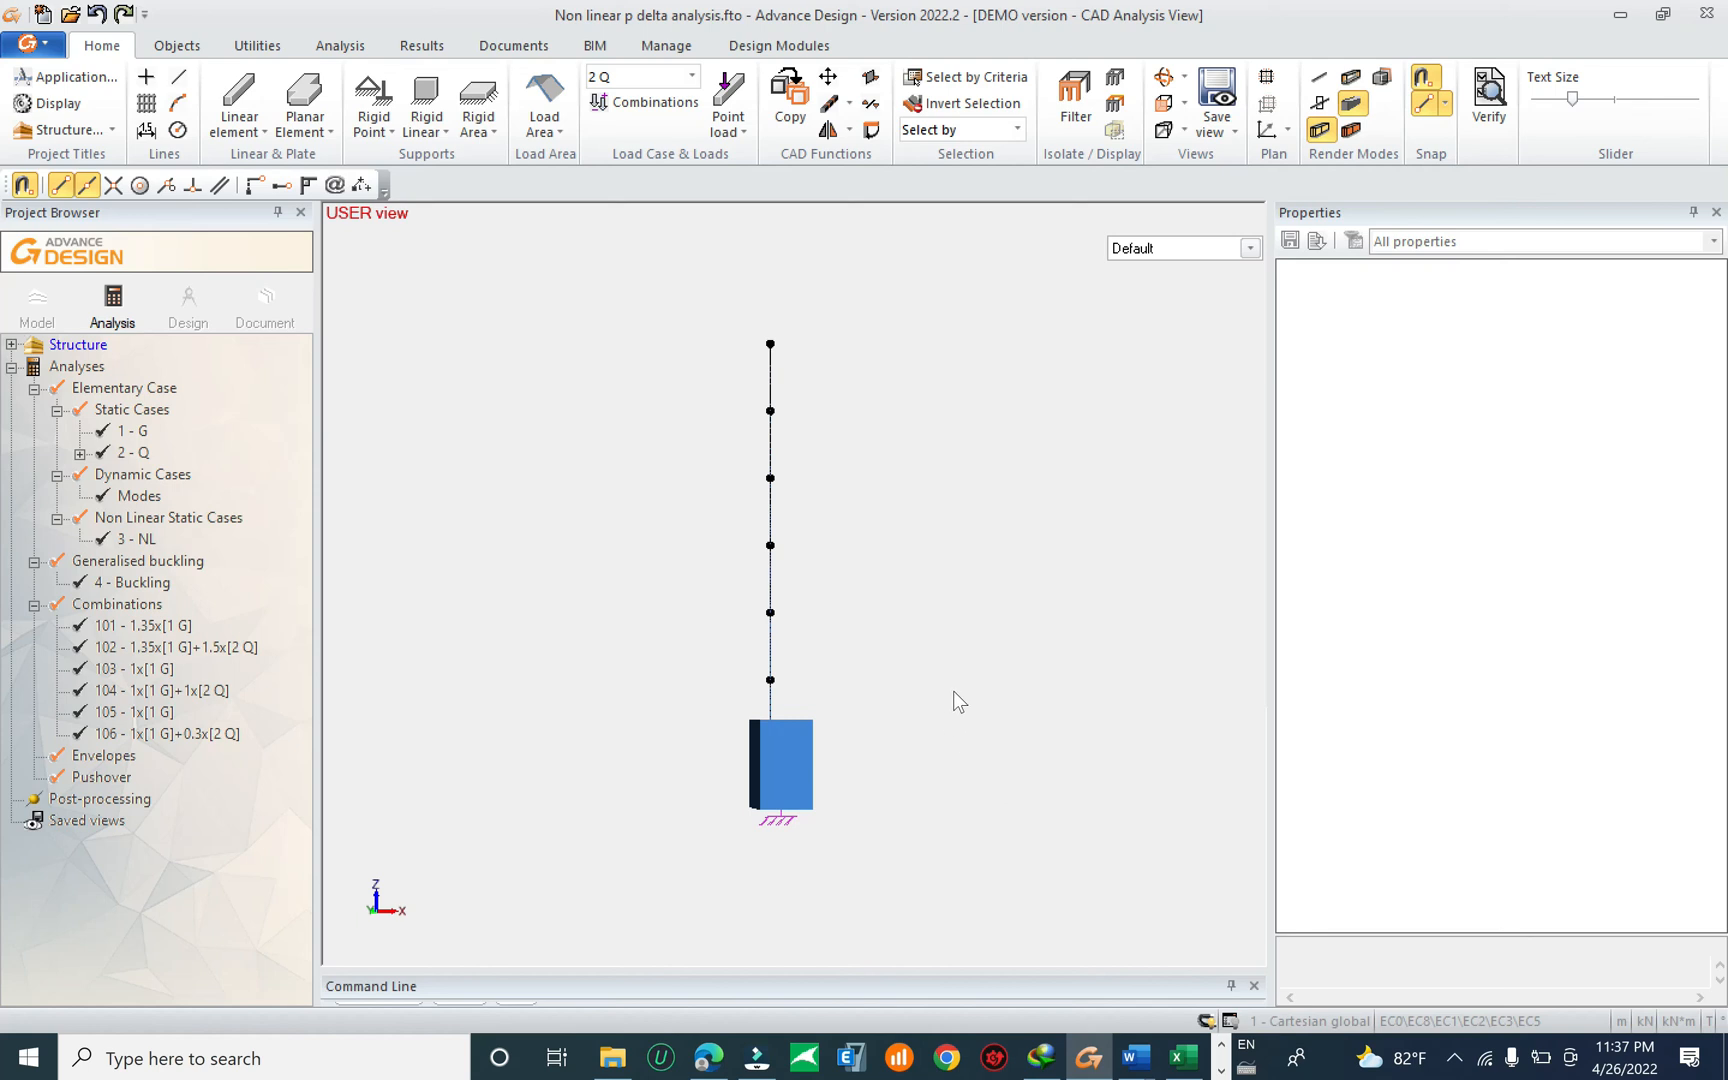
Display the column's My force diagram for 3 NL:102 at the last step.
{"action": "left_click", "coordinate": [770, 522]}
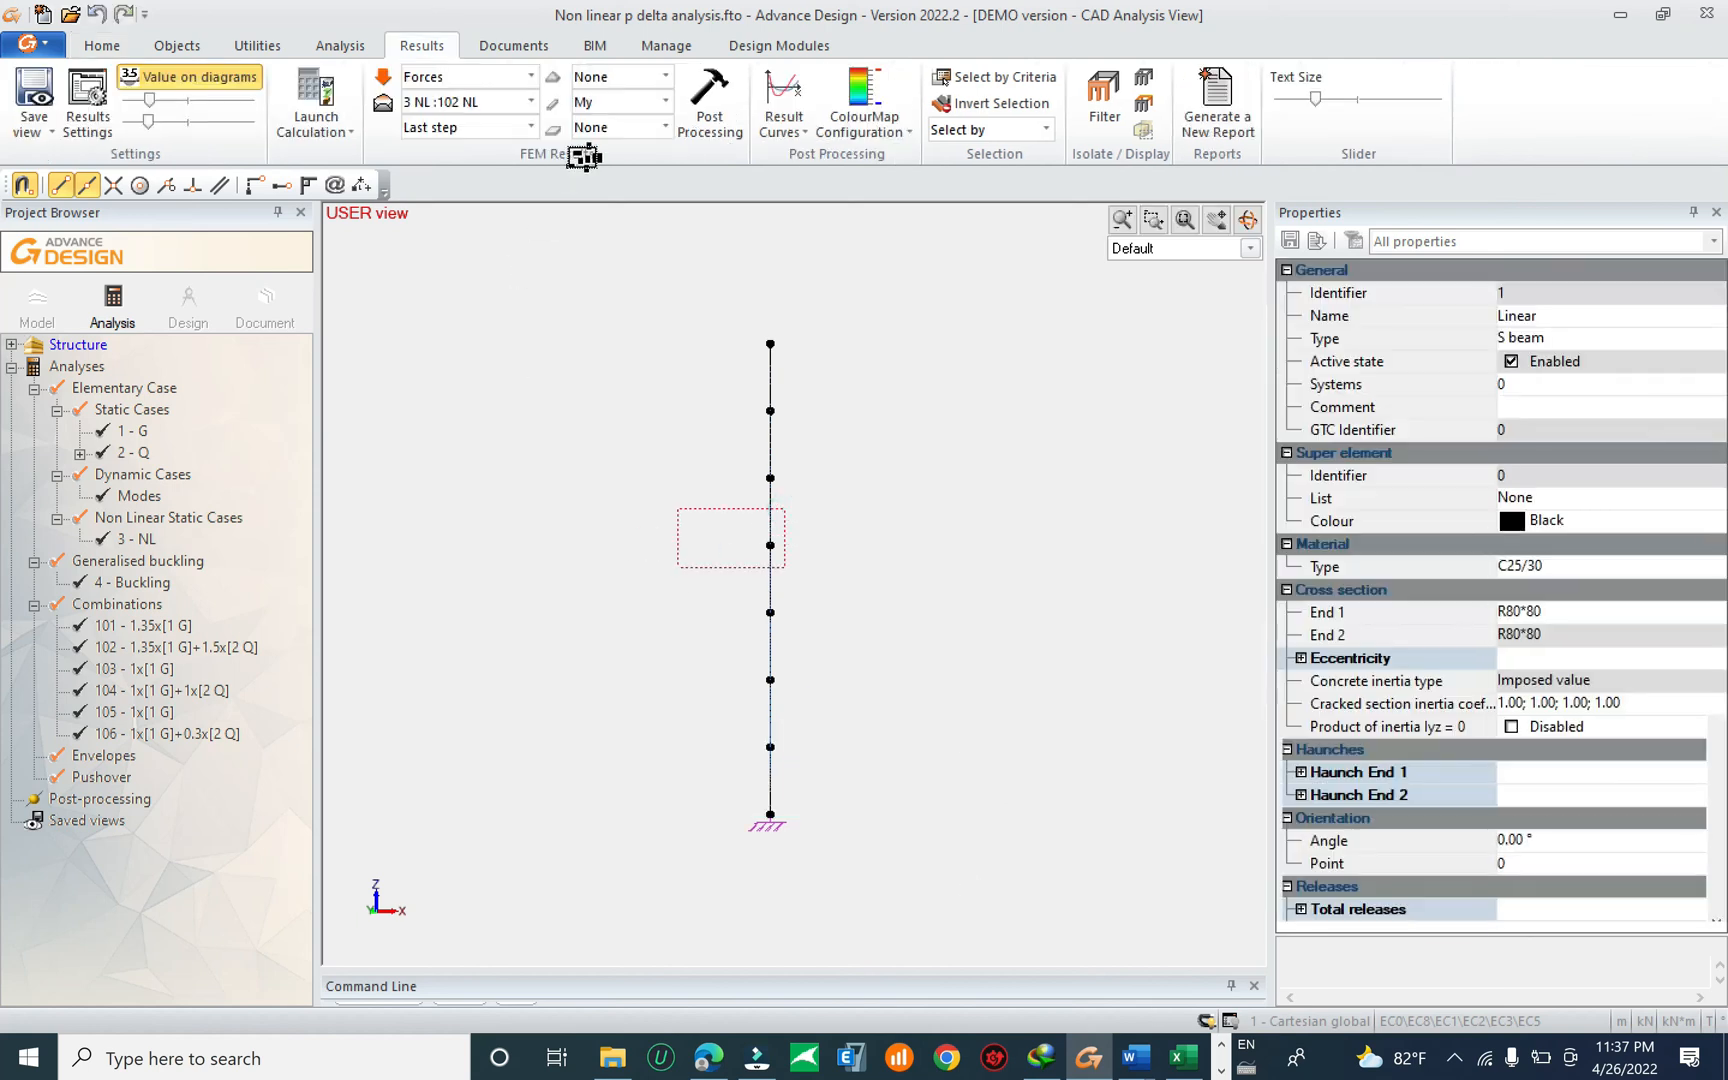
{"action": "key", "text": "Escape"}
{"action": "left_click", "coordinate": [704, 94]}
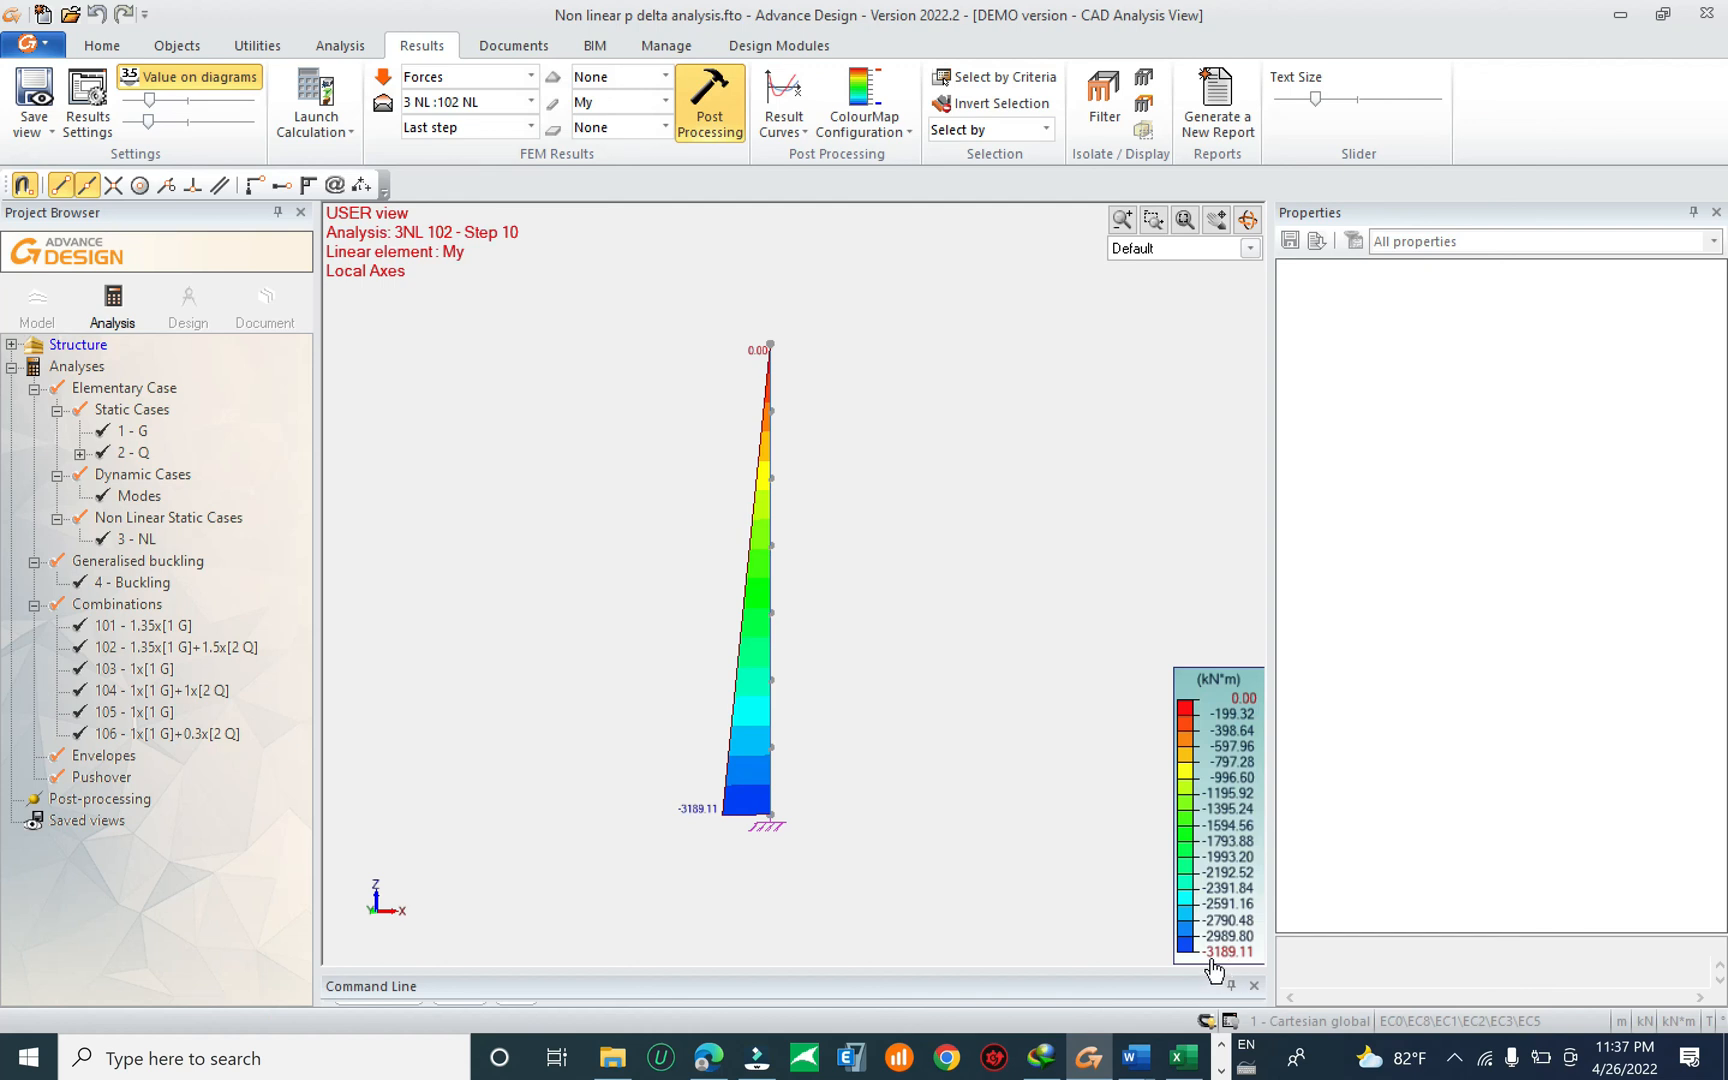
Switch to the Excel workbook, move its window aside, and begin the formula =3189.11- in cell G20.
{"action": "left_click", "coordinate": [1180, 1060]}
{"action": "left_click_drag", "start_coordinate": [880, 10], "coordinate": [282, 381]}
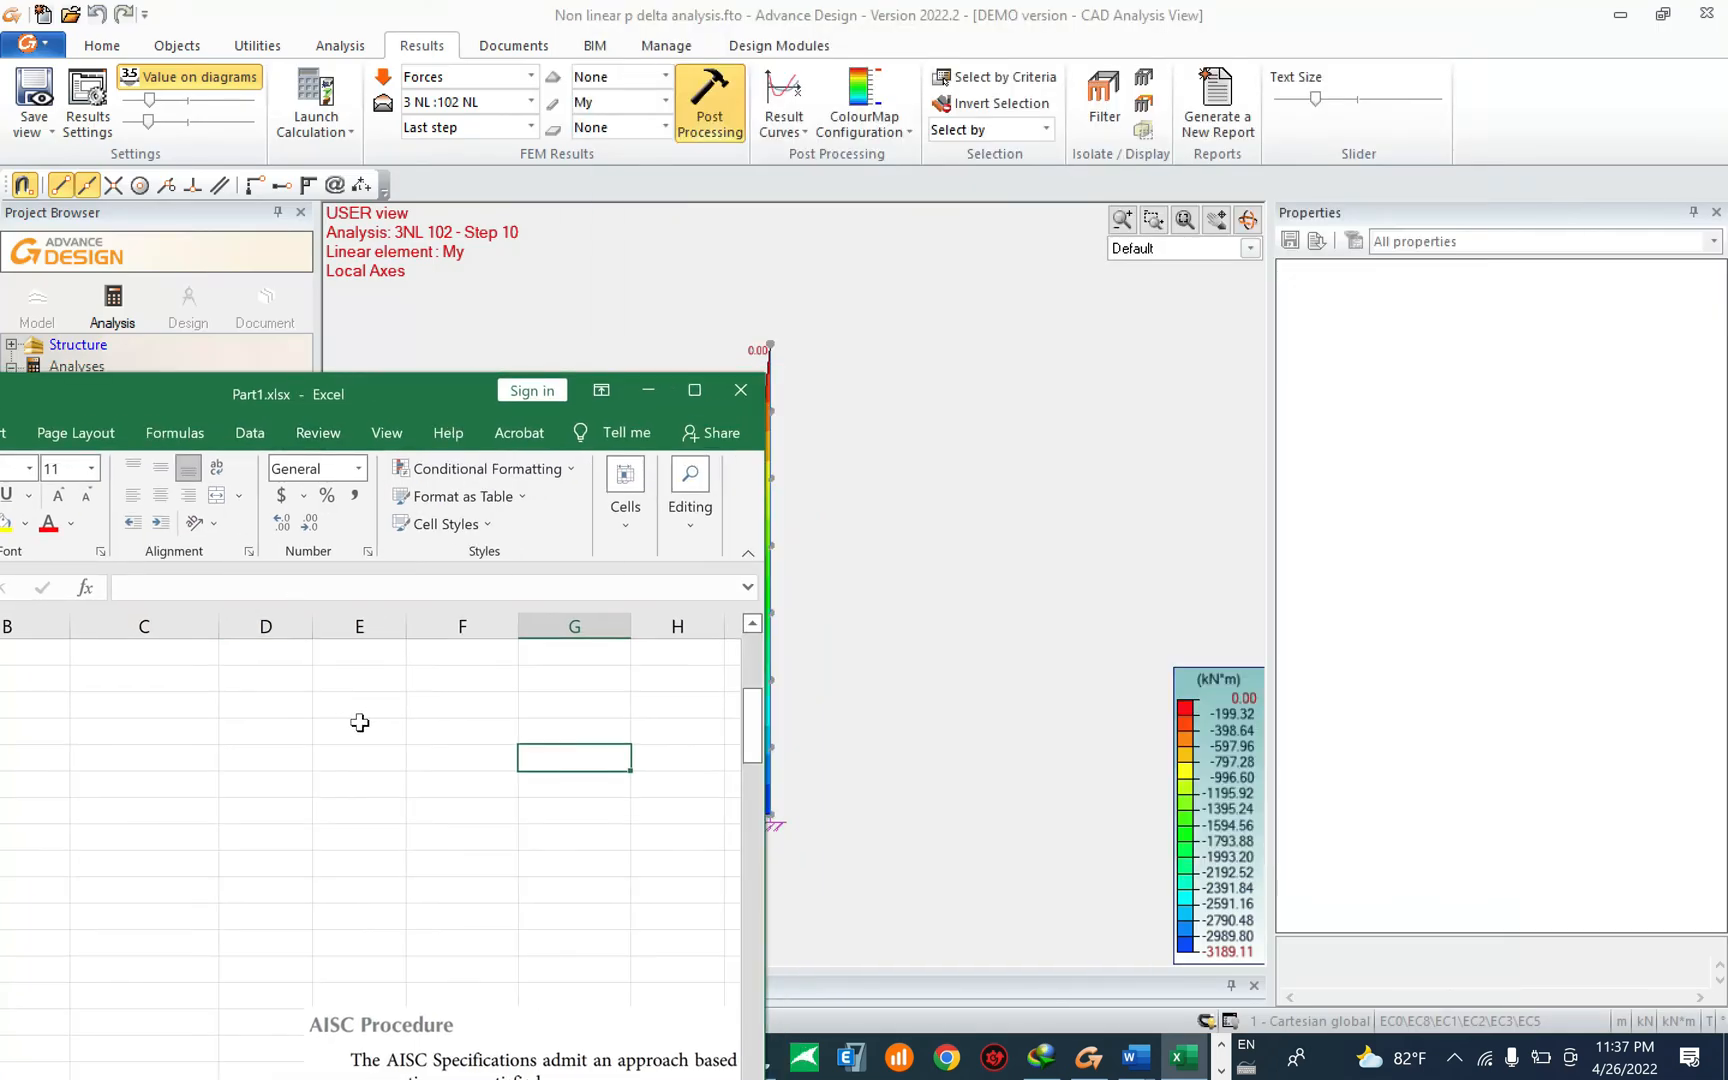
{"action": "type", "text": "31"}
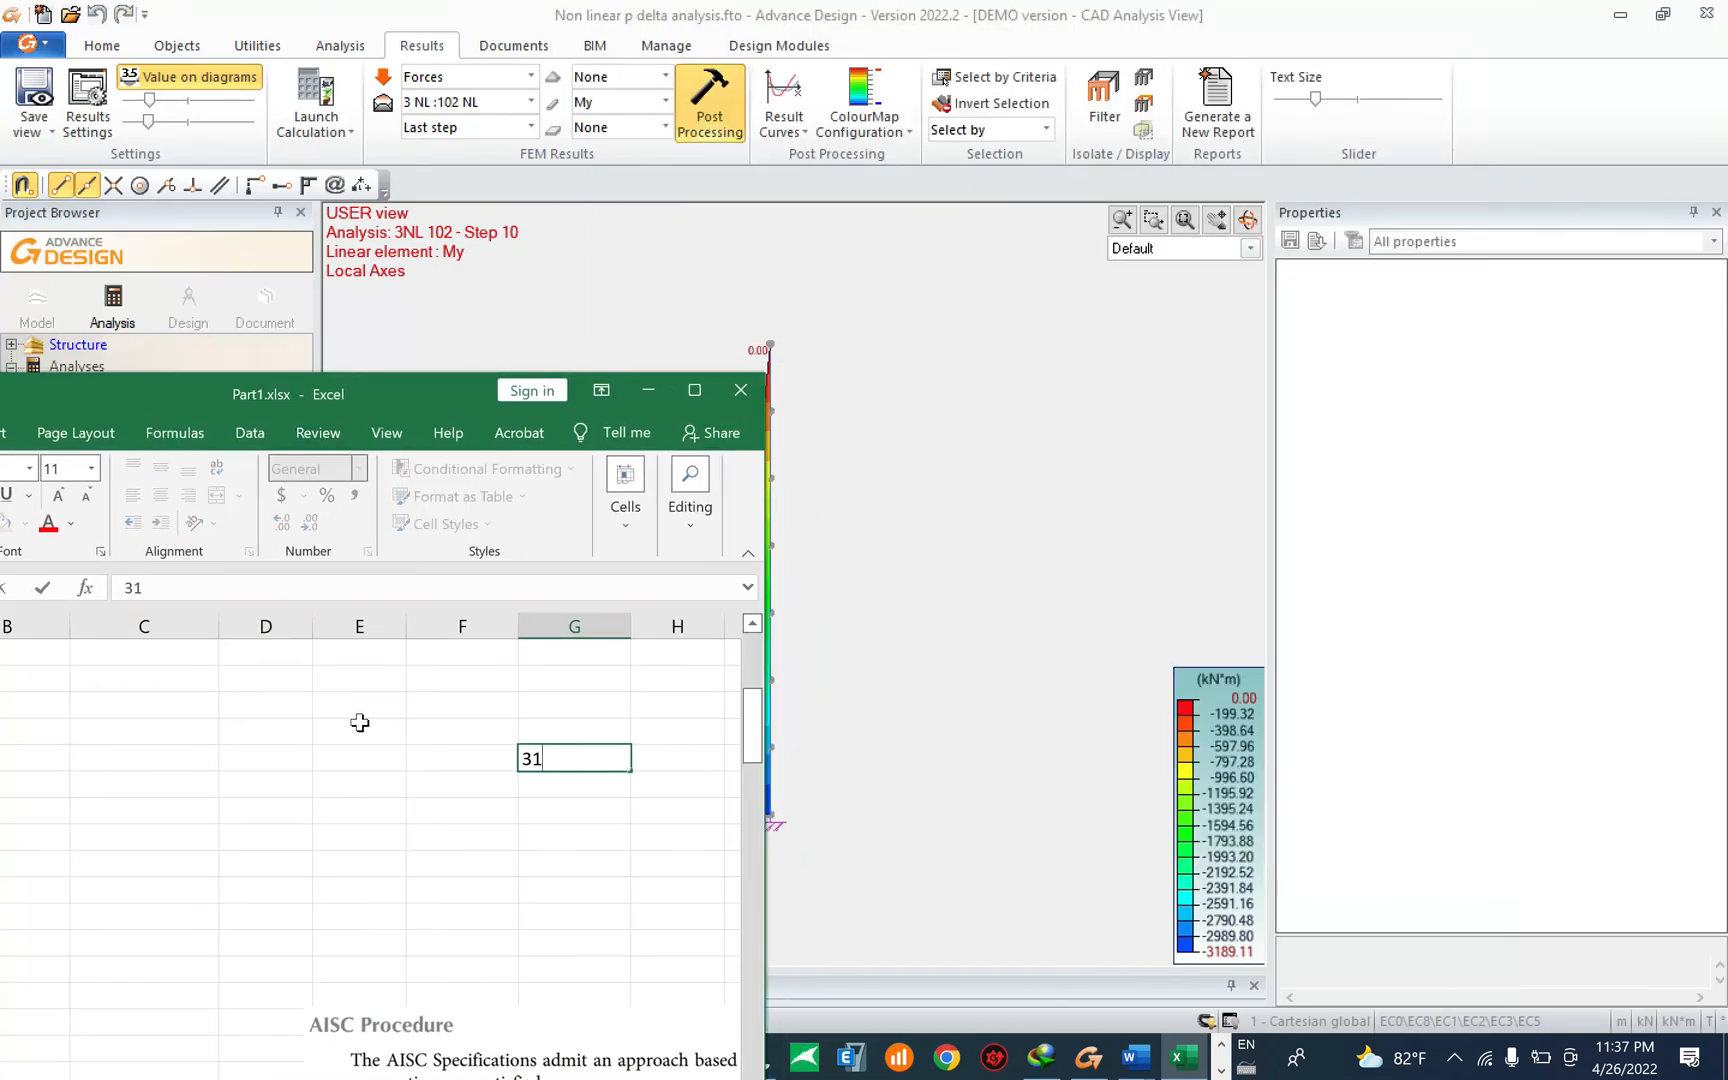
{"action": "type", "text": "89.11"}
{"action": "key", "text": "Home"}
{"action": "type", "text": "="}
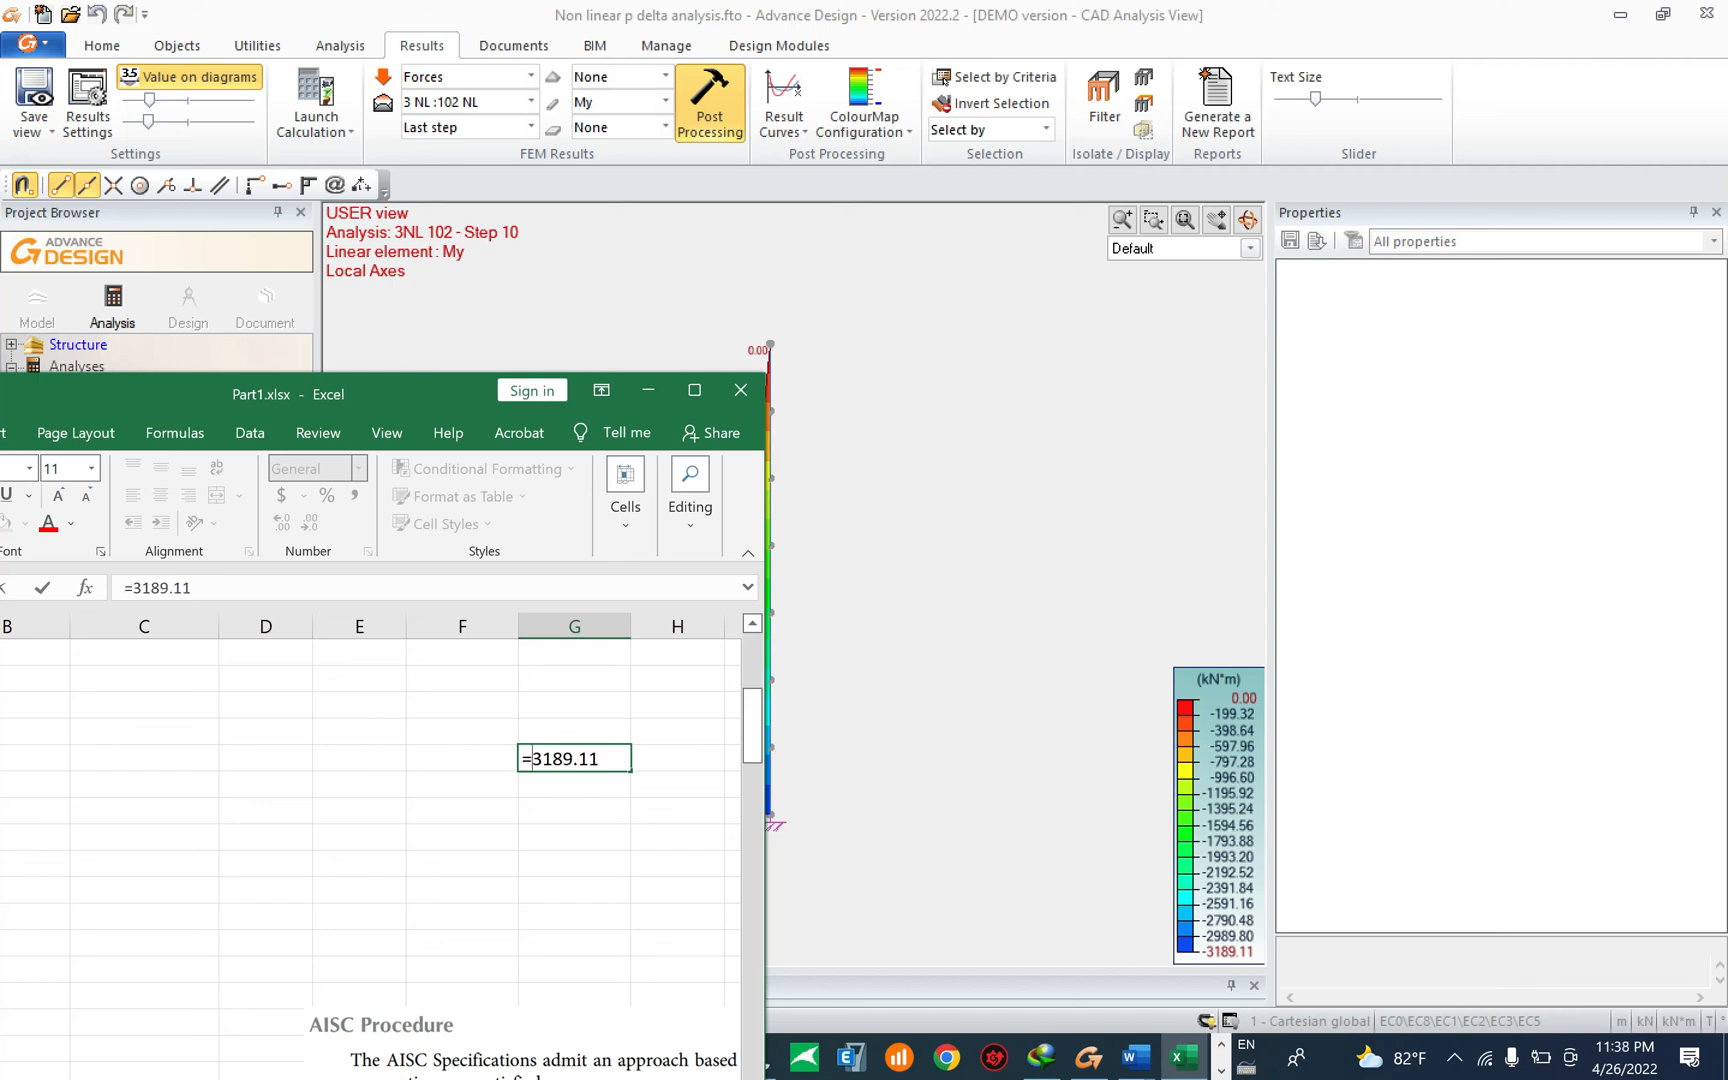
{"action": "type", "text": "-"}
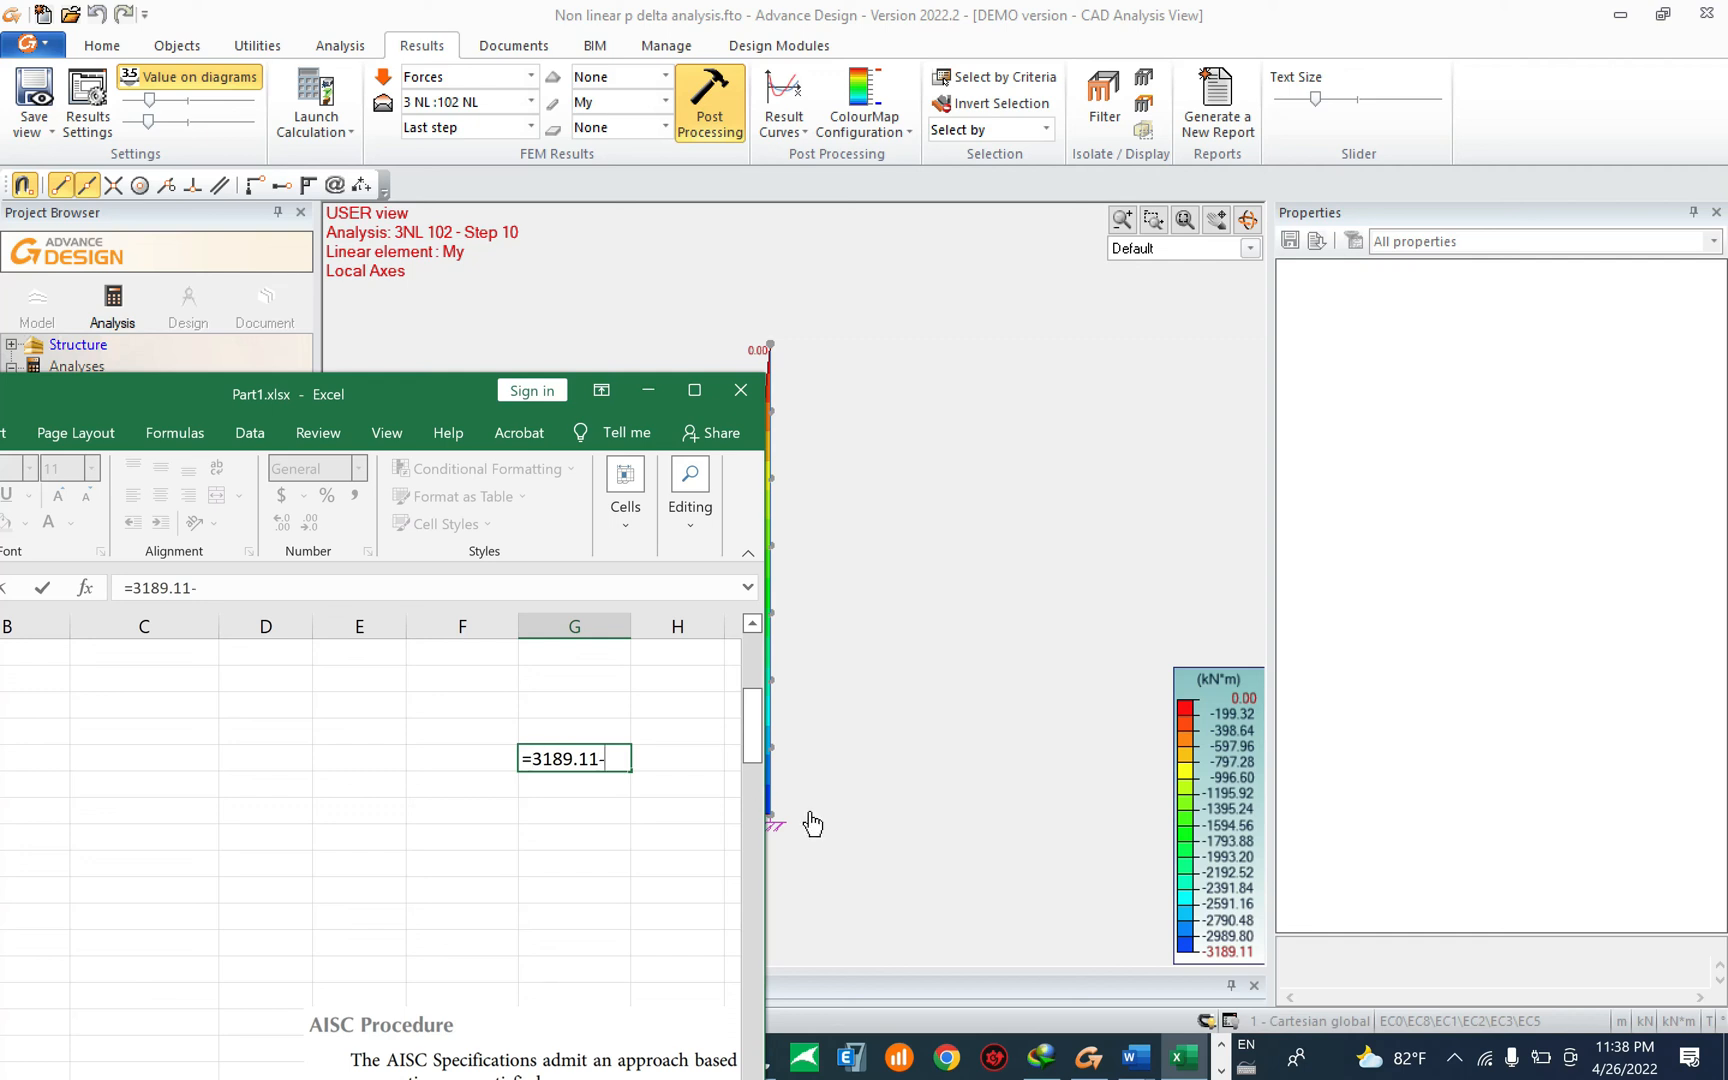
Check the column's base My moment in the Snipping Tool capture of the 3NL 102 diagram.
{"action": "left_click", "coordinate": [1221, 1071]}
{"action": "left_click", "coordinate": [733, 1072]}
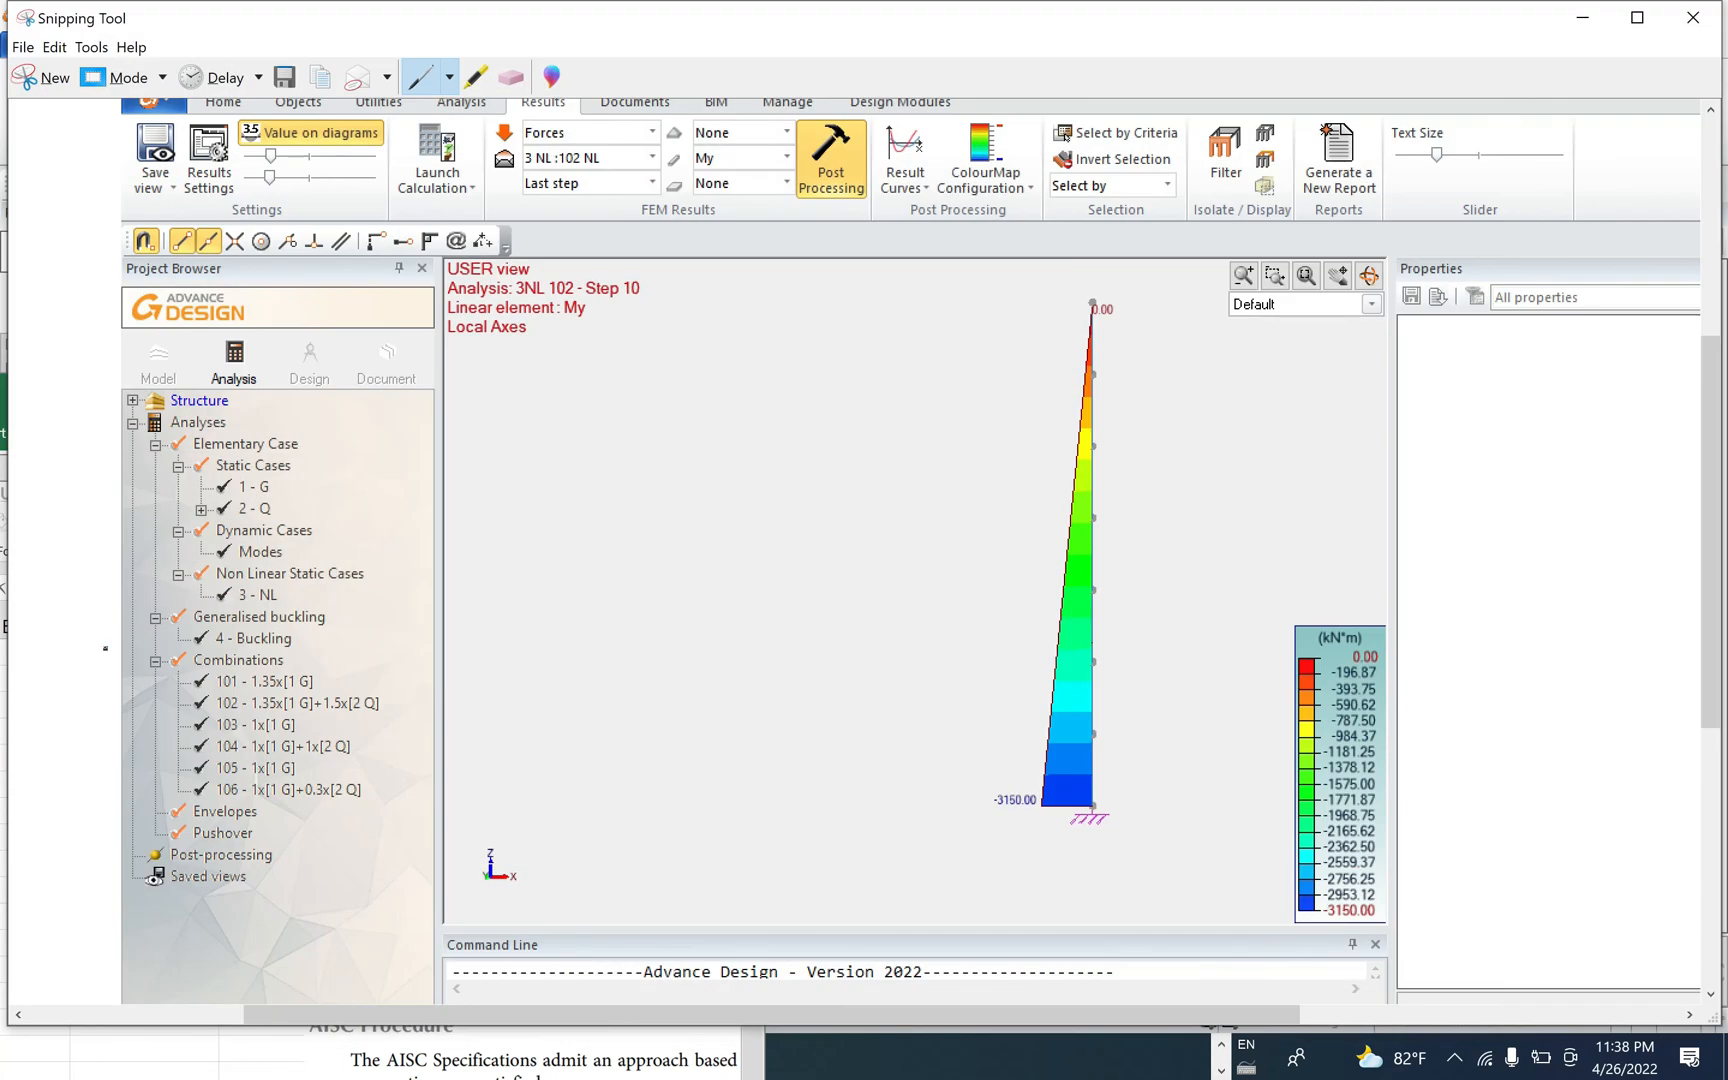
{"action": "left_click", "coordinate": [889, 1058]}
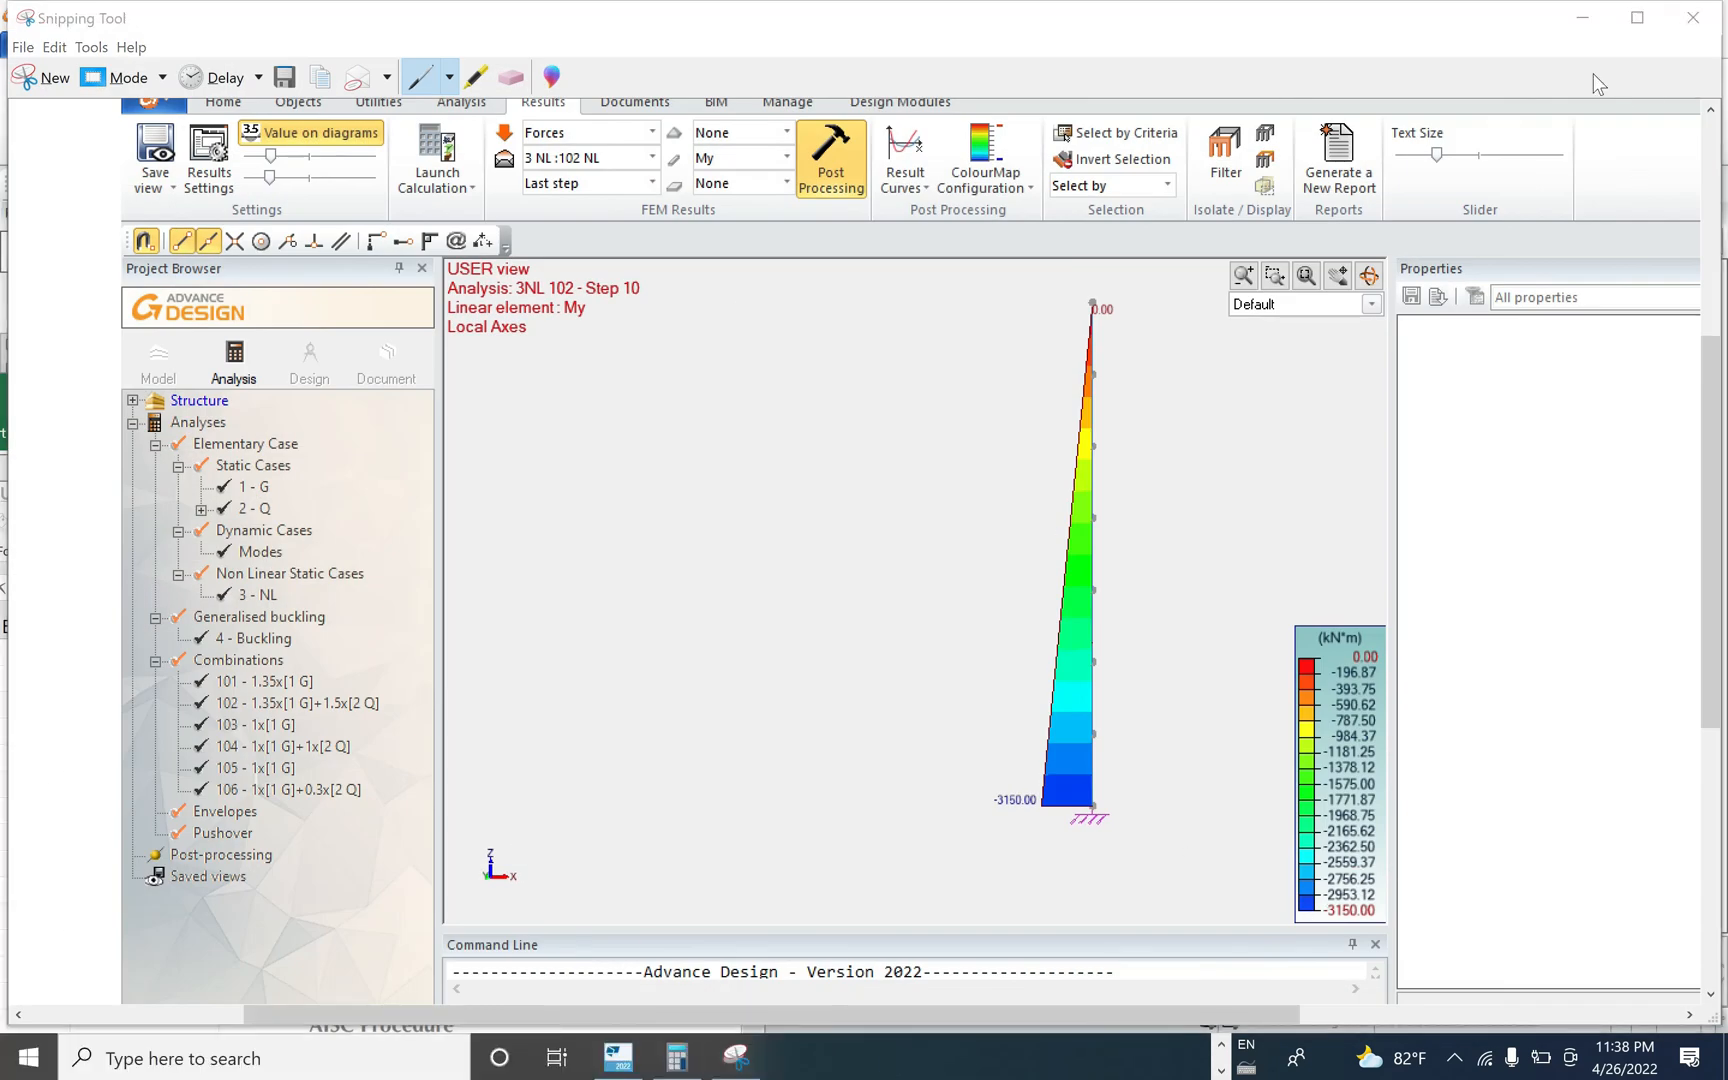
{"action": "left_click", "coordinate": [1572, 22]}
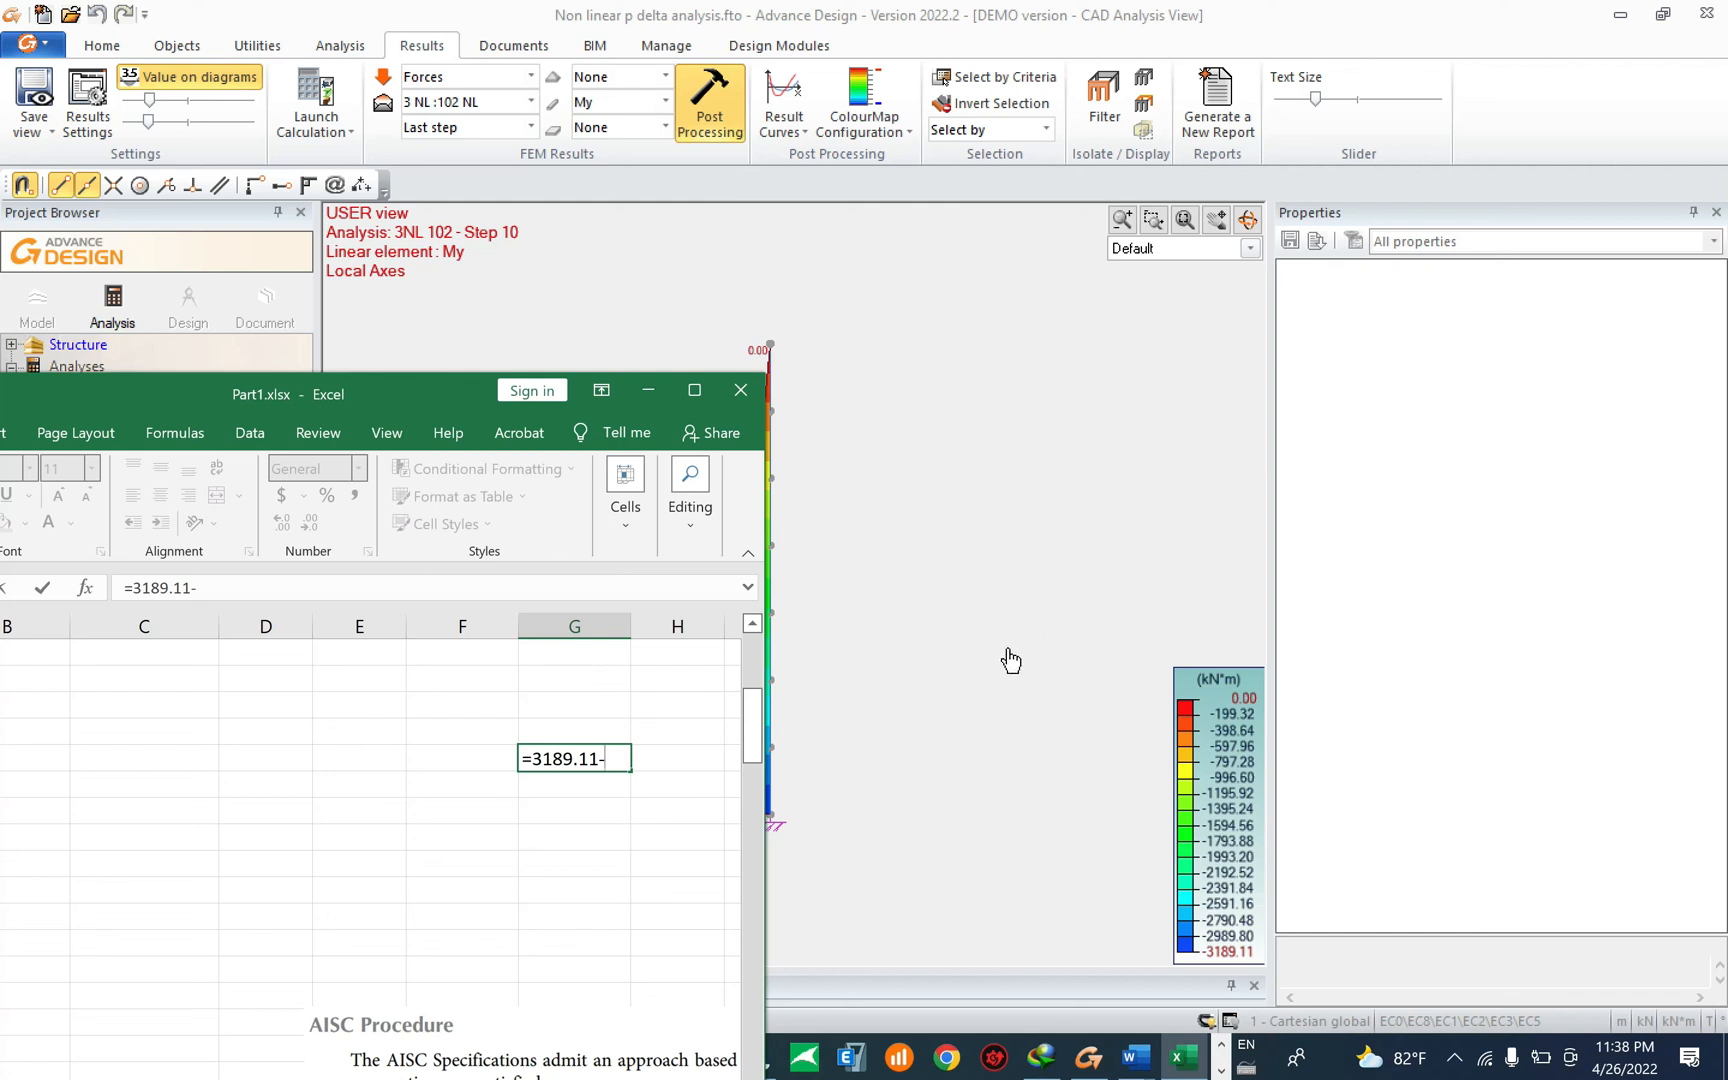
Compare the column's base My moment in Advance Design with the My and D columns of the Excel comparison table.
{"action": "left_click", "coordinate": [1018, 590]}
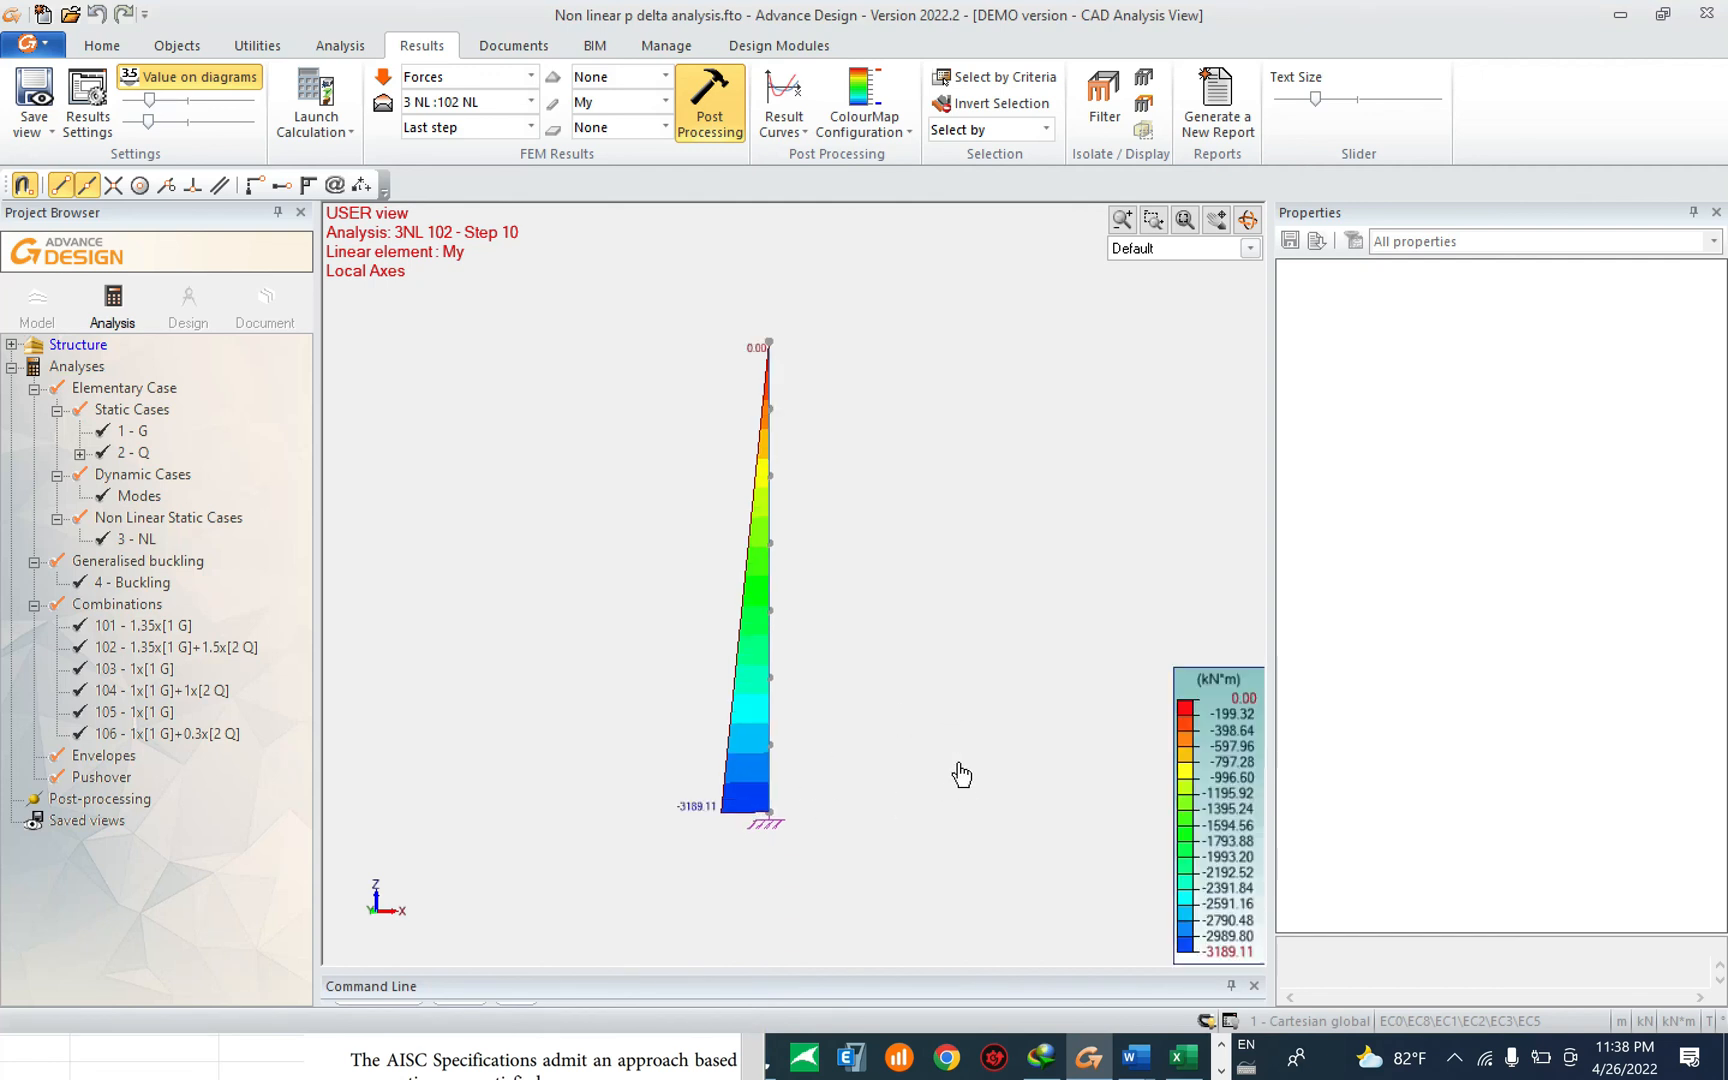
{"action": "middle_click_drag", "start_coordinate": [960, 771], "coordinate": [910, 783]}
{"action": "left_click", "coordinate": [1182, 1058]}
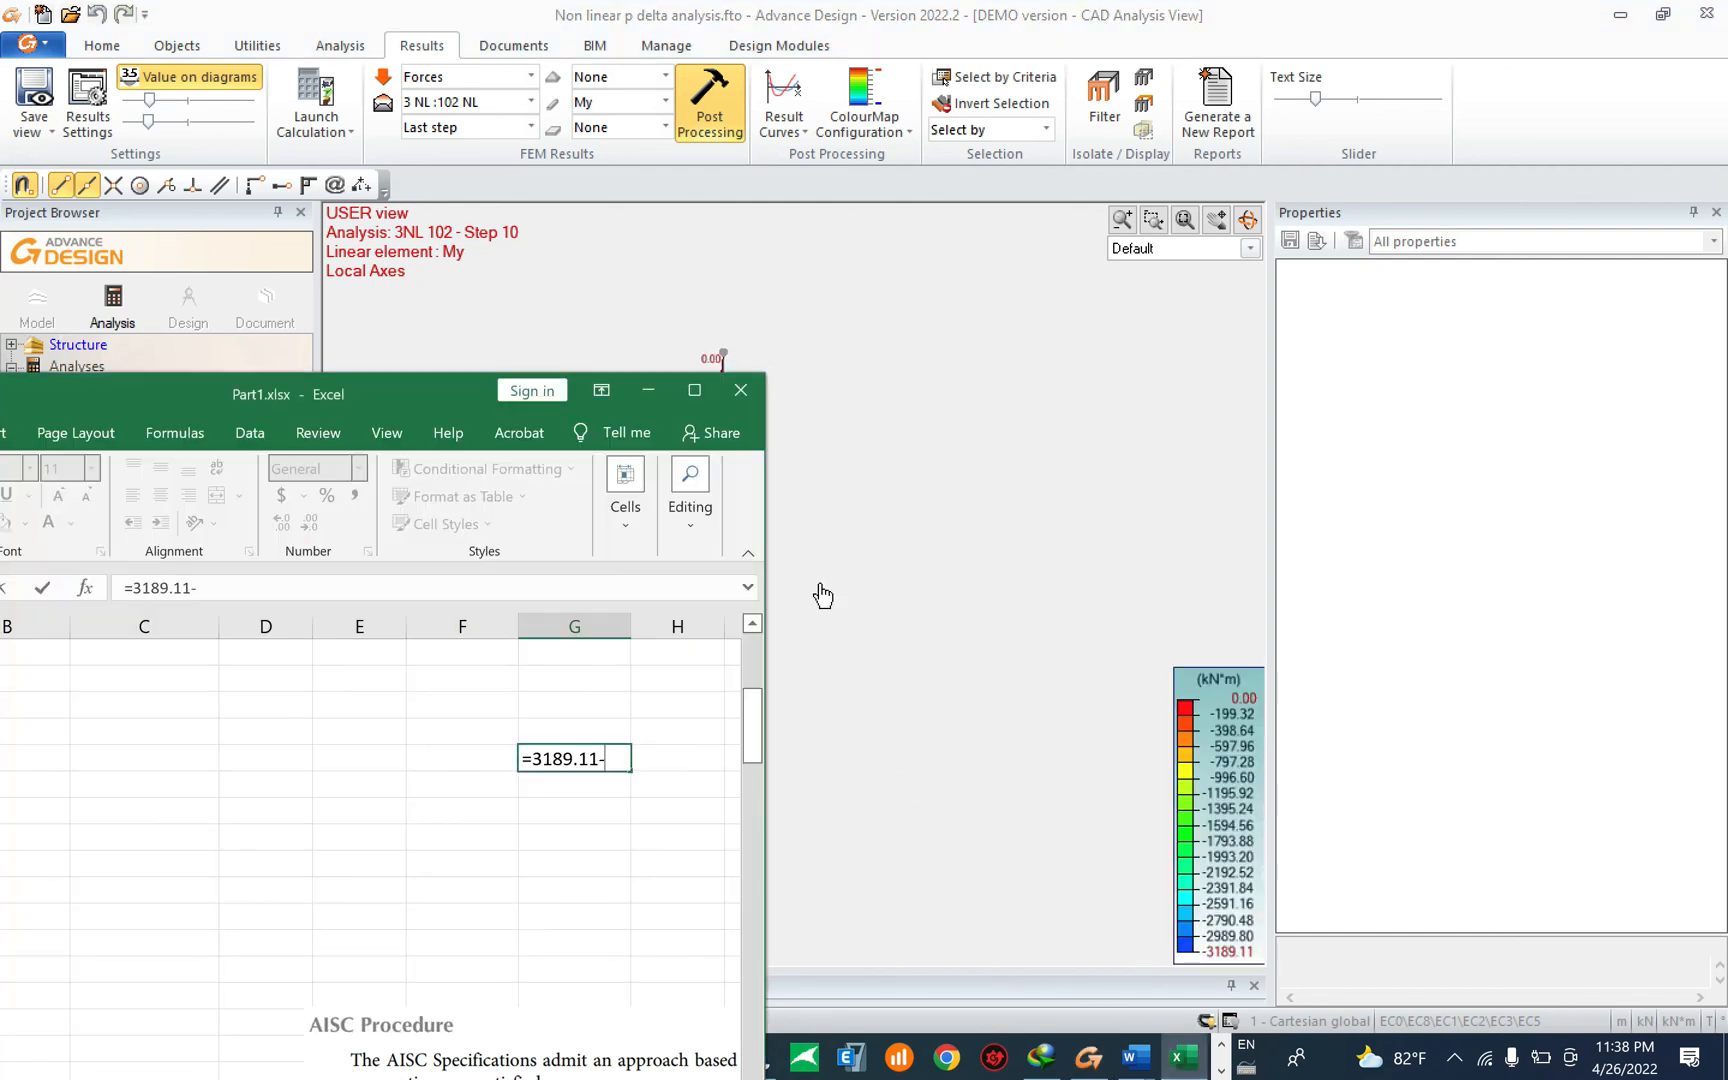
{"action": "scroll", "coordinate": [1228, 788], "scroll_direction": "up", "scroll_amount": 3}
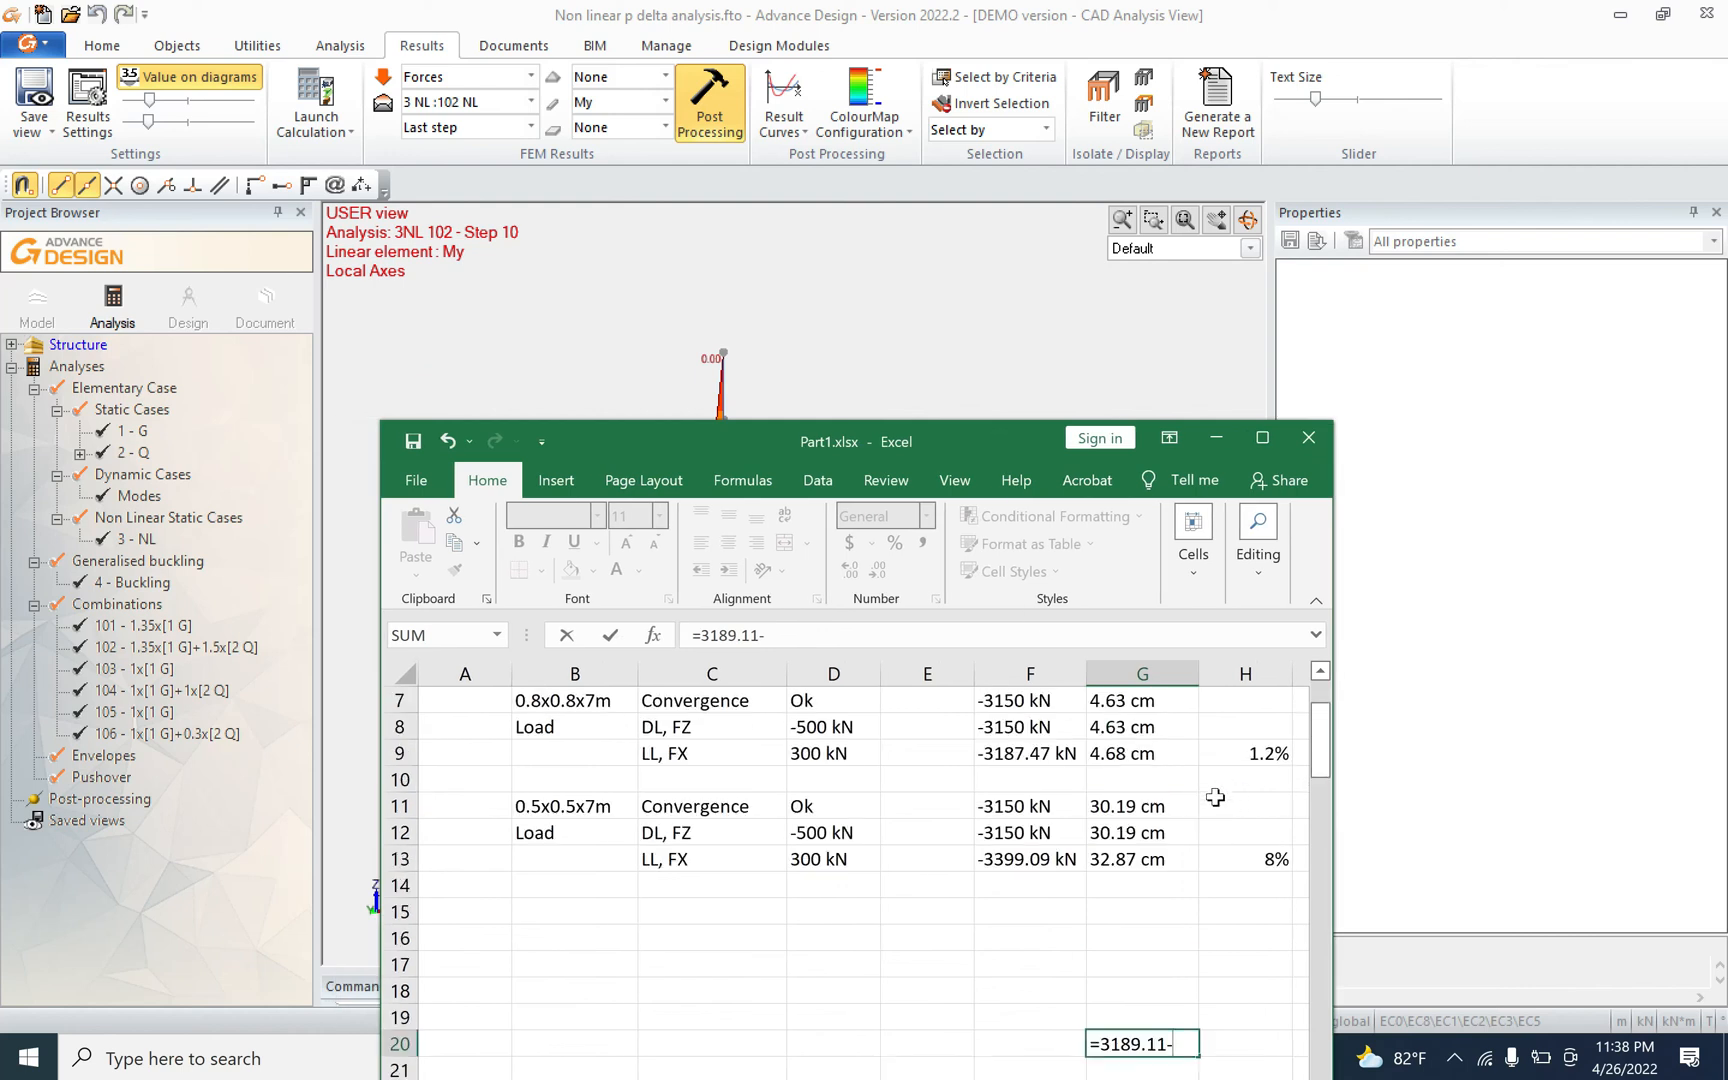
{"action": "scroll", "coordinate": [1231, 838], "scroll_direction": "up", "scroll_amount": 1}
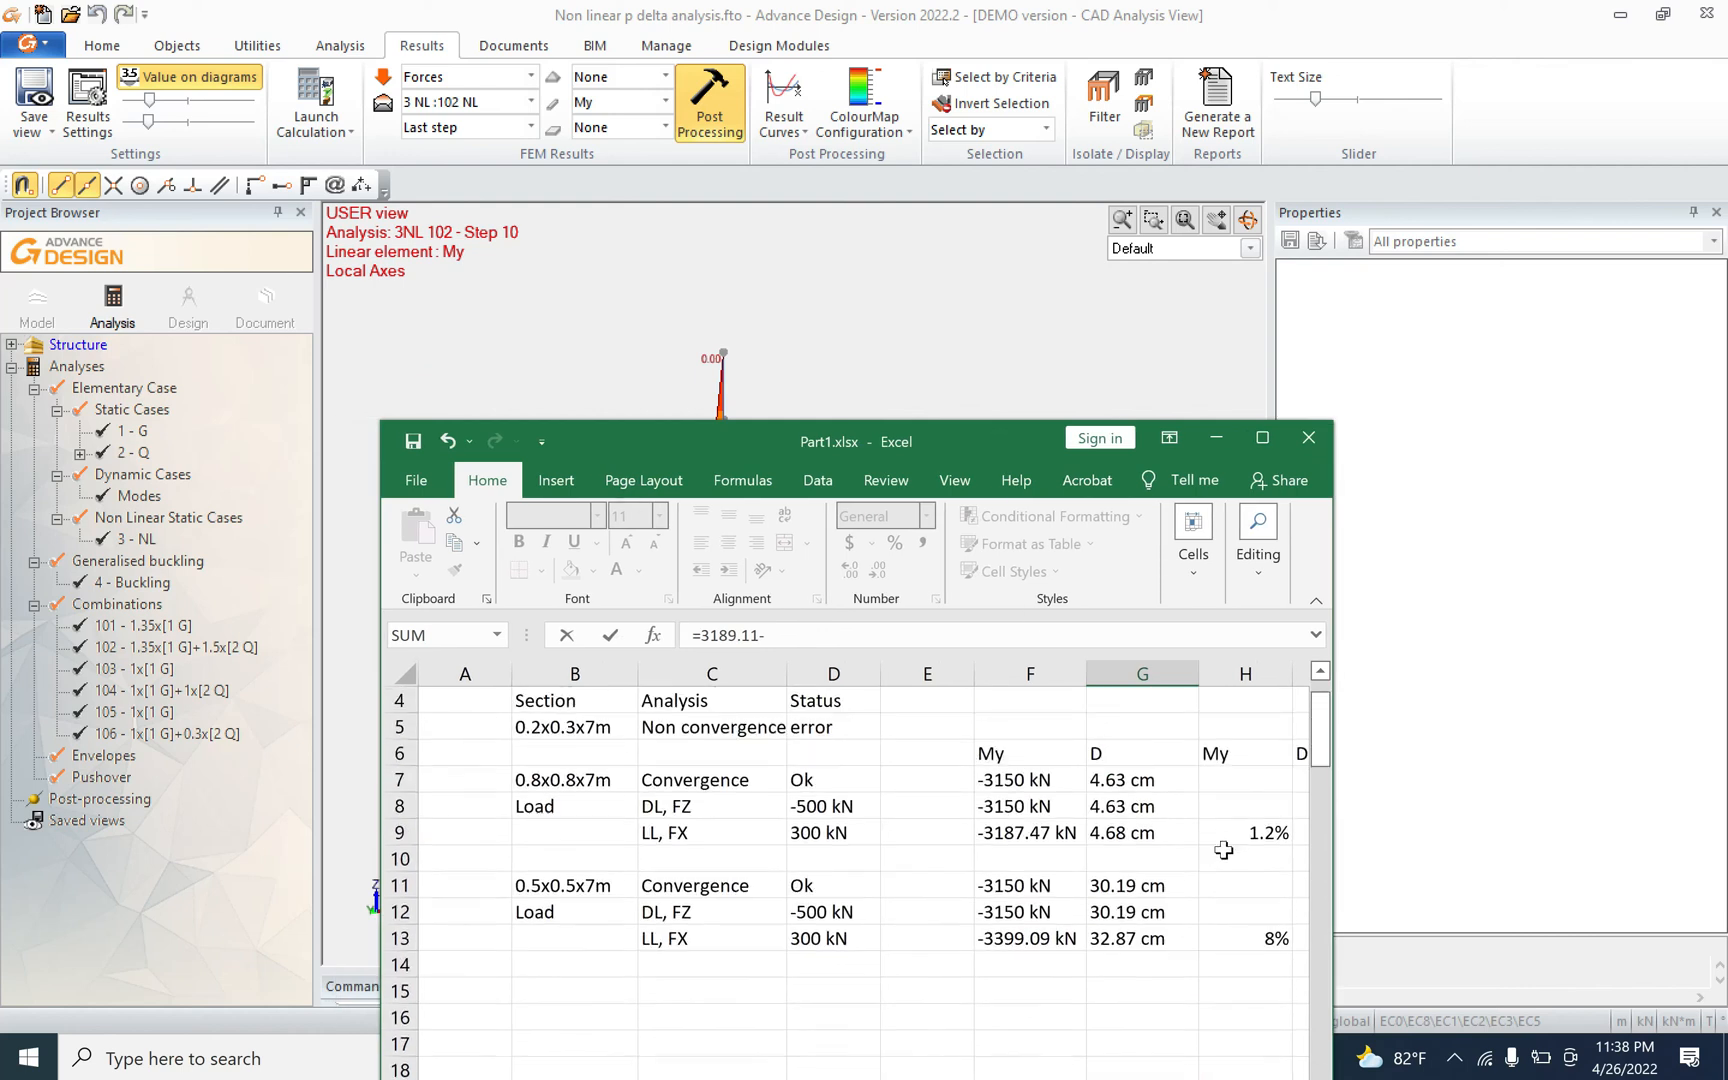
{"action": "left_click", "coordinate": [1265, 444]}
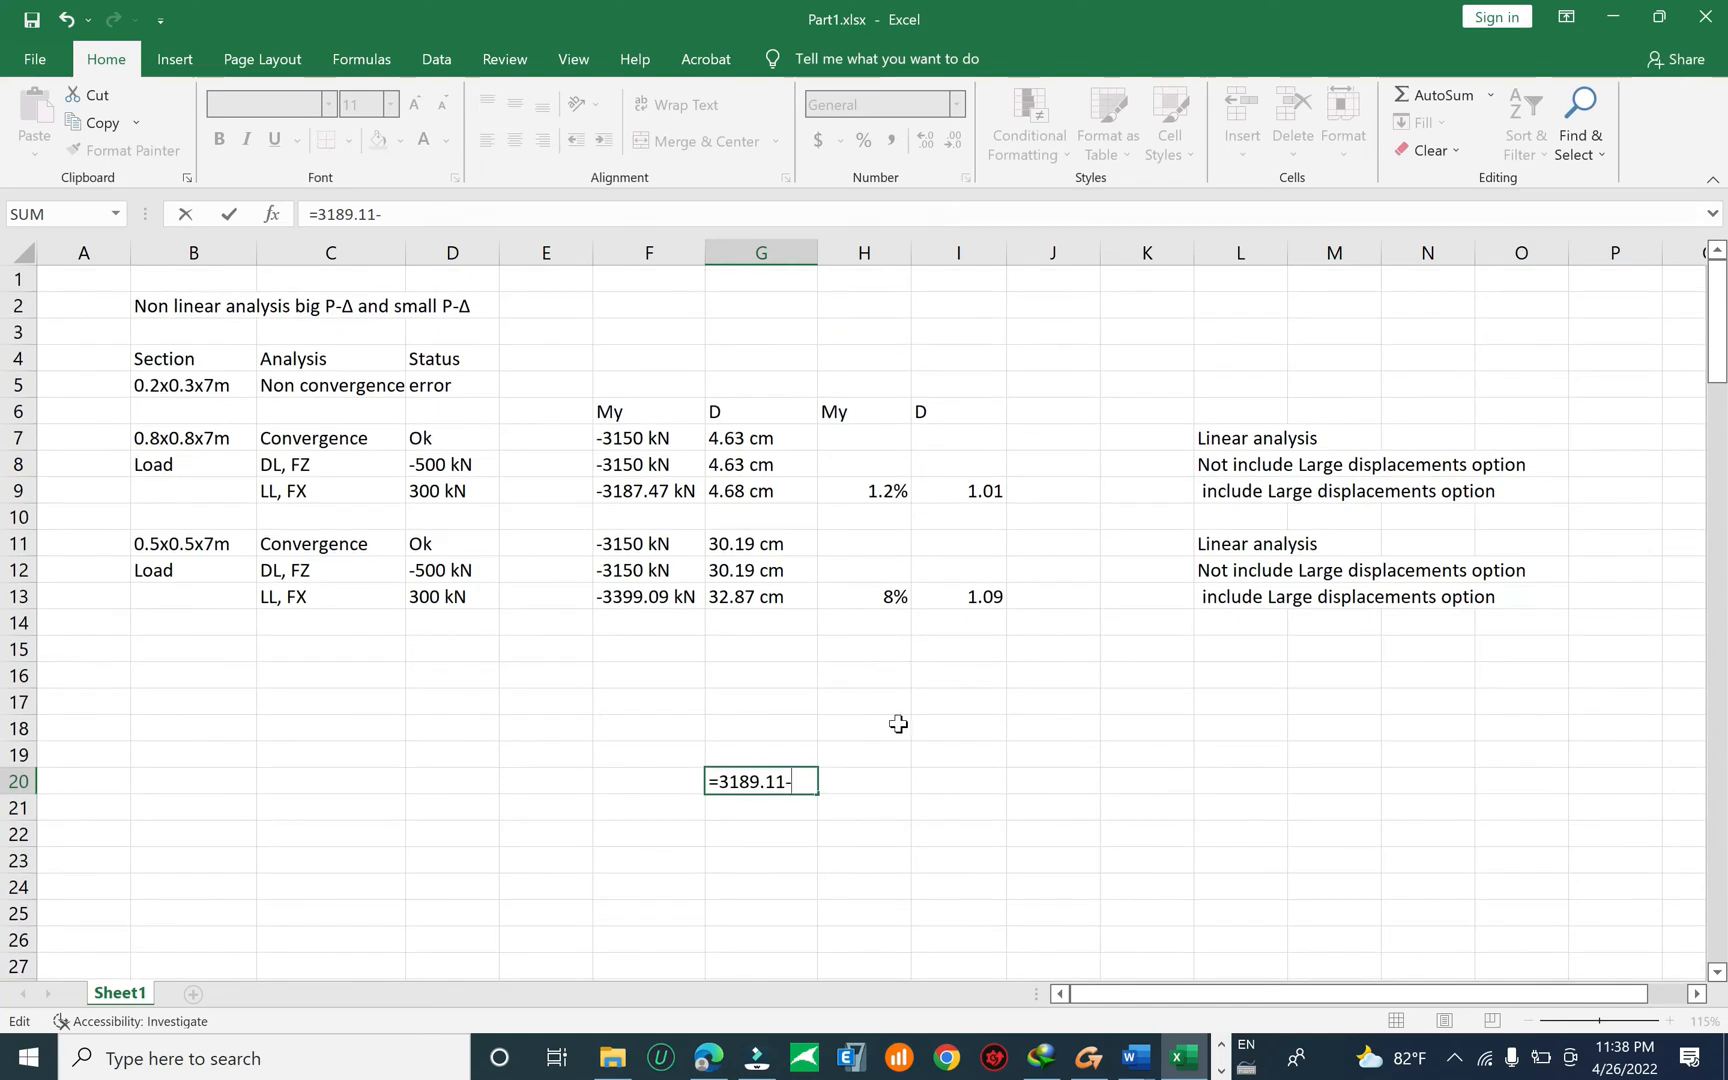
{"action": "scroll", "coordinate": [890, 742], "scroll_direction": "down", "scroll_amount": 1}
{"action": "scroll", "coordinate": [890, 746], "scroll_direction": "down", "scroll_amount": 1}
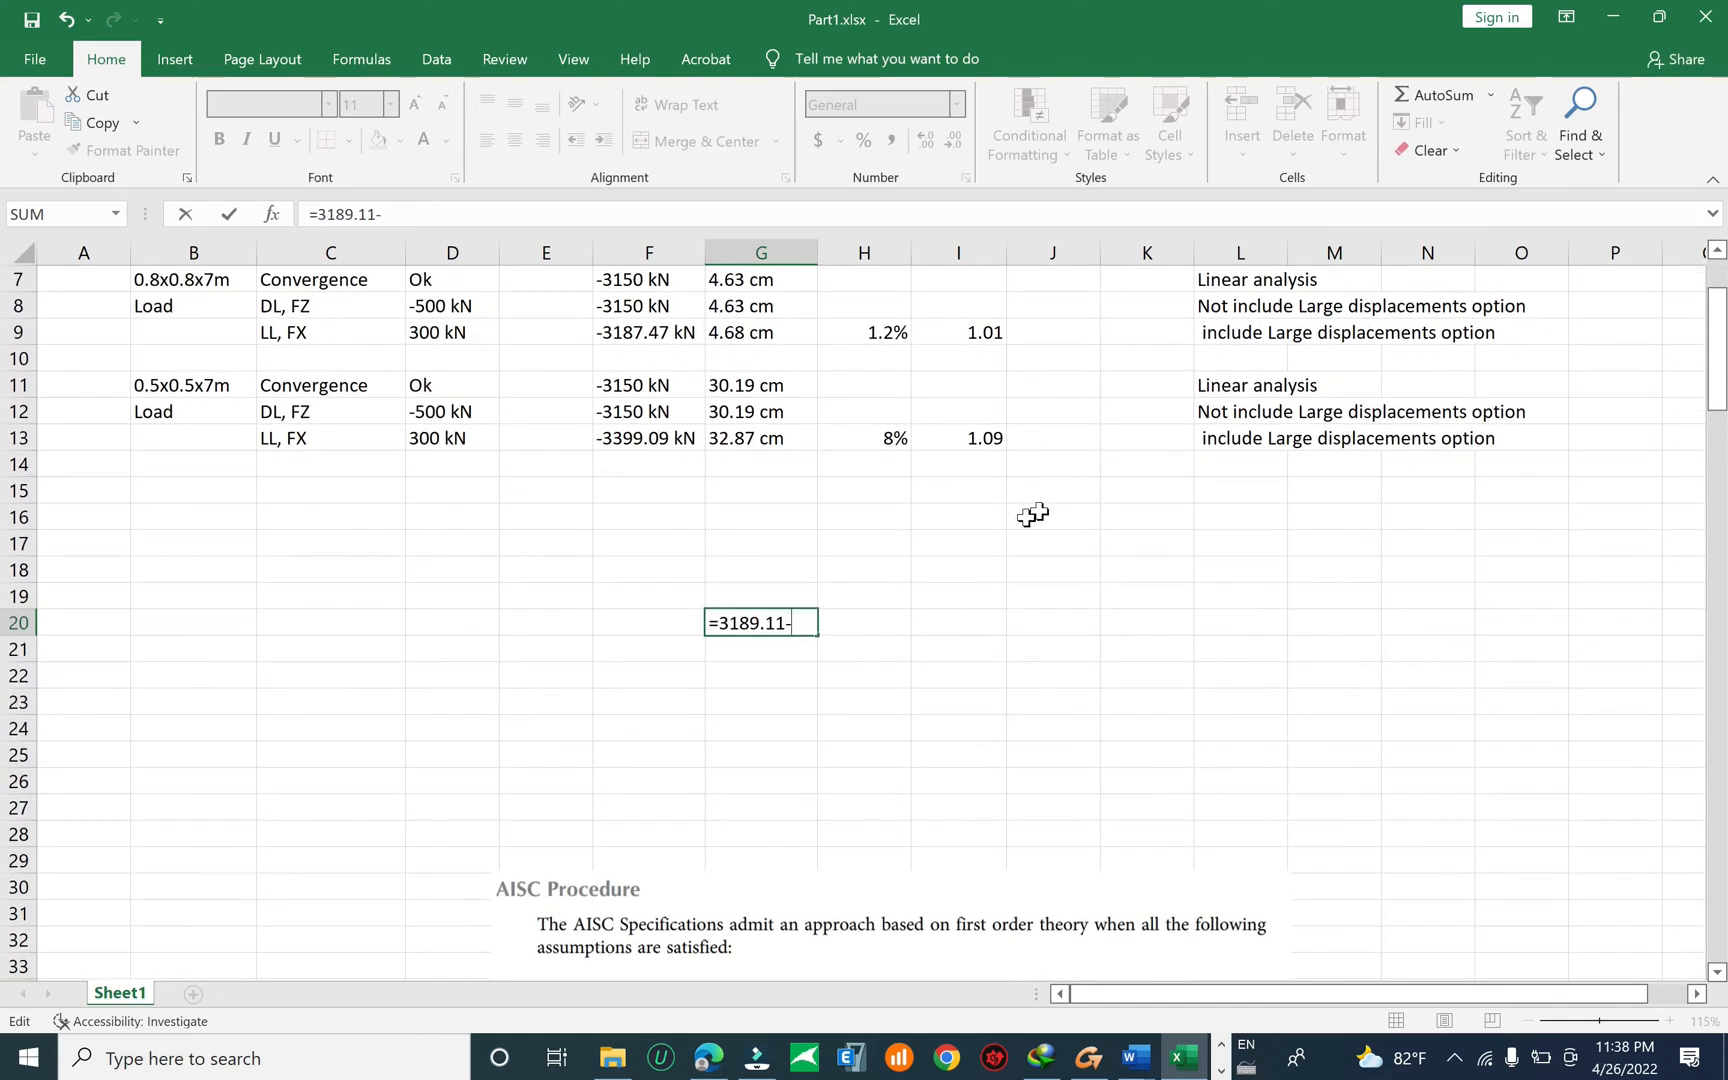
{"action": "left_click", "coordinate": [1606, 17]}
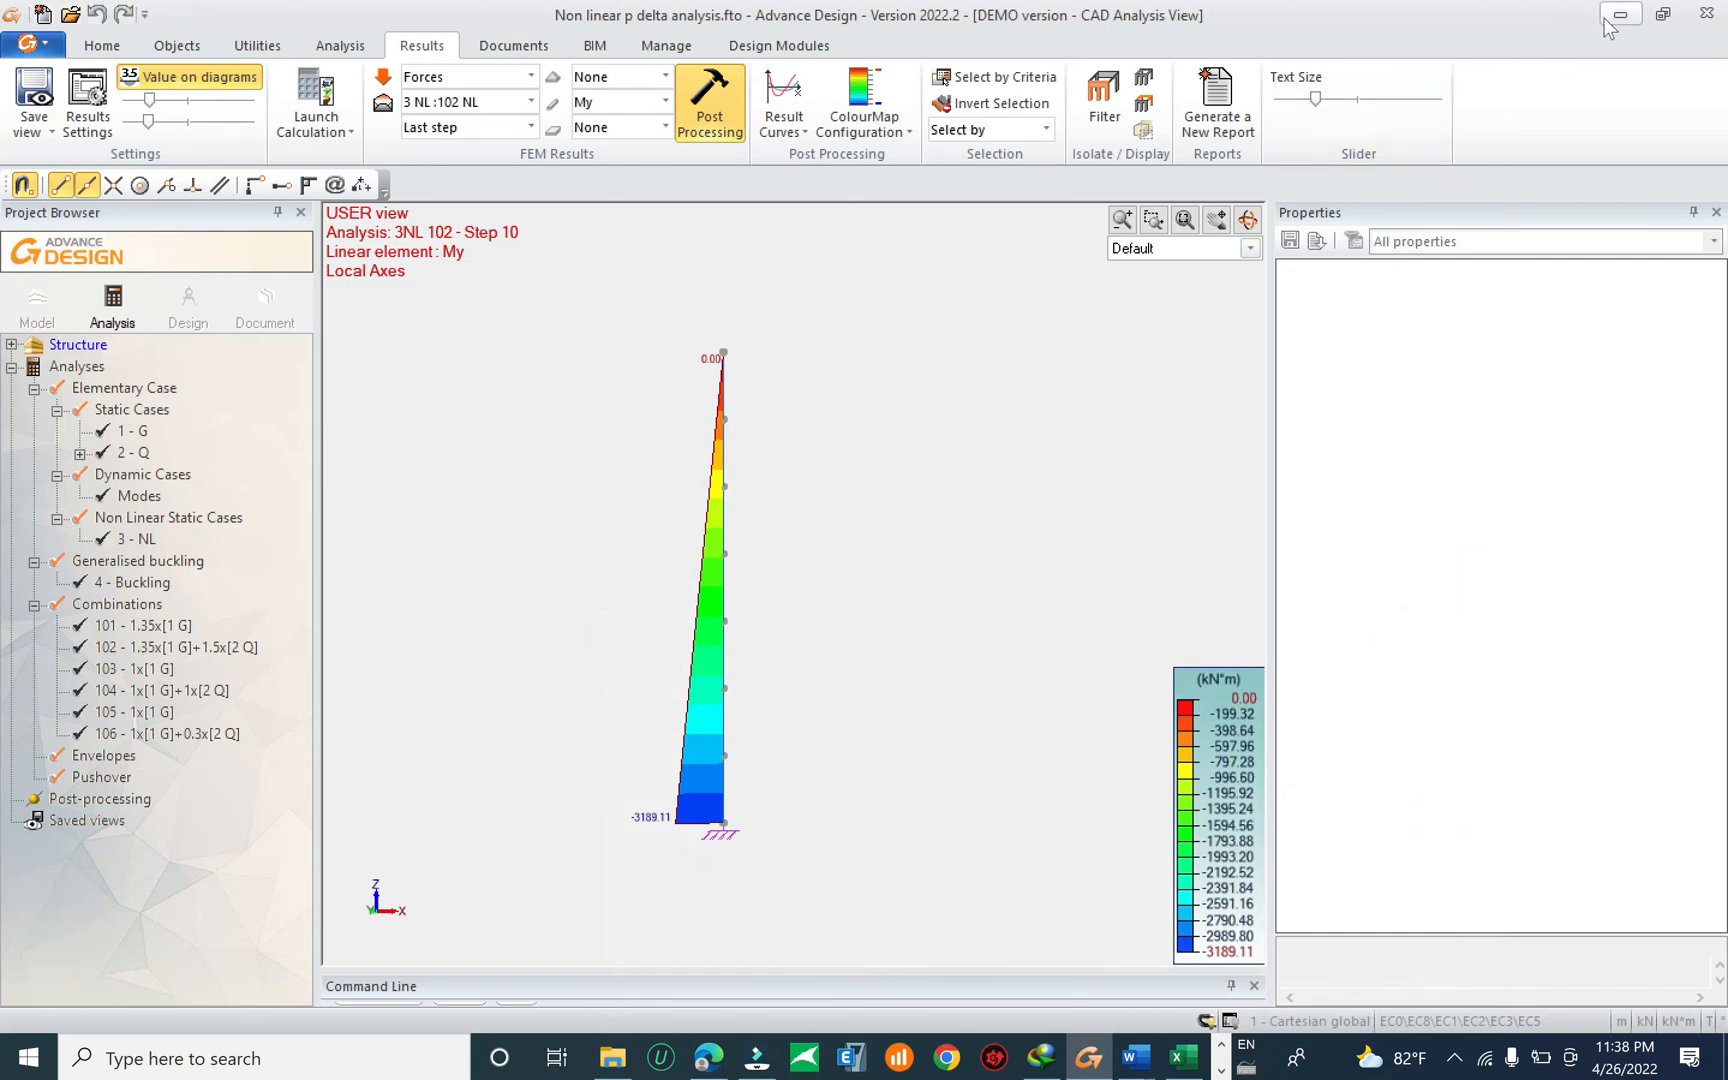
Go back to the model and delete load case 3 - NL from Non-linear Static Analysis.
{"action": "left_click", "coordinate": [44, 312]}
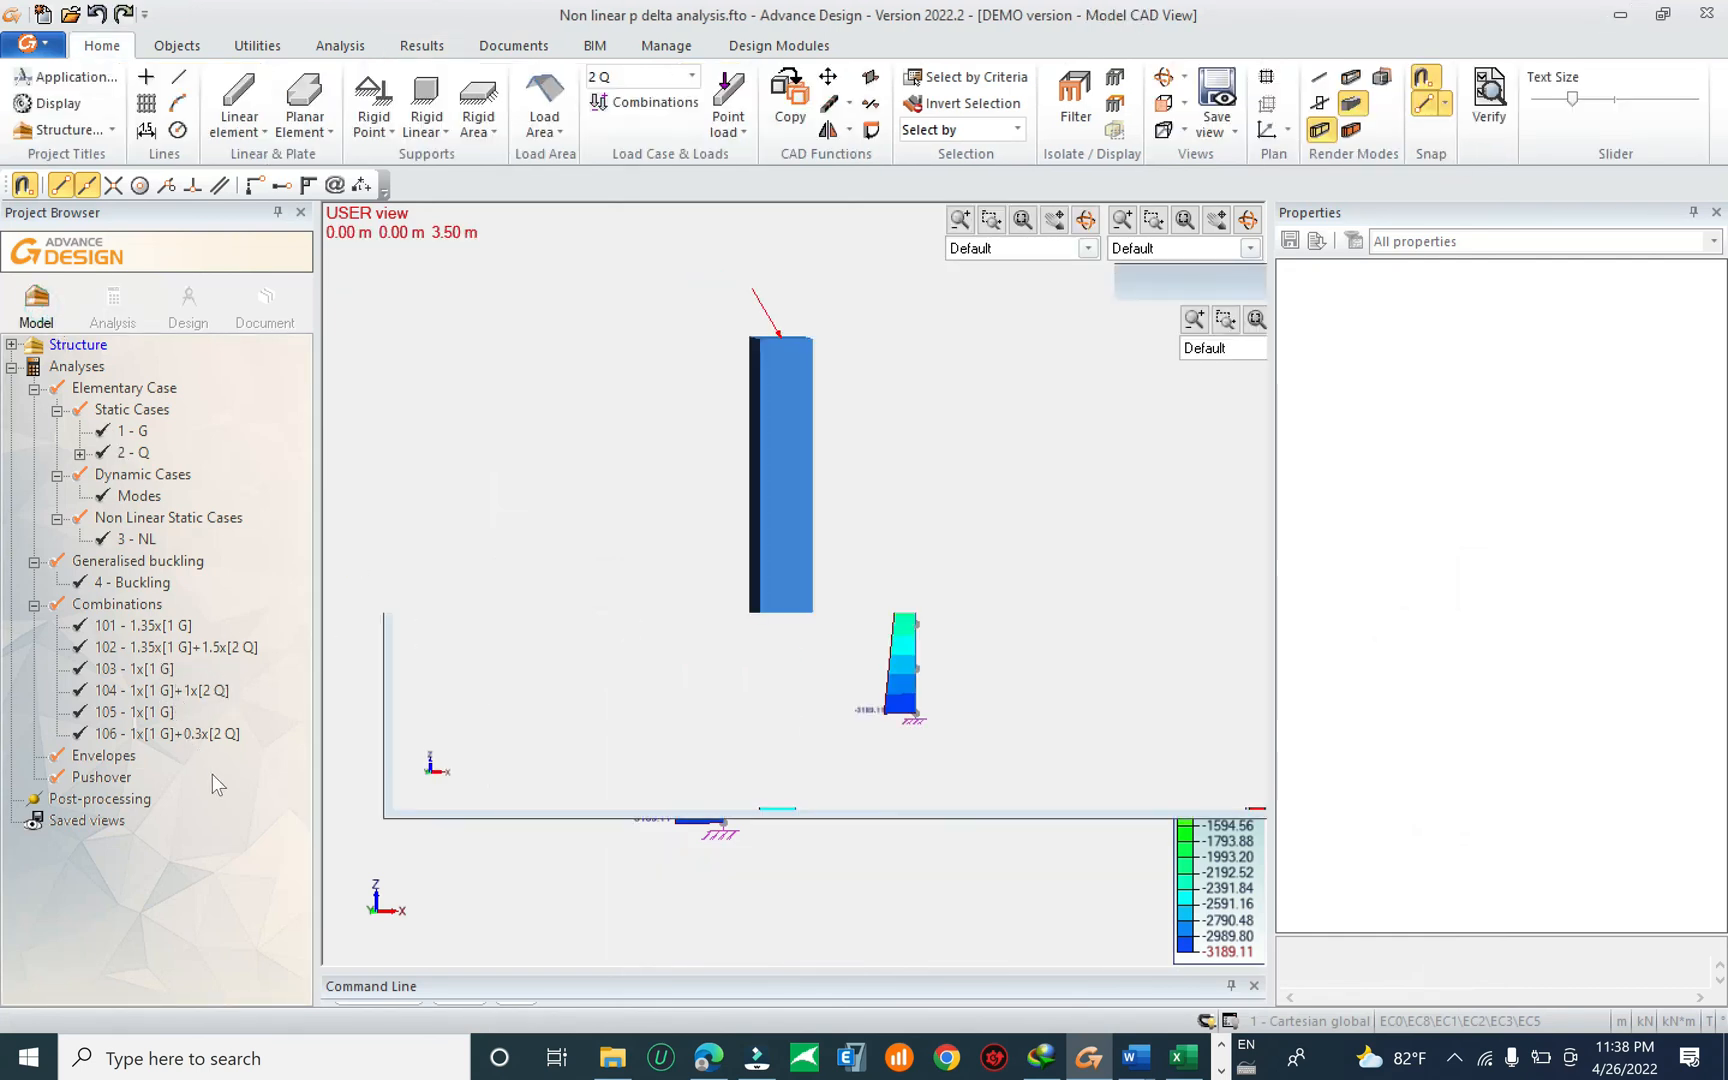
{"action": "left_click", "coordinate": [145, 604]}
{"action": "left_click", "coordinate": [140, 625]}
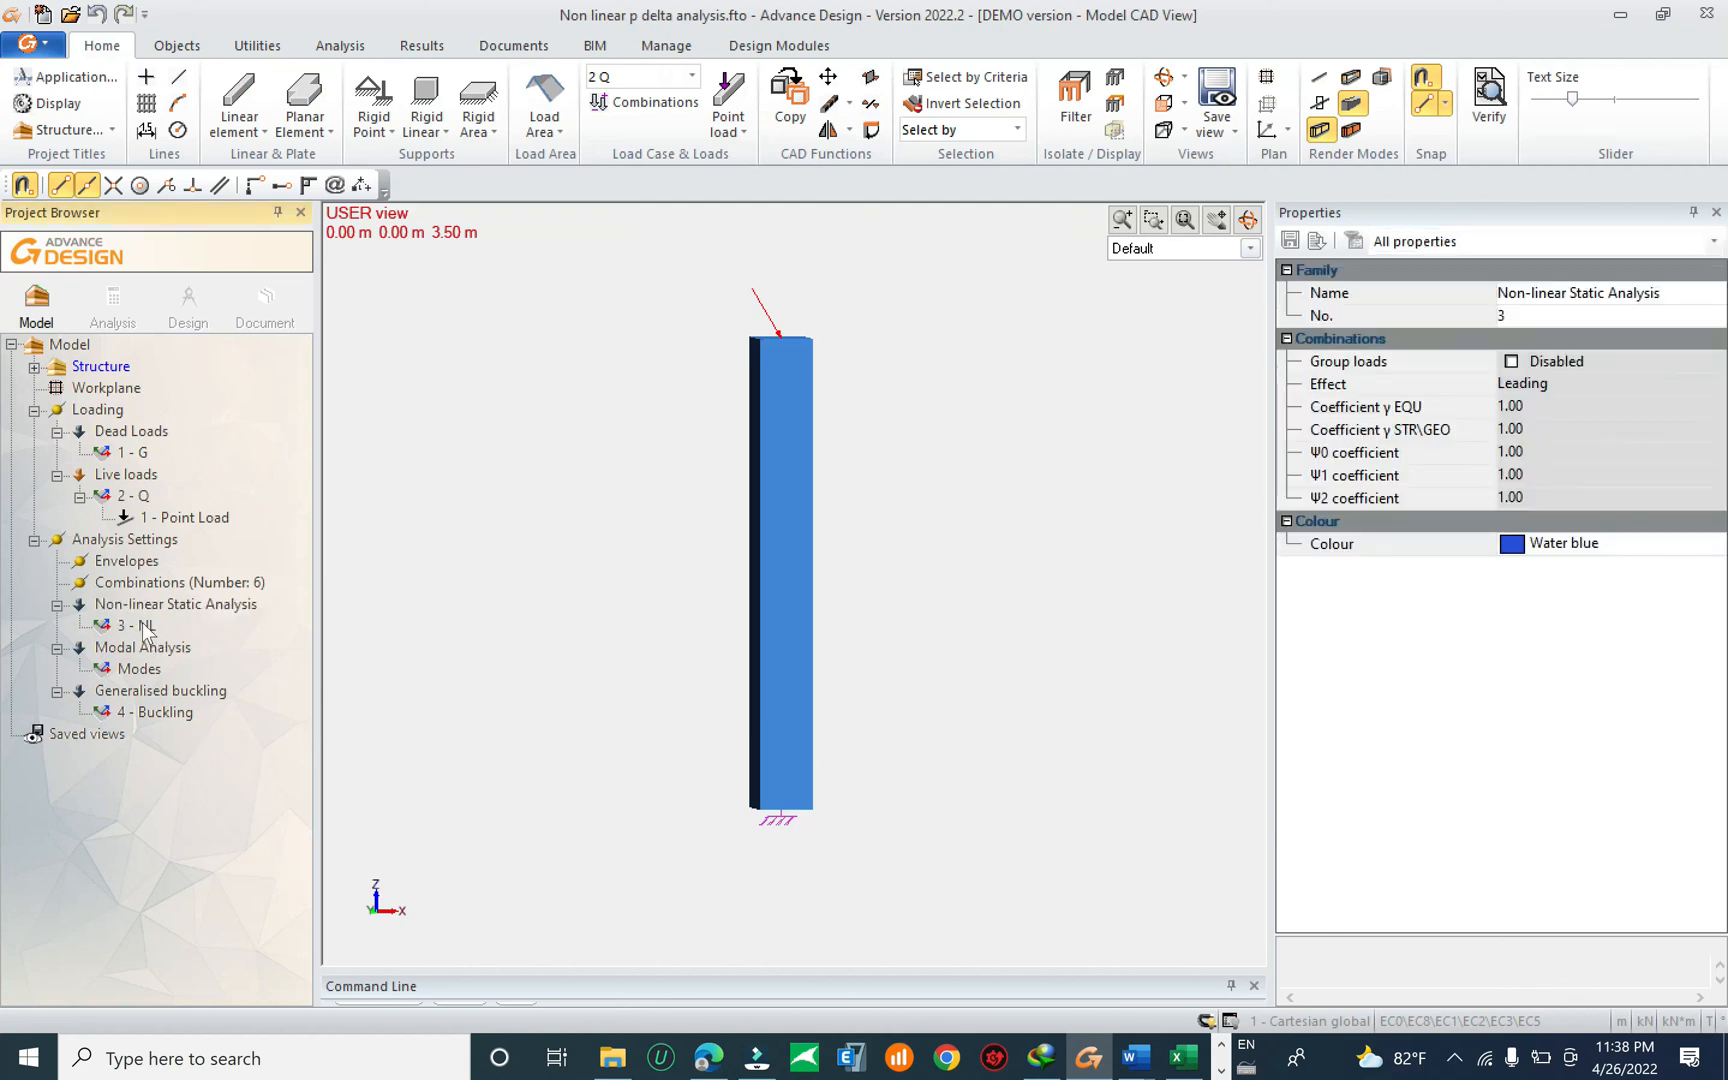
{"action": "right_click", "coordinate": [146, 630]}
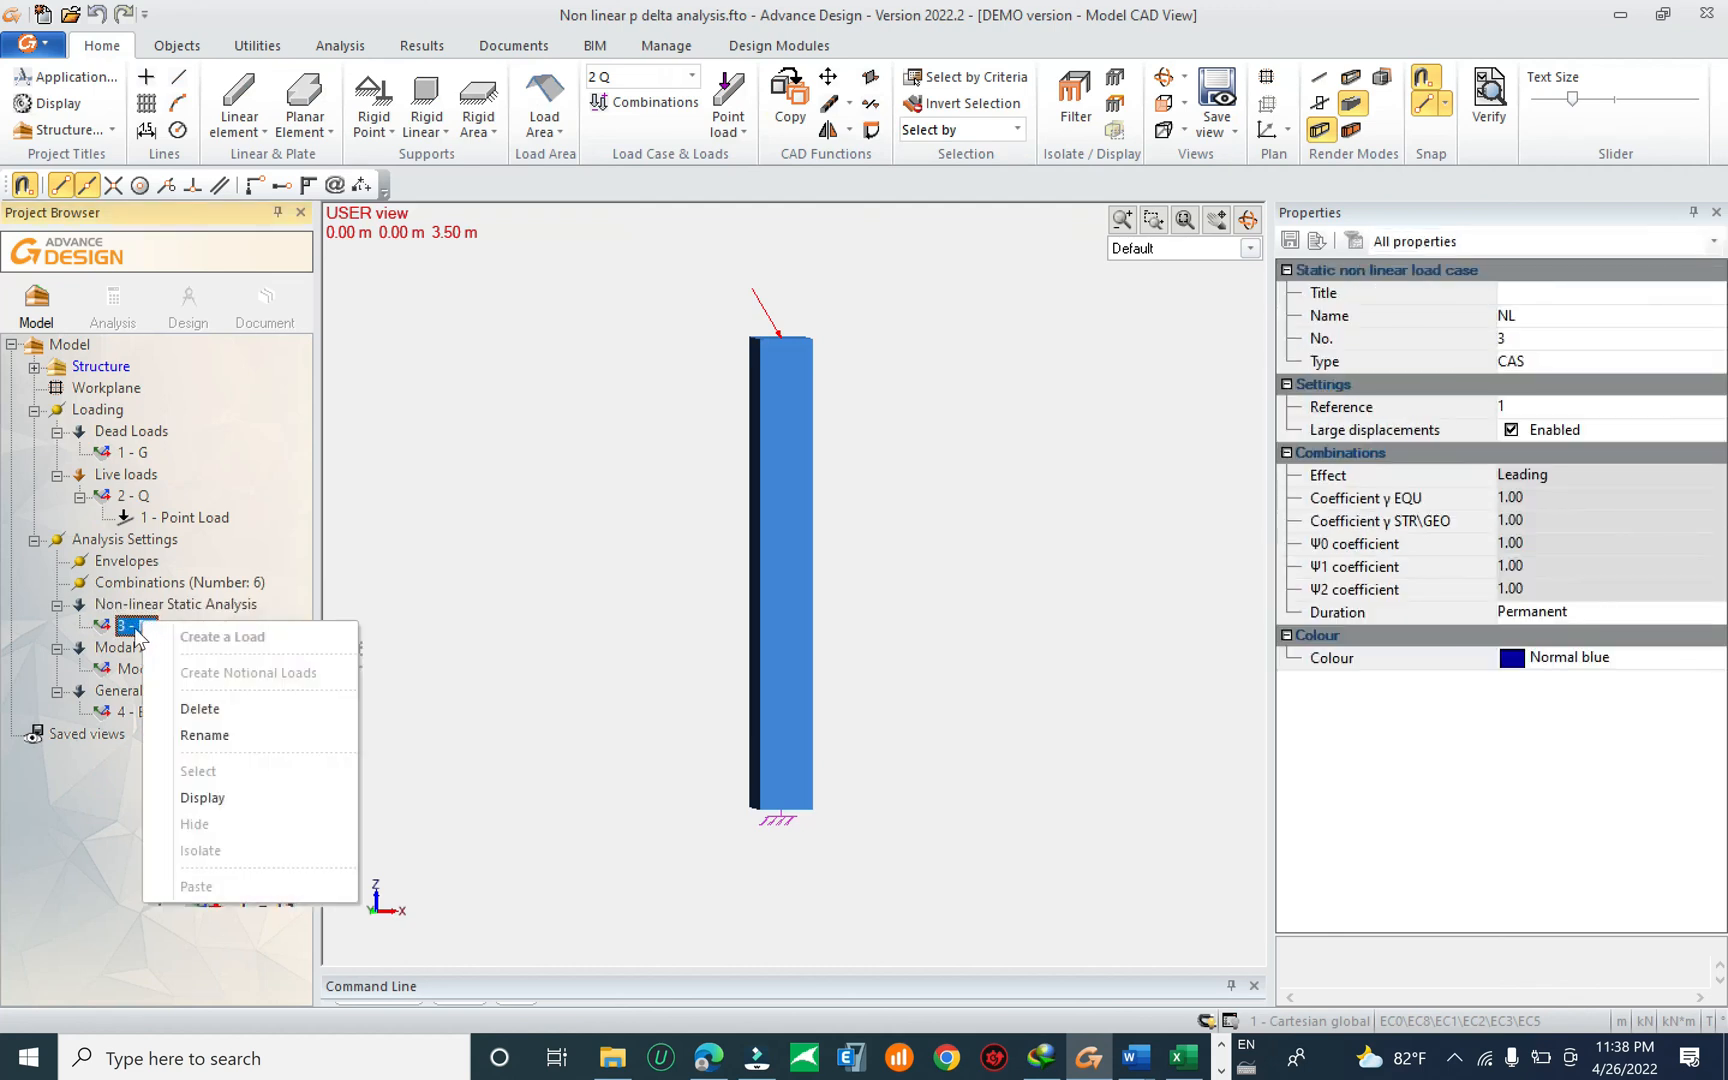
{"action": "left_click", "coordinate": [190, 708]}
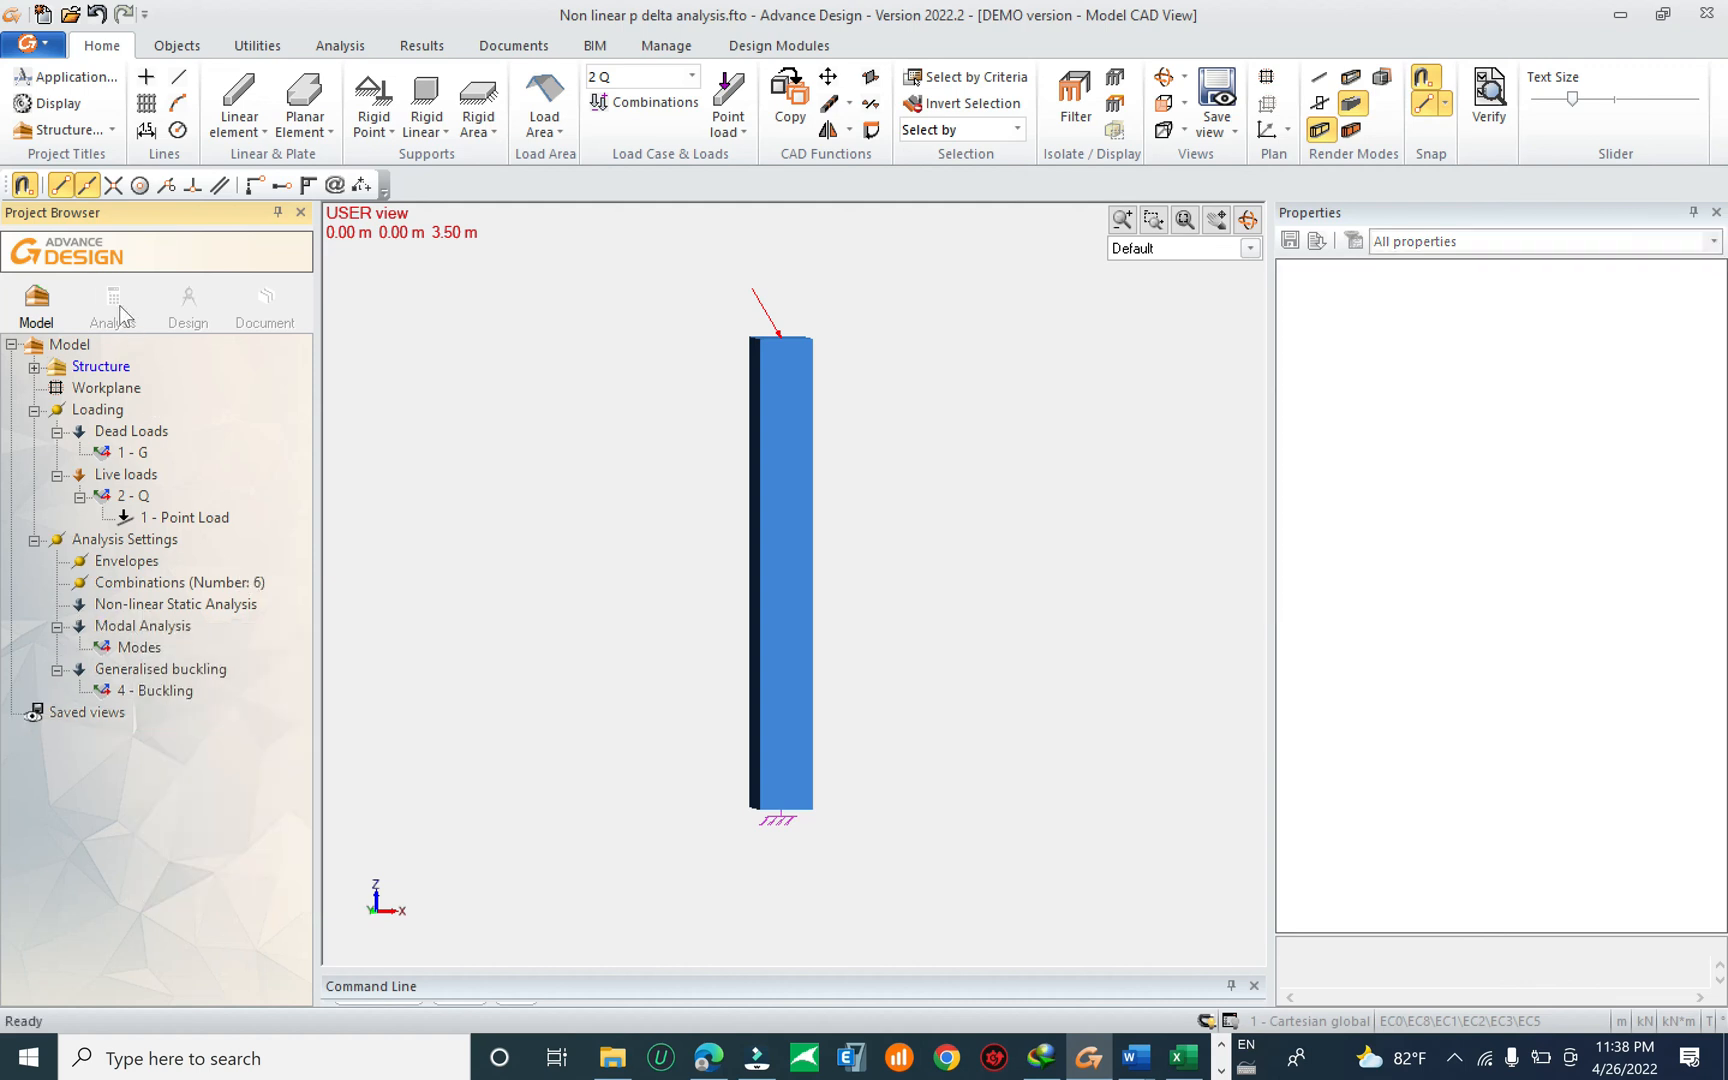
Create a new analysis model and run the calculation sequence through FE Calculation.
{"action": "left_click", "coordinate": [118, 308]}
{"action": "left_click", "coordinate": [757, 436]}
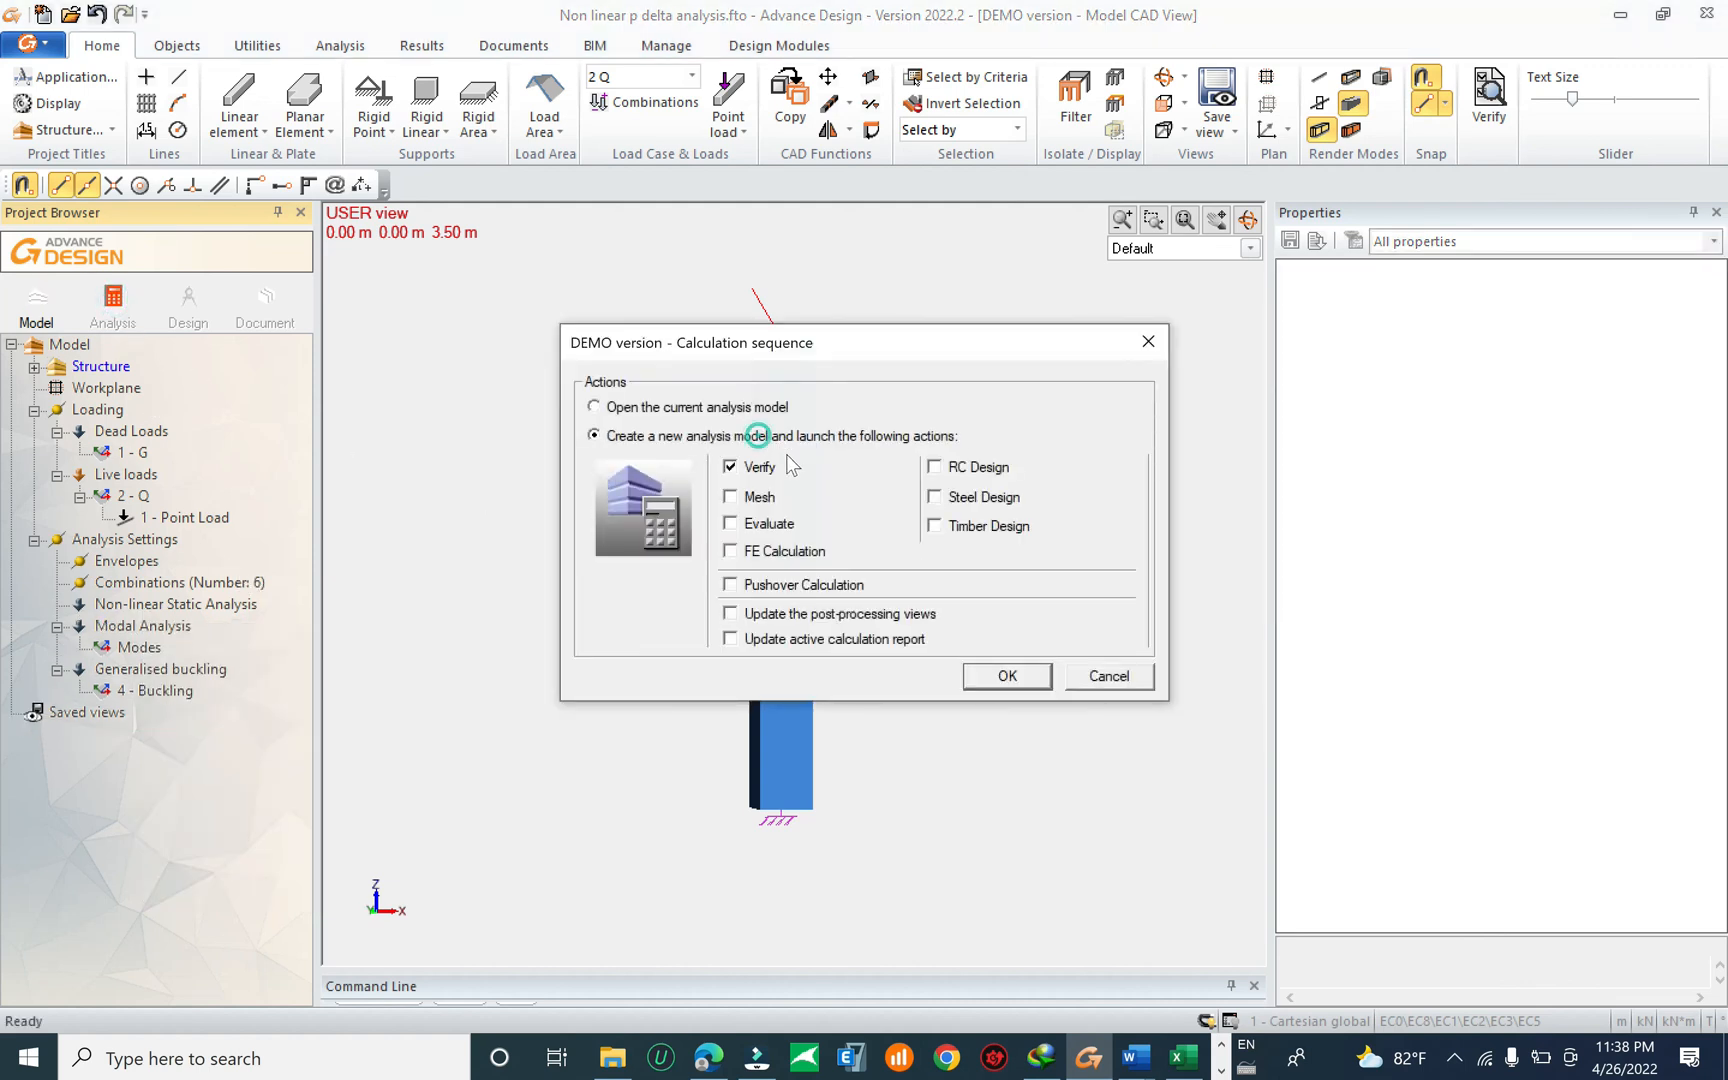
{"action": "left_click", "coordinate": [796, 551]}
{"action": "left_click", "coordinate": [1007, 677]}
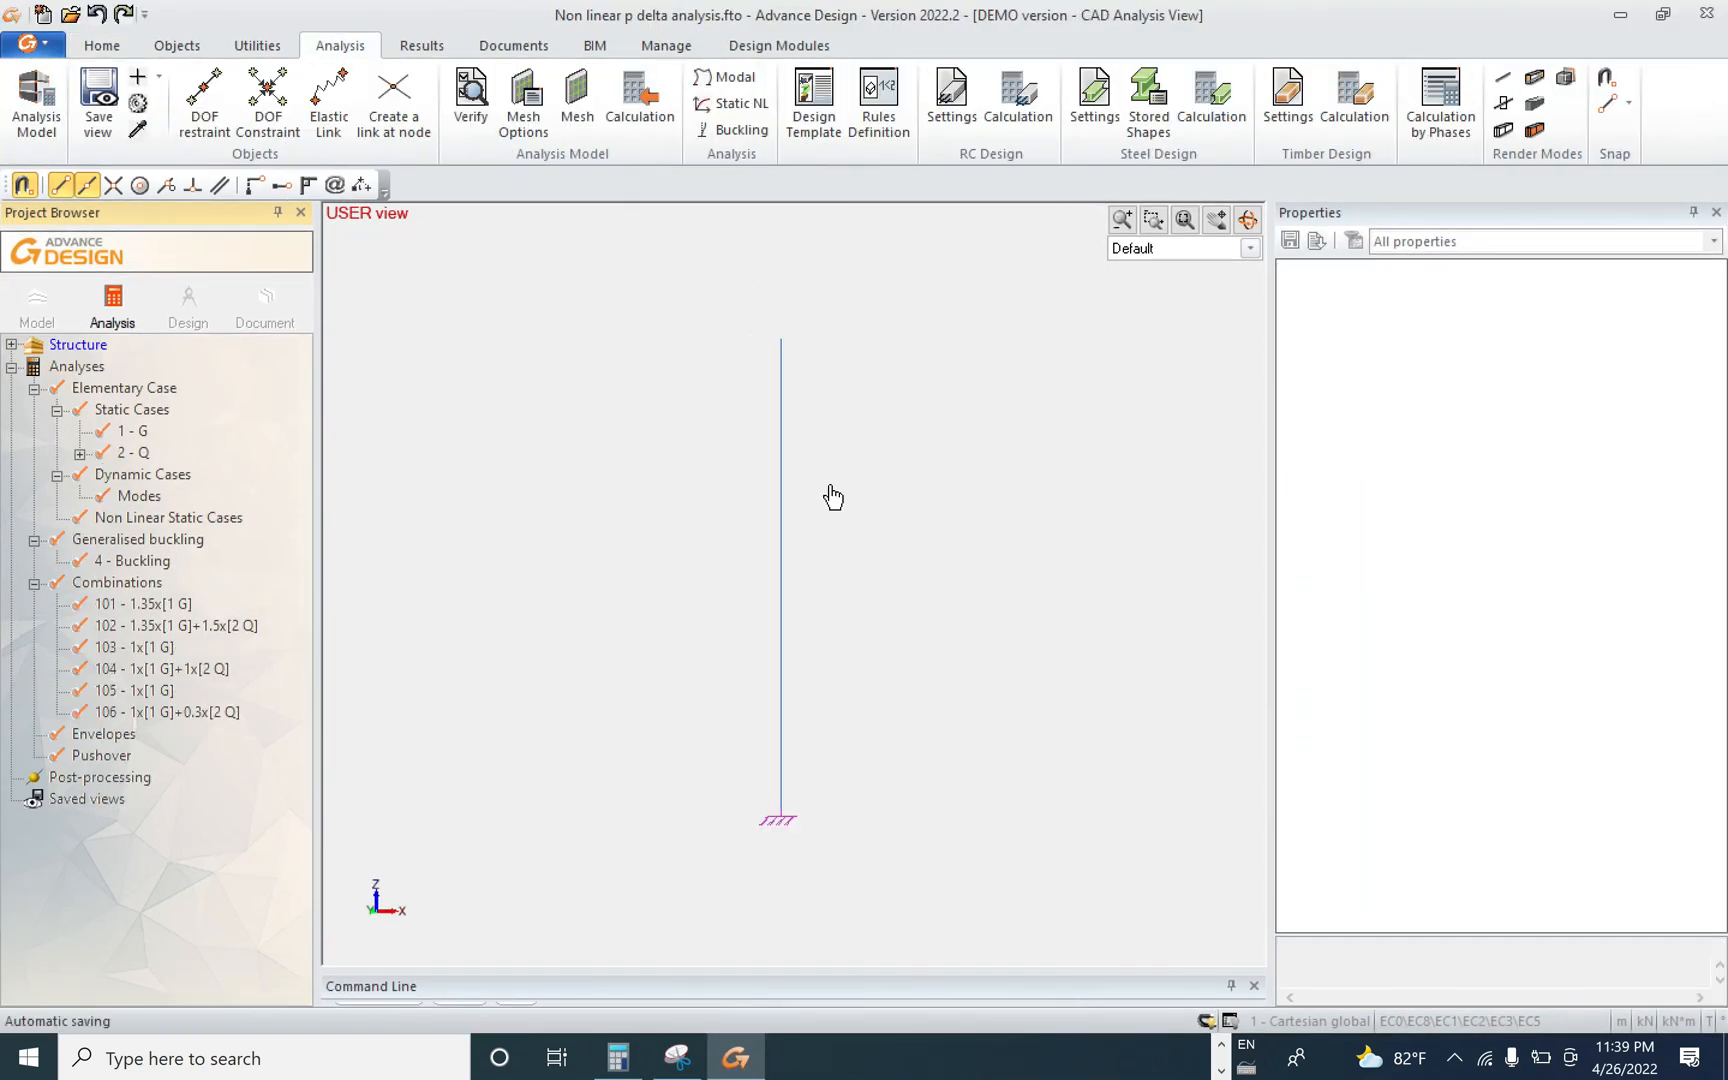
{"action": "left_click", "coordinate": [589, 80]}
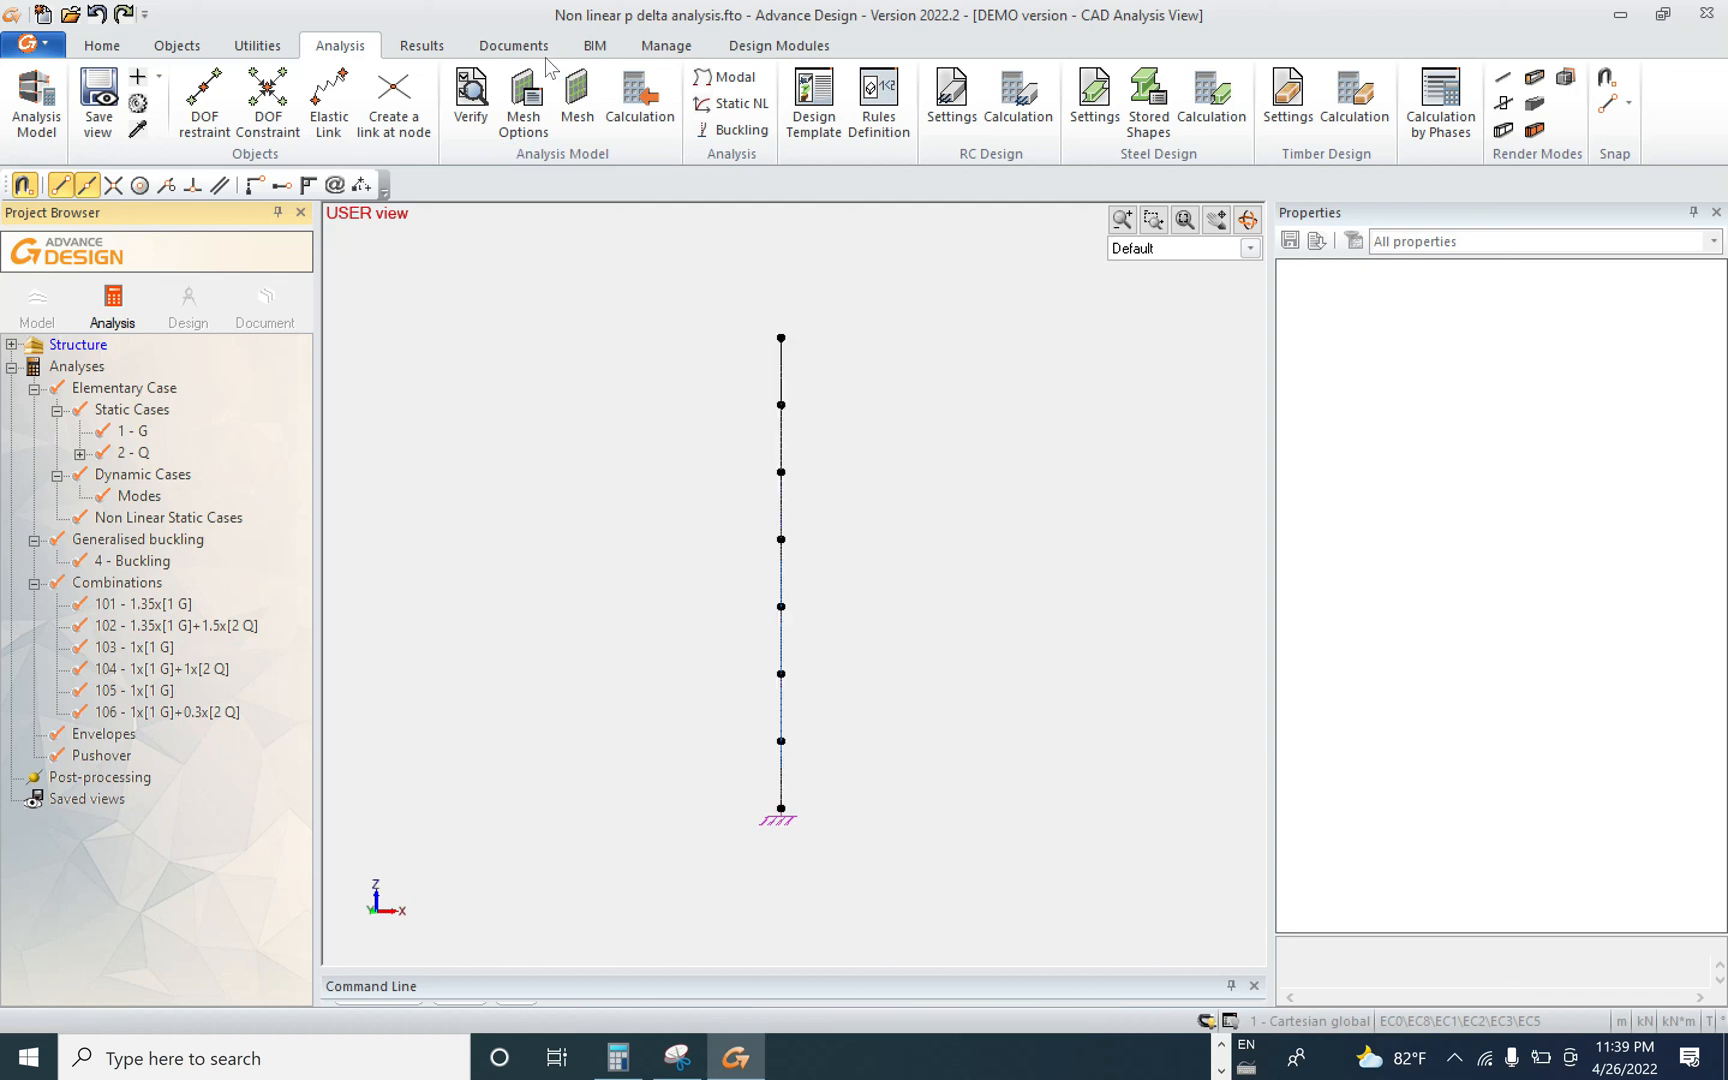
Display the column's My force diagram for combination 102 (1.35x[1 G]+1.5x[2 Q]).
{"action": "left_click", "coordinate": [424, 46]}
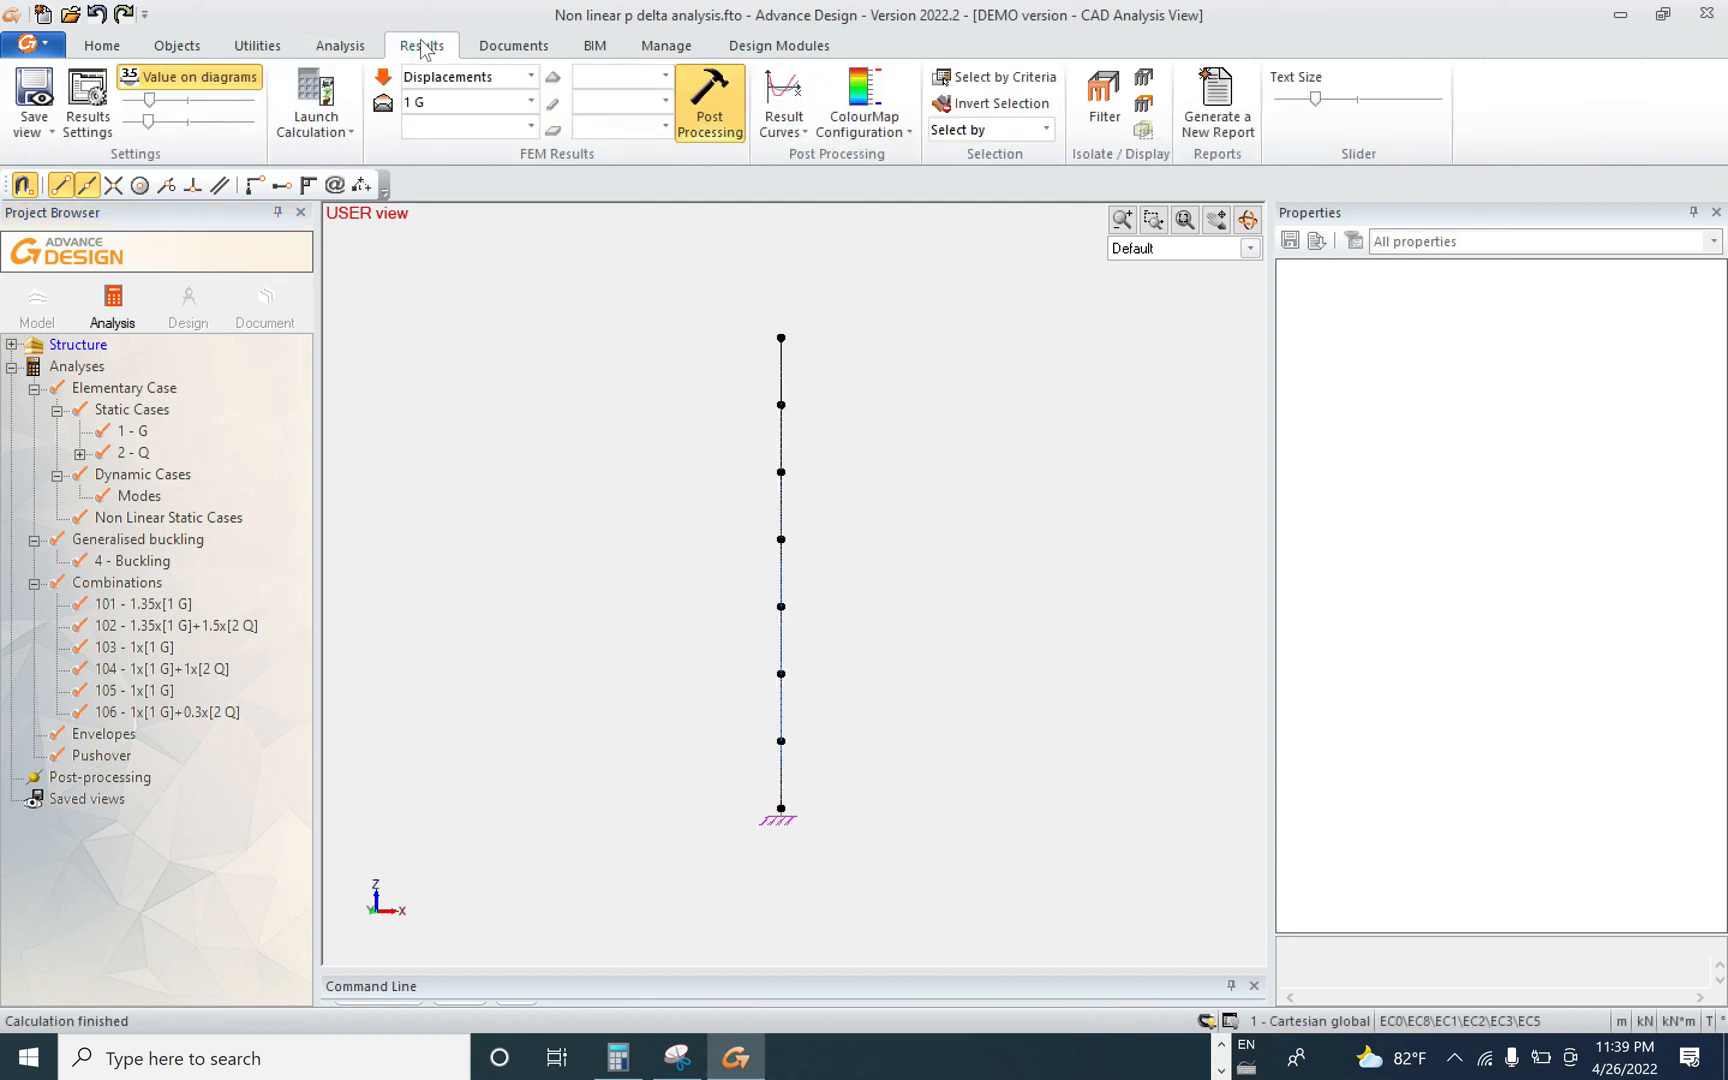
{"action": "left_click", "coordinate": [530, 101]}
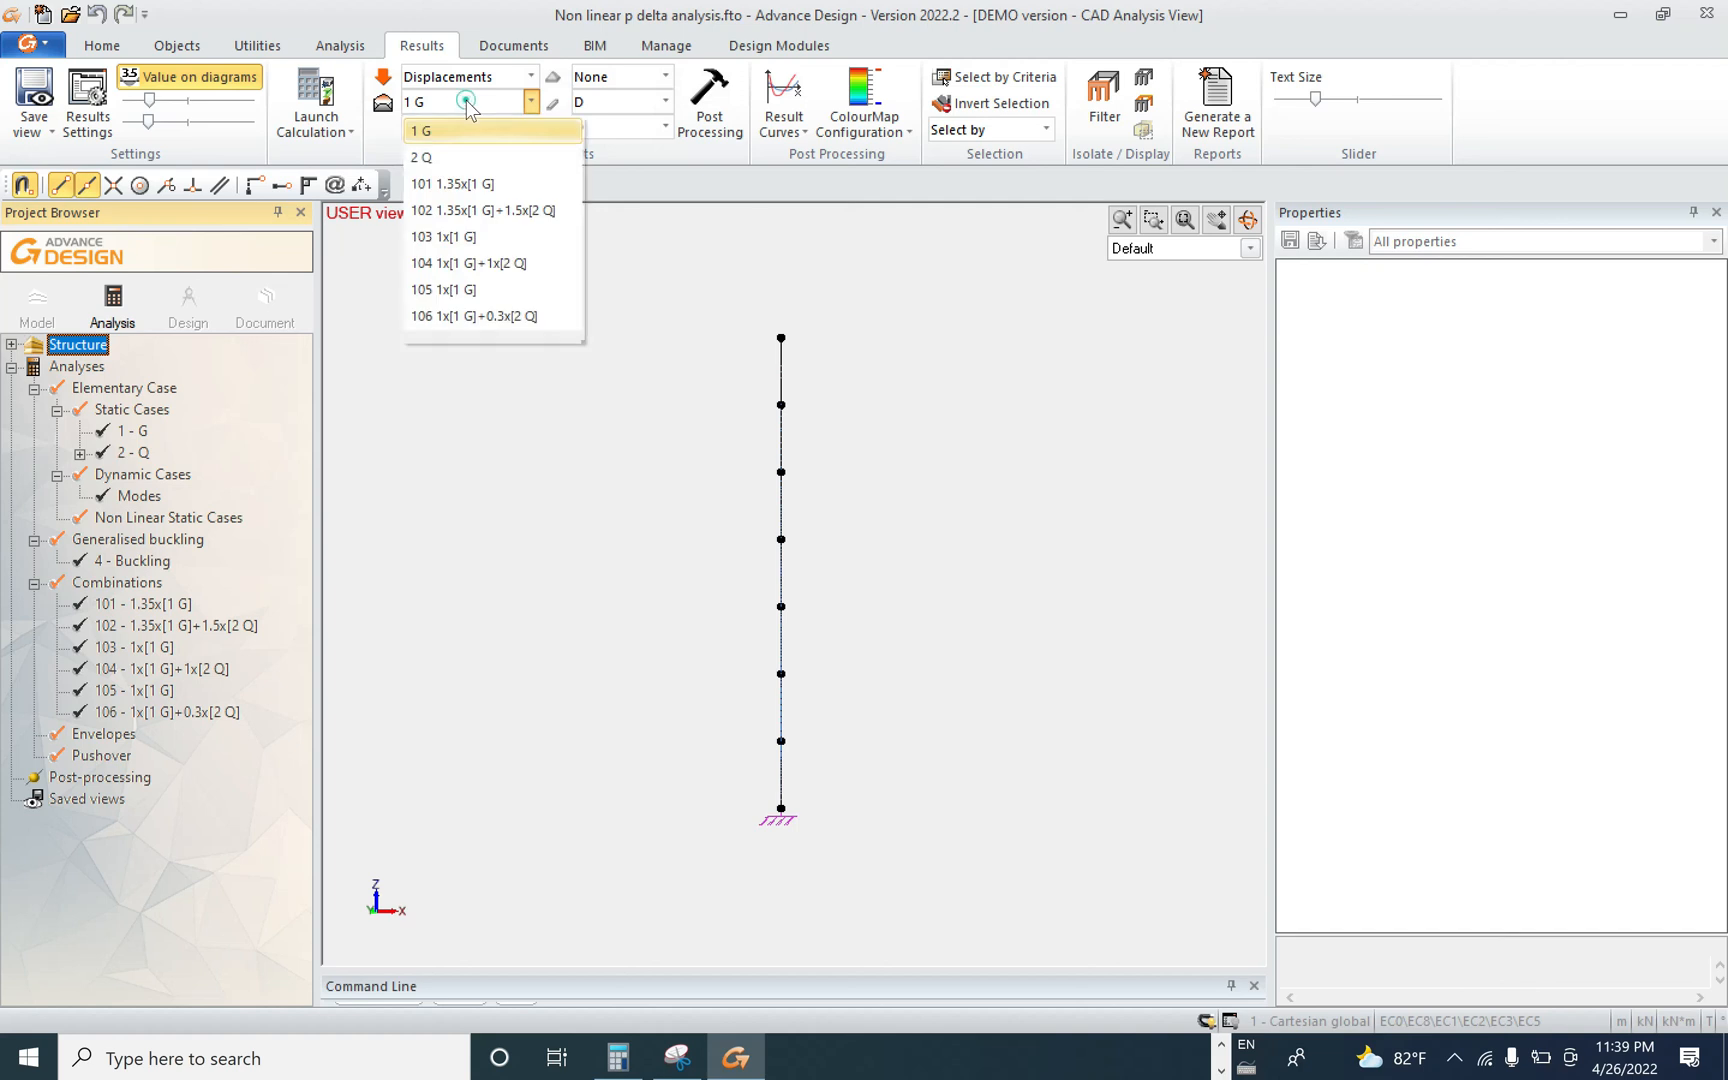
{"action": "left_click", "coordinate": [500, 210]}
{"action": "left_click", "coordinate": [620, 101]}
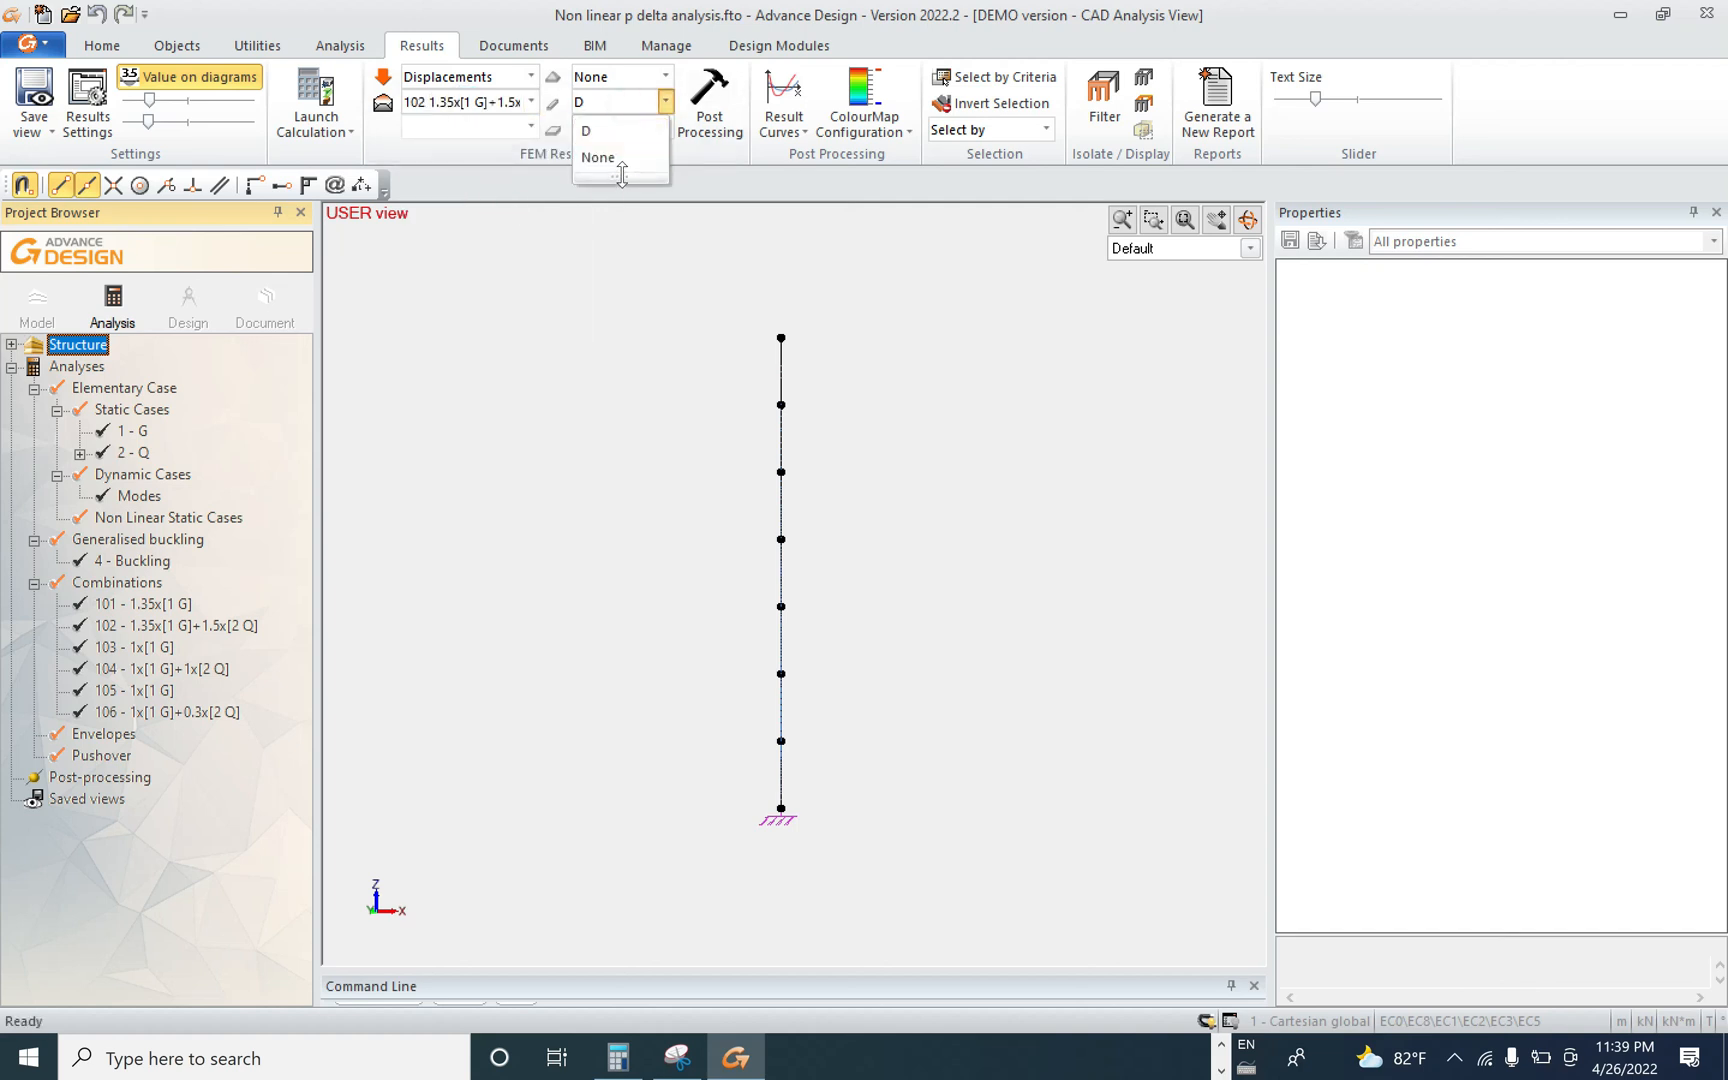
{"action": "left_click", "coordinate": [617, 131]}
{"action": "left_click", "coordinate": [492, 48]}
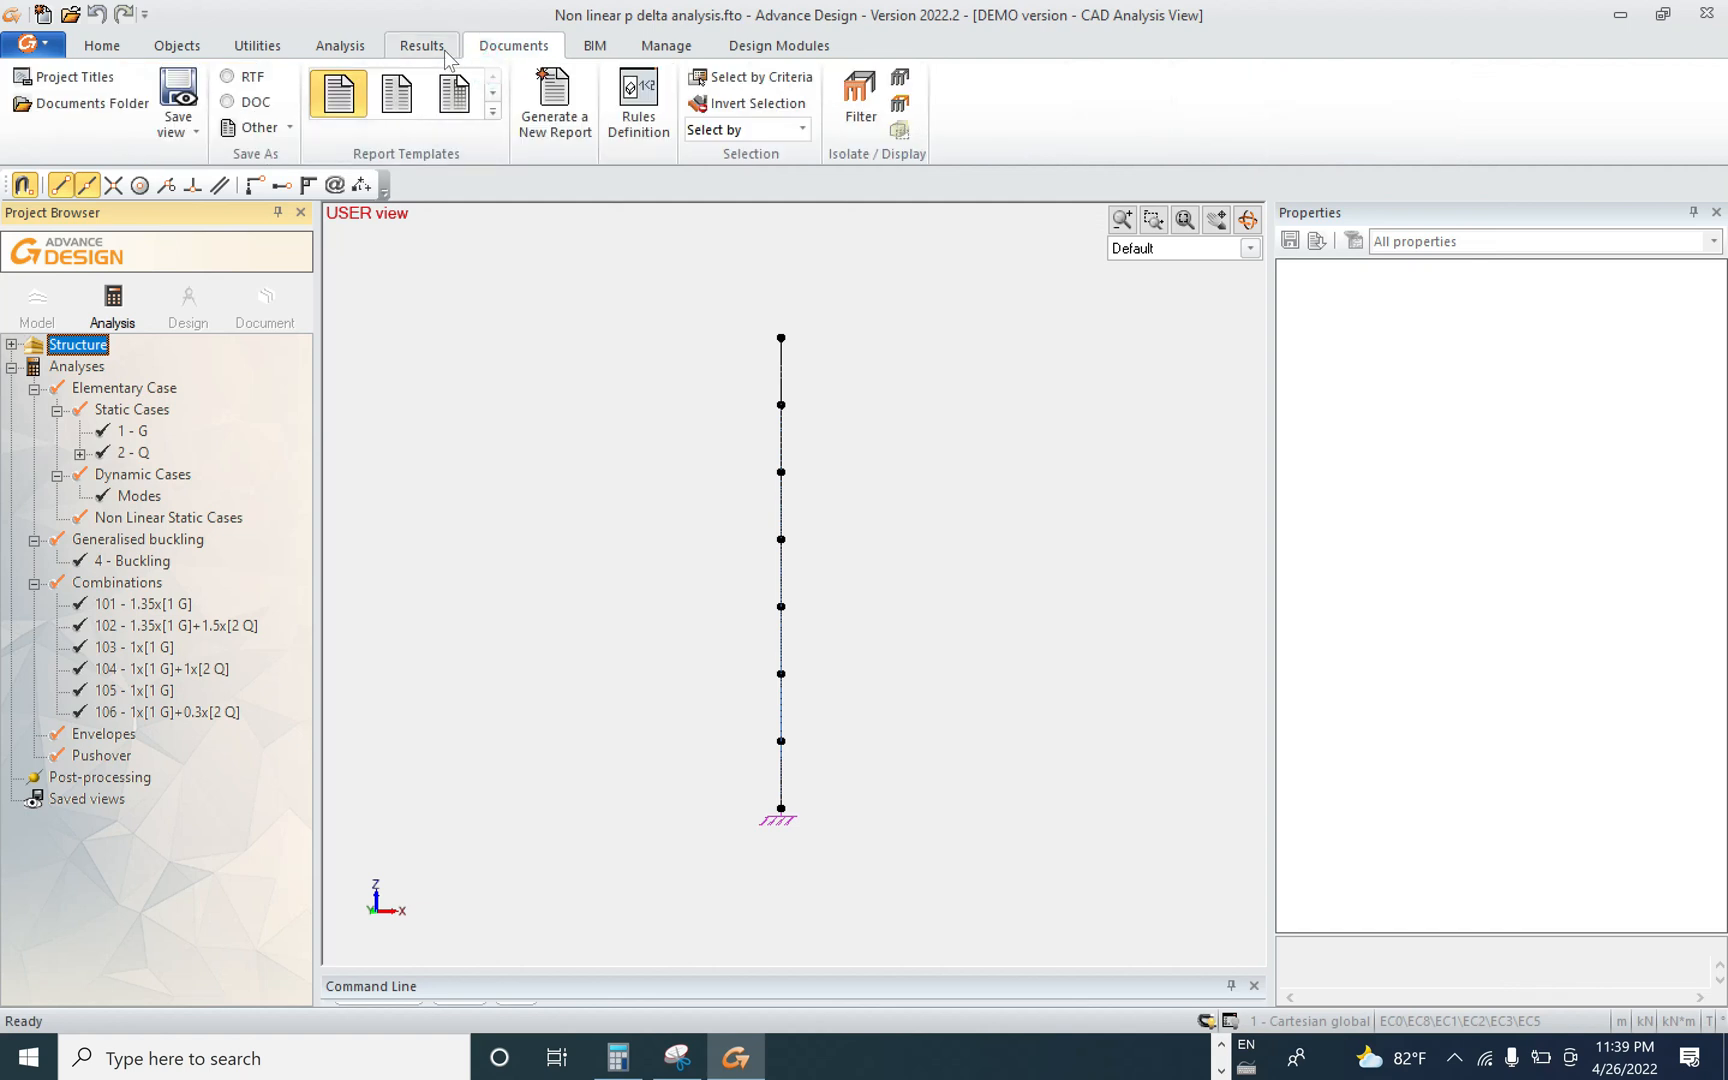
{"action": "left_click", "coordinate": [443, 47]}
{"action": "left_click", "coordinate": [470, 82]}
{"action": "left_click", "coordinate": [435, 127]}
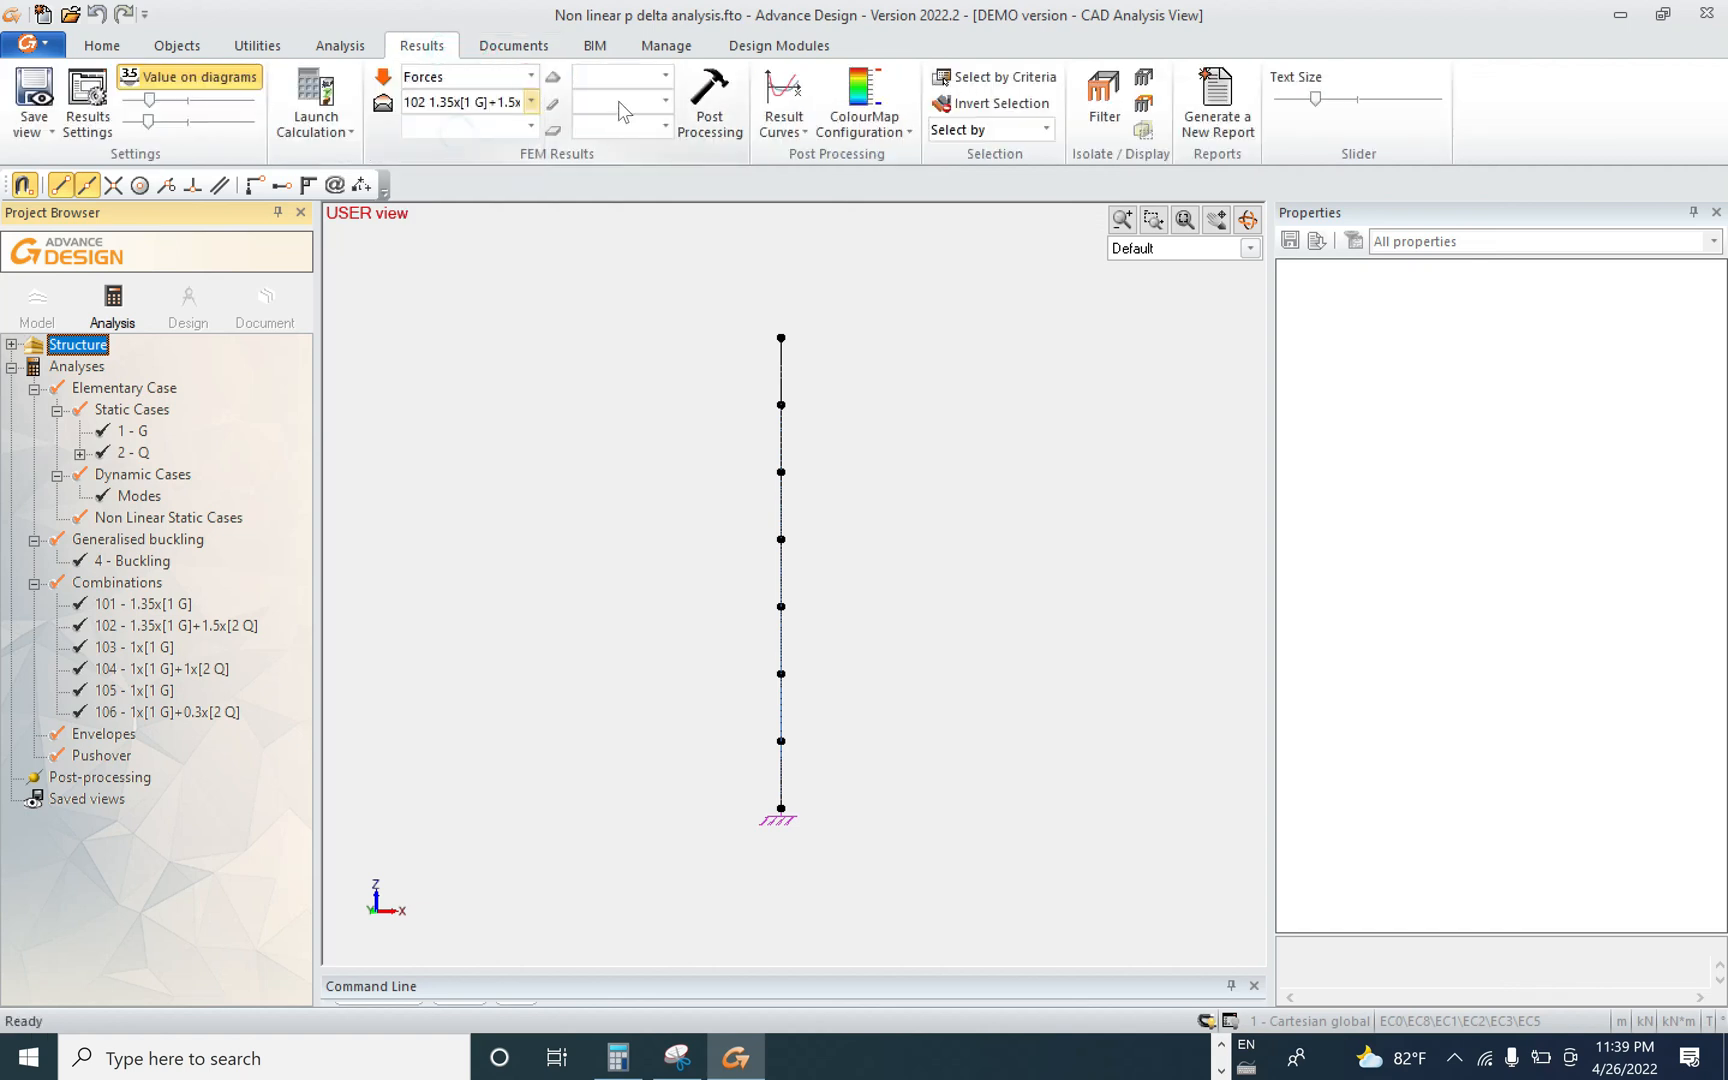
{"action": "left_click", "coordinate": [620, 101]}
{"action": "left_click", "coordinate": [604, 237]}
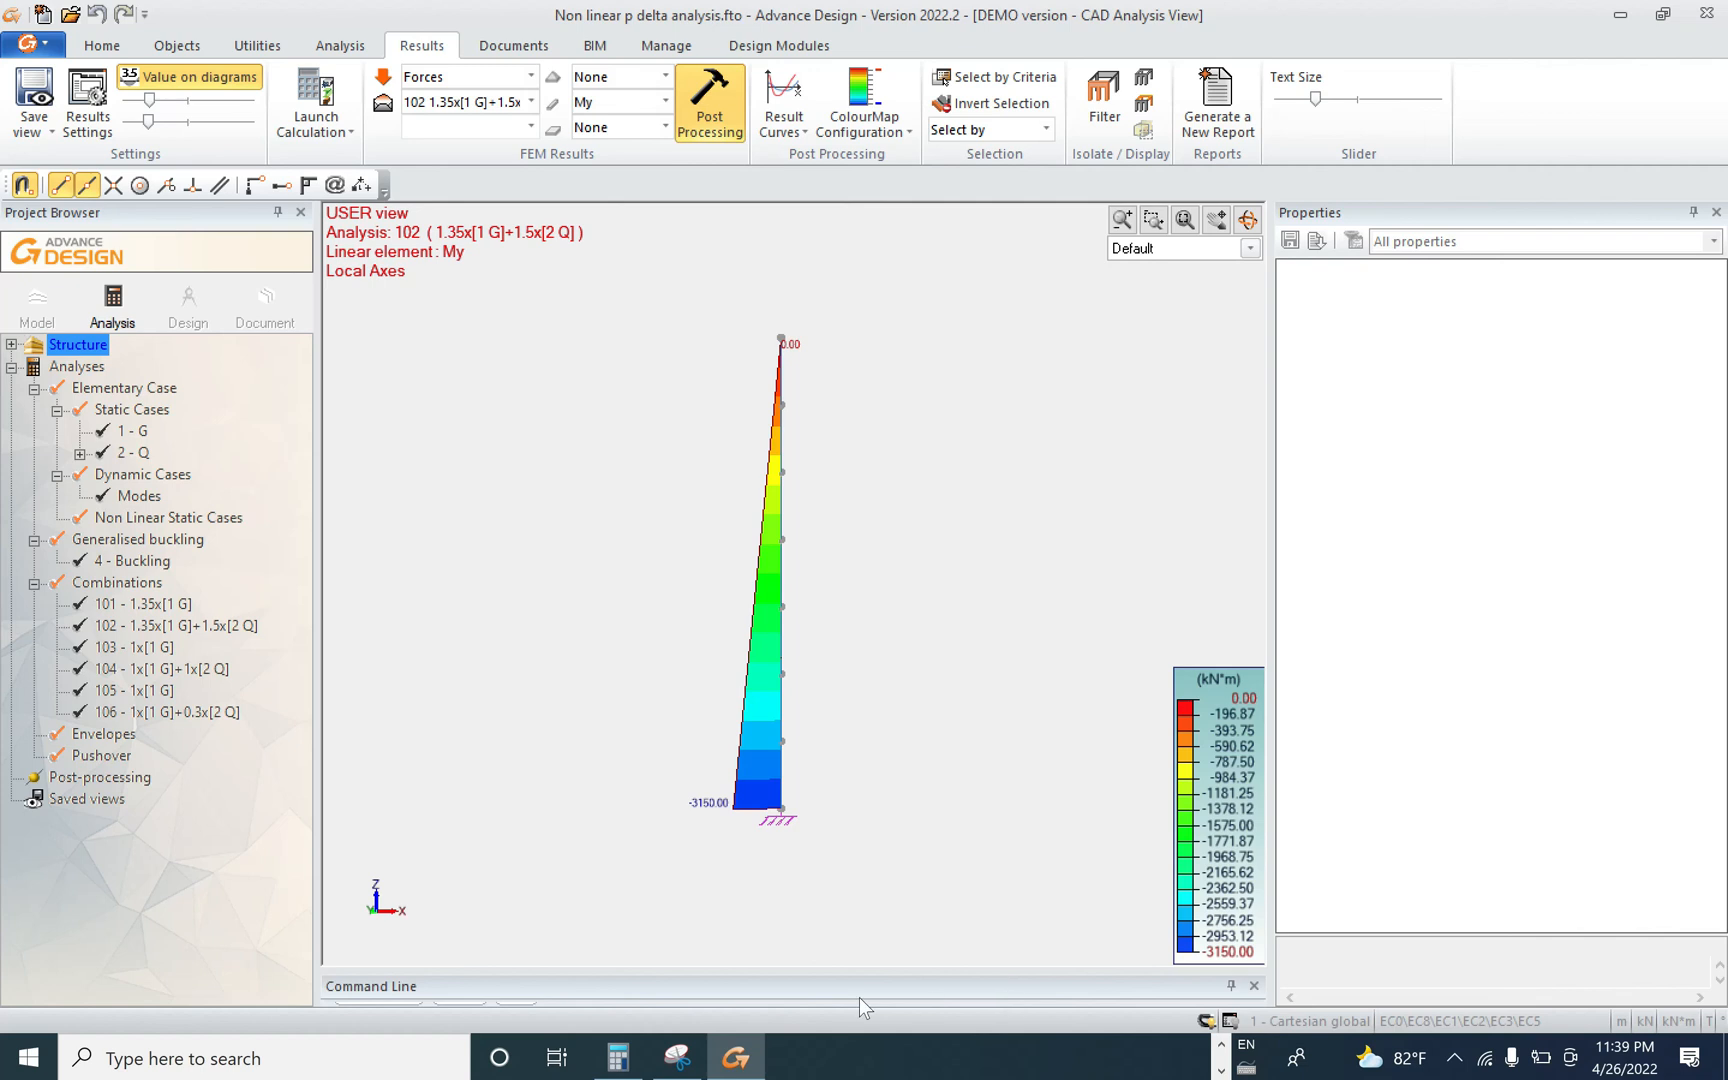
Switch to the Part1.xlsx workbook in Excel and complete the formula in G20 as =(3189.11-3150)/3150, rechecking the linear moment in Advance Design.
{"action": "left_click", "coordinate": [1222, 1070]}
{"action": "left_click", "coordinate": [1136, 1057]}
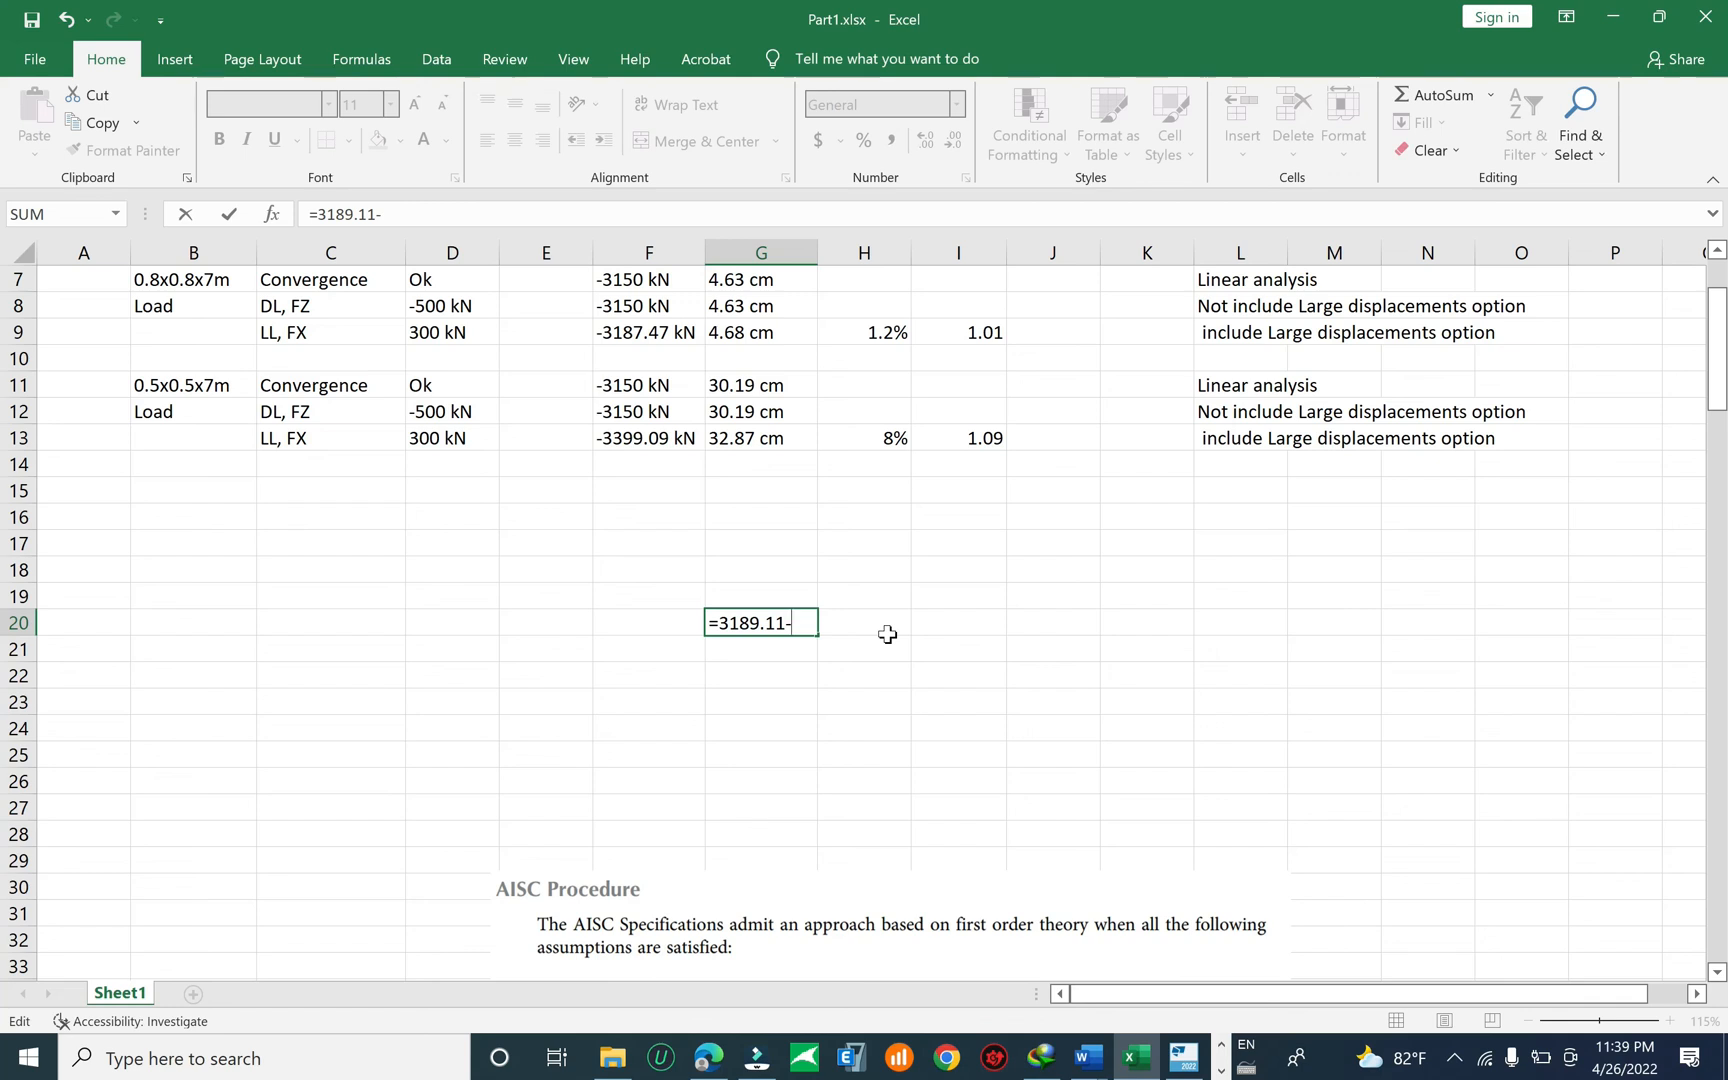
{"action": "type", "text": "3150"}
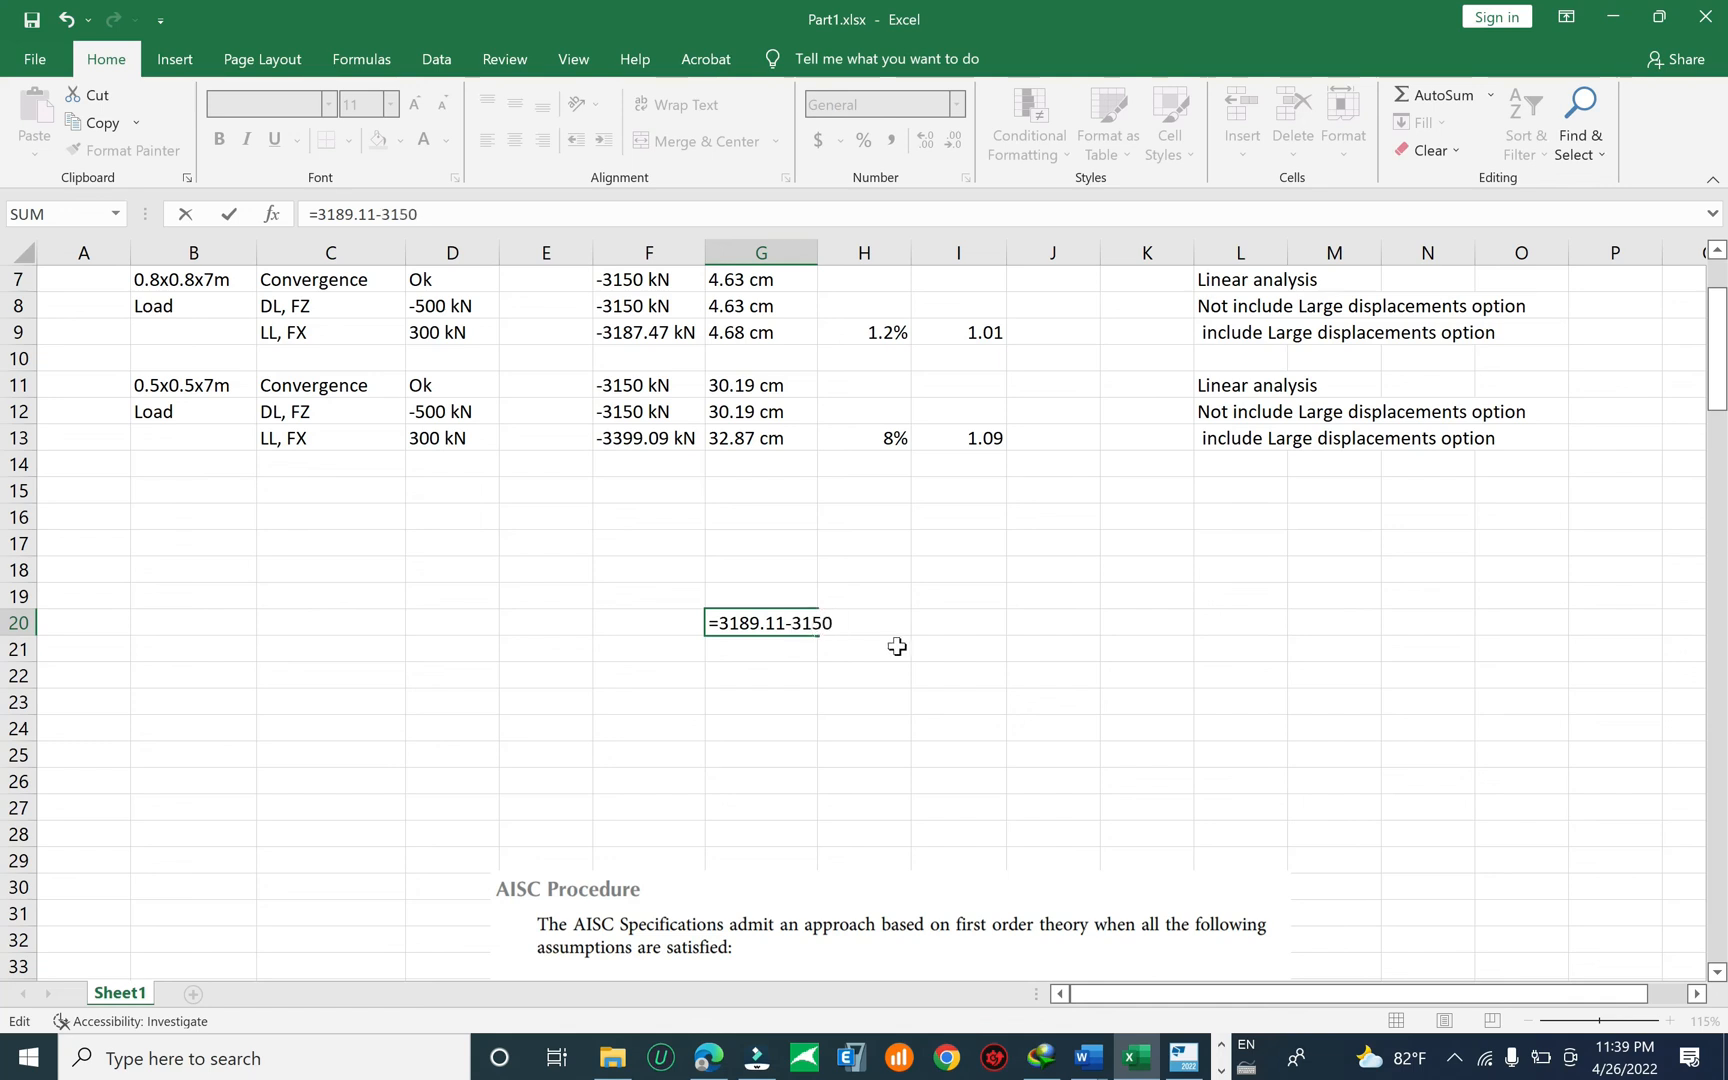
{"action": "left_click", "coordinate": [716, 1068]}
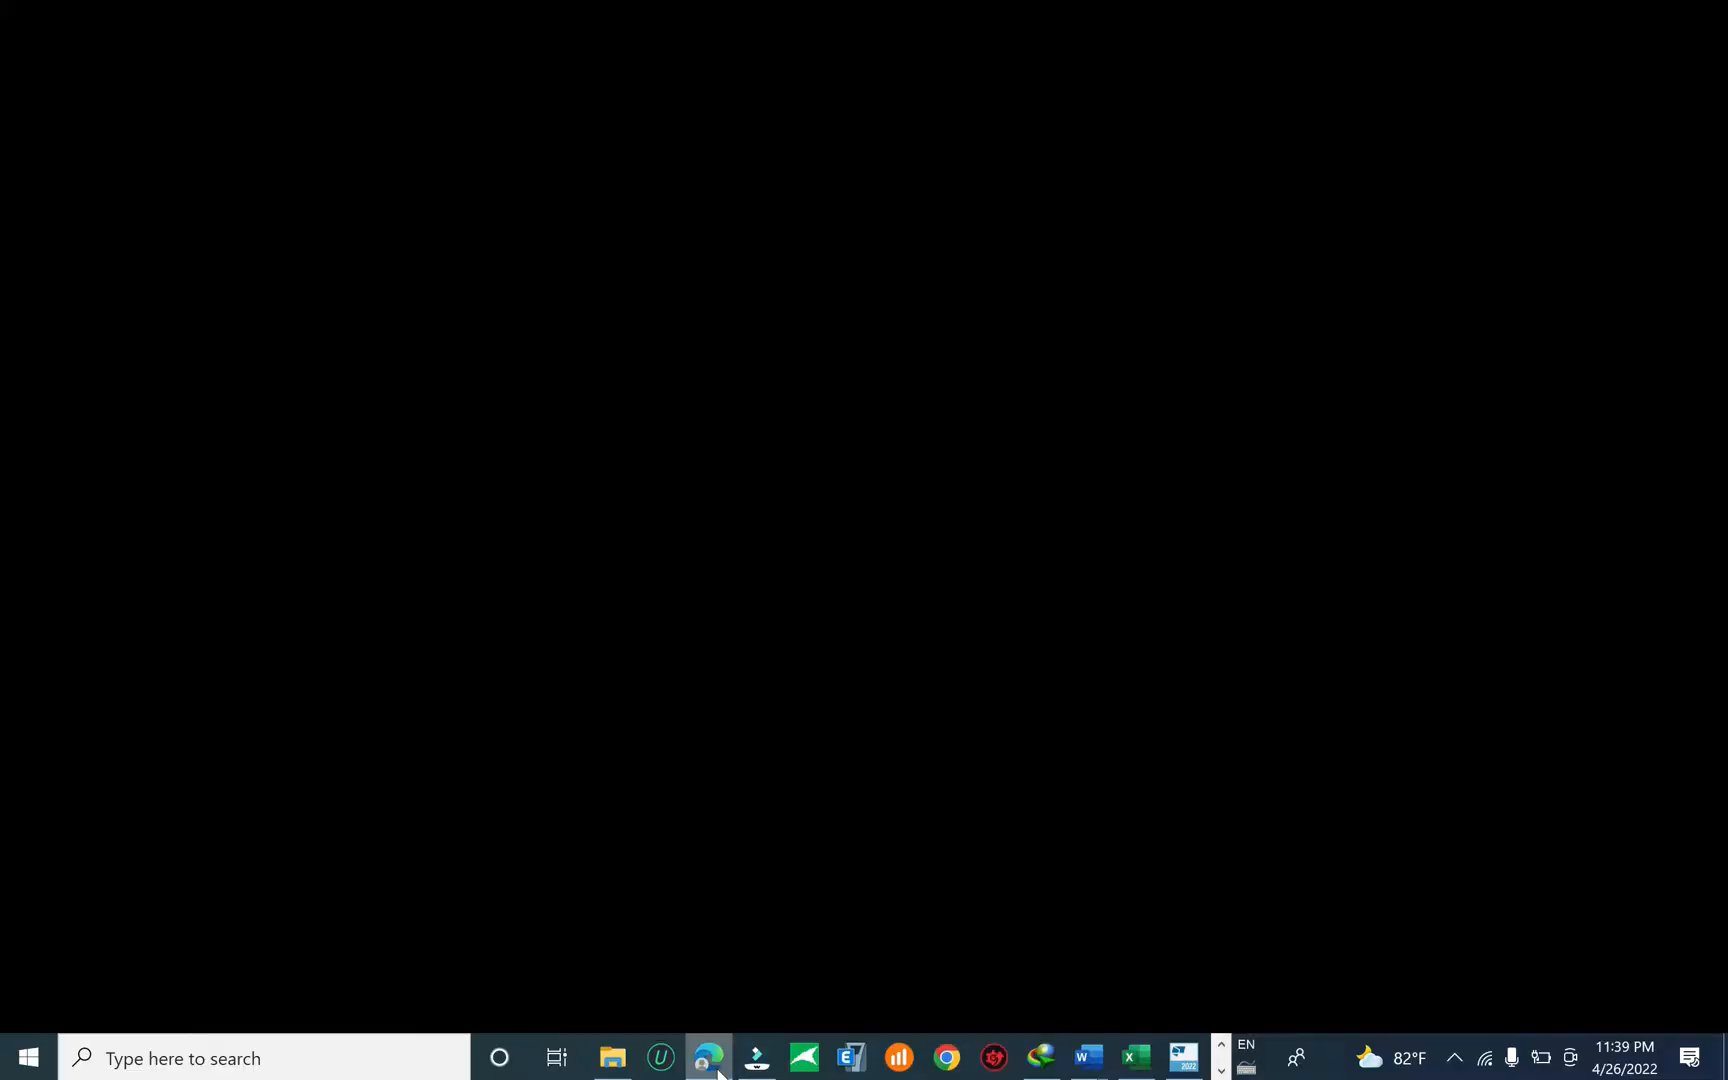
{"action": "left_click", "coordinate": [1136, 1060]}
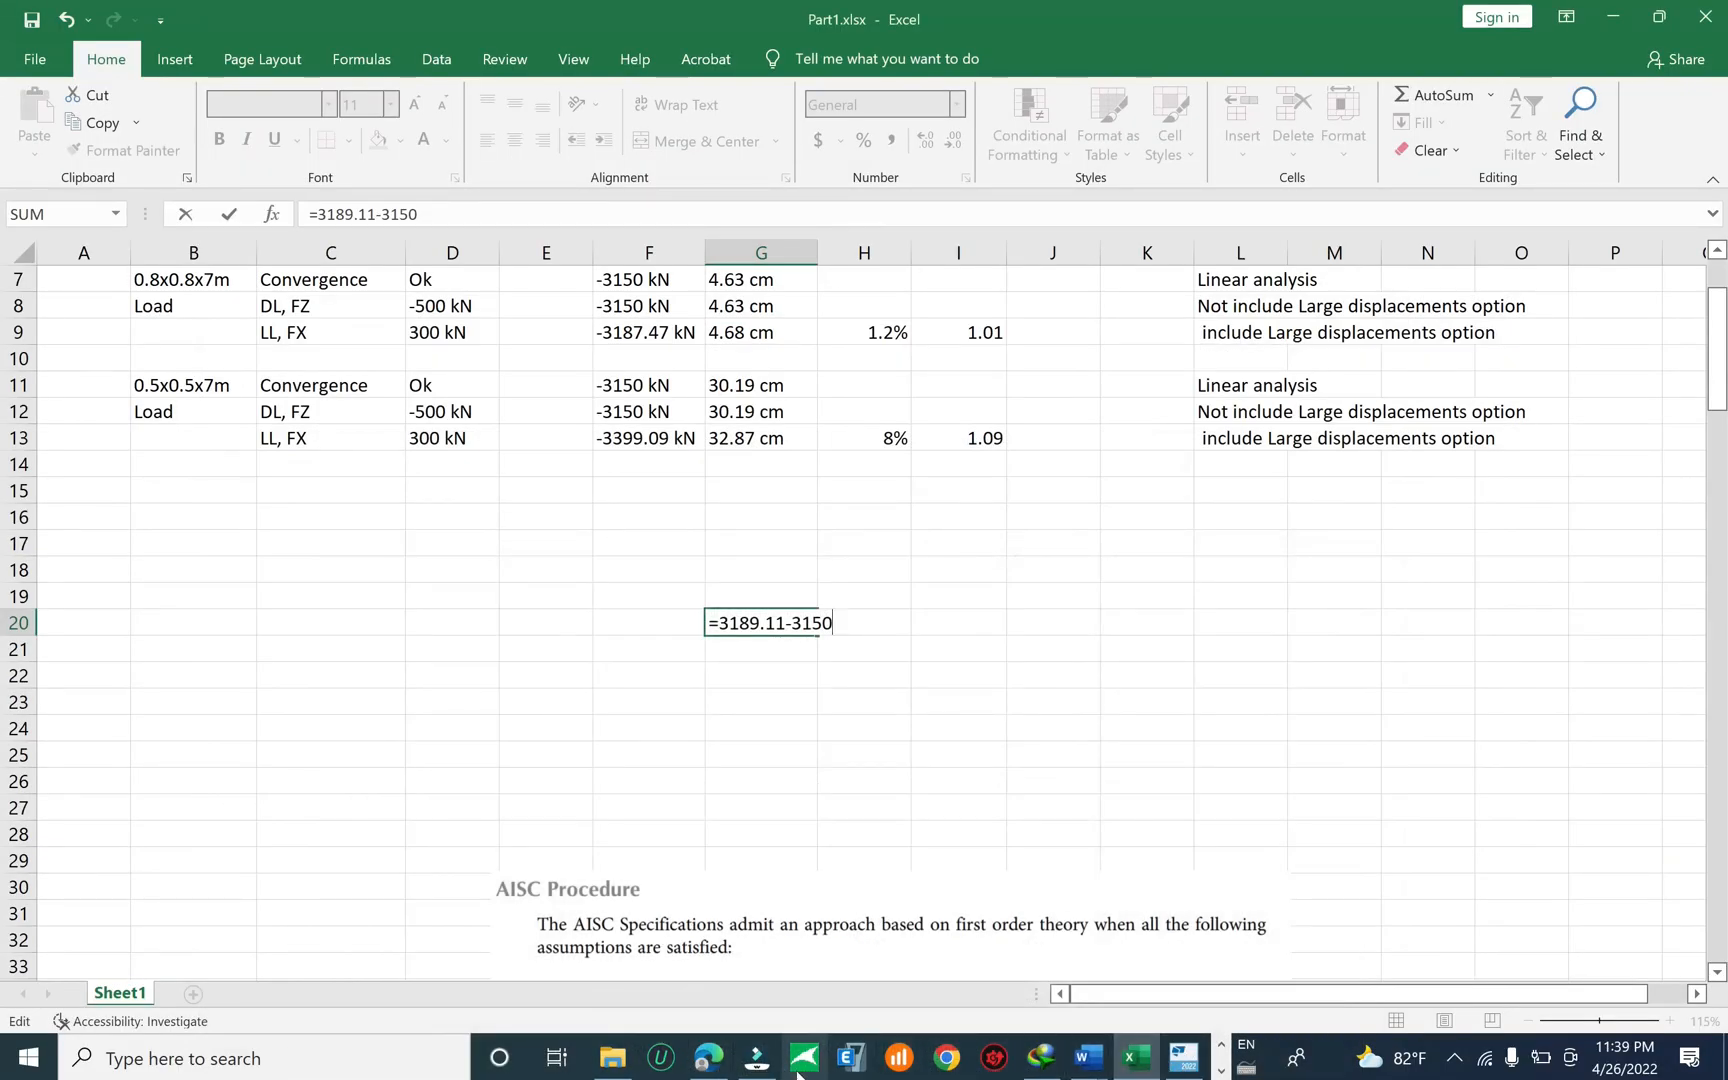
{"action": "left_click", "coordinate": [1221, 1070]}
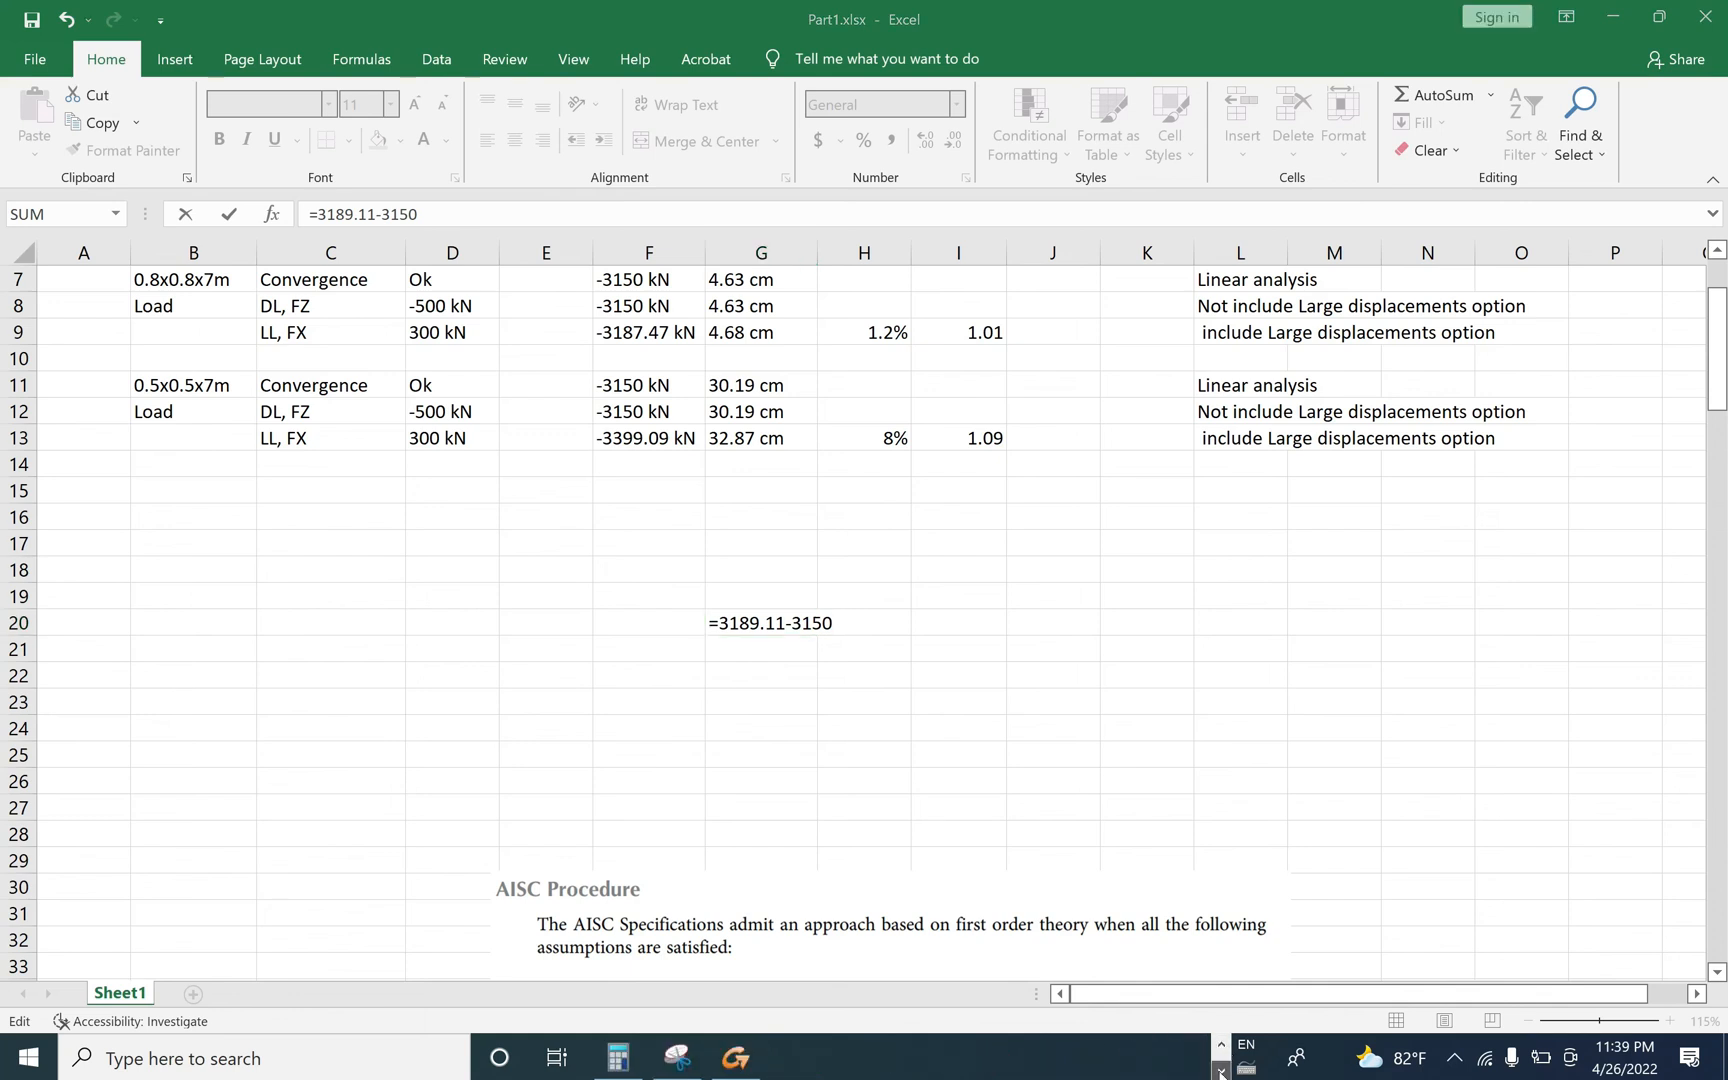
{"action": "left_click", "coordinate": [736, 1058]}
{"action": "key", "text": "alt+Tab"}
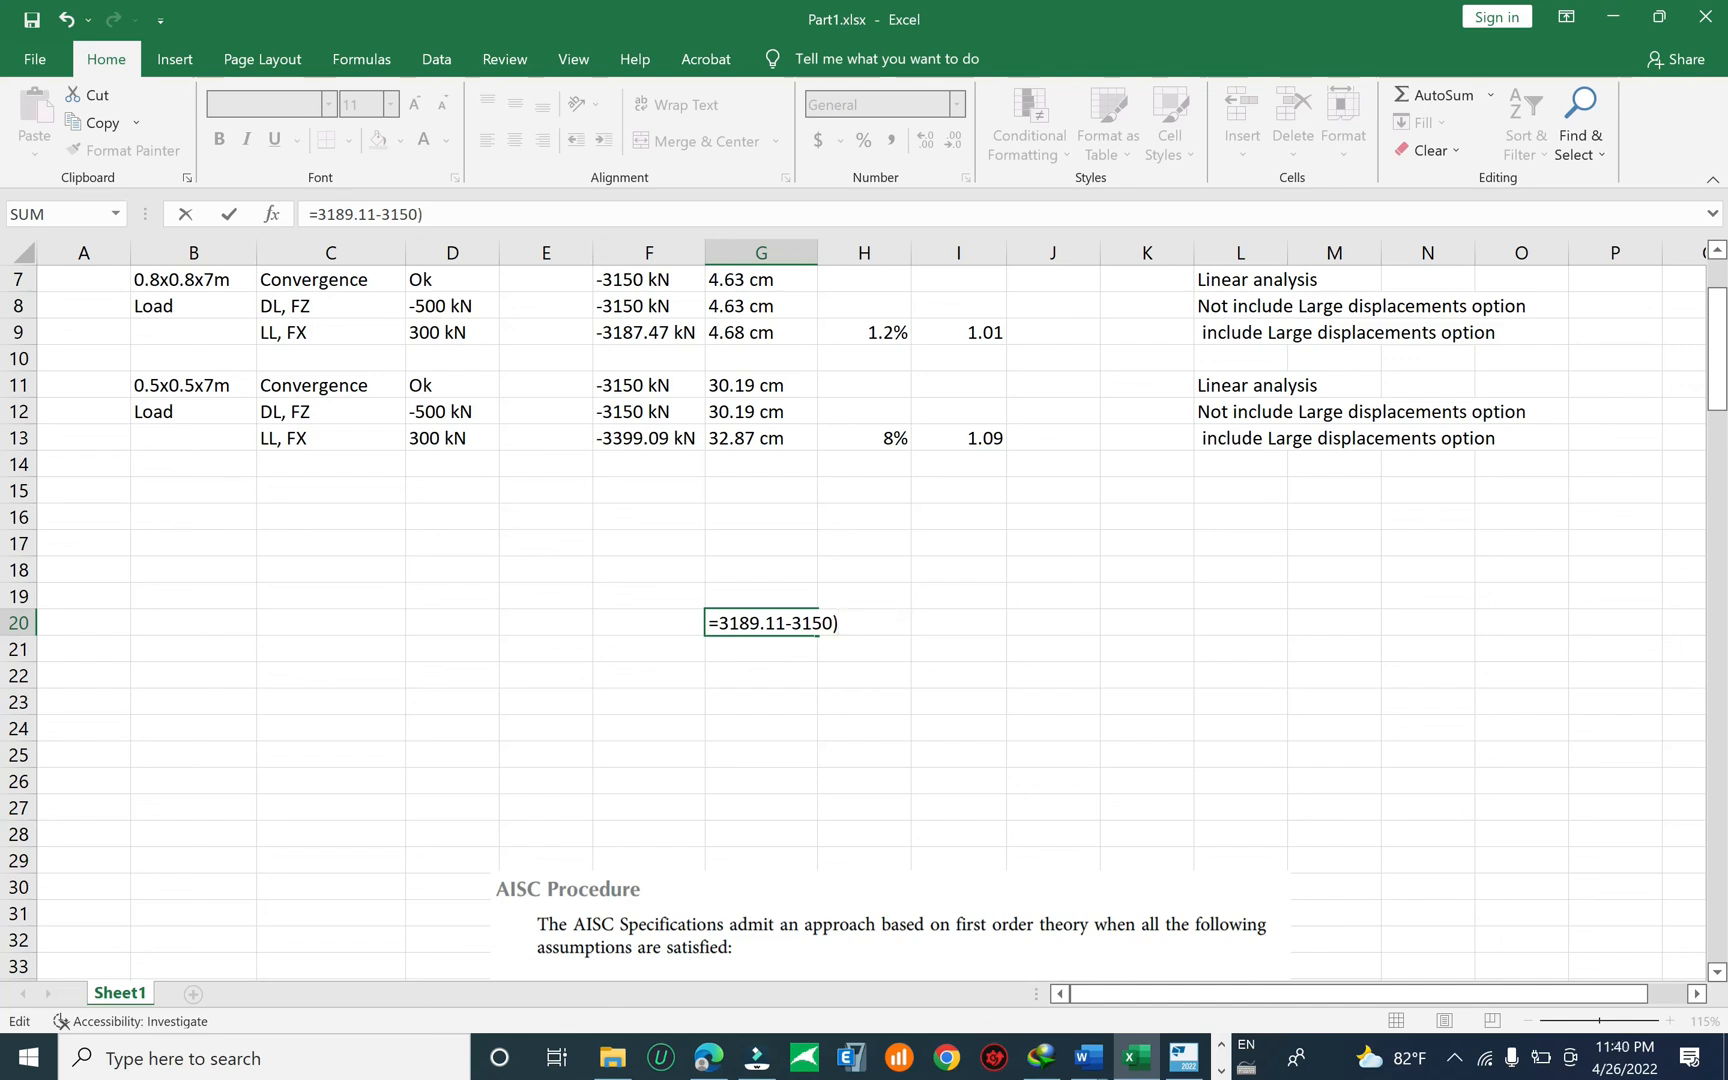
{"action": "type", "text": "("}
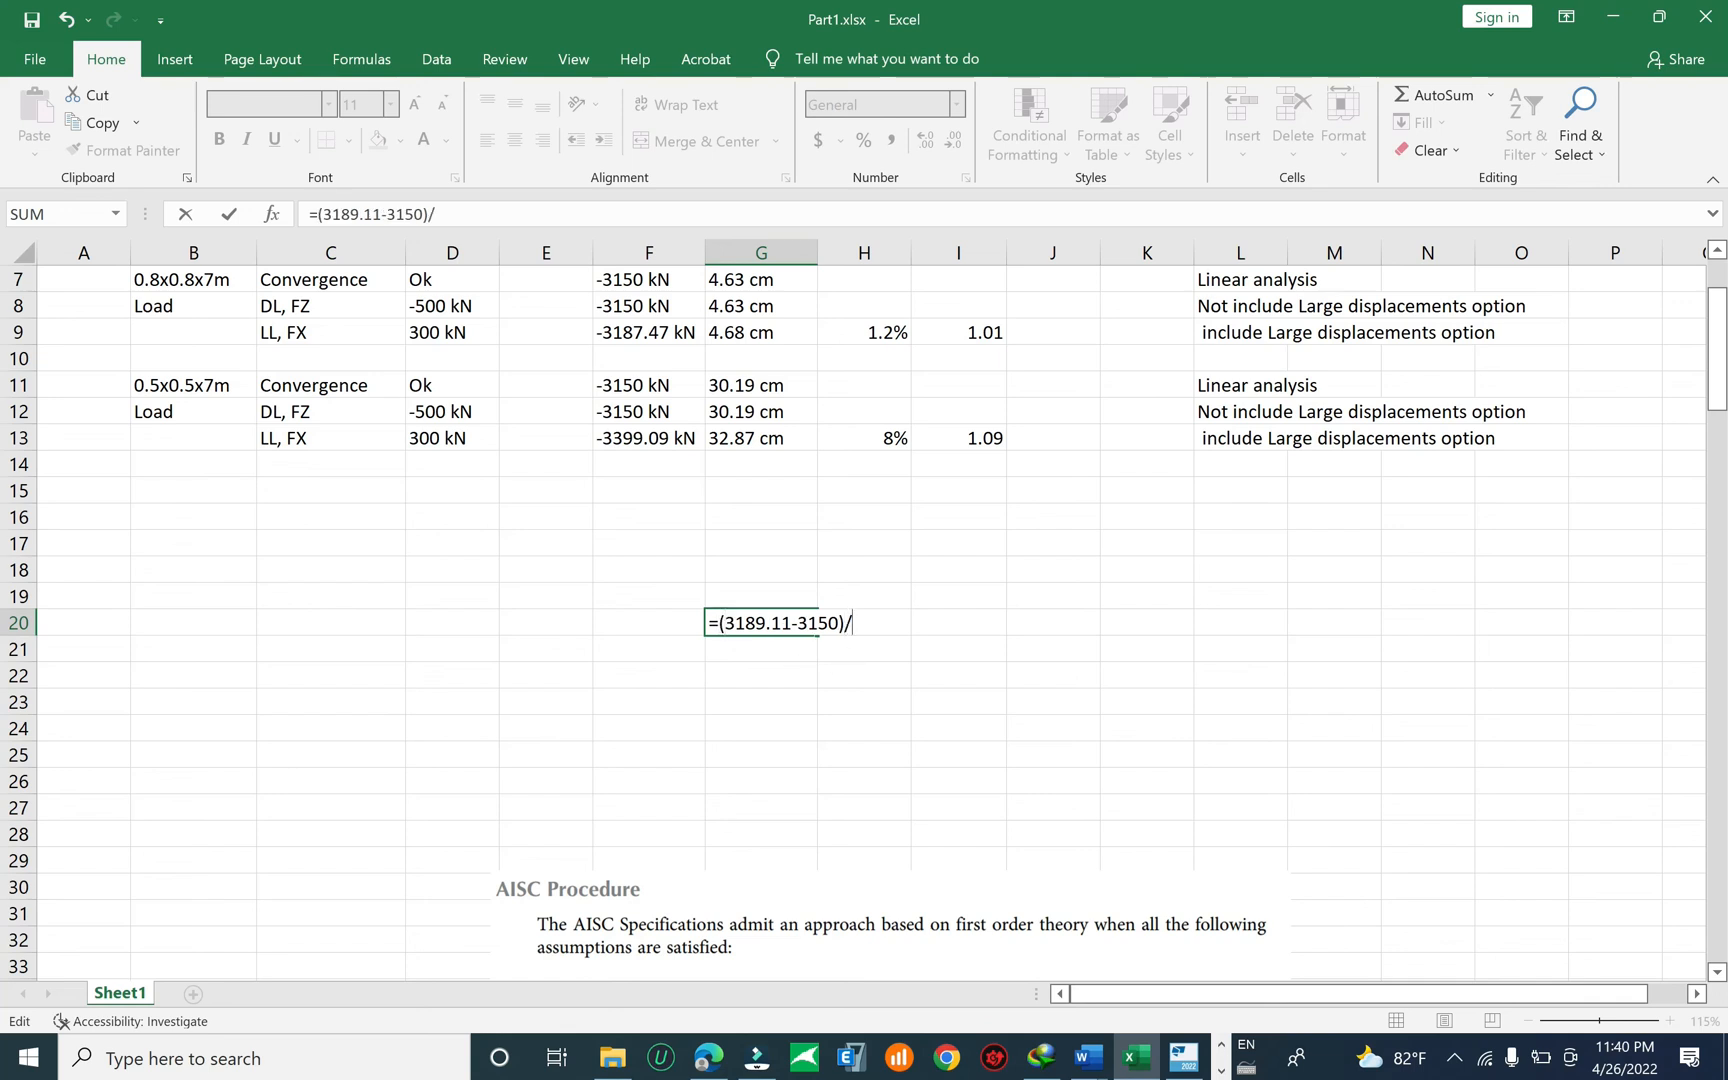
{"action": "type", "text": "3150"}
{"action": "key", "text": "Return"}
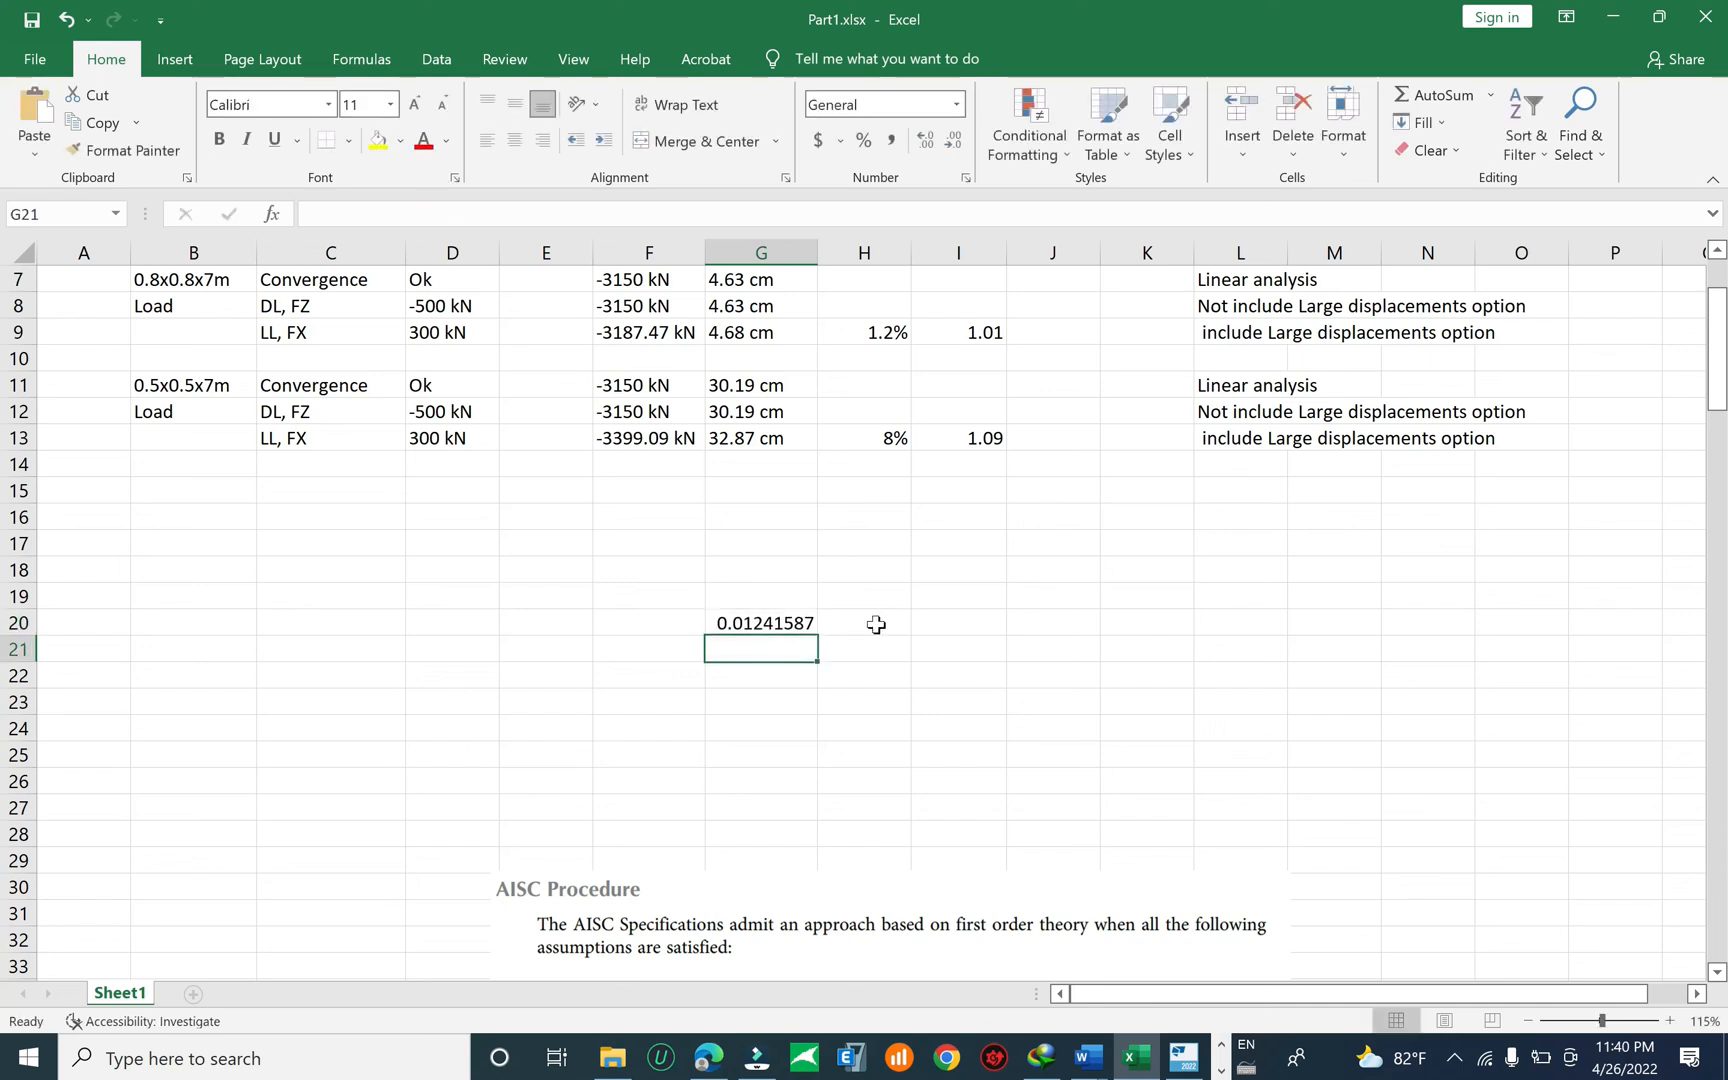
Format the moment-difference result in G20 as a percentage with two decimal places.
{"action": "left_click", "coordinate": [785, 622]}
{"action": "left_click", "coordinate": [863, 140]}
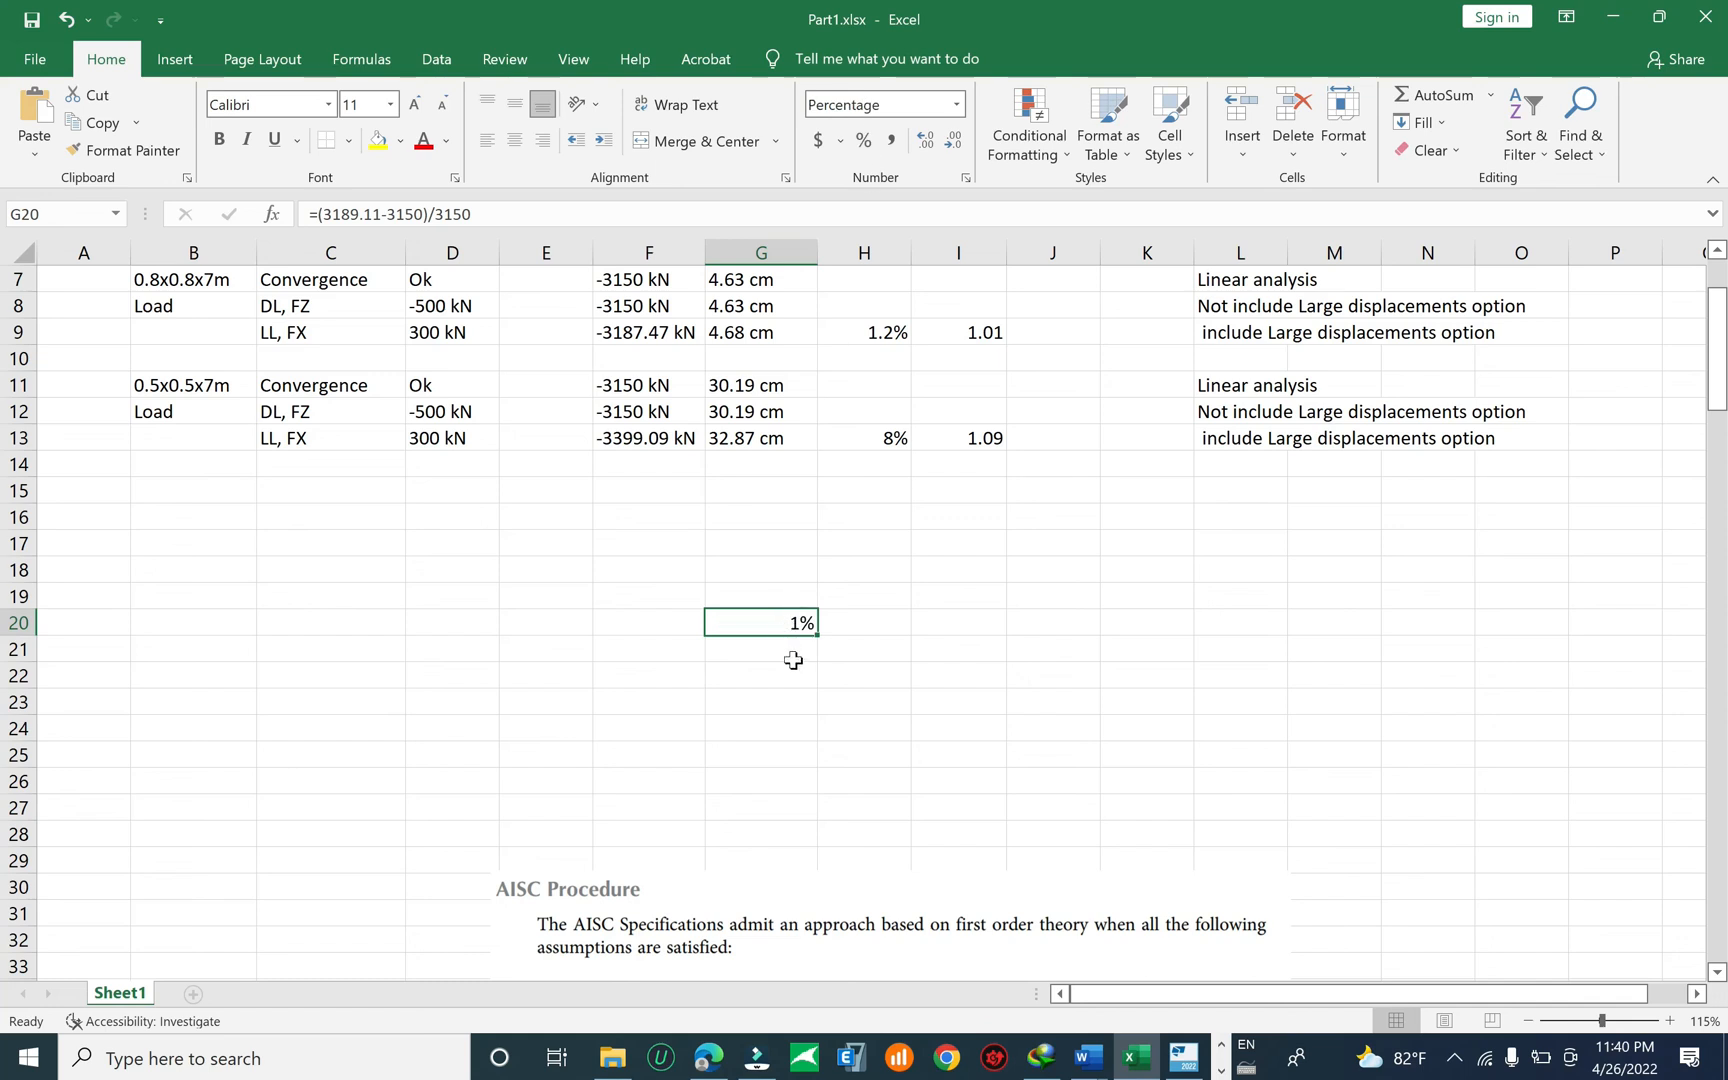
{"action": "left_click", "coordinate": [922, 142]}
{"action": "left_click", "coordinate": [922, 142]}
{"action": "left_click", "coordinate": [851, 658]}
{"action": "left_click", "coordinate": [778, 630]}
Enter the note "Second order moment / first oder moment is only 1.24%" in cell G22.
{"action": "left_click", "coordinate": [782, 678]}
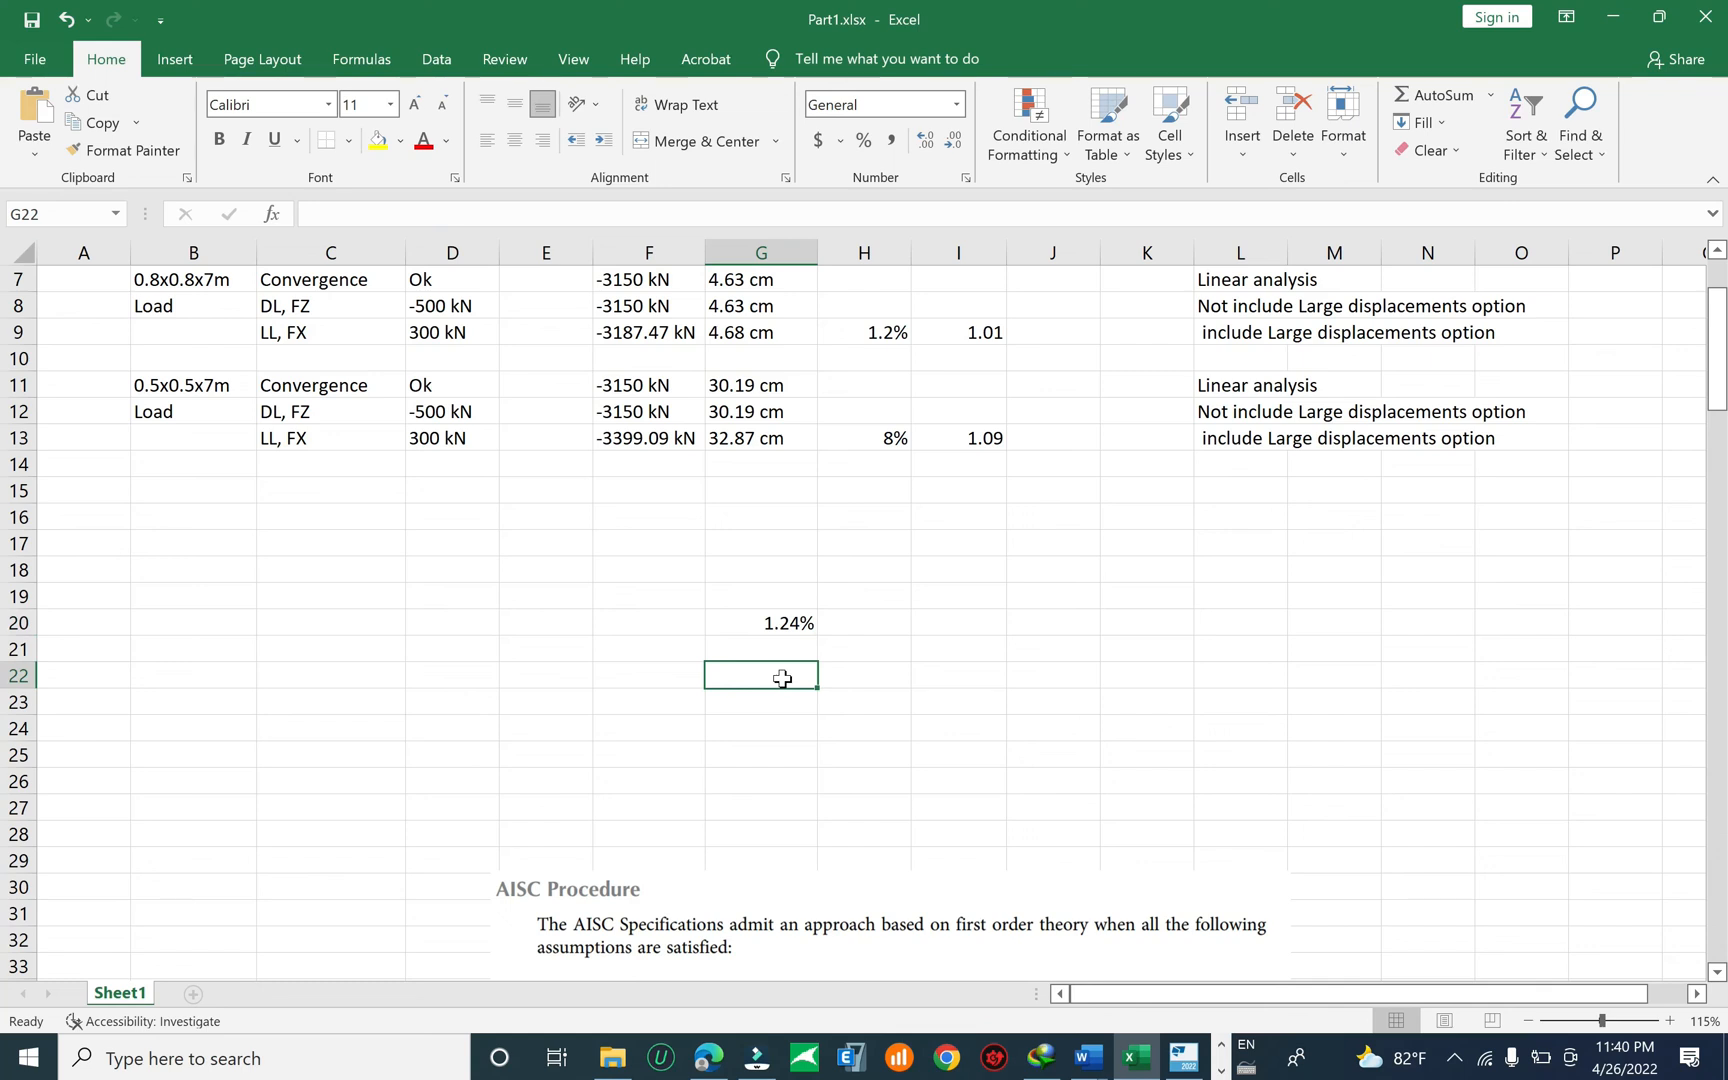
{"action": "type", "text": "S"}
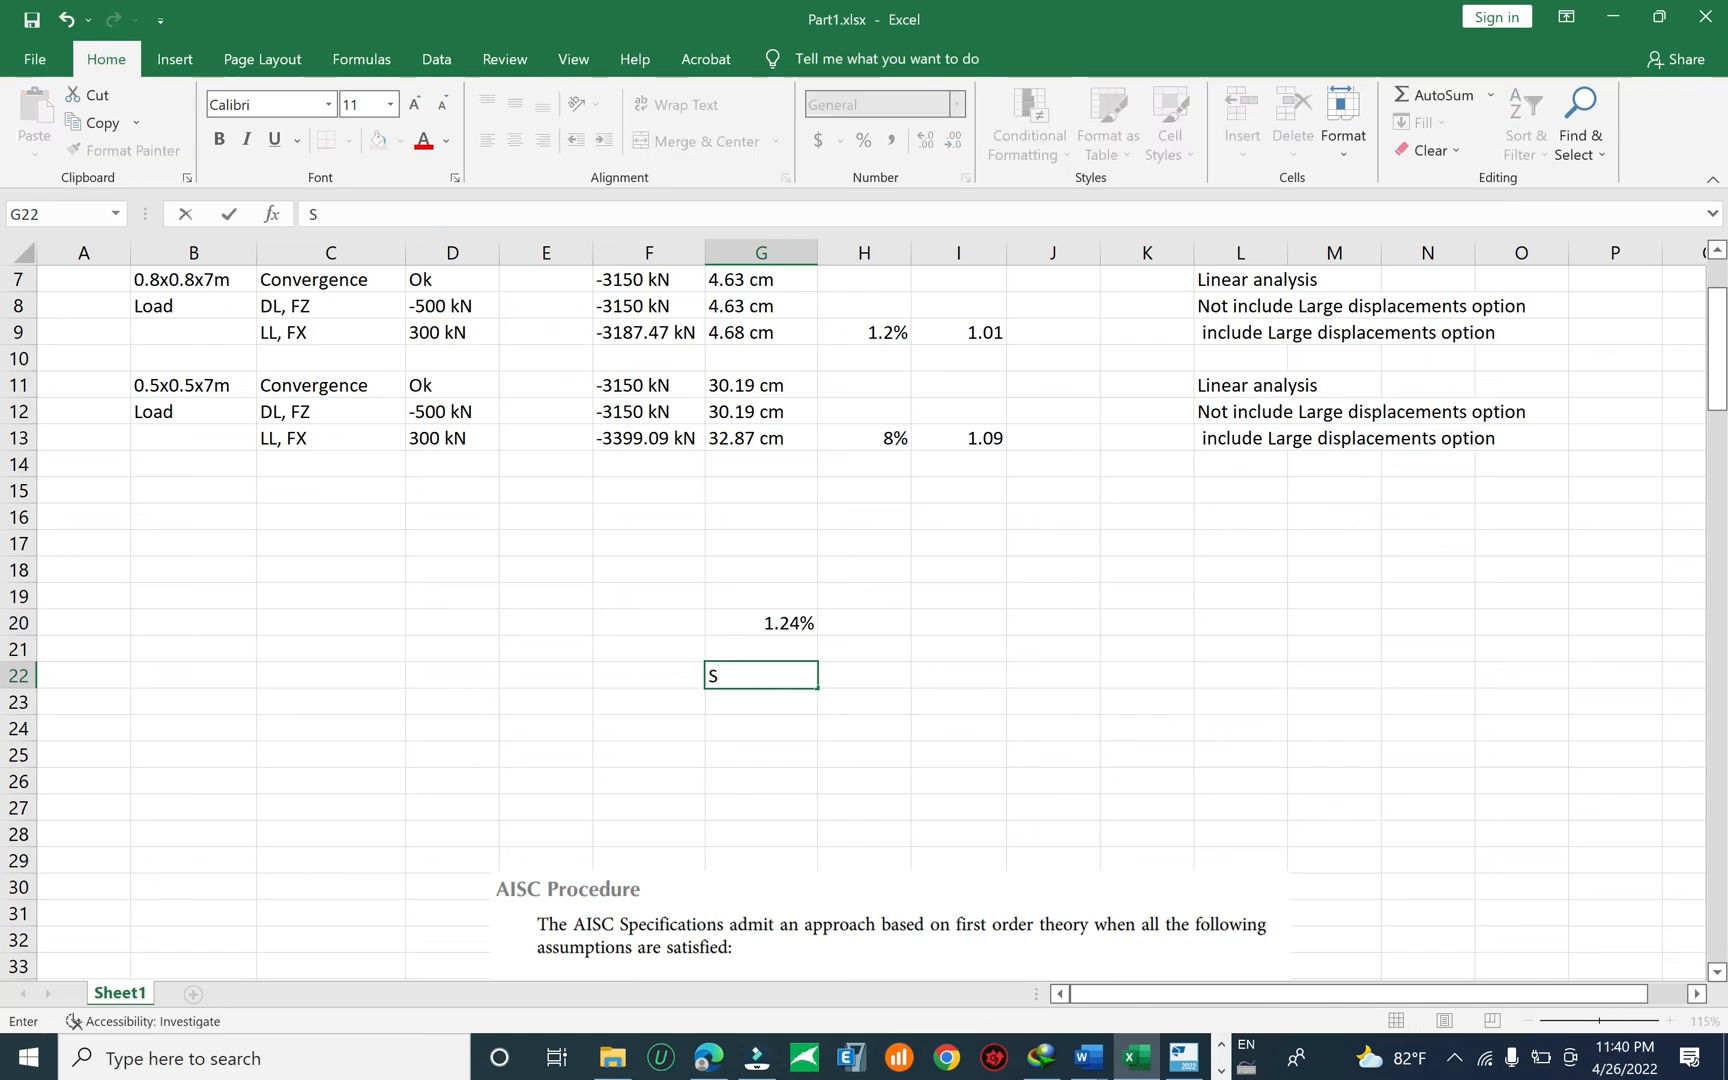
{"action": "type", "text": "Se"}
{"action": "type", "text": "coun"}
{"action": "type", "text": "nd "}
{"action": "type", "text": "order mom"}
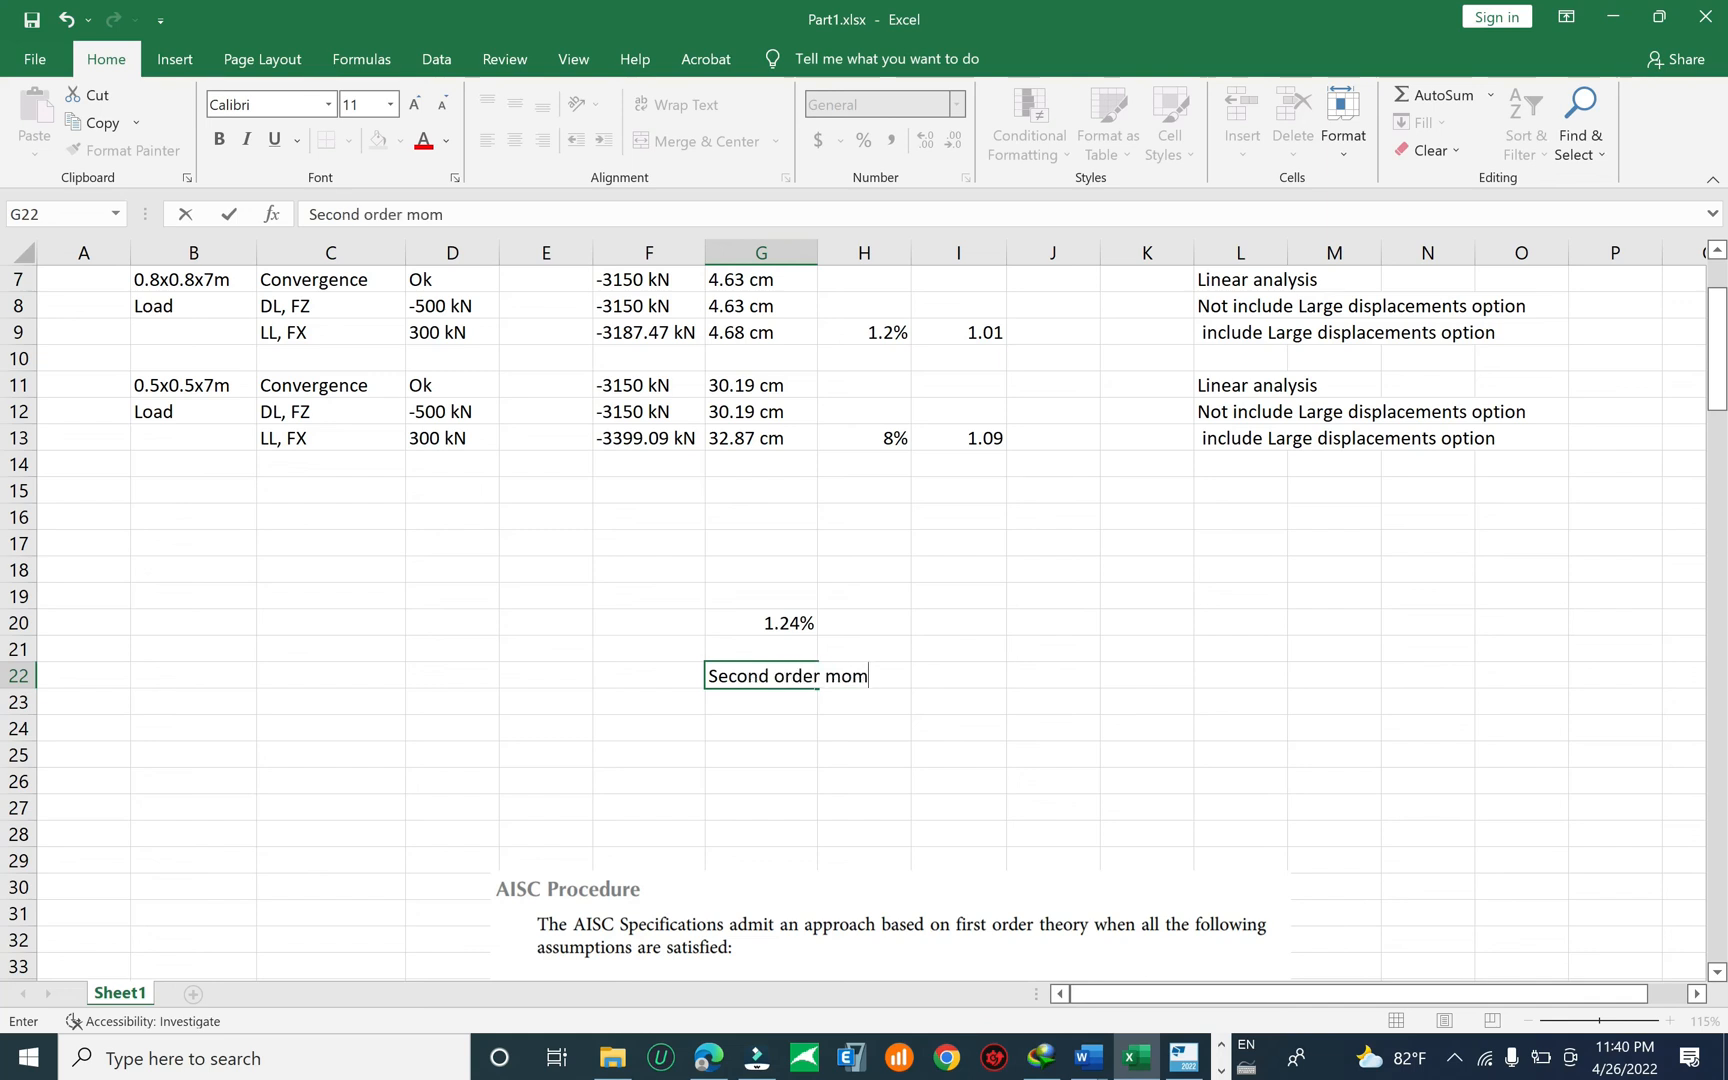
{"action": "type", "text": "ent / first oder moment"}
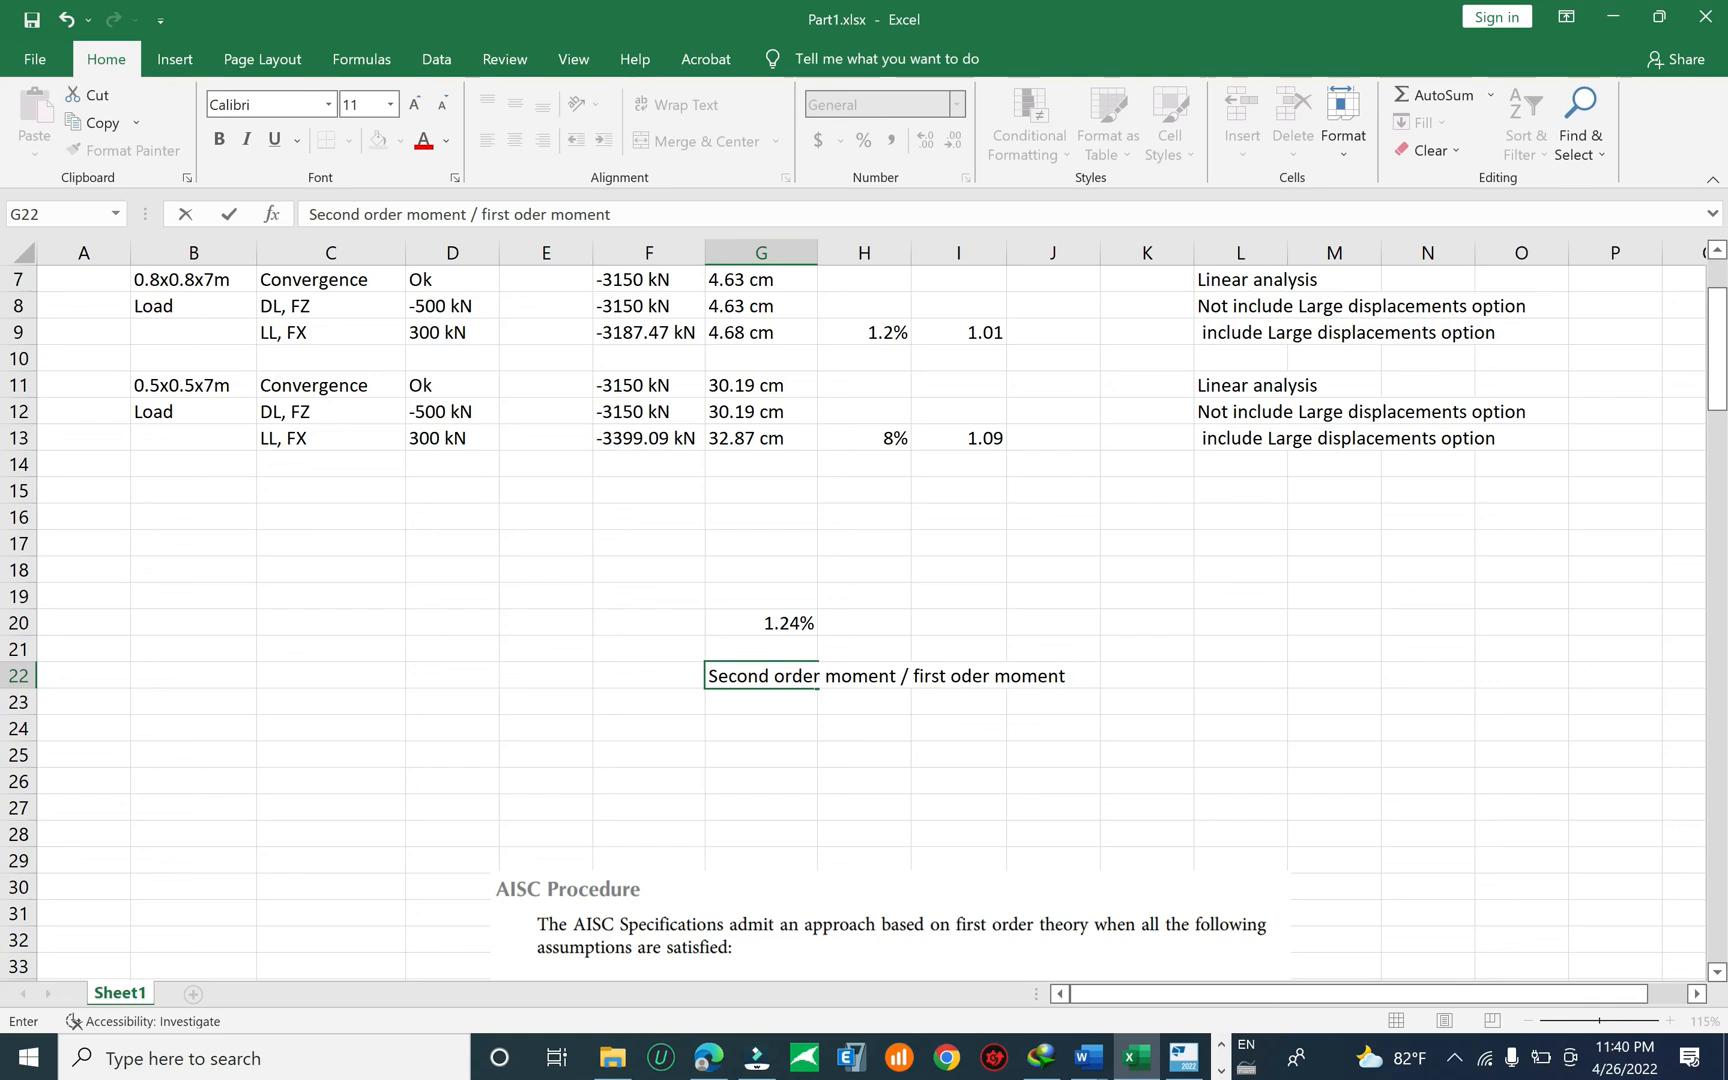
{"action": "type", "text": "nly 1.24%"}
{"action": "key", "text": "Return"}
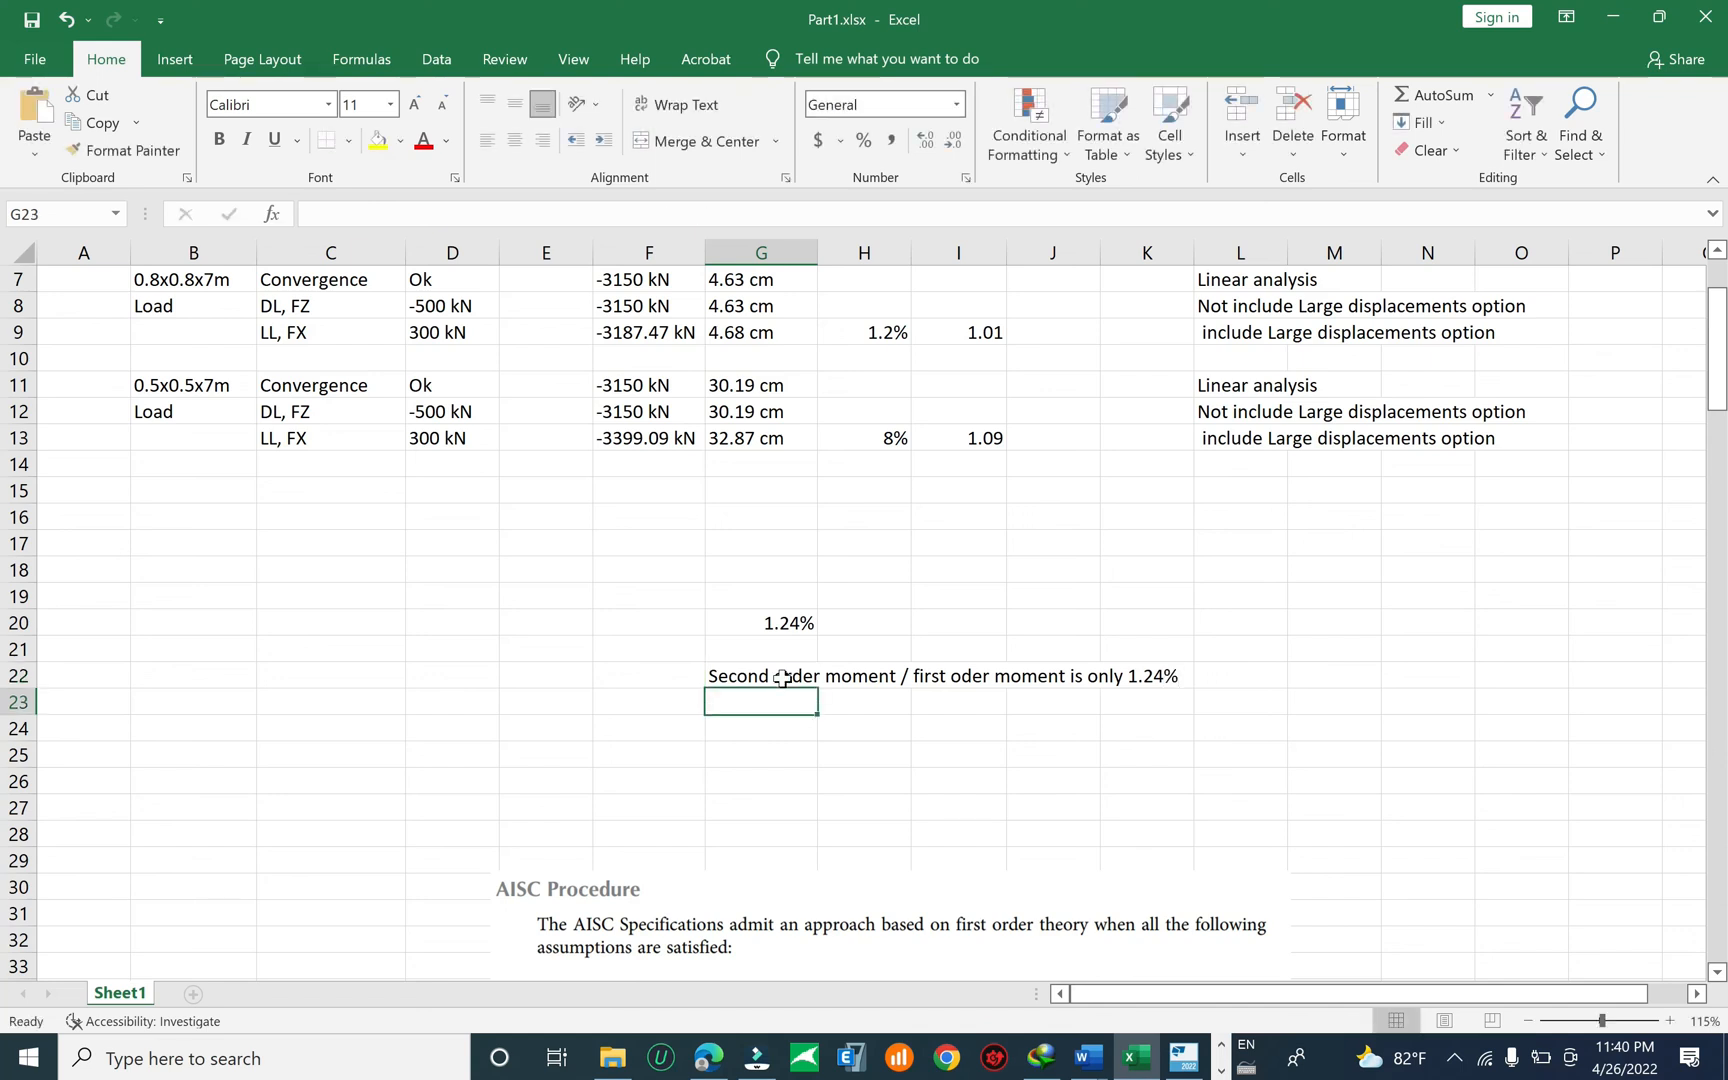
Enter "For eu" in G23 and highlight the "Second order moment / first oder moment" wording in the G22 note.
{"action": "type", "text": "For"}
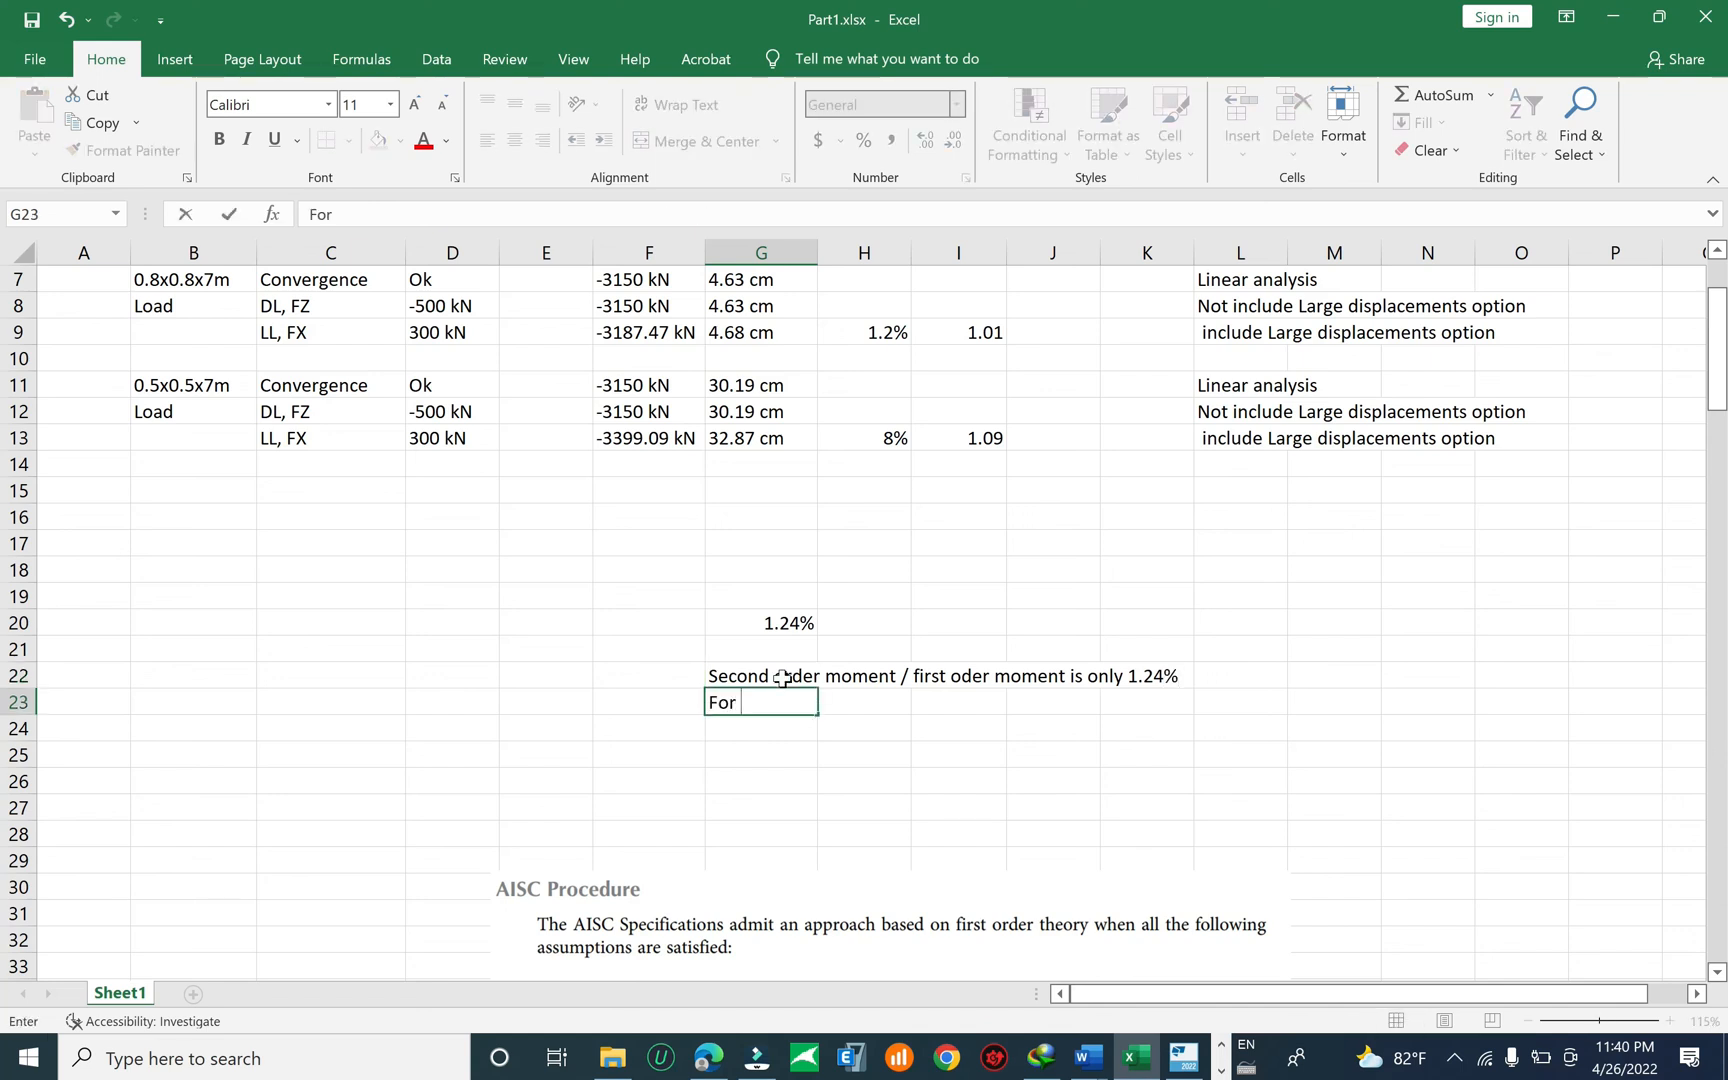
{"action": "type", "text": " eu"}
{"action": "double_click", "coordinate": [745, 676]}
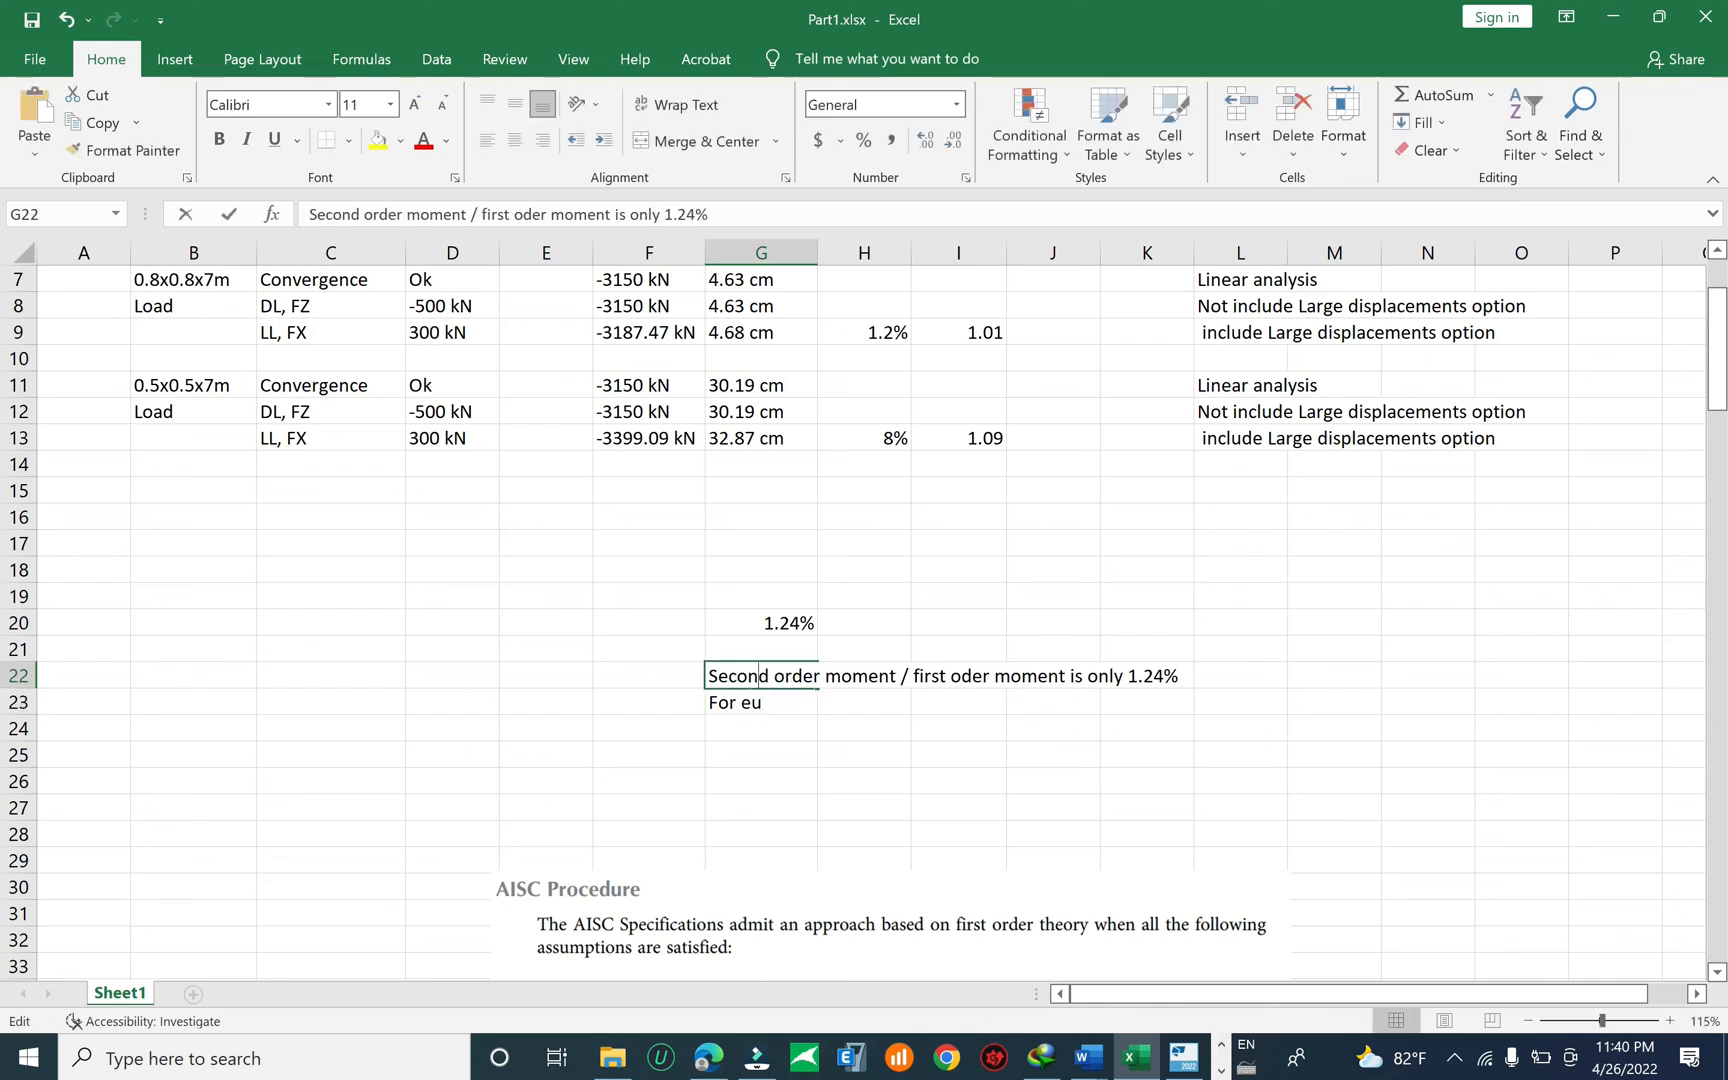
{"action": "left_click_drag", "start_coordinate": [727, 676], "coordinate": [1075, 676]}
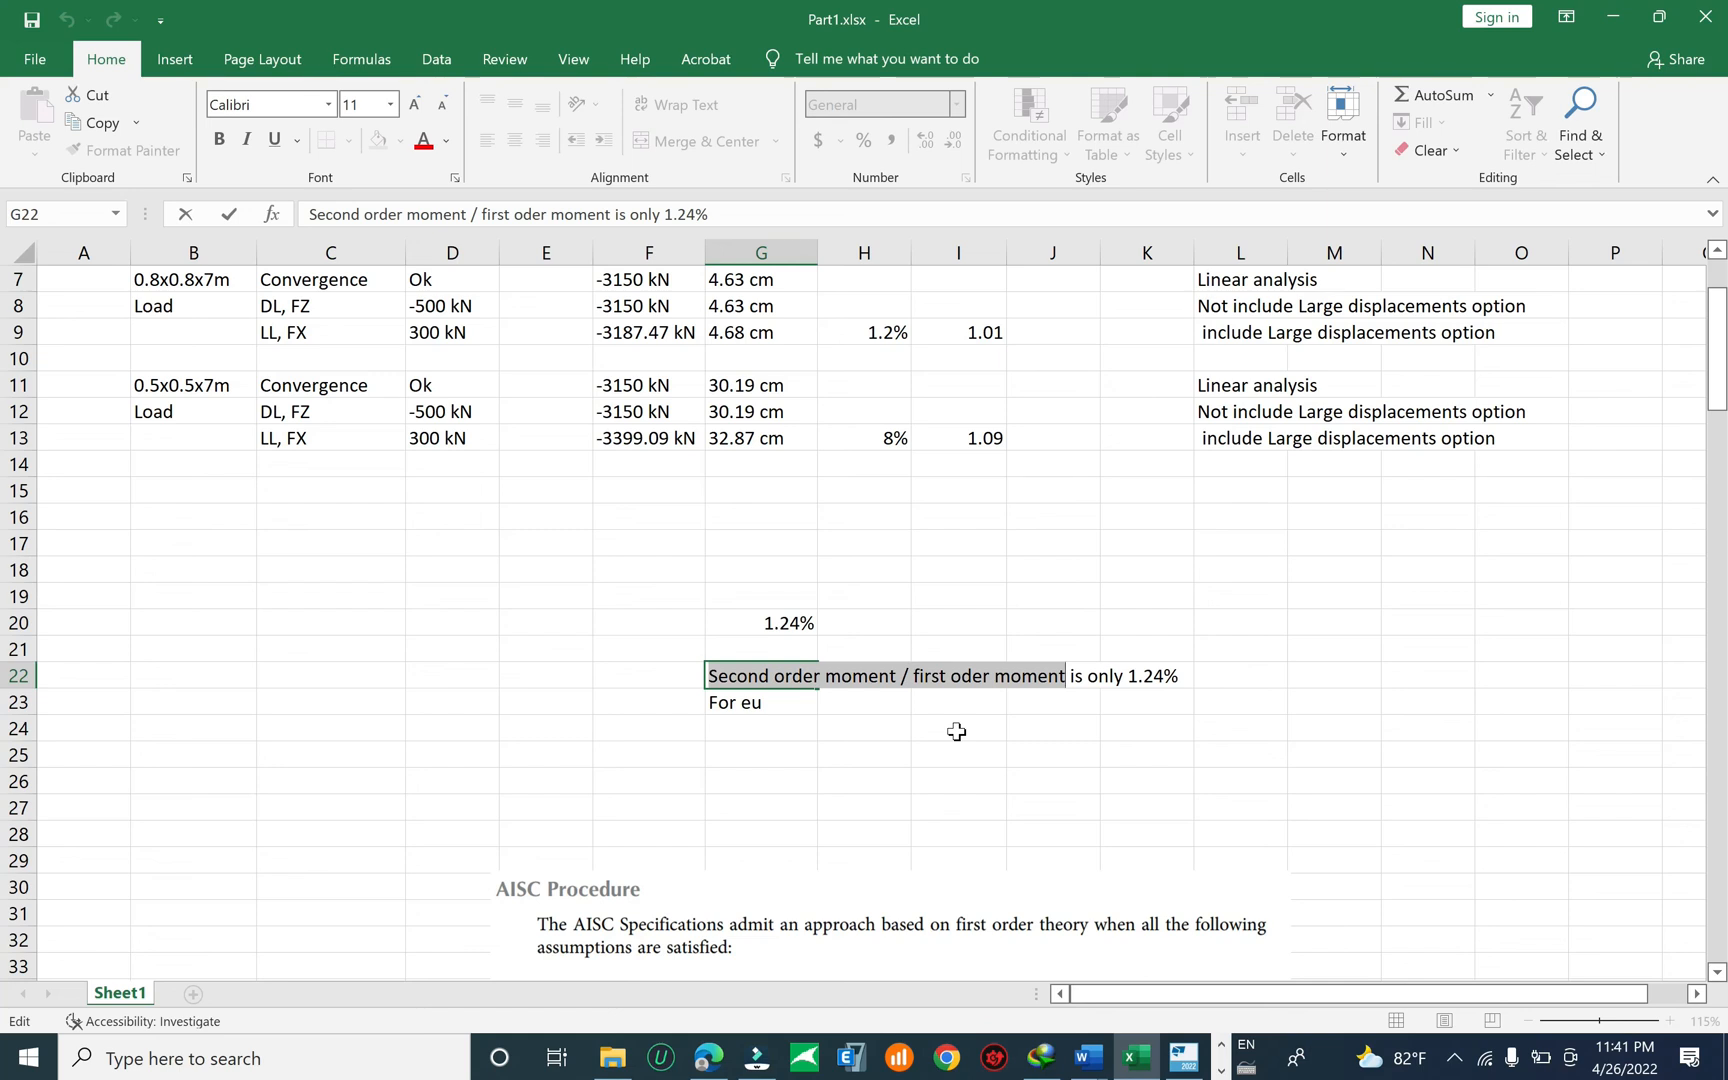
{"action": "left_click", "coordinate": [824, 696]}
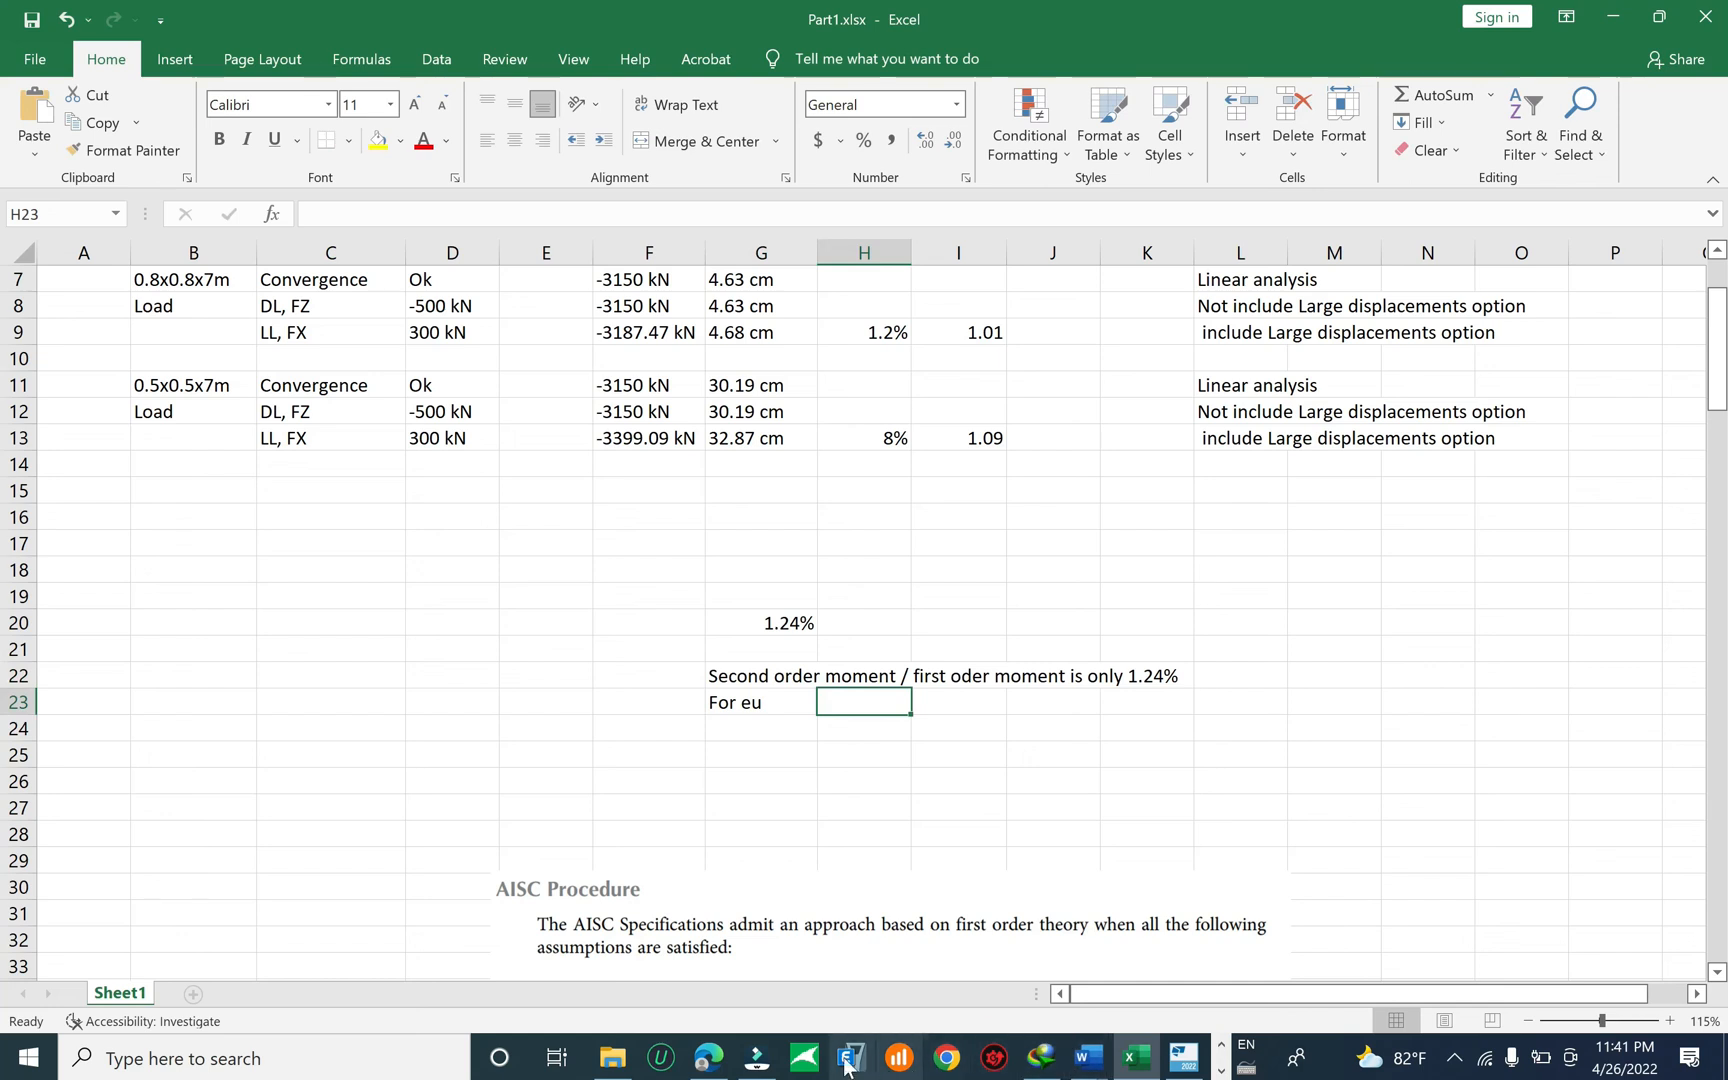
Write "Alpha critcal greater thank >10 so no need to check" in cell G24, consulting the AISC Procedure excerpt below.
{"action": "left_click", "coordinate": [772, 735]}
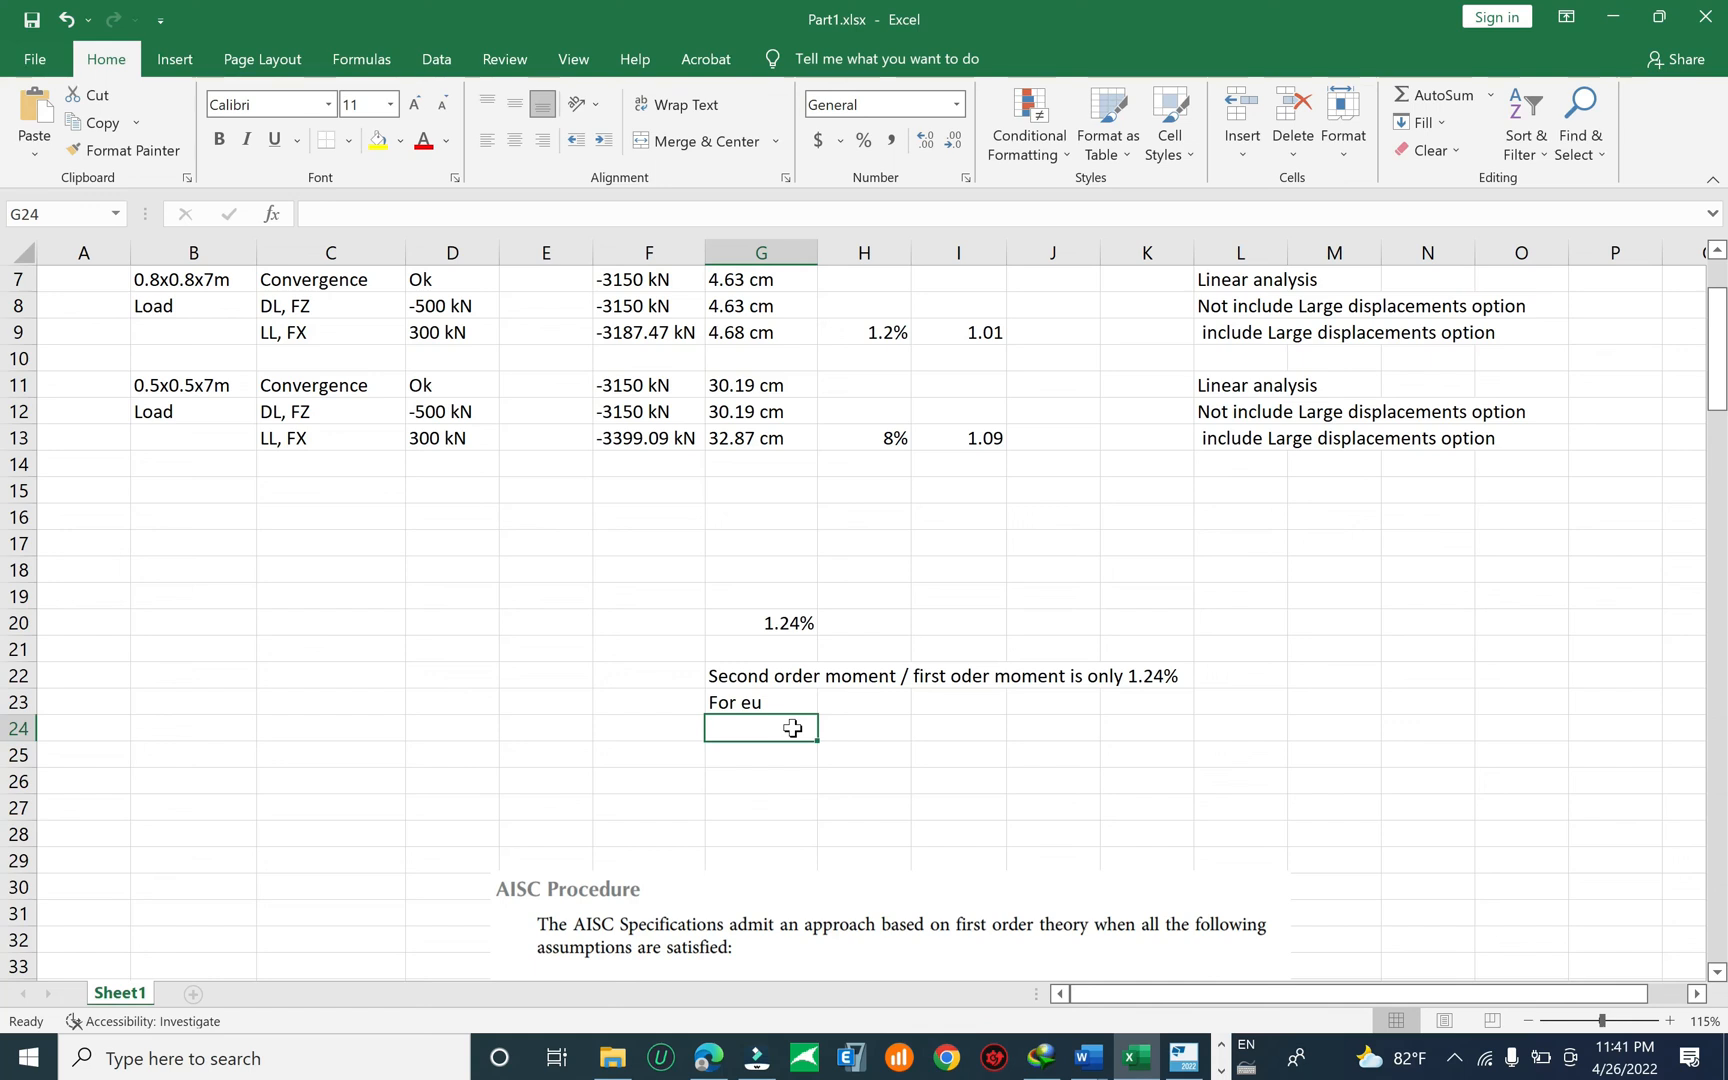
{"action": "type", "text": "Alpha critcal"}
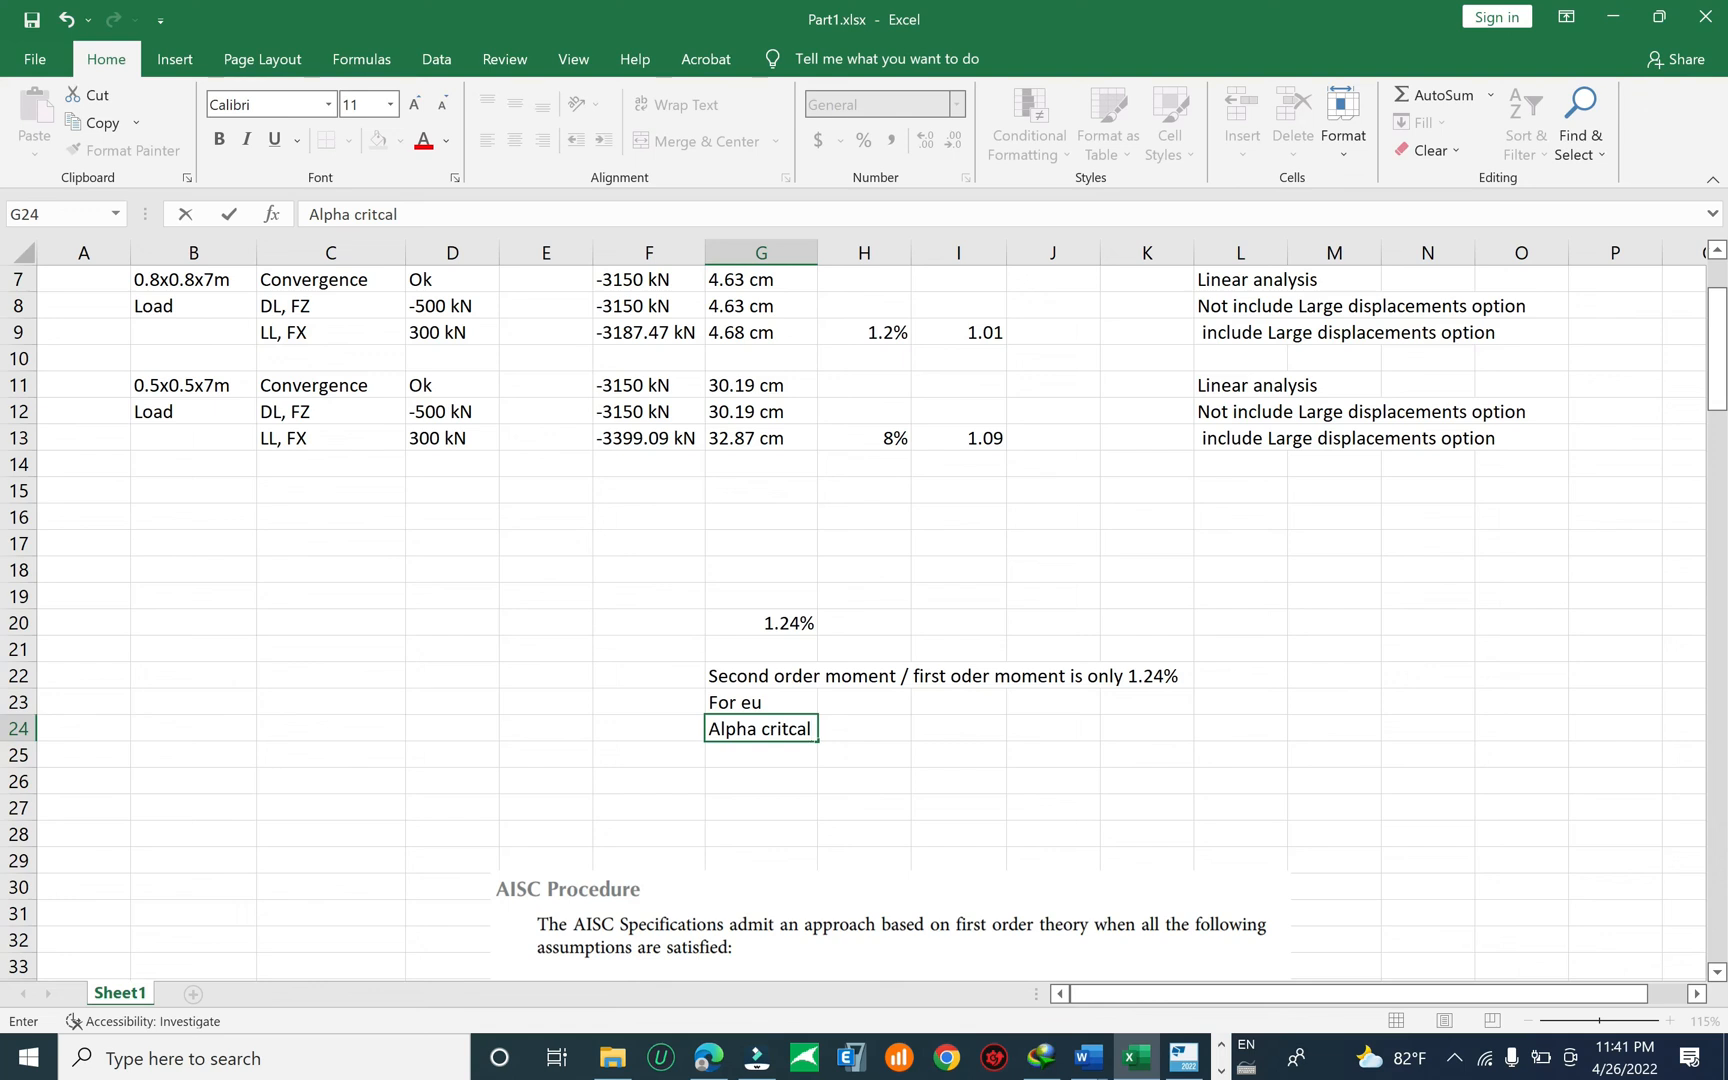
{"action": "scroll", "coordinate": [864, 660], "scroll_direction": "up", "scroll_amount": 2}
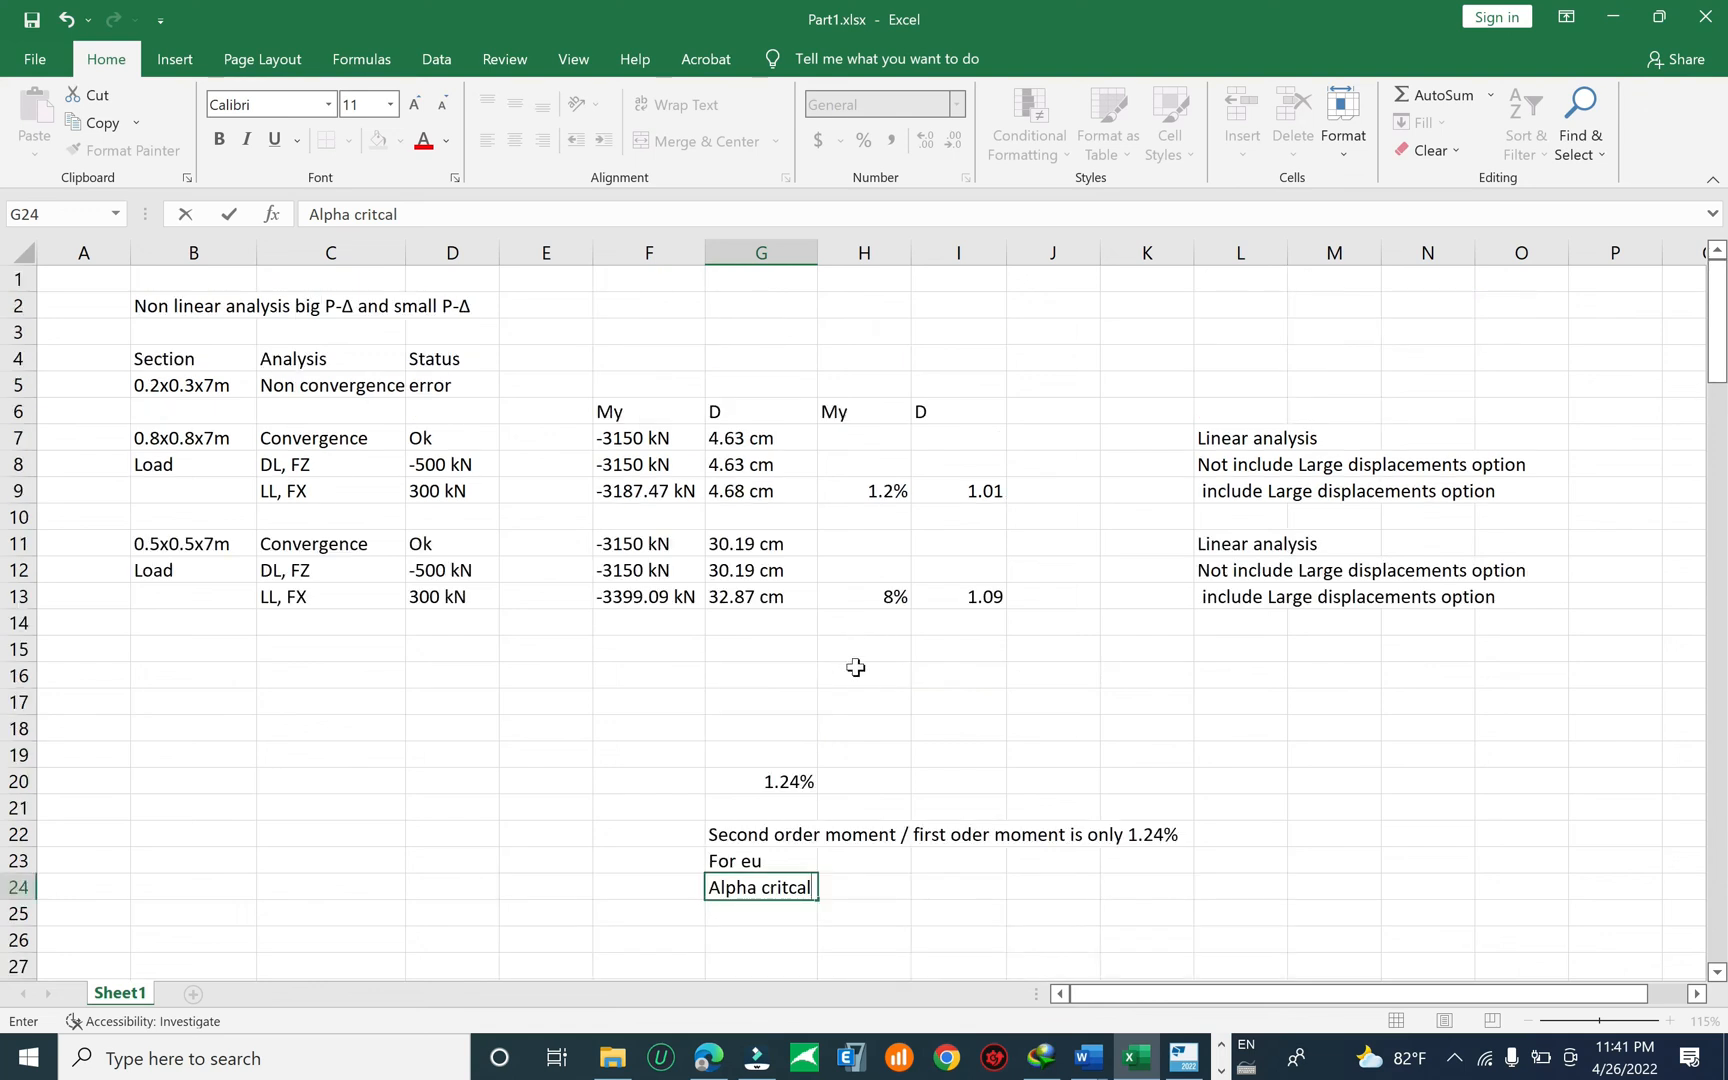
{"action": "scroll", "coordinate": [662, 600], "scroll_direction": "down", "scroll_amount": 11}
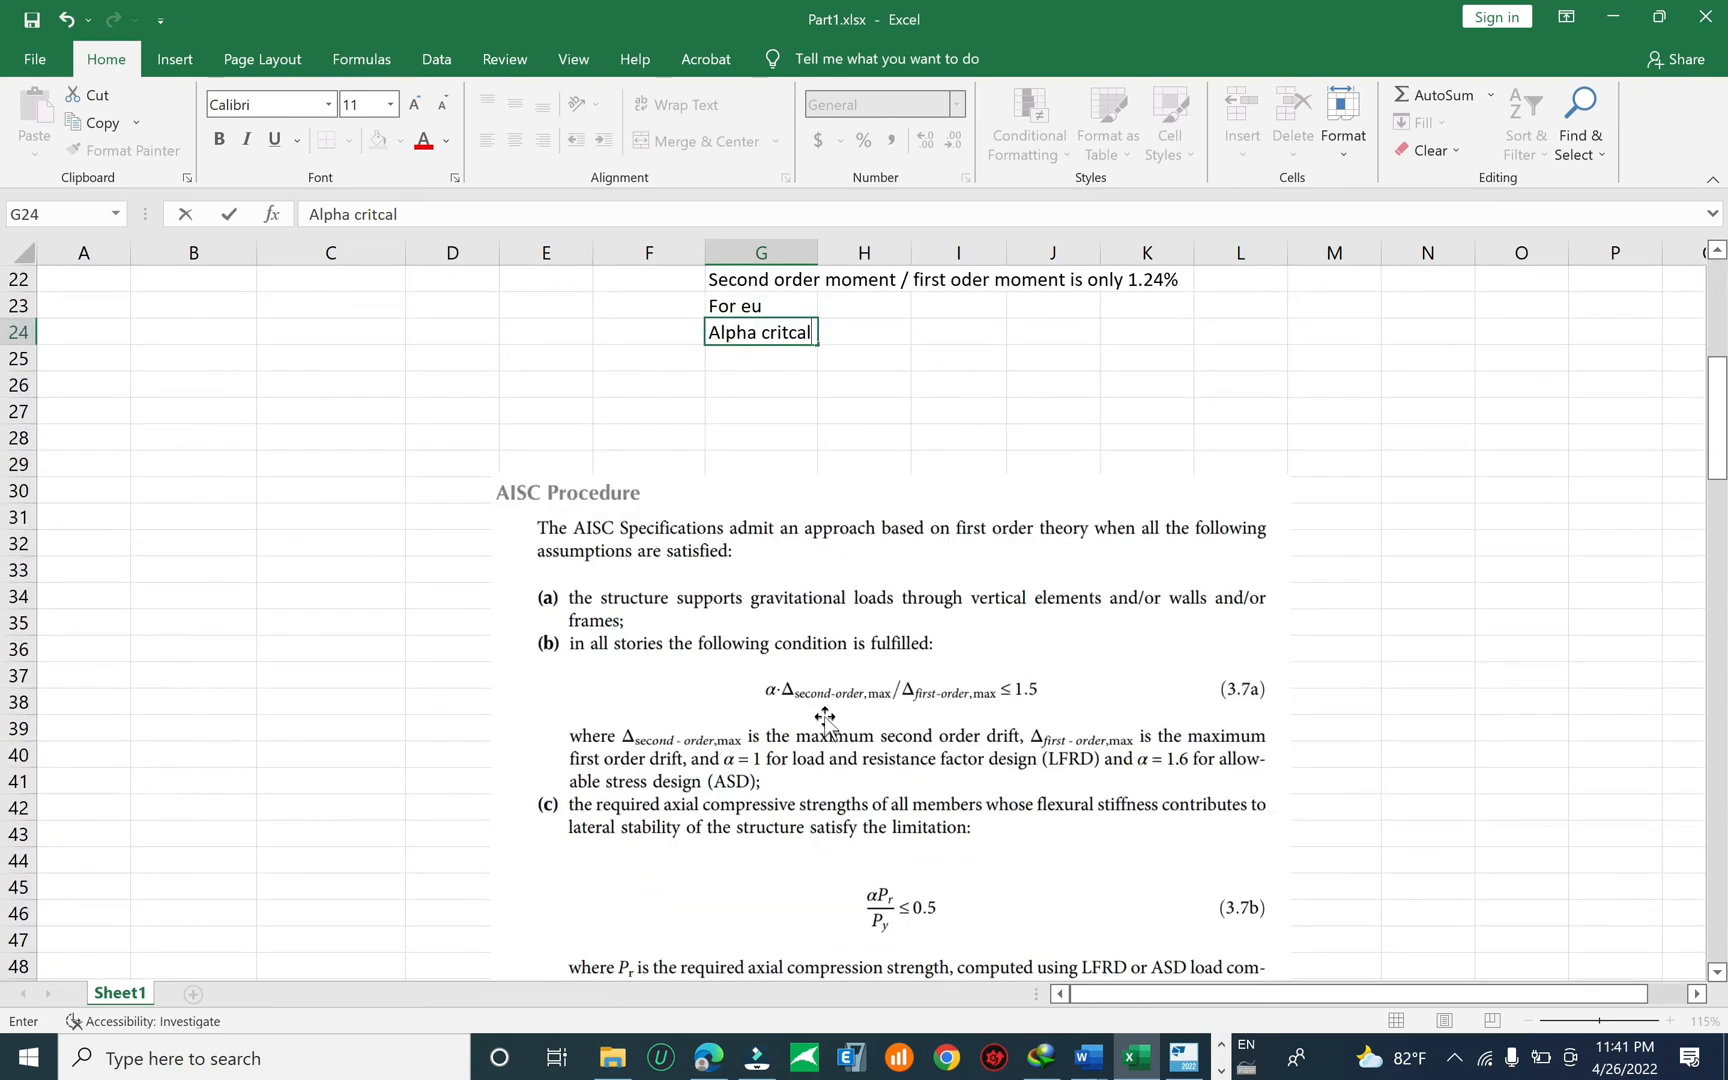
{"action": "scroll", "coordinate": [830, 690], "scroll_direction": "up", "scroll_amount": 10}
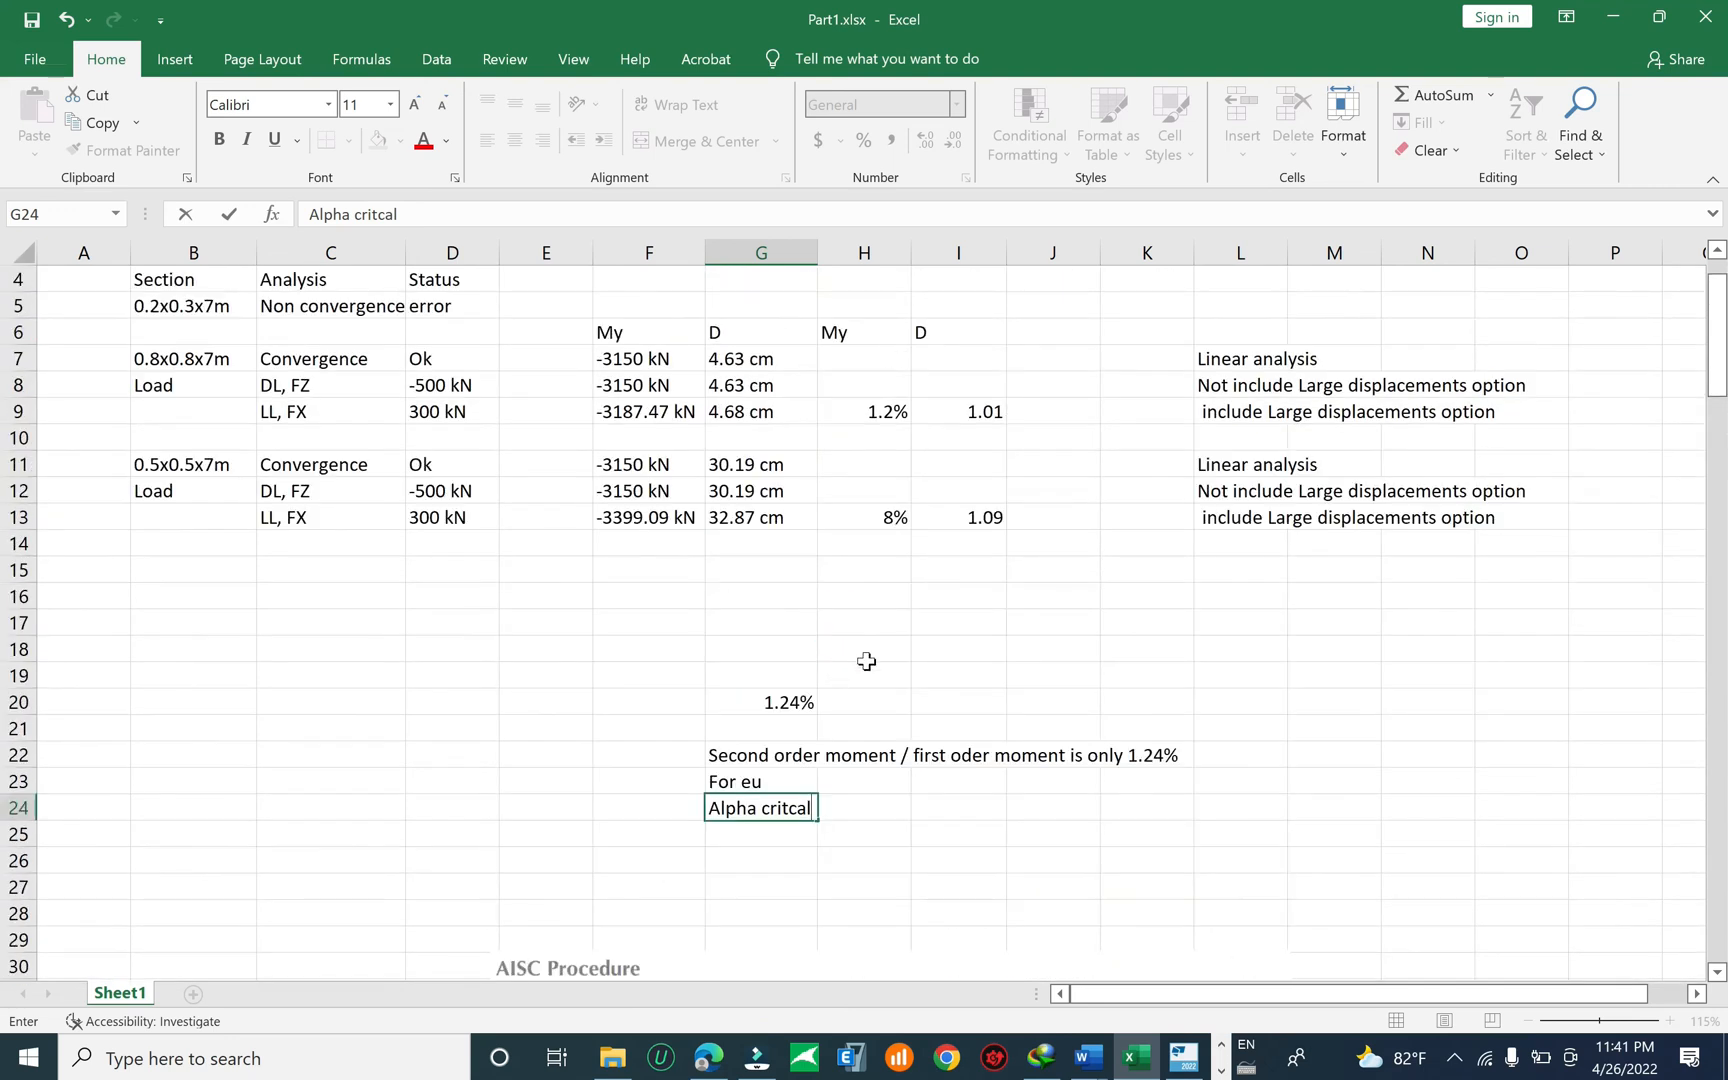
{"action": "type", "text": "iter"}
{"action": "key", "text": "BackSpace"}
{"action": "key", "text": "BackSpace"}
{"action": "key", "text": "BackSpace"}
{"action": "key", "text": "BackSpace"}
{"action": "type", "text": "te"}
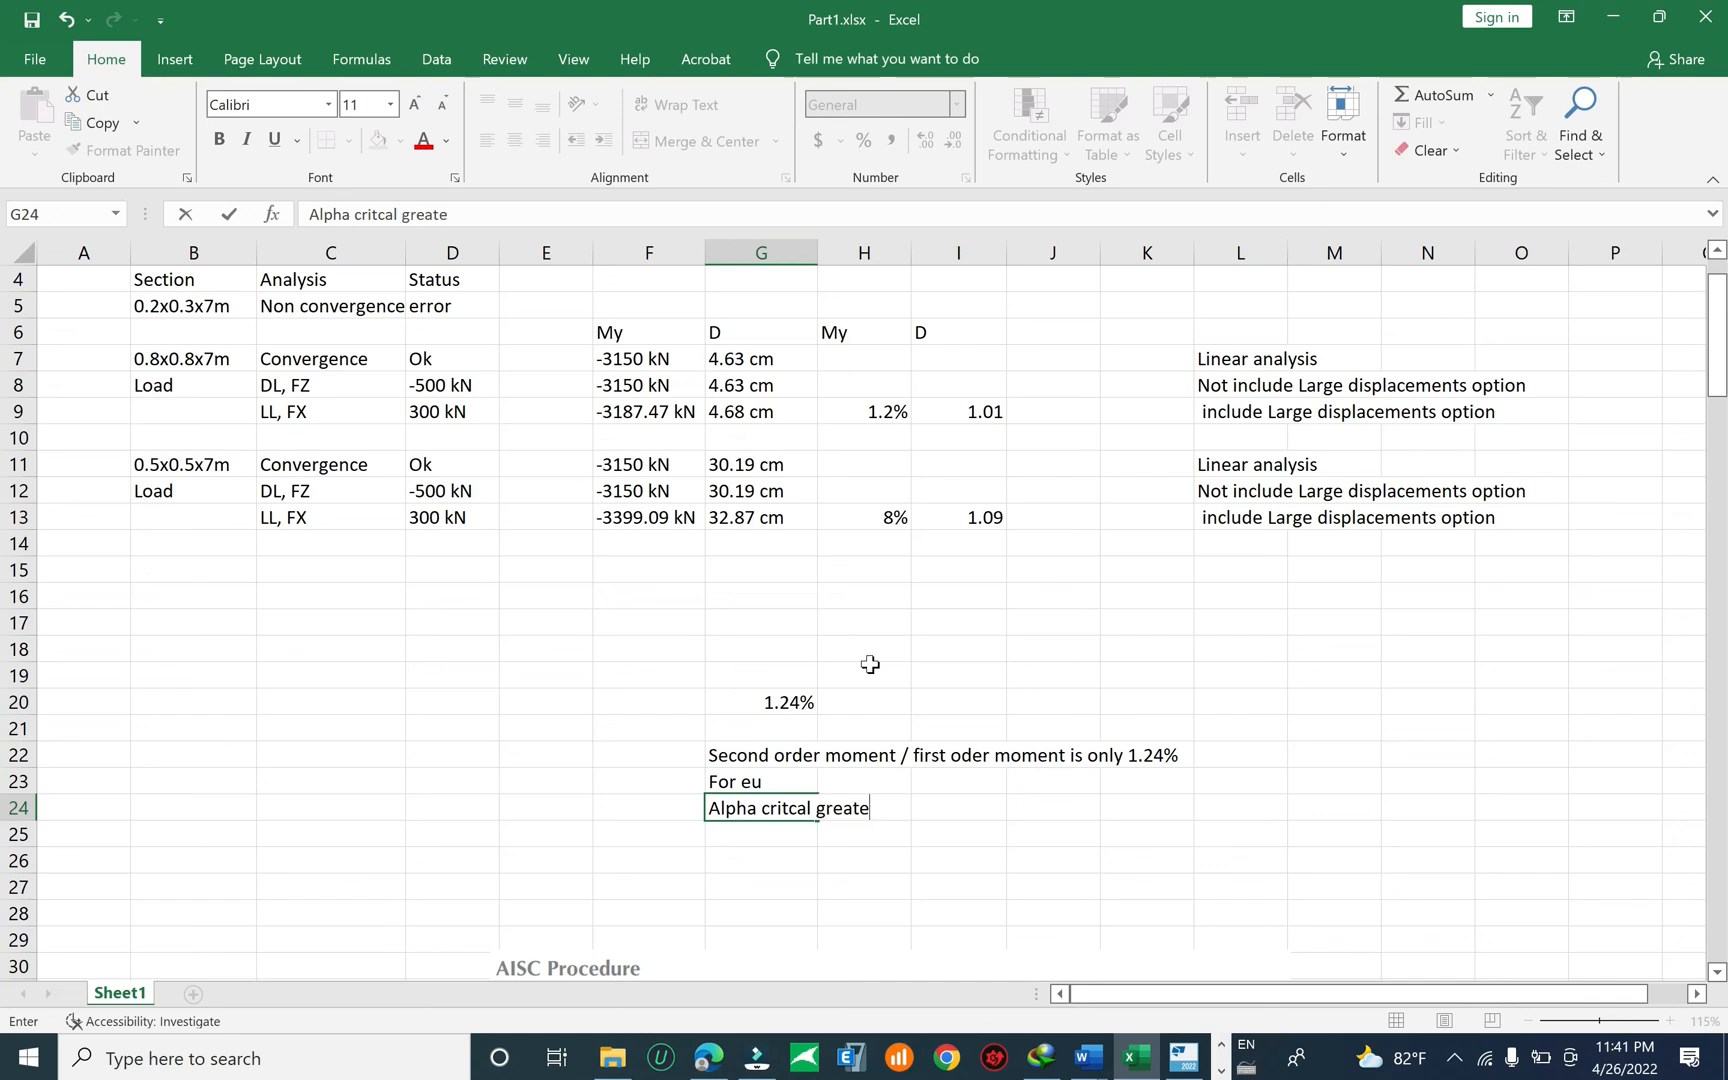
{"action": "type", "text": "r than"}
{"action": "type", "text": "k >10 so "}
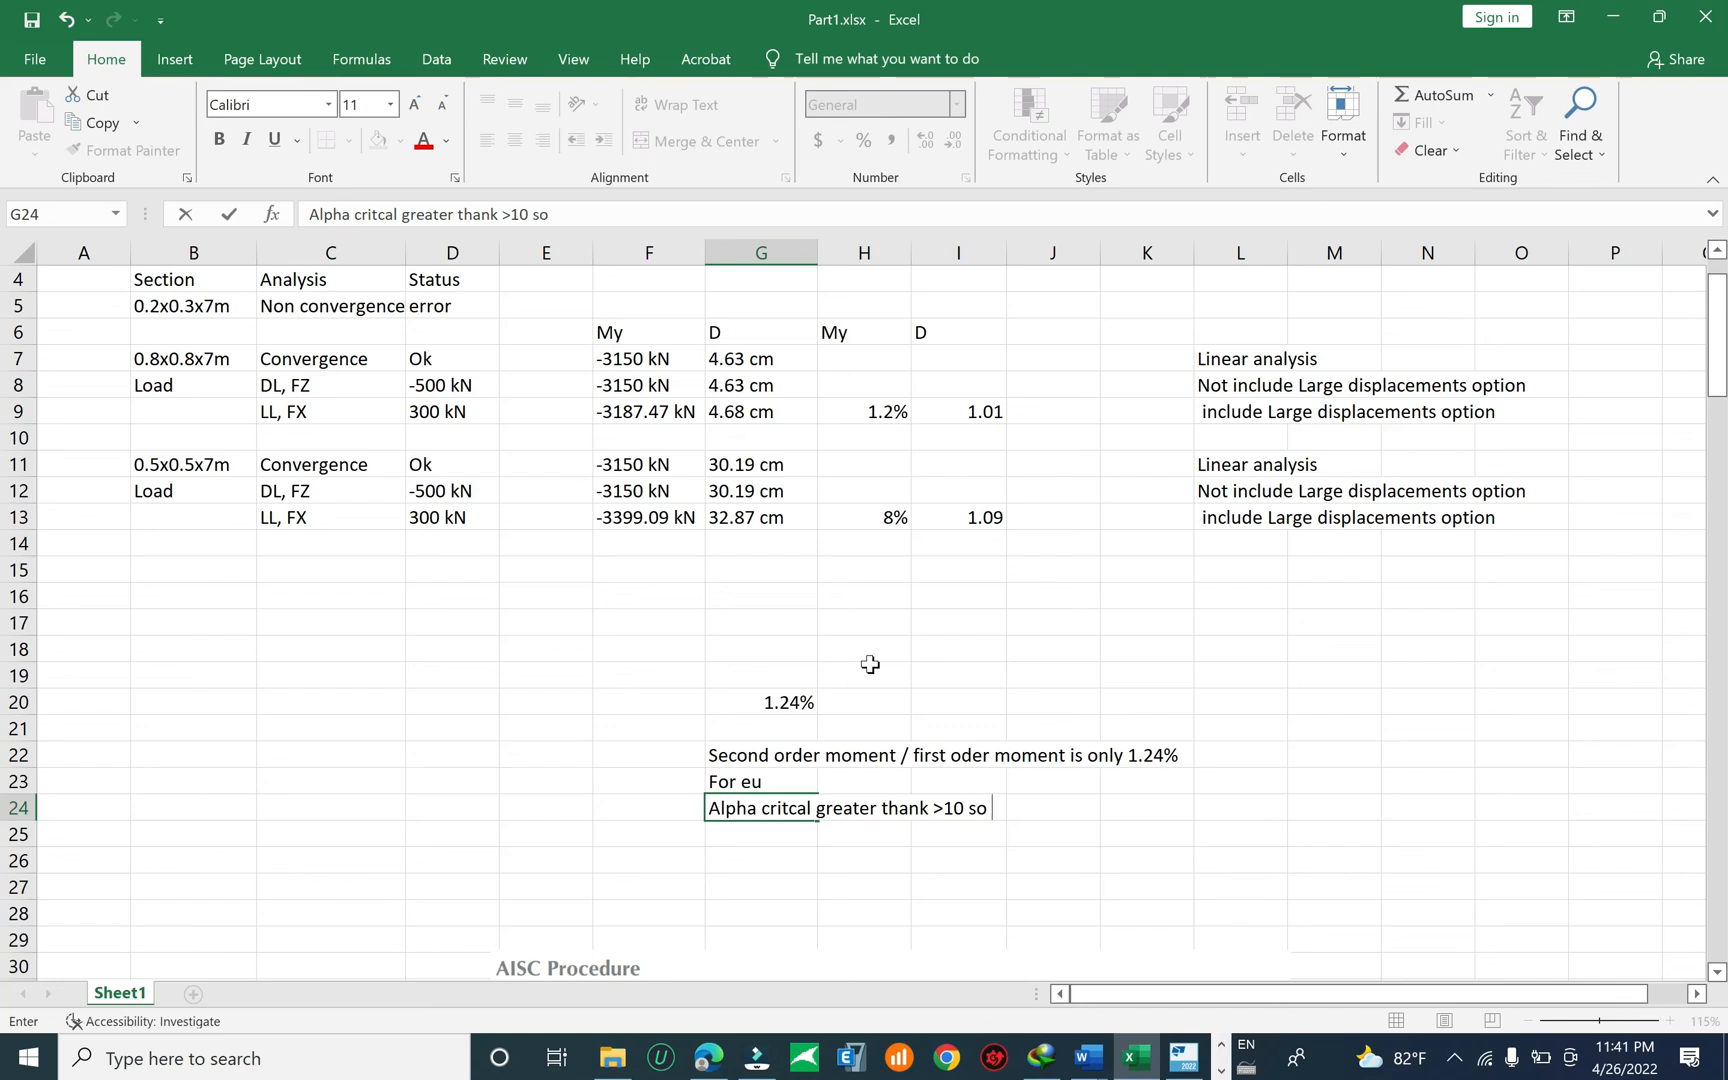
{"action": "type", "text": "no need to check"}
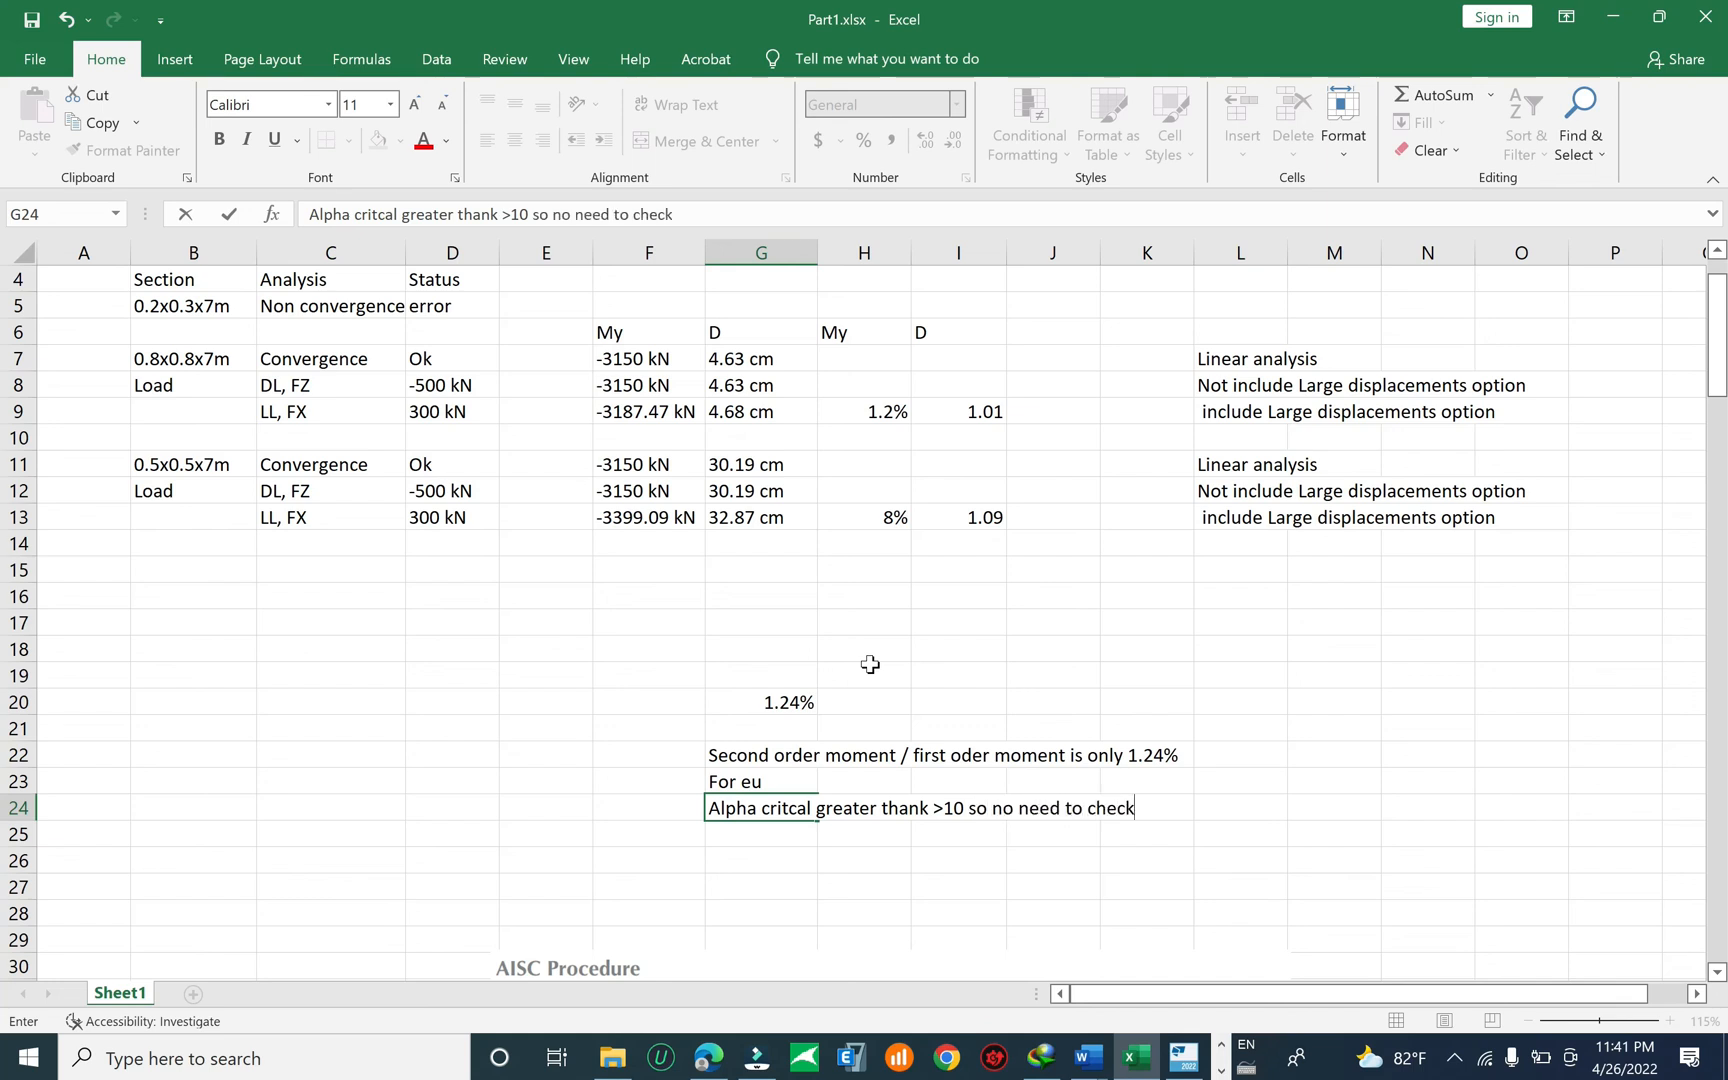
Replace "check" at the end of the G24 note with "run non linear, secound order analysis".
{"action": "key", "text": "BackSpace"}
{"action": "key", "text": "BackSpace"}
{"action": "key", "text": "BackSpace"}
{"action": "key", "text": "BackSpace"}
{"action": "key", "text": "BackSpace"}
{"action": "type", "text": "run non linear, "}
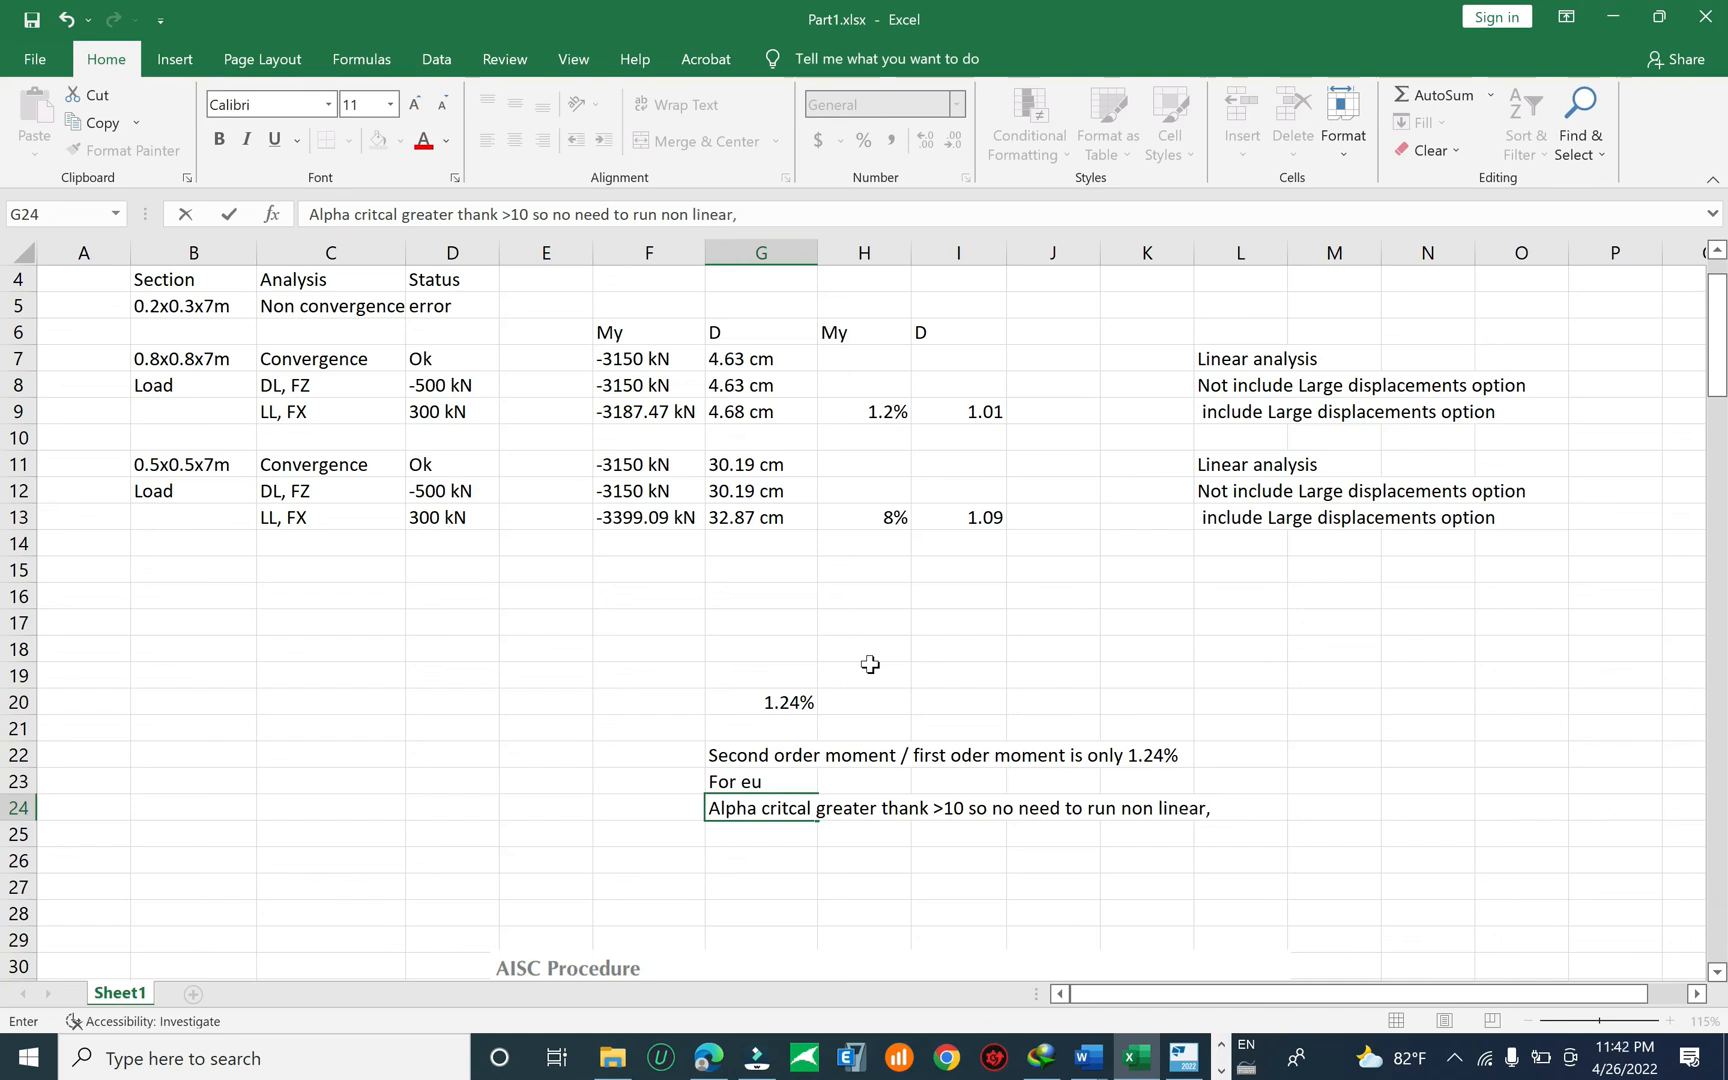
{"action": "type", "text": "secound or"}
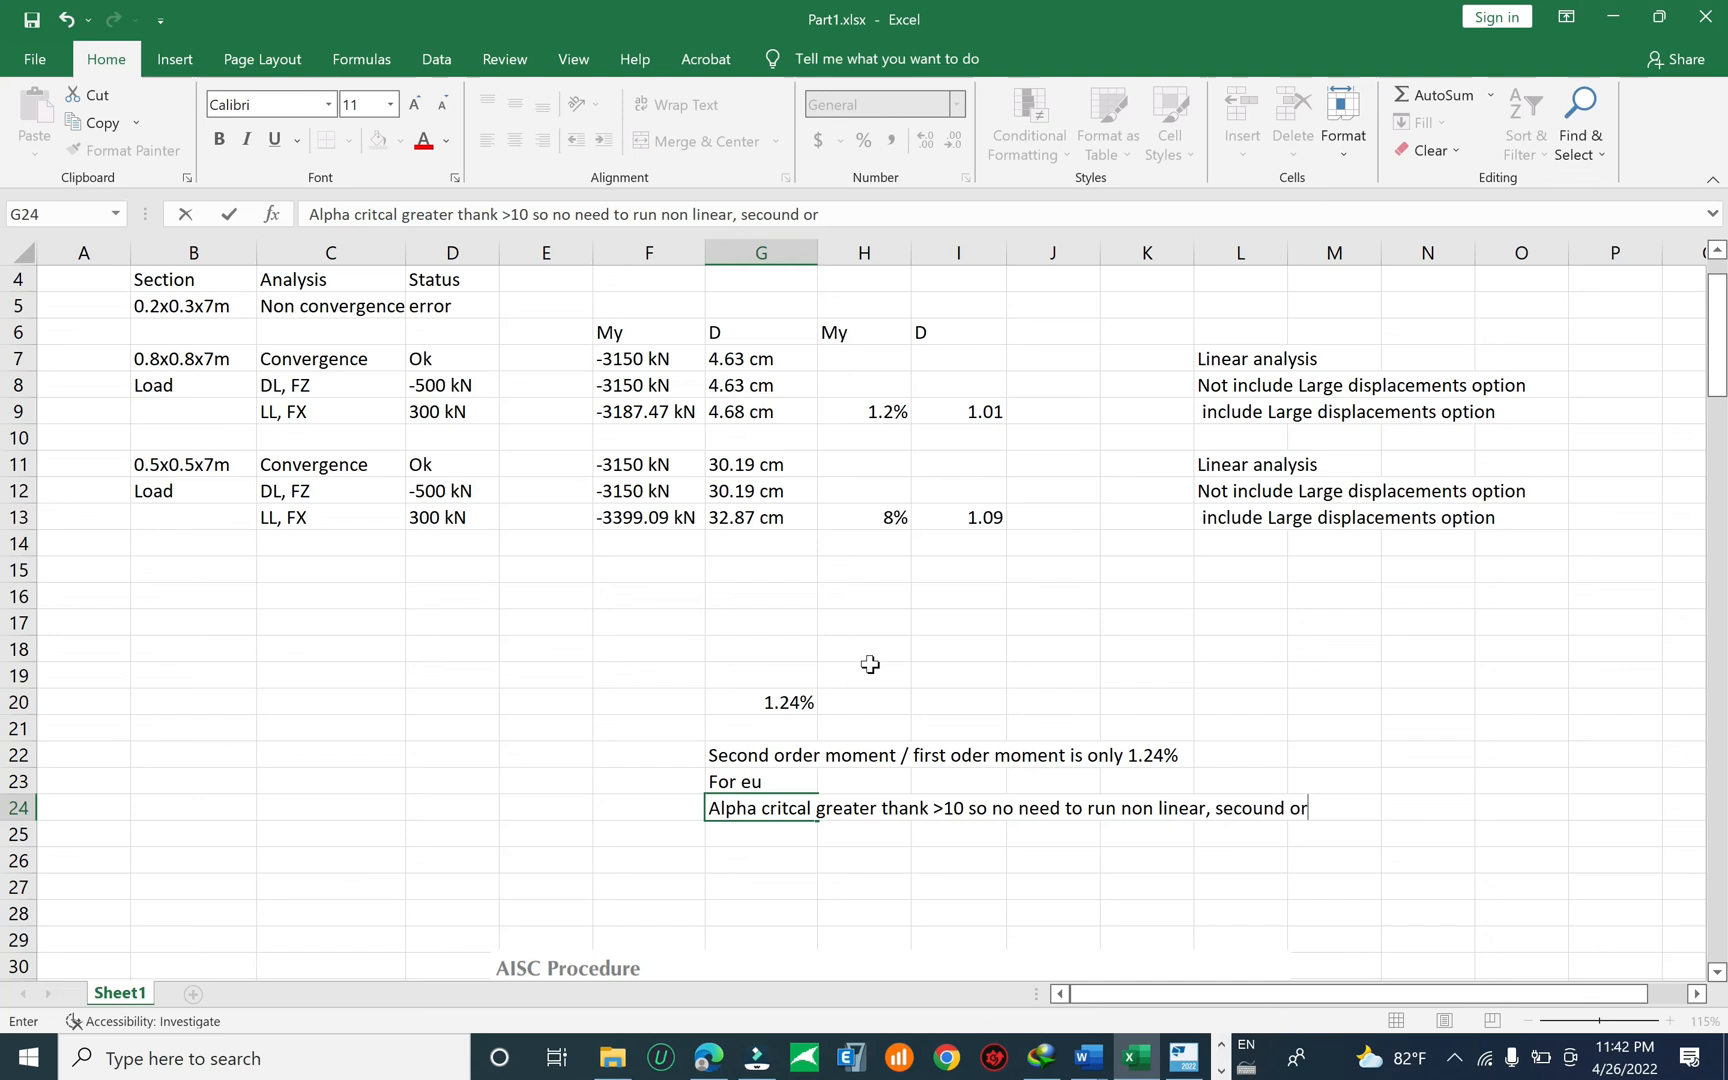
{"action": "type", "text": "eder analysis"}
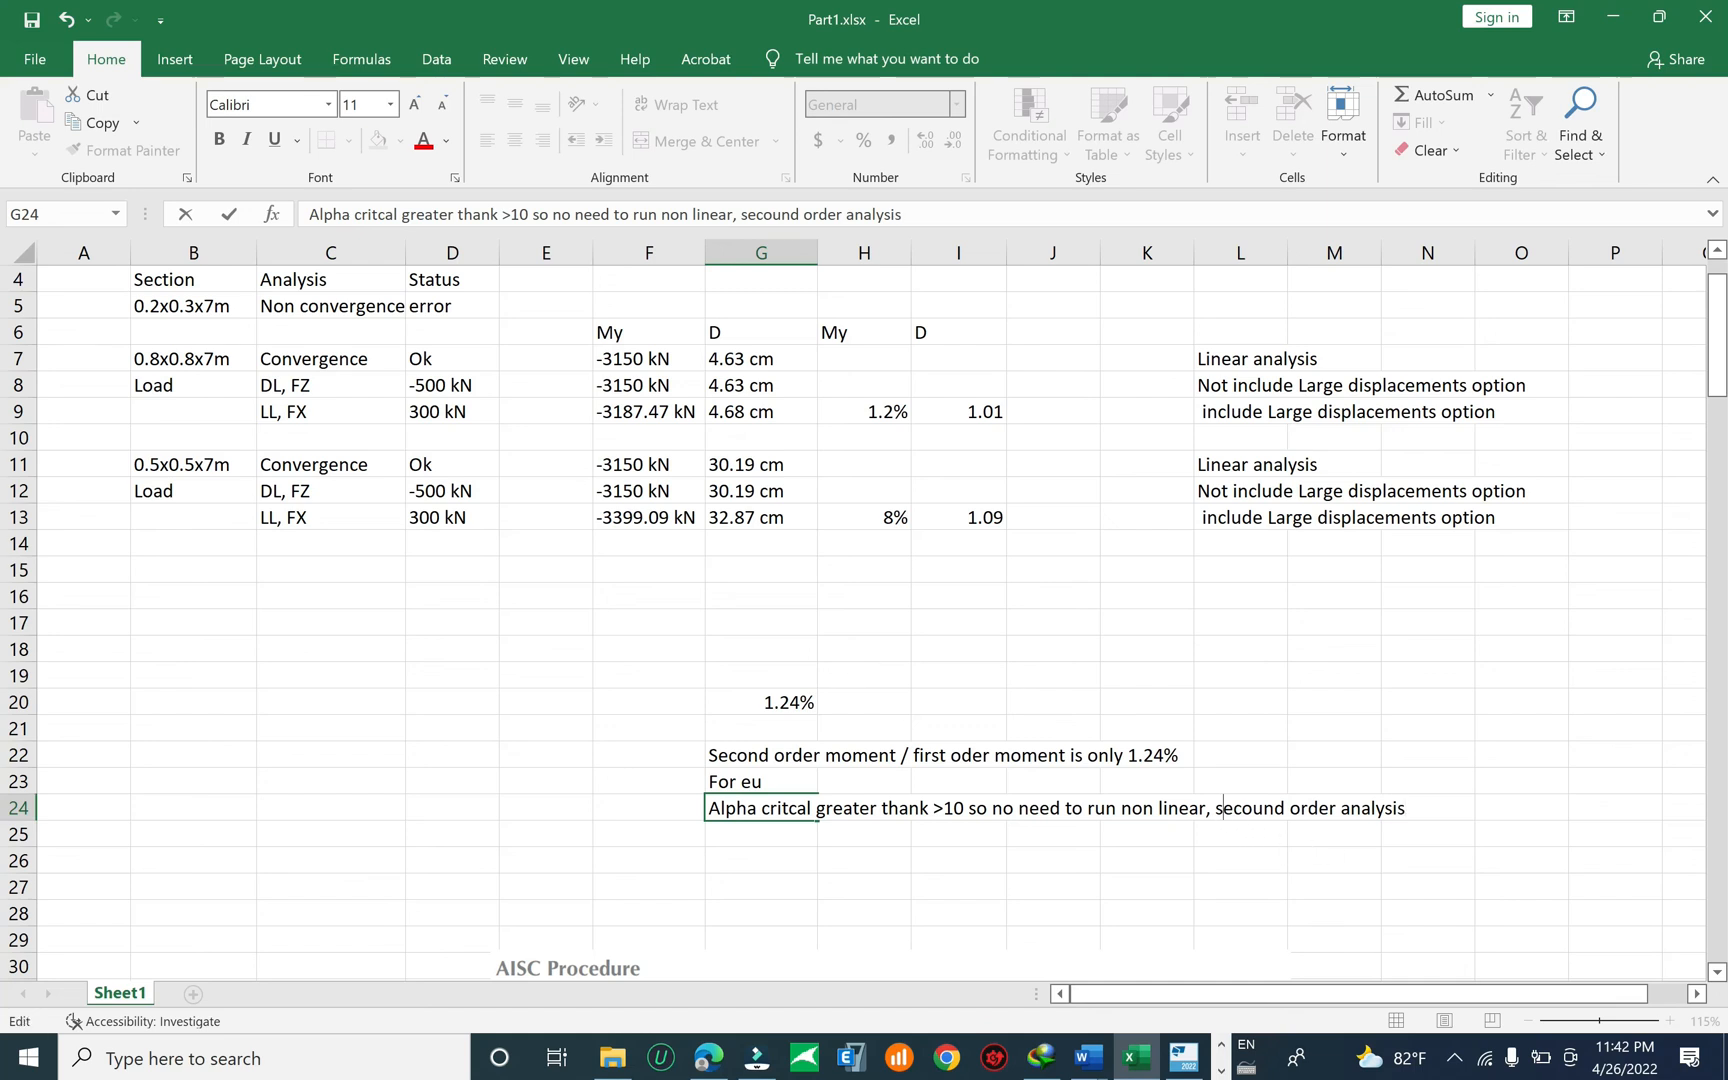
Insert "No." before "secound order analysis" in the G24 note.
{"action": "type", "text": "No."}
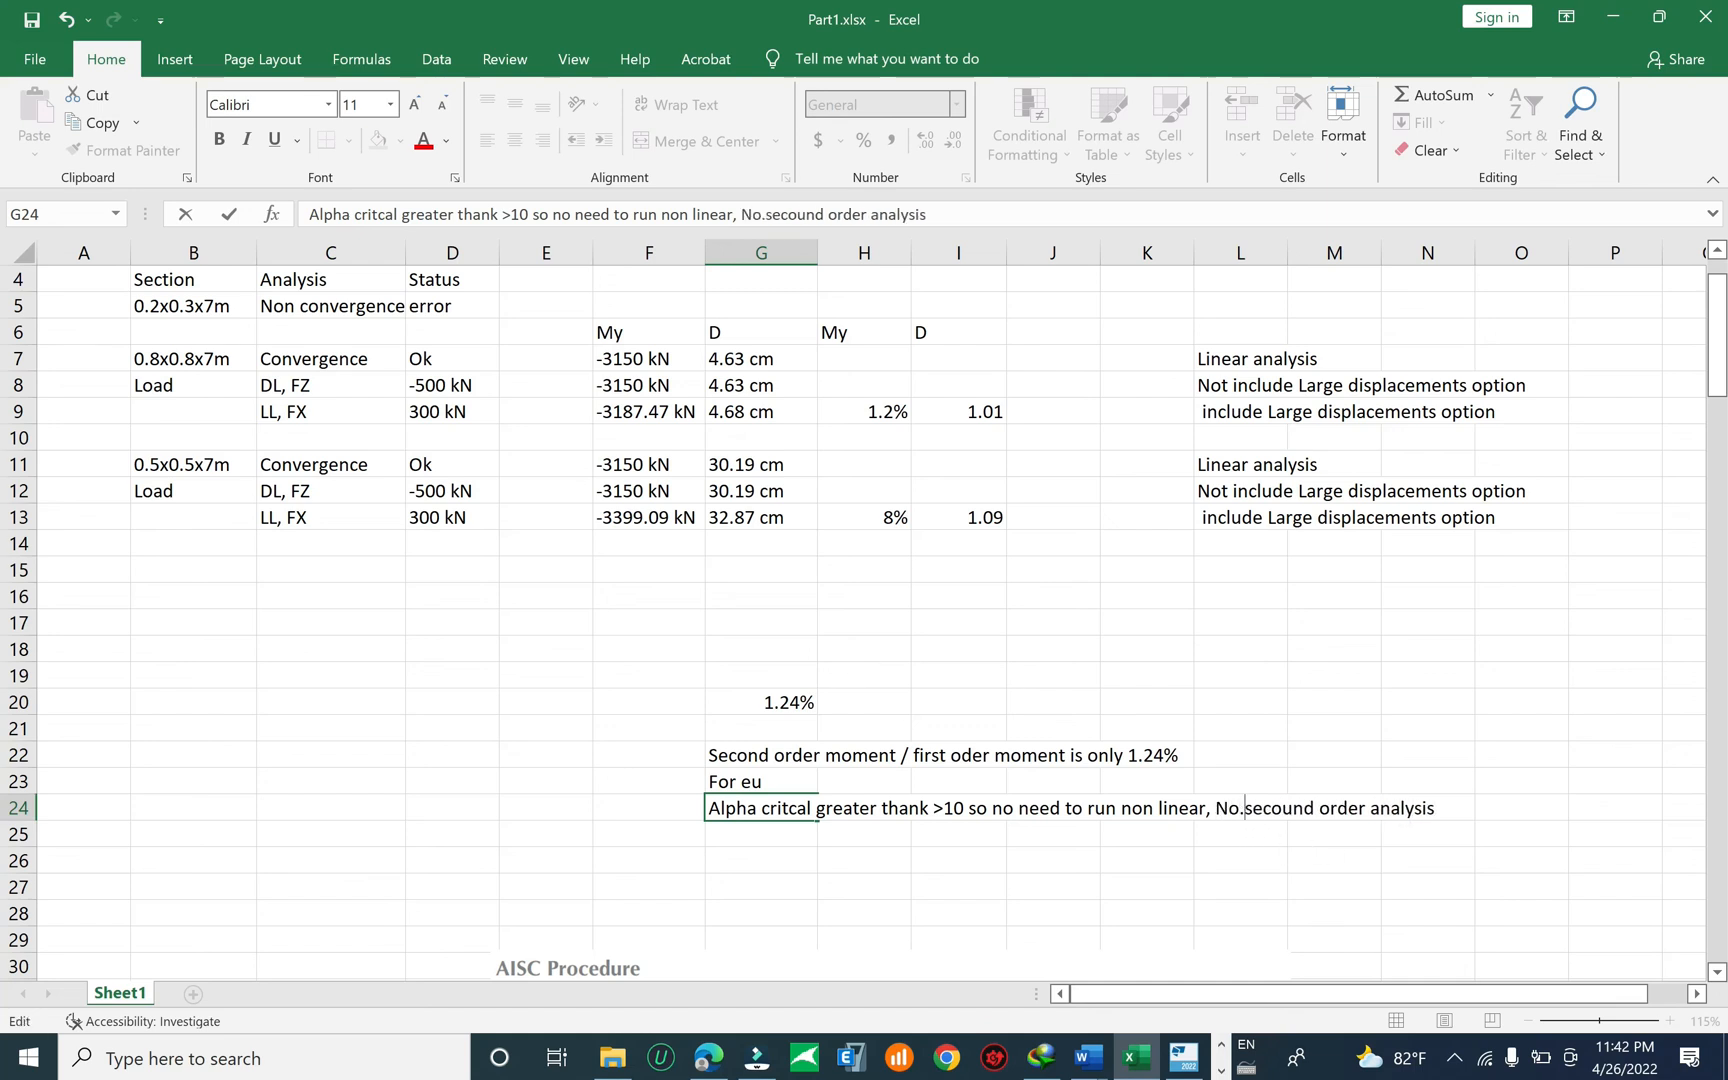
{"action": "left_click", "coordinate": [1115, 860]}
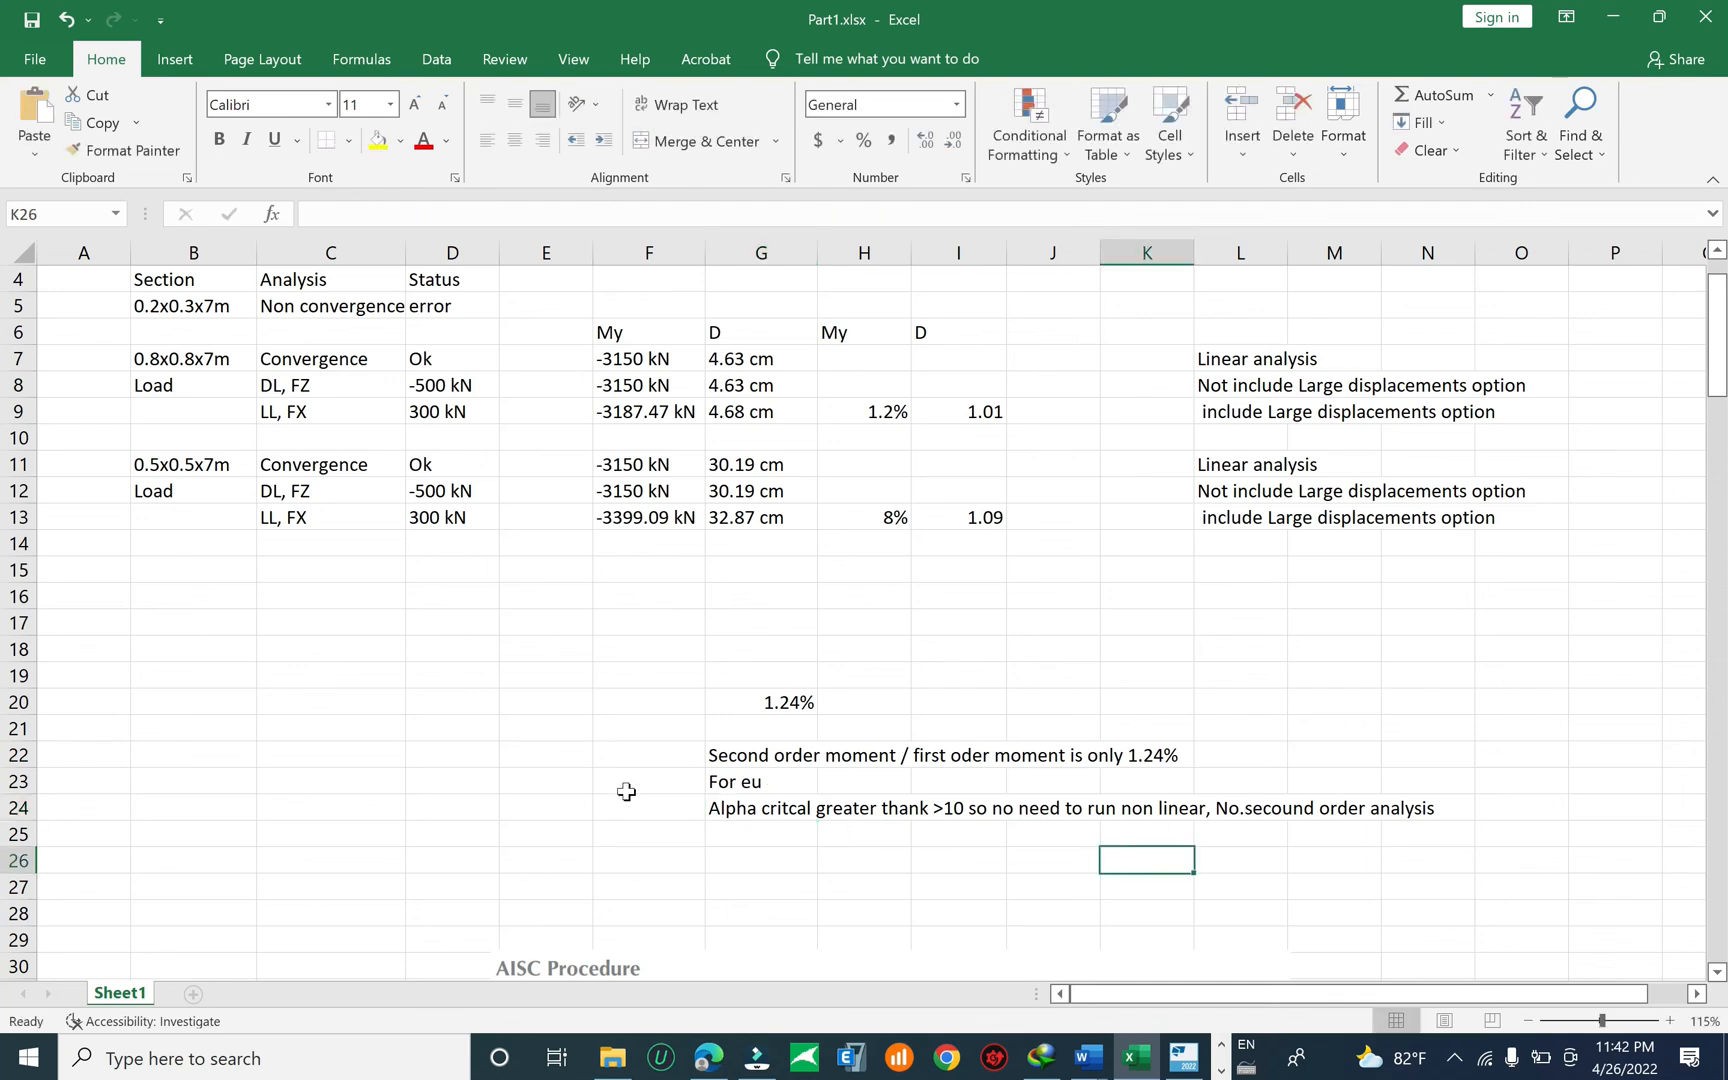
Review the second-order moment note in G22 and highlight the non-linear analysis title in row 2.
{"action": "left_click", "coordinate": [795, 756]}
{"action": "scroll", "coordinate": [1093, 650], "scroll_direction": "up", "scroll_amount": 1}
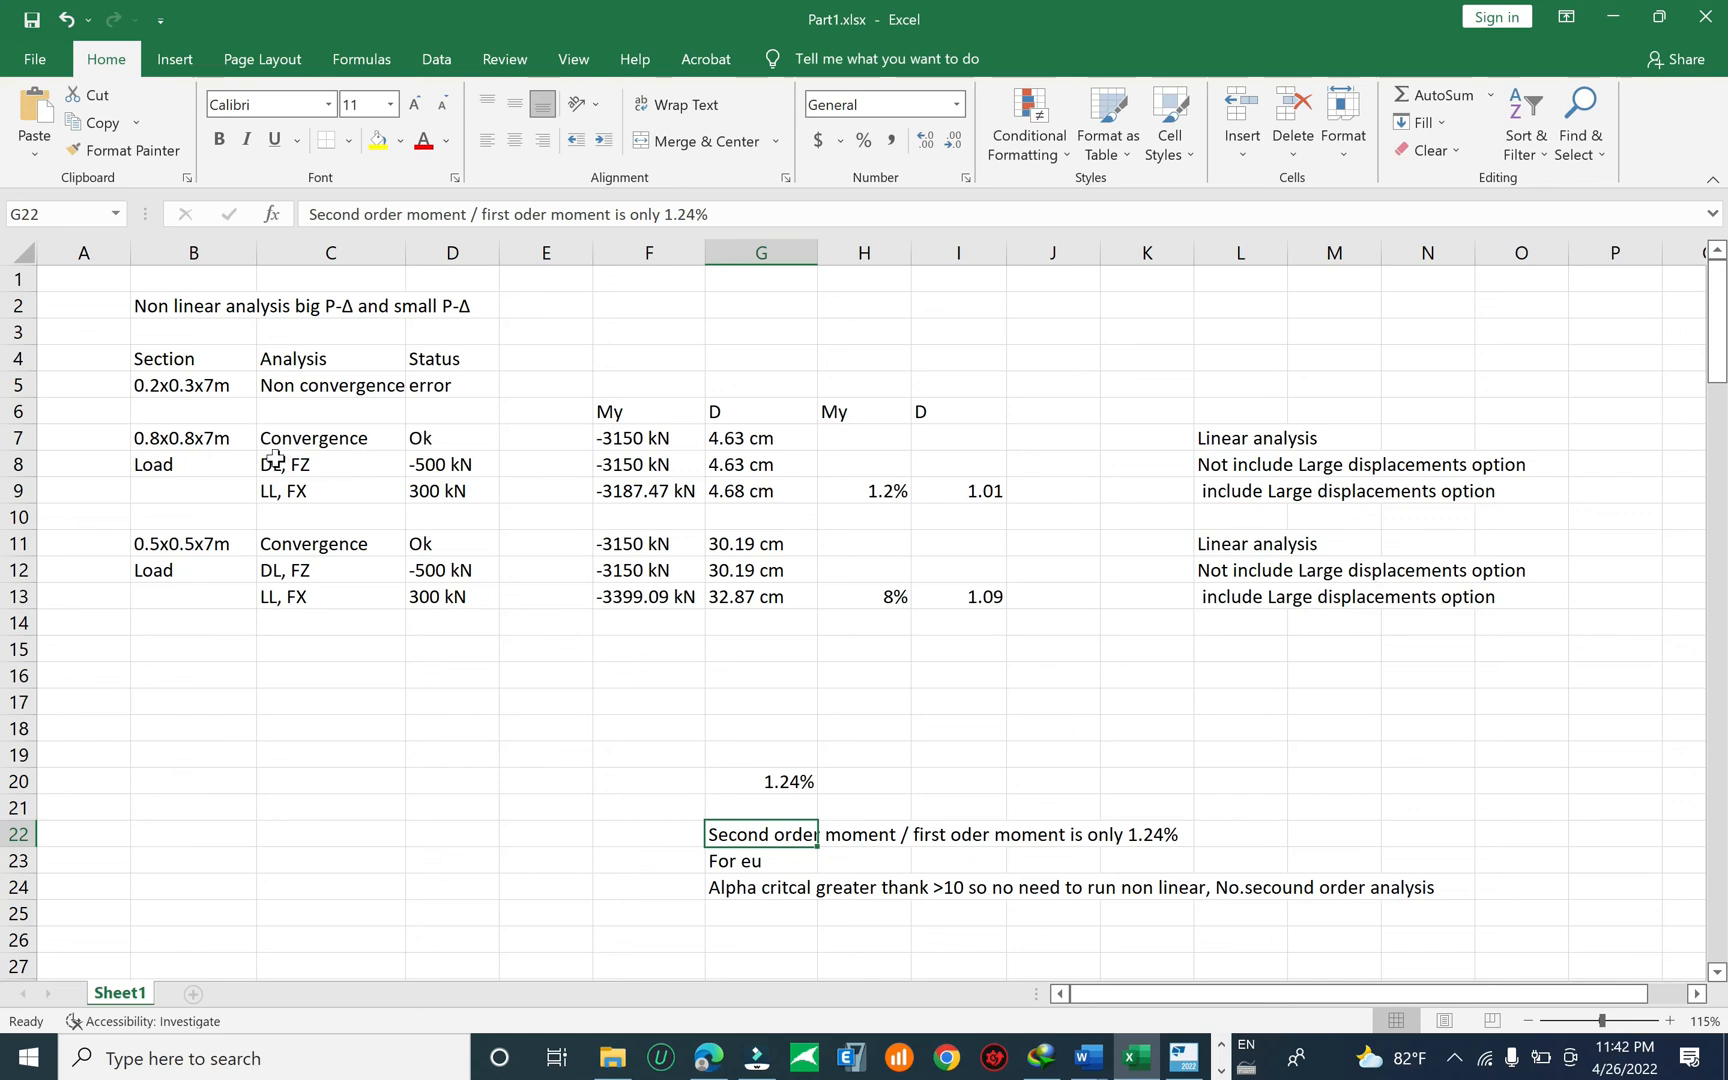
{"action": "left_click", "coordinate": [160, 310]}
{"action": "left_click_drag", "start_coordinate": [247, 310], "coordinate": [330, 313]}
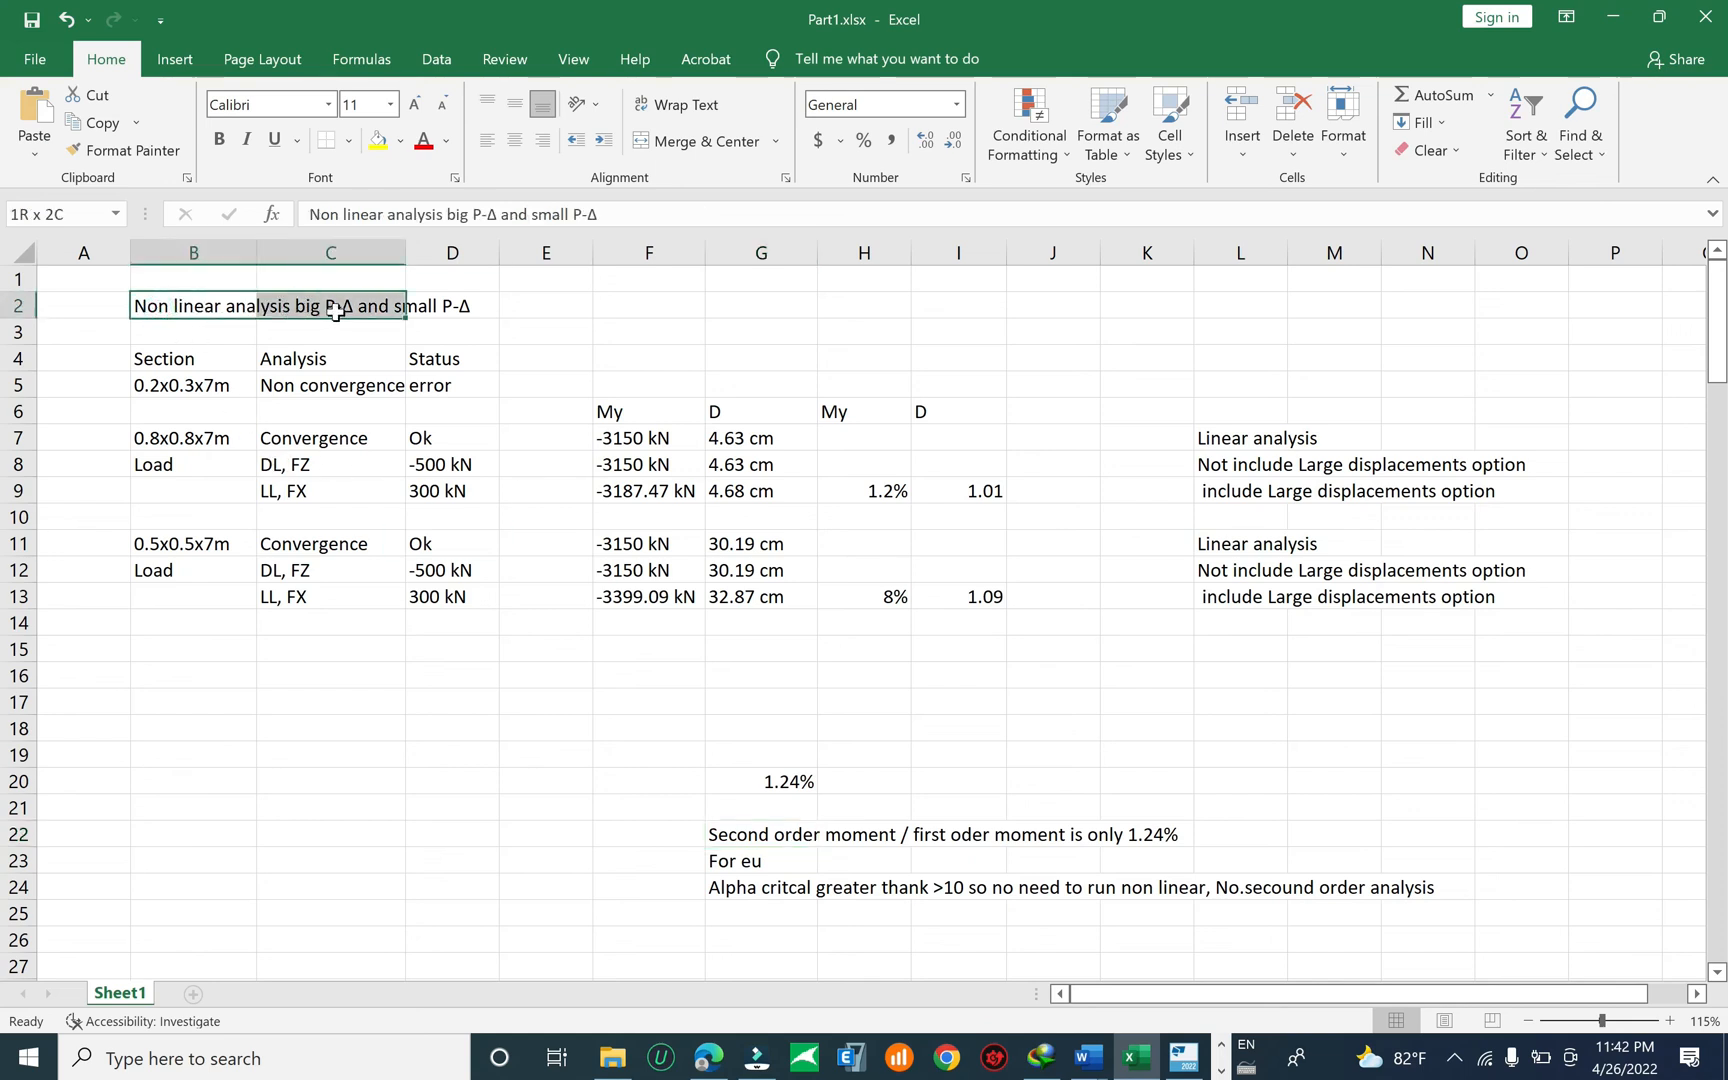
{"action": "left_click", "coordinate": [315, 308]}
{"action": "left_click_drag", "start_coordinate": [315, 308], "coordinate": [448, 310]}
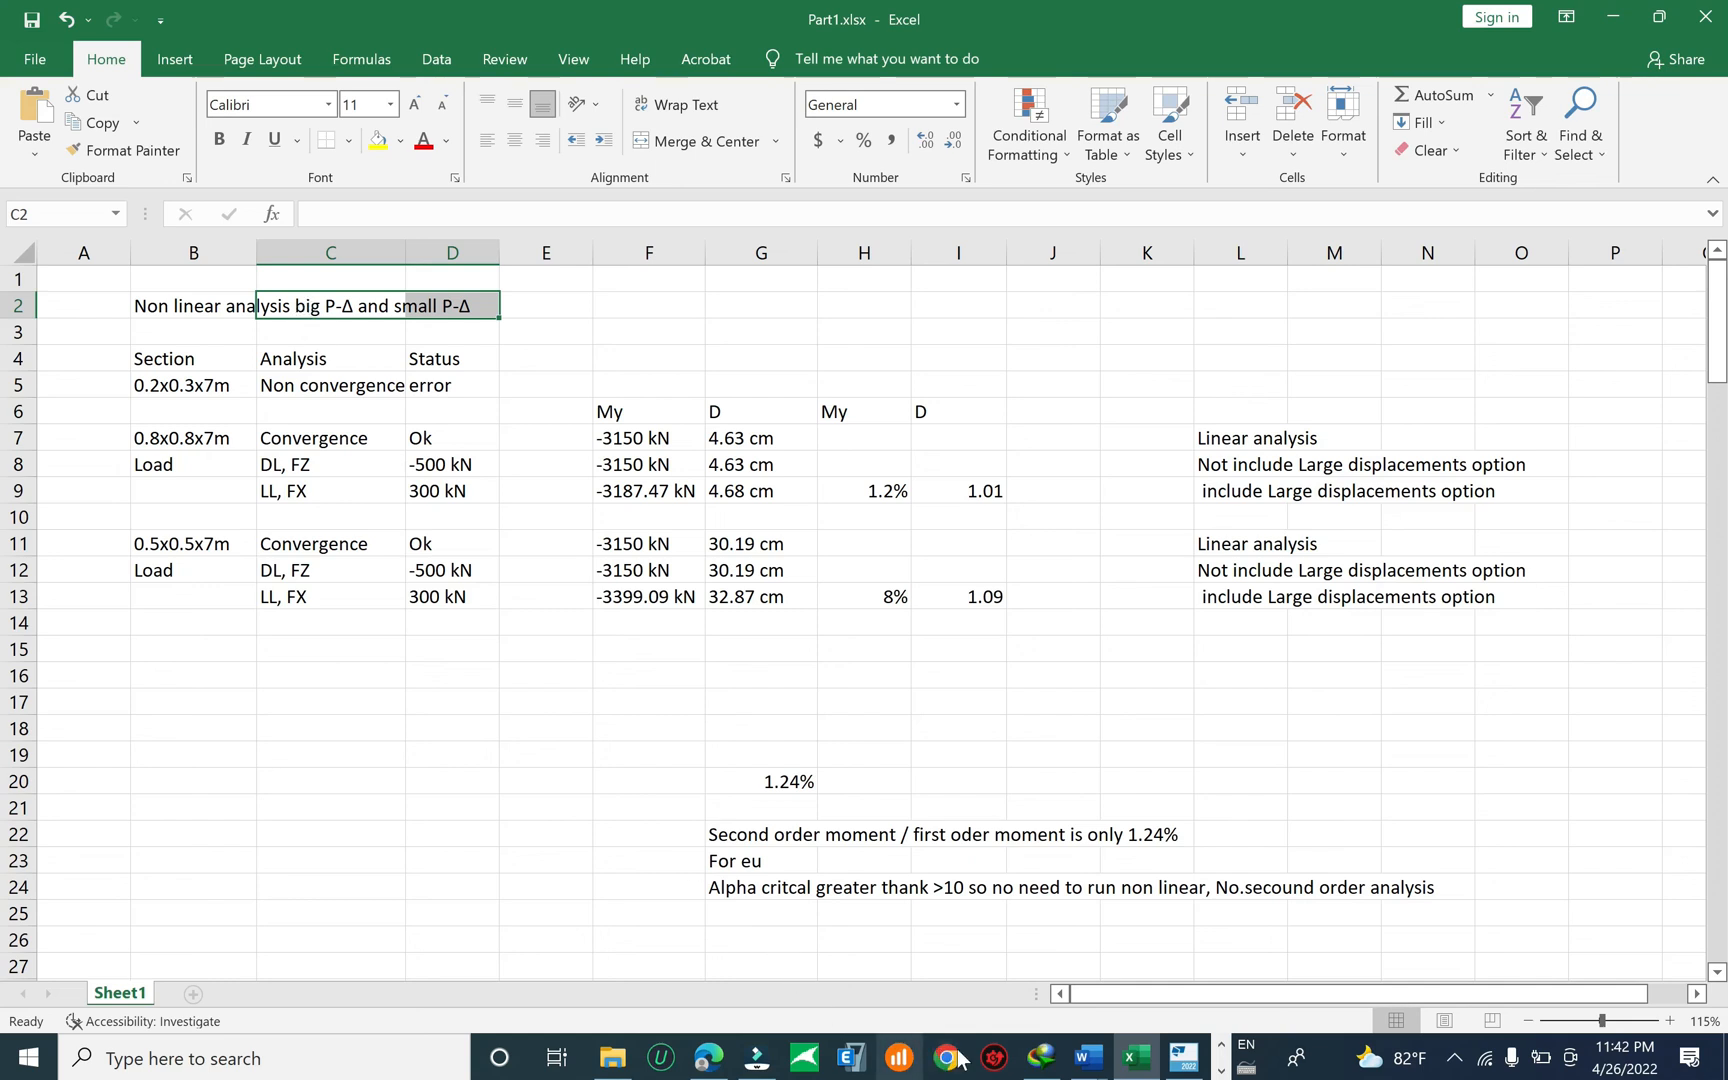
Switch to Advance Design, return to the column model and inspect the Non-linear Static Analysis family's properties.
{"action": "left_click", "coordinate": [1220, 1046]}
{"action": "left_click", "coordinate": [1221, 1070]}
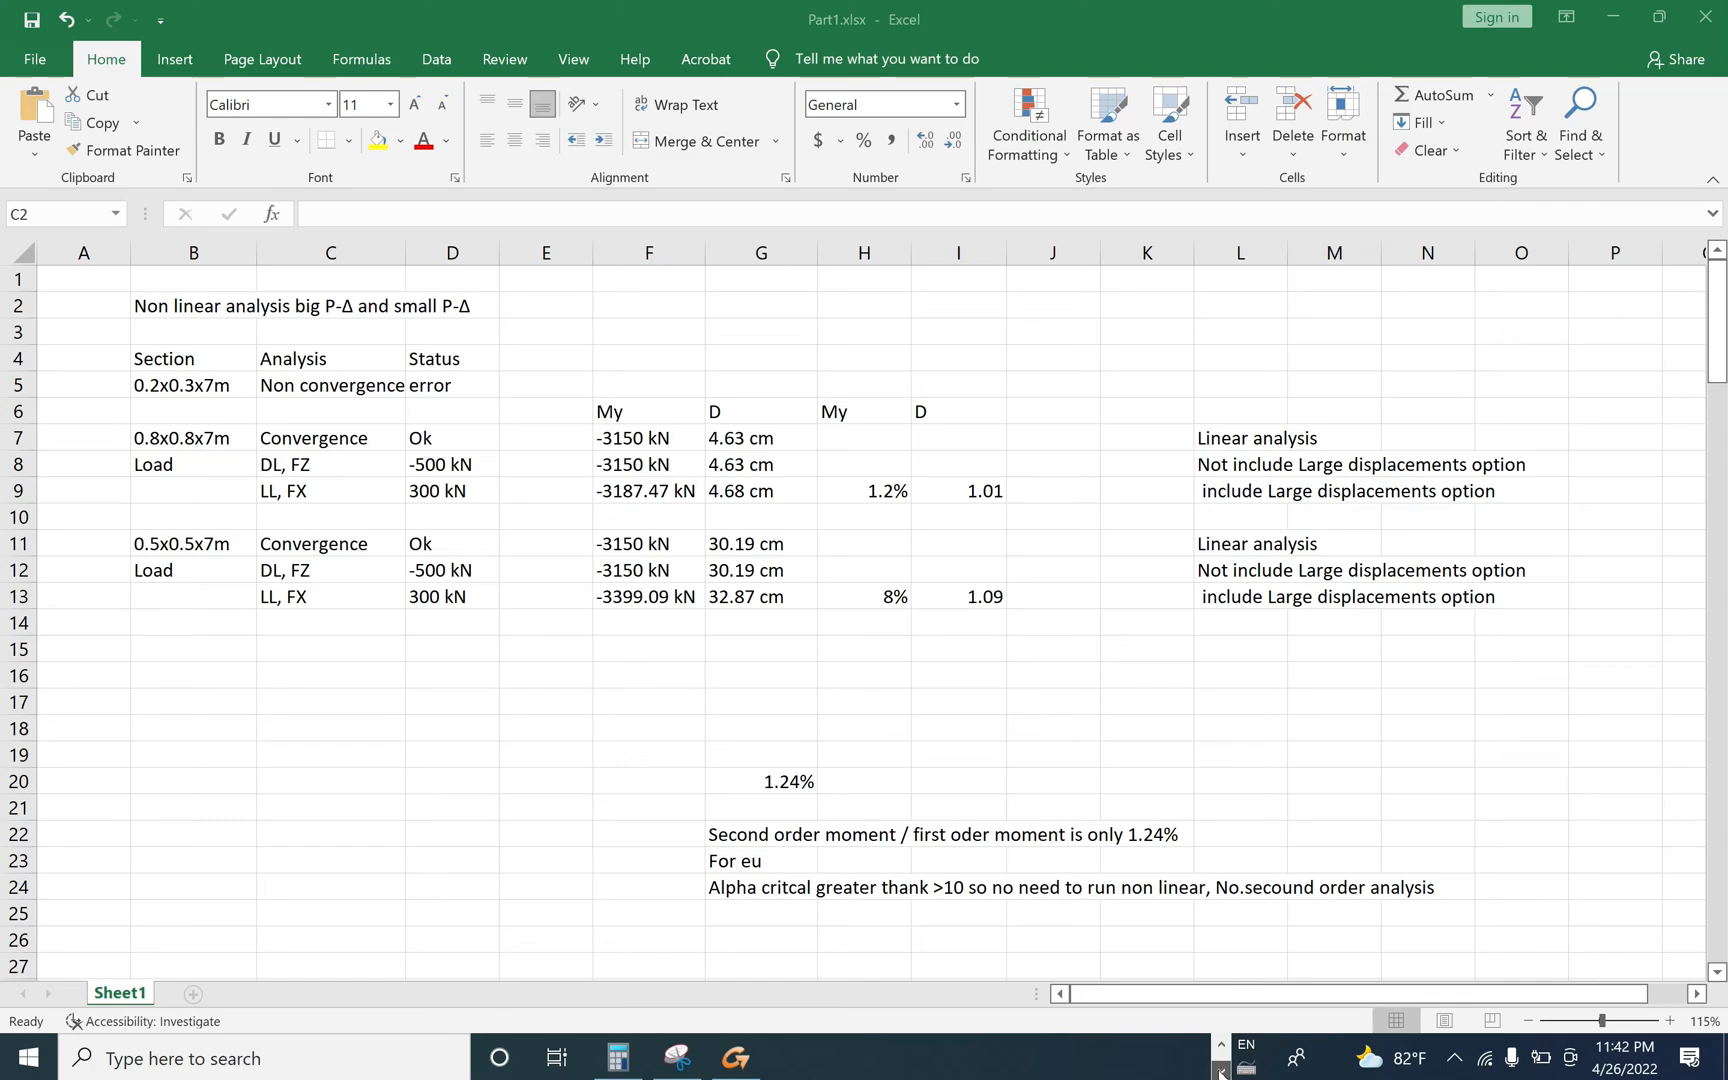
{"action": "left_click", "coordinate": [735, 1057]}
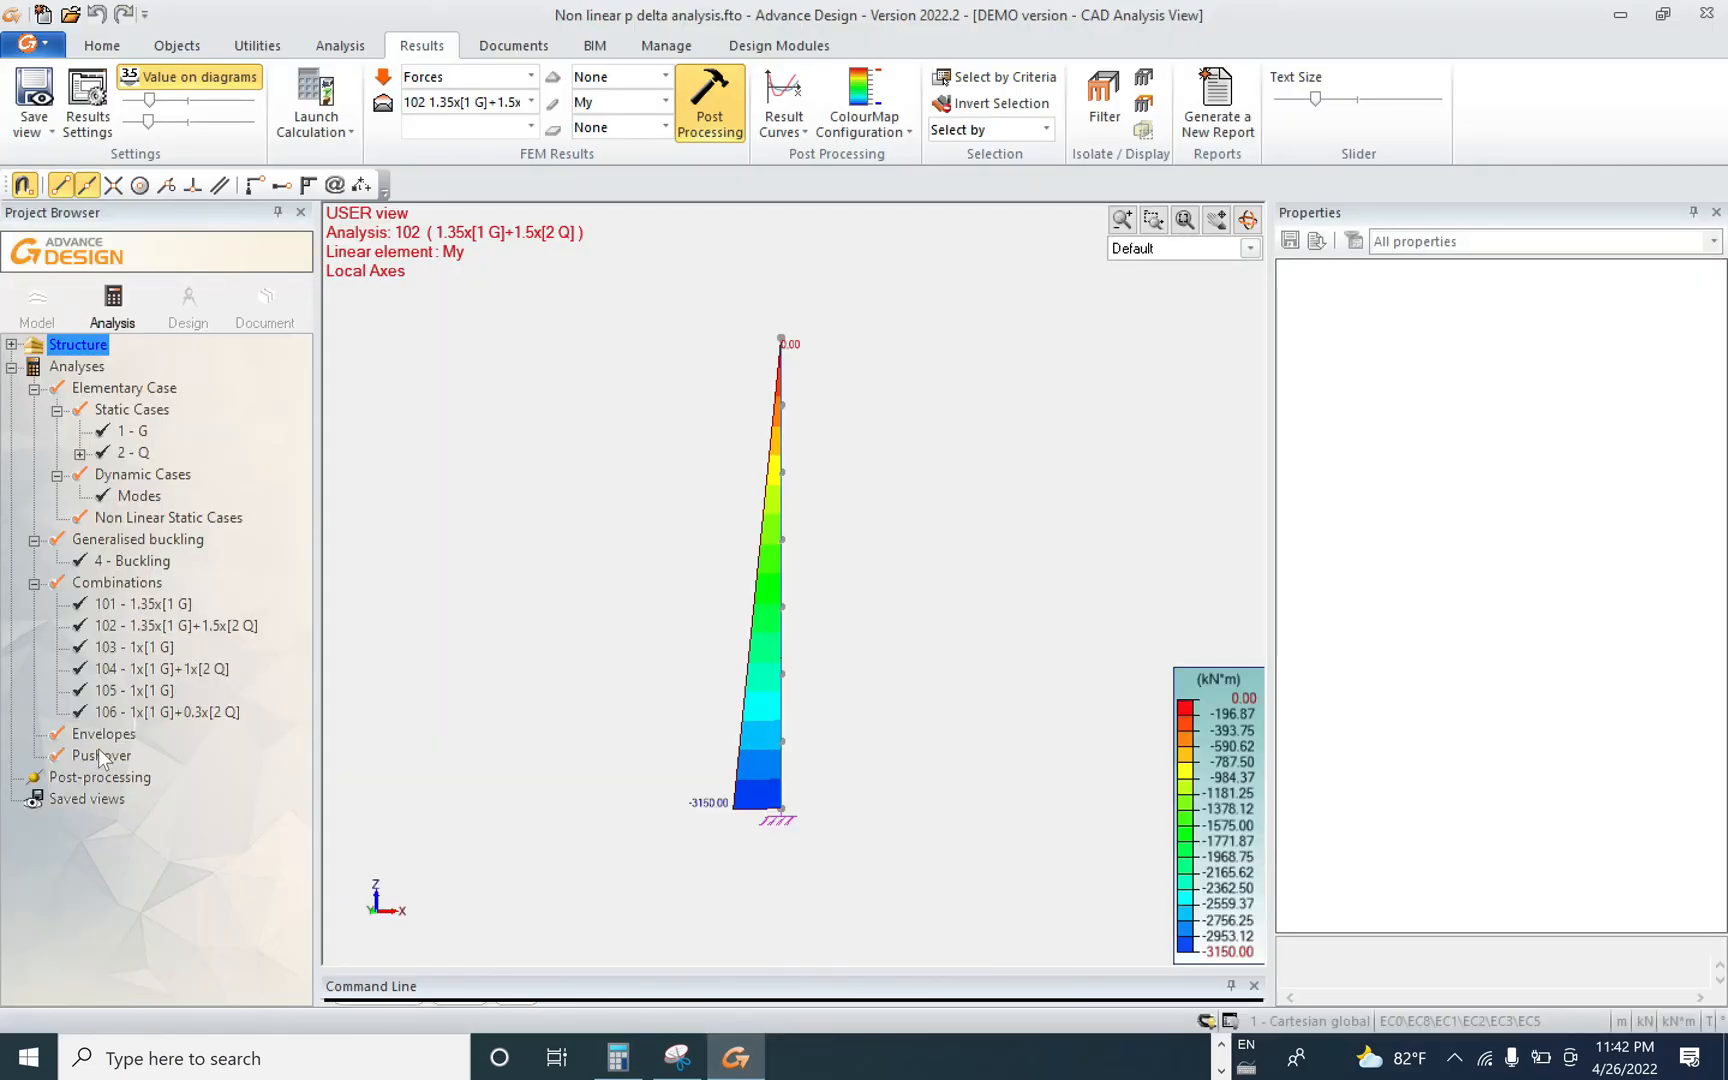
{"action": "left_click", "coordinate": [37, 302]}
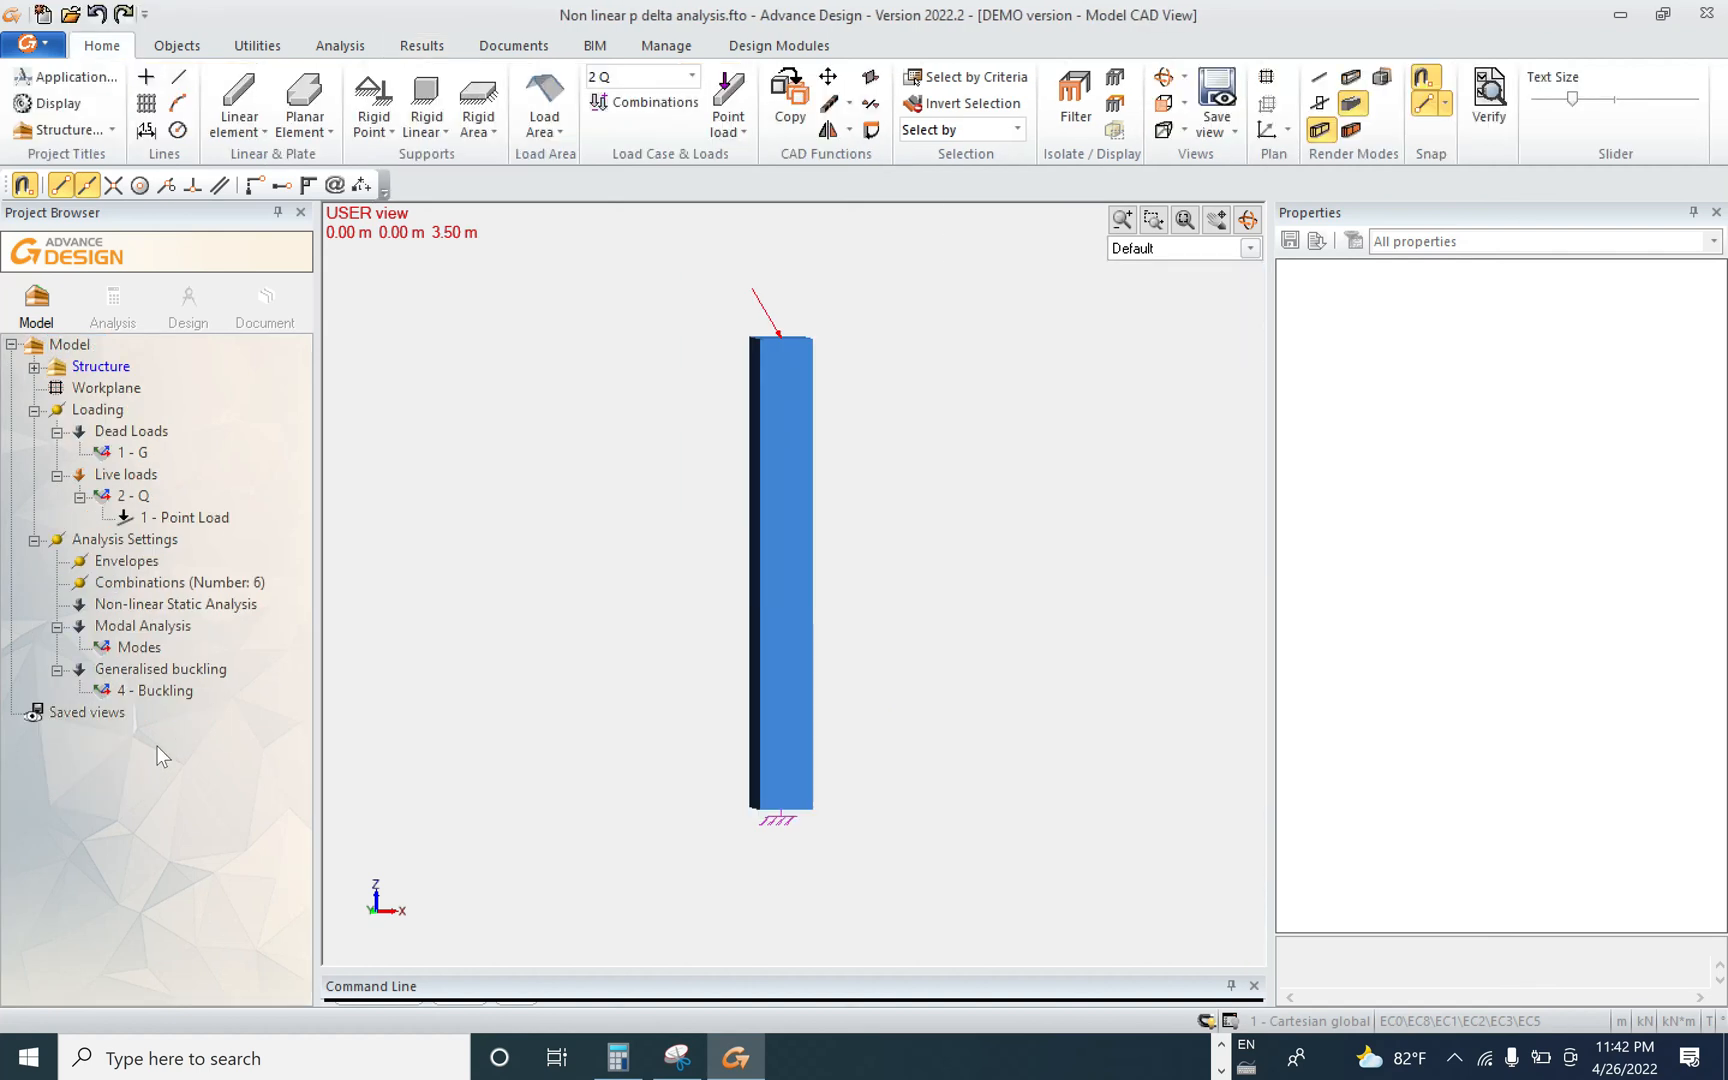
{"action": "left_click", "coordinate": [147, 605]}
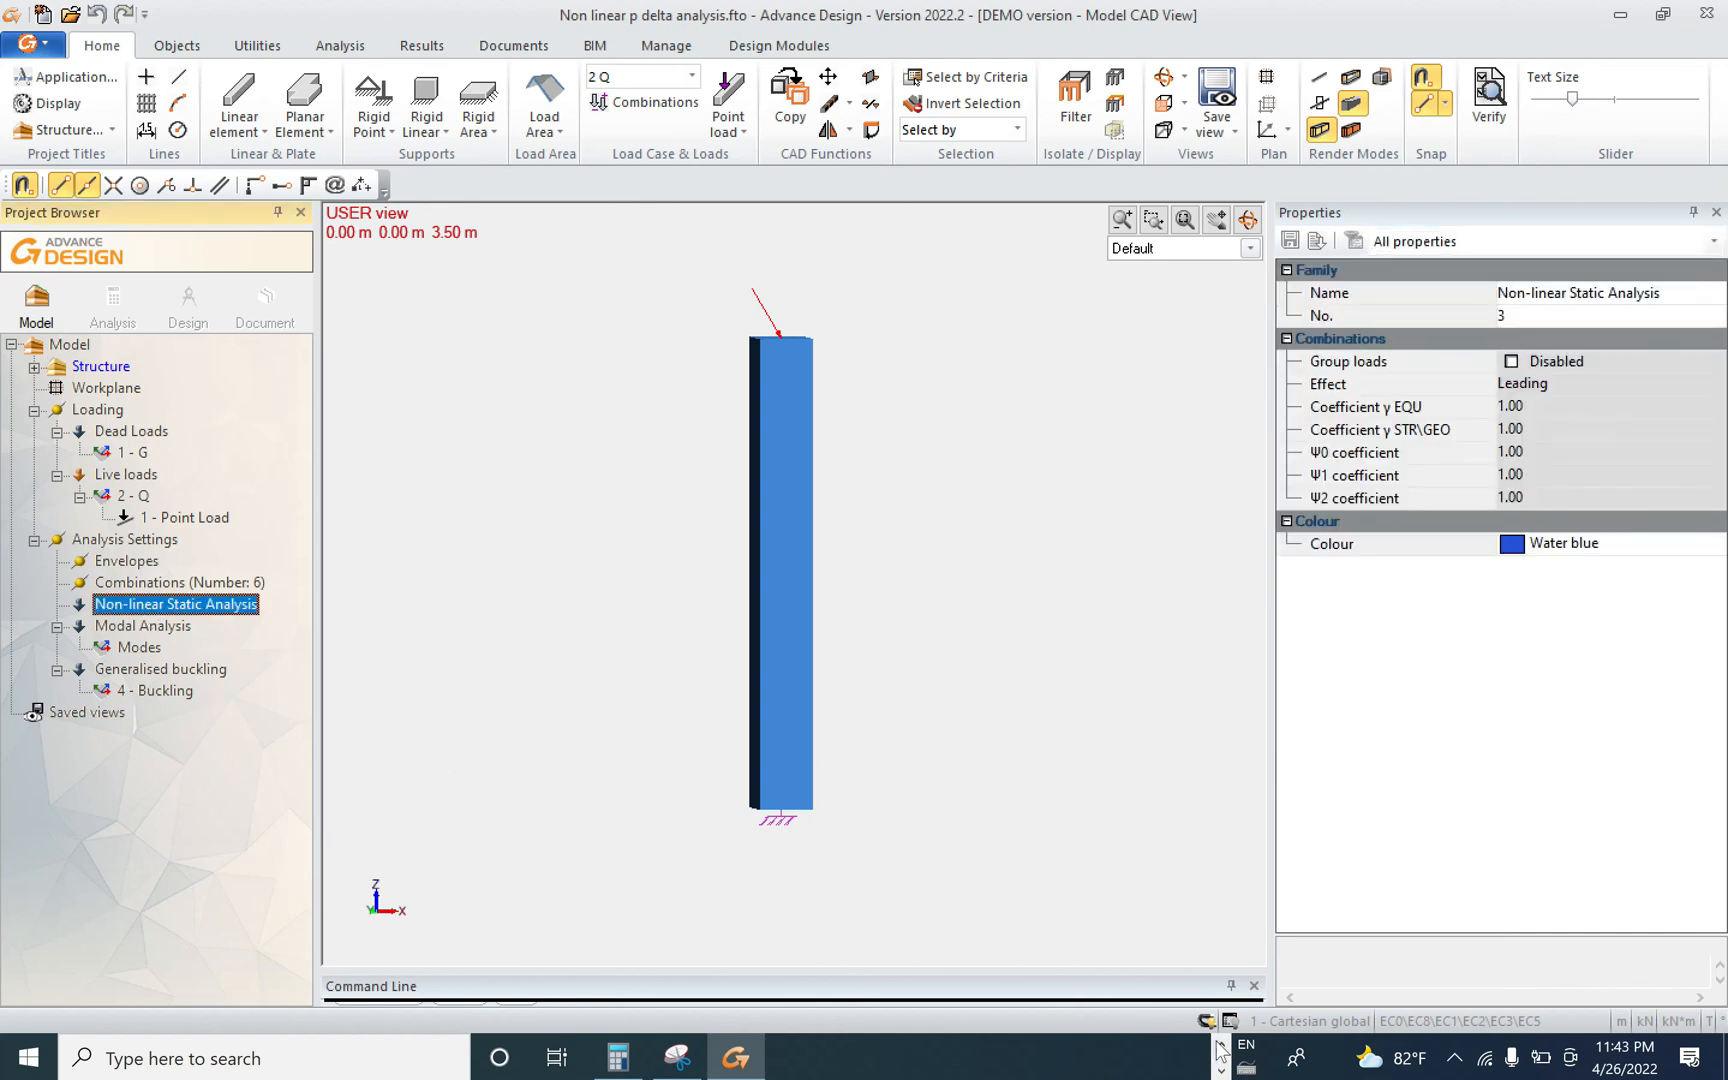
Switch back to the Part1.xlsx workbook in Excel and examine the section, analysis and status entries for the 0.2x0.3x7m column.
{"action": "left_click", "coordinate": [1138, 1060]}
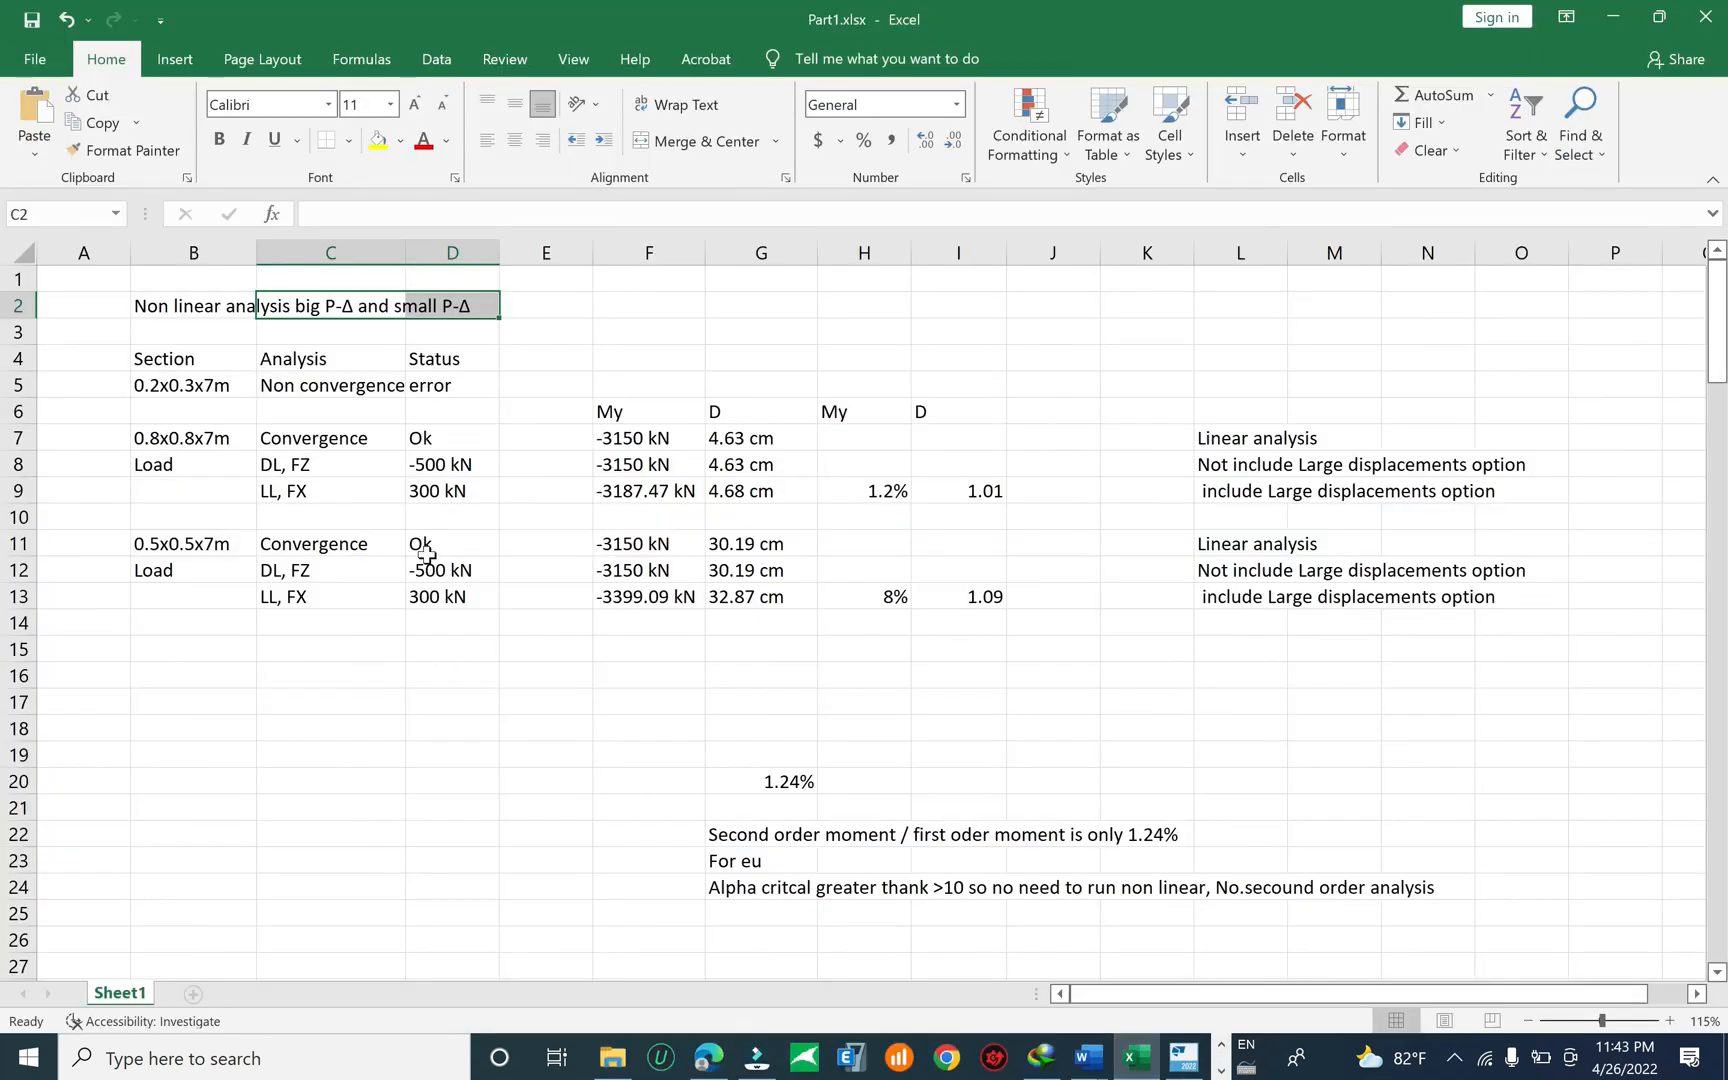
{"action": "left_click", "coordinate": [163, 362]}
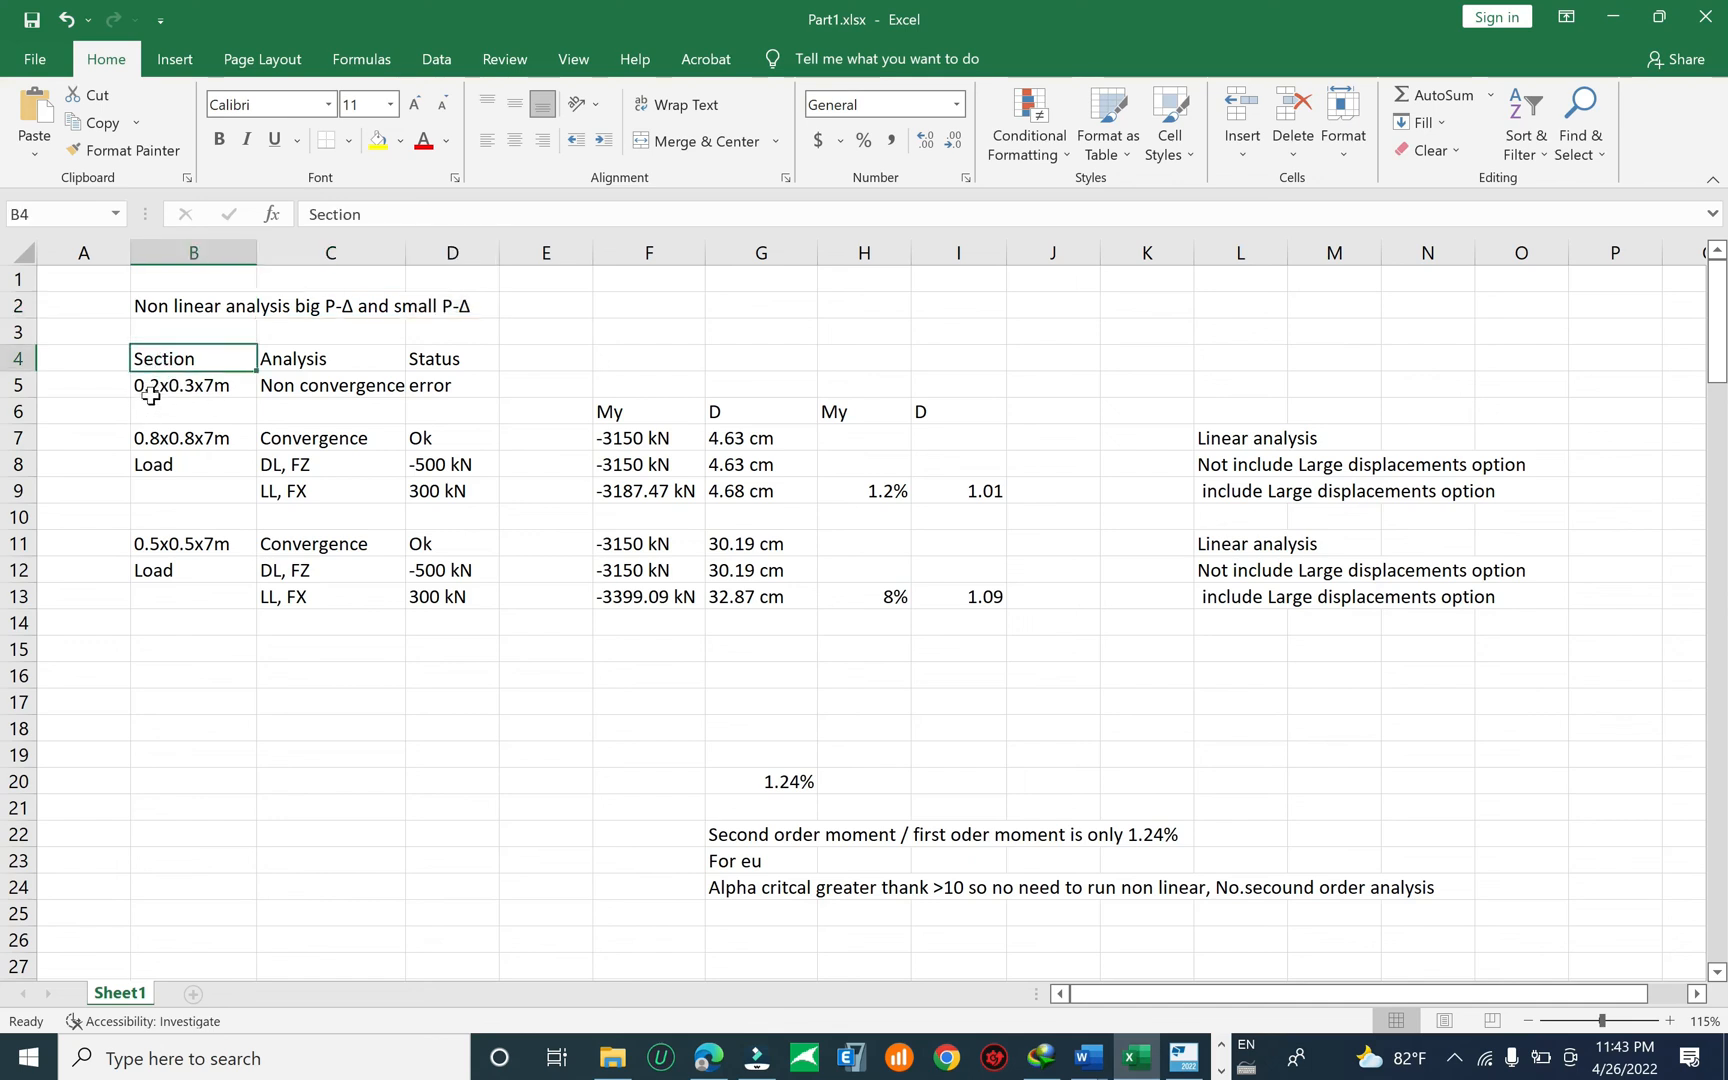
{"action": "left_click", "coordinate": [152, 390]}
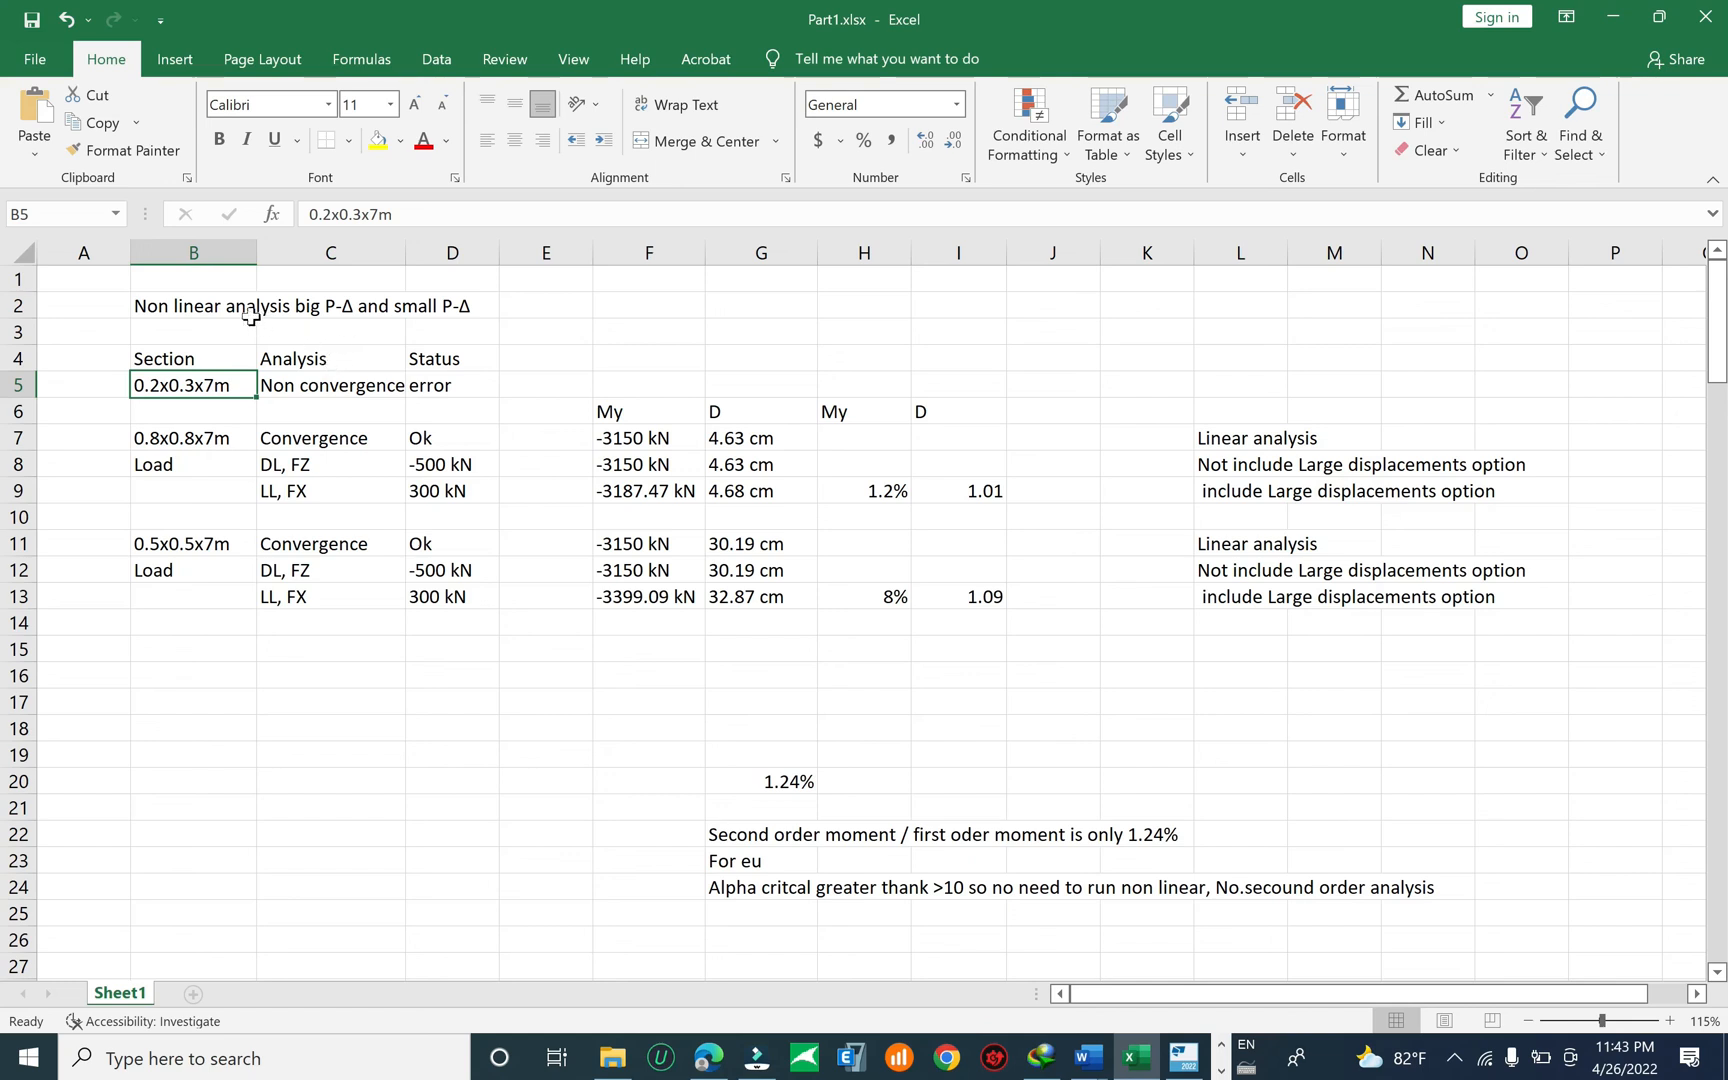
{"action": "left_click", "coordinate": [313, 358]}
{"action": "left_click", "coordinate": [307, 388]}
{"action": "left_click_drag", "start_coordinate": [440, 367], "coordinate": [447, 388]}
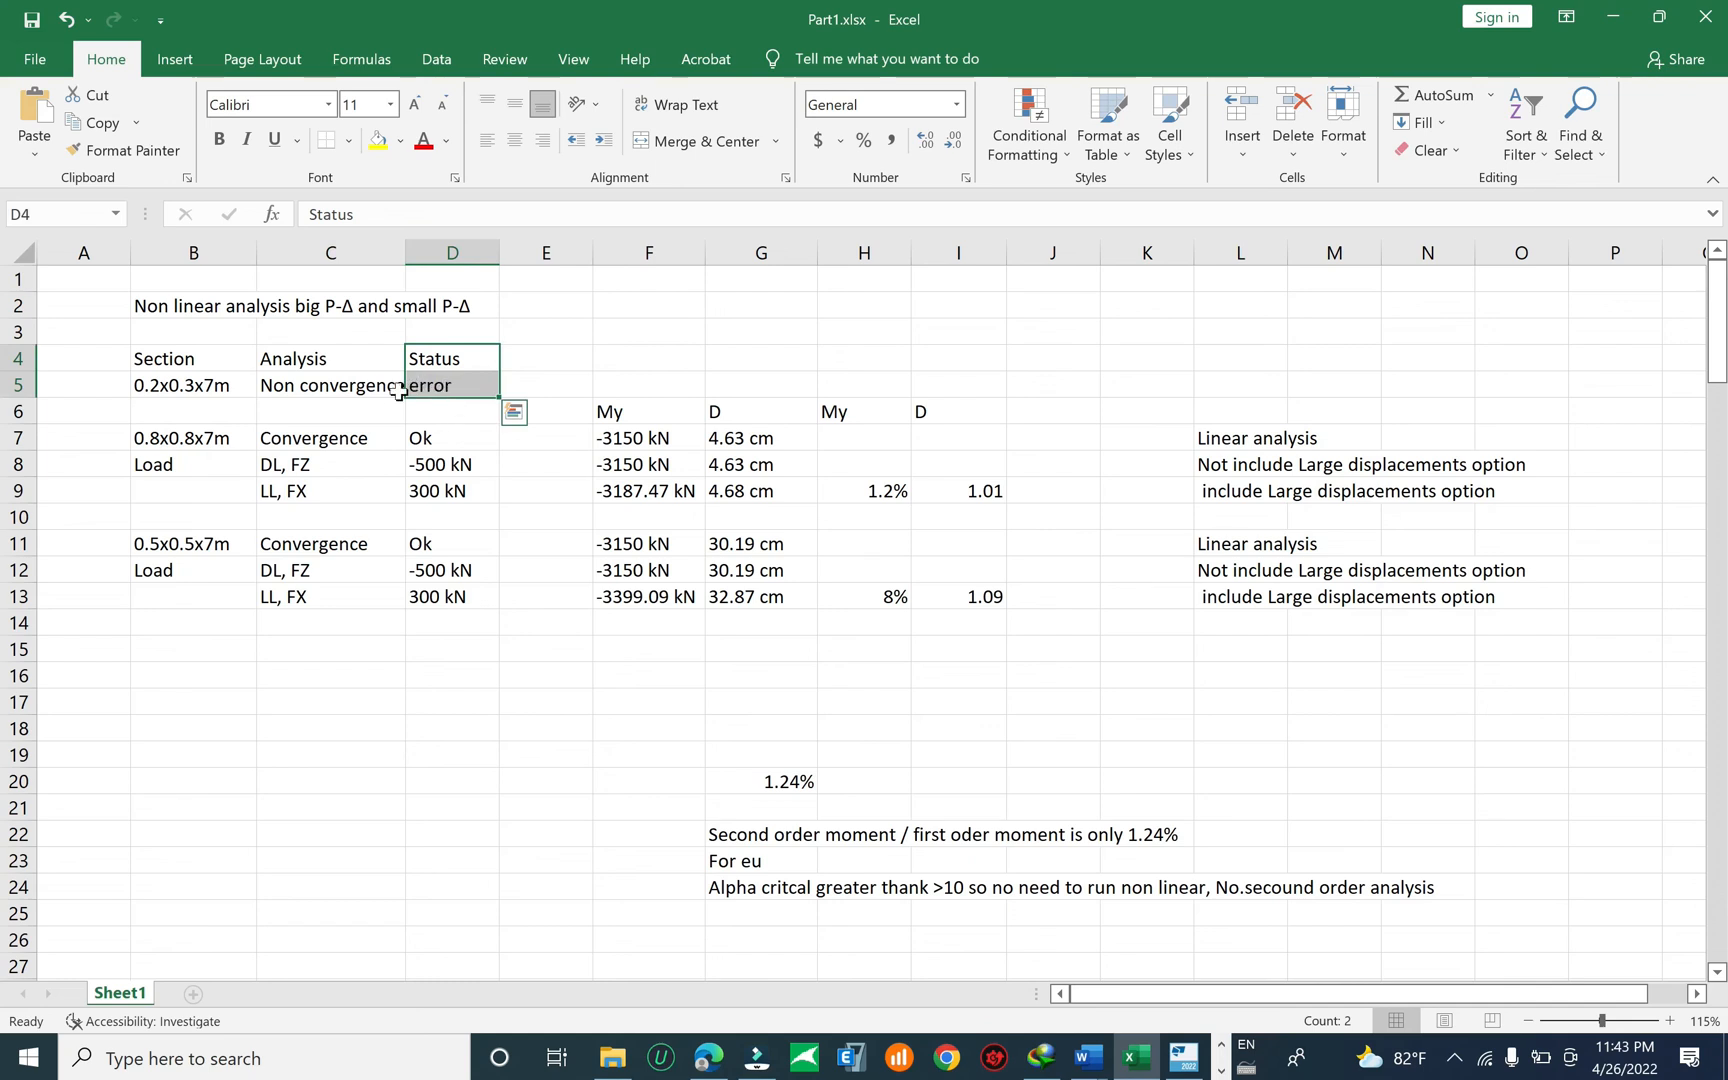
{"action": "left_click", "coordinate": [398, 391]}
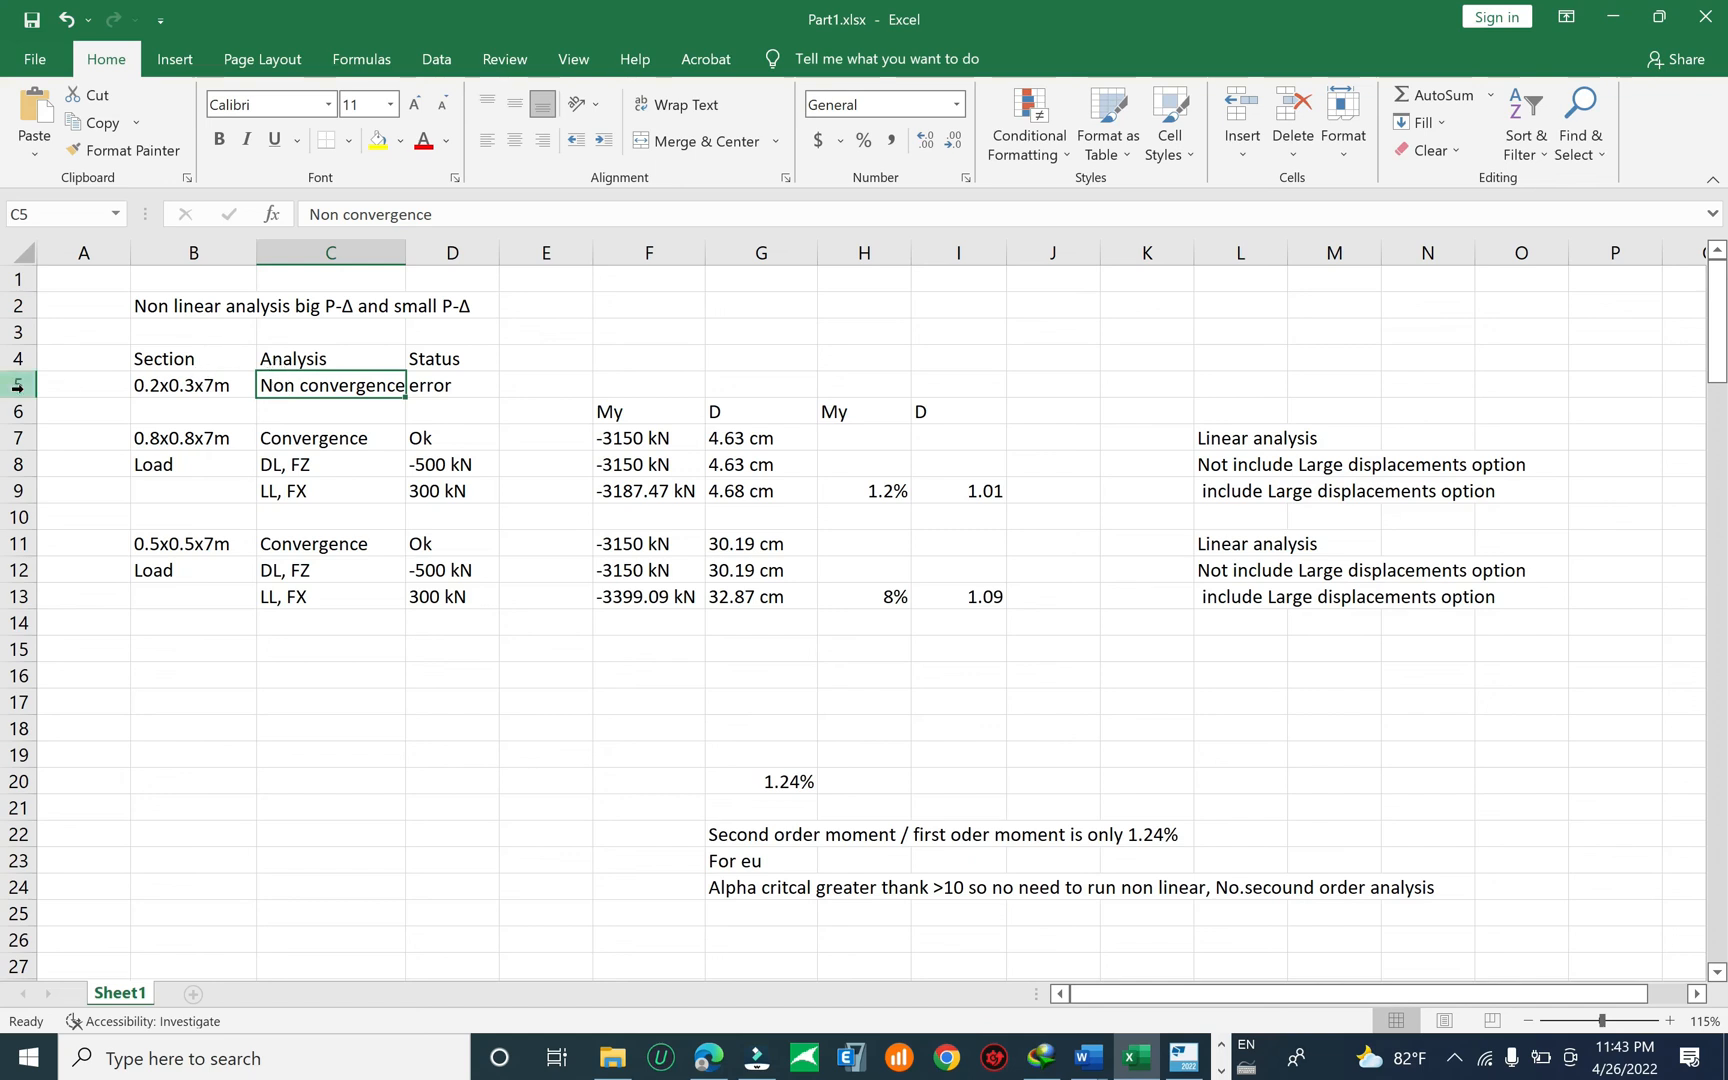
{"action": "left_click", "coordinate": [150, 382]}
{"action": "left_click_drag", "start_coordinate": [180, 380], "coordinate": [232, 386]}
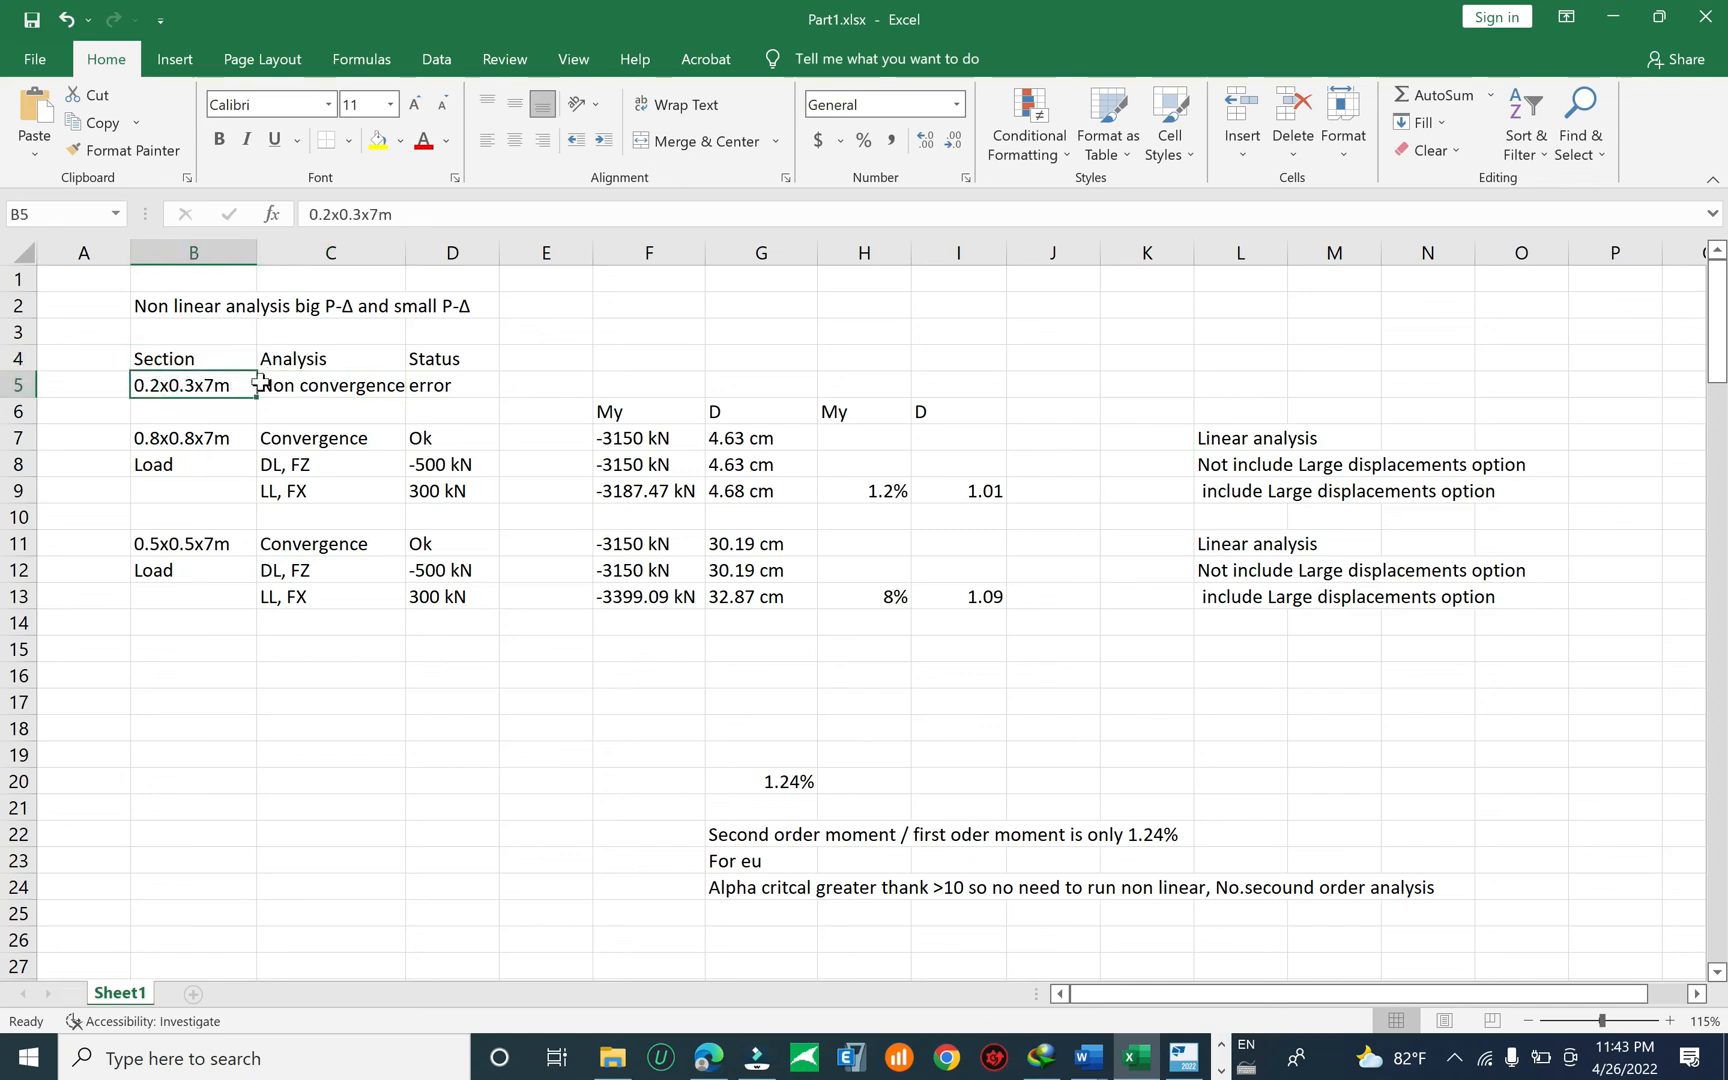
Examine the analysis convergence and status of the 0.8x0.8x7m column, comparing it with the 0.5x0.5x7m column.
{"action": "left_click", "coordinate": [18, 438]}
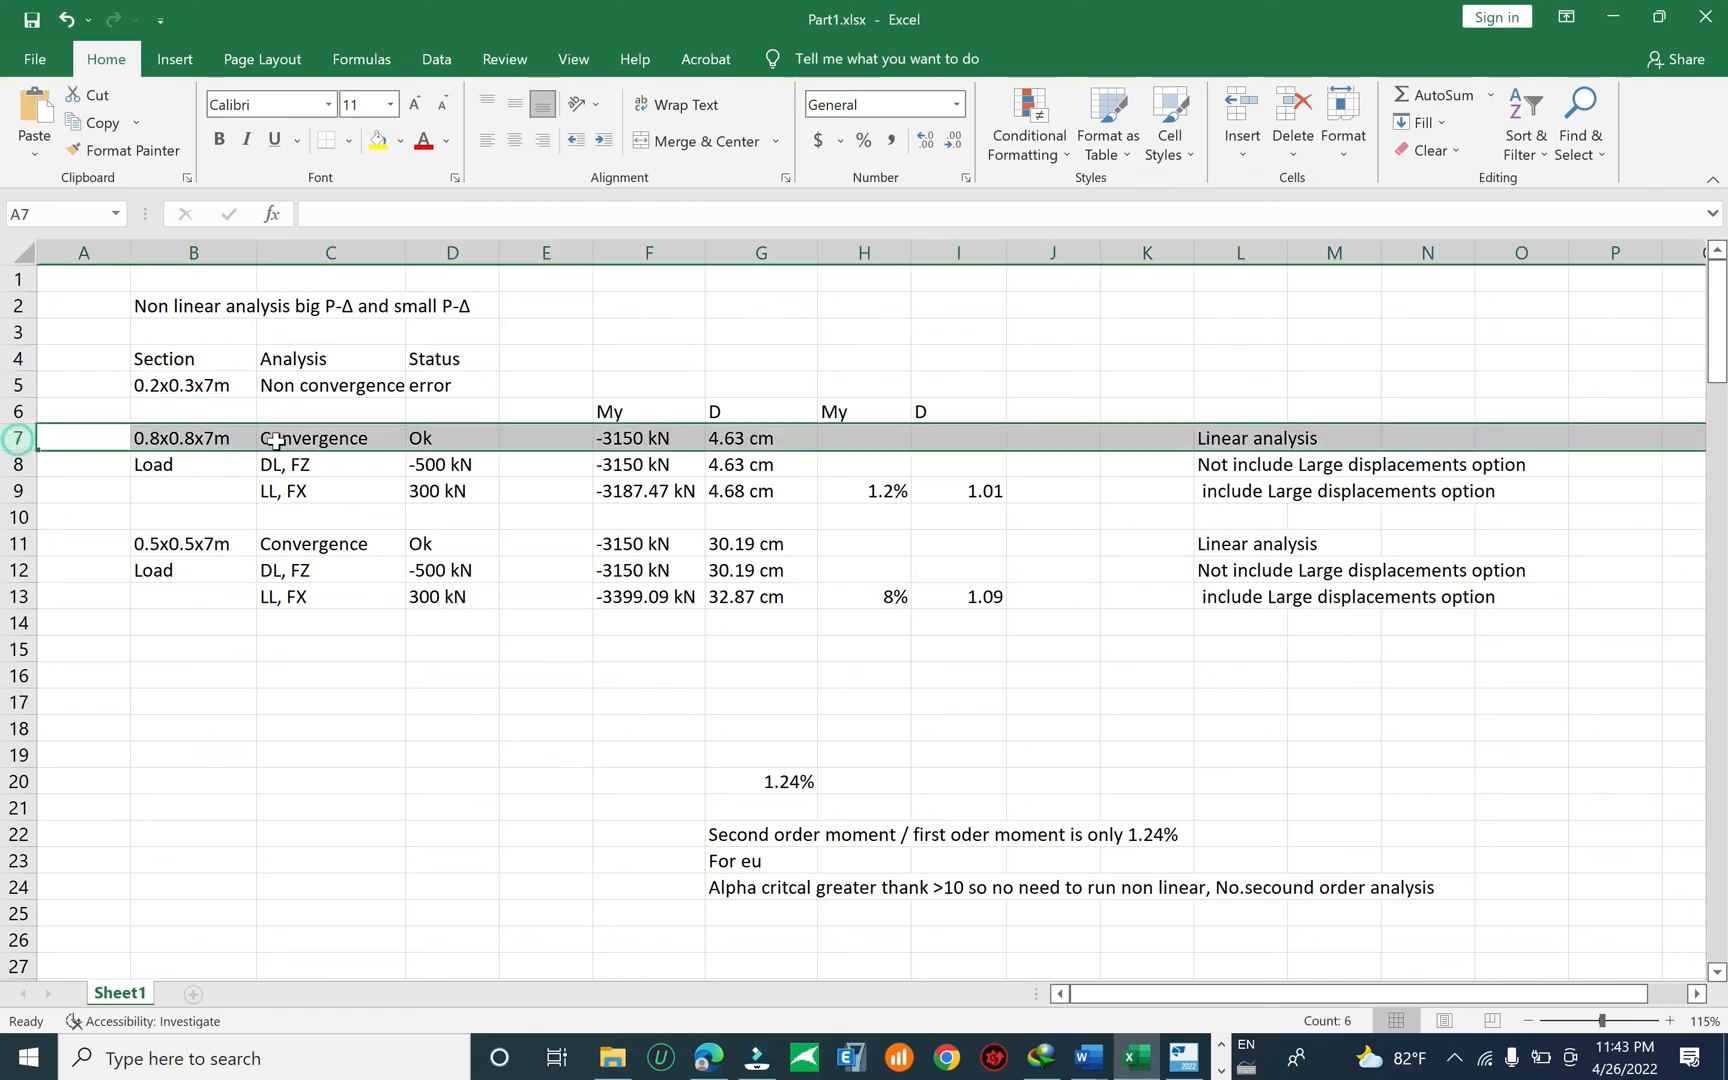
{"action": "left_click", "coordinate": [165, 441]}
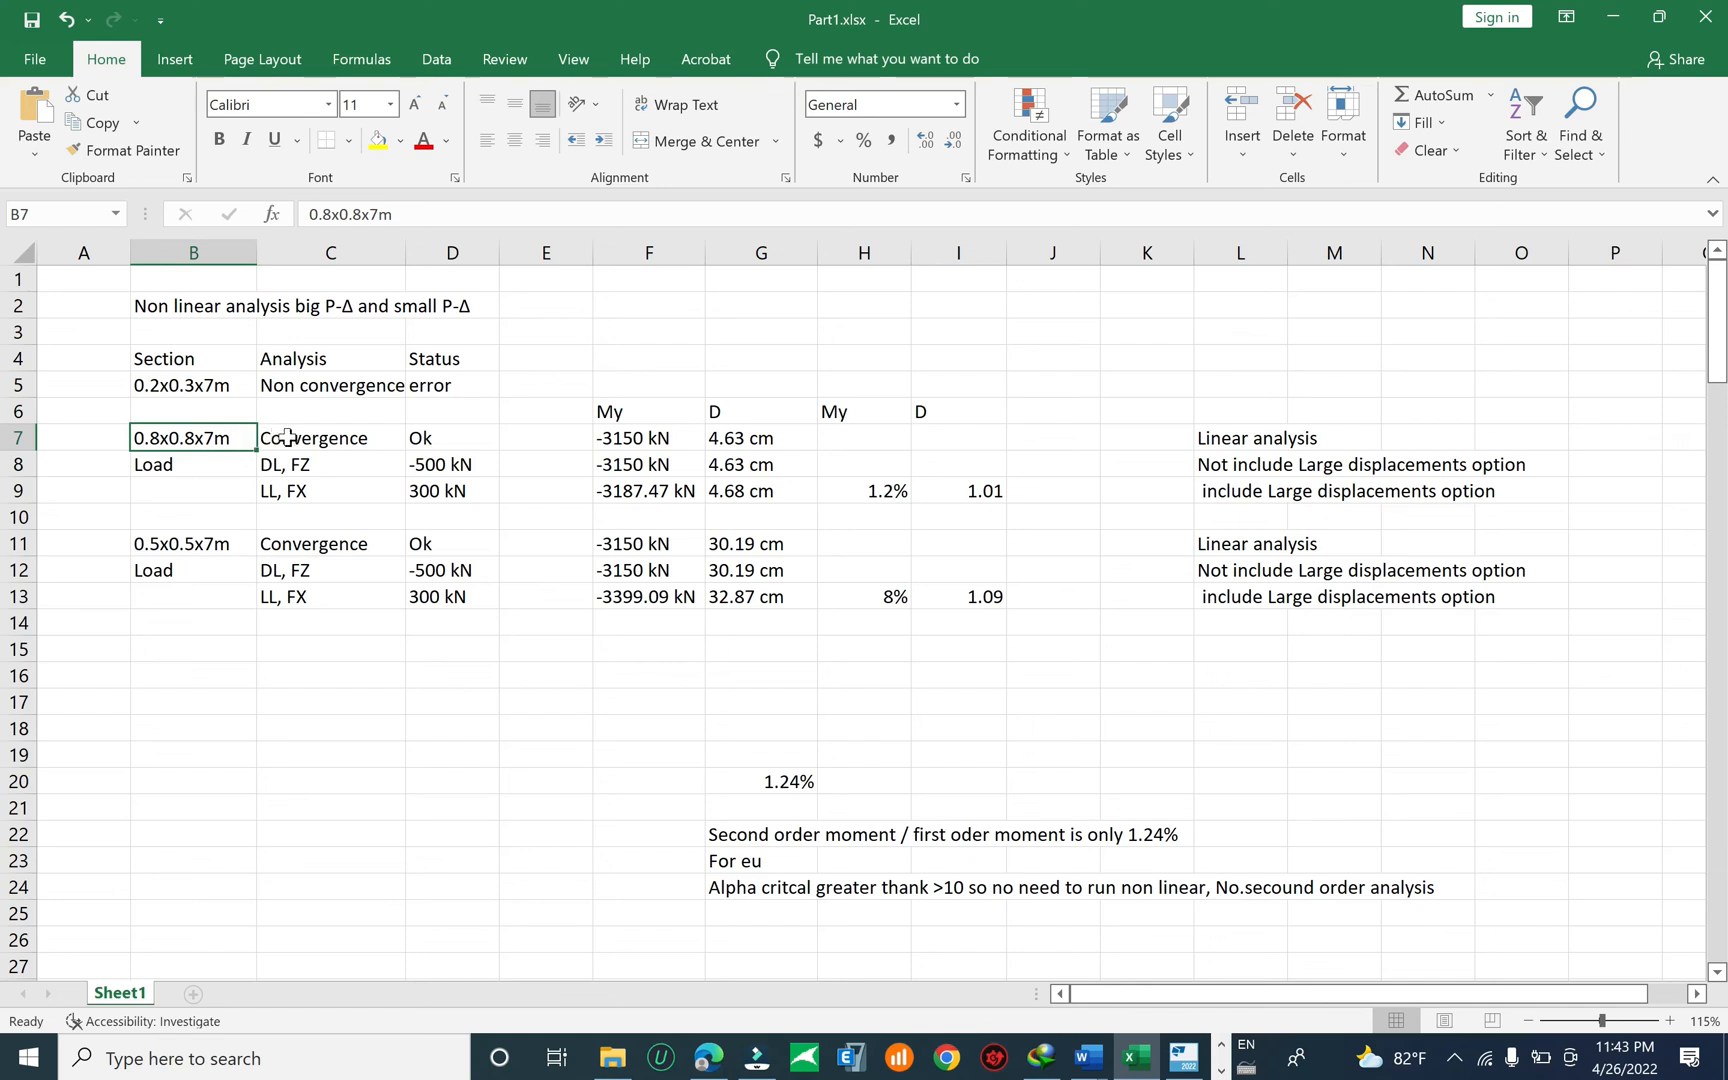
{"action": "left_click", "coordinate": [322, 438]}
{"action": "left_click", "coordinate": [315, 541]}
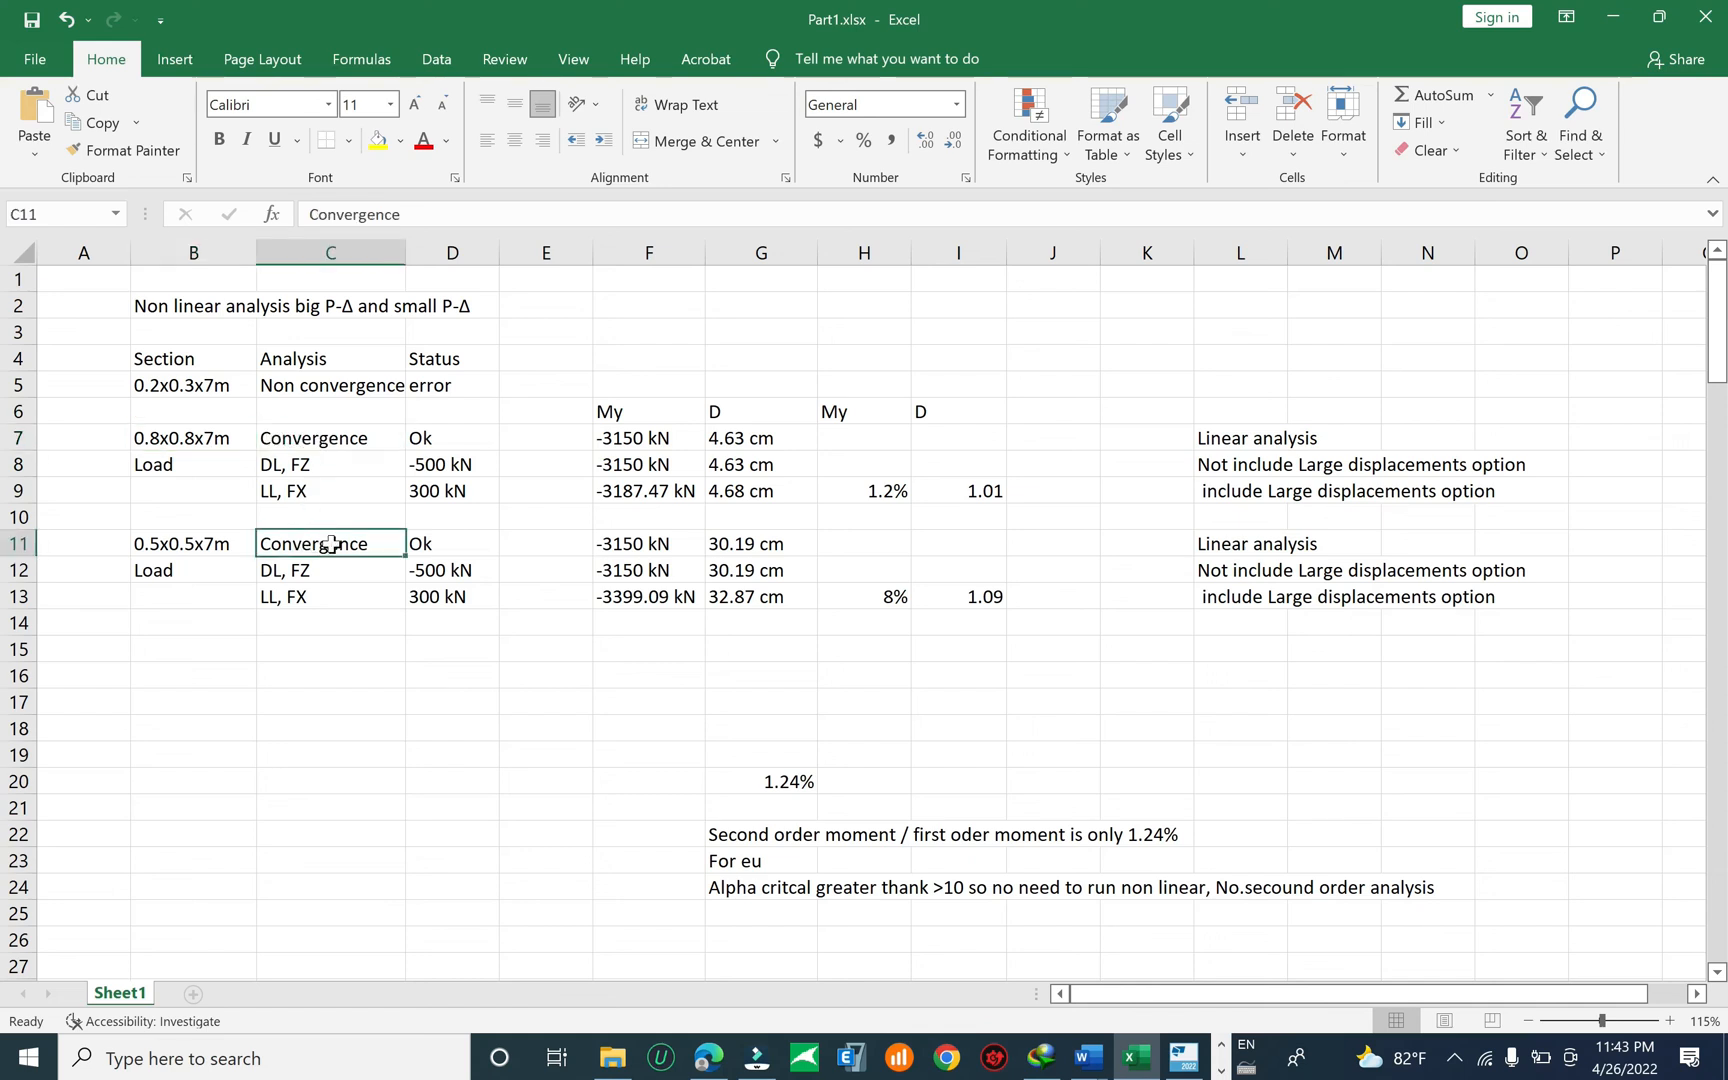
{"action": "left_click", "coordinate": [337, 443]}
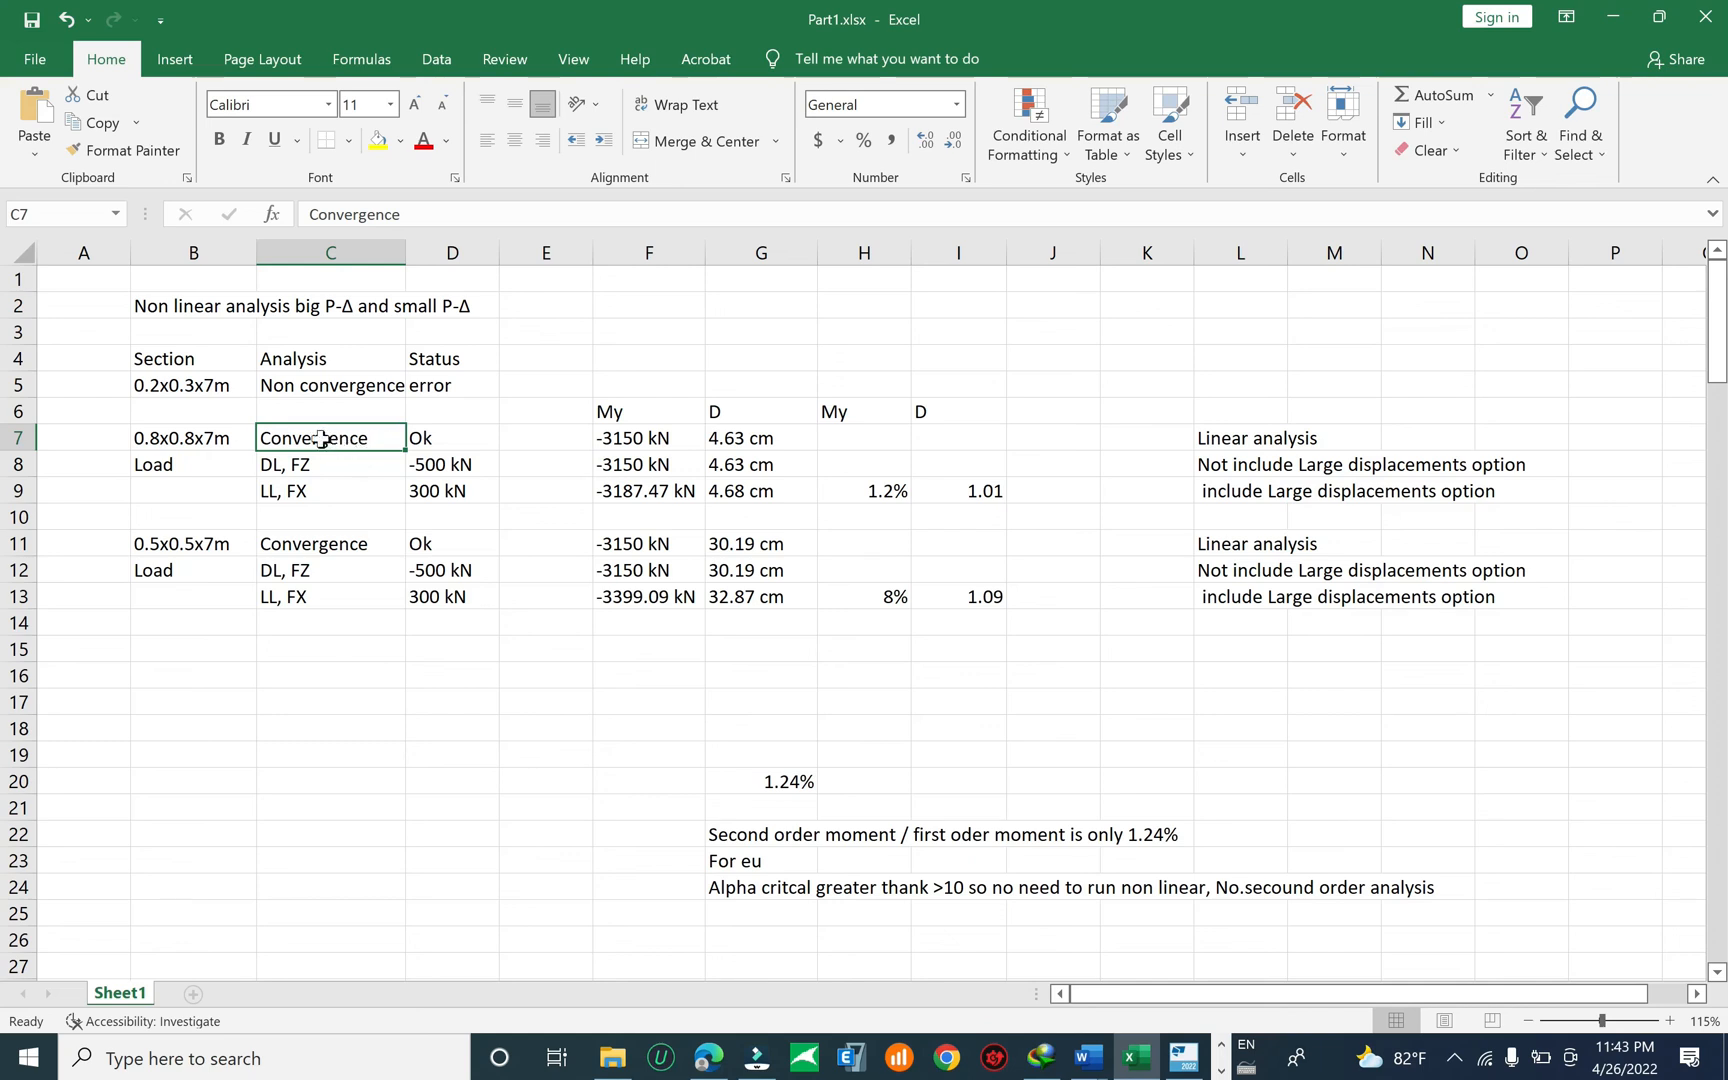
{"action": "left_click", "coordinate": [451, 438]}
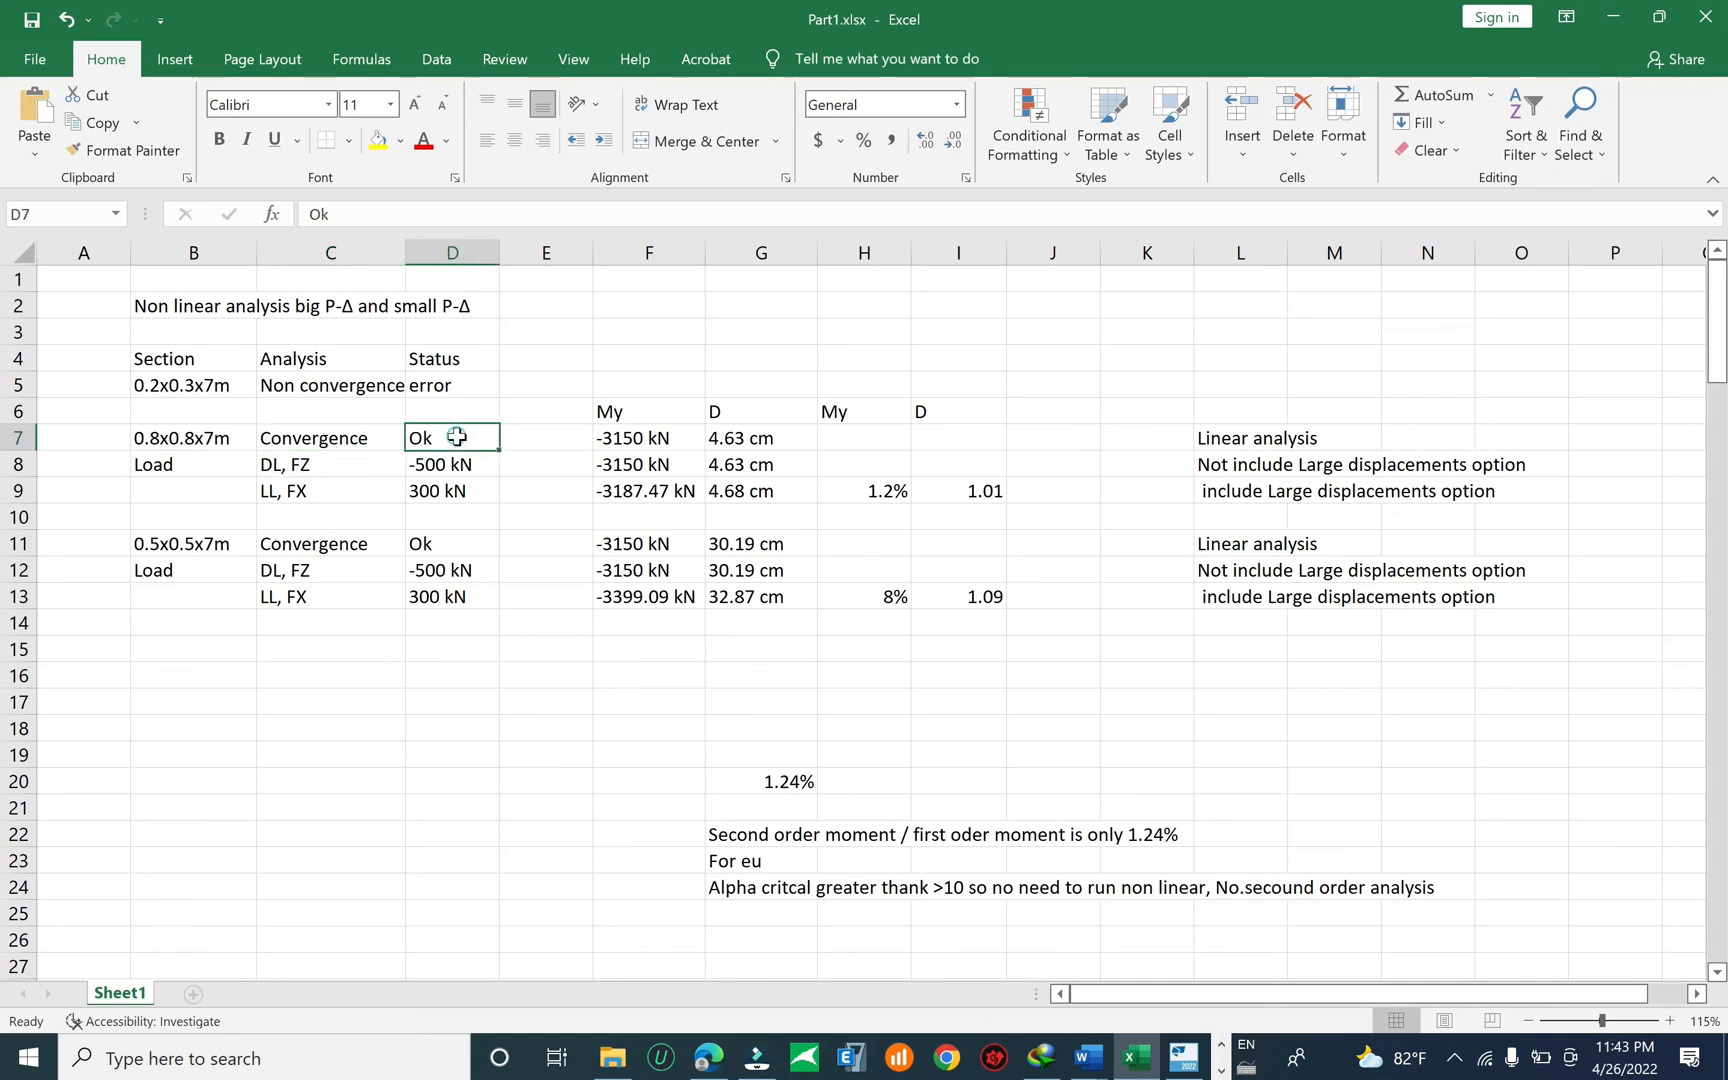
{"action": "left_click", "coordinate": [17, 464]}
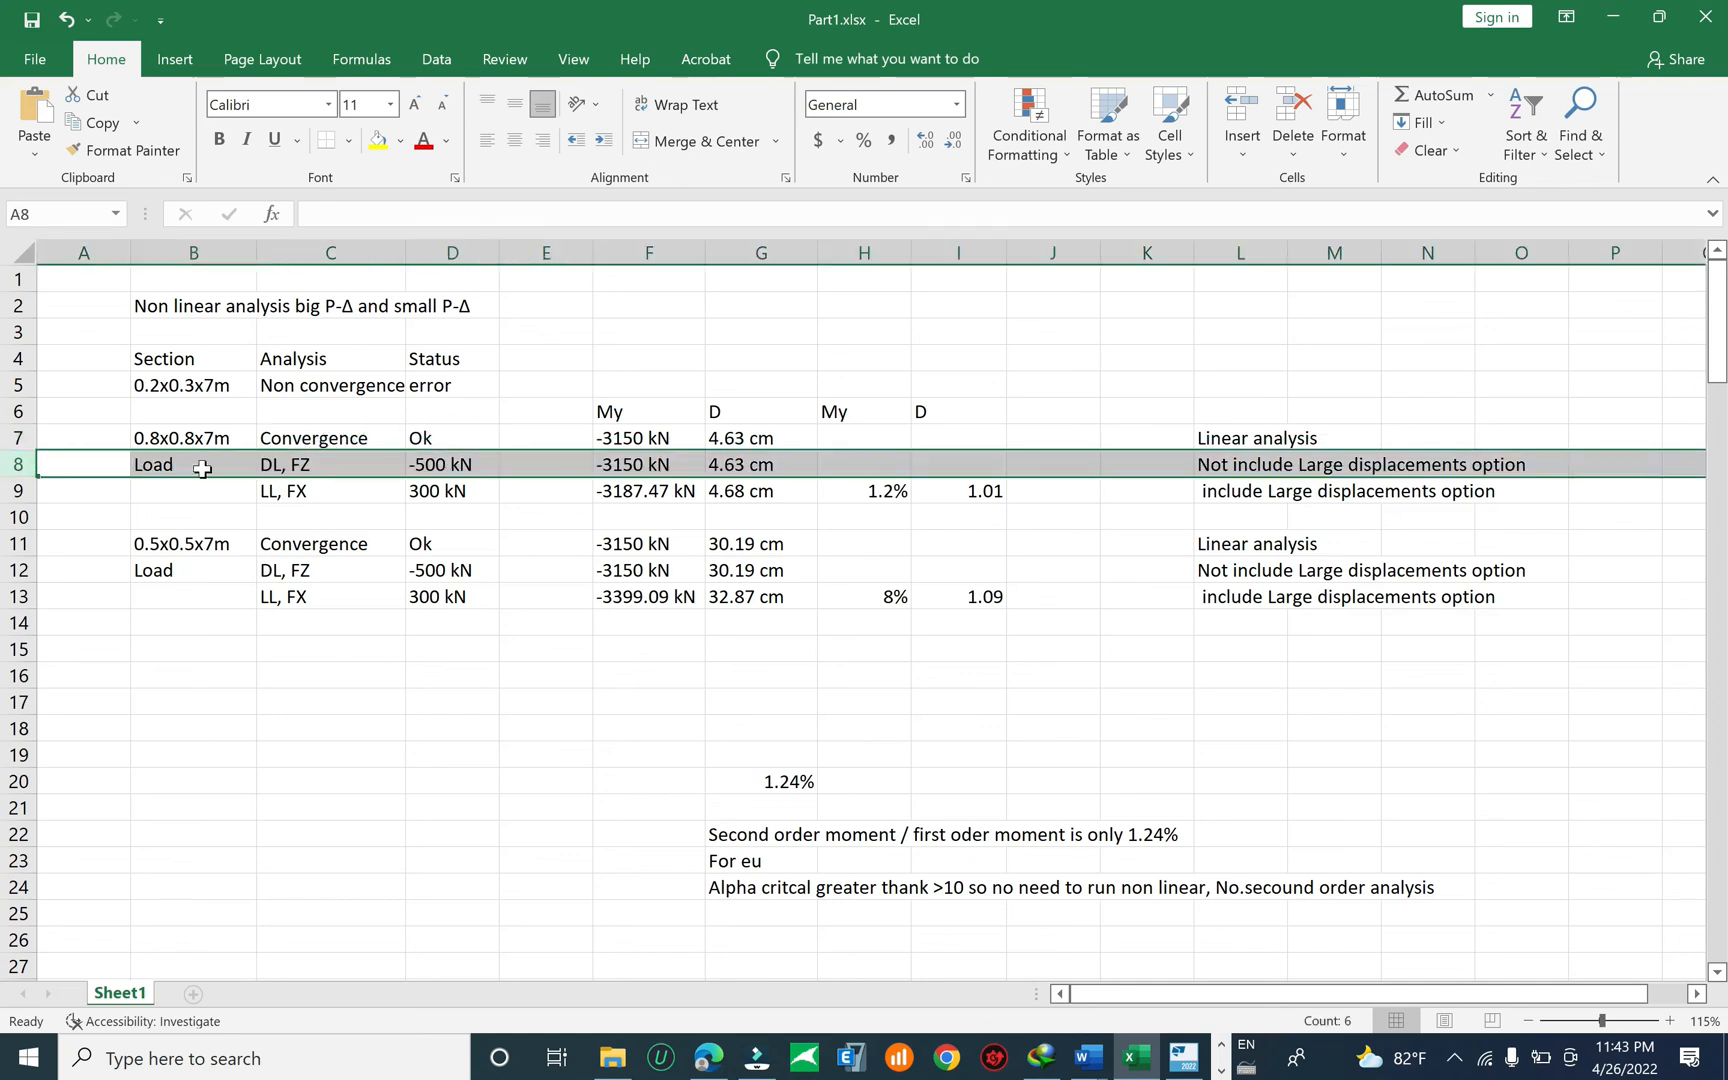
{"action": "left_click", "coordinate": [460, 438]}
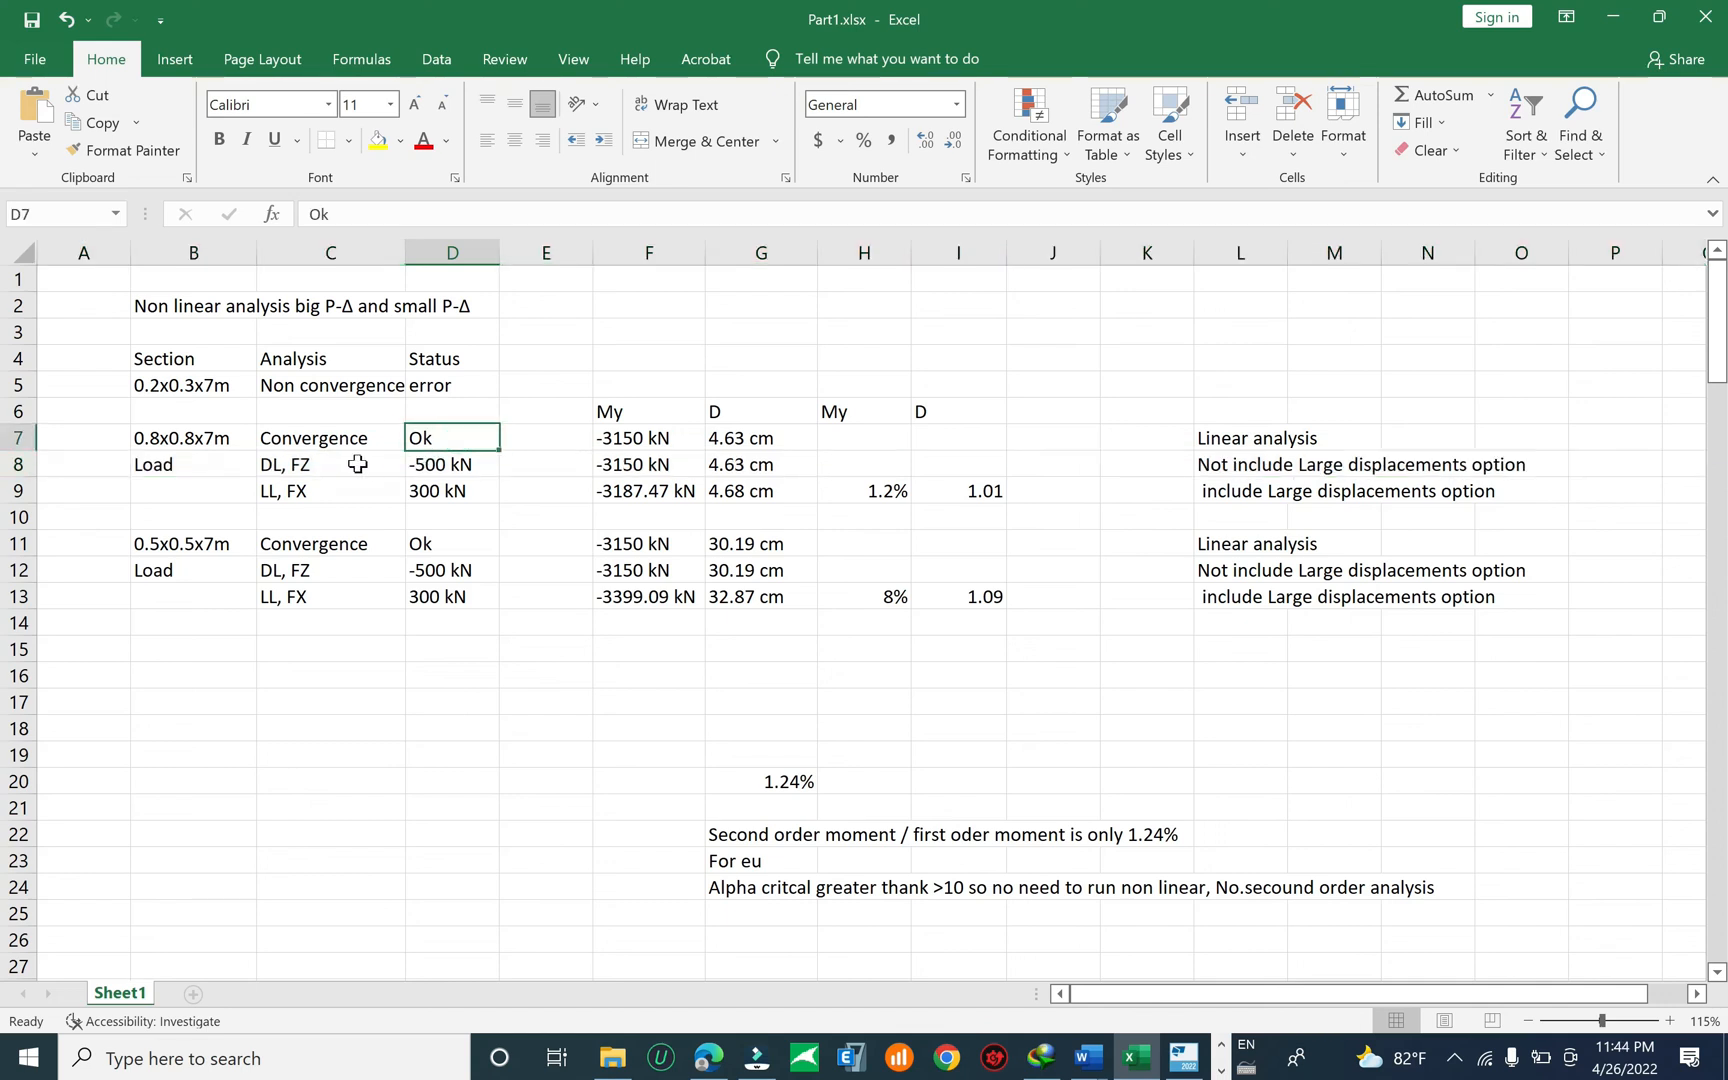
Examine the DL, FZ and LL, FX load entries listed for the 0.8x0.8x7m column.
{"action": "left_click", "coordinate": [340, 464]}
{"action": "left_click", "coordinate": [451, 465]}
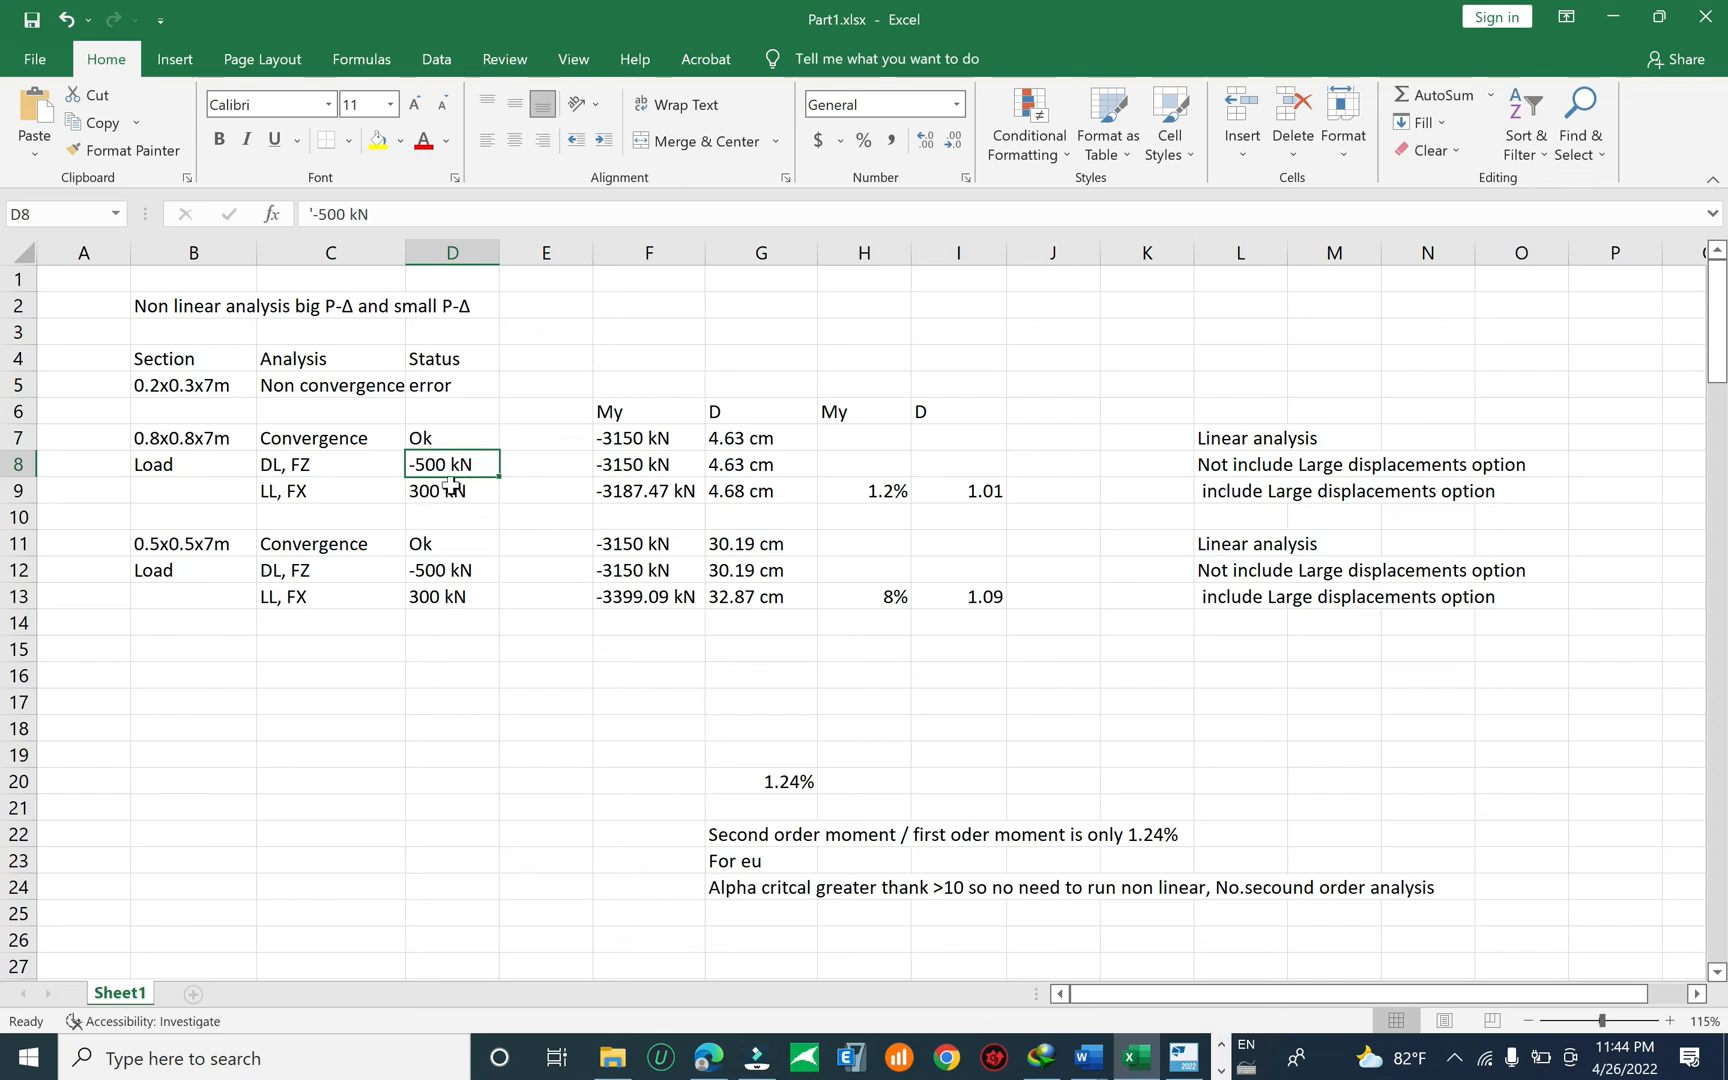
{"action": "left_click", "coordinate": [22, 490]}
{"action": "left_click", "coordinate": [426, 492]}
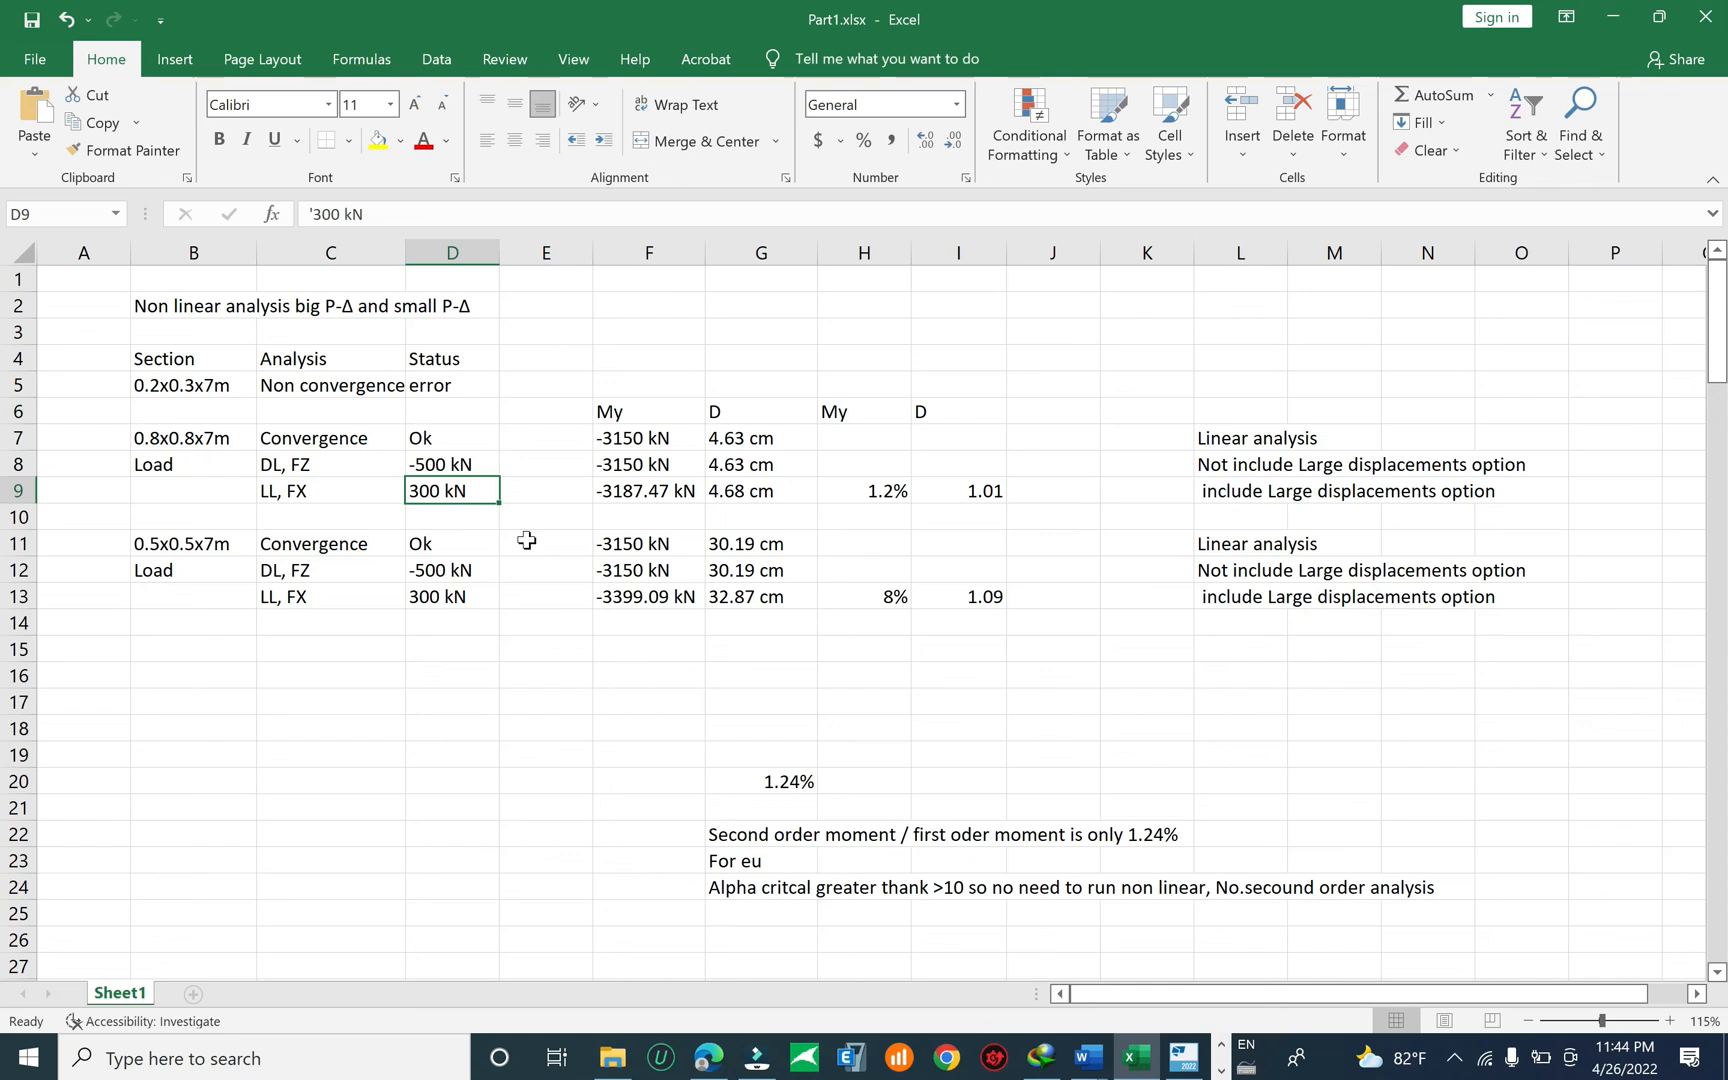
{"action": "left_click", "coordinate": [356, 490]}
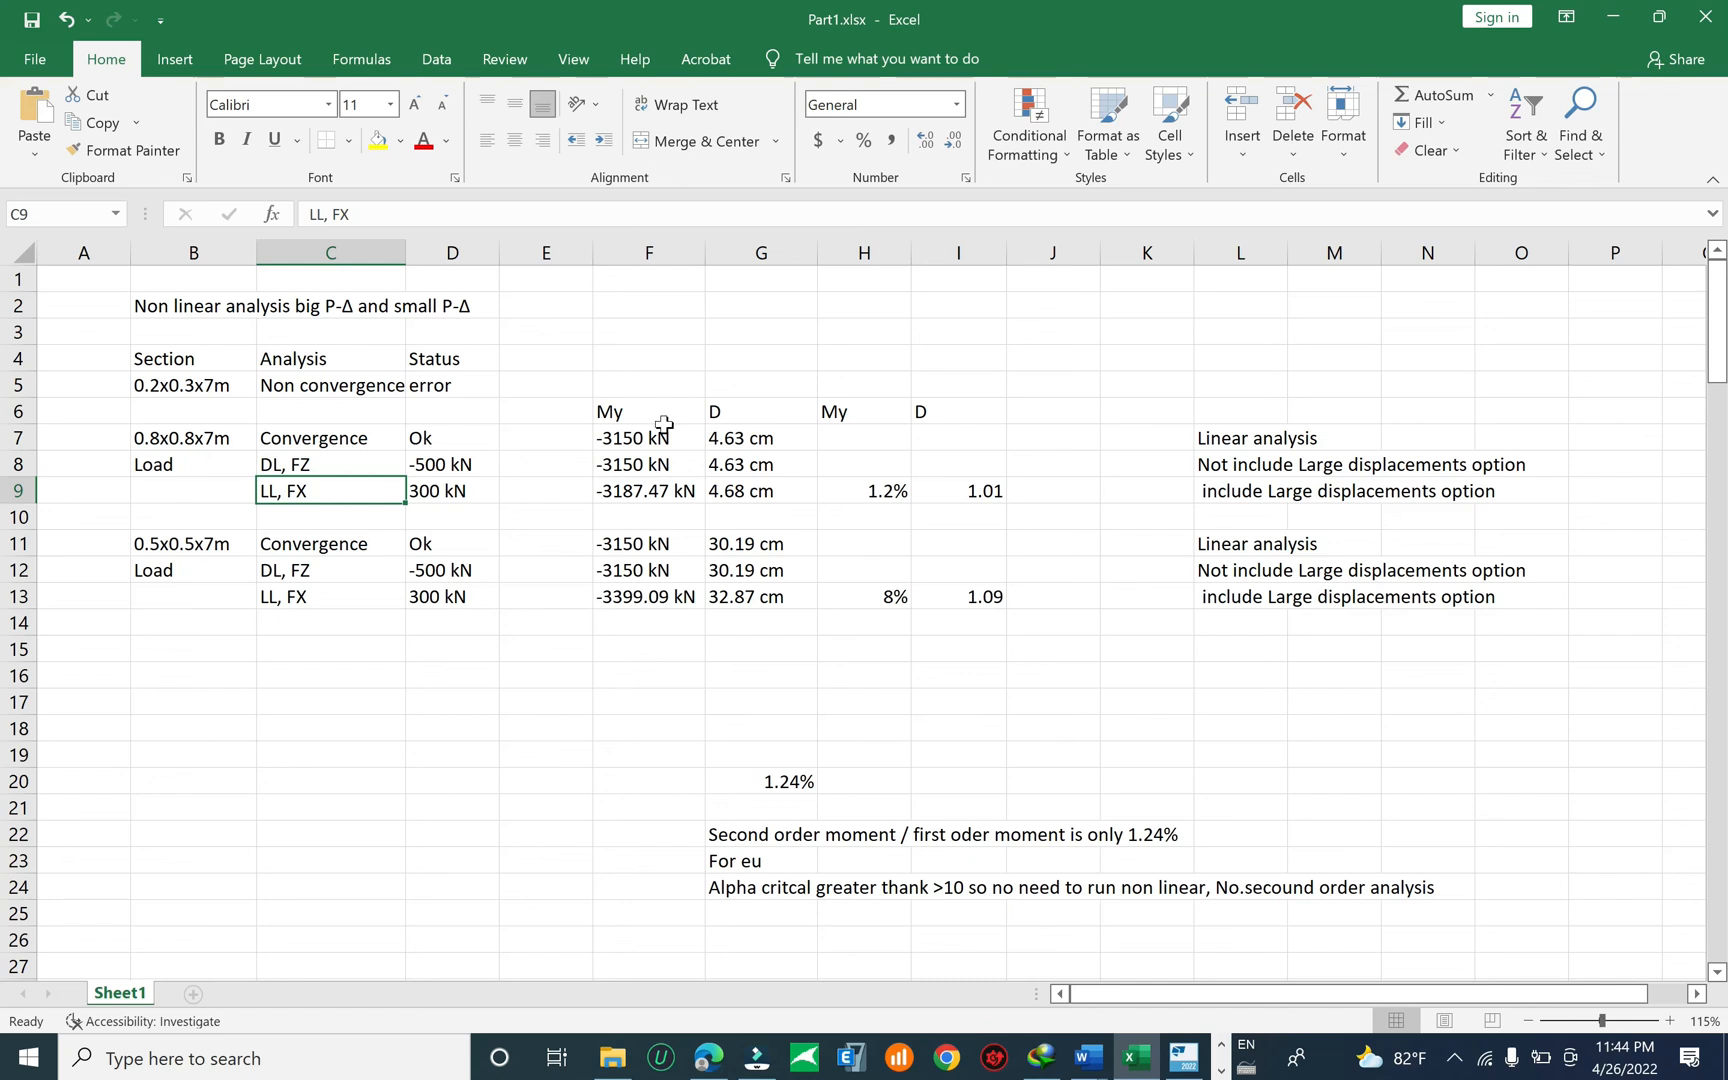
Enter the heading "First order" in cell F5 above the first My column.
{"action": "mouse_move", "coordinate": [649, 385]}
{"action": "left_mouse_down"}
{"action": "mouse_move", "coordinate": [711, 381]}
{"action": "mouse_move", "coordinate": [668, 385]}
{"action": "left_mouse_up"}
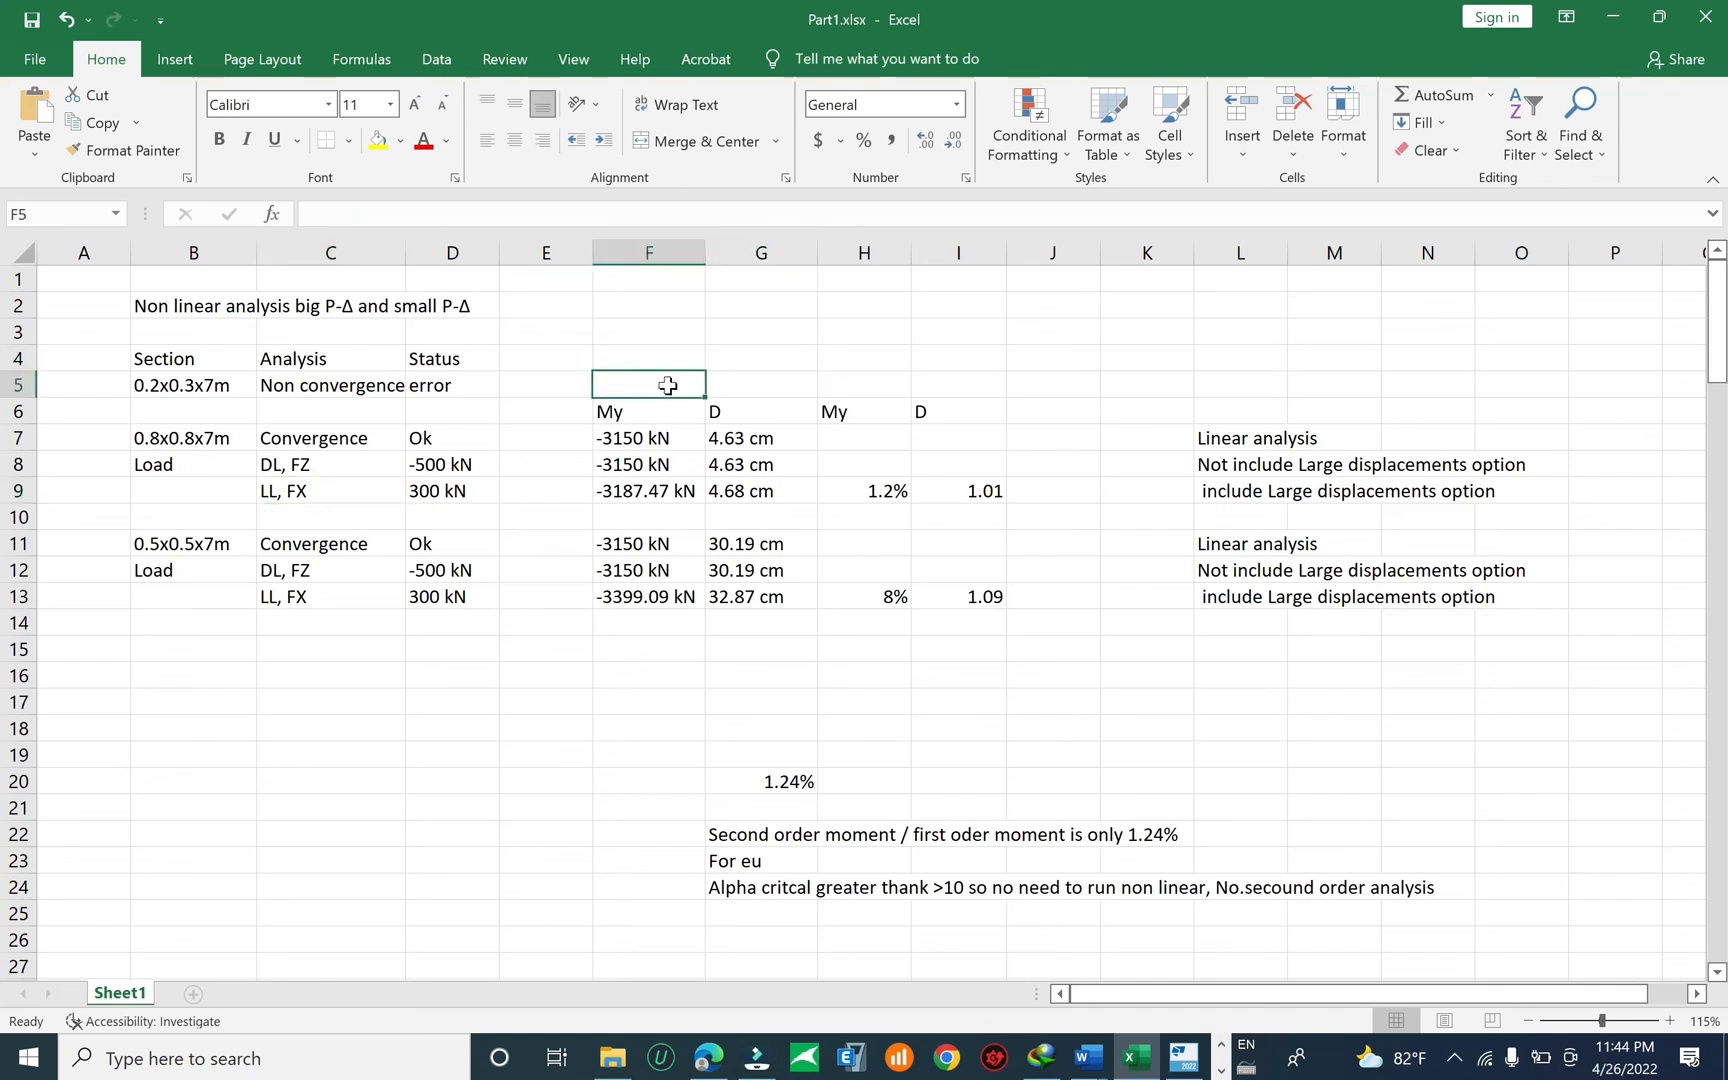
{"action": "key", "text": "alt"}
{"action": "key", "text": "d"}
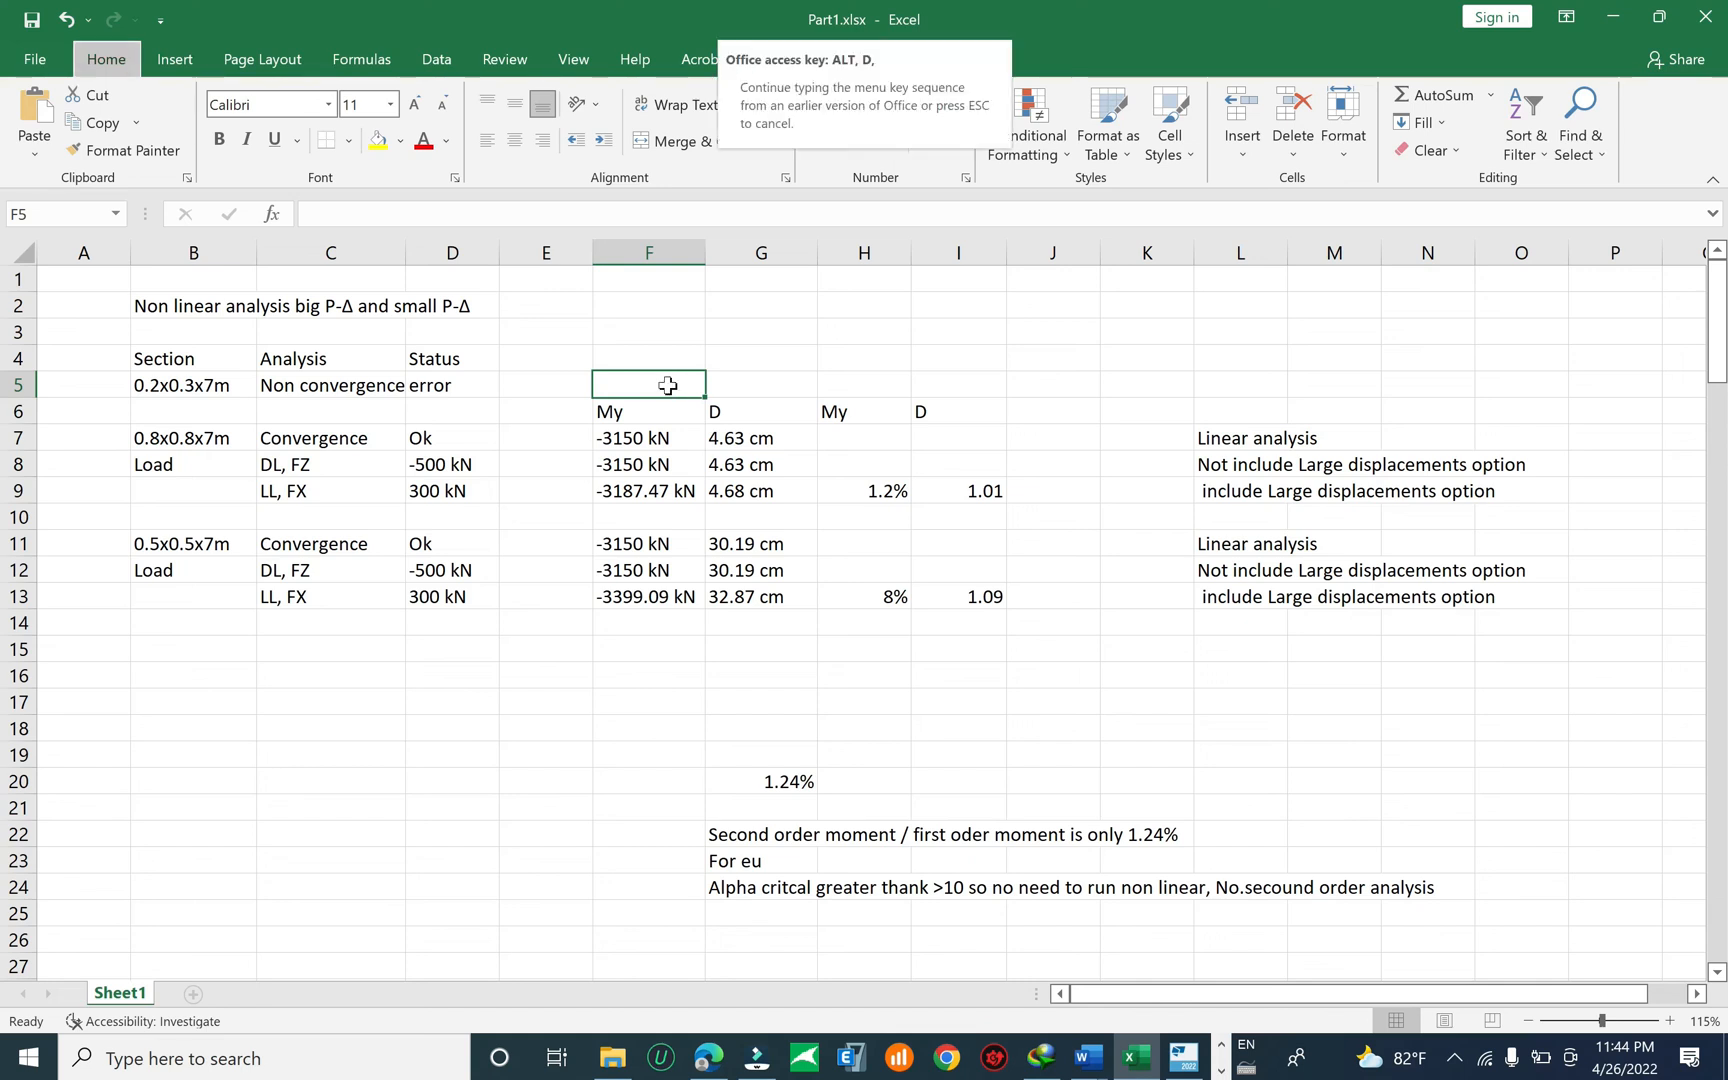
{"action": "key", "text": "Escape"}
{"action": "double_click", "coordinate": [668, 385]}
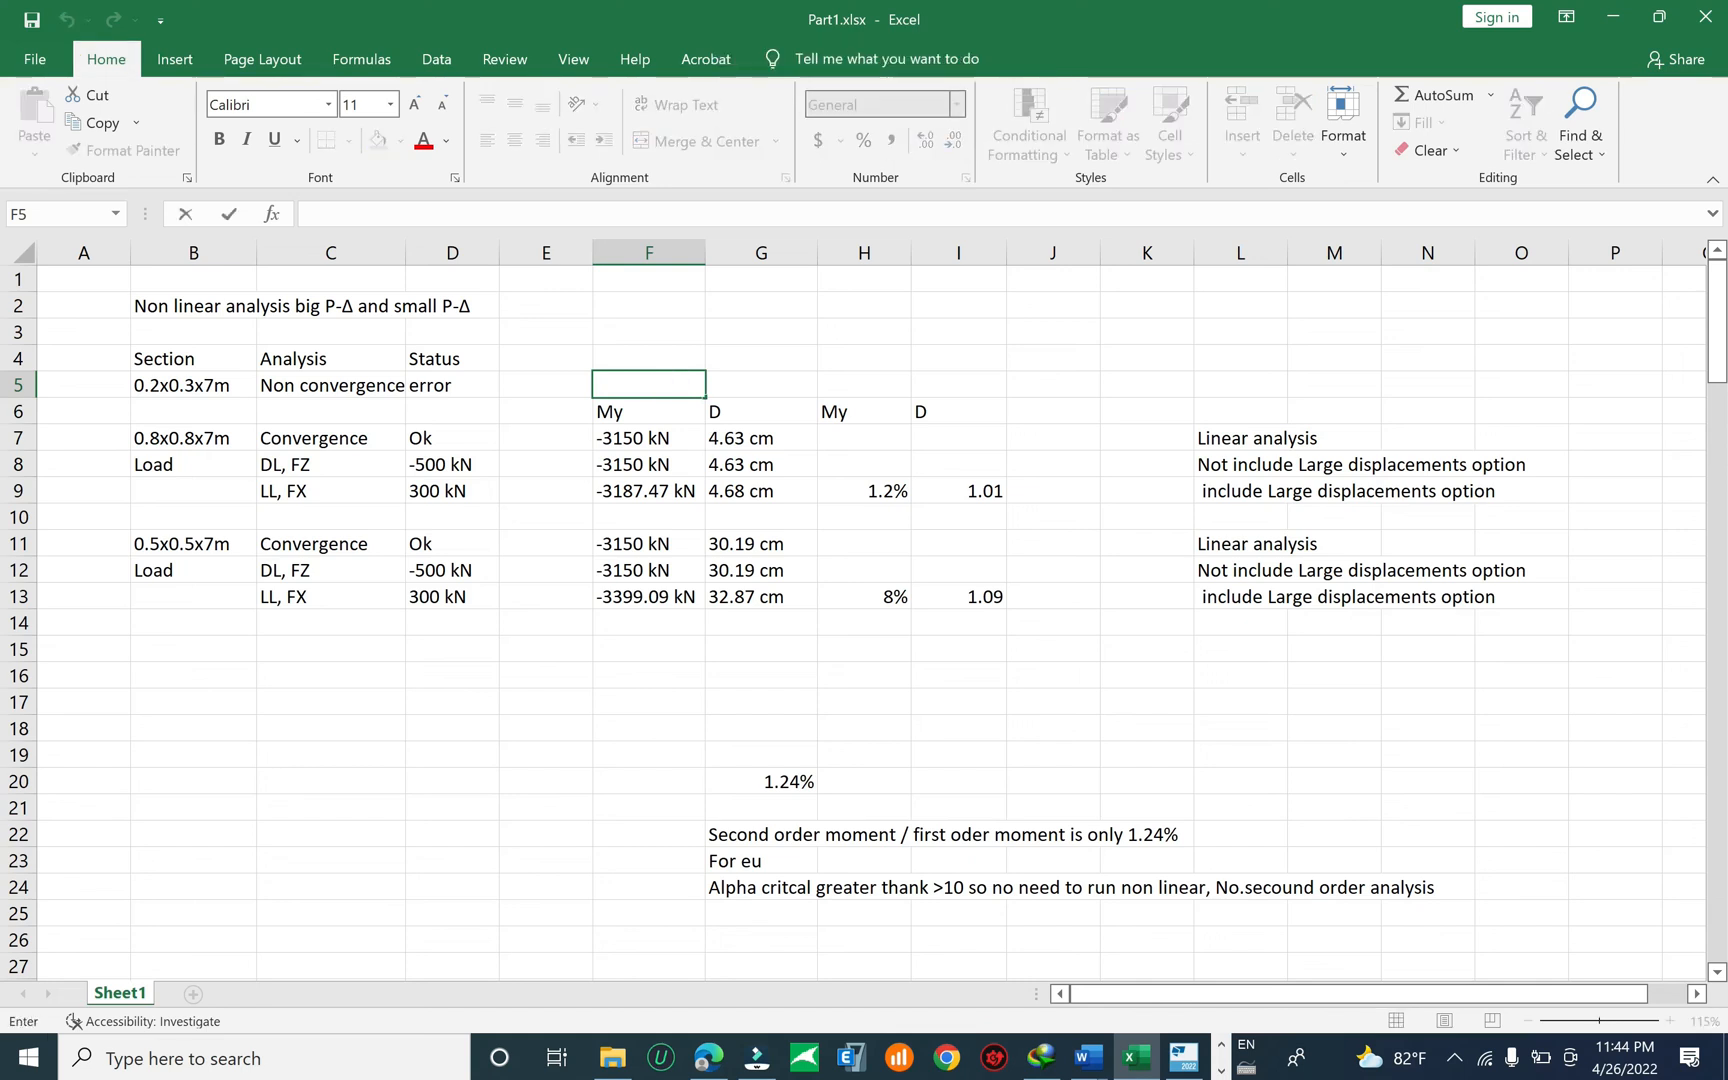
{"action": "type", "text": "First "}
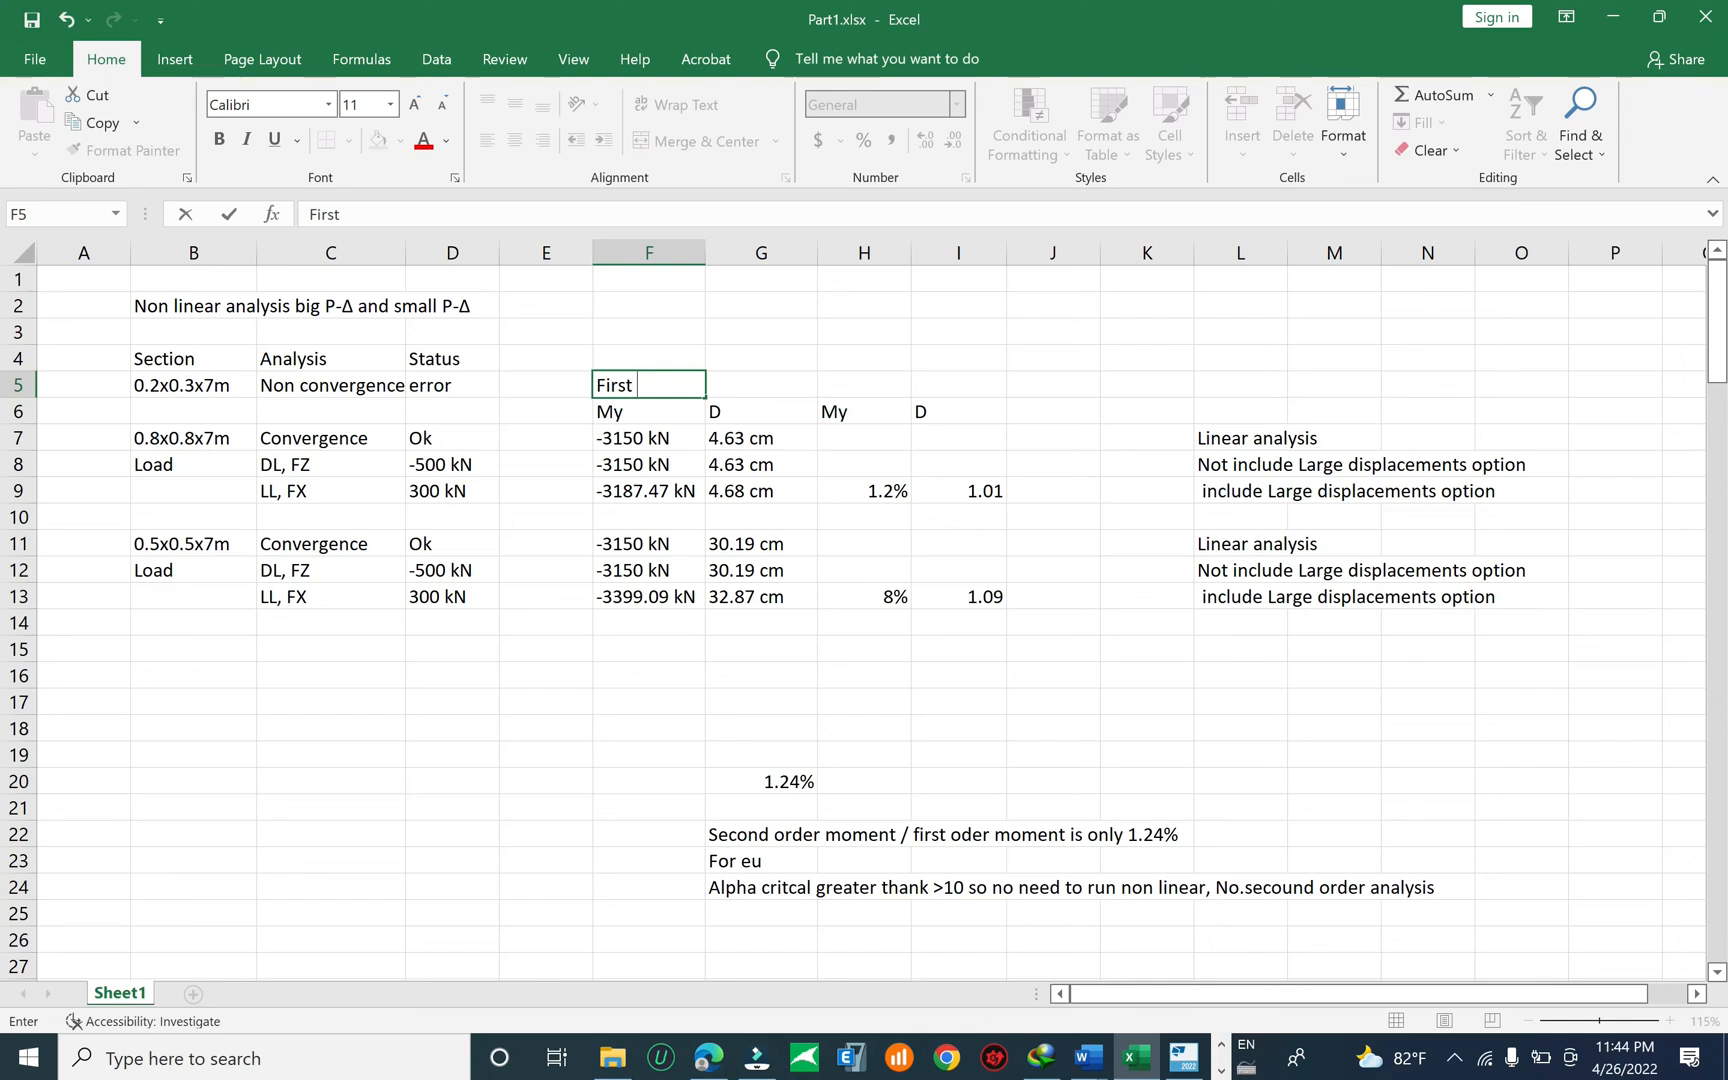
{"action": "type", "text": "order"}
{"action": "key", "text": "Return"}
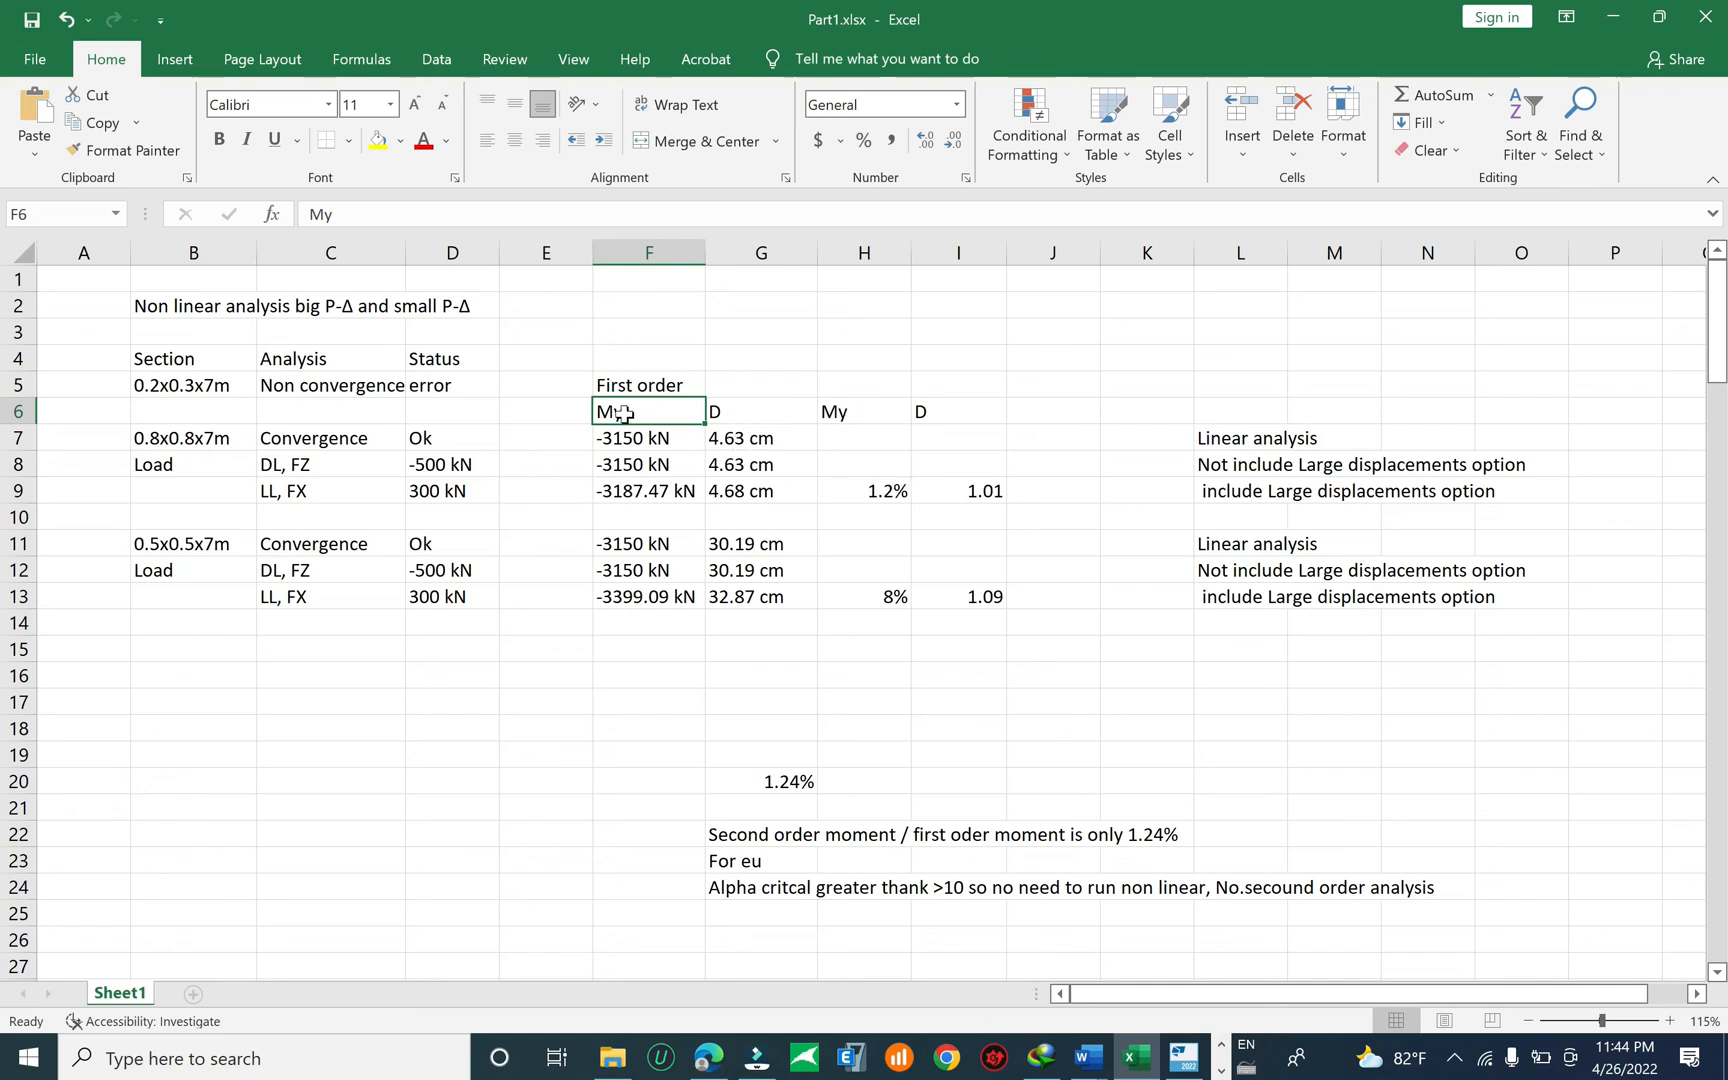
{"action": "left_click", "coordinate": [668, 384]}
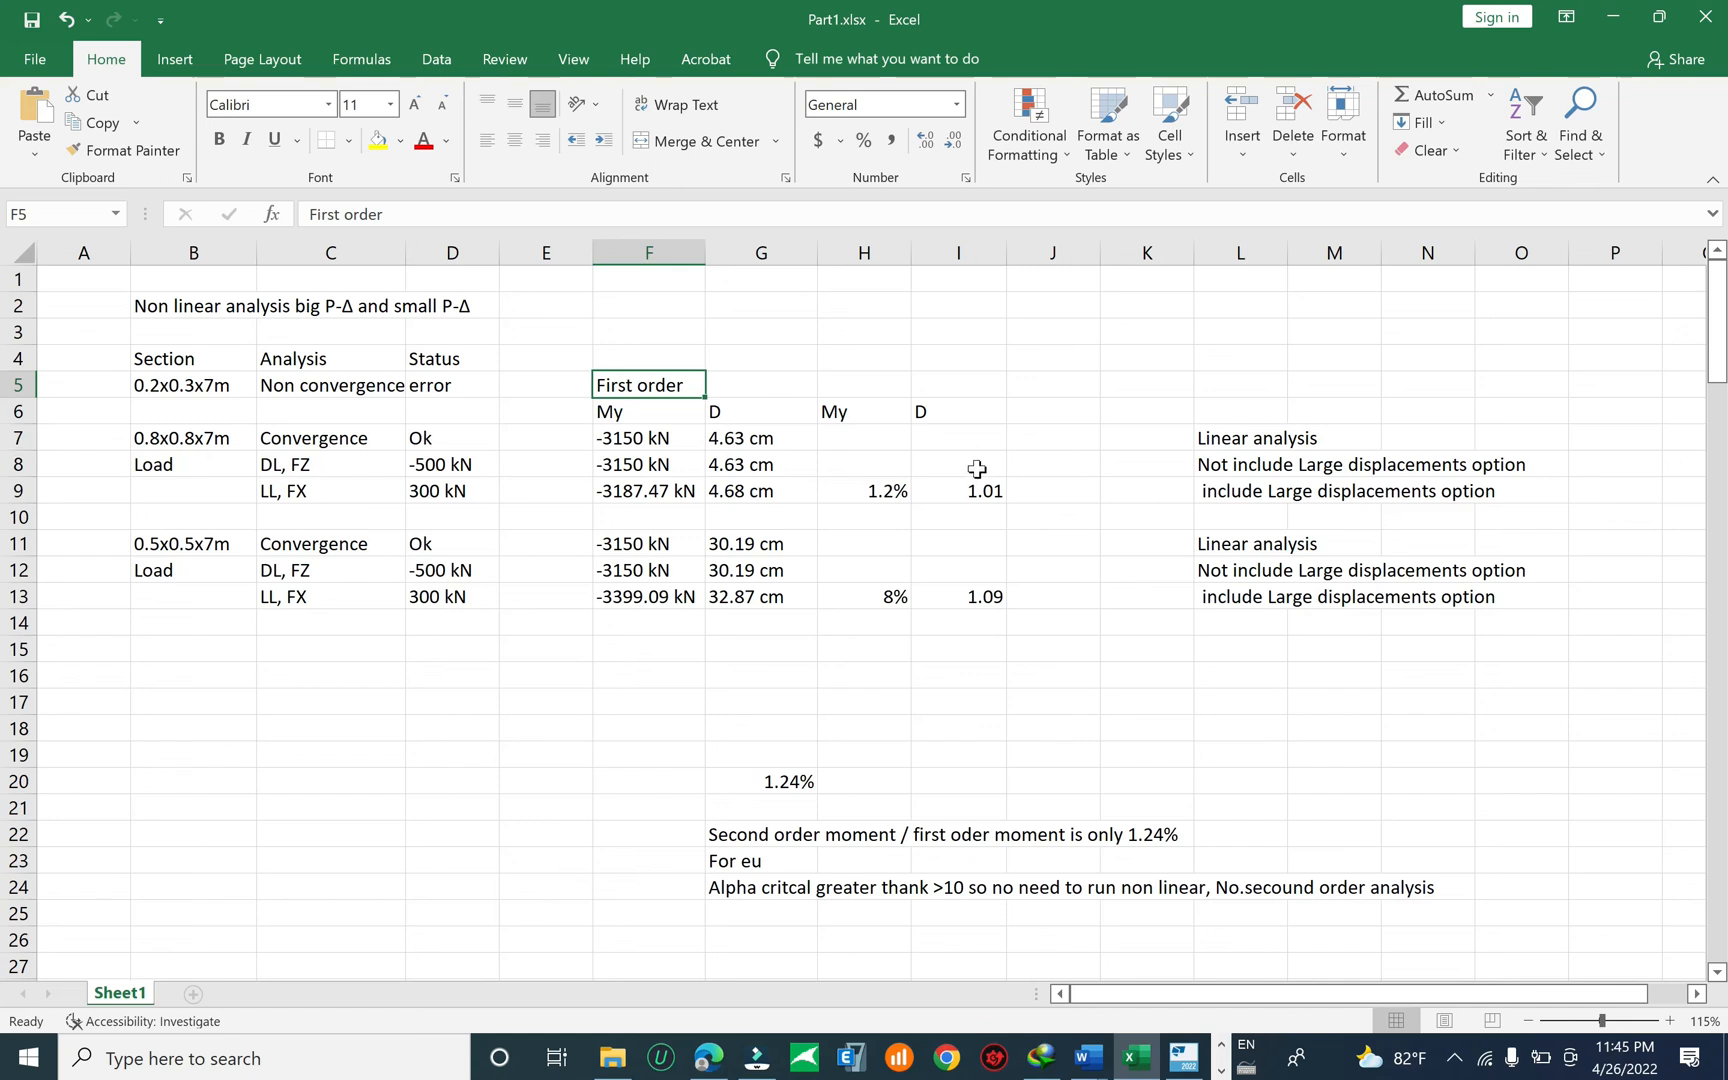
Examine the moment increase formula in H9, the large displacements results in row 9 and the 0.5x0.5x7m section in row 11.
{"action": "left_click", "coordinate": [877, 489]}
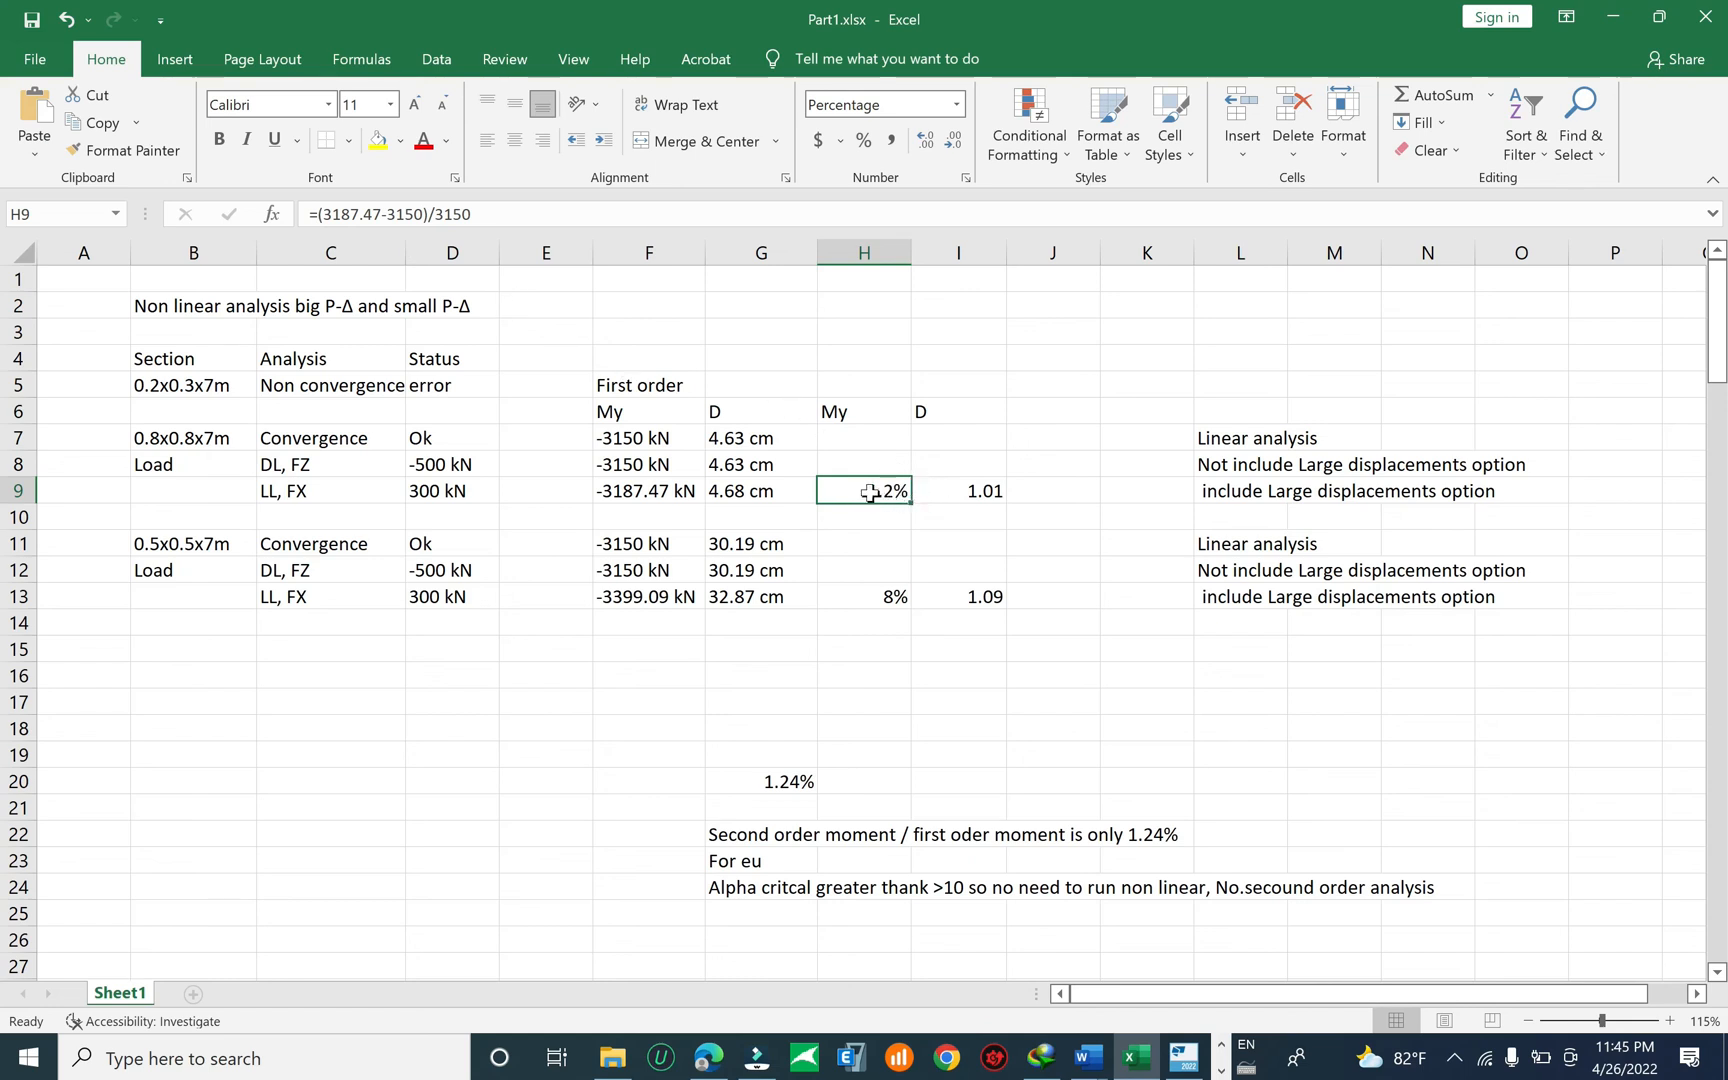
{"action": "scroll", "coordinate": [841, 609], "scroll_direction": "down", "scroll_amount": 2}
{"action": "scroll", "coordinate": [895, 594], "scroll_direction": "up", "scroll_amount": 2}
{"action": "left_click", "coordinate": [870, 512]}
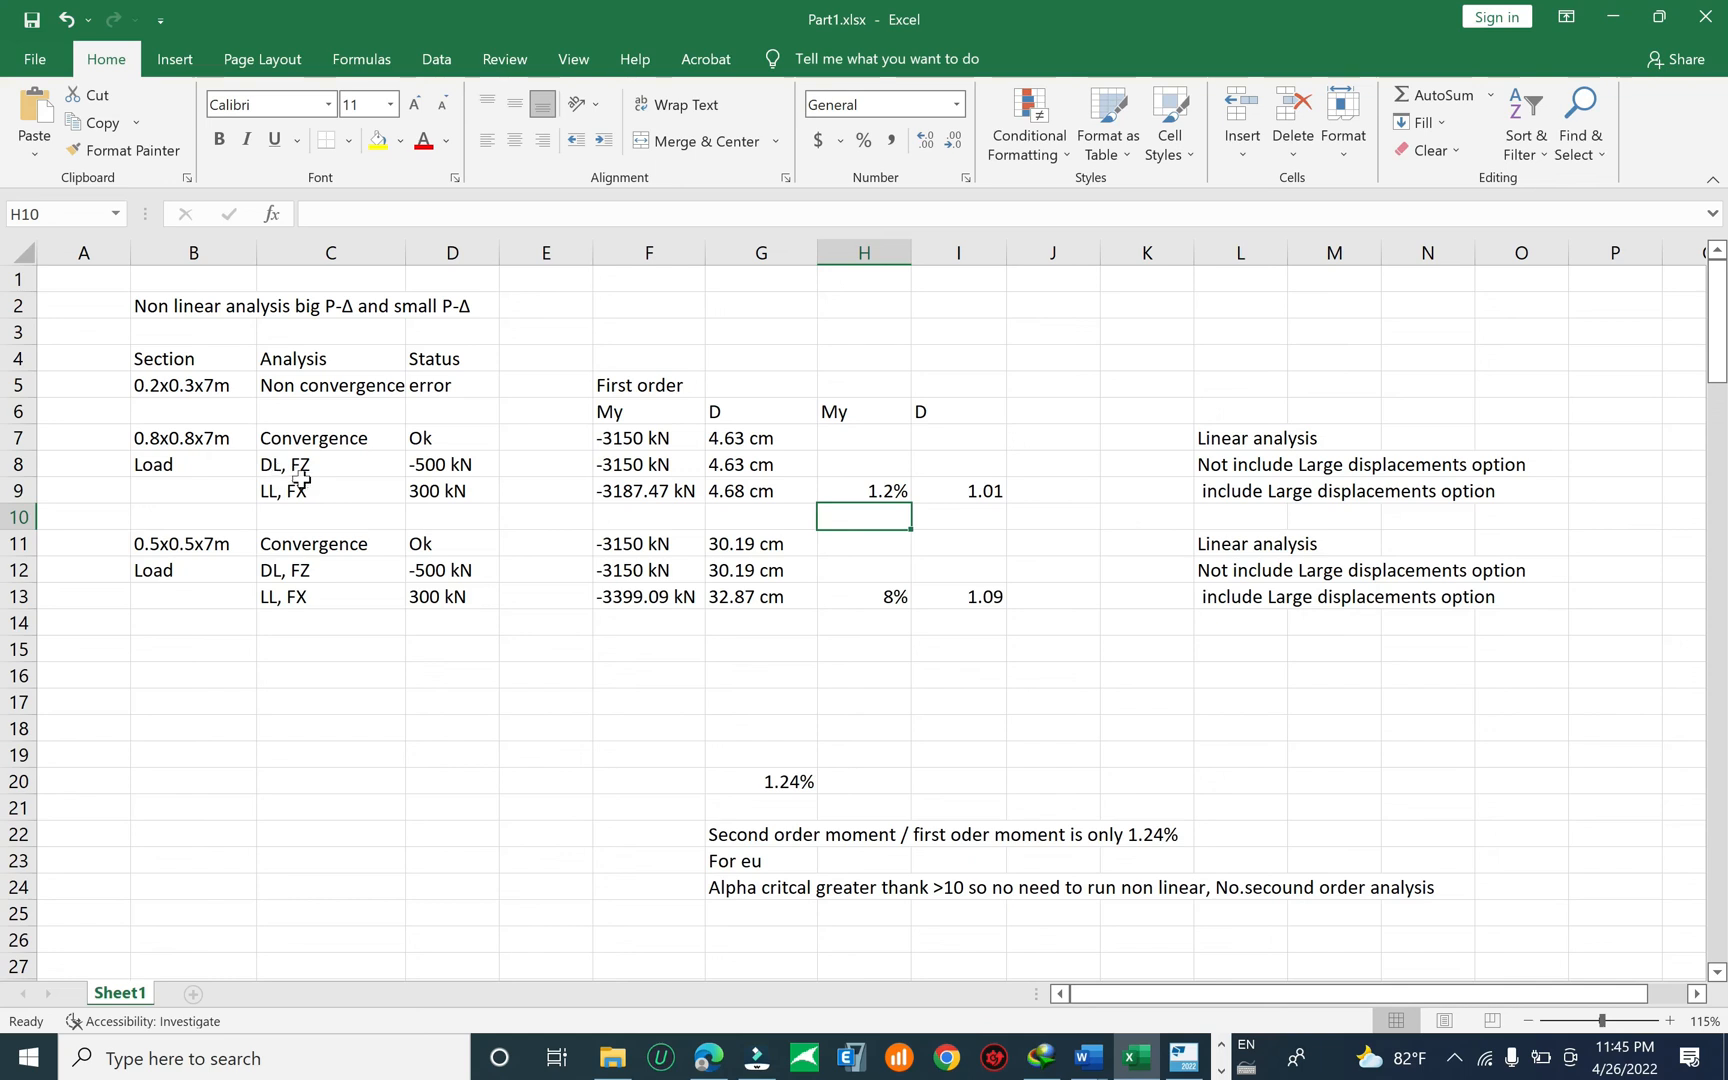
{"action": "left_click", "coordinate": [18, 490]}
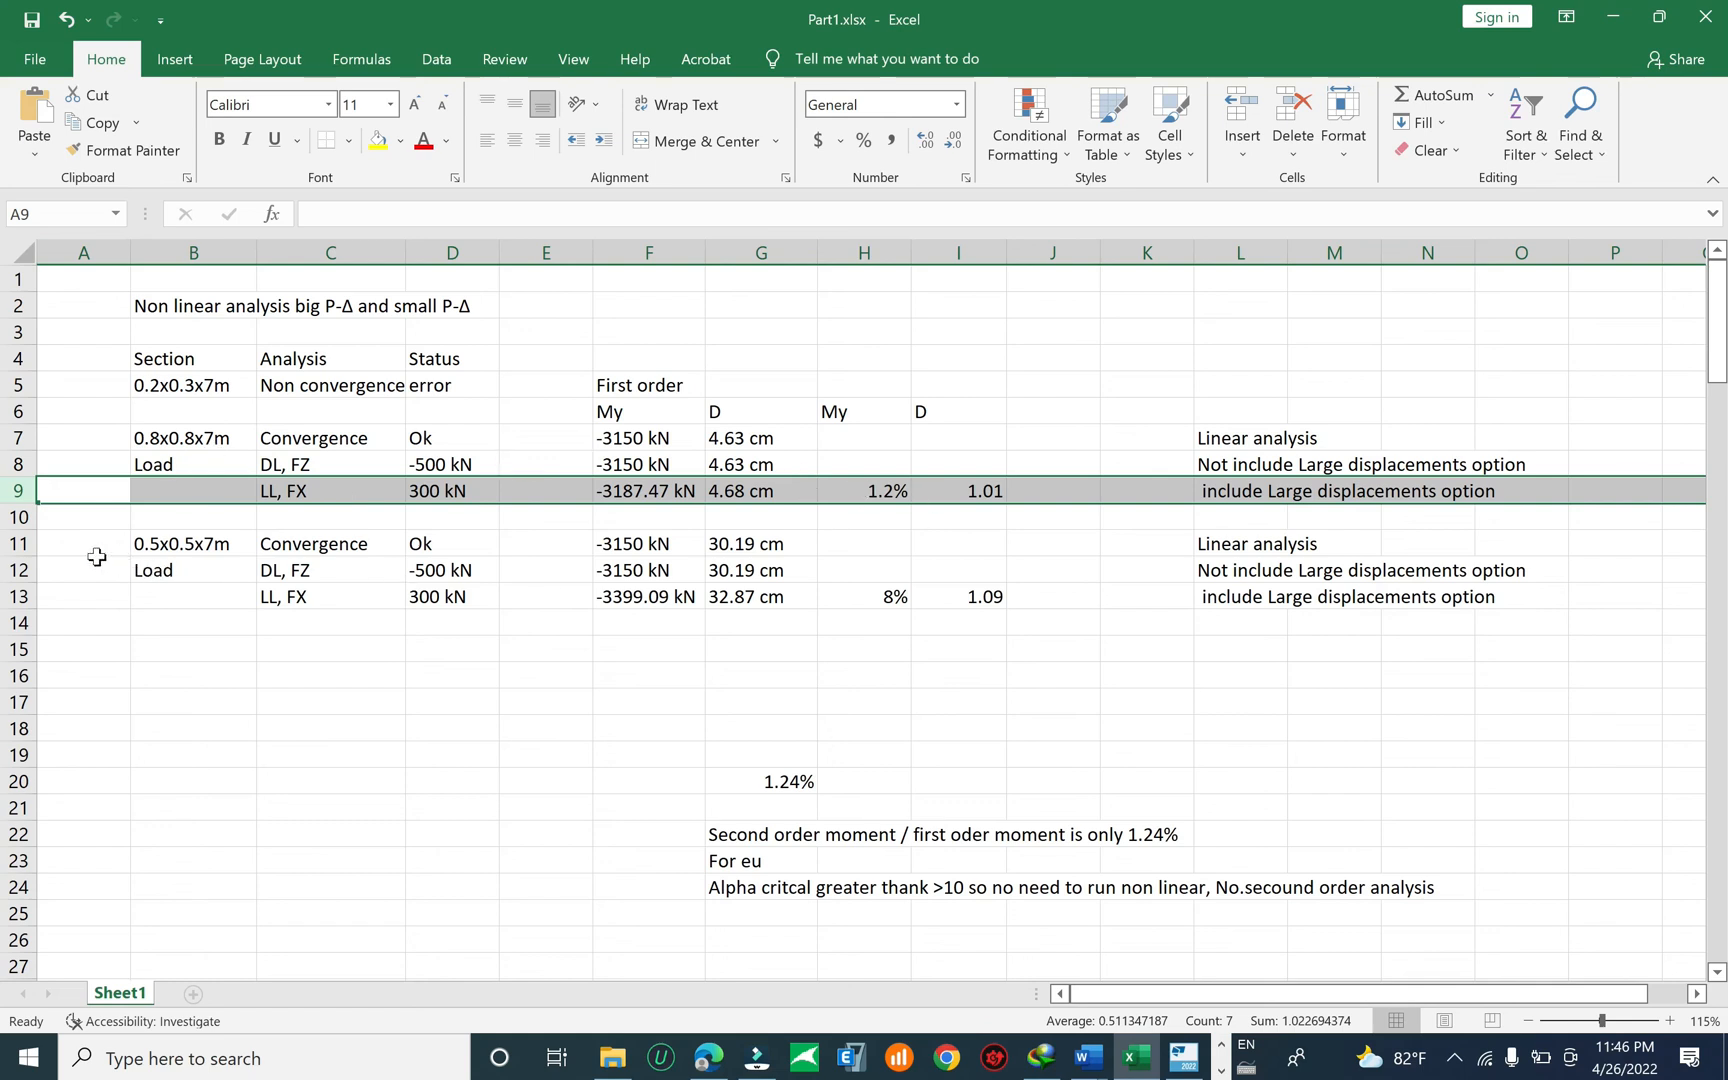
{"action": "left_click", "coordinate": [18, 543]}
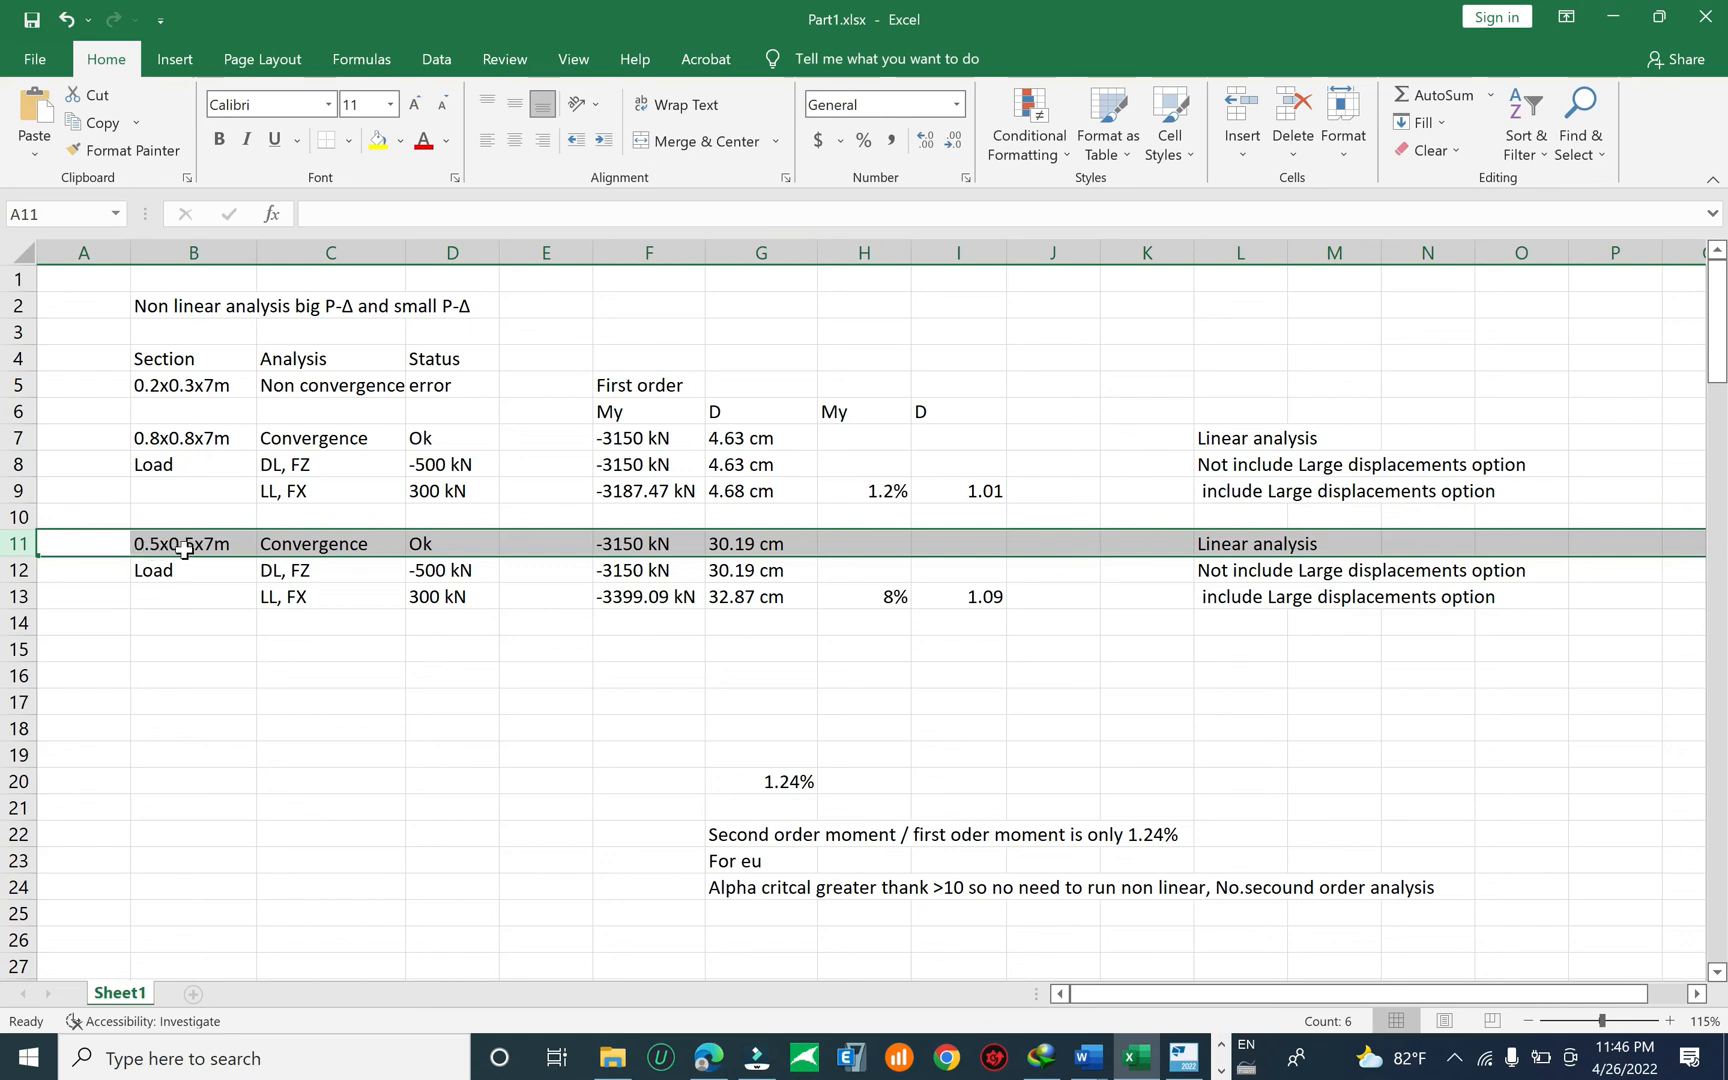
Compare the three column section entries and examine the moment increase formula in H13 against the 0.5x0.5x7m column's My value in F13.
{"action": "left_click", "coordinate": [181, 385]}
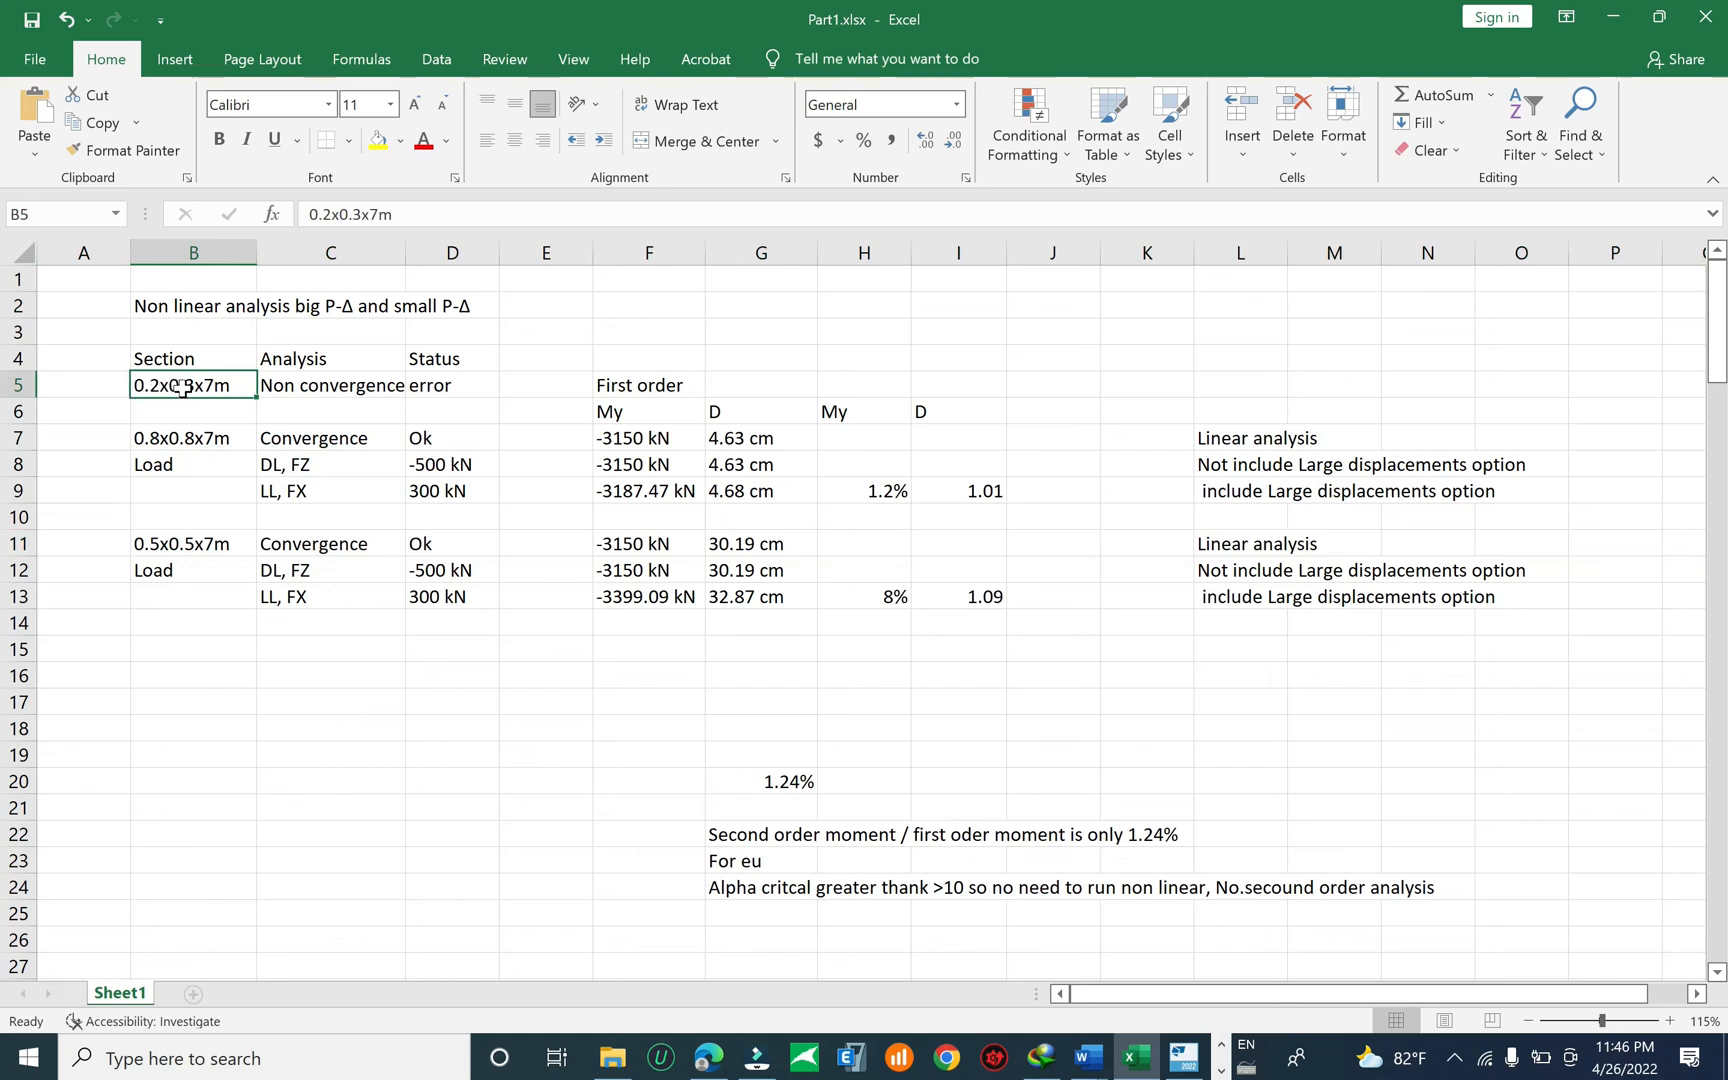
{"action": "left_click", "coordinate": [145, 440]}
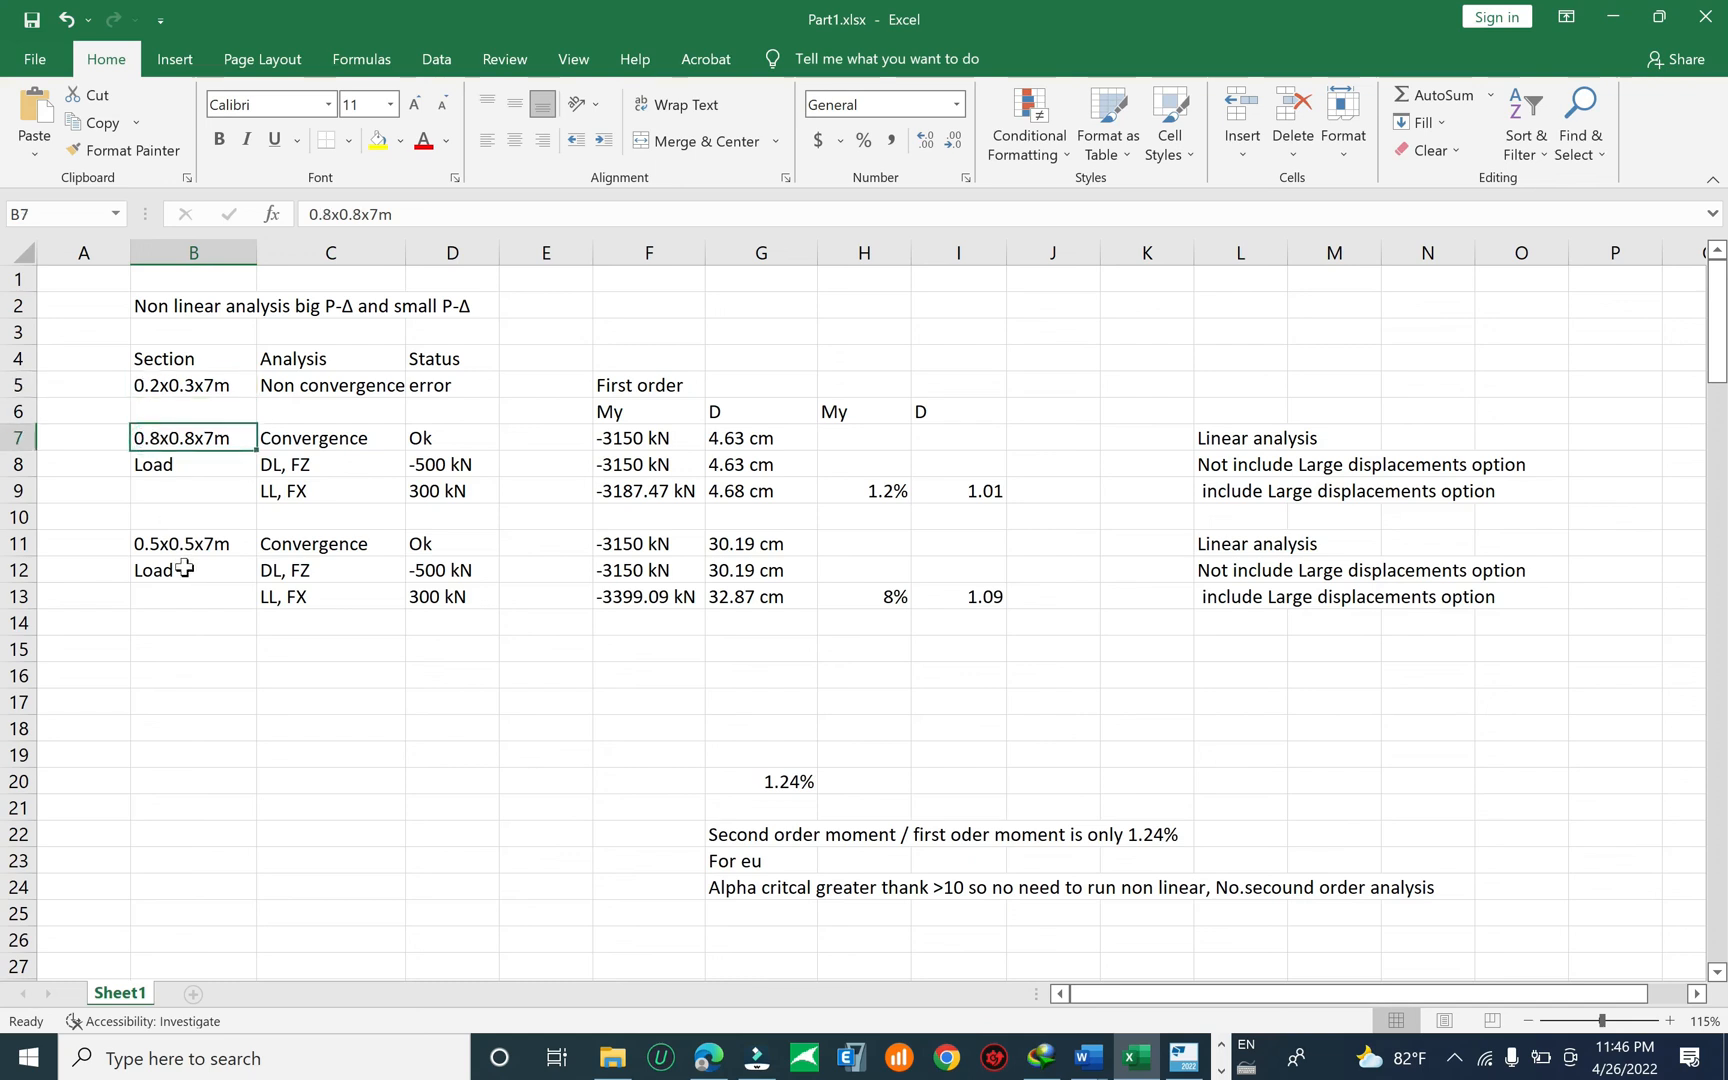
{"action": "left_click", "coordinate": [26, 543]}
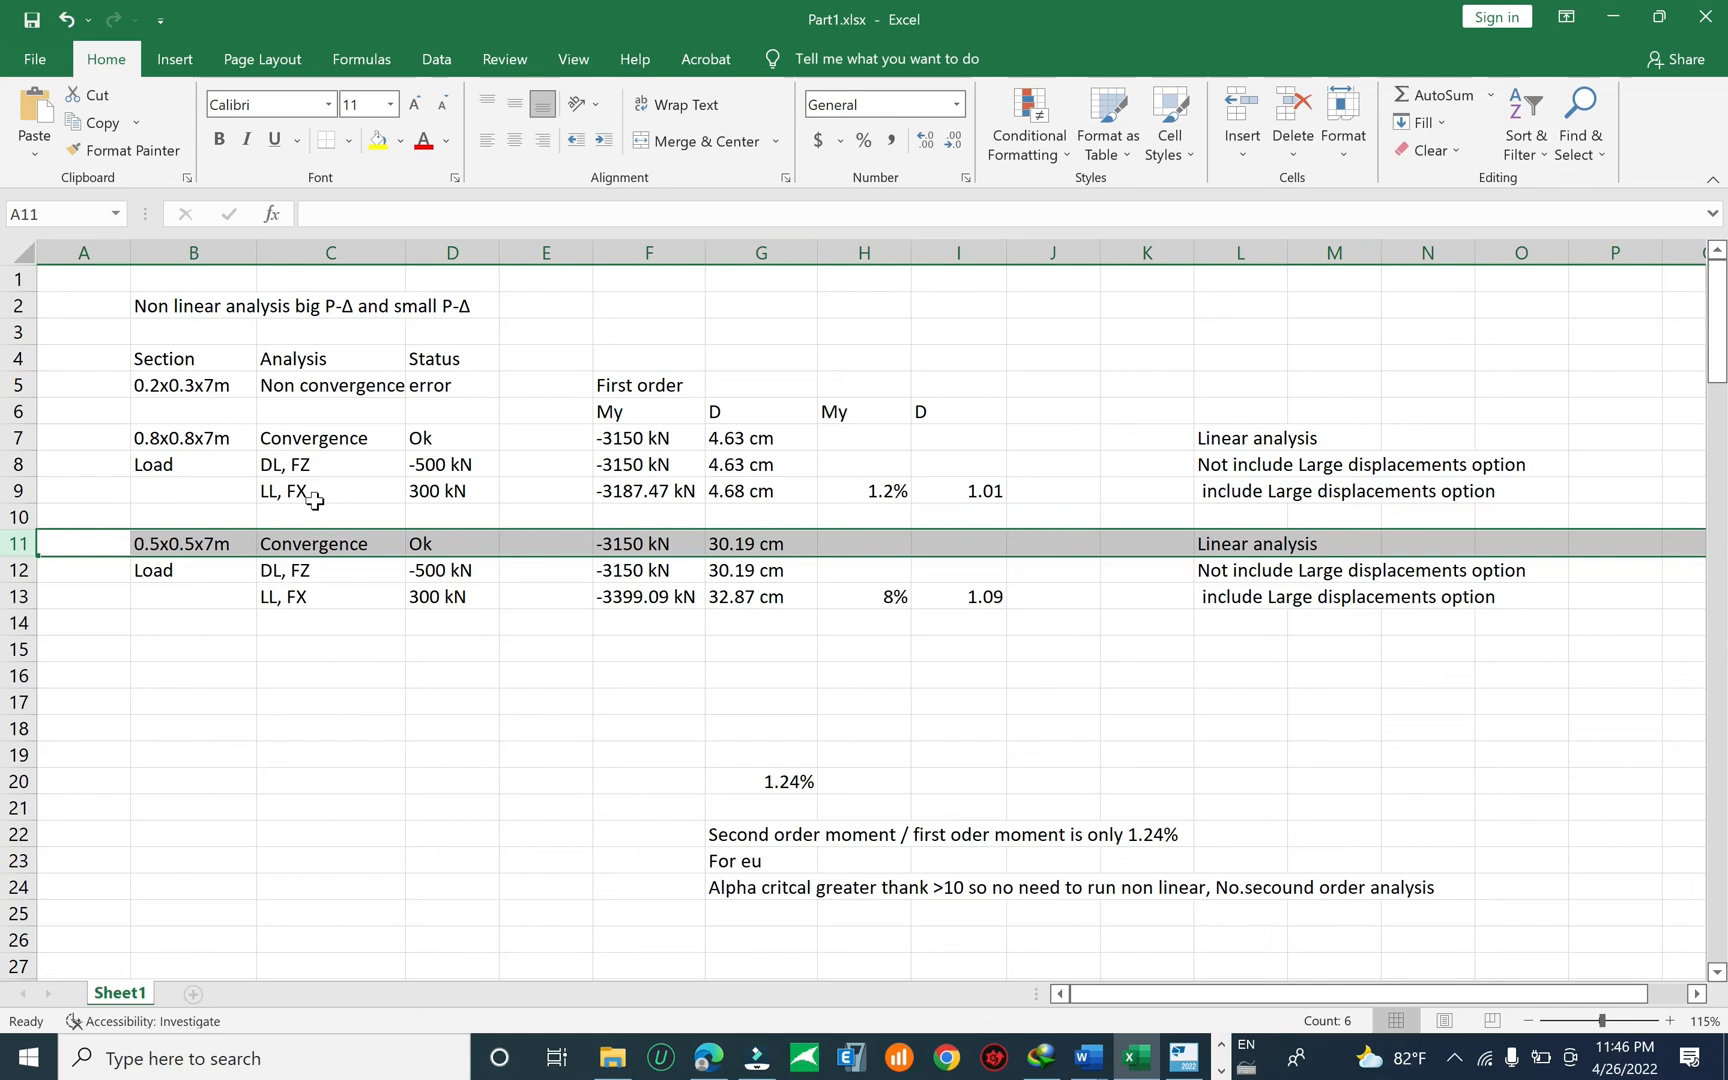
{"action": "left_click", "coordinate": [342, 544]}
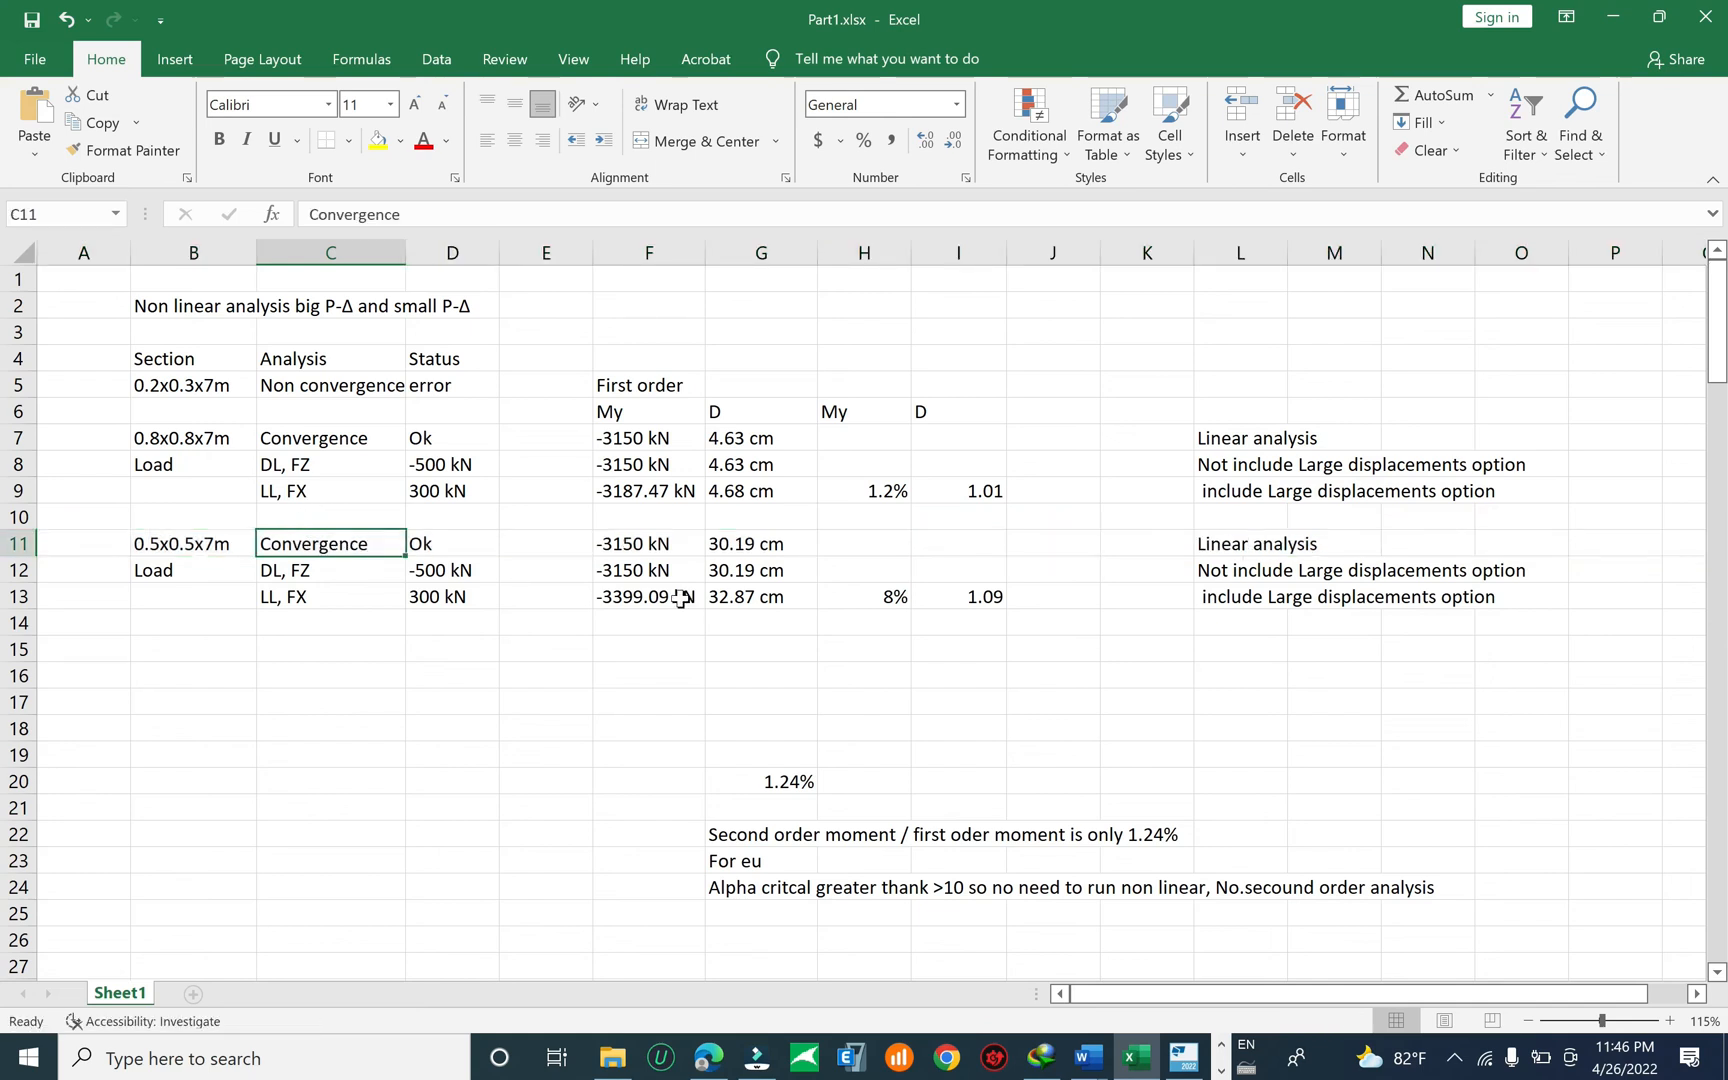
{"action": "left_click", "coordinate": [880, 597]}
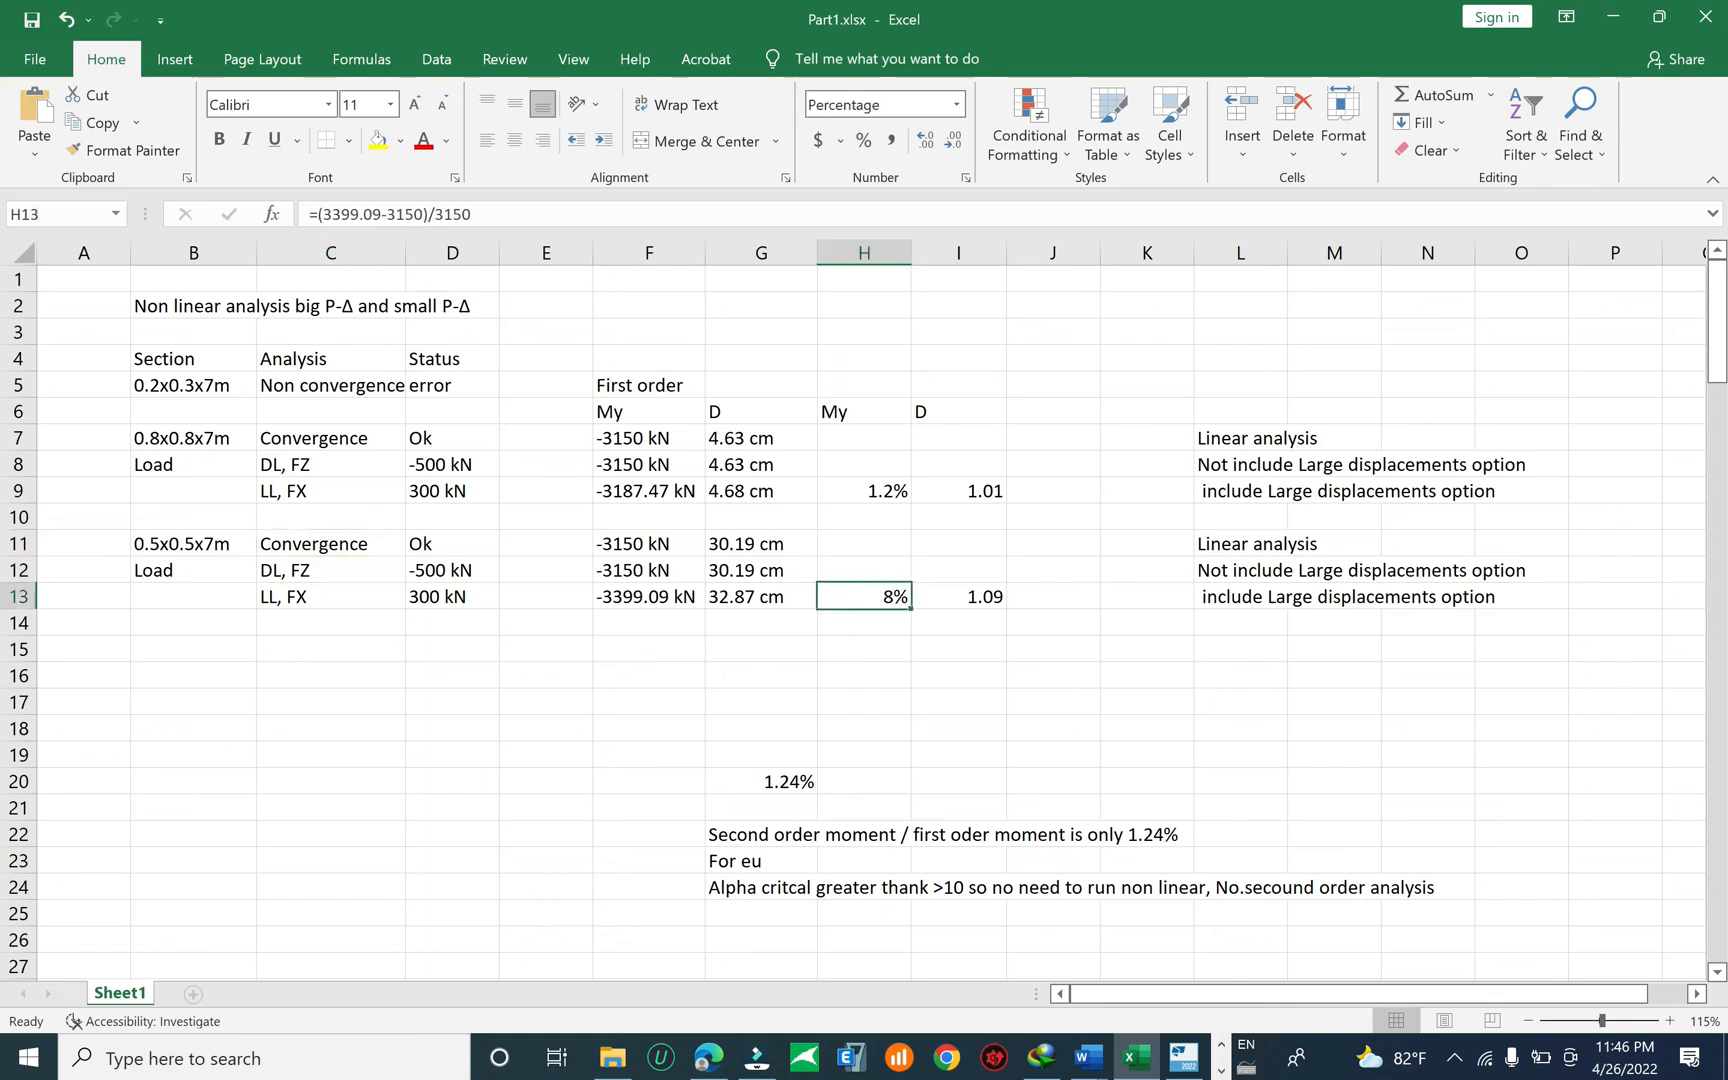
{"action": "left_click_drag", "start_coordinate": [381, 214], "coordinate": [322, 214]}
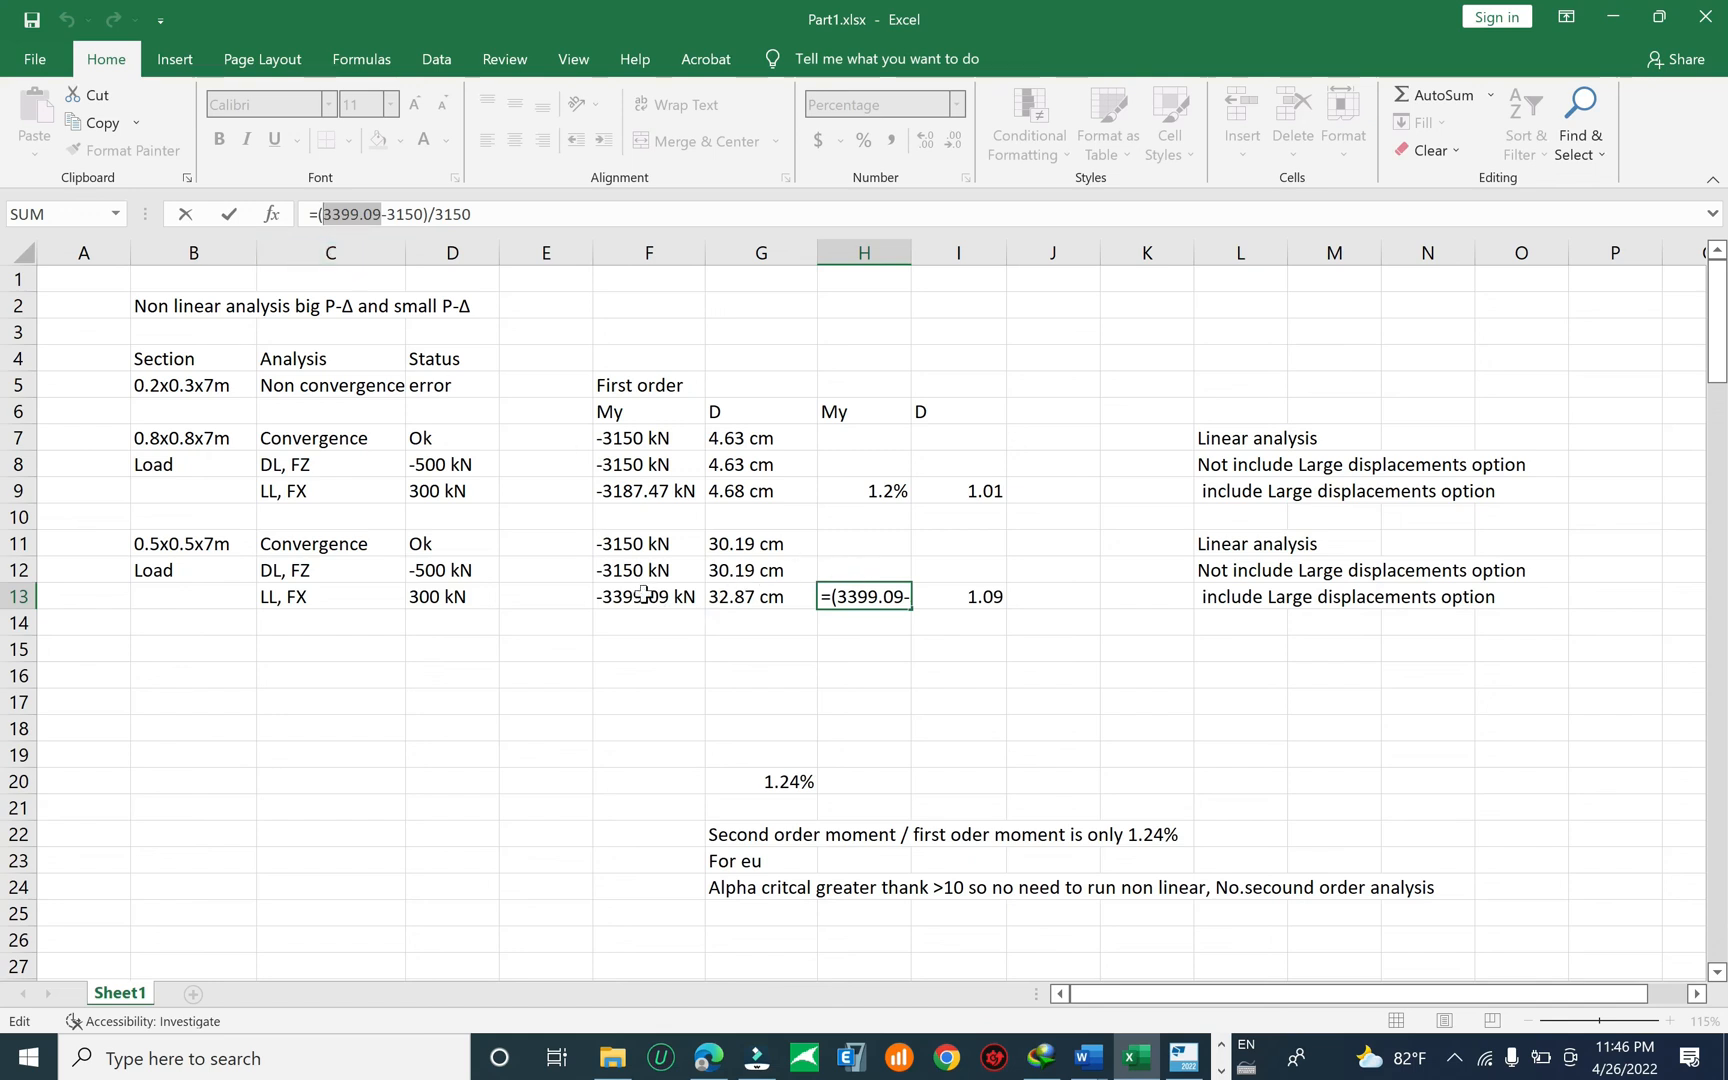
{"action": "key", "text": "Escape"}
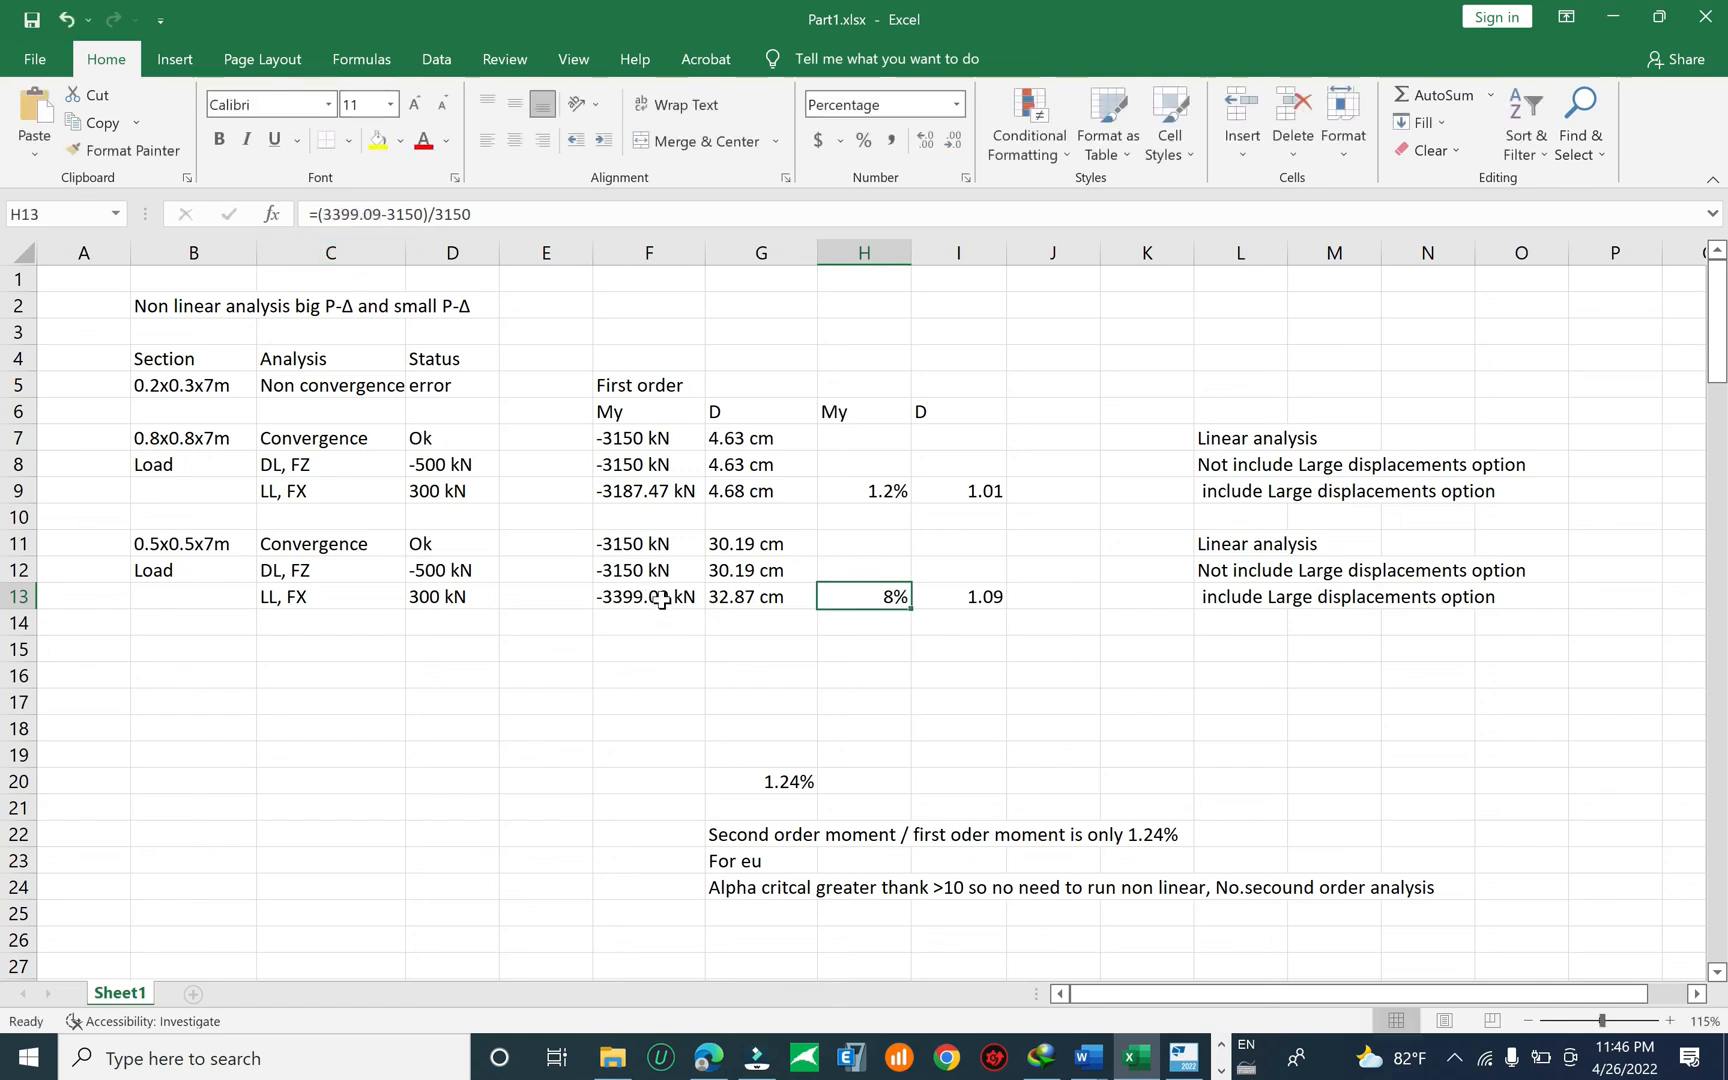
{"action": "left_click", "coordinate": [660, 592]}
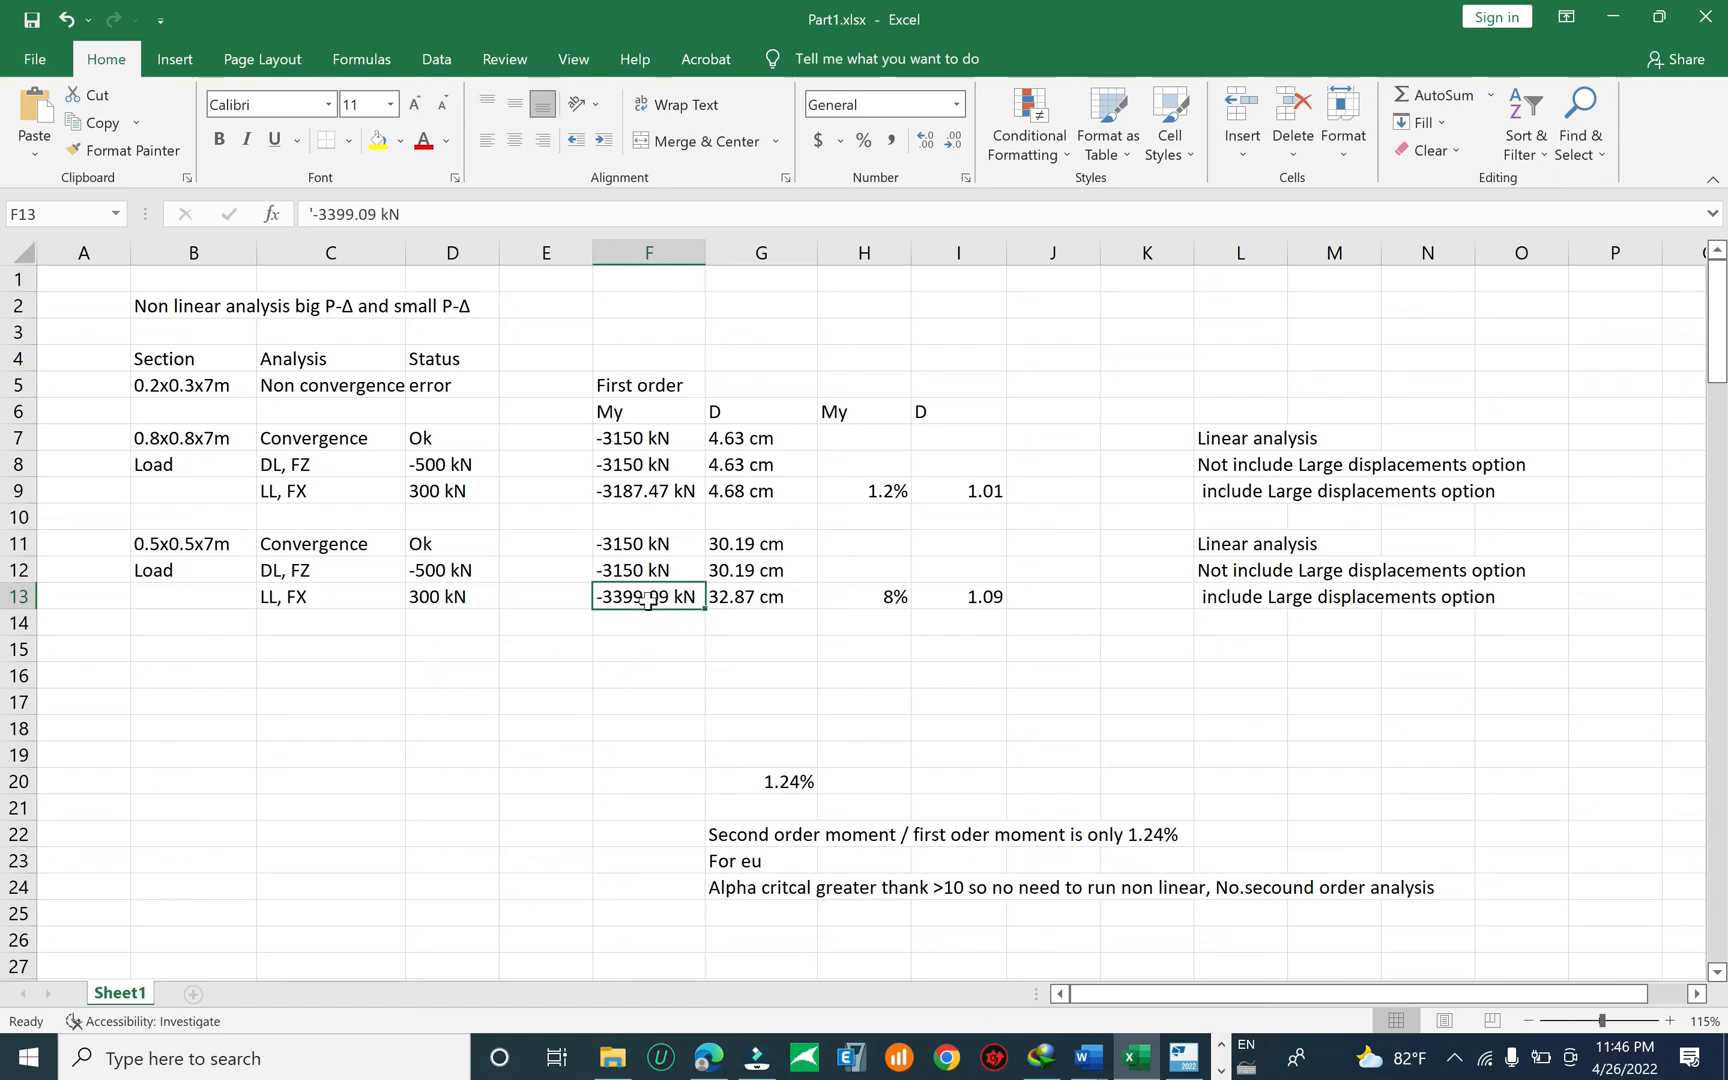
{"action": "left_click", "coordinate": [889, 594]}
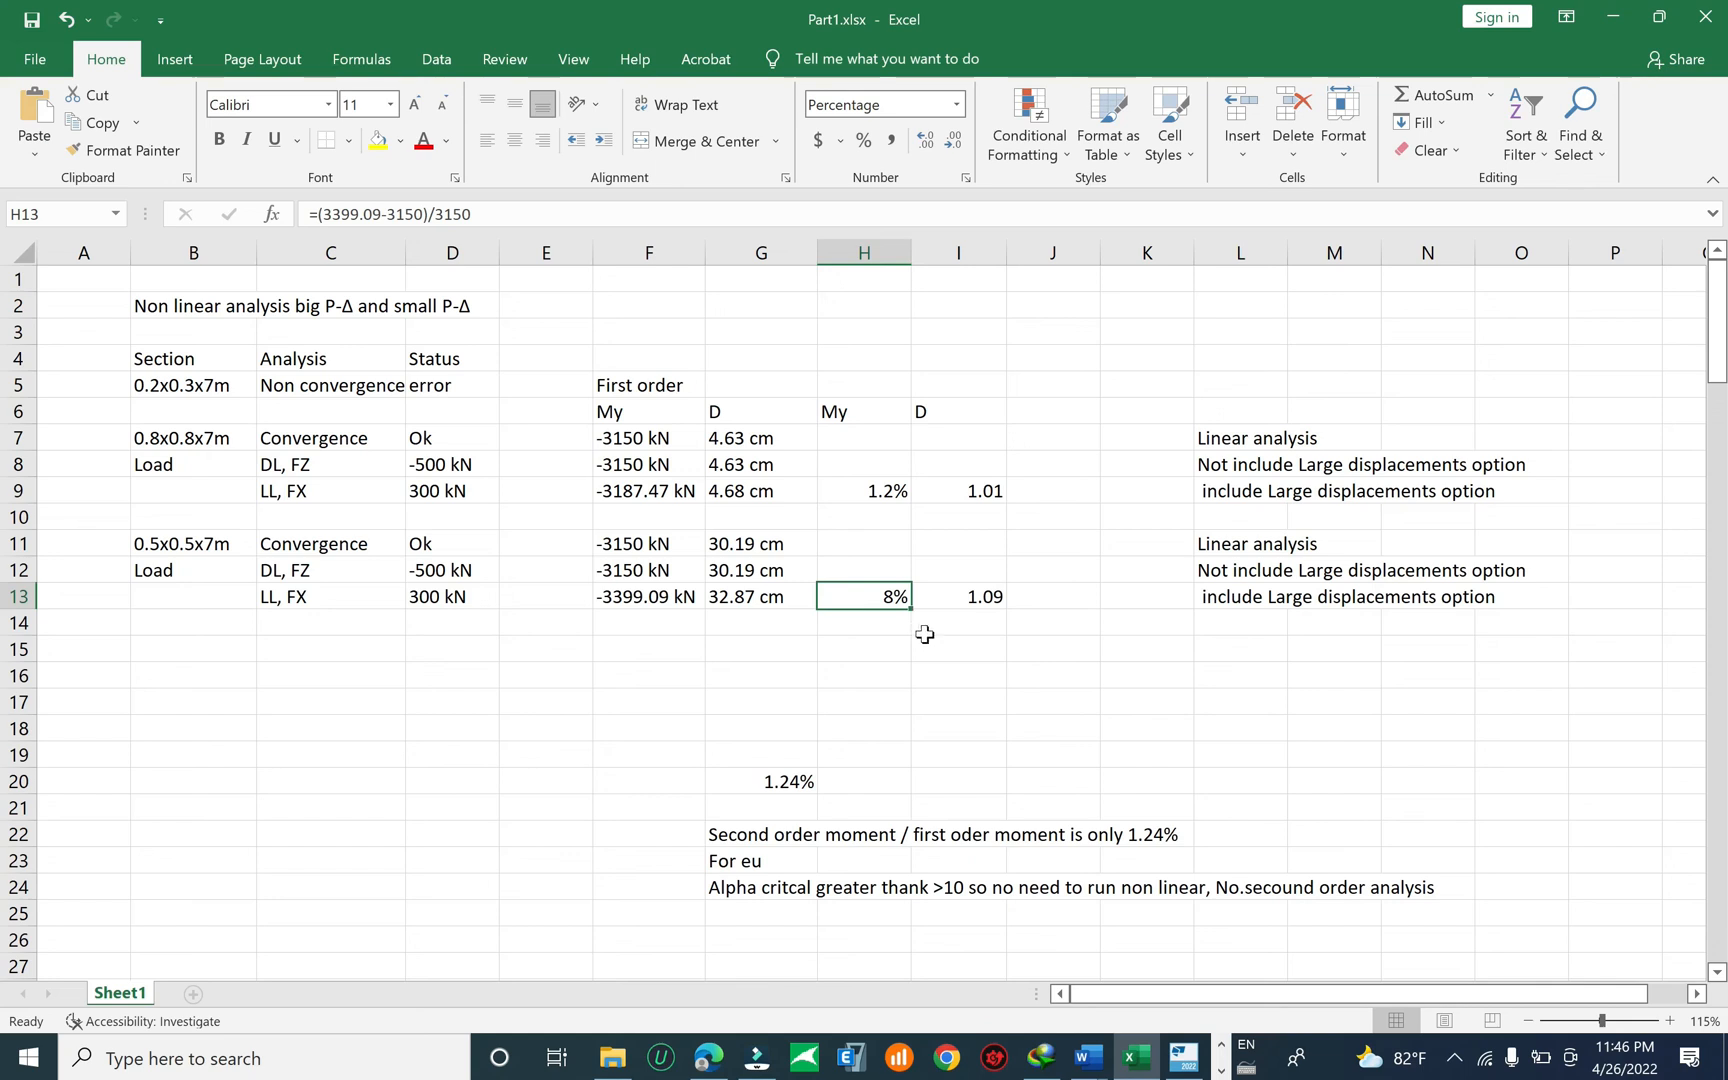
Enter the code label "ACI" in cell H14 beneath the 0.5x0.5x7m column's moment increase percentage.
{"action": "left_click", "coordinate": [872, 628]}
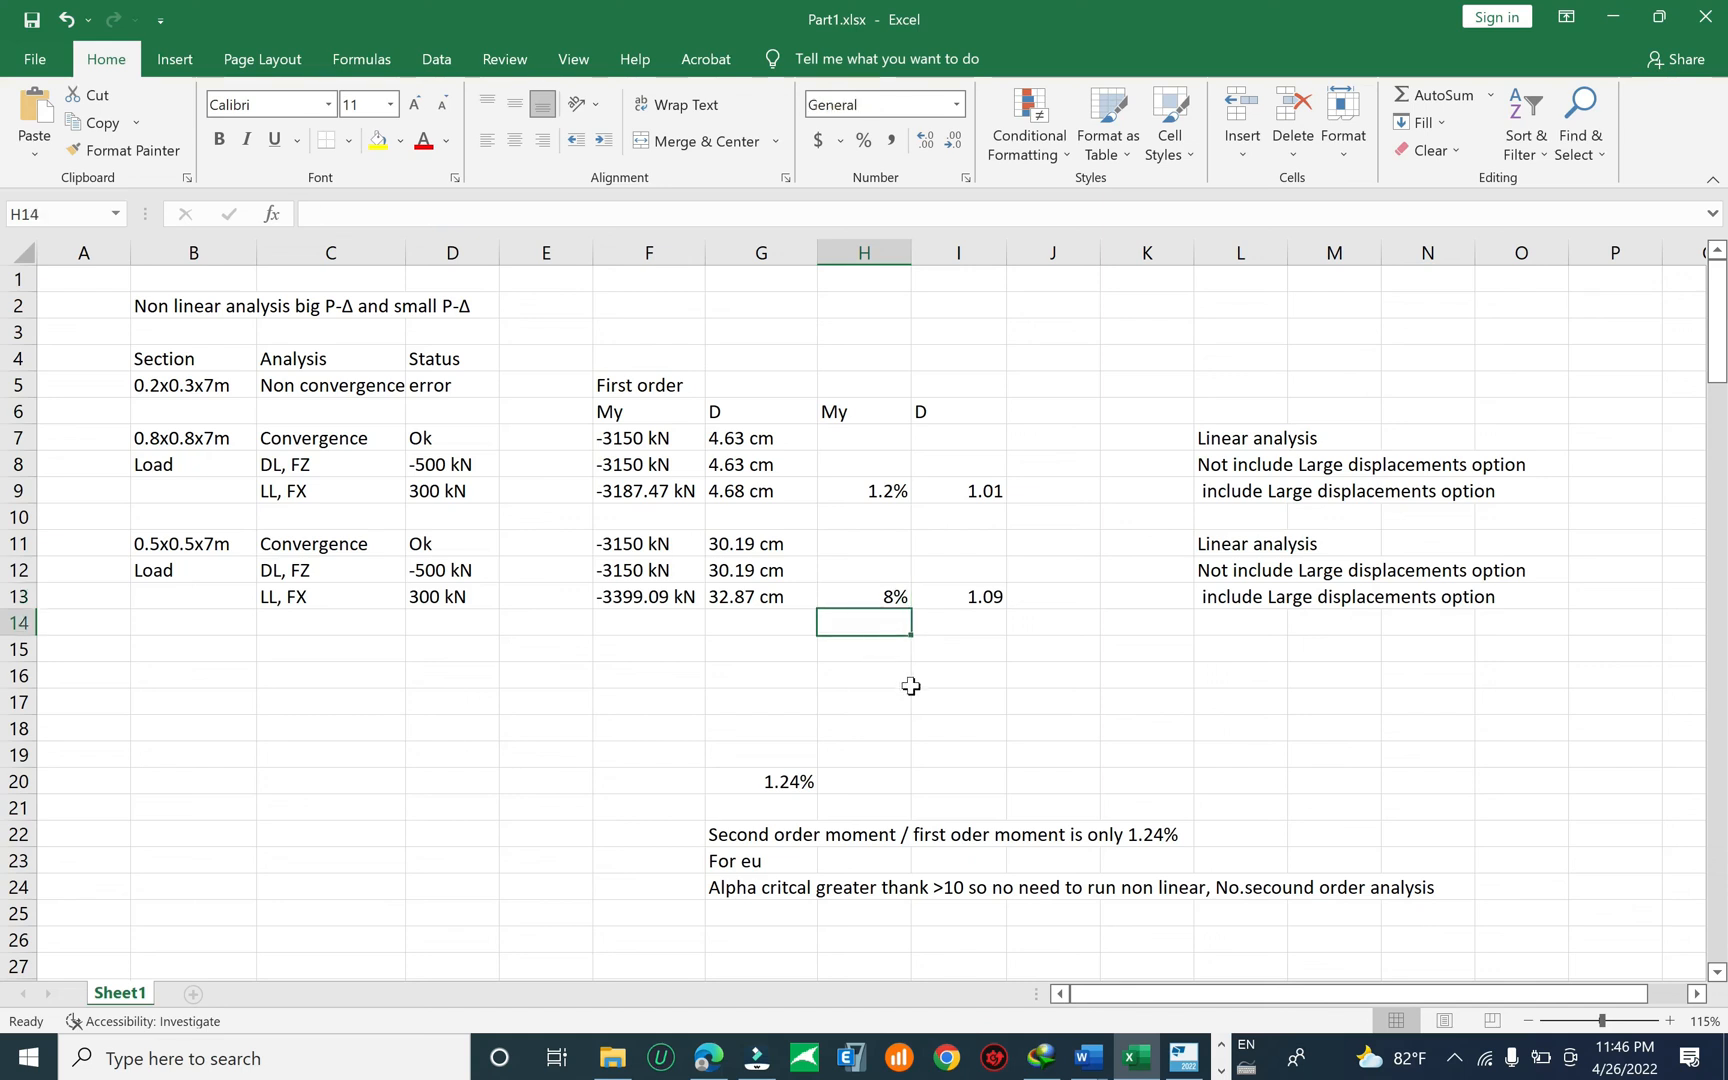
{"action": "type", "text": "ACI"}
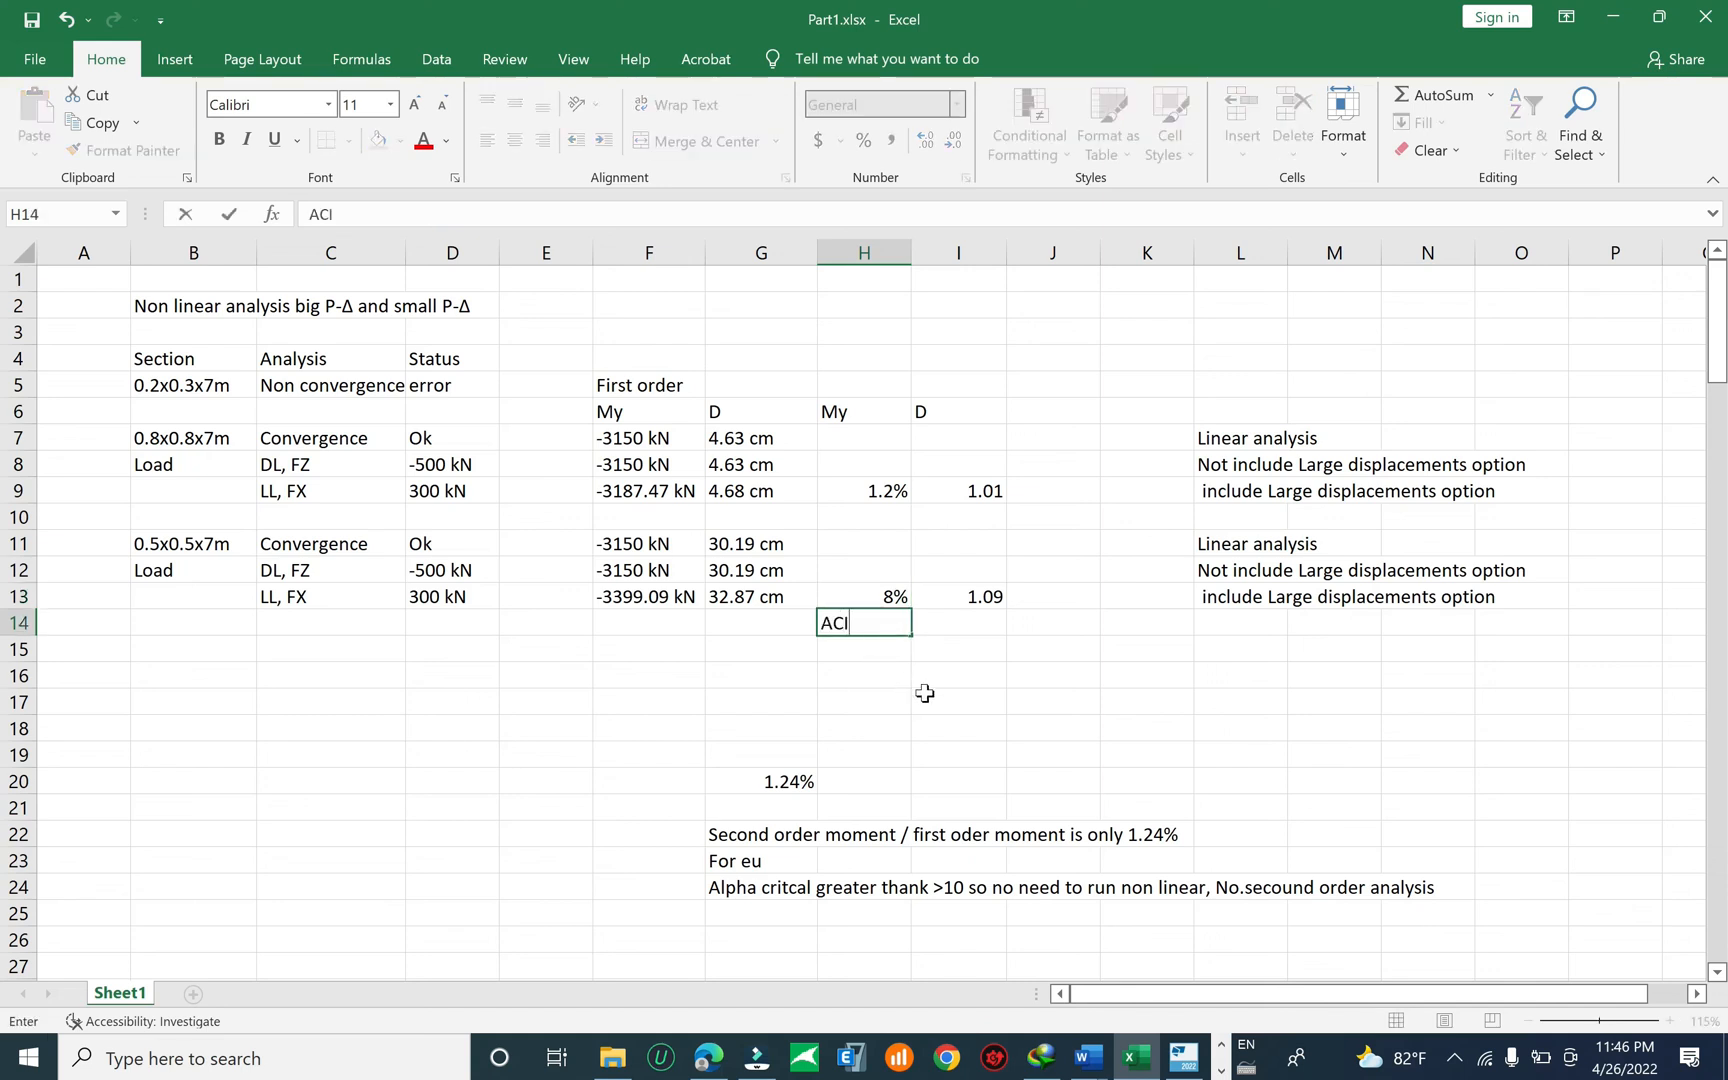
{"action": "left_click", "coordinate": [920, 691]}
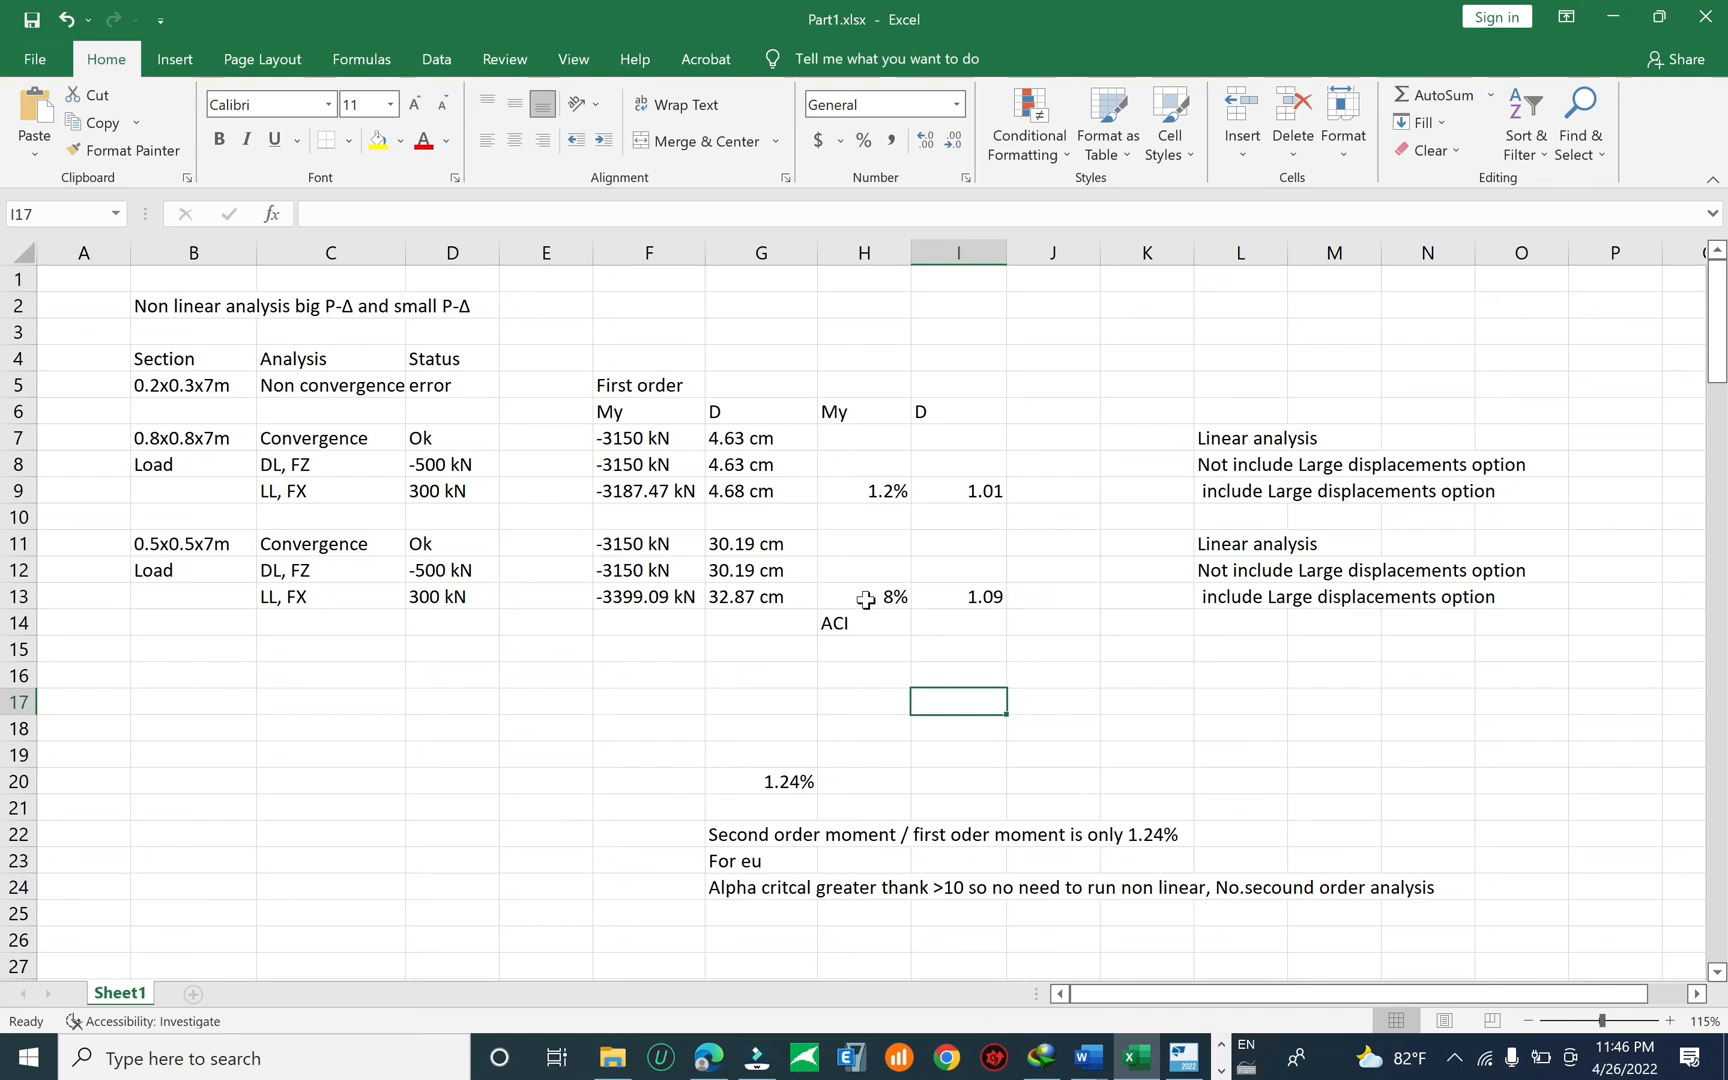
Examine the 0.5x0.5x7m column's large displacements results in row 13, relating the moment increase in H13 to the ACI label.
{"action": "left_click", "coordinate": [866, 600]}
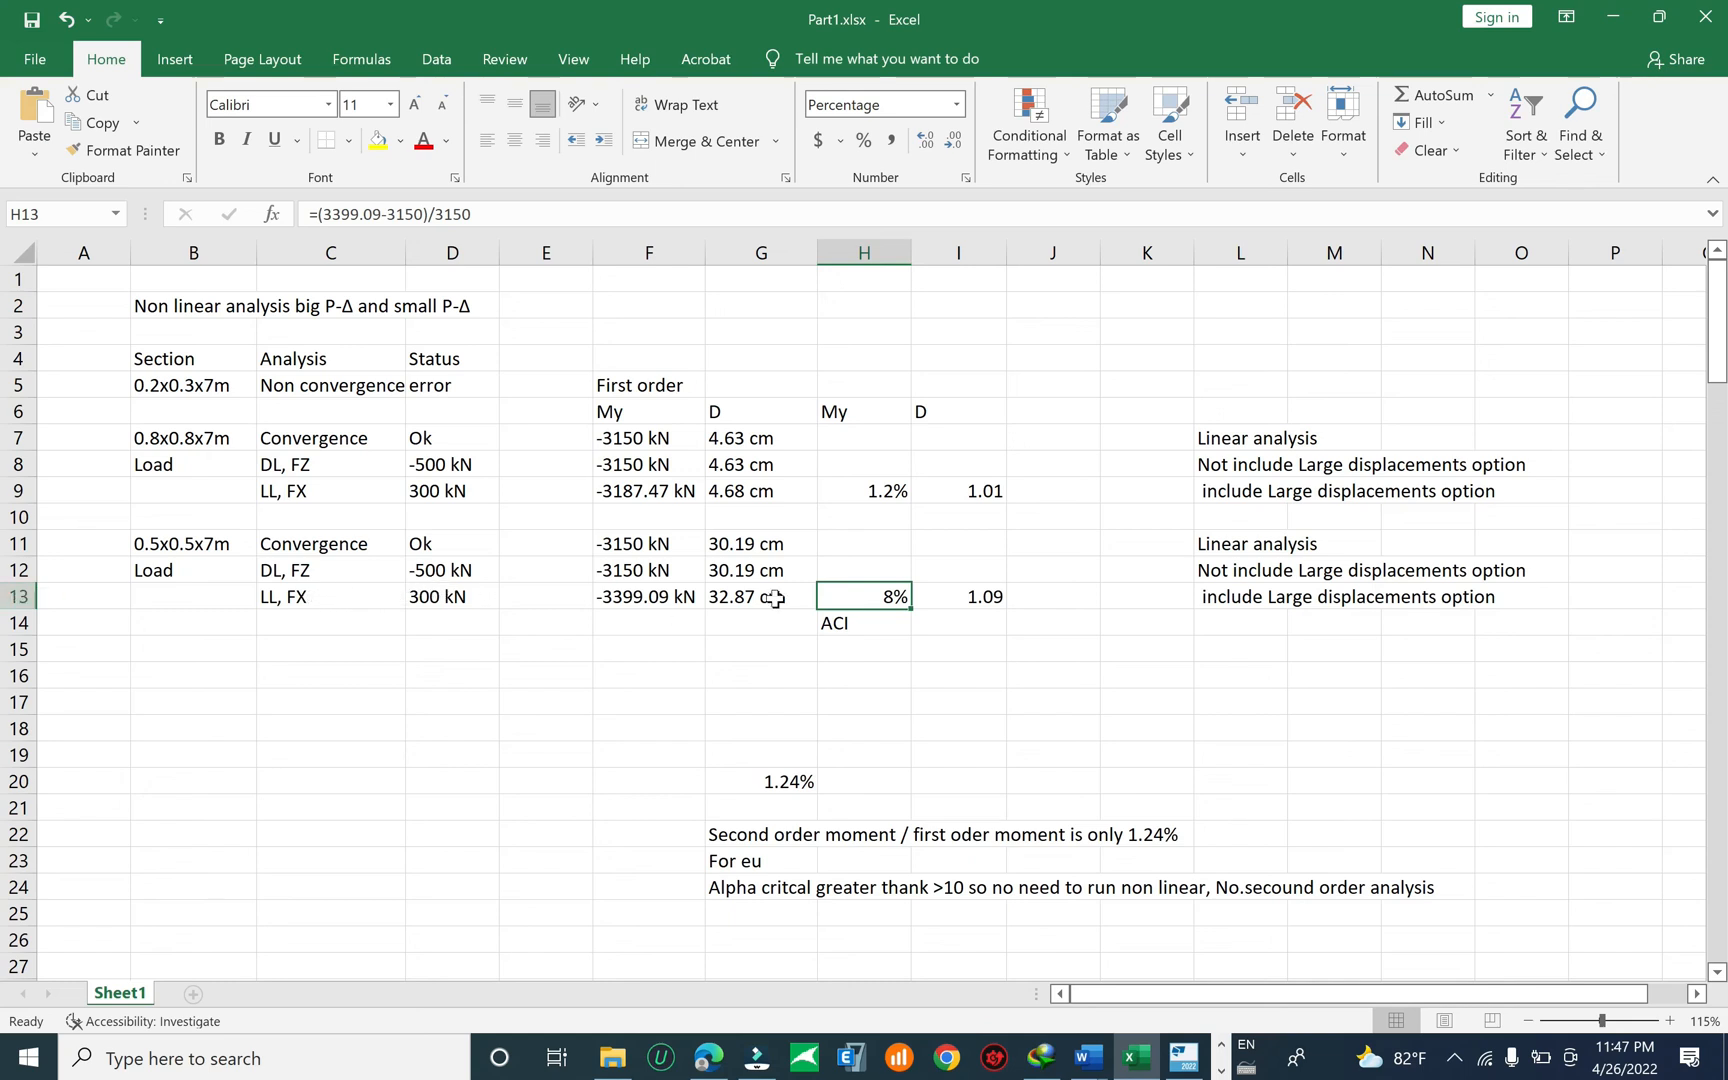
{"action": "left_click", "coordinate": [876, 620]}
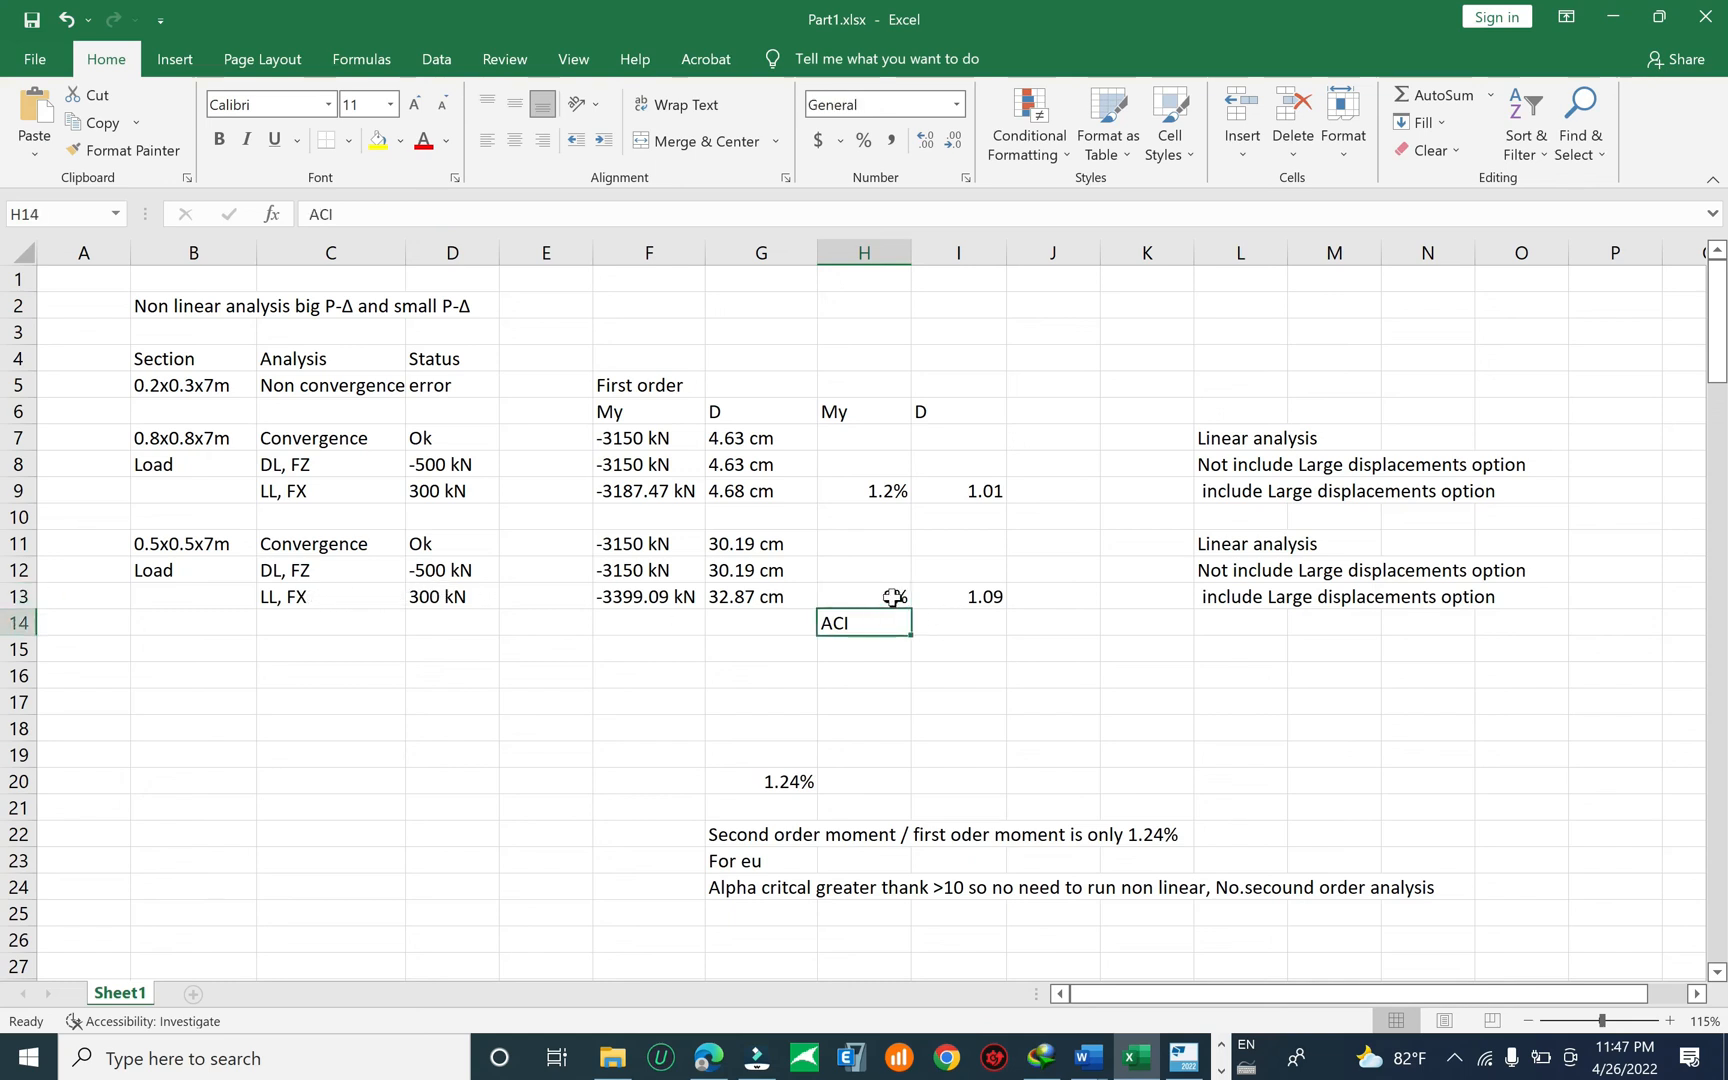
{"action": "left_click", "coordinate": [893, 600]}
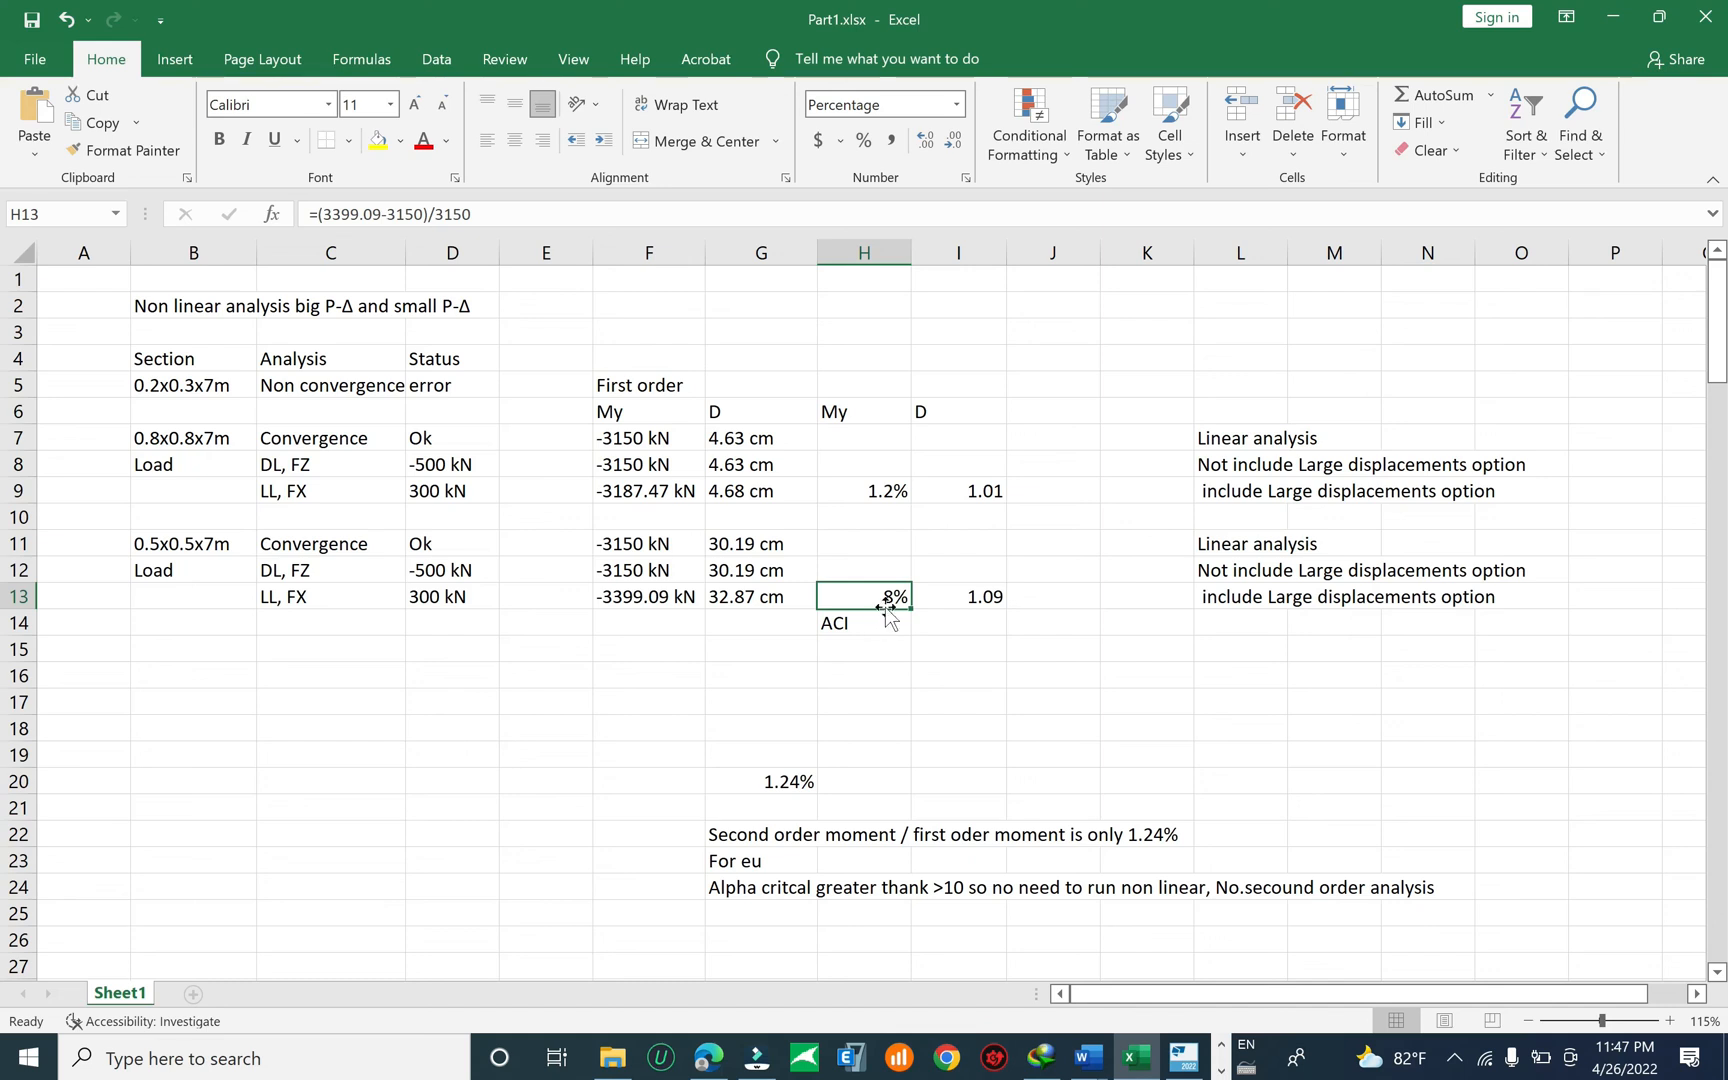
{"action": "left_click", "coordinate": [879, 621]}
{"action": "left_click", "coordinate": [895, 595]}
{"action": "left_click", "coordinate": [876, 621]}
{"action": "left_click", "coordinate": [895, 596]}
{"action": "left_click", "coordinate": [879, 621]}
{"action": "left_click", "coordinate": [891, 598]}
{"action": "left_click", "coordinate": [879, 625]}
{"action": "left_click", "coordinate": [874, 596]}
{"action": "left_click", "coordinate": [18, 596]}
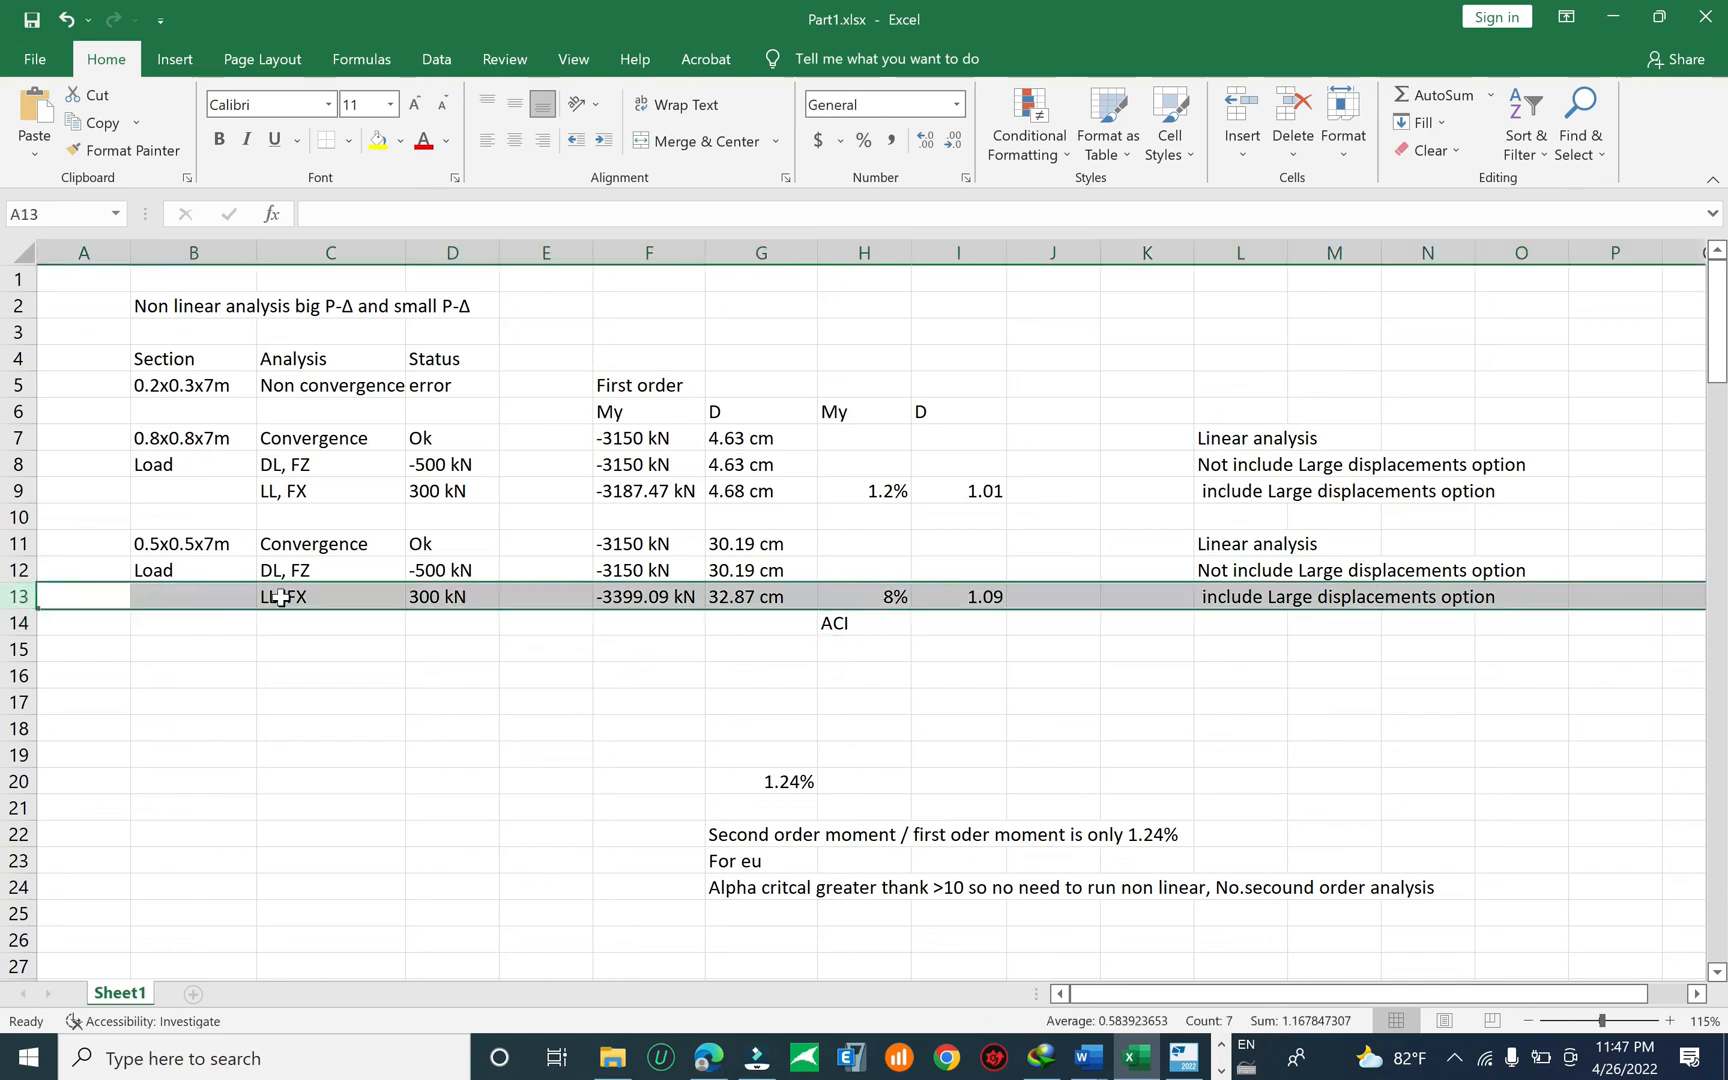
{"action": "left_click", "coordinate": [867, 617]}
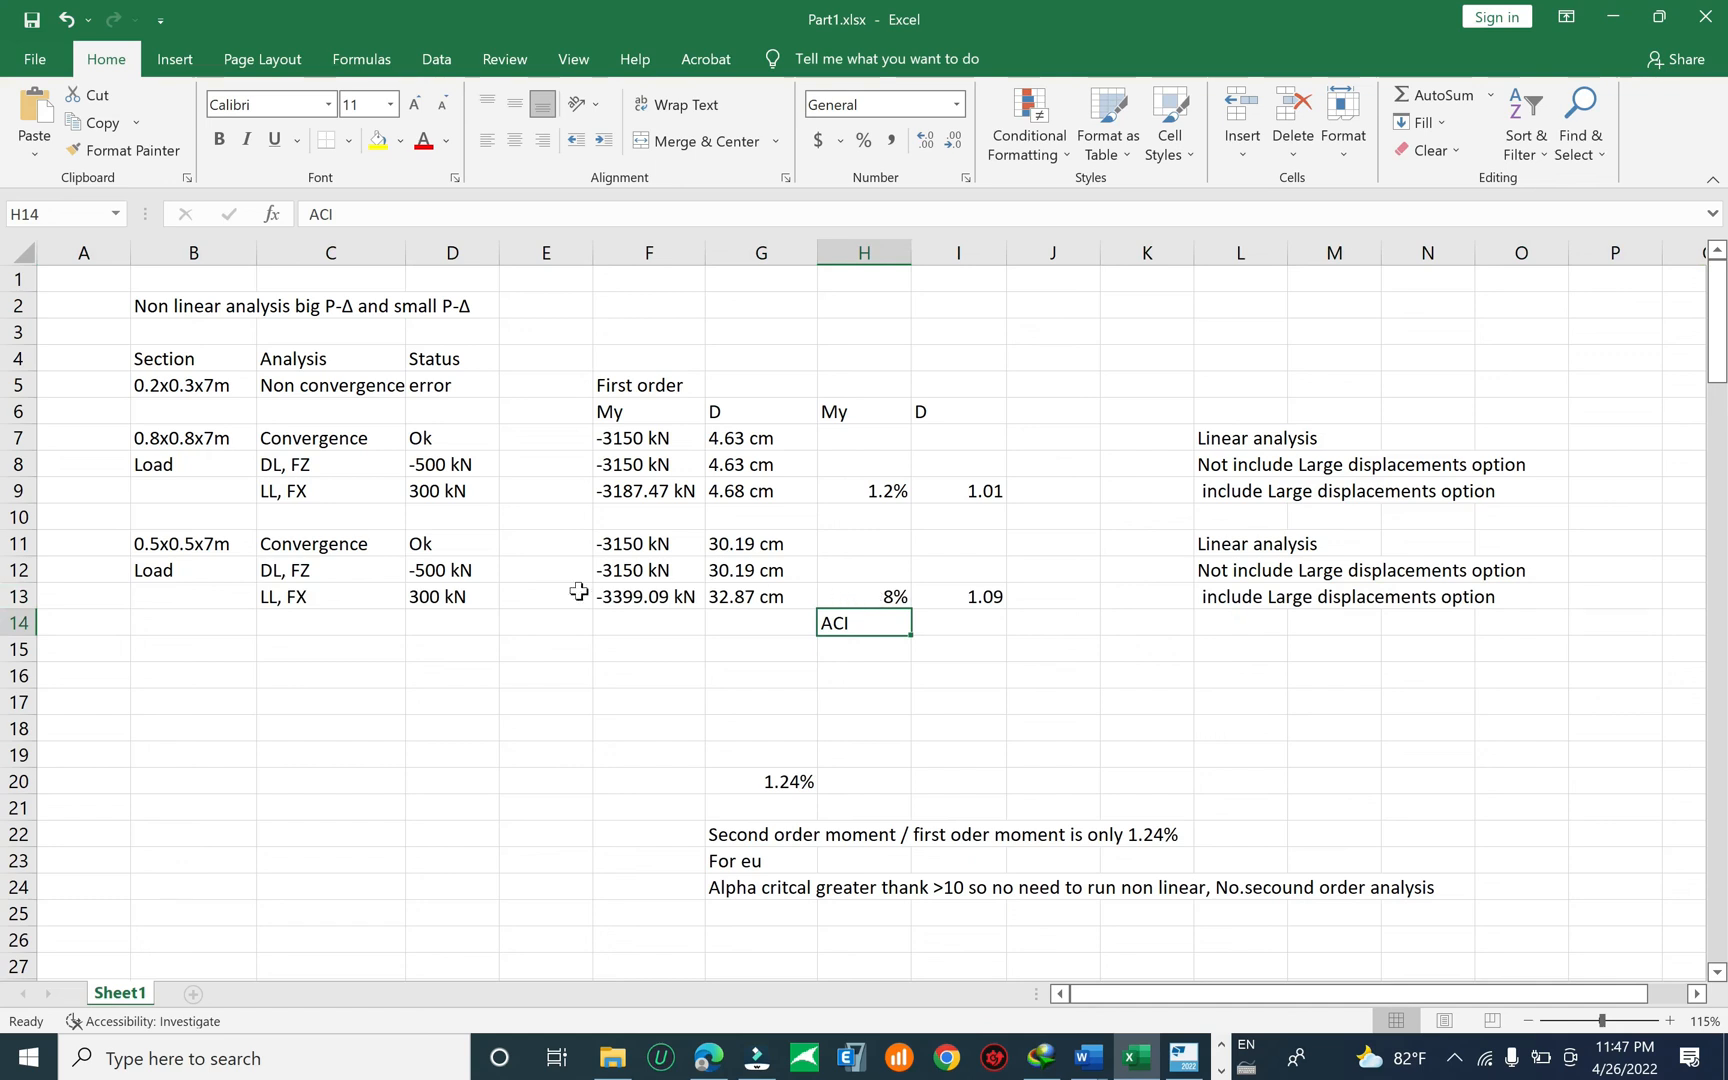
{"action": "left_click", "coordinate": [19, 596]}
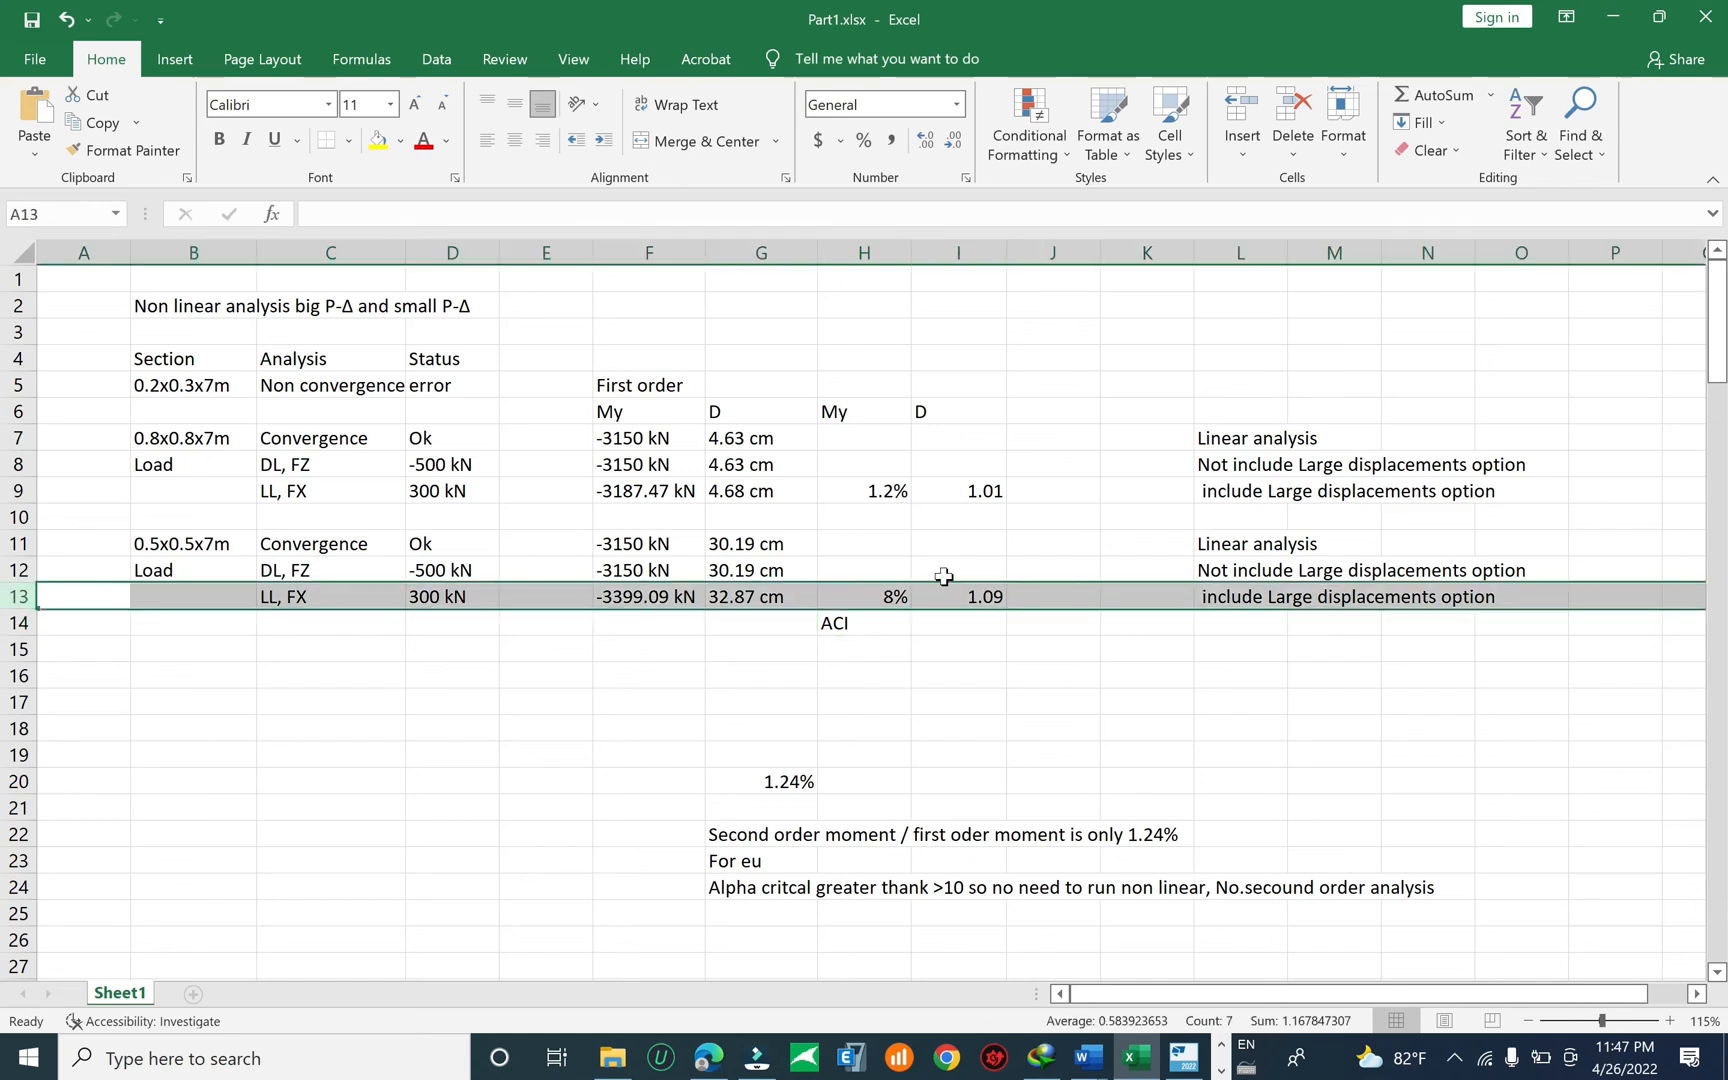